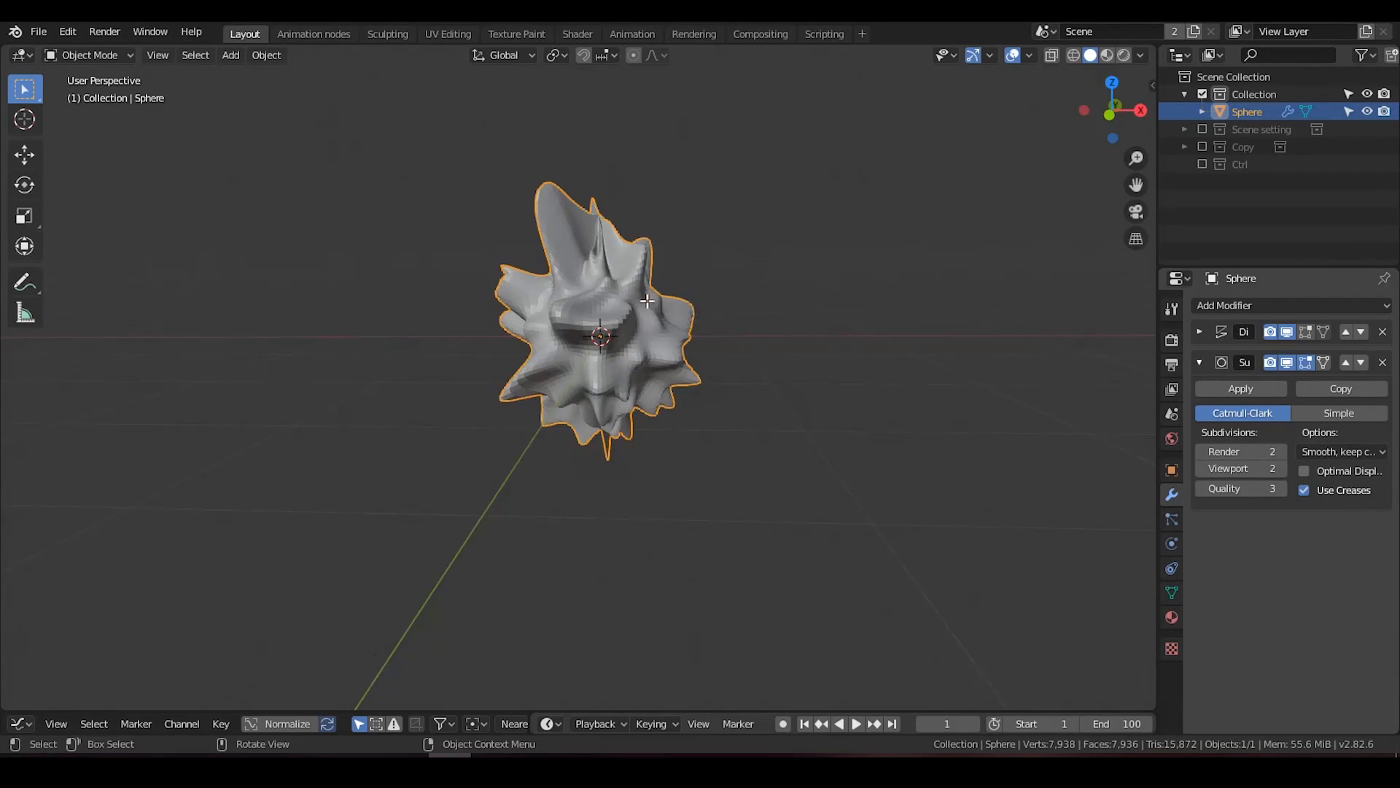
Move the sphere's whole mesh down about 1.06 m along Z in Edit Mode, leaving its origin at the top.
{"action": "key", "text": "Tab"}
{"action": "key", "text": "g"}
{"action": "key", "text": "z"}
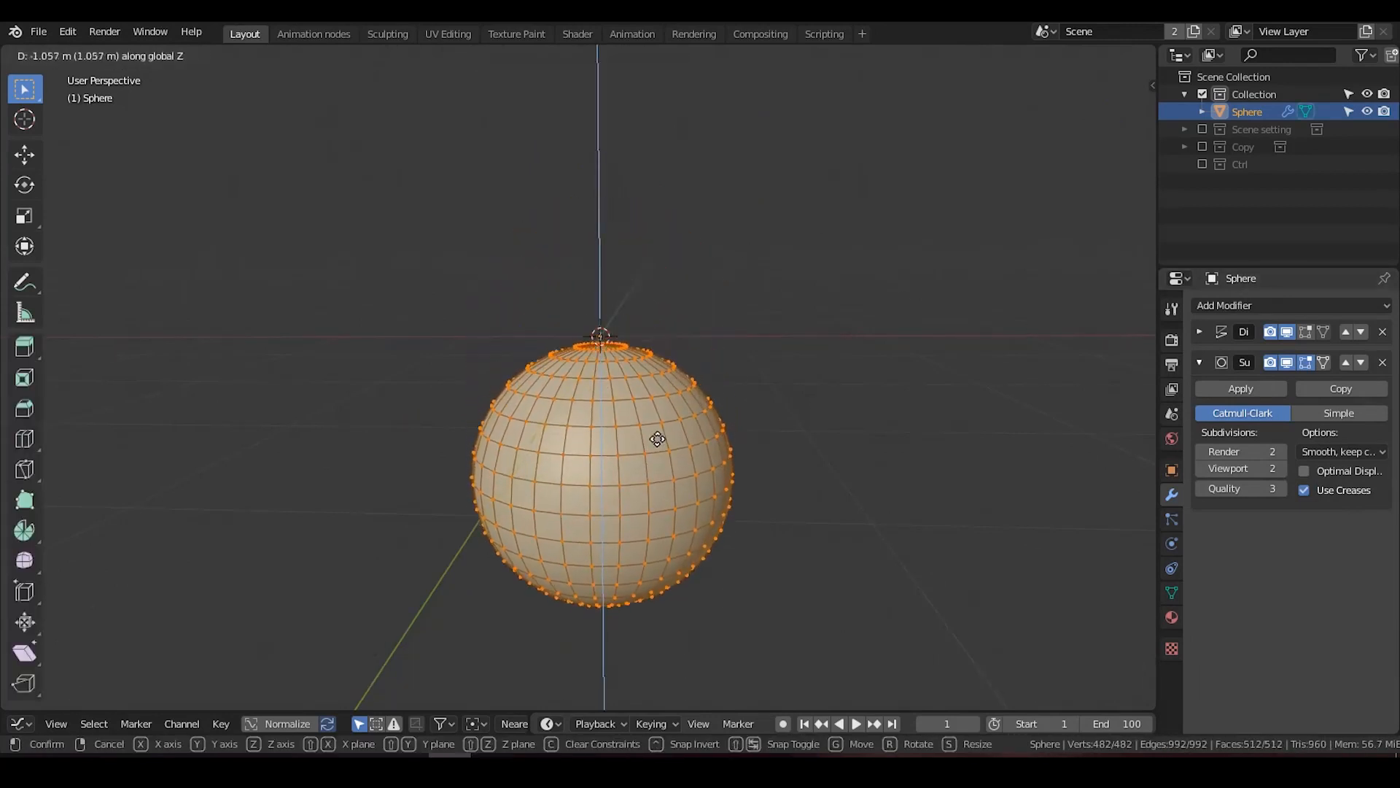
{"action": "left_click", "coordinate": [660, 440]}
{"action": "middle_click_drag", "start_coordinate": [665, 414], "coordinate": [677, 336], "text": "shift"}
{"action": "scroll", "coordinate": [677, 335], "scroll_direction": "down", "scroll_amount": 1}
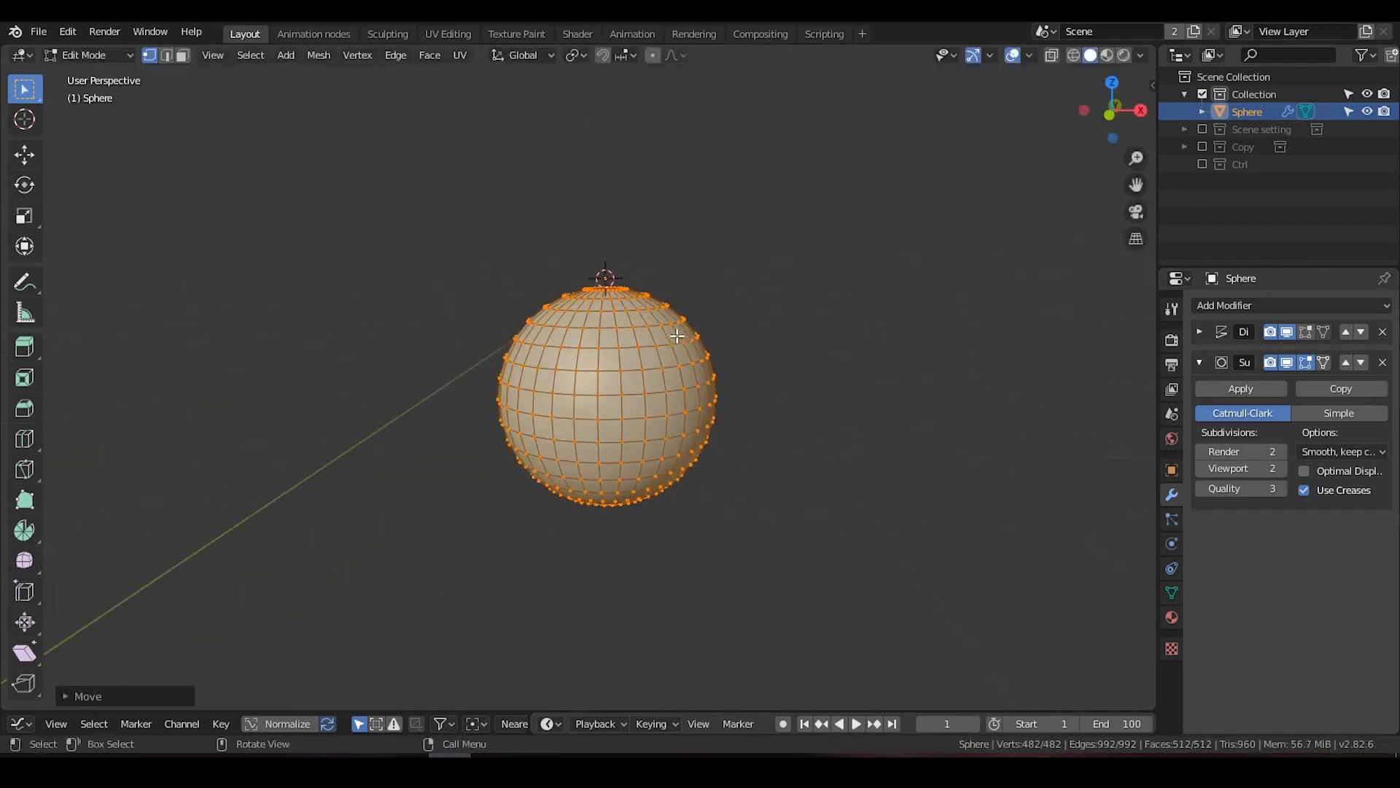
{"action": "key", "text": "Tab"}
Try stretching the sphere object along Z to a scale of about 4.2.
{"action": "left_click", "coordinate": [1151, 474]}
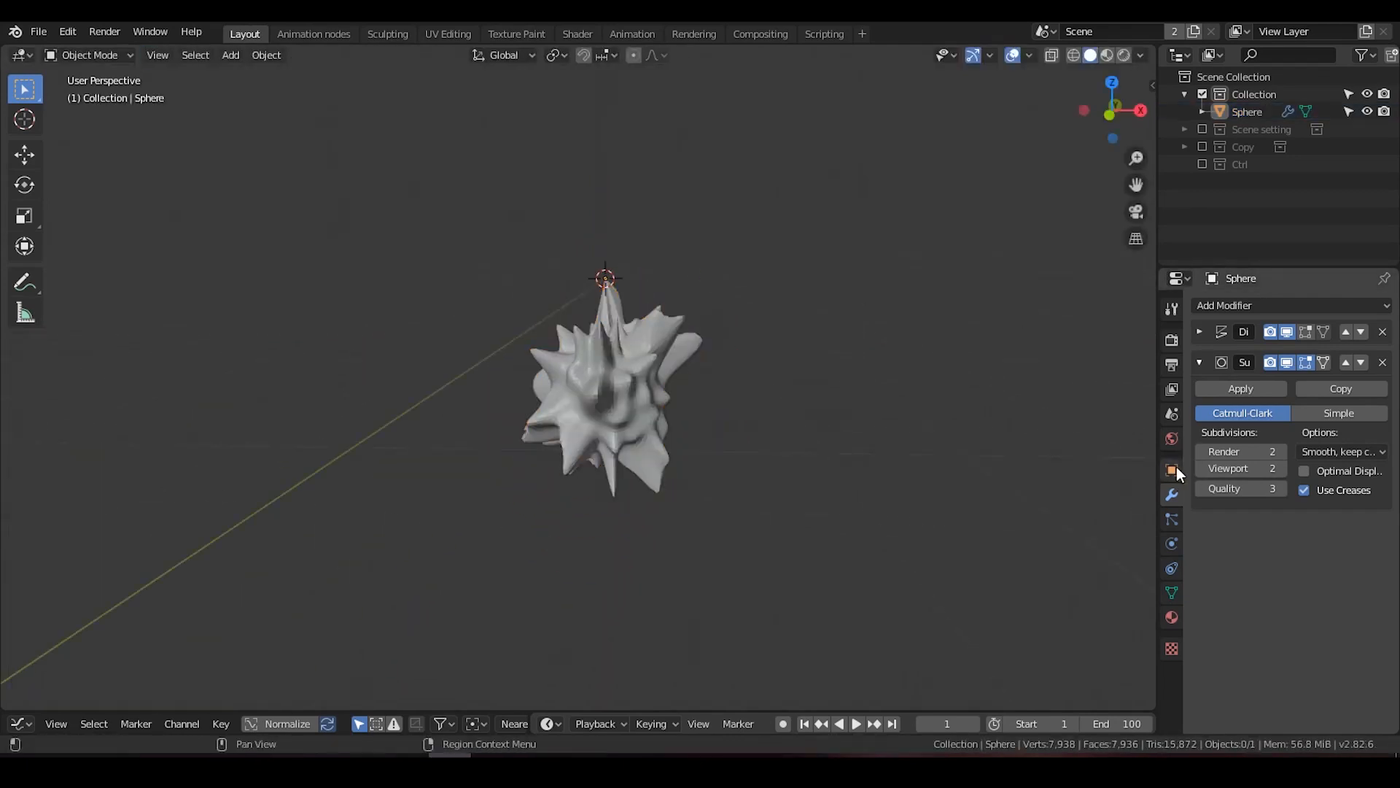
{"action": "left_click", "coordinate": [1172, 470]}
{"action": "left_click", "coordinate": [1202, 332]}
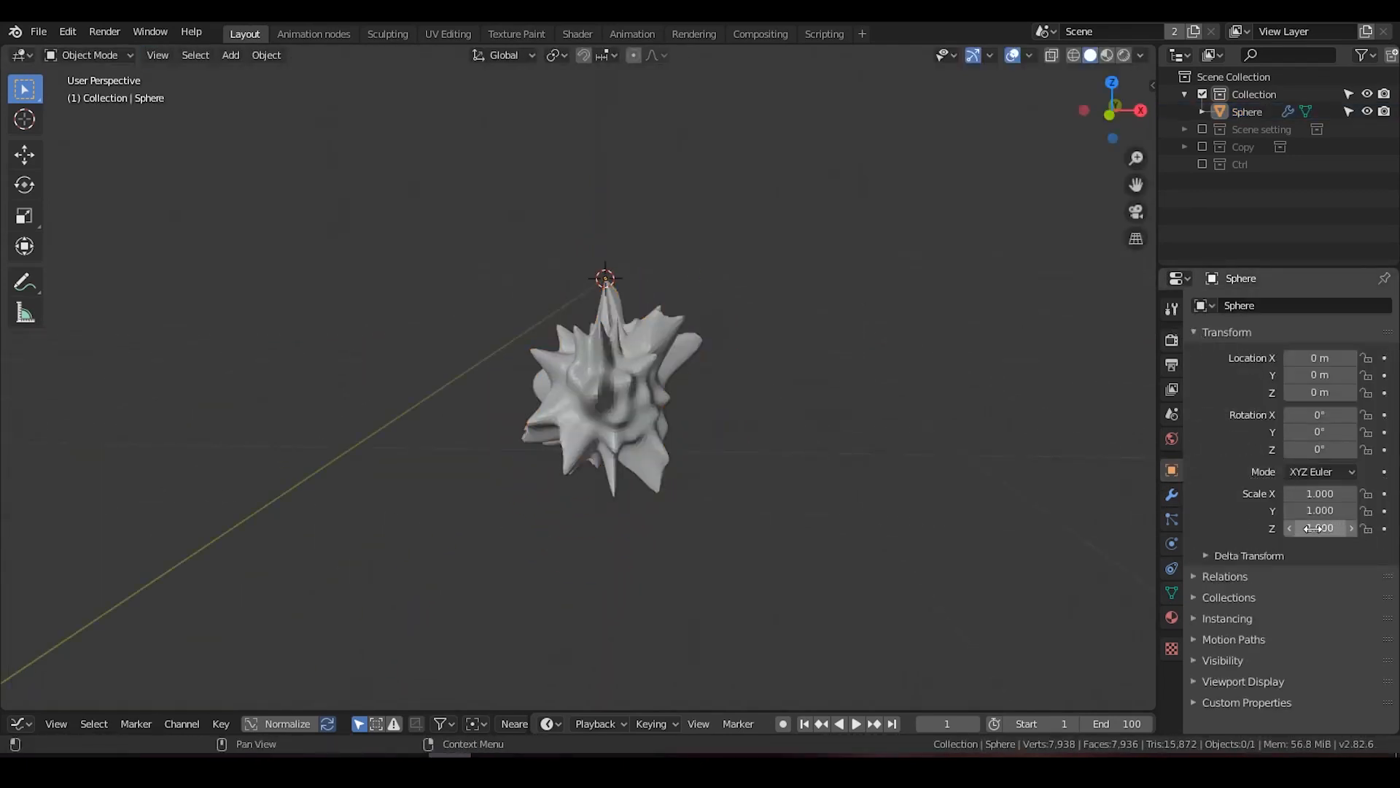
{"action": "left_click_drag", "start_coordinate": [1313, 528], "coordinate": [1386, 528]}
{"action": "middle_click_drag", "start_coordinate": [775, 540], "coordinate": [784, 373], "text": "shift"}
{"action": "scroll", "coordinate": [743, 355], "scroll_direction": "down", "scroll_amount": 3}
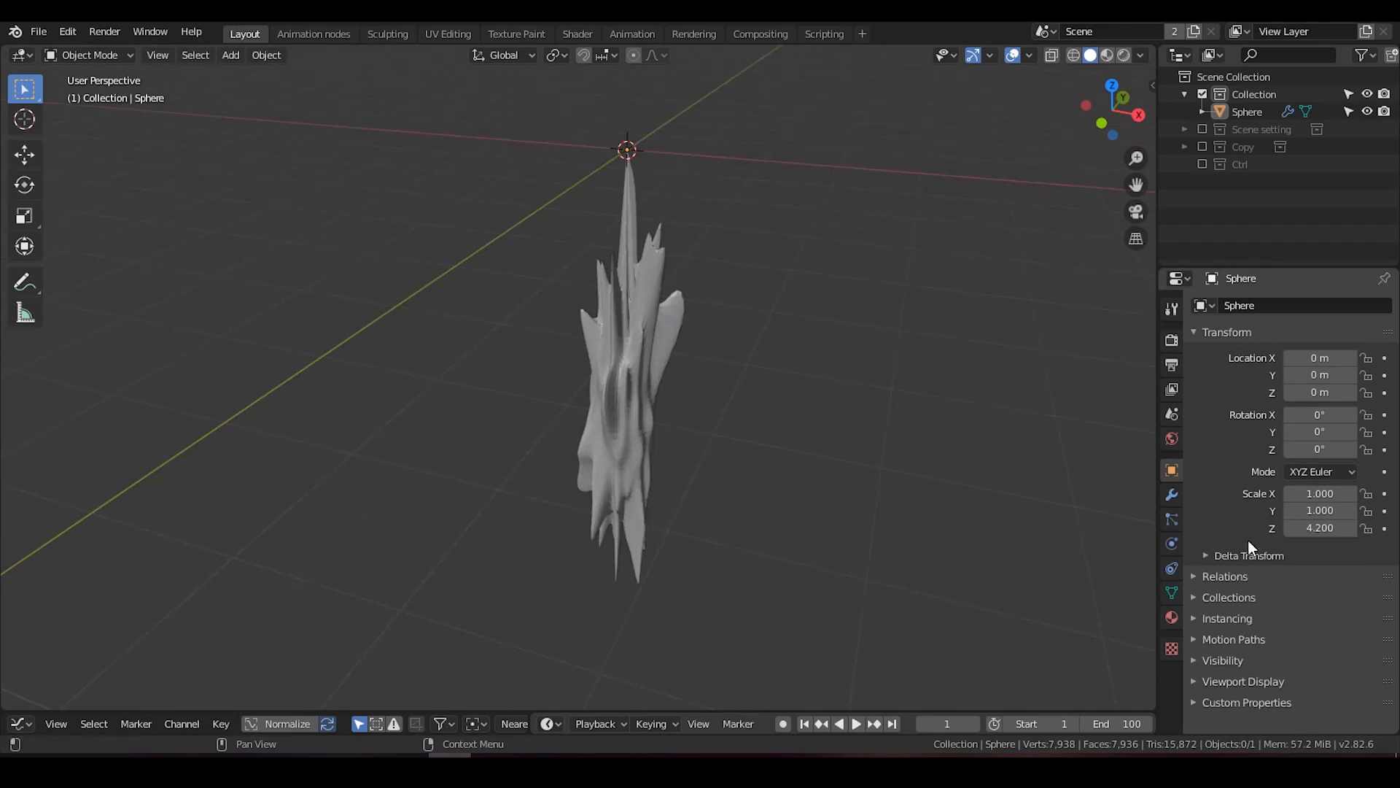
Reset the sphere's Z scale to 1.
{"action": "left_click_drag", "start_coordinate": [1317, 529], "coordinate": [1275, 528]}
{"action": "left_click", "coordinate": [1319, 528]}
{"action": "type", "text": "1"}
{"action": "key", "text": "Return"}
Hide the sphere and add a Bezier curve at the origin in the front view.
{"action": "middle_click_drag", "start_coordinate": [654, 299], "coordinate": [681, 406], "text": "shift"}
{"action": "mouse_move", "coordinate": [994, 268]}
{"action": "middle_mouse_down"}
{"action": "mouse_move", "coordinate": [966, 269]}
{"action": "mouse_move", "coordinate": [985, 269]}
{"action": "middle_mouse_up"}
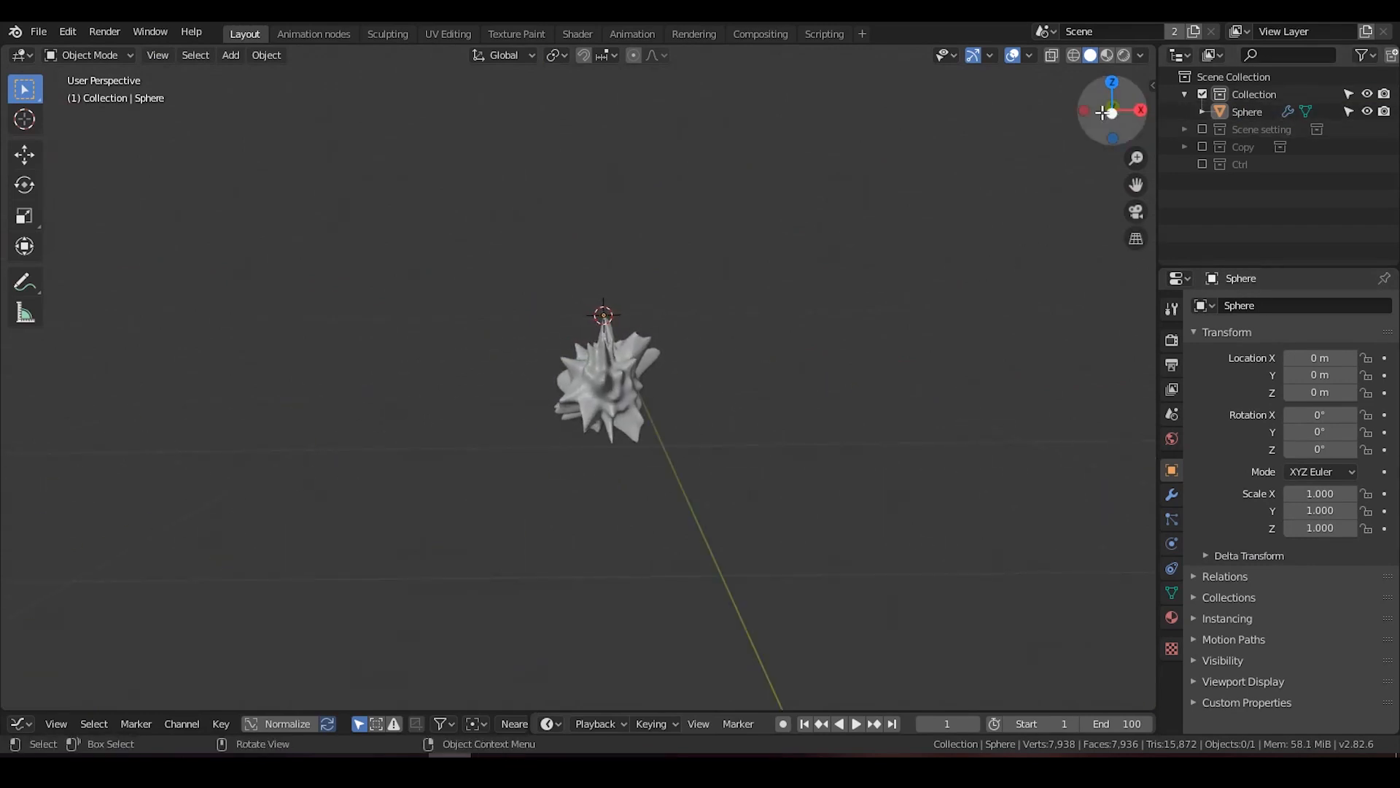
{"action": "left_click", "coordinate": [1112, 111]}
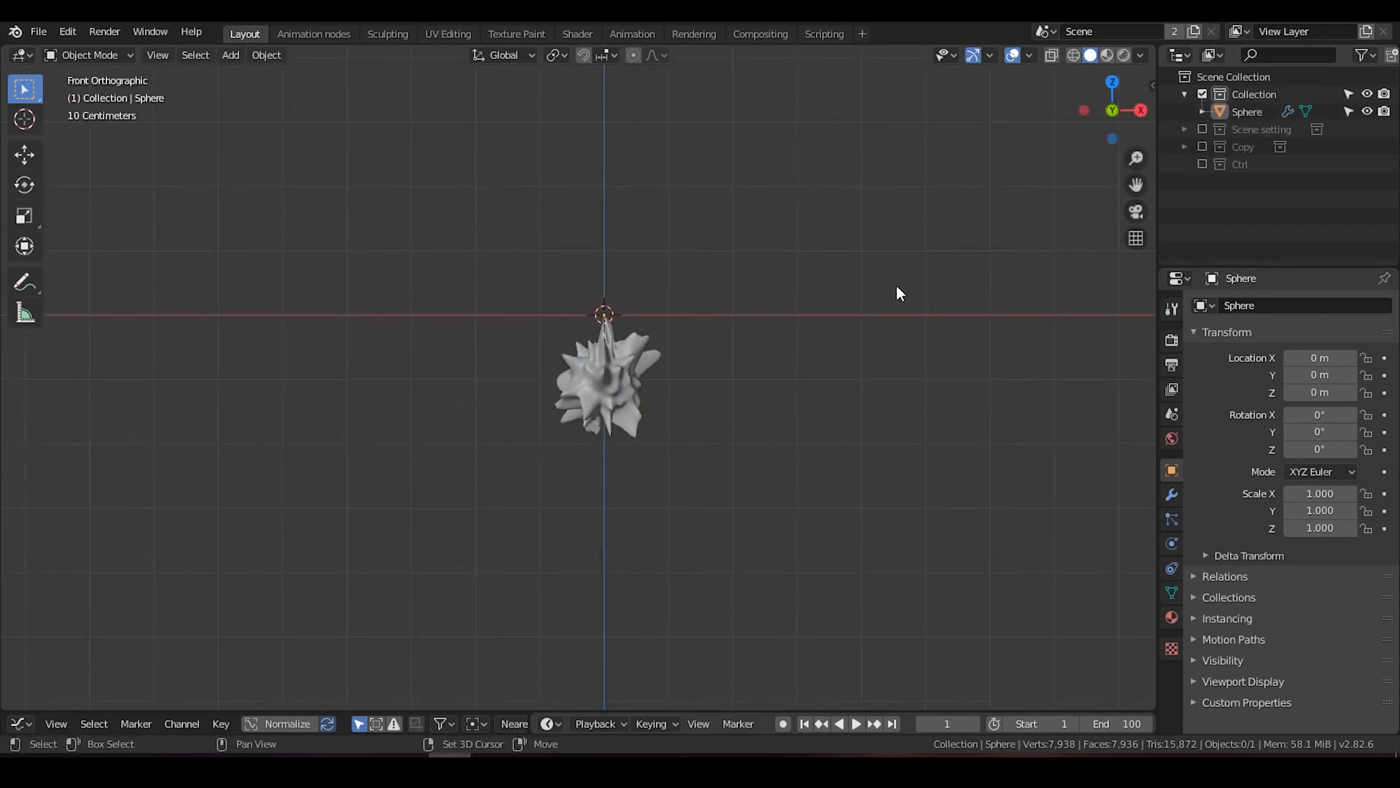
{"action": "left_click", "coordinate": [1368, 112]}
{"action": "key", "text": "shift+a"}
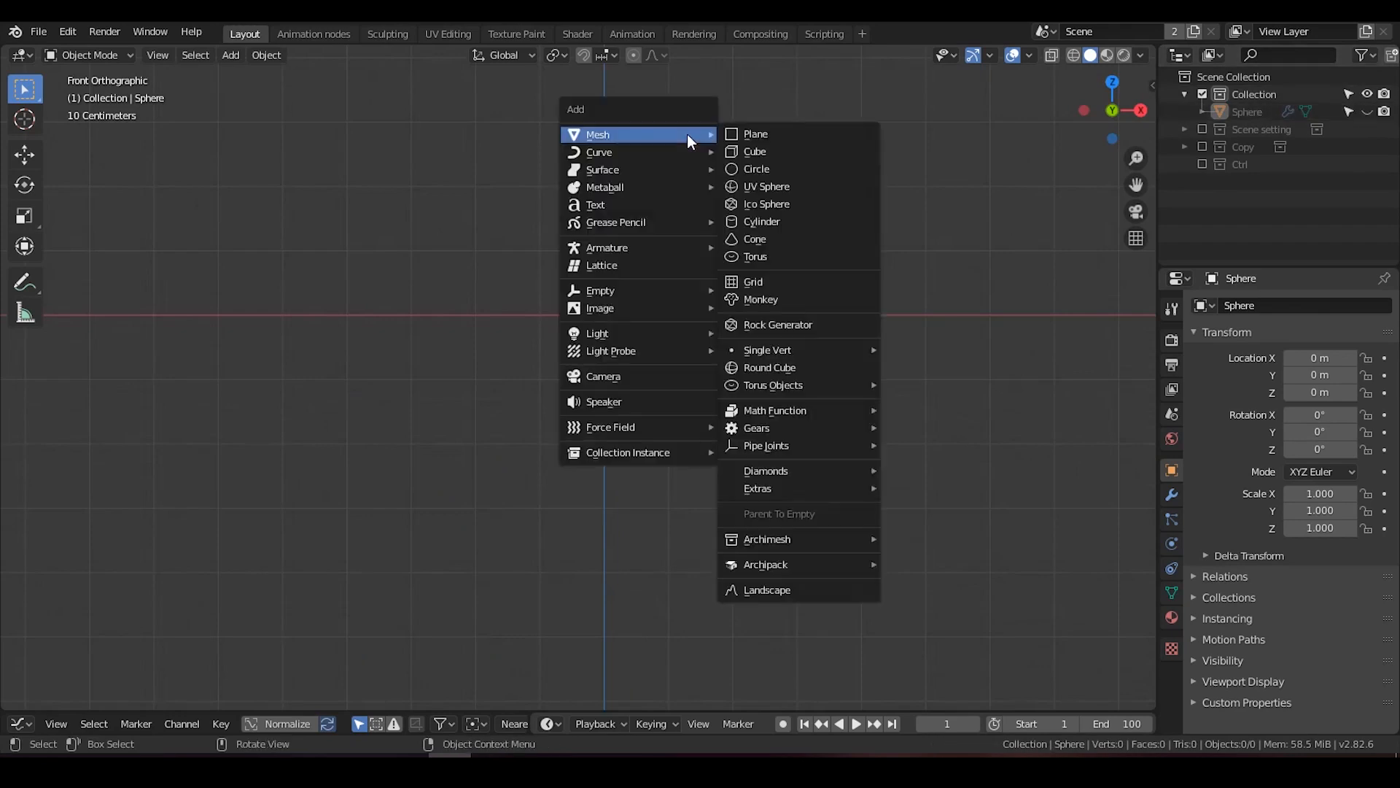
{"action": "mouse_move", "coordinate": [636, 155]}
{"action": "left_click", "coordinate": [759, 159]}
Delete the Bezier curve's default points and draw a freehand closed figure-eight loop around the origin in their place.
{"action": "key", "text": "Tab"}
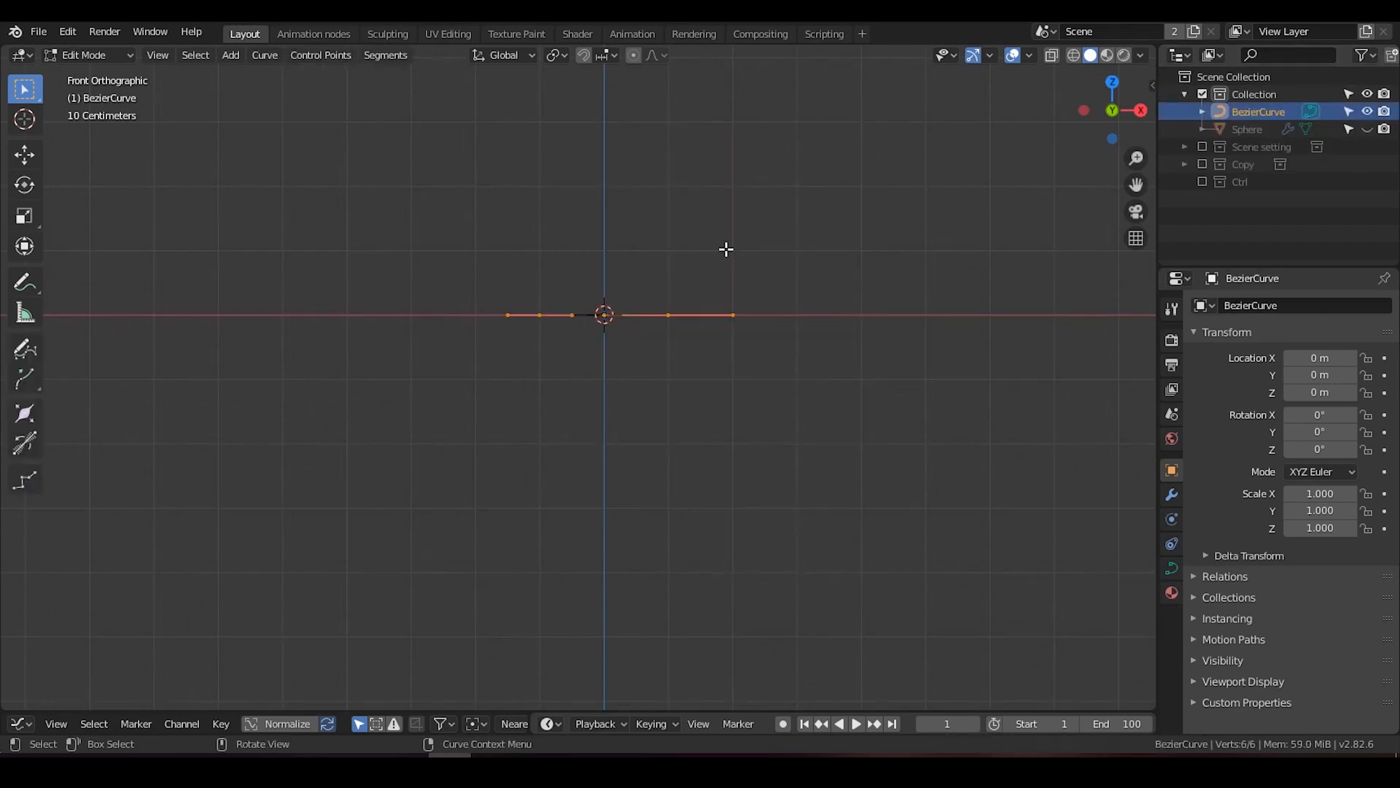
{"action": "key", "text": "x"}
{"action": "left_click", "coordinate": [726, 248]}
{"action": "left_click", "coordinate": [24, 349]}
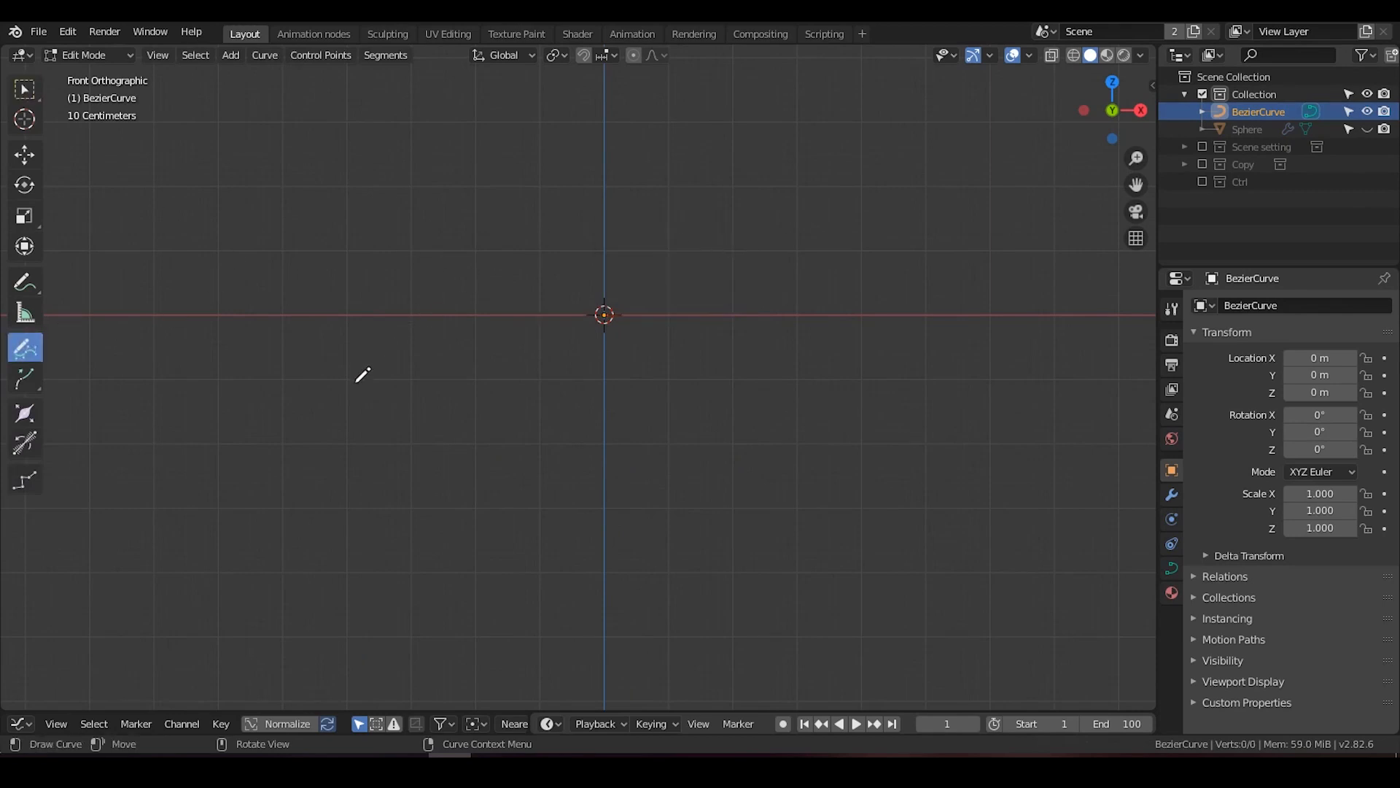
{"action": "mouse_move", "coordinate": [403, 325]}
{"action": "left_mouse_down"}
{"action": "mouse_move", "coordinate": [917, 344]}
{"action": "mouse_move", "coordinate": [393, 129]}
{"action": "left_mouse_up"}
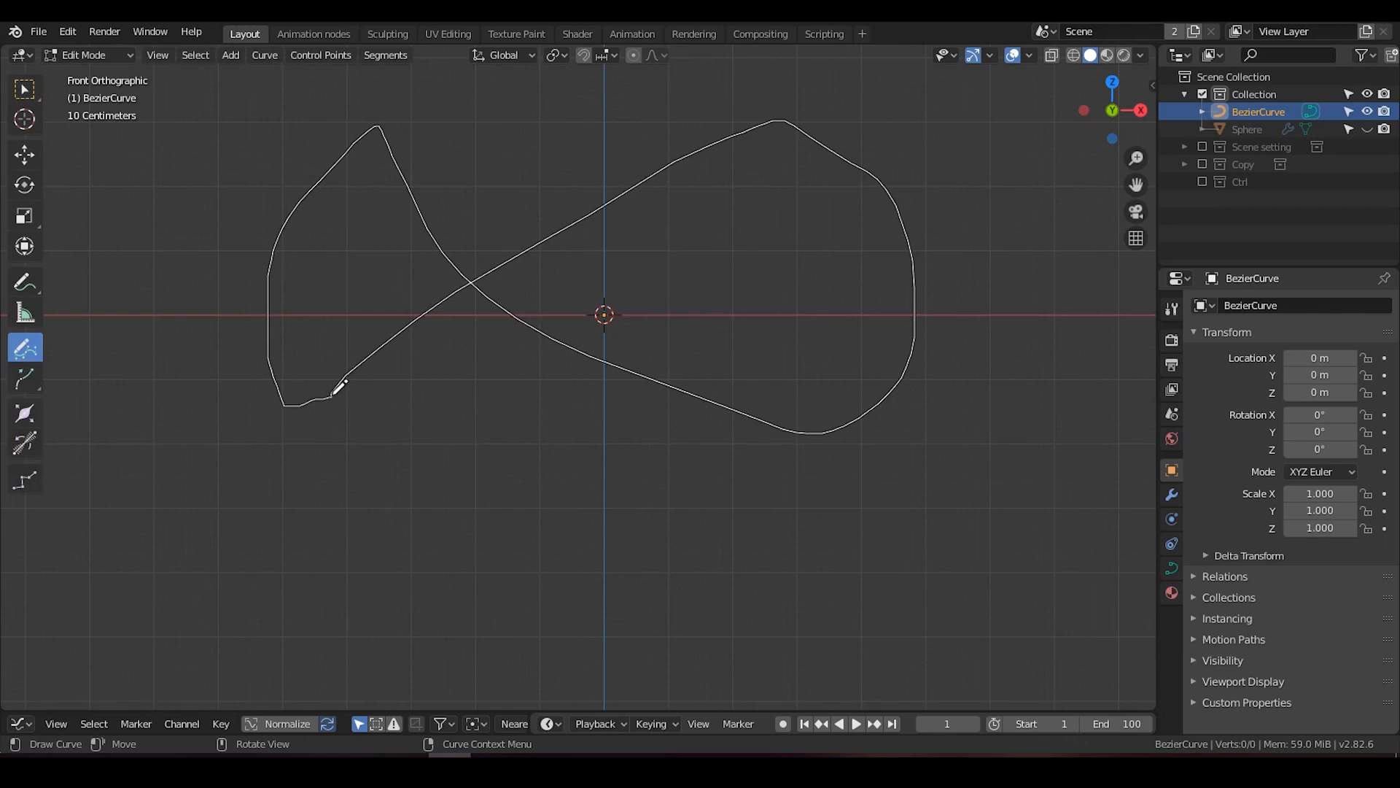
{"action": "left_click_drag", "start_coordinate": [339, 386], "coordinate": [416, 336]}
{"action": "key", "text": "Tab"}
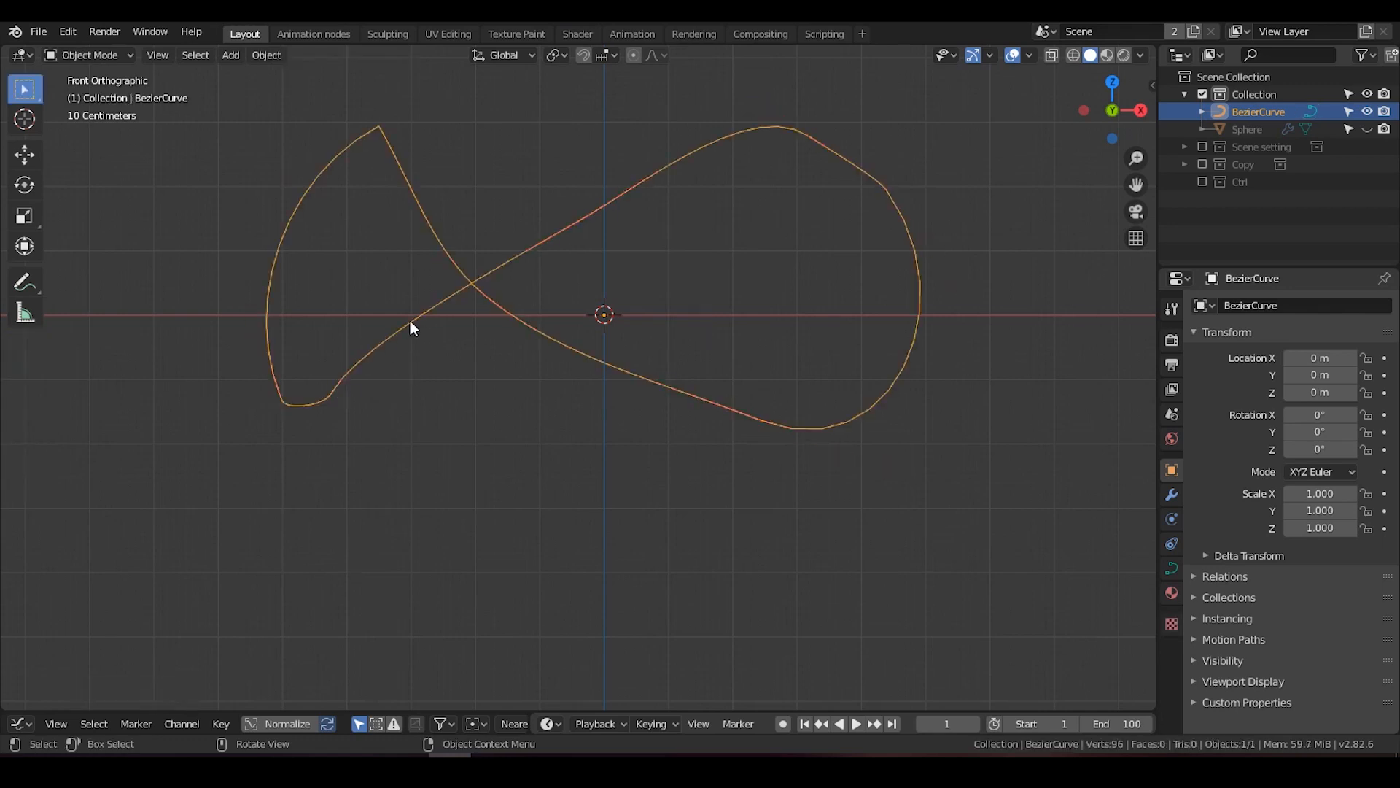
Check the Cyclic U option in the curve's Active Spline settings.
{"action": "left_click", "coordinate": [1172, 568]}
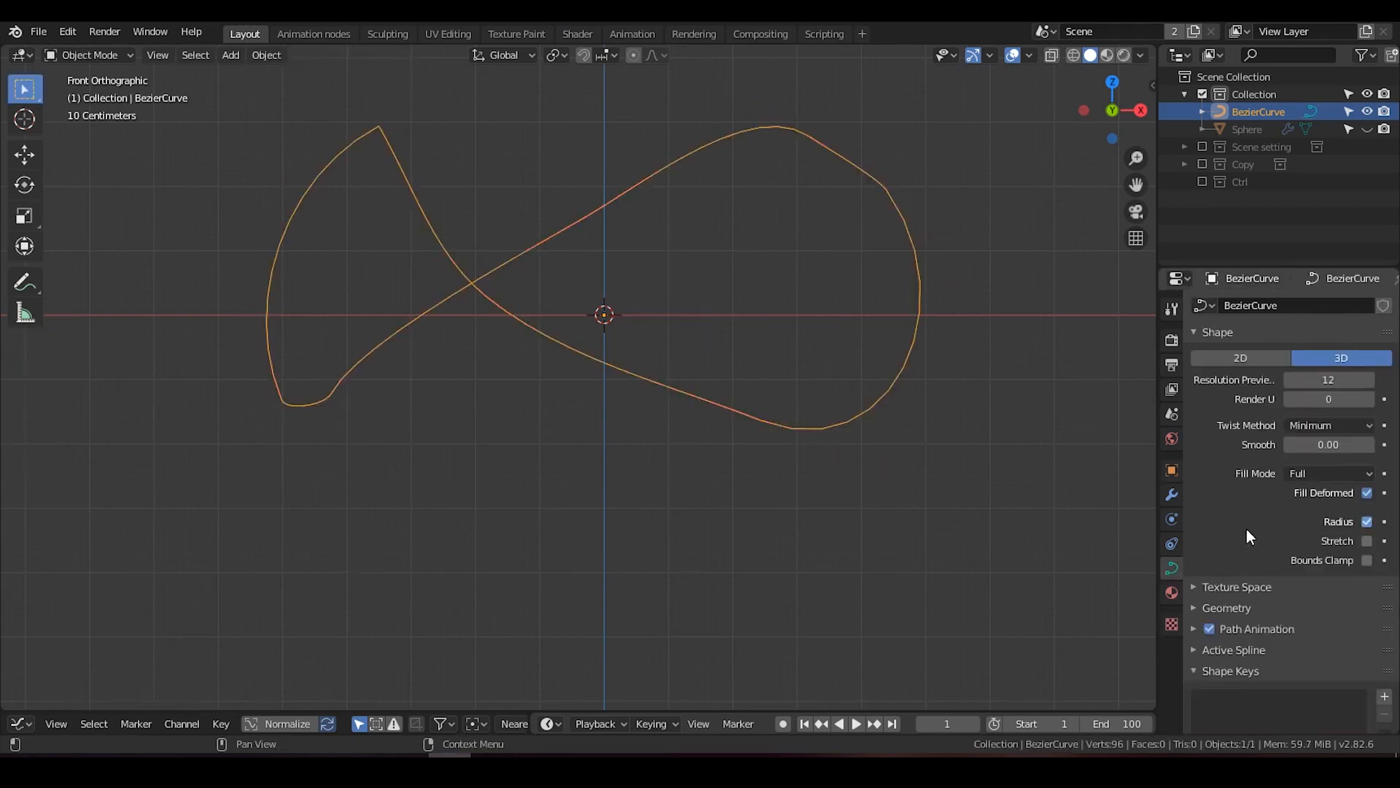
{"action": "scroll", "coordinate": [1255, 613], "scroll_direction": "down", "scroll_amount": 1}
{"action": "left_click", "coordinate": [1256, 615]}
{"action": "scroll", "coordinate": [1306, 532], "scroll_direction": "down", "scroll_amount": 3}
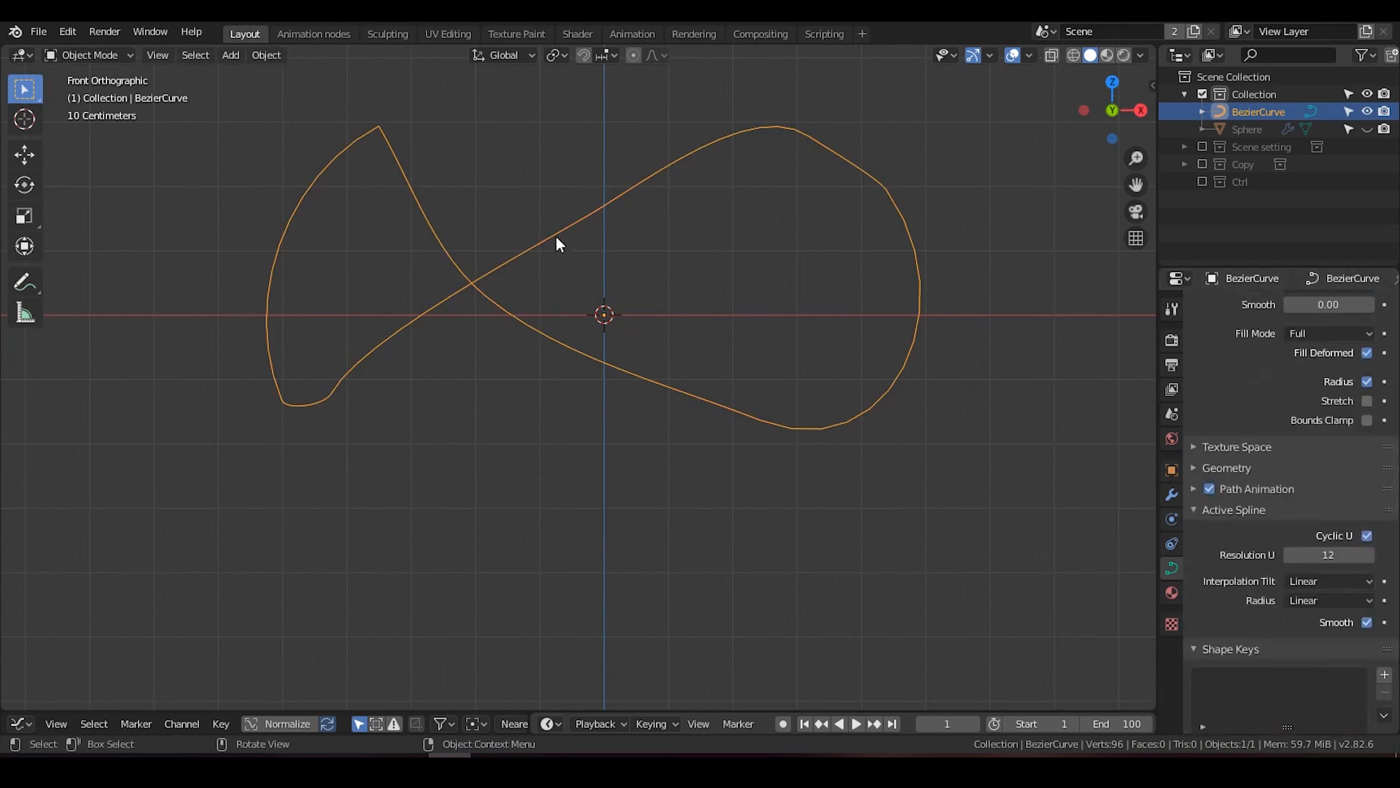
Move control points of the figure-eight along Y with proportional editing to give the flat loop depth.
{"action": "key", "text": "Tab"}
{"action": "middle_click_drag", "start_coordinate": [532, 250], "coordinate": [410, 216]}
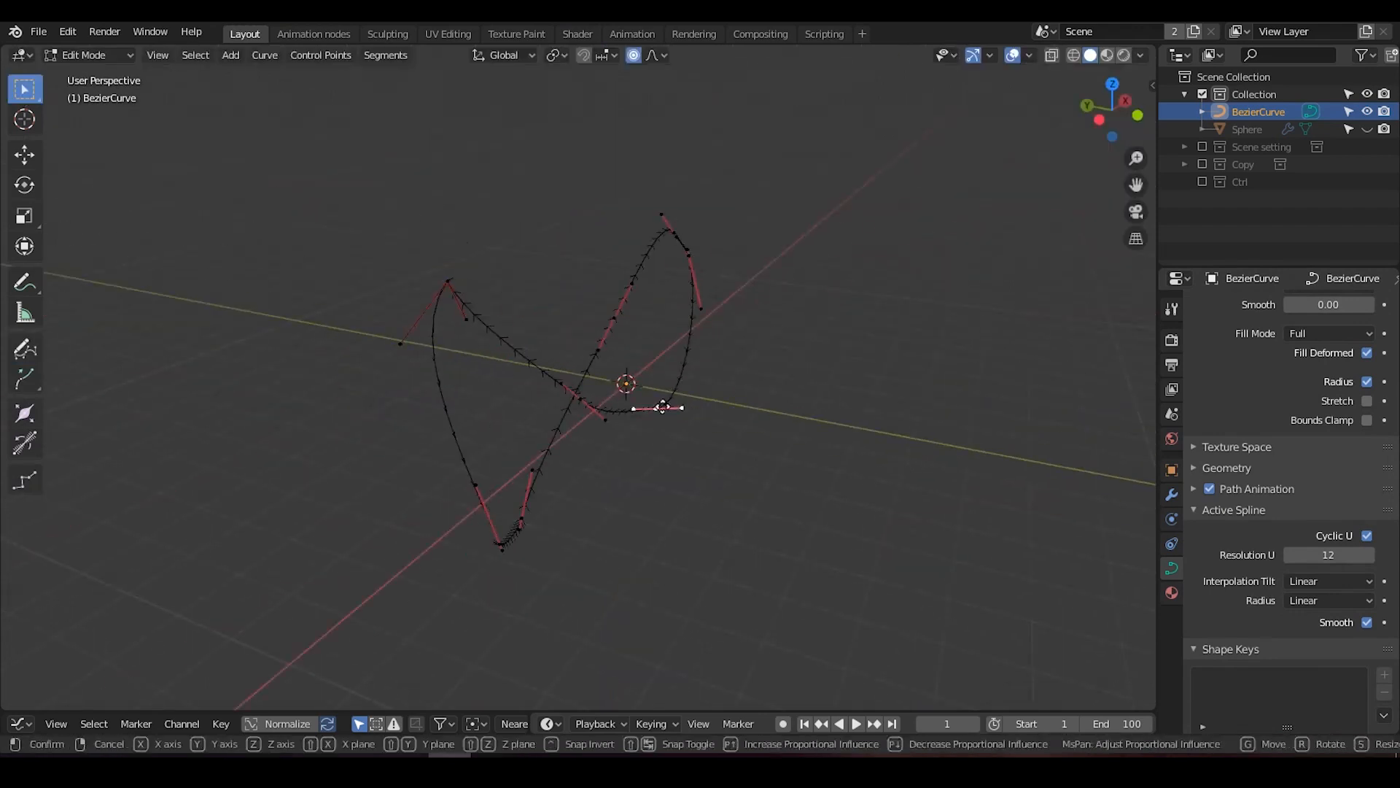
{"action": "key", "text": "g"}
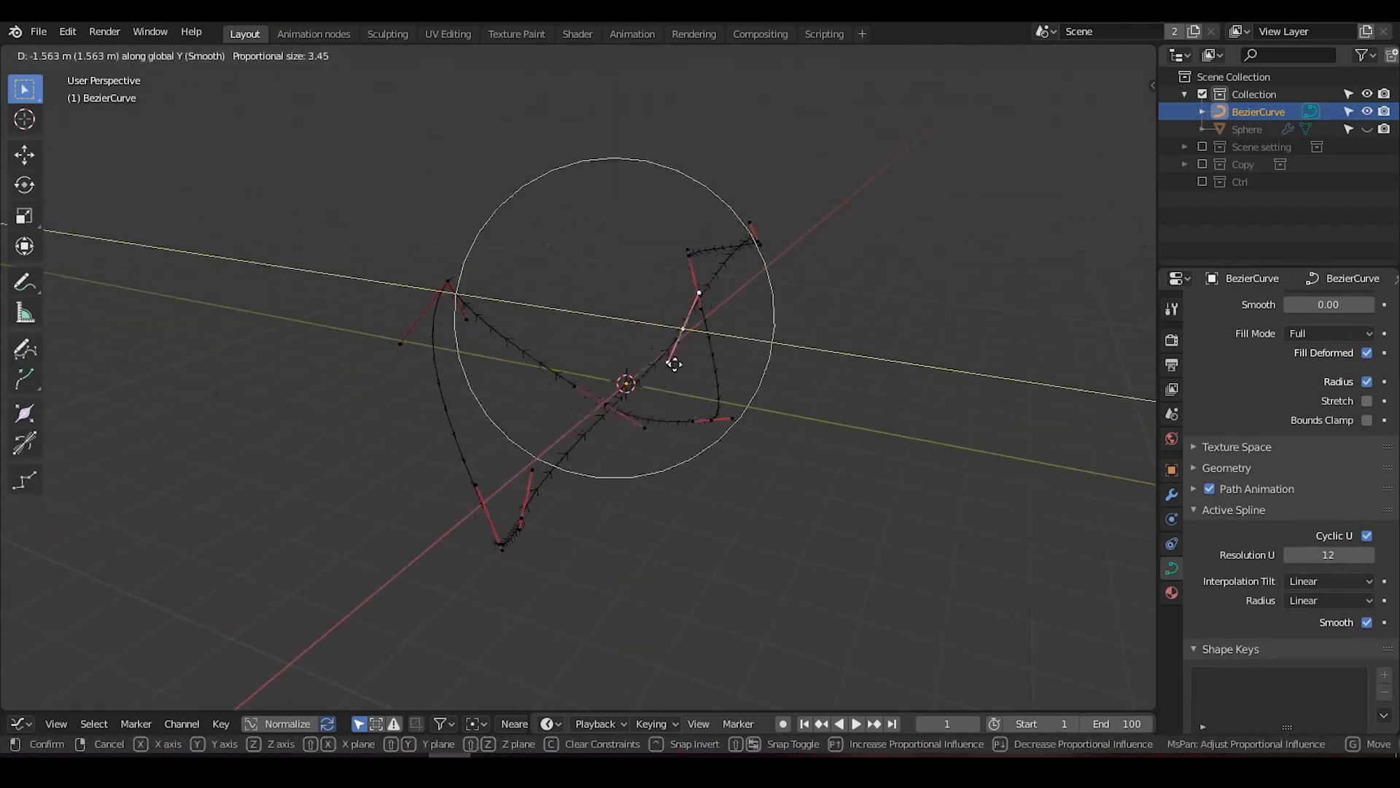
{"action": "left_click", "coordinate": [534, 460]}
{"action": "left_click", "coordinate": [446, 467]}
{"action": "key", "text": "g"}
{"action": "key", "text": "y"}
{"action": "left_click", "coordinate": [539, 515]}
Rotate and shift the curve's control points and handles to smooth both loops, finishing the adjustments in the front view.
{"action": "key", "text": "r"}
{"action": "key", "text": "y"}
{"action": "middle_click_drag", "start_coordinate": [544, 511], "coordinate": [697, 372]}
{"action": "left_click", "coordinate": [744, 584]}
{"action": "left_click", "coordinate": [651, 328]}
{"action": "key", "text": "g"}
{"action": "key", "text": "y"}
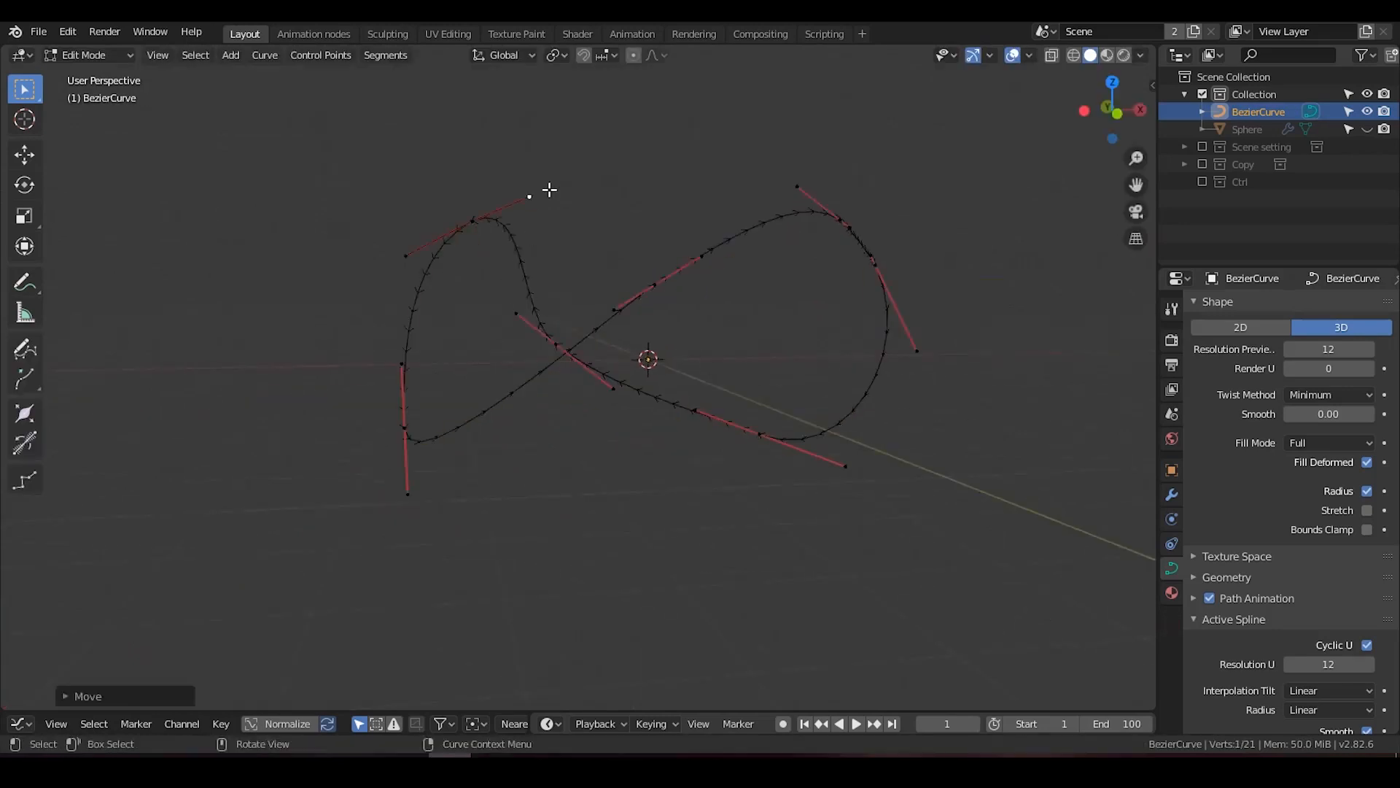
{"action": "key", "text": "KP_1"}
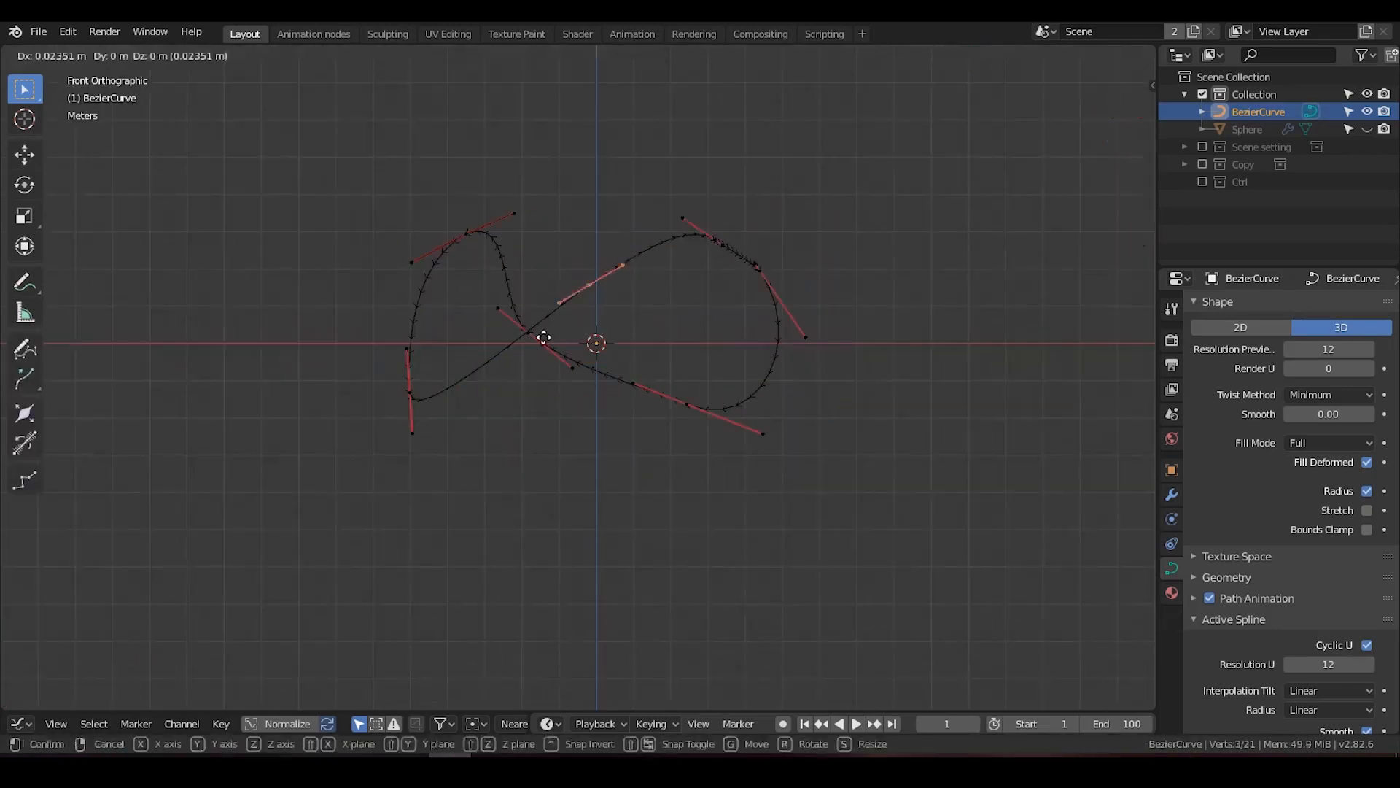
{"action": "key", "text": "Tab"}
Unhide the sphere and add a Curve modifier to it below the Subdivision modifier.
{"action": "left_click", "coordinate": [1367, 129]}
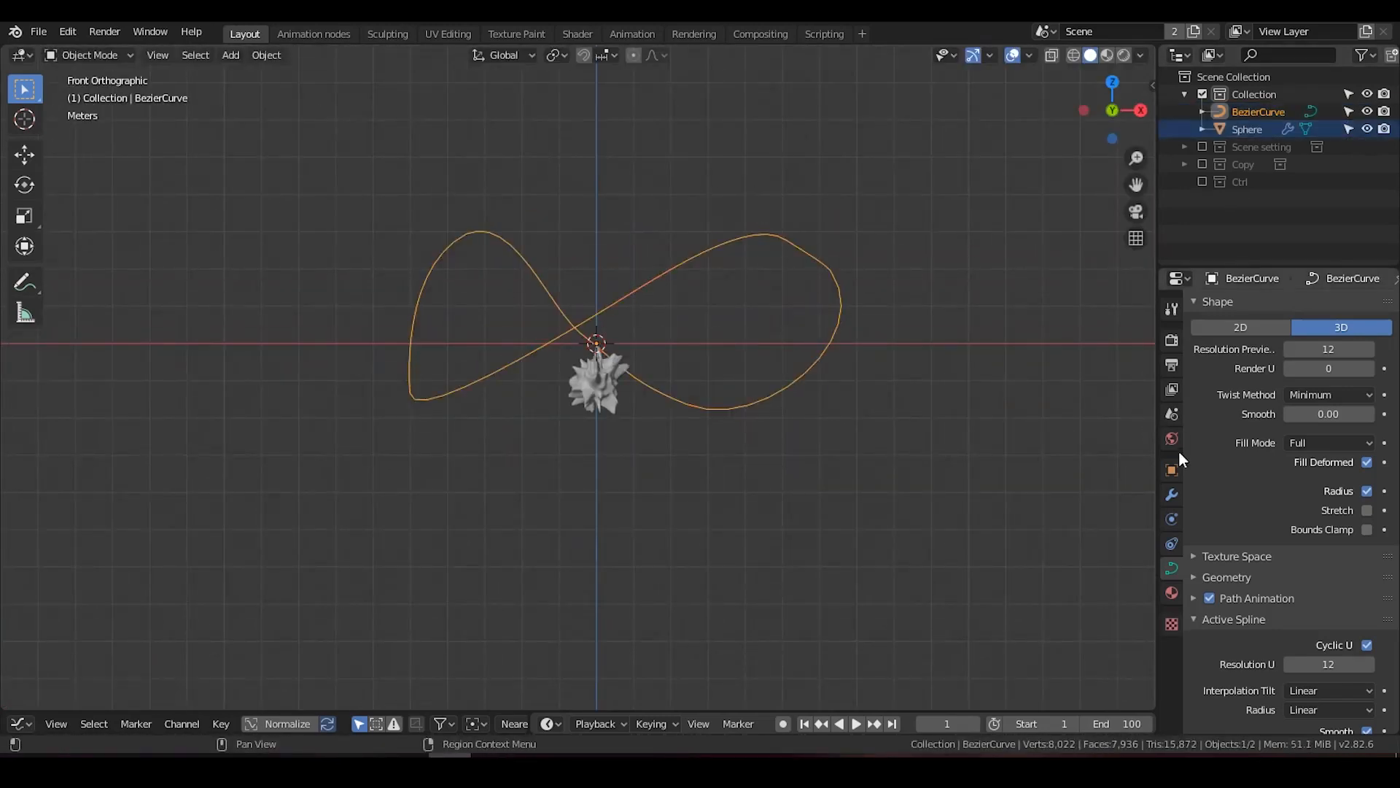
{"action": "left_click", "coordinate": [1172, 470]}
{"action": "left_click", "coordinate": [1198, 334]}
{"action": "left_click", "coordinate": [1172, 494]}
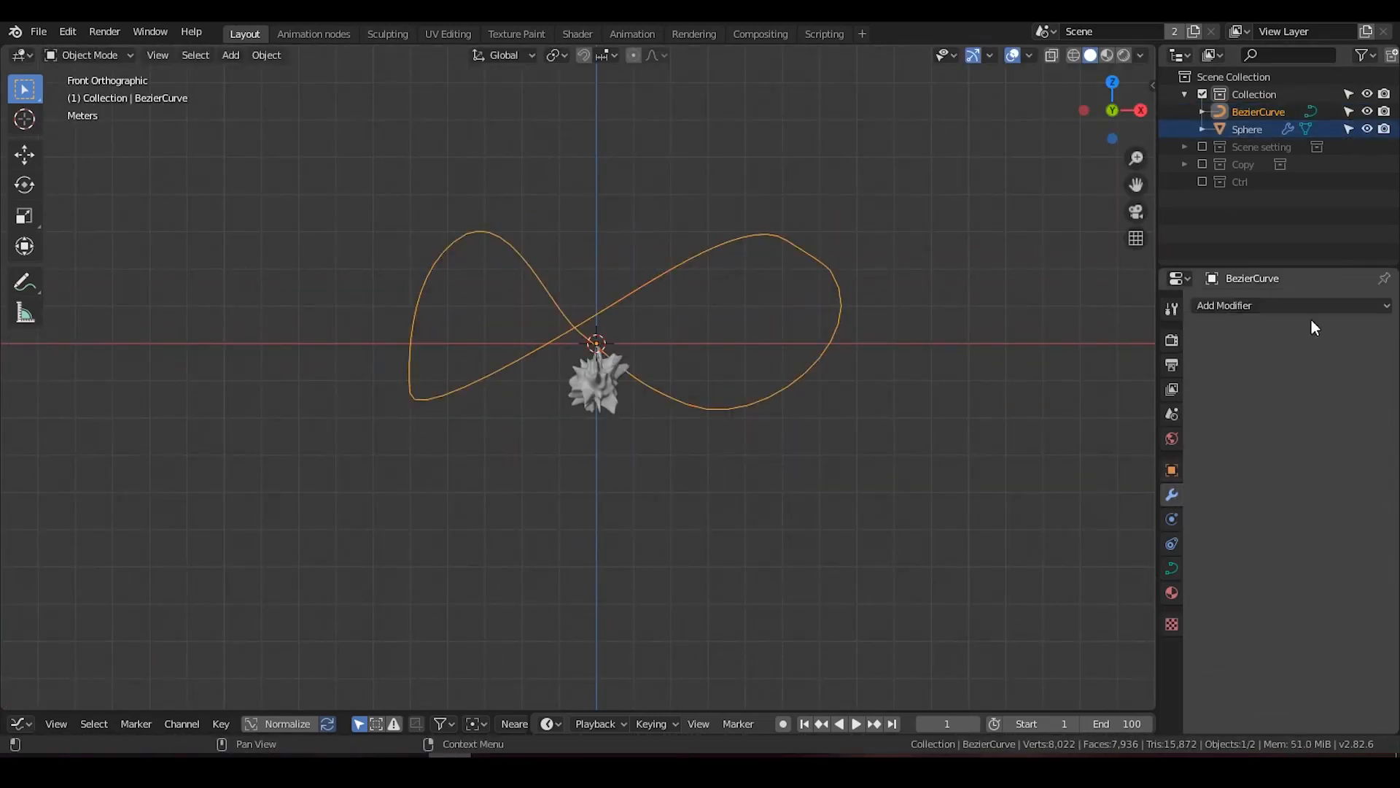
{"action": "left_click", "coordinate": [1322, 305]}
{"action": "left_click", "coordinate": [1247, 129]}
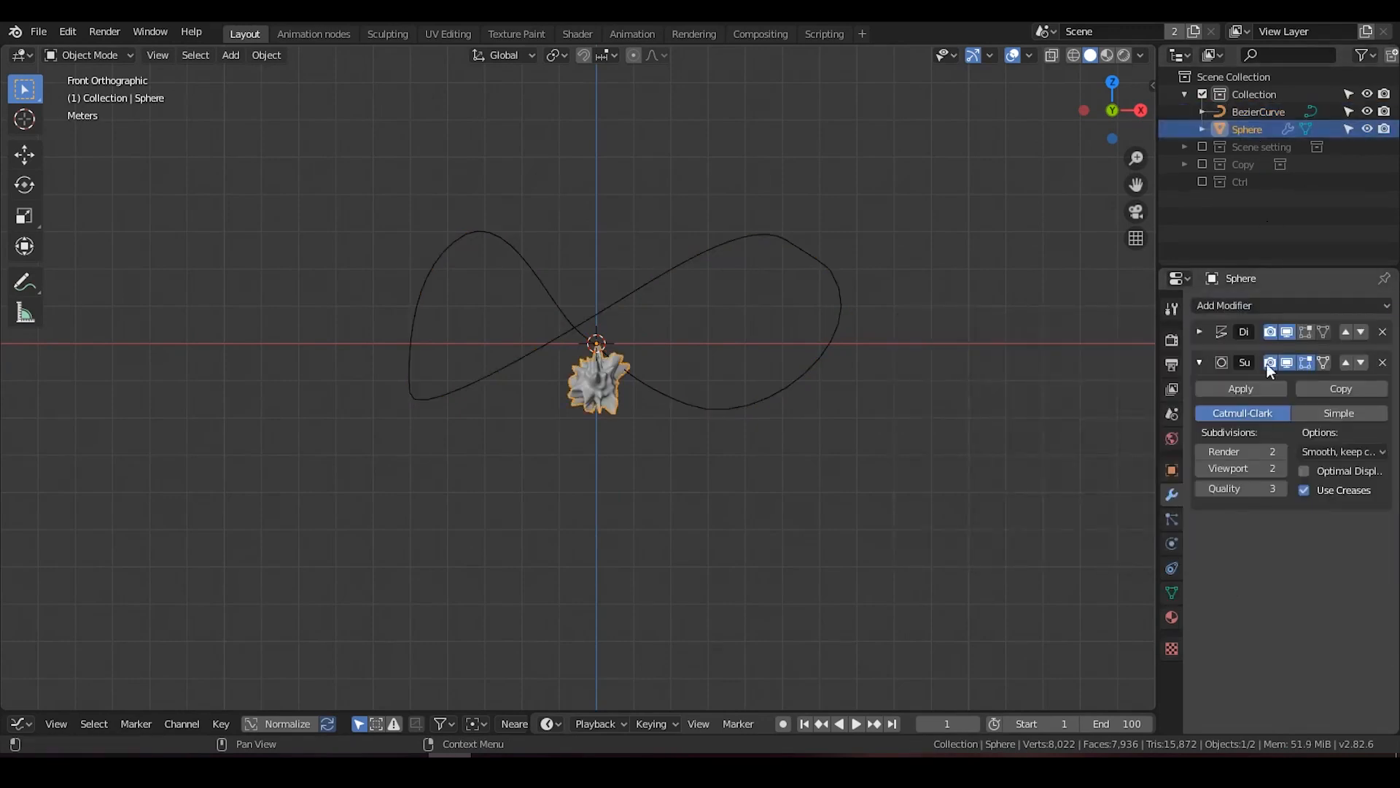
{"action": "left_click", "coordinate": [1243, 305]}
{"action": "left_click", "coordinate": [1181, 385]}
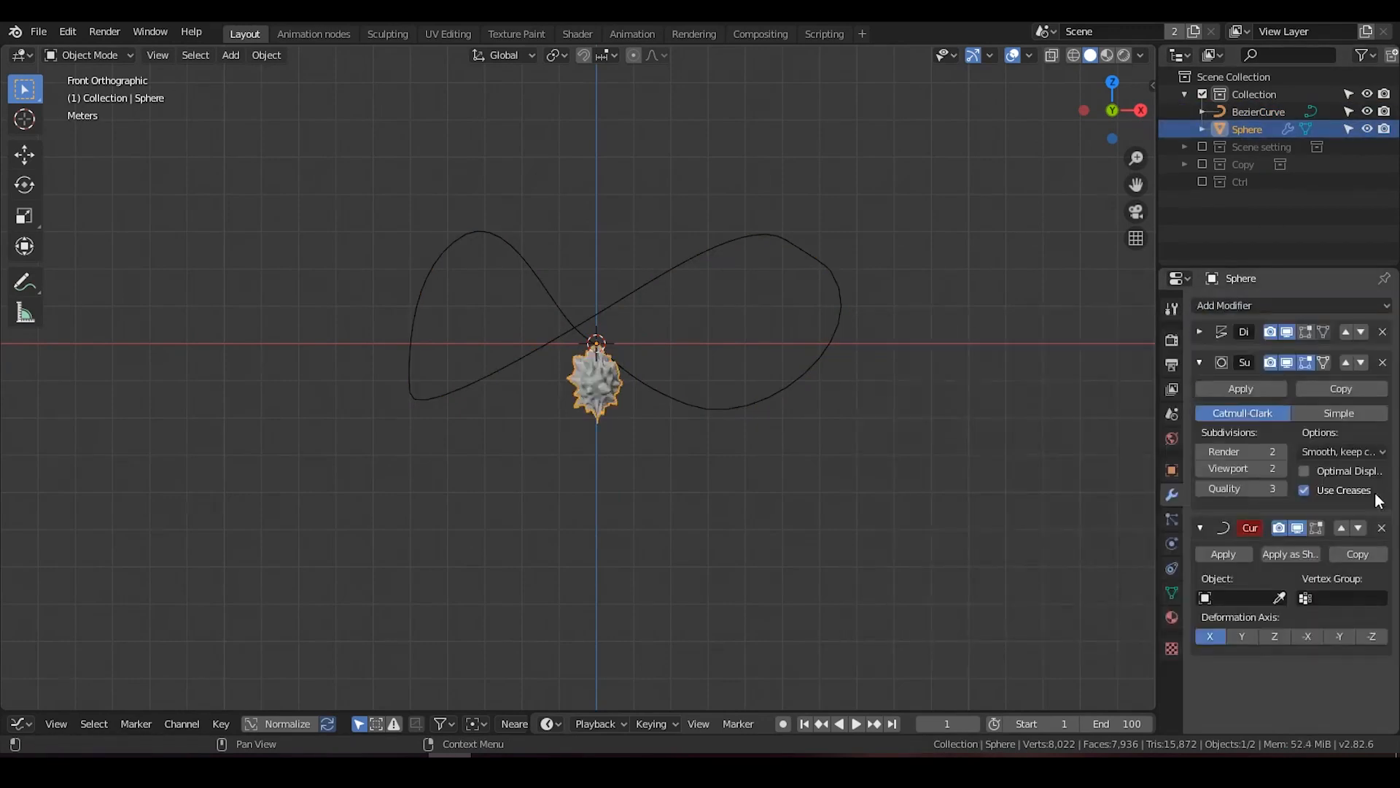
Set the sphere's Curve modifier to use BezierCurve as its object and Z as the deformation axis.
{"action": "scroll", "coordinate": [629, 354], "scroll_direction": "up", "scroll_amount": 3}
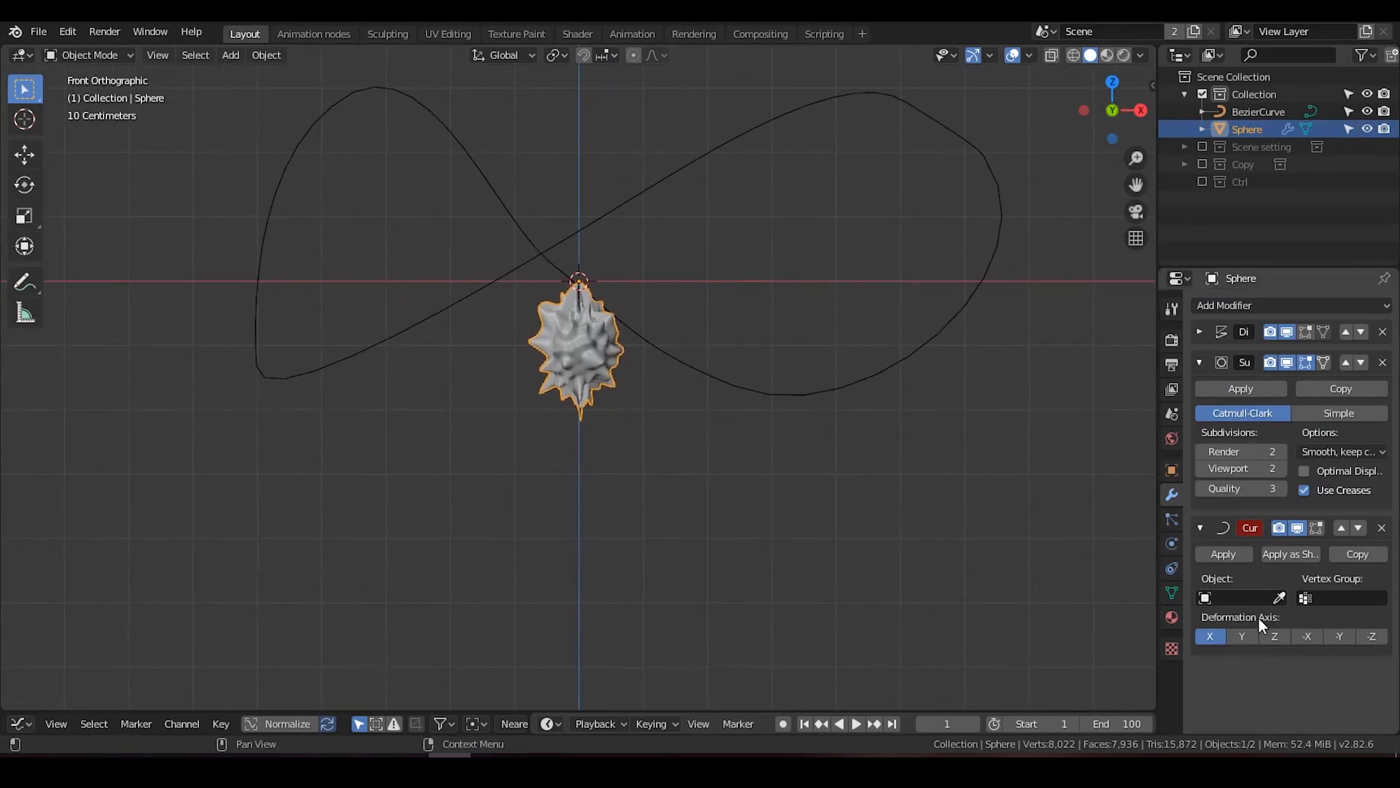
{"action": "left_click", "coordinate": [1279, 598]}
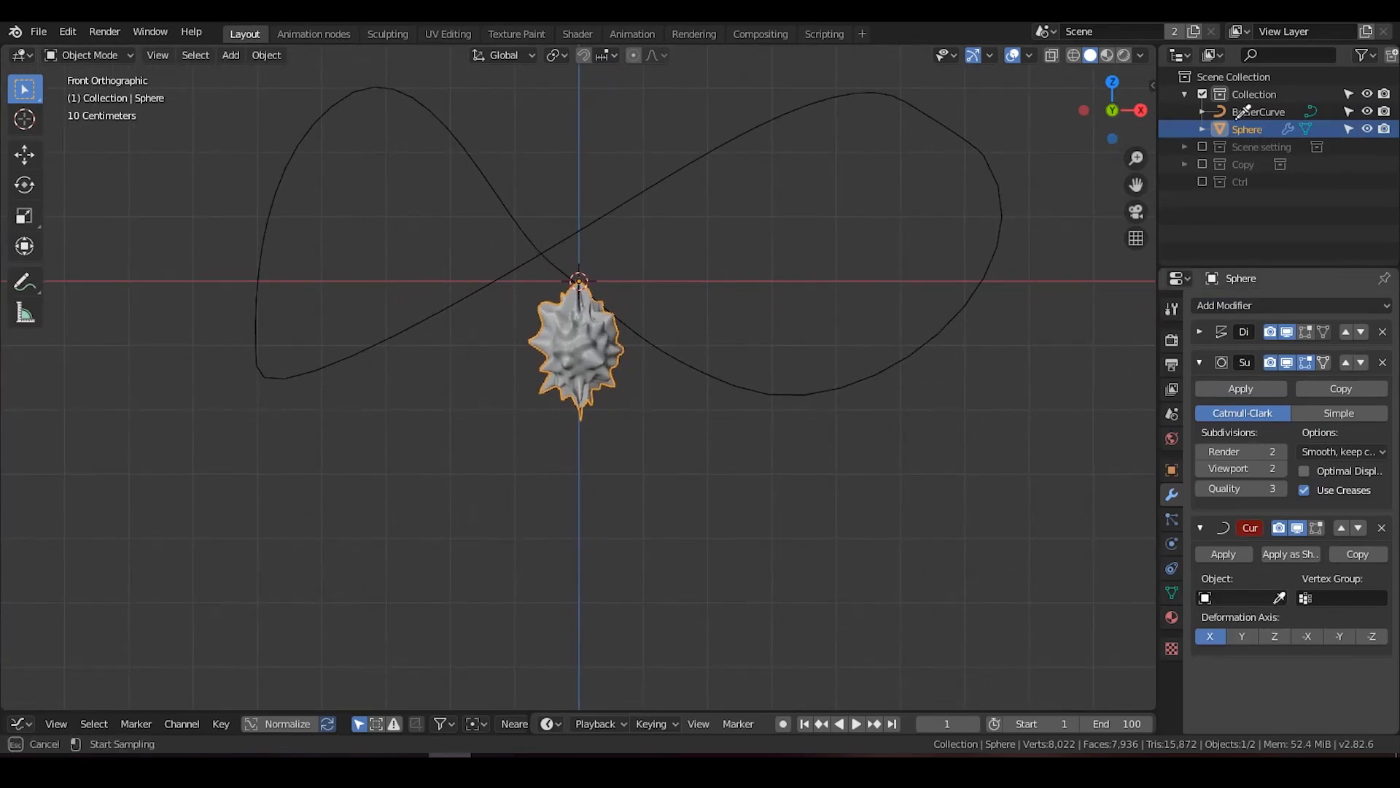
{"action": "left_click", "coordinate": [1253, 113]}
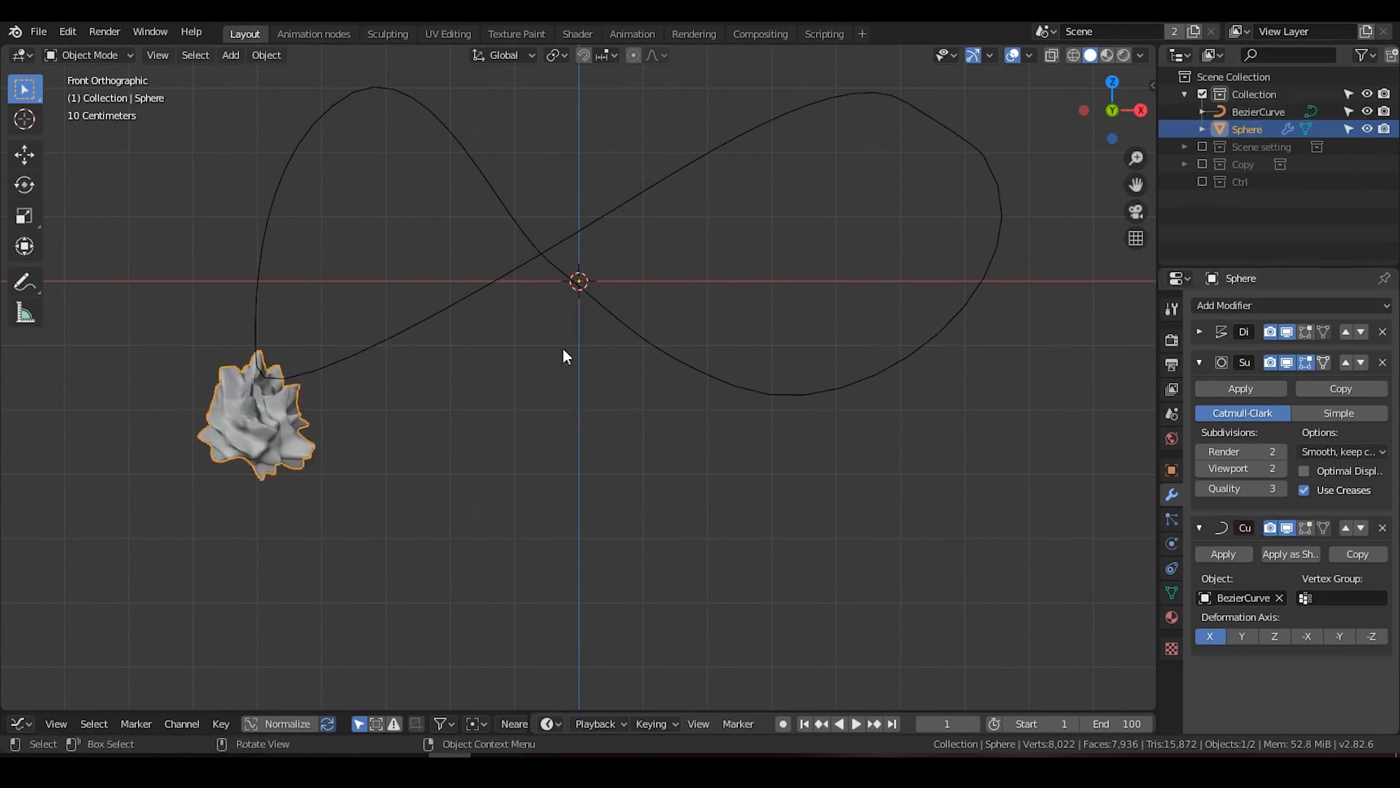
{"action": "middle_click_drag", "start_coordinate": [414, 385], "coordinate": [476, 385], "text": "shift"}
{"action": "scroll", "coordinate": [475, 385], "scroll_direction": "down", "scroll_amount": 1}
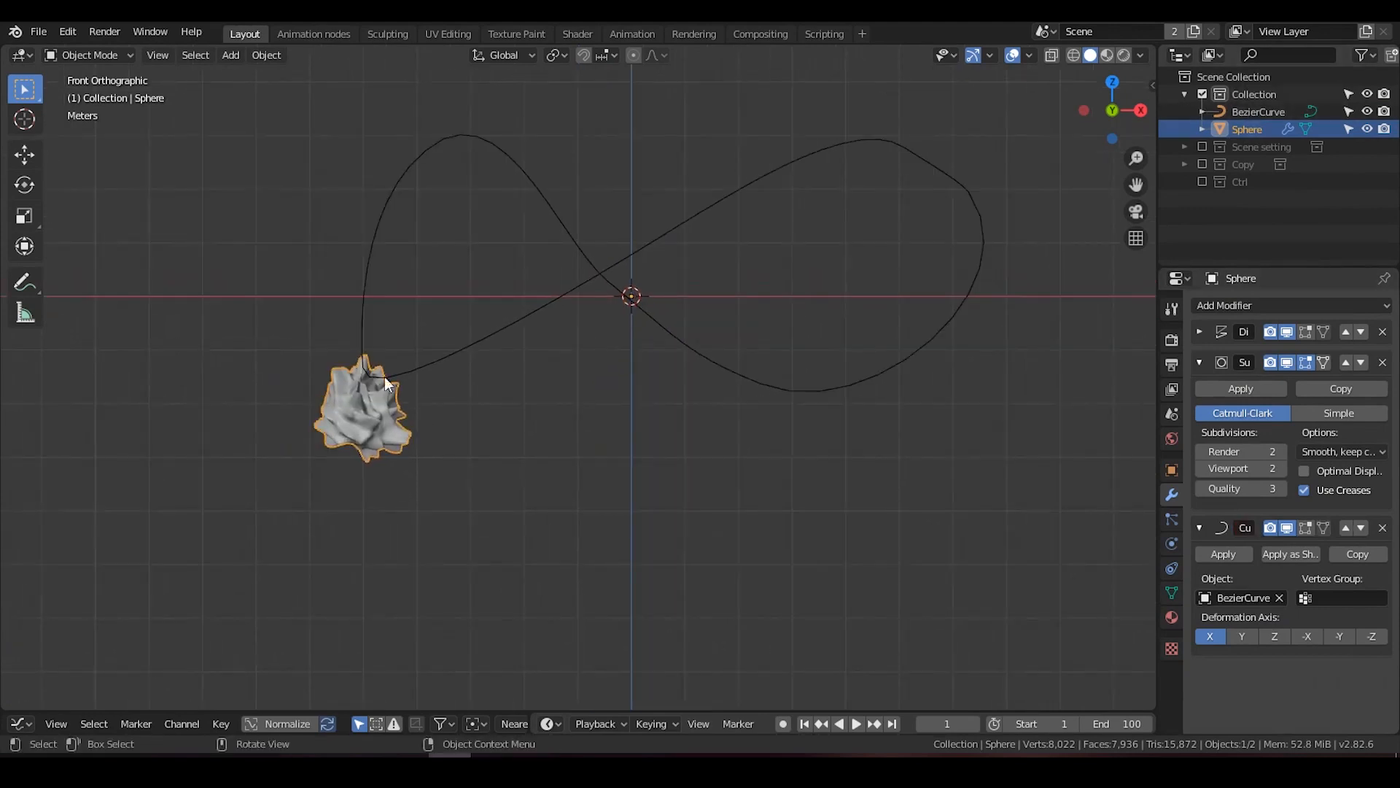
{"action": "left_click", "coordinate": [1277, 636]}
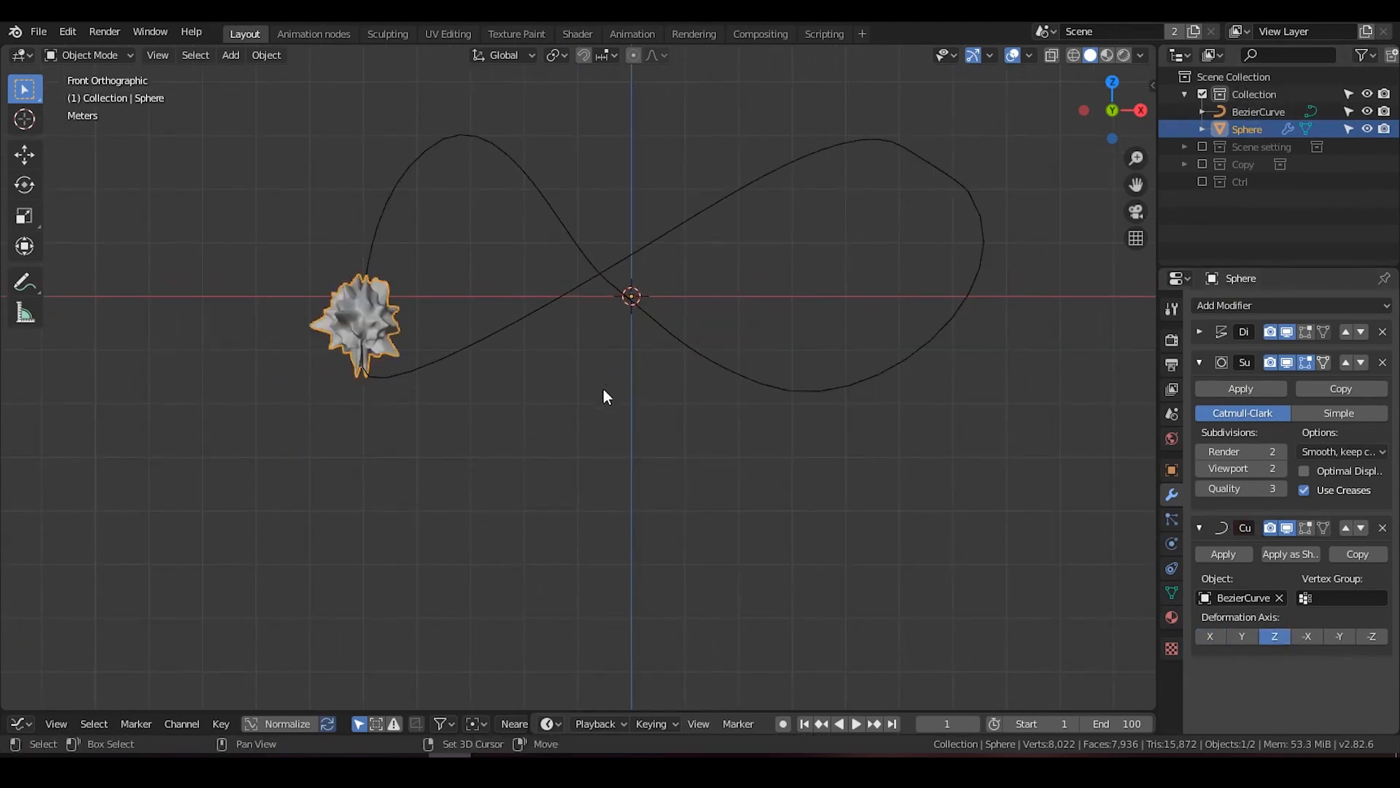
Enlarge the graph editor and timeline areas below the viewport and show the sphere's Transform properties.
{"action": "middle_click_drag", "start_coordinate": [603, 389], "coordinate": [562, 413], "text": "shift"}
{"action": "left_click", "coordinate": [1172, 469]}
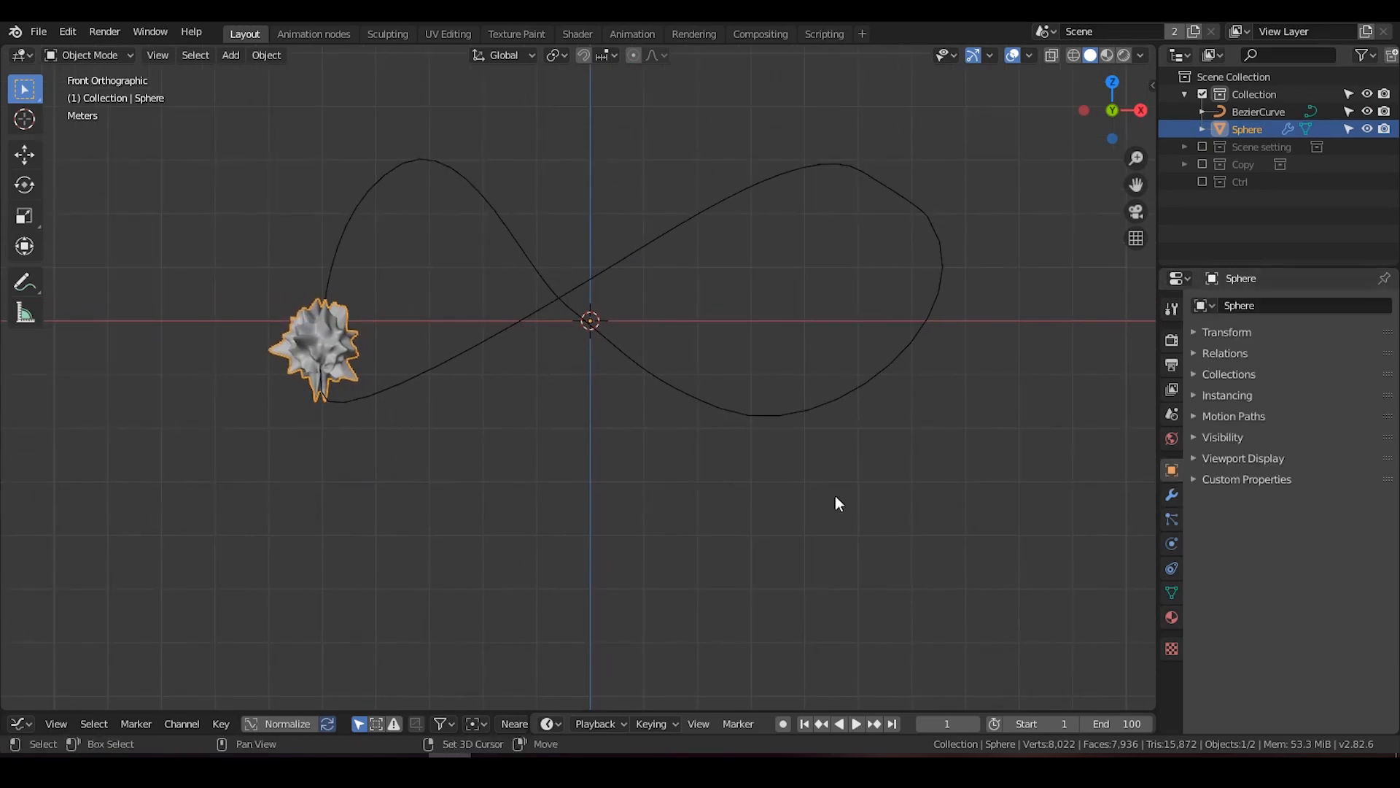
{"action": "middle_click_drag", "start_coordinate": [817, 511], "coordinate": [836, 490], "text": "shift"}
{"action": "left_click_drag", "start_coordinate": [728, 711], "coordinate": [732, 513]}
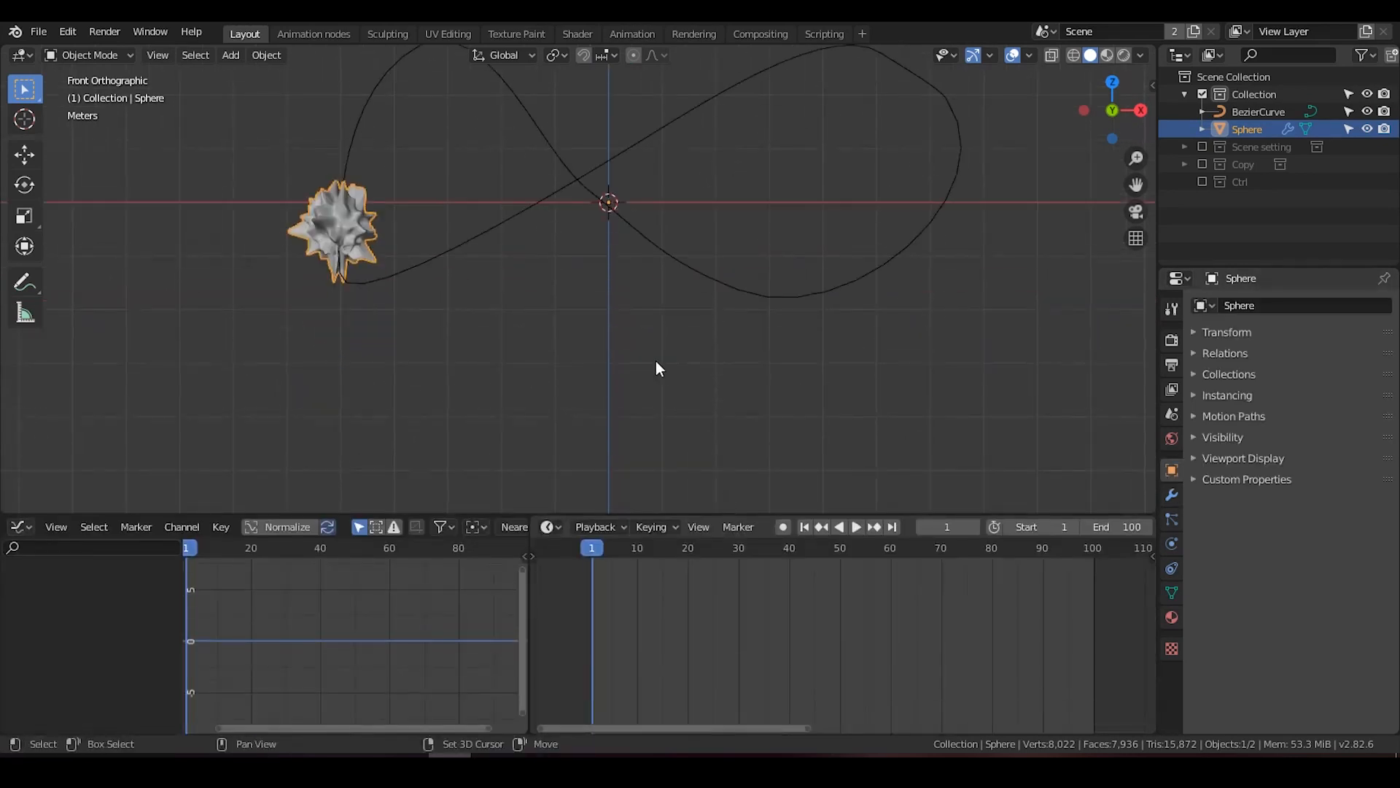
{"action": "middle_click_drag", "start_coordinate": [656, 366], "coordinate": [687, 448], "text": "shift"}
{"action": "scroll", "coordinate": [687, 448], "scroll_direction": "down", "scroll_amount": 1}
{"action": "left_click", "coordinate": [1213, 333]}
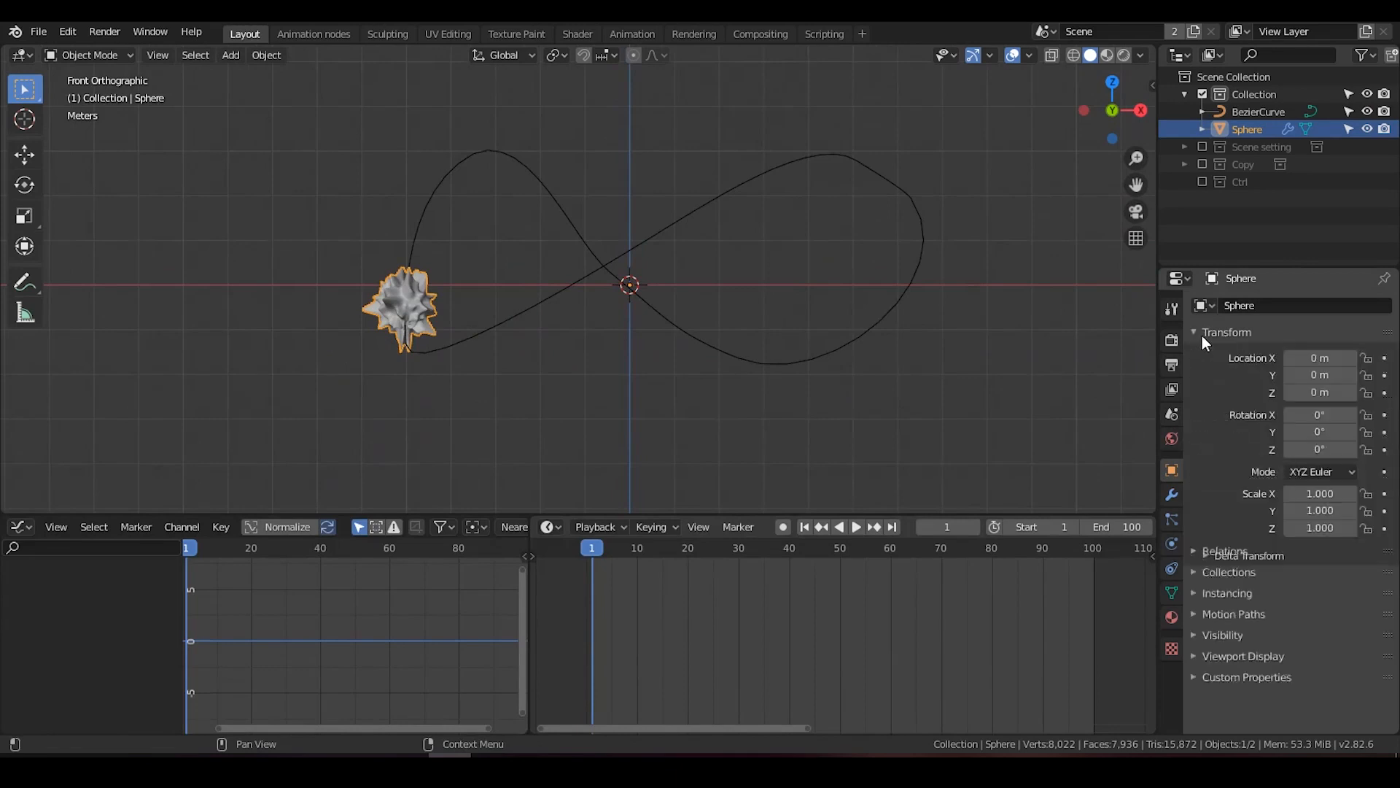
{"action": "scroll", "coordinate": [658, 321], "scroll_direction": "down", "scroll_amount": 2}
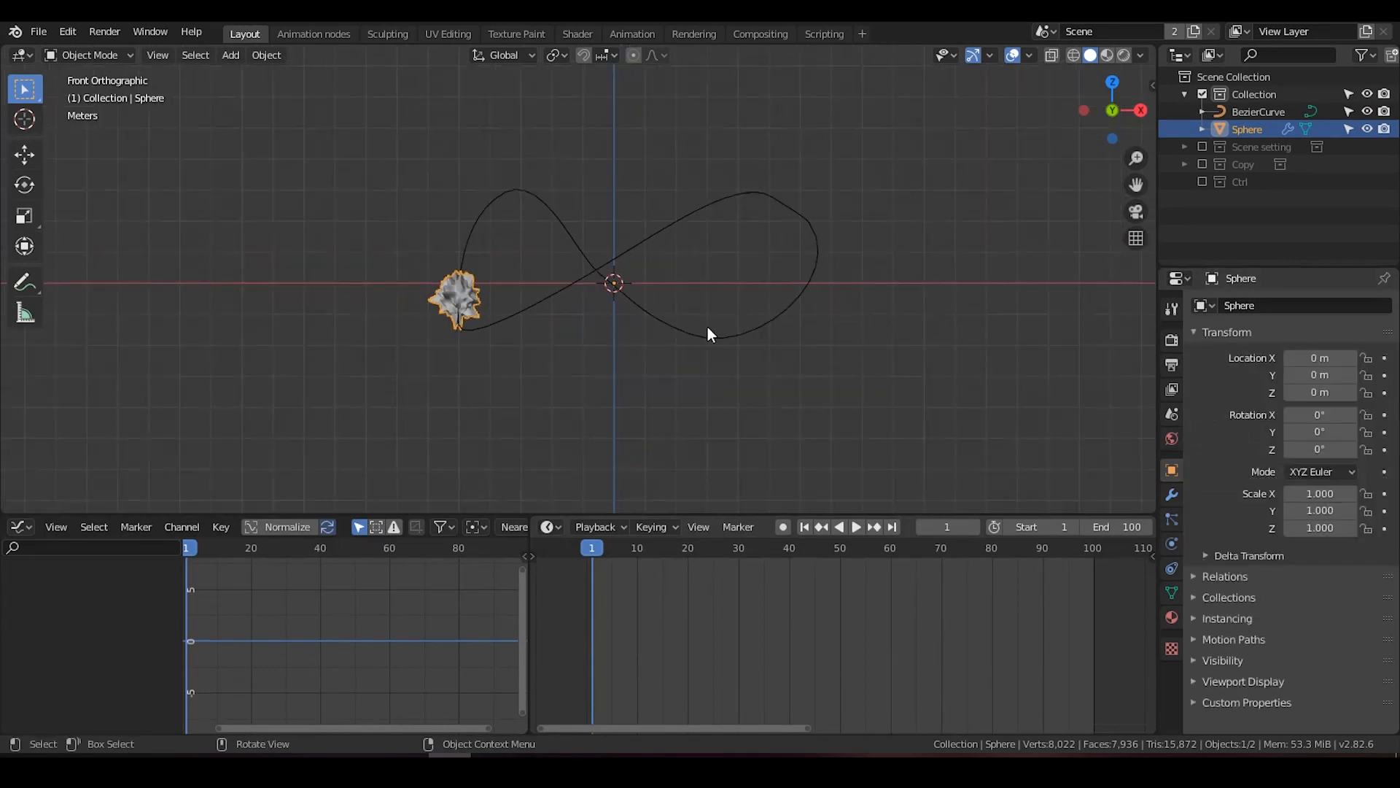
Try moving the sphere along global Z to preview it travelling along the curve.
{"action": "key", "text": "g"}
{"action": "key", "text": "z"}
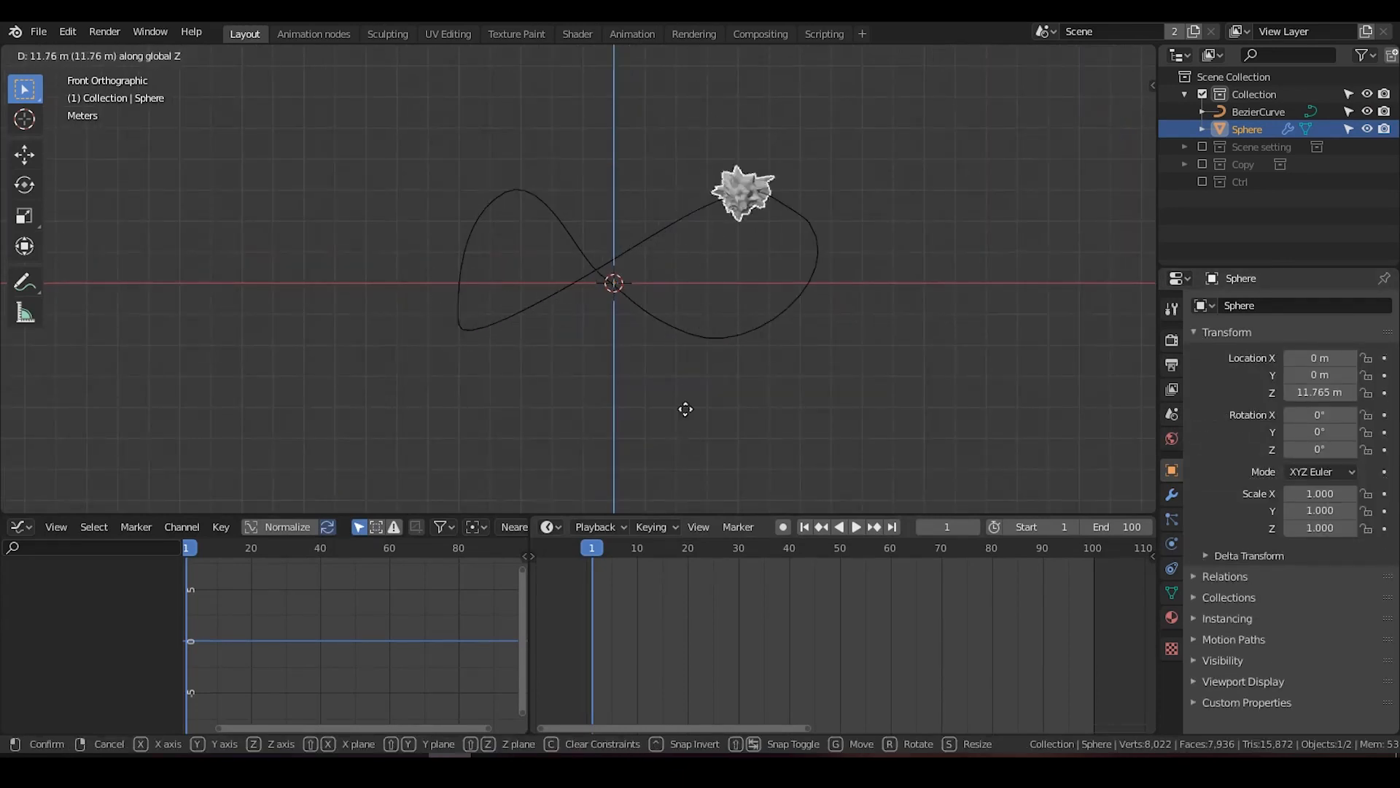
{"action": "right_click", "coordinate": [754, 256]}
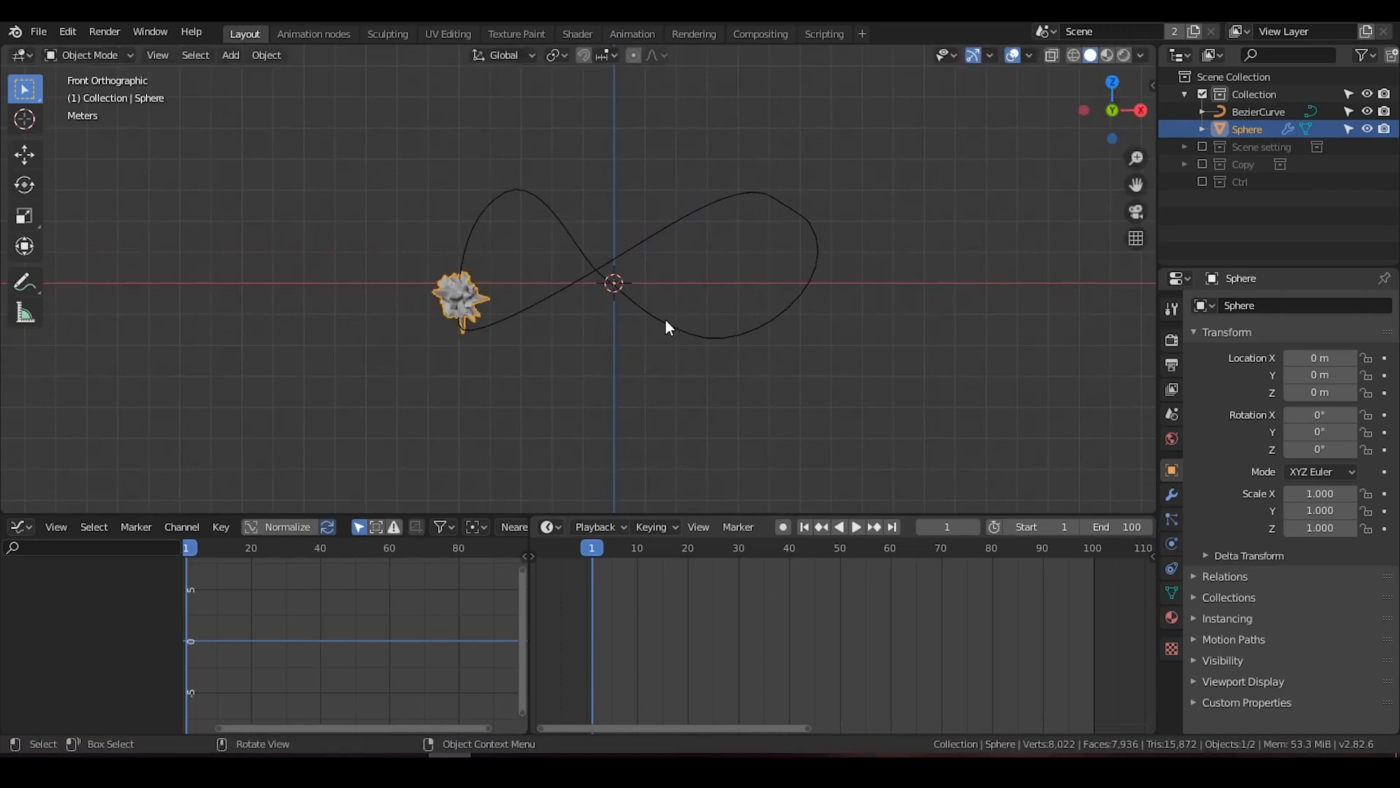
Try scaling the sphere along global Z to preview it stretching along the curve.
{"action": "key", "text": "s"}
{"action": "key", "text": "z"}
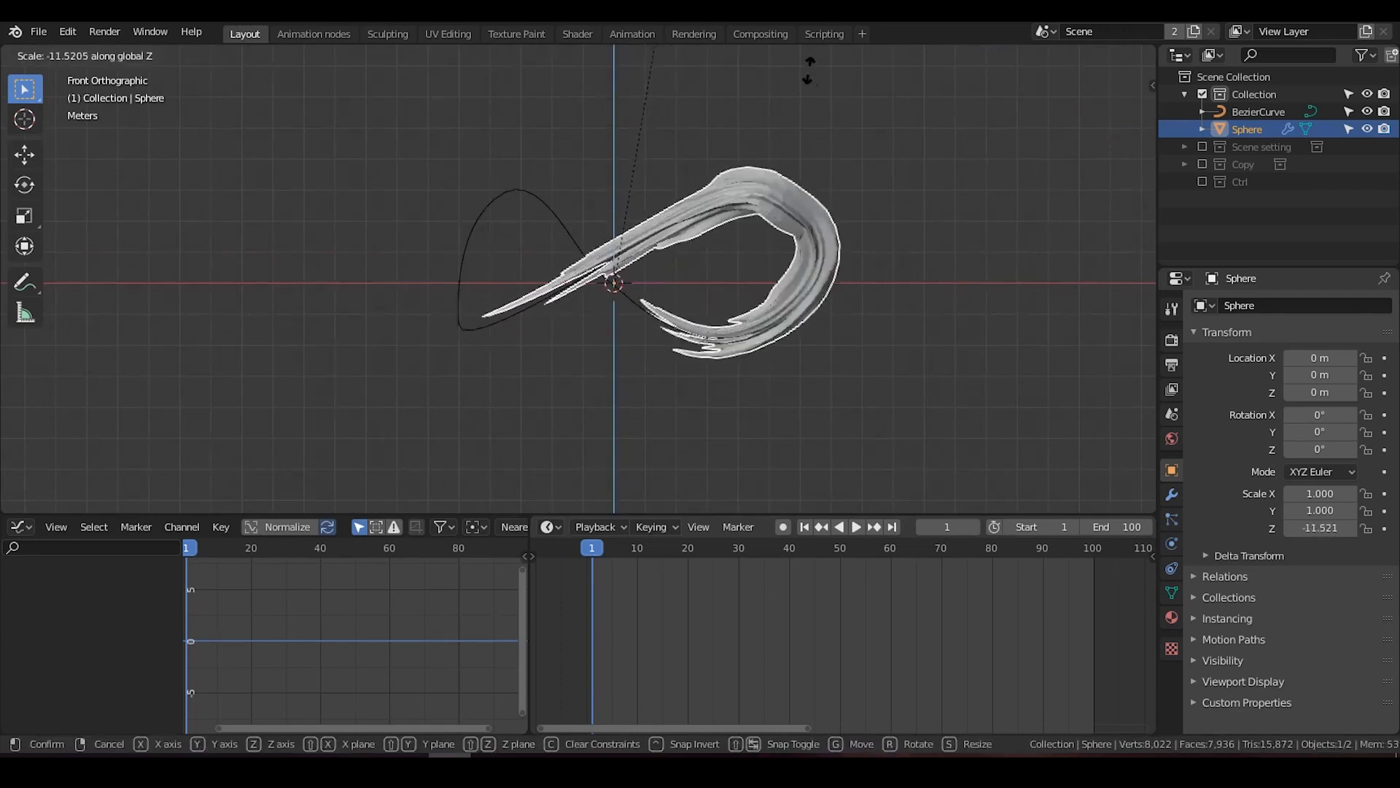
{"action": "right_click", "coordinate": [807, 77]}
{"action": "scroll", "coordinate": [572, 263], "scroll_direction": "up", "scroll_amount": 3}
{"action": "middle_click_drag", "start_coordinate": [659, 351], "coordinate": [635, 328], "text": "shift"}
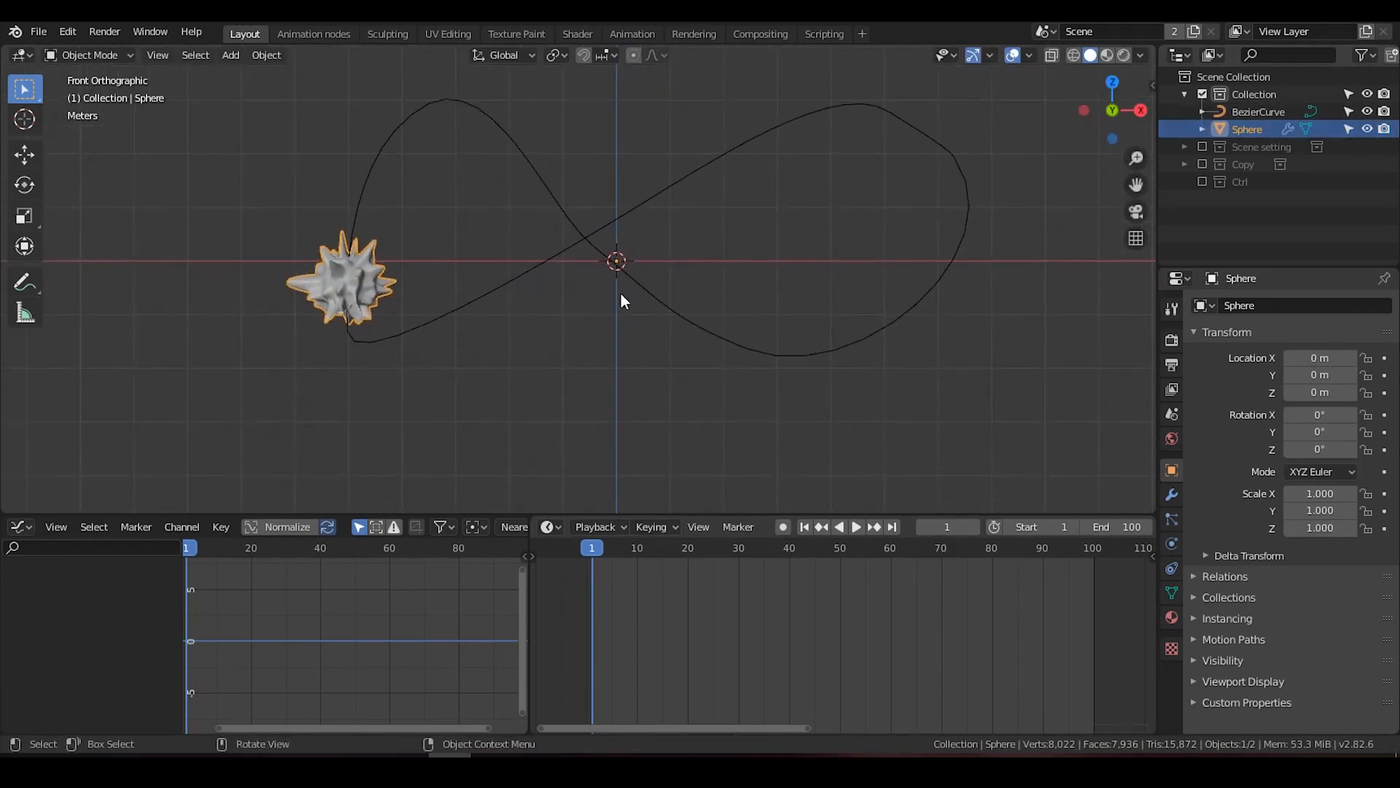
Set the sphere's X, Y and Z scale to 0 and keyframe the scale at frame 1.
{"action": "middle_click_drag", "start_coordinate": [620, 301], "coordinate": [626, 296], "text": "shift"}
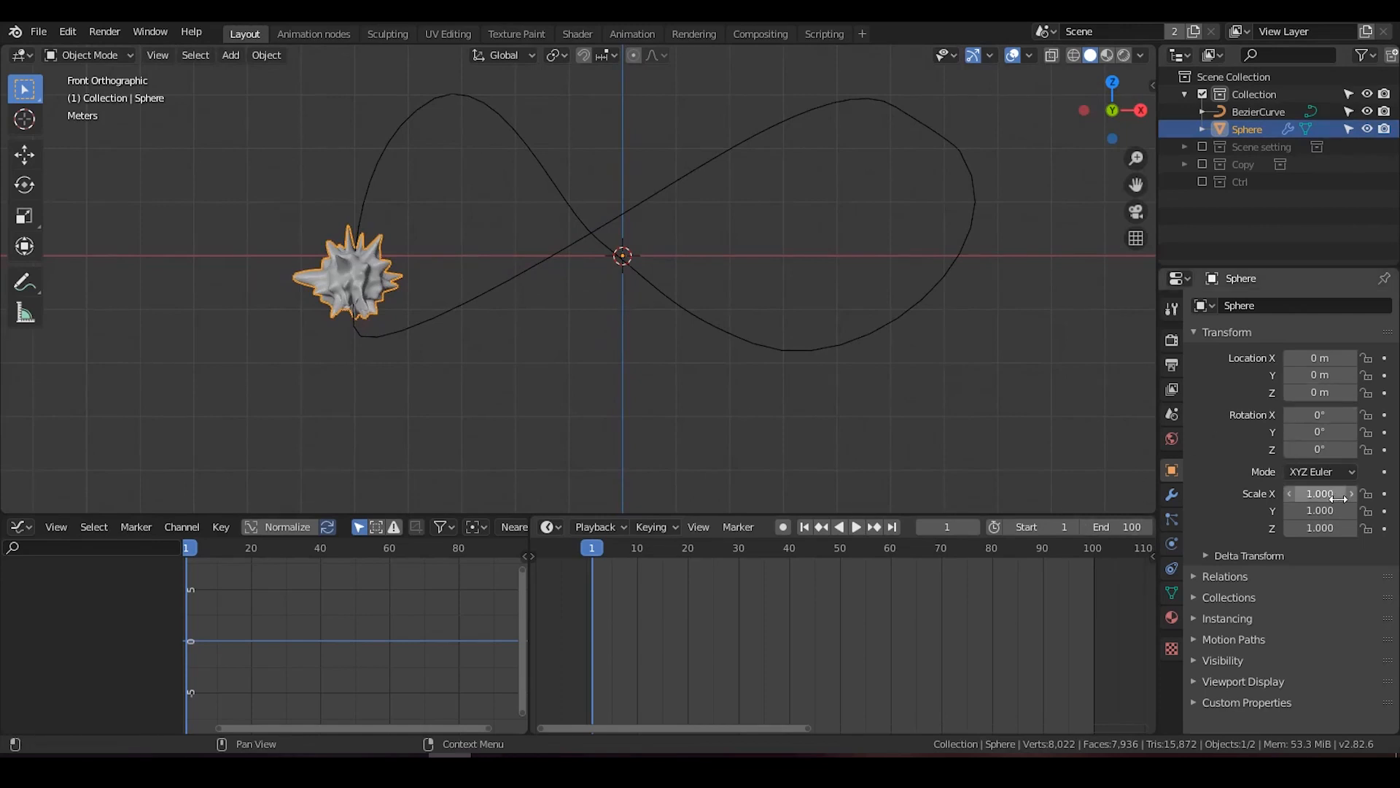
{"action": "key", "text": "i"}
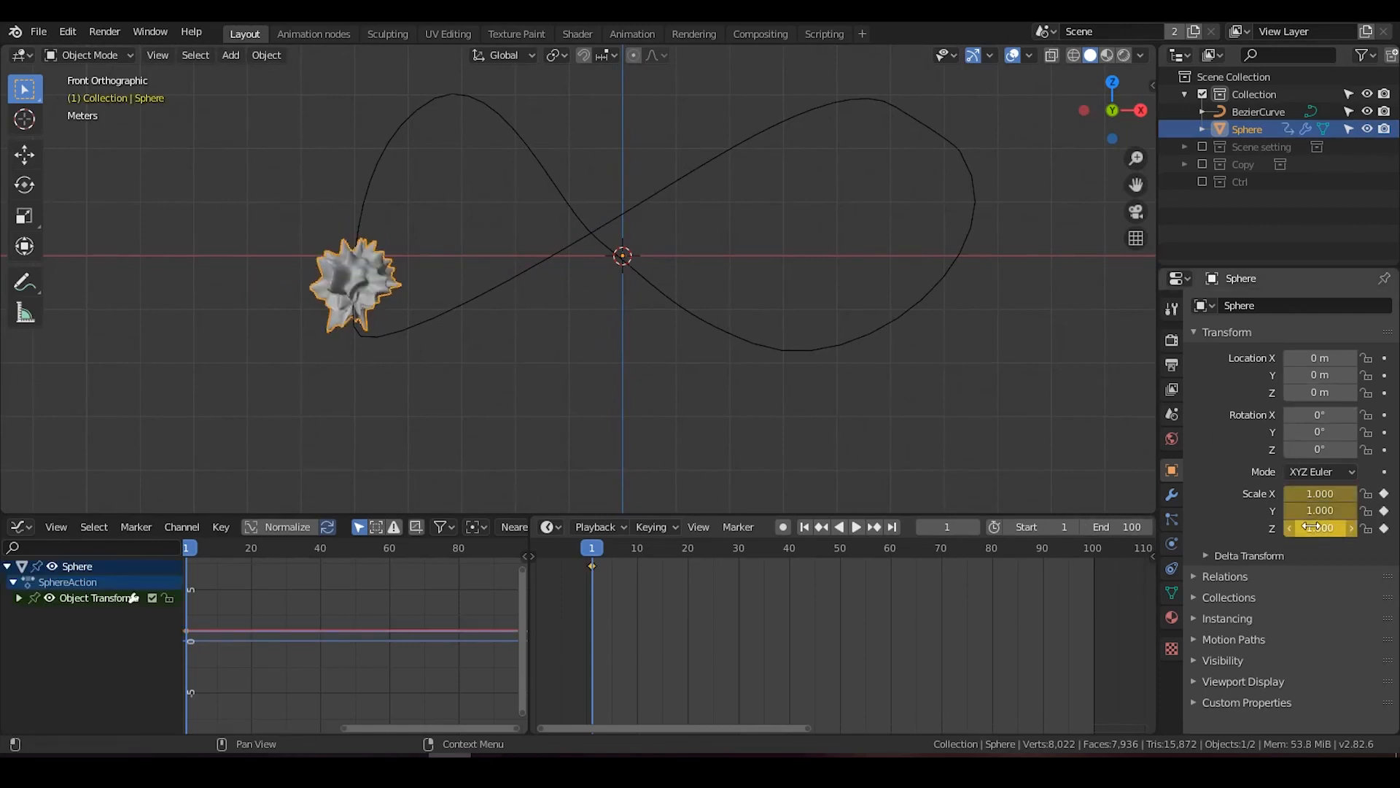
{"action": "left_click_drag", "start_coordinate": [1311, 527], "coordinate": [1319, 499]}
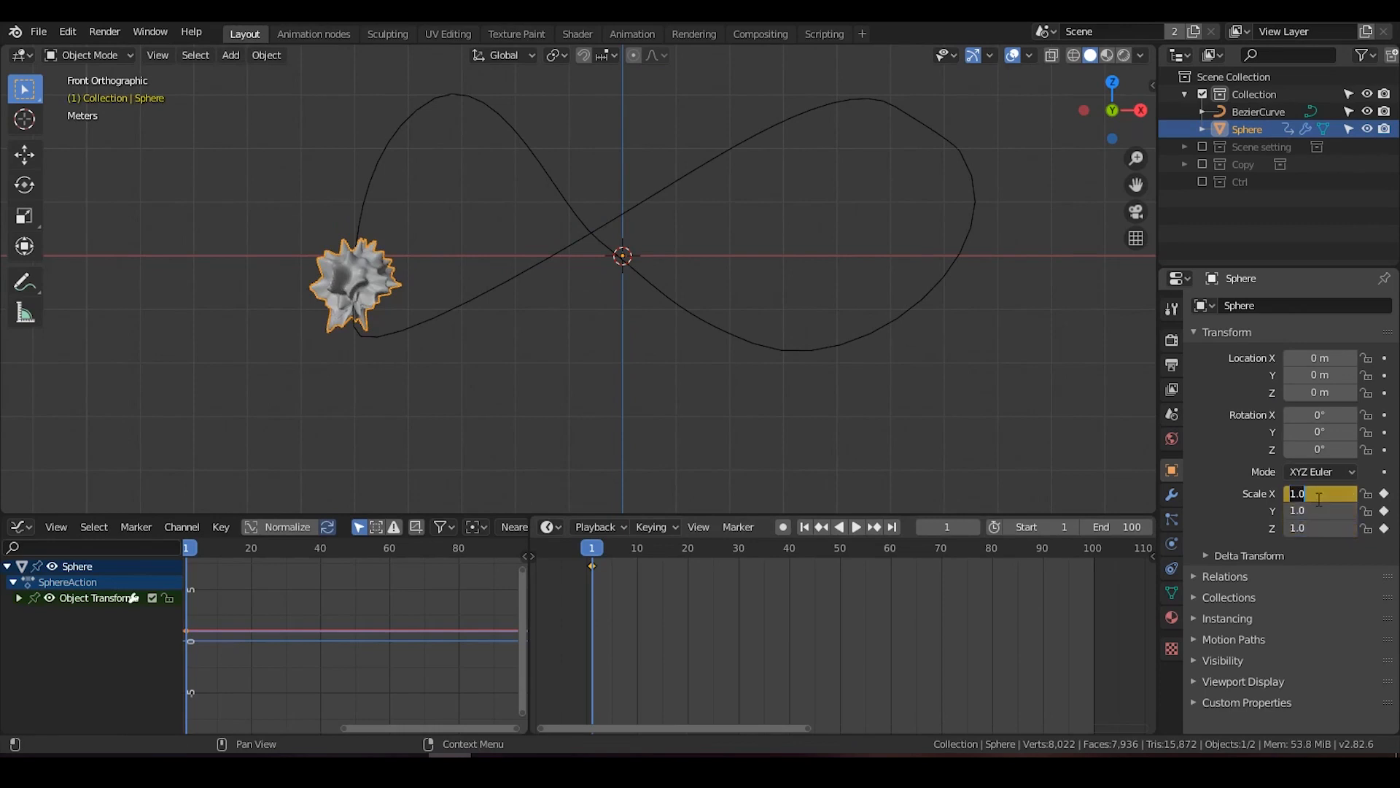
{"action": "type", "text": "0"}
{"action": "key", "text": "Return"}
{"action": "key", "text": "i"}
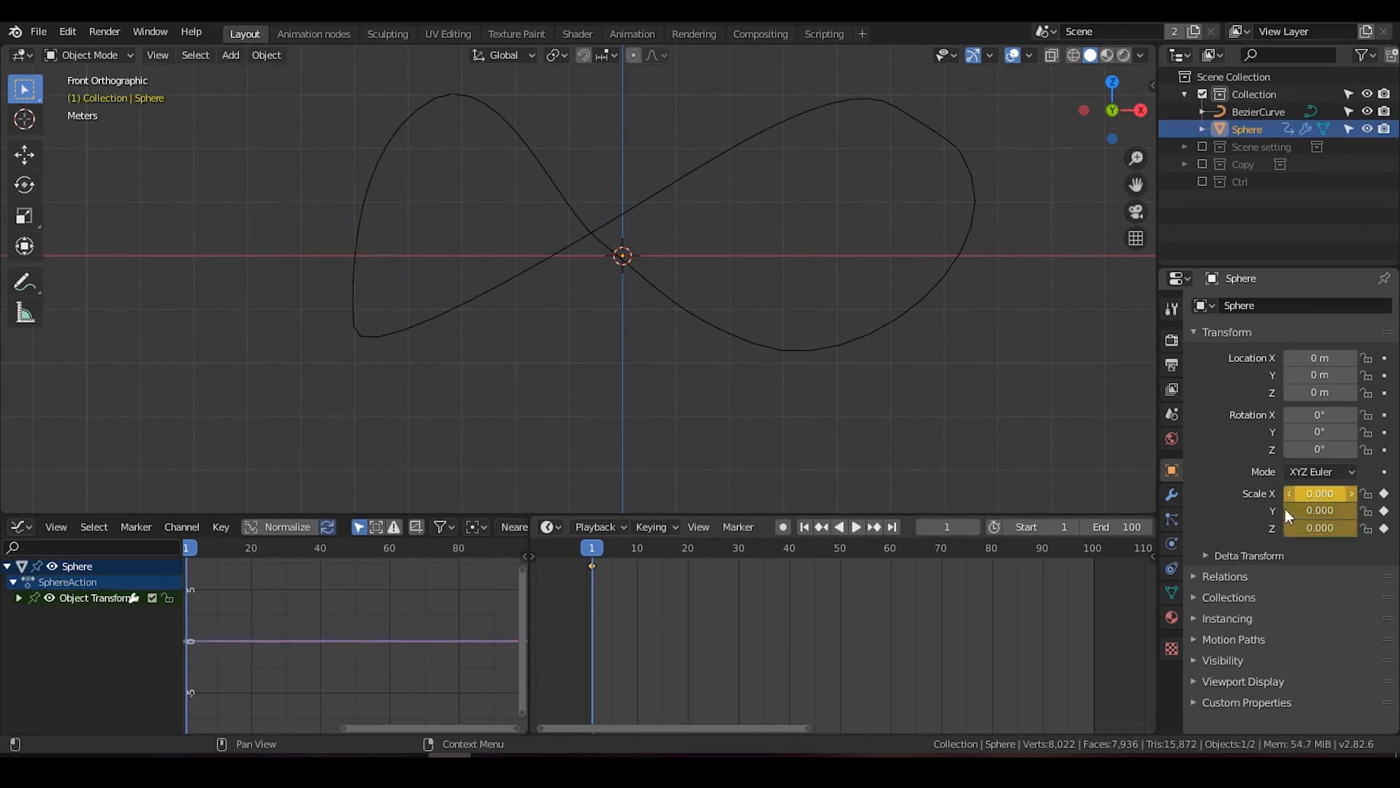
At frame 20, set the sphere's X, Y and Z scale to 1 and keyframe the scale.
{"action": "left_click", "coordinate": [688, 547]}
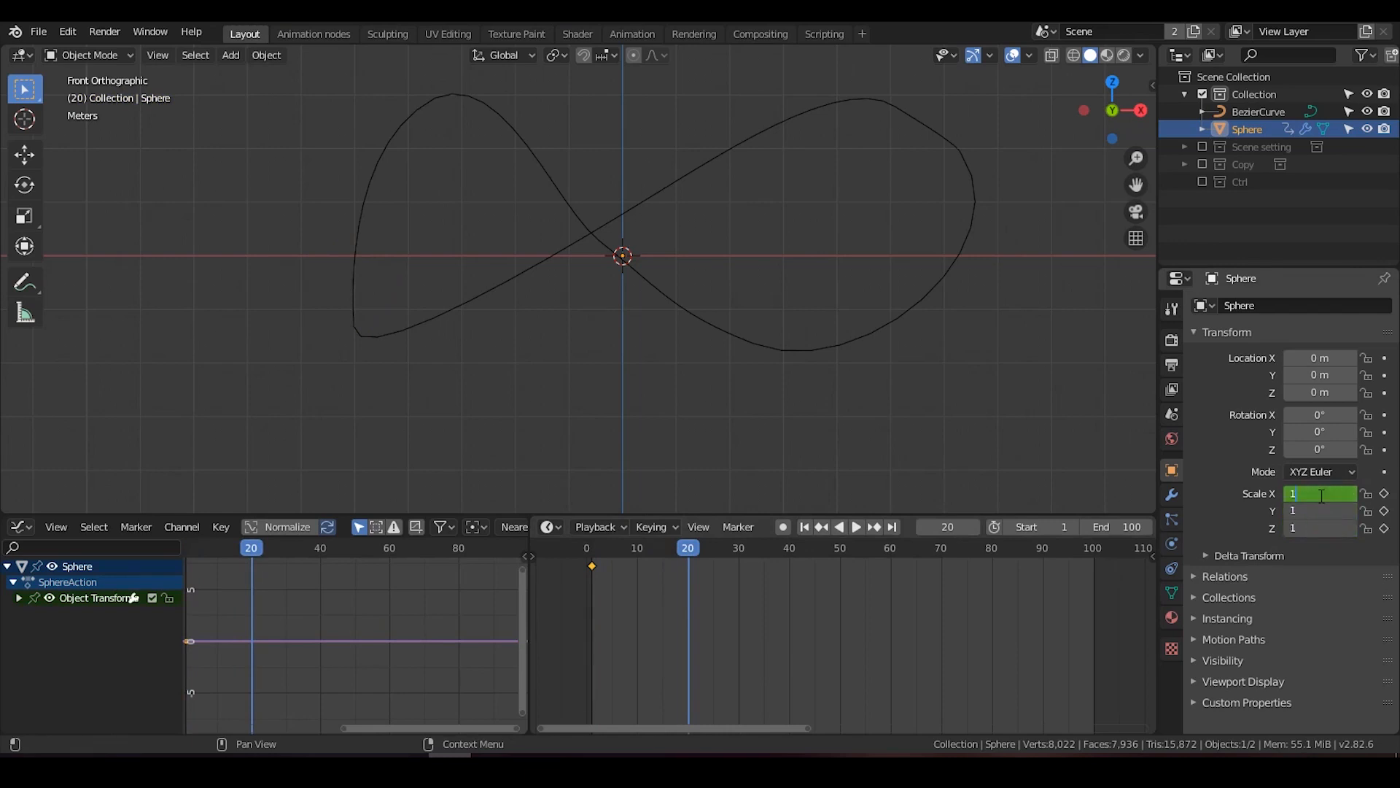
{"action": "key", "text": "Return"}
{"action": "key", "text": "i"}
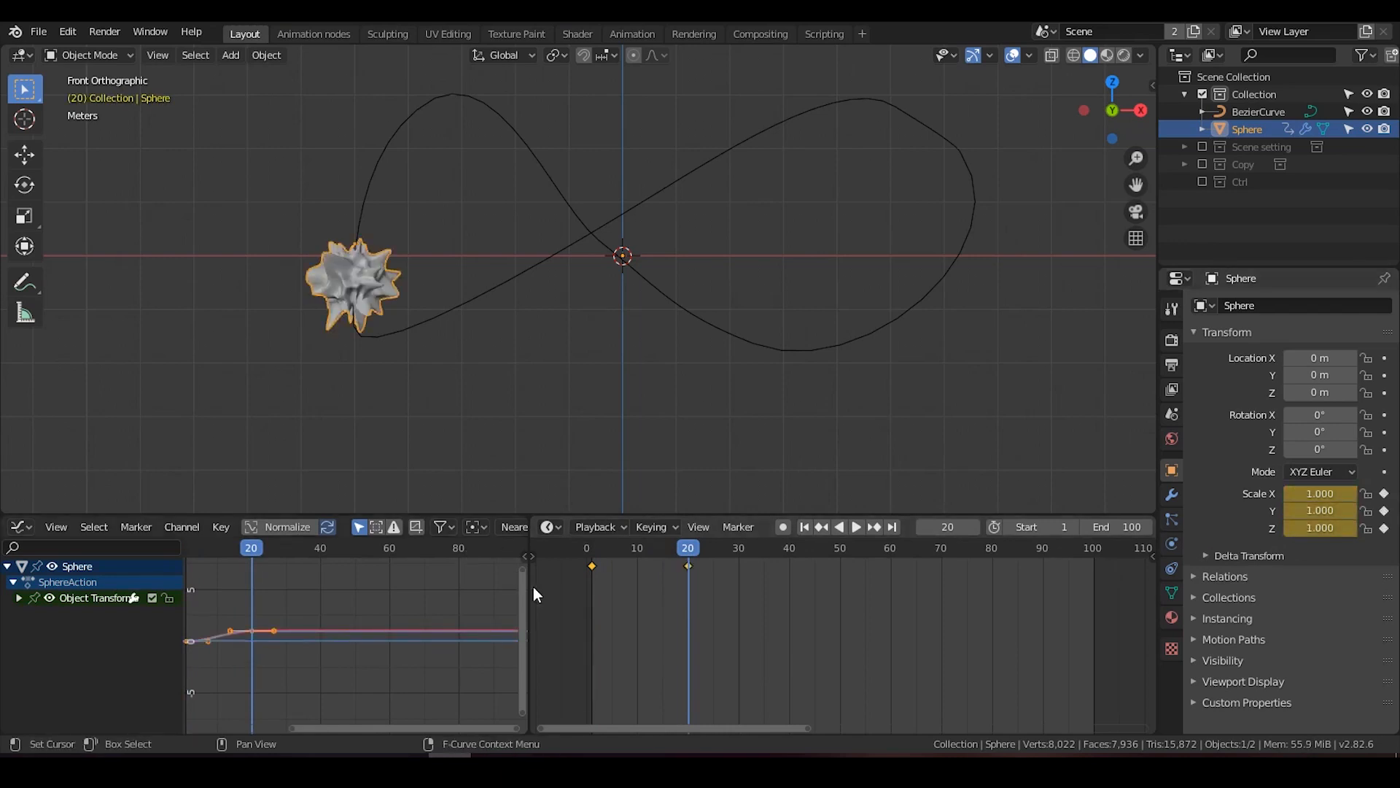
Expand the sphere's transform channels in the timeline and delete only the Z Scale keyframe at frame 20.
{"action": "left_click", "coordinate": [532, 556]}
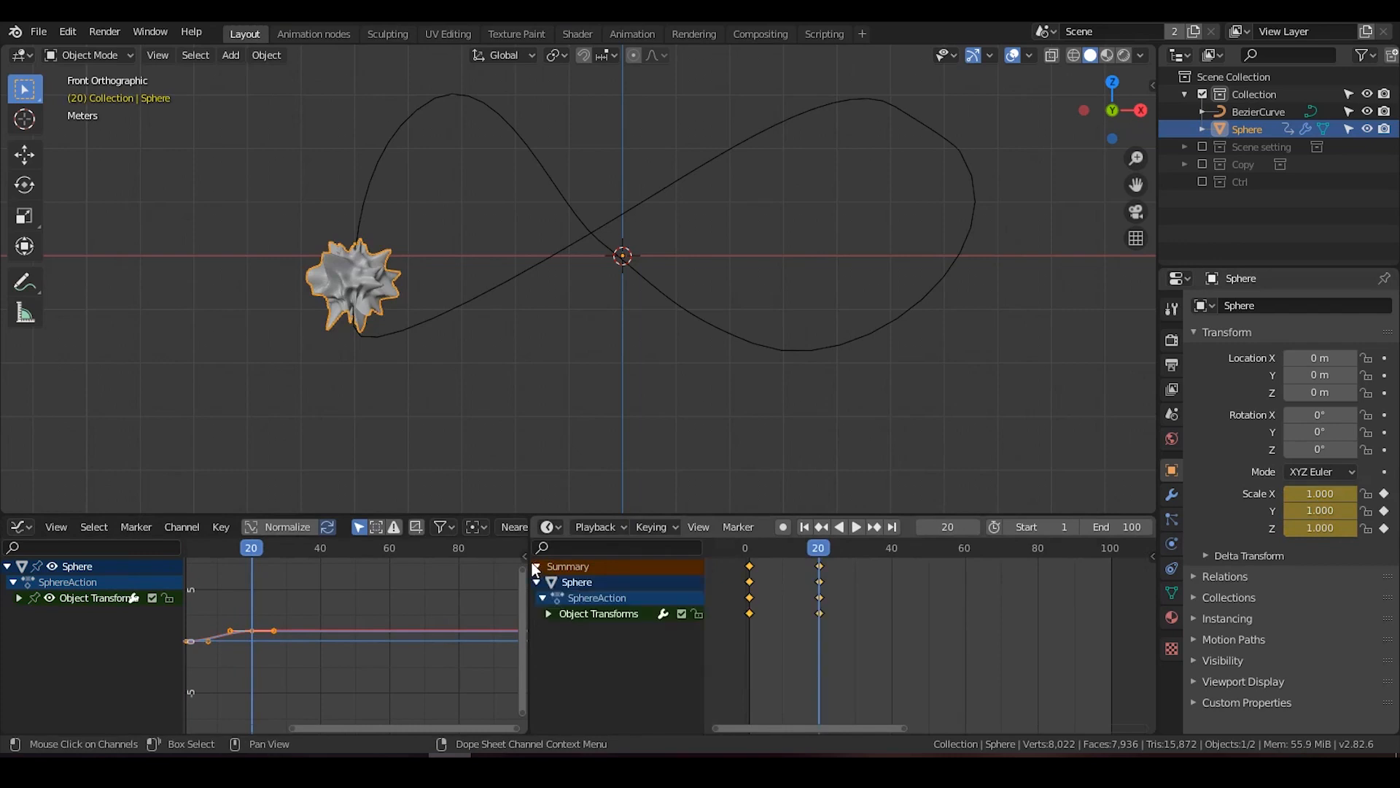
{"action": "left_click", "coordinate": [548, 613]}
{"action": "left_click", "coordinate": [819, 660]}
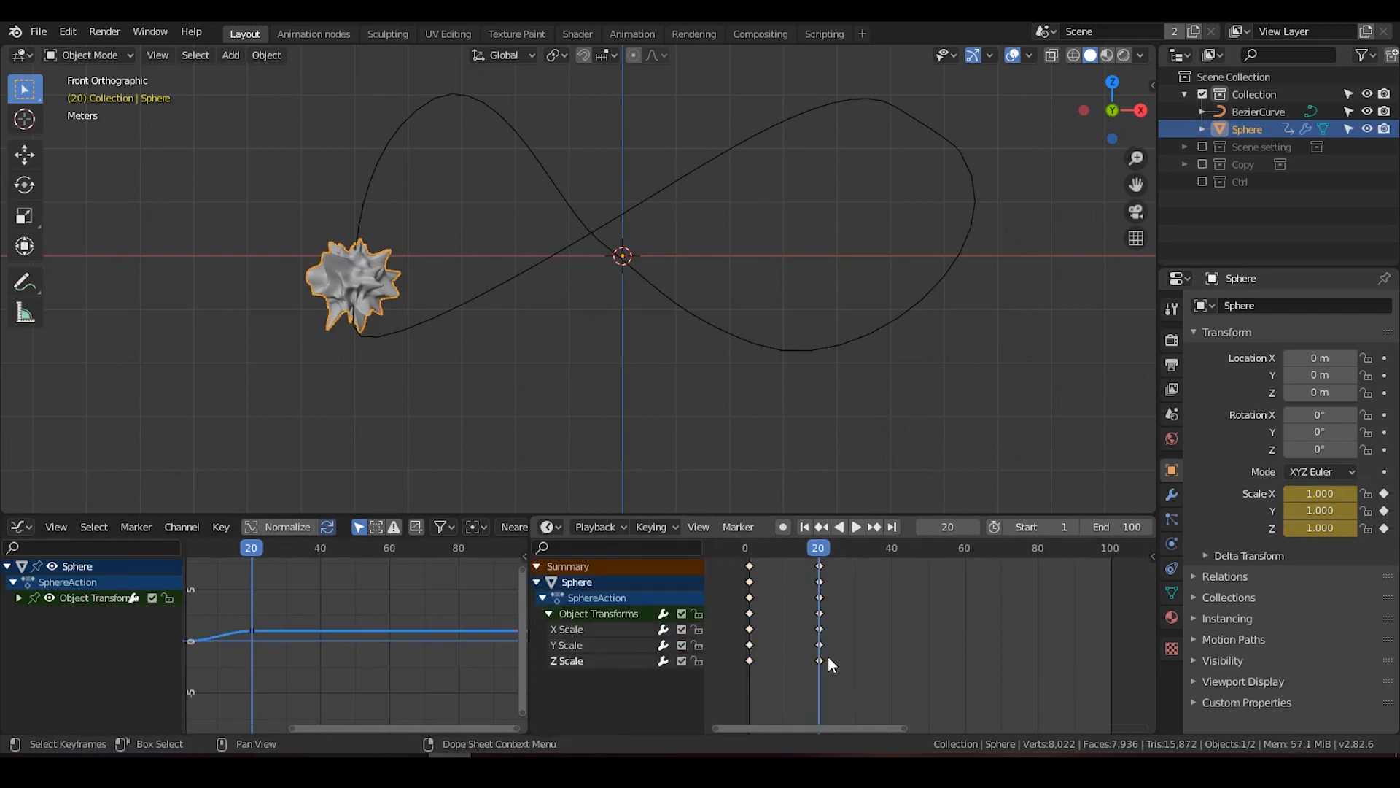
{"action": "key", "text": "x"}
{"action": "left_click", "coordinate": [805, 665]}
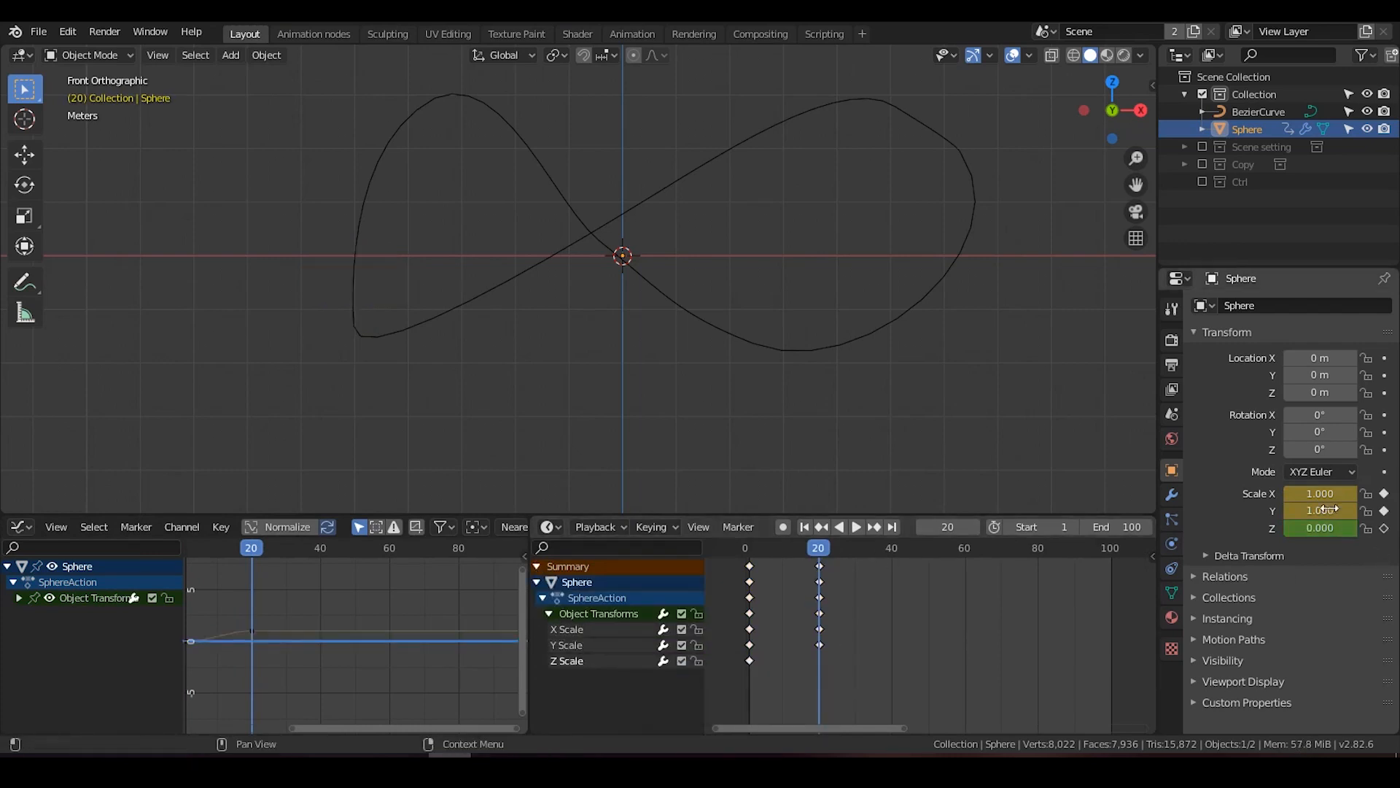
At frame 58, set the sphere's Z scale to 25 so it fills the curve, and keyframe the scale.
{"action": "left_click_drag", "start_coordinate": [804, 548], "coordinate": [957, 547]}
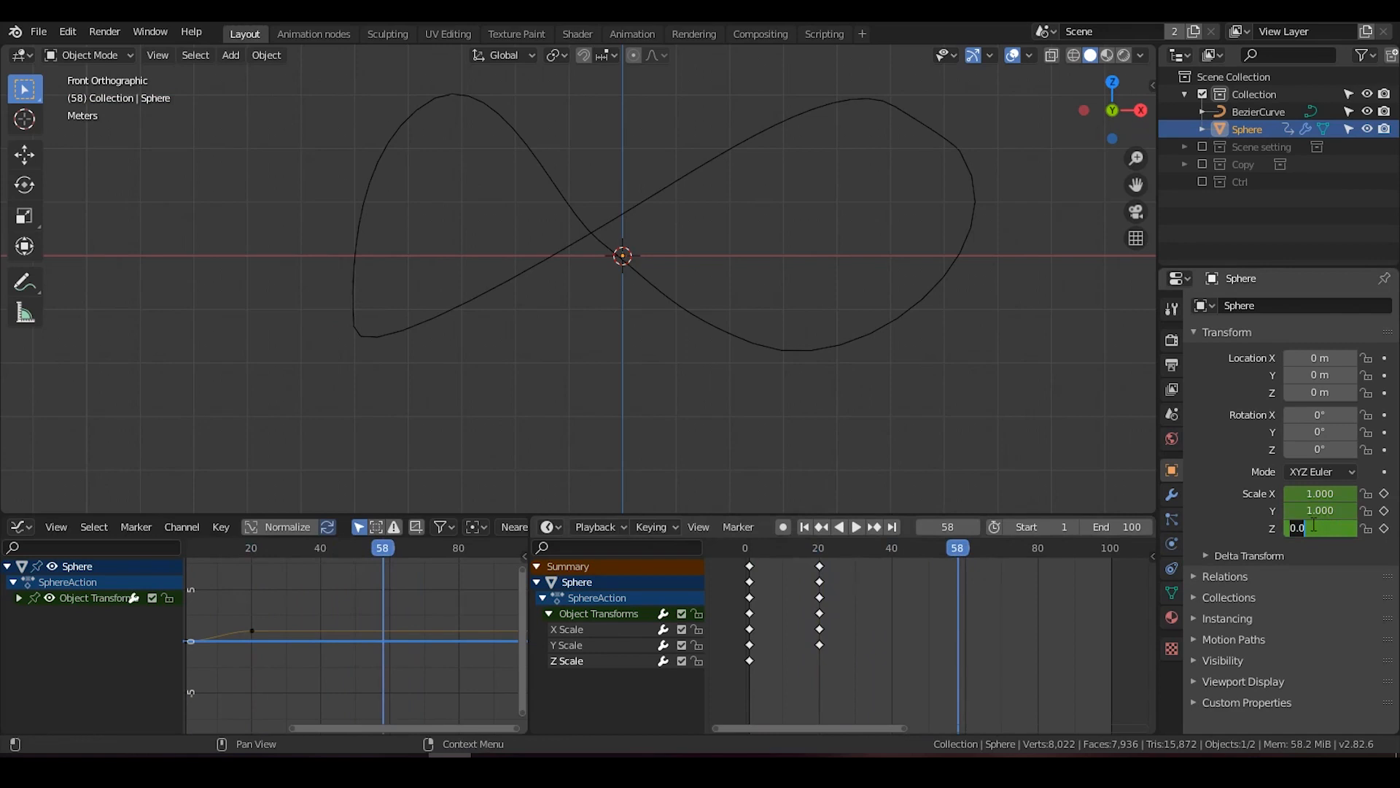
{"action": "type", "text": "5"}
{"action": "key", "text": "Return"}
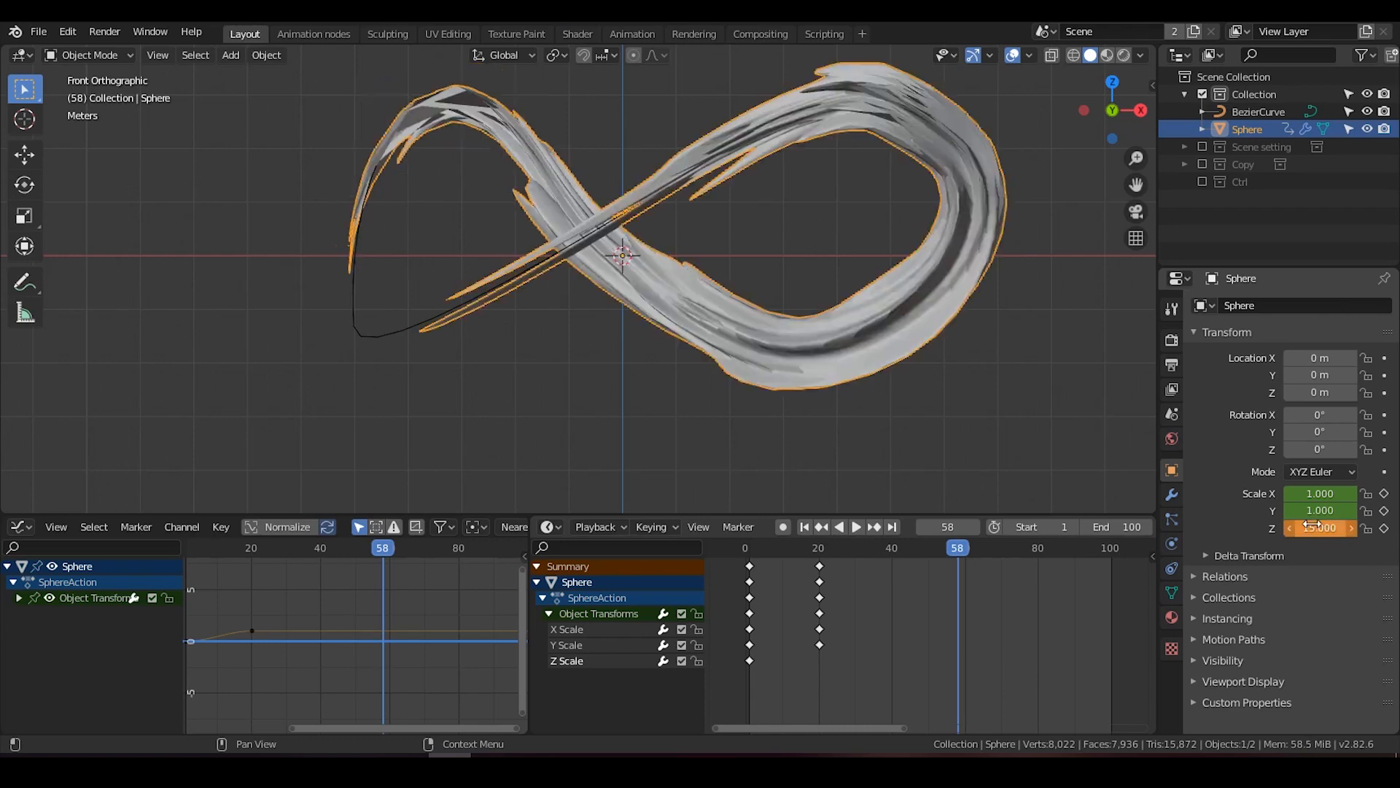
{"action": "key", "text": "Return"}
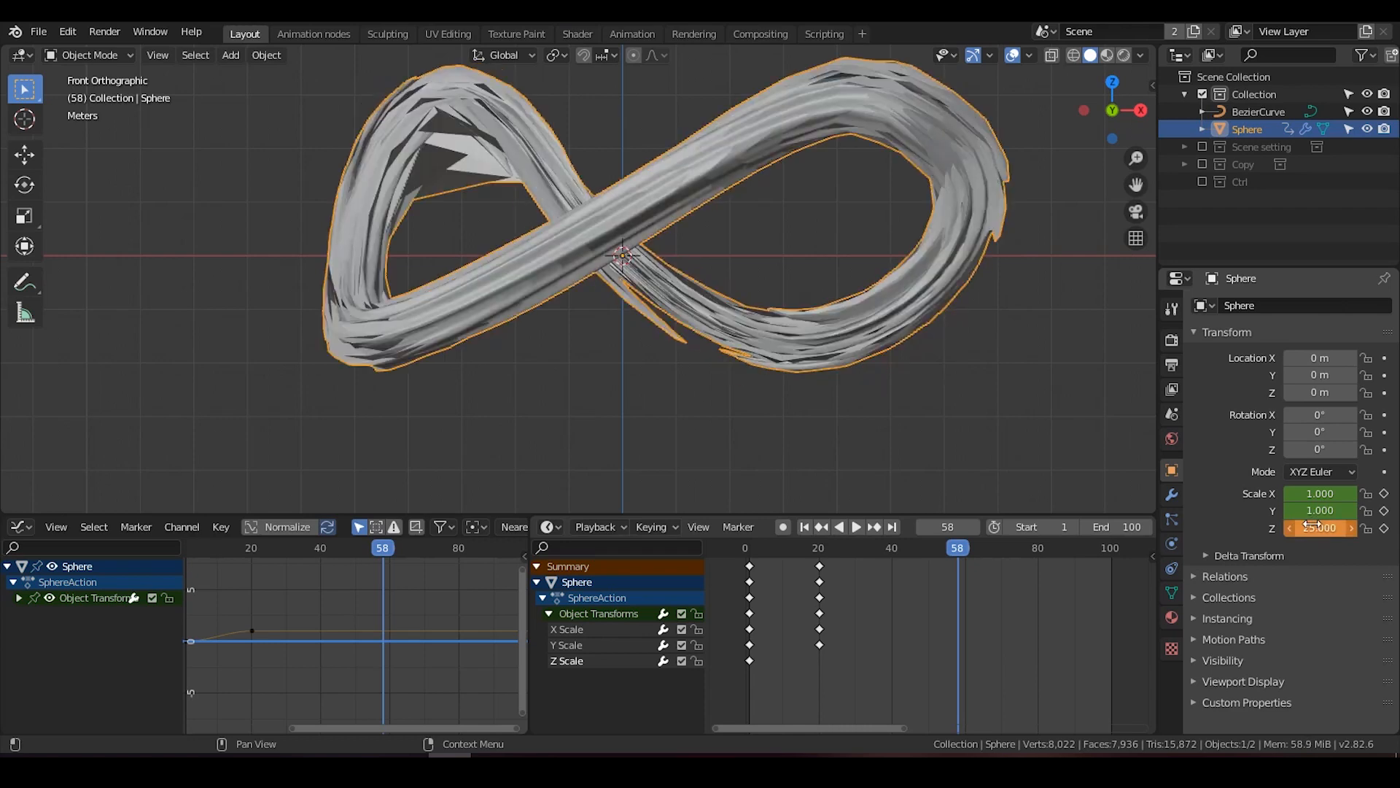
{"action": "key", "text": "i"}
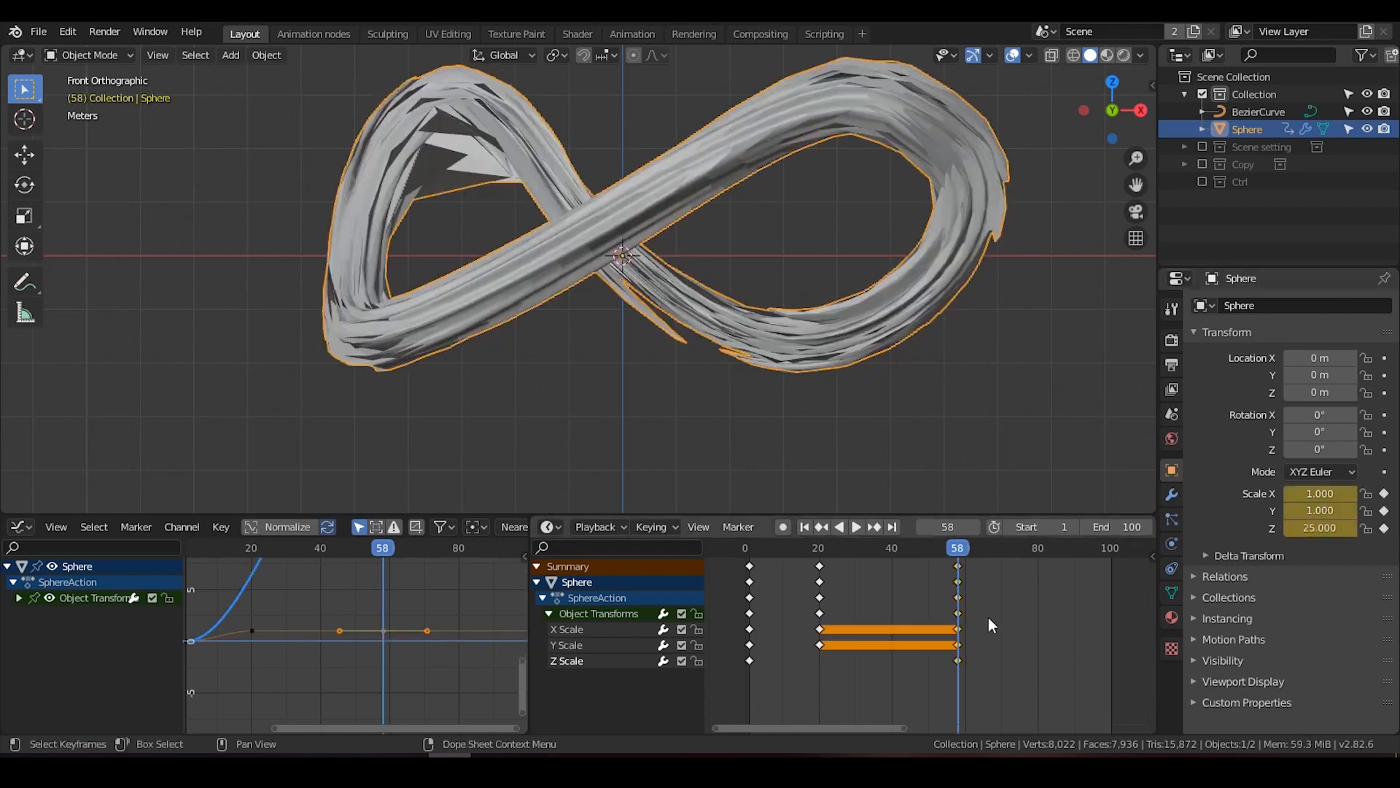
Move the Z Scale keyframe from frame 58 to frame 100 and delete all the other scale keyframes.
{"action": "left_click", "coordinate": [958, 660]}
{"action": "left_click_drag", "start_coordinate": [957, 660], "coordinate": [1107, 668]}
{"action": "left_click_drag", "start_coordinate": [985, 559], "coordinate": [733, 643]}
{"action": "key", "text": "Delete"}
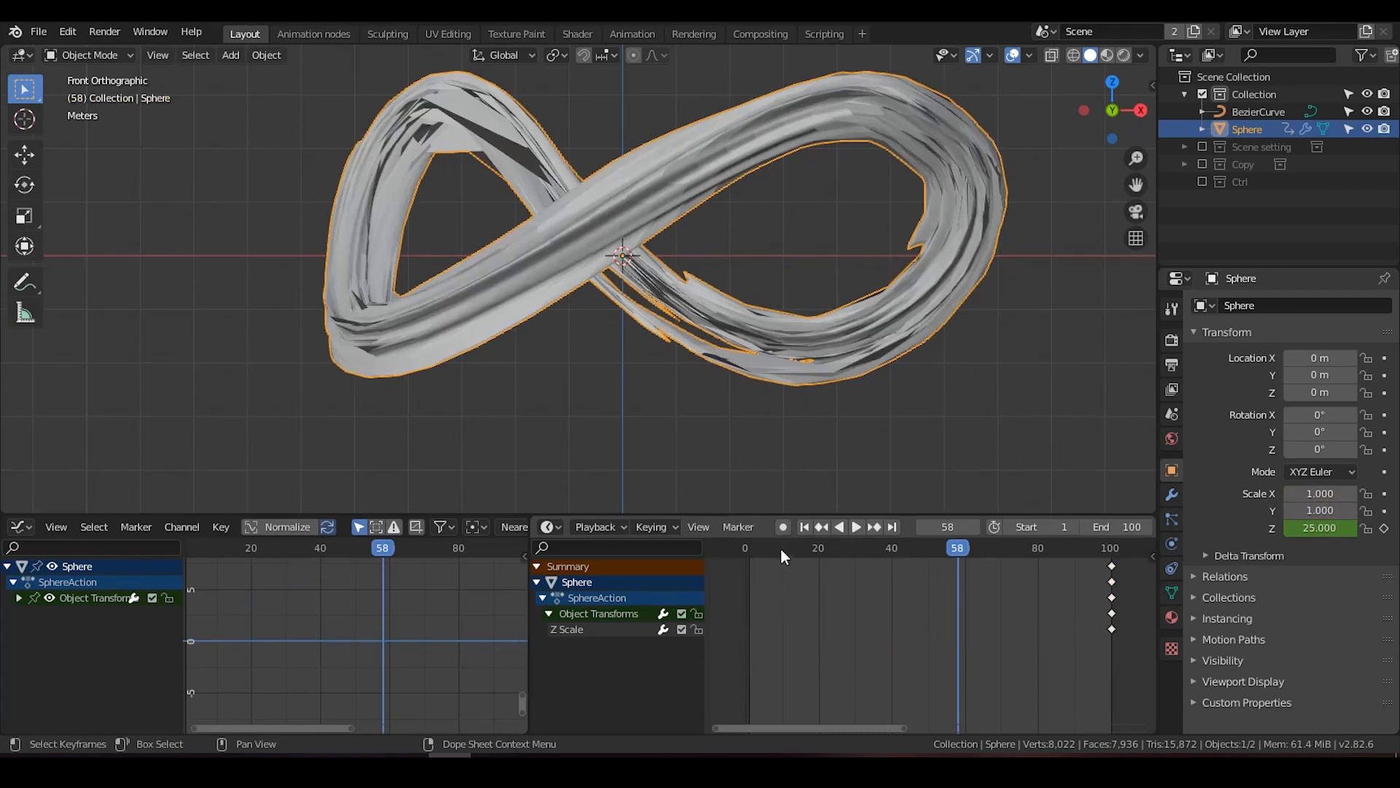
At frame 2, set the sphere's Z scale to 0 and keyframe the scale.
{"action": "left_click_drag", "start_coordinate": [781, 549], "coordinate": [754, 549]}
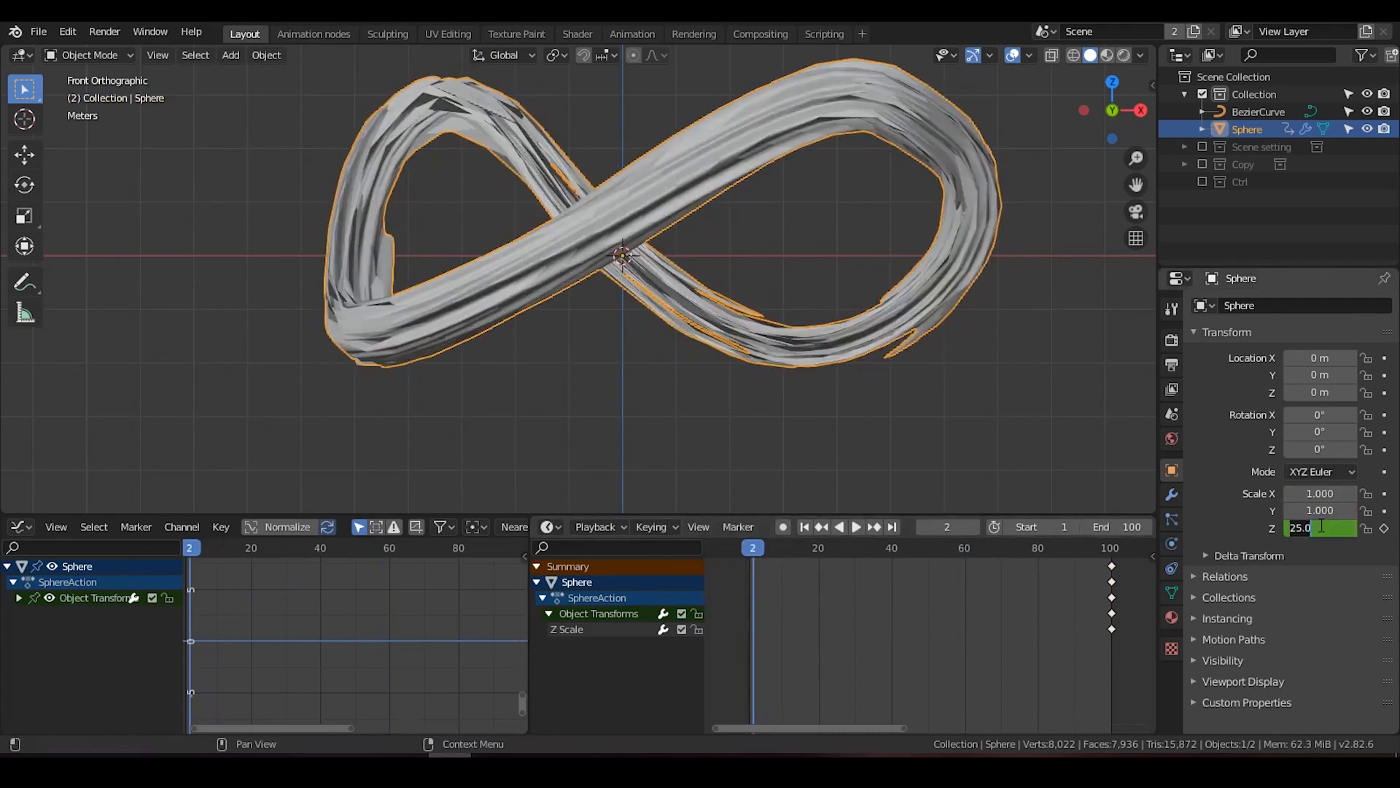
{"action": "key", "text": "Return"}
{"action": "key", "text": "i"}
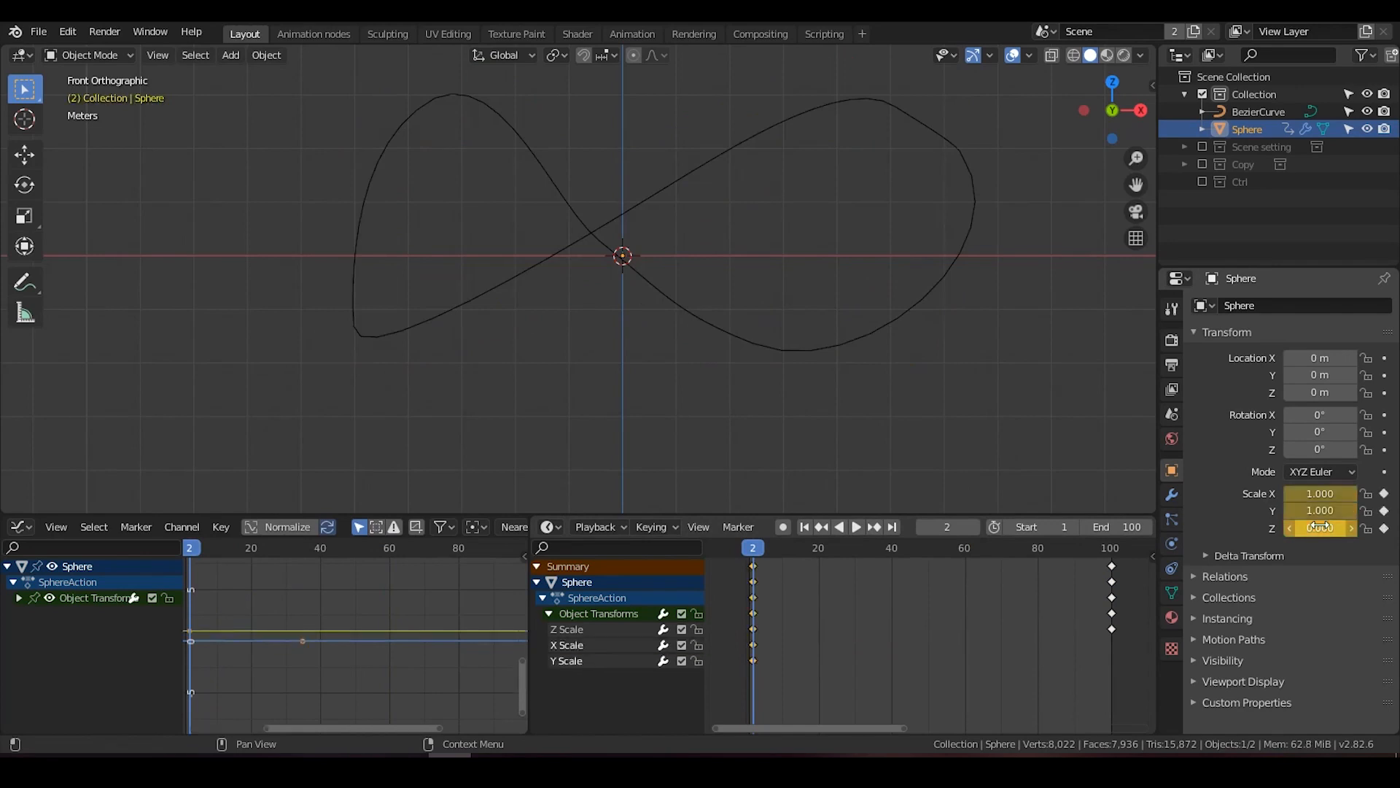
Preview the stretching animation and inspect the flattened sphere at frame 4 from an angle and from the front.
{"action": "key", "text": "space"}
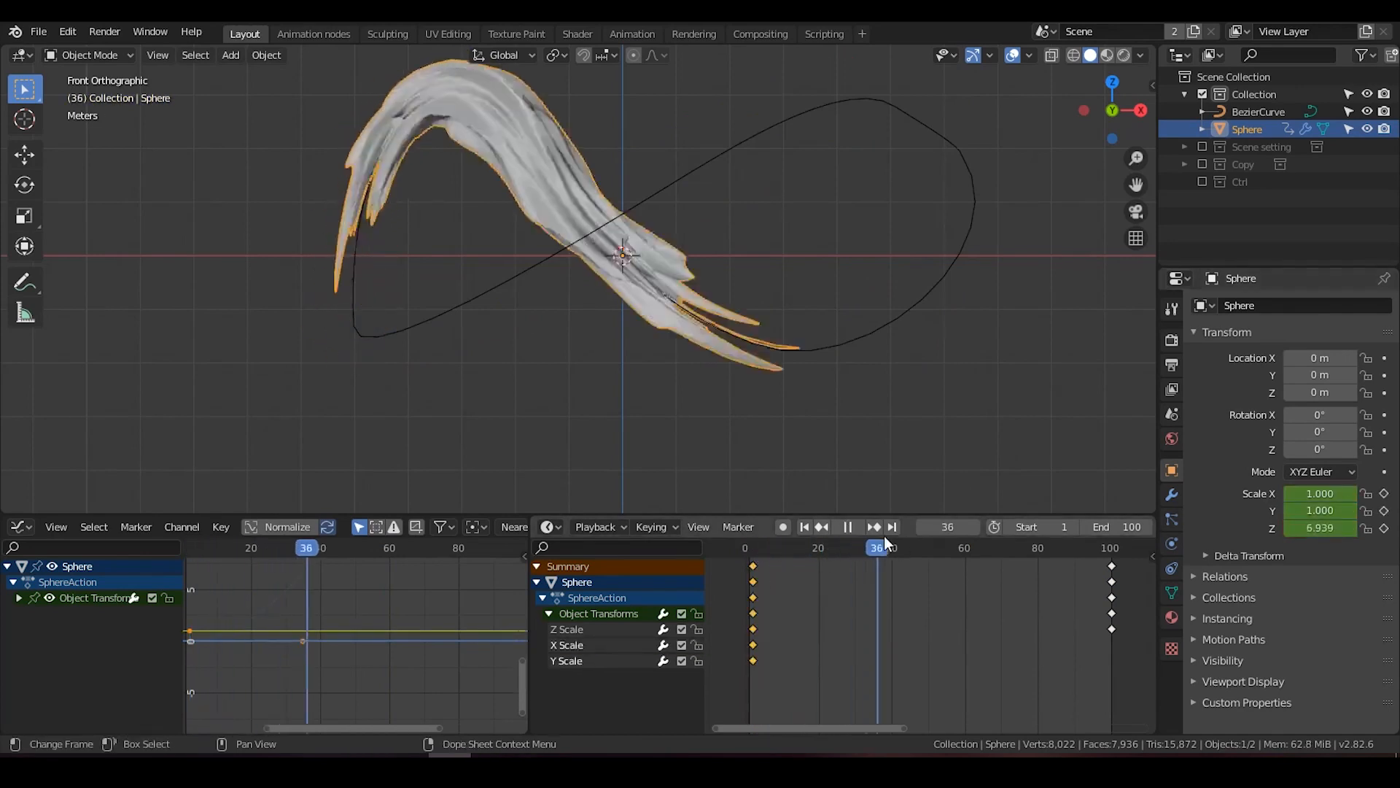
{"action": "mouse_move", "coordinate": [754, 547]}
{"action": "left_mouse_down"}
{"action": "mouse_move", "coordinate": [794, 545]}
{"action": "mouse_move", "coordinate": [761, 552]}
{"action": "left_mouse_up"}
{"action": "middle_click_drag", "start_coordinate": [502, 302], "coordinate": [445, 270]}
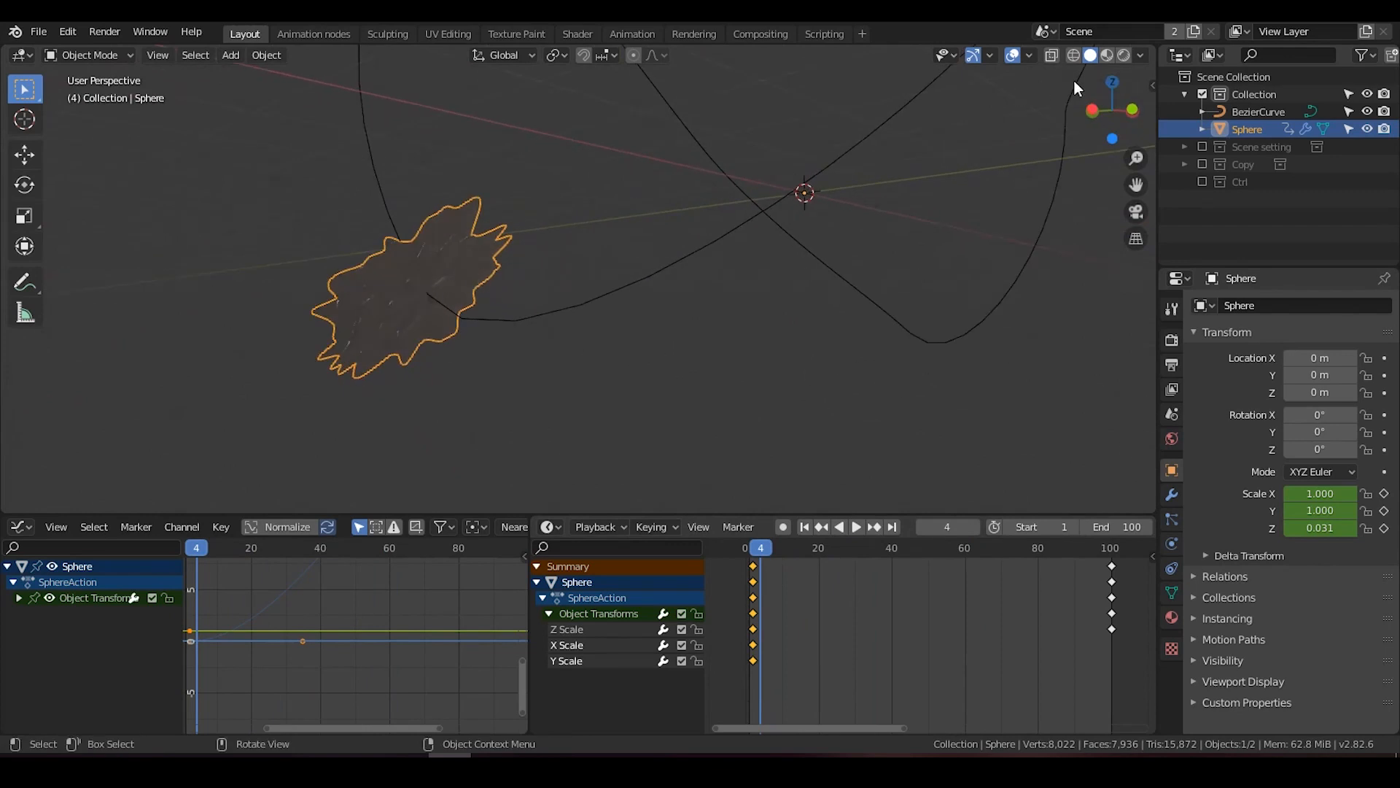
{"action": "left_click", "coordinate": [1133, 108]}
{"action": "middle_click_drag", "start_coordinate": [620, 292], "coordinate": [554, 305], "text": "shift"}
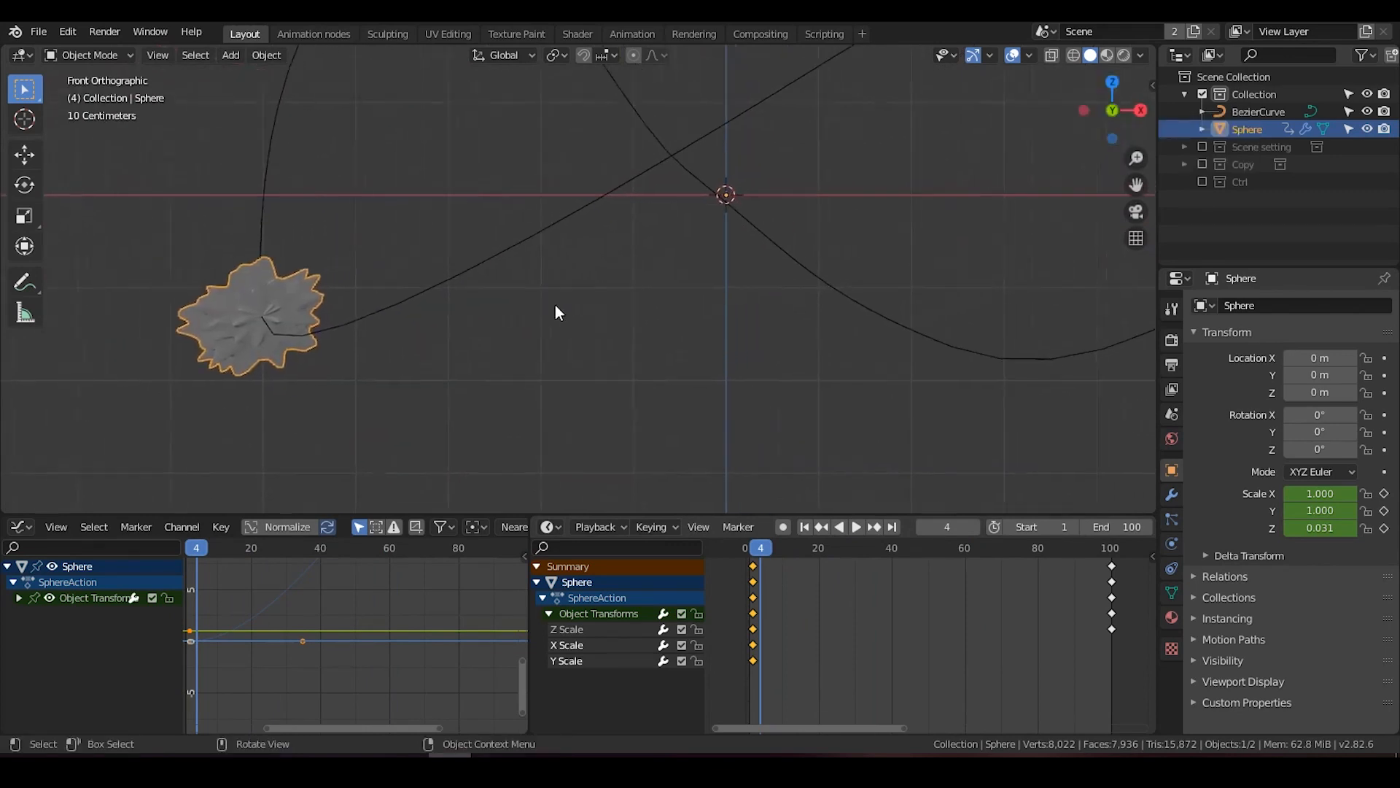
{"action": "scroll", "coordinate": [555, 304], "scroll_direction": "down", "scroll_amount": 5}
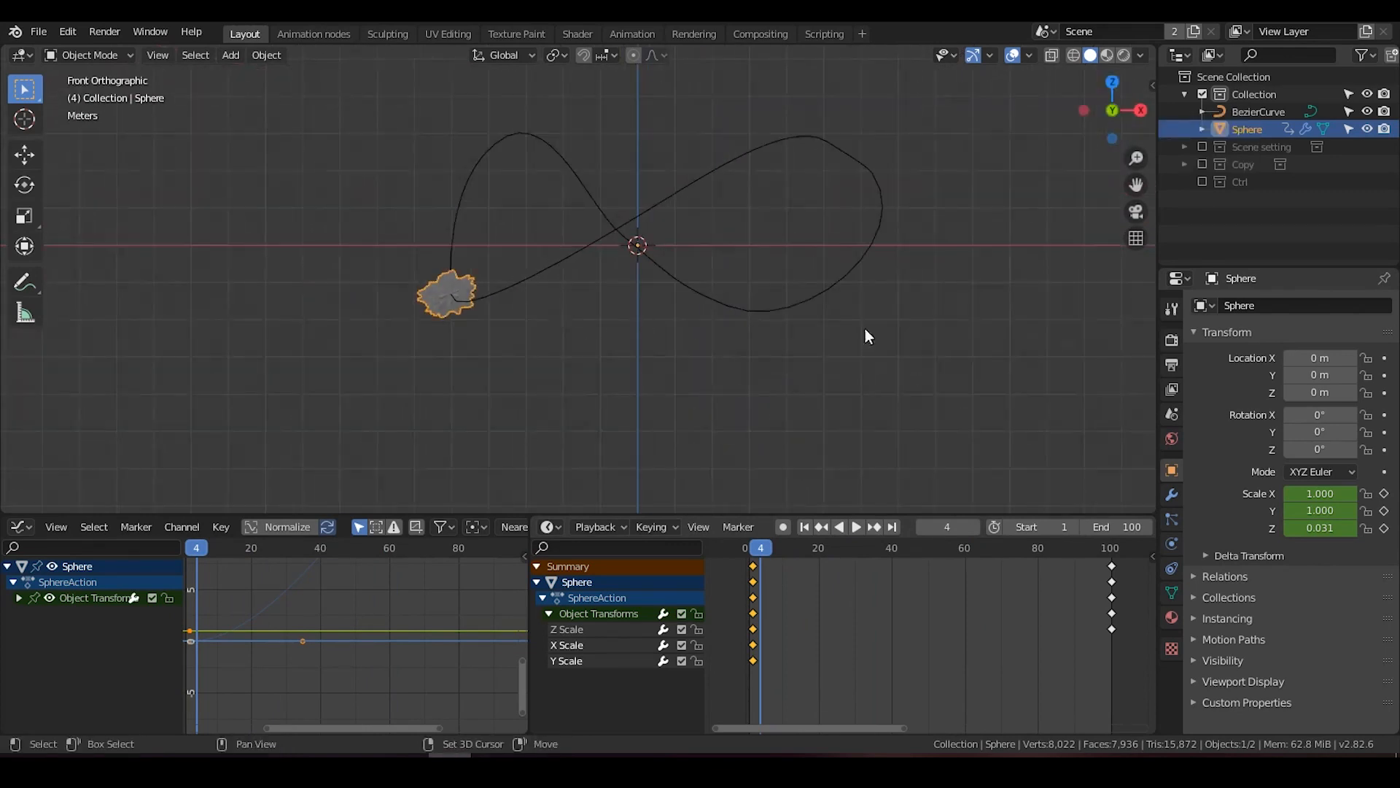
Return to frame 1 and set the sphere's X and Y scale to 0.
{"action": "left_click", "coordinate": [803, 527]}
{"action": "key", "text": "Return"}
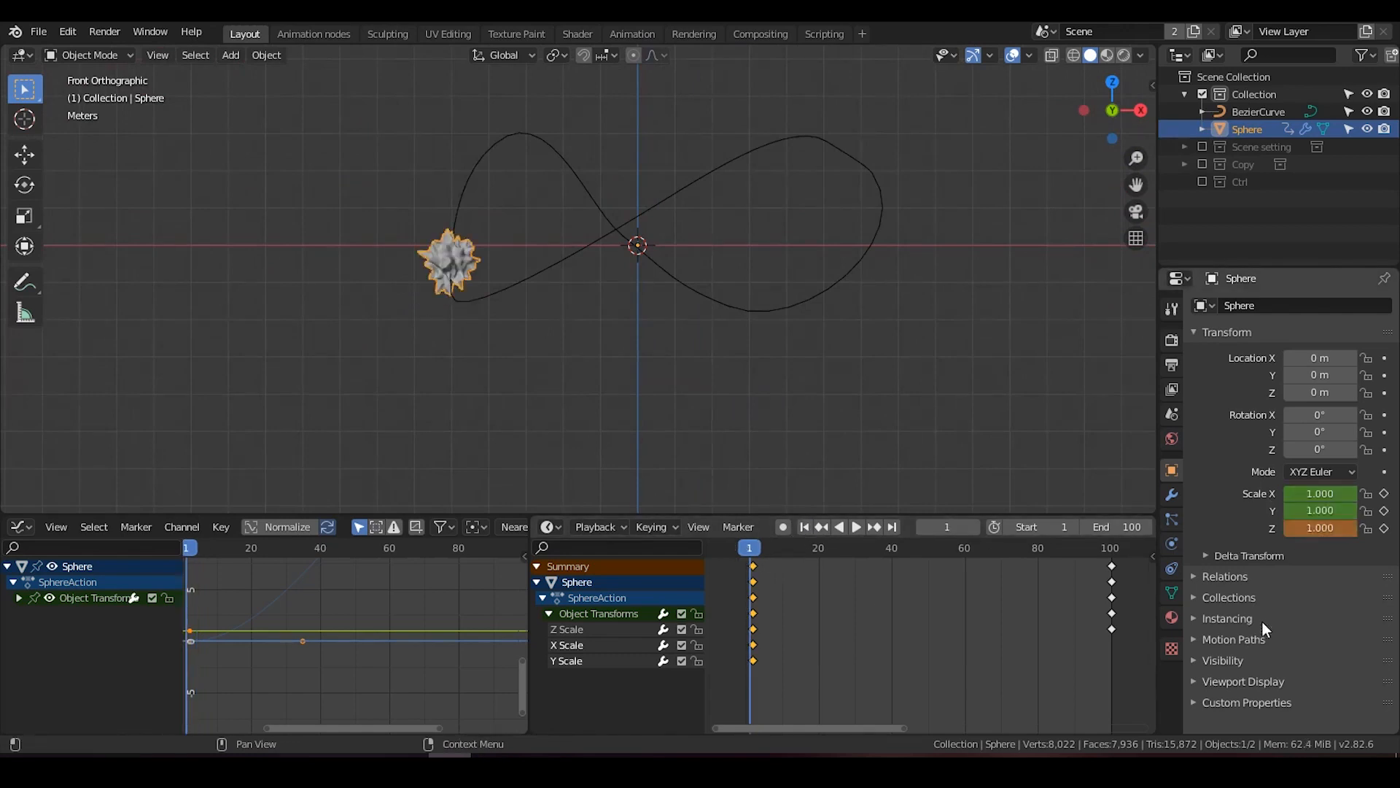
{"action": "type", "text": "0"}
{"action": "key", "text": "Return"}
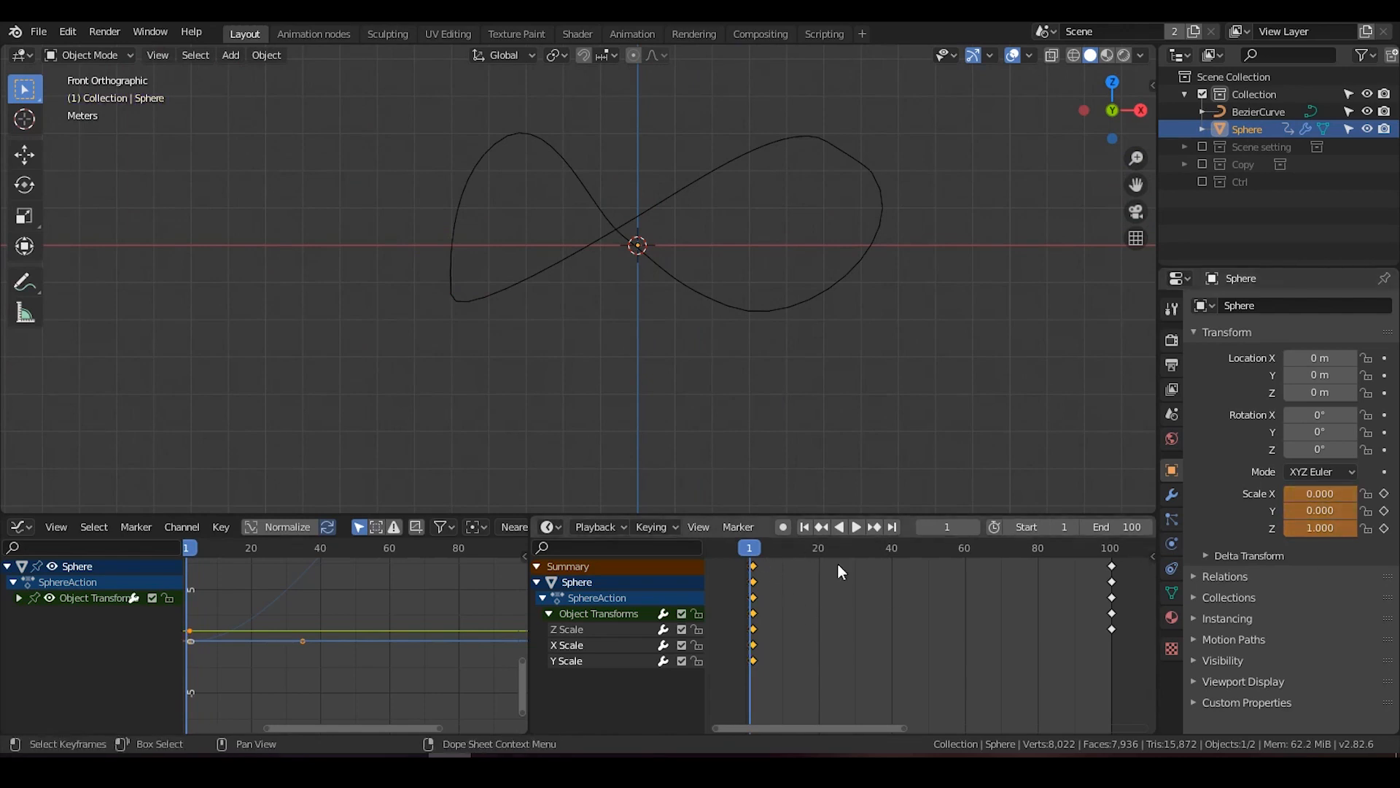
At frame 20, set the sphere's X and Y scale to 1, keyframe the scale, and play back the animation.
{"action": "key", "text": "space"}
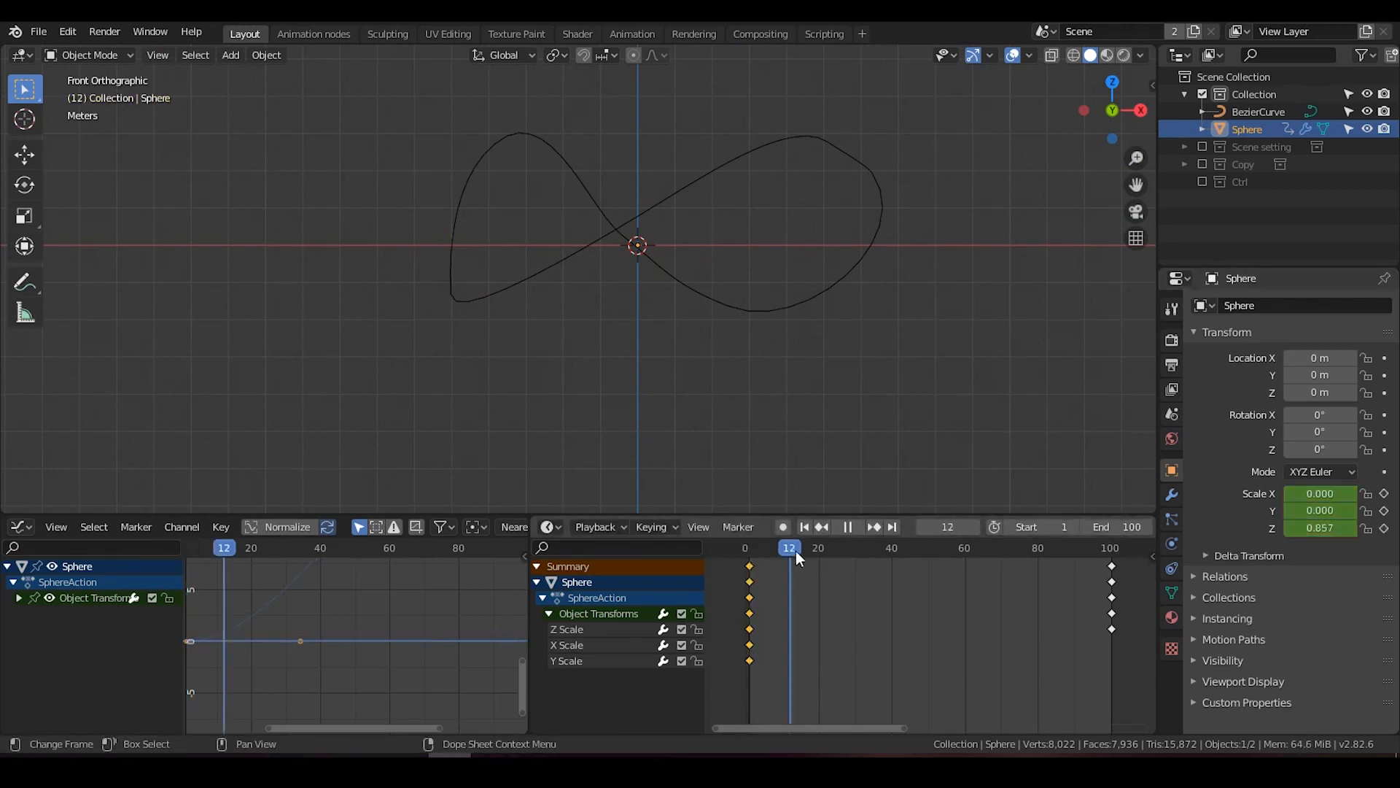
{"action": "key", "text": "space"}
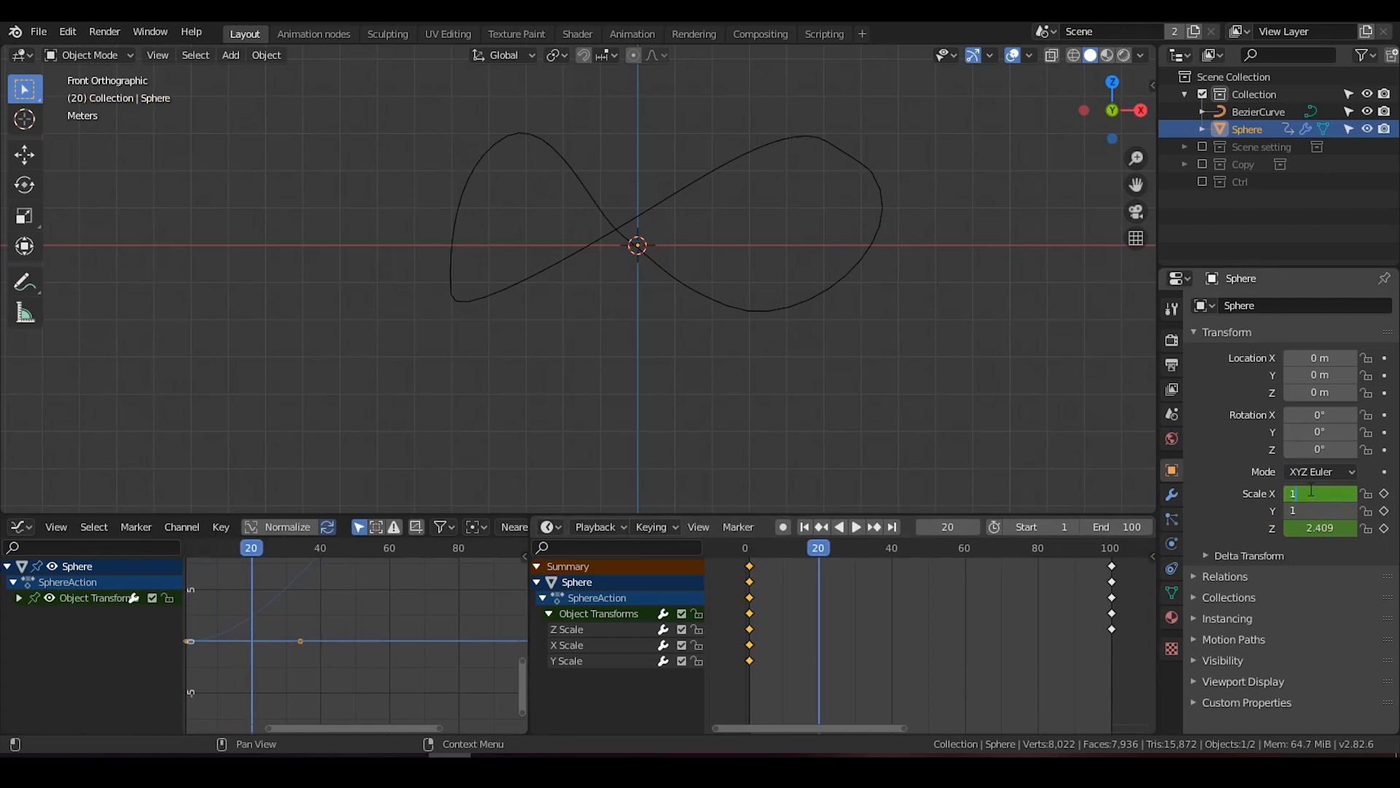
{"action": "key", "text": "Return"}
{"action": "key", "text": "i"}
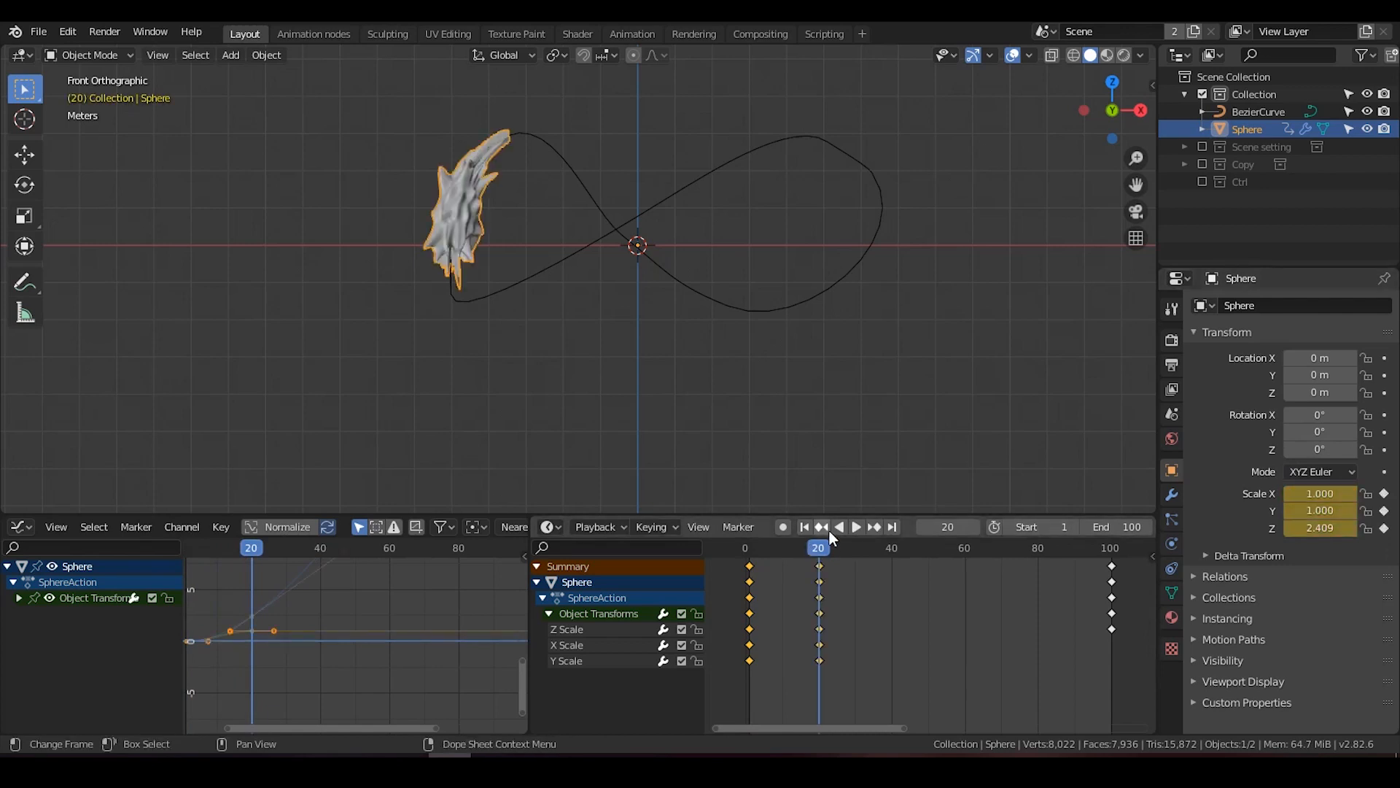
{"action": "left_click", "coordinate": [855, 527]}
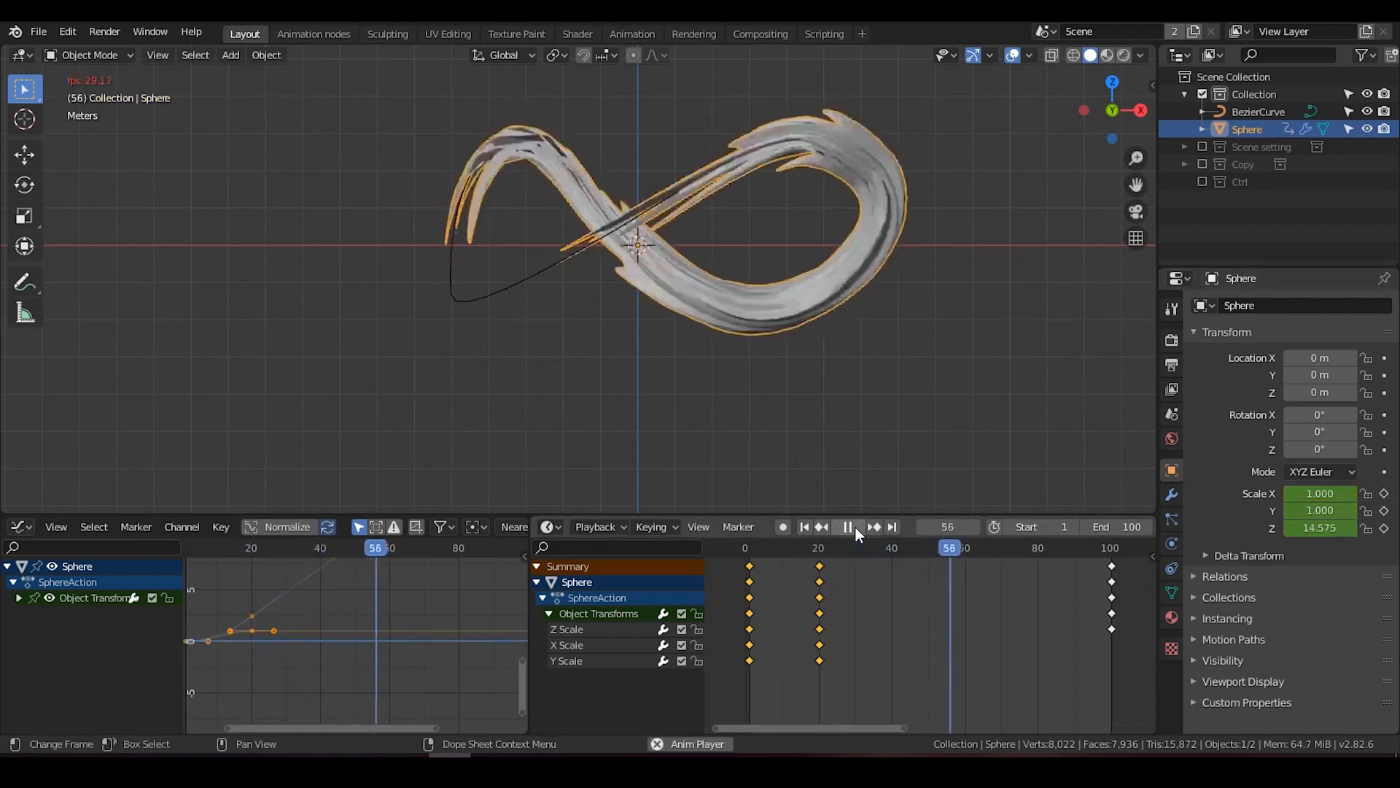
{"action": "left_click", "coordinate": [855, 527]}
Delete only the Z Scale keyframe at frame 20, keeping the X and Y Scale keyframes there.
{"action": "scroll", "coordinate": [1040, 594], "scroll_direction": "down", "scroll_amount": 2}
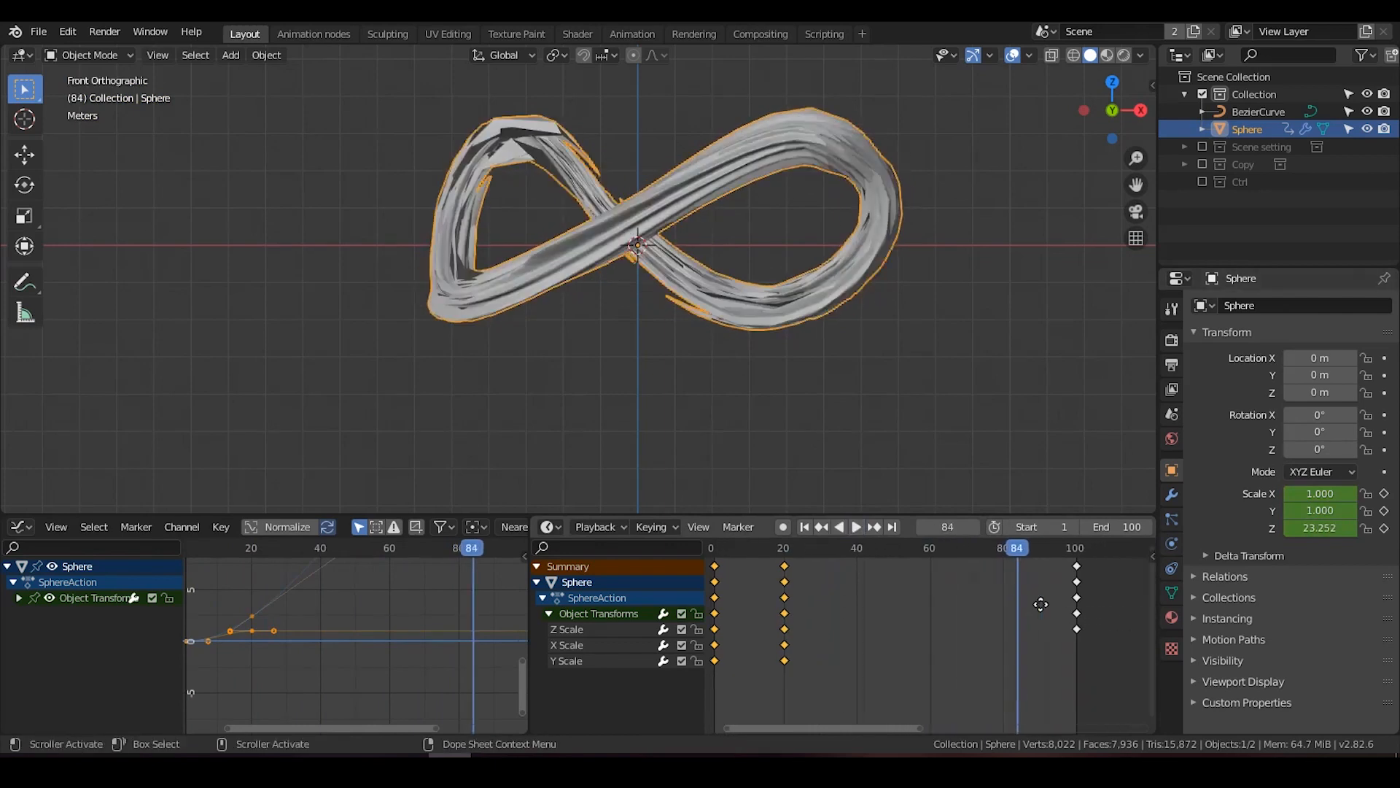
{"action": "middle_click_drag", "start_coordinate": [999, 611], "coordinate": [1009, 604]}
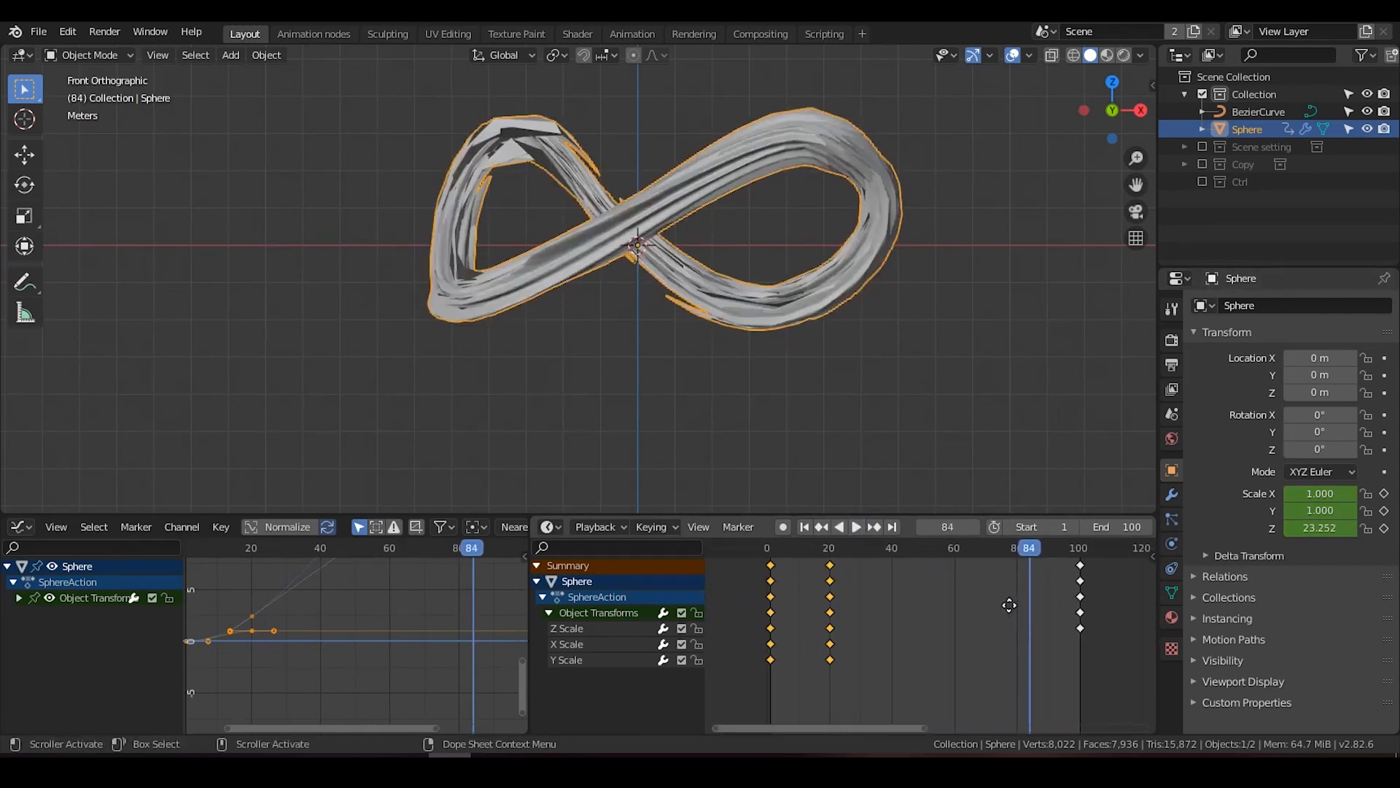
{"action": "left_click", "coordinate": [871, 659]}
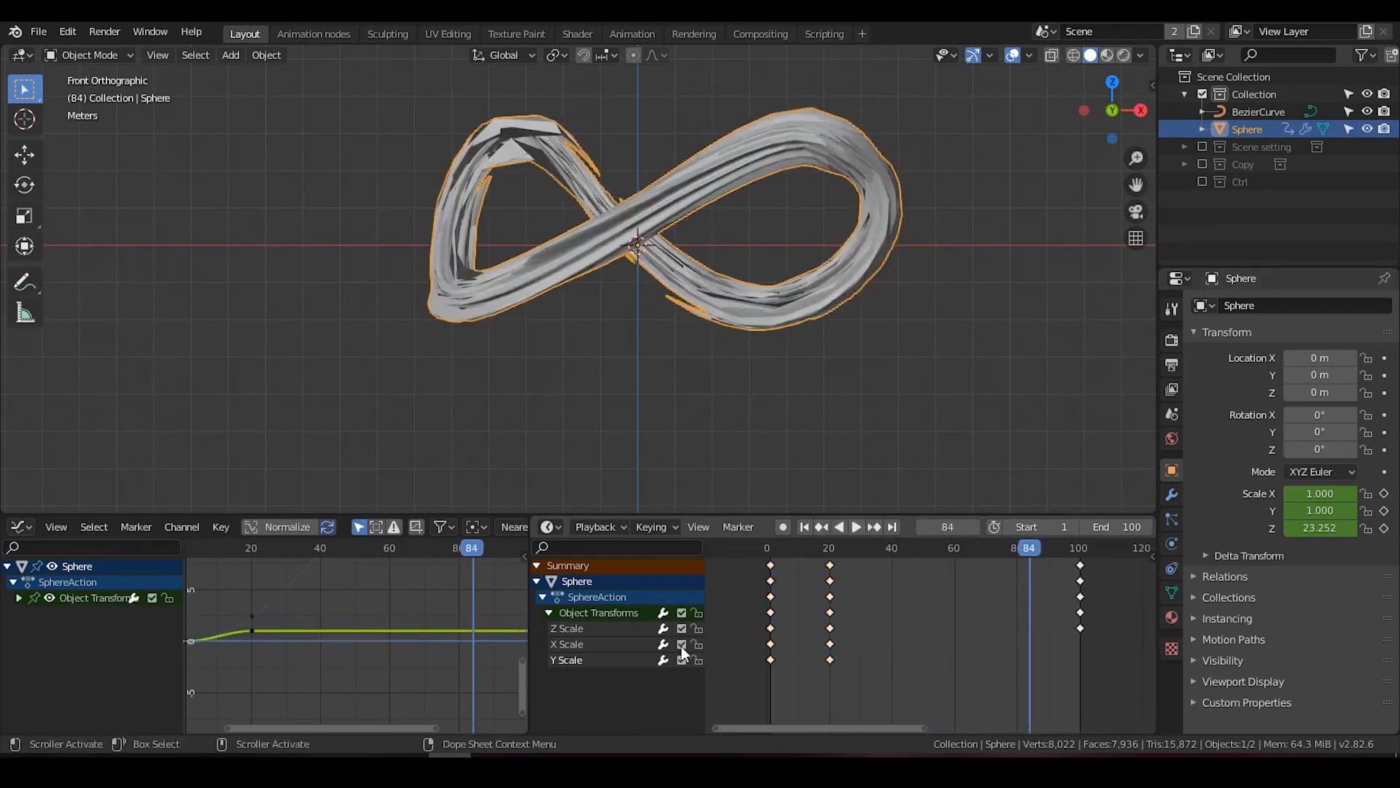
{"action": "left_click_drag", "start_coordinate": [850, 643], "coordinate": [815, 665]}
{"action": "left_click", "coordinate": [898, 653]}
{"action": "left_click", "coordinate": [832, 629]}
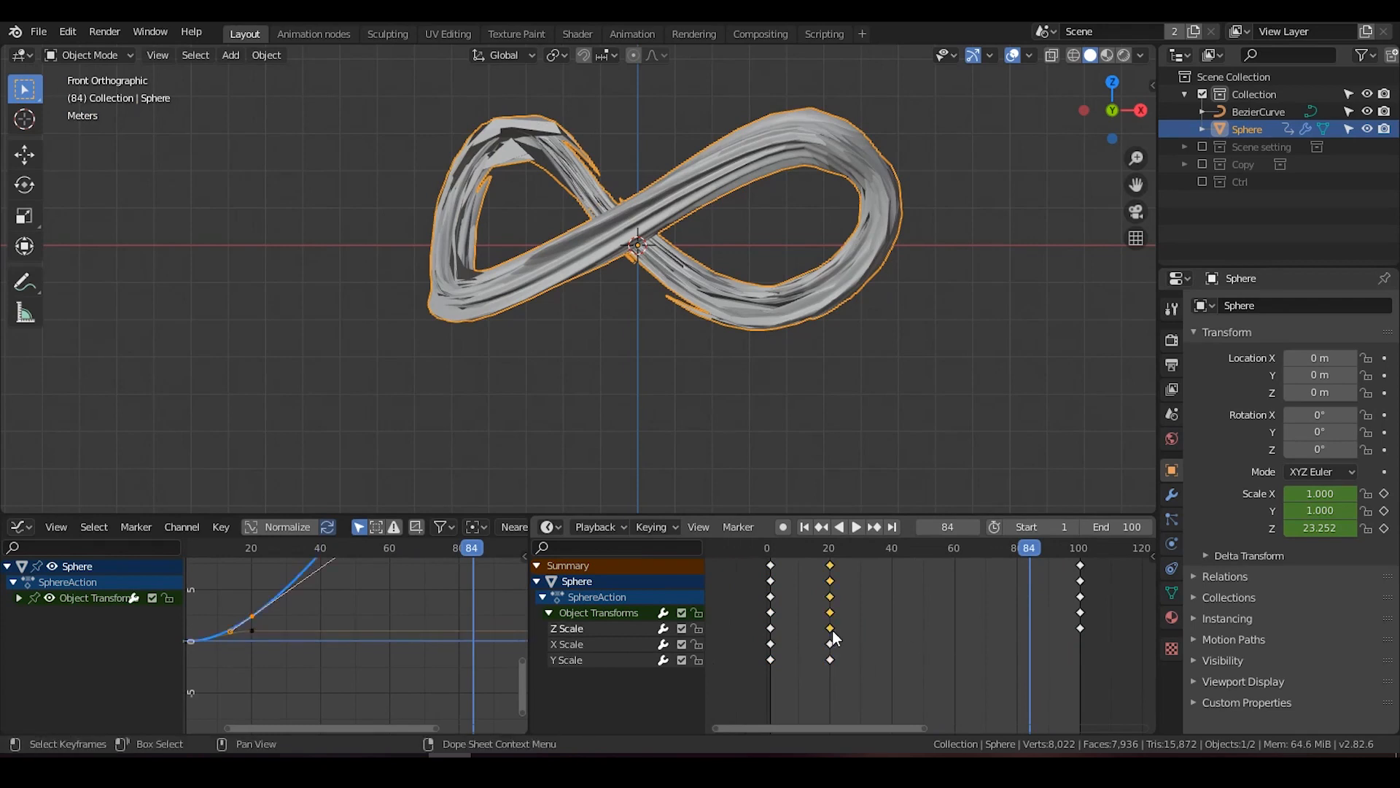
{"action": "key", "text": "x"}
{"action": "left_click", "coordinate": [833, 629]}
Keyframe the sphere's location at frame 1, and at frame 100 move it about -39 m along global Z.
{"action": "left_click_drag", "start_coordinate": [873, 548], "coordinate": [771, 558]}
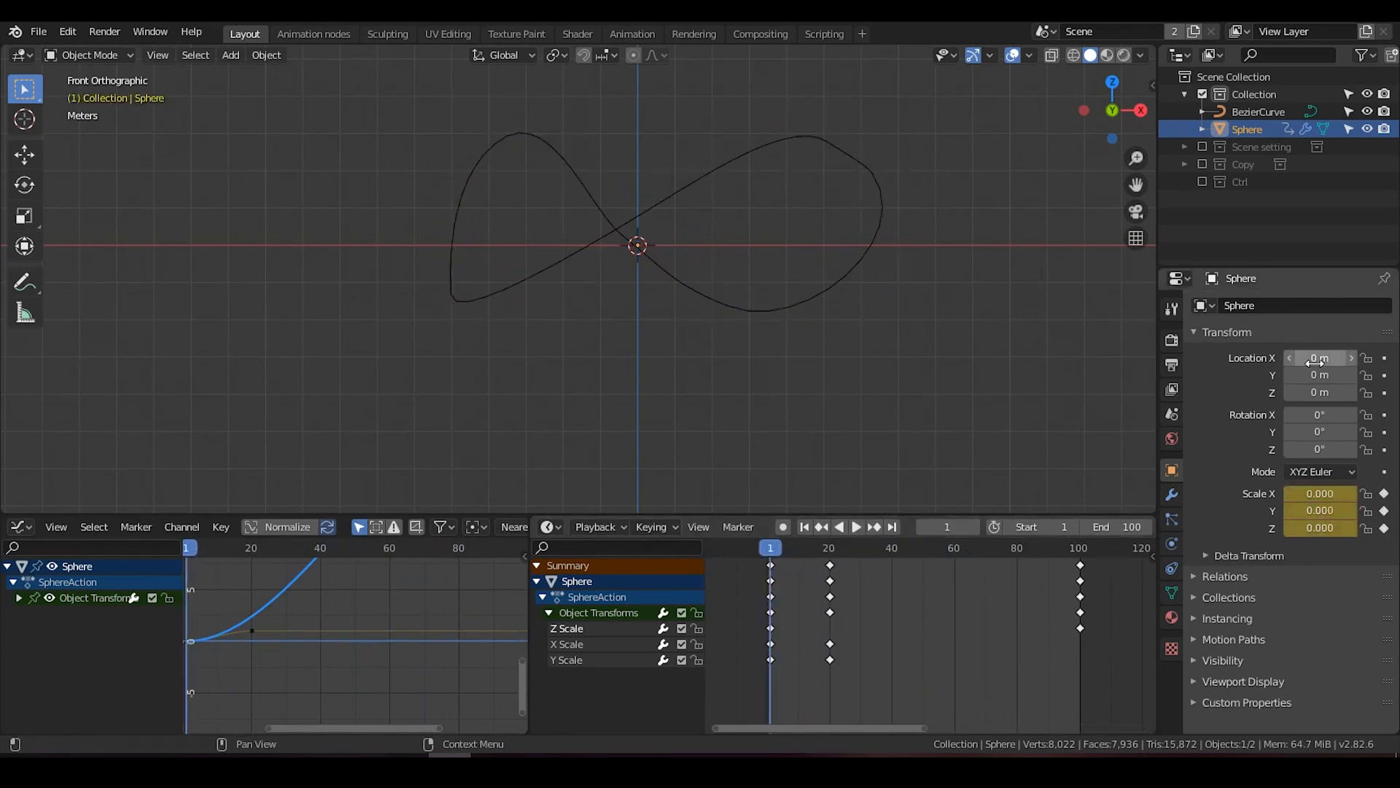
{"action": "key", "text": "i"}
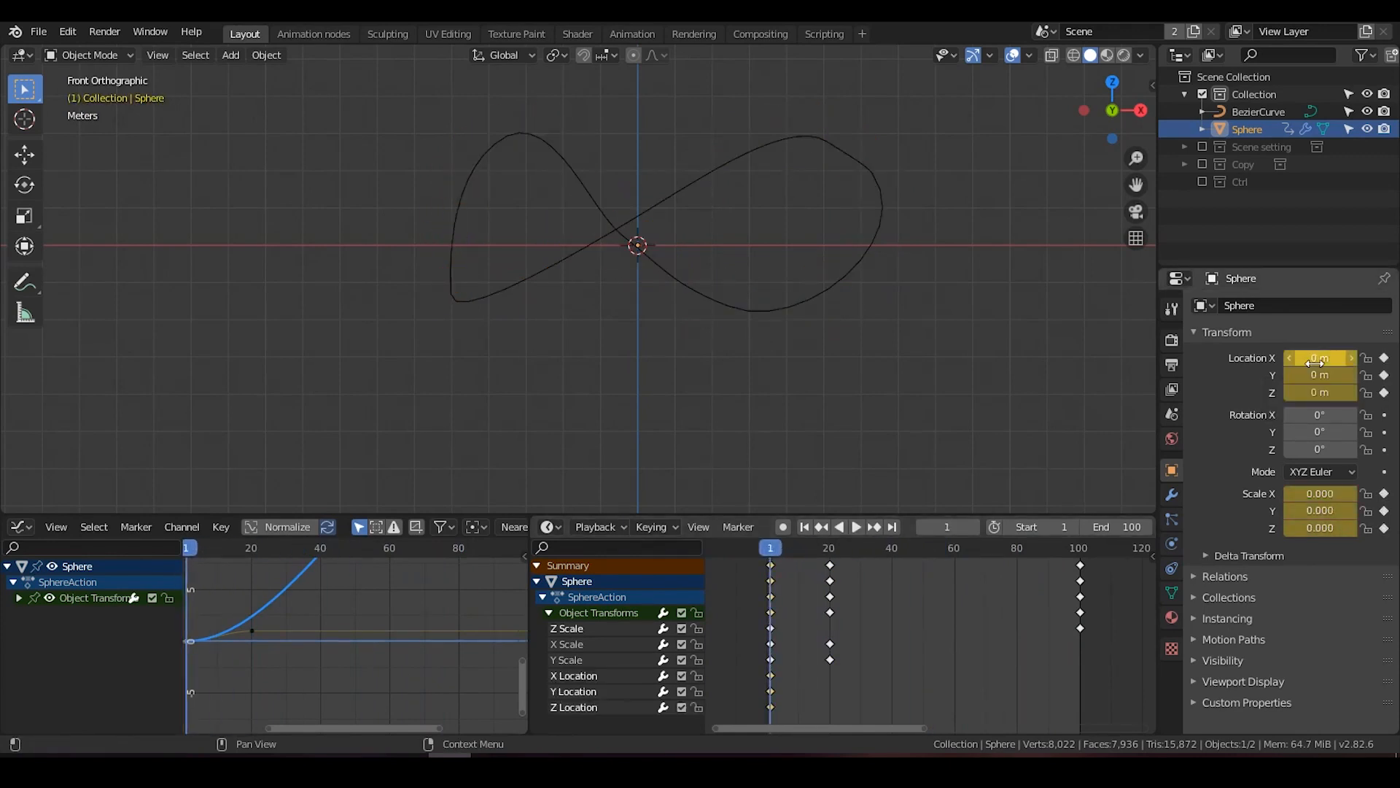
{"action": "left_click", "coordinate": [892, 528]}
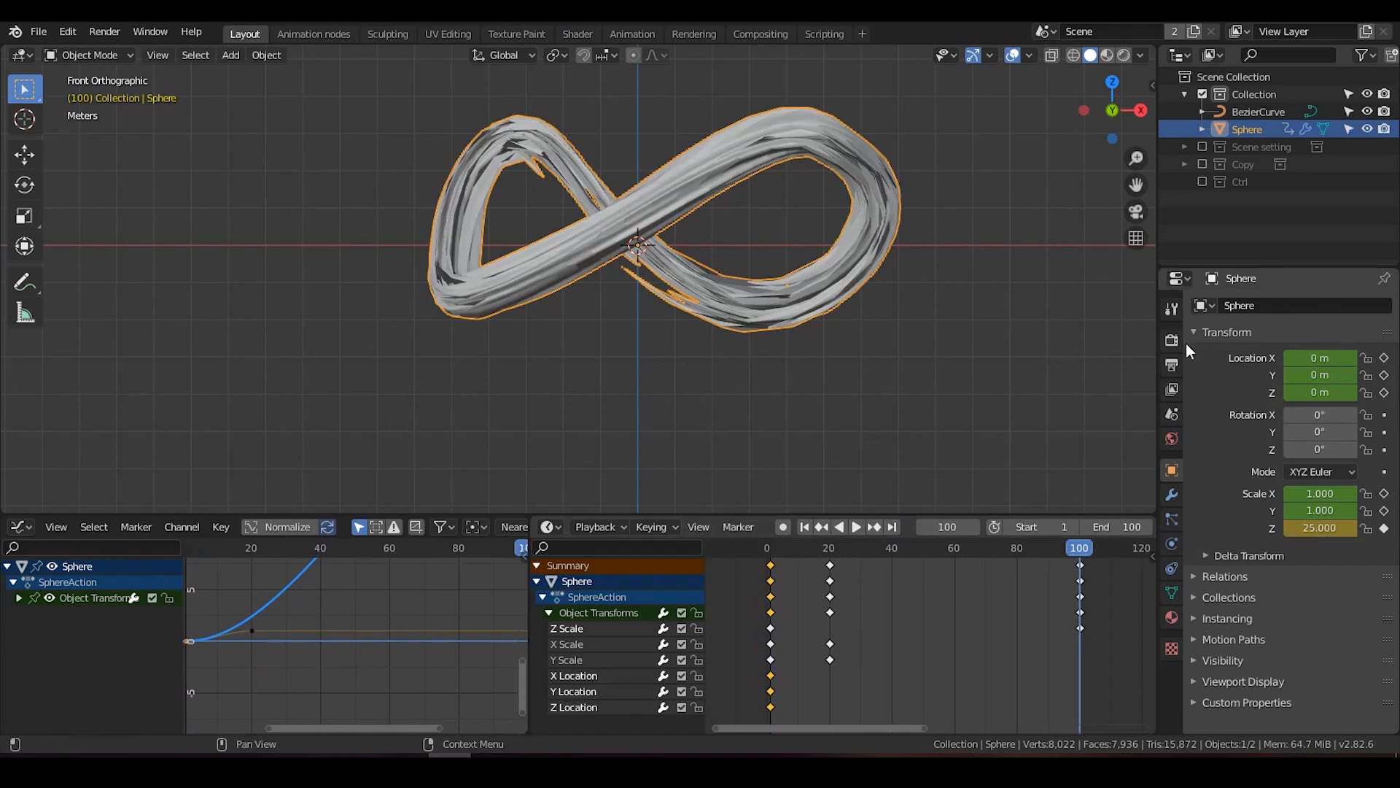
{"action": "key", "text": "g"}
{"action": "key", "text": "z"}
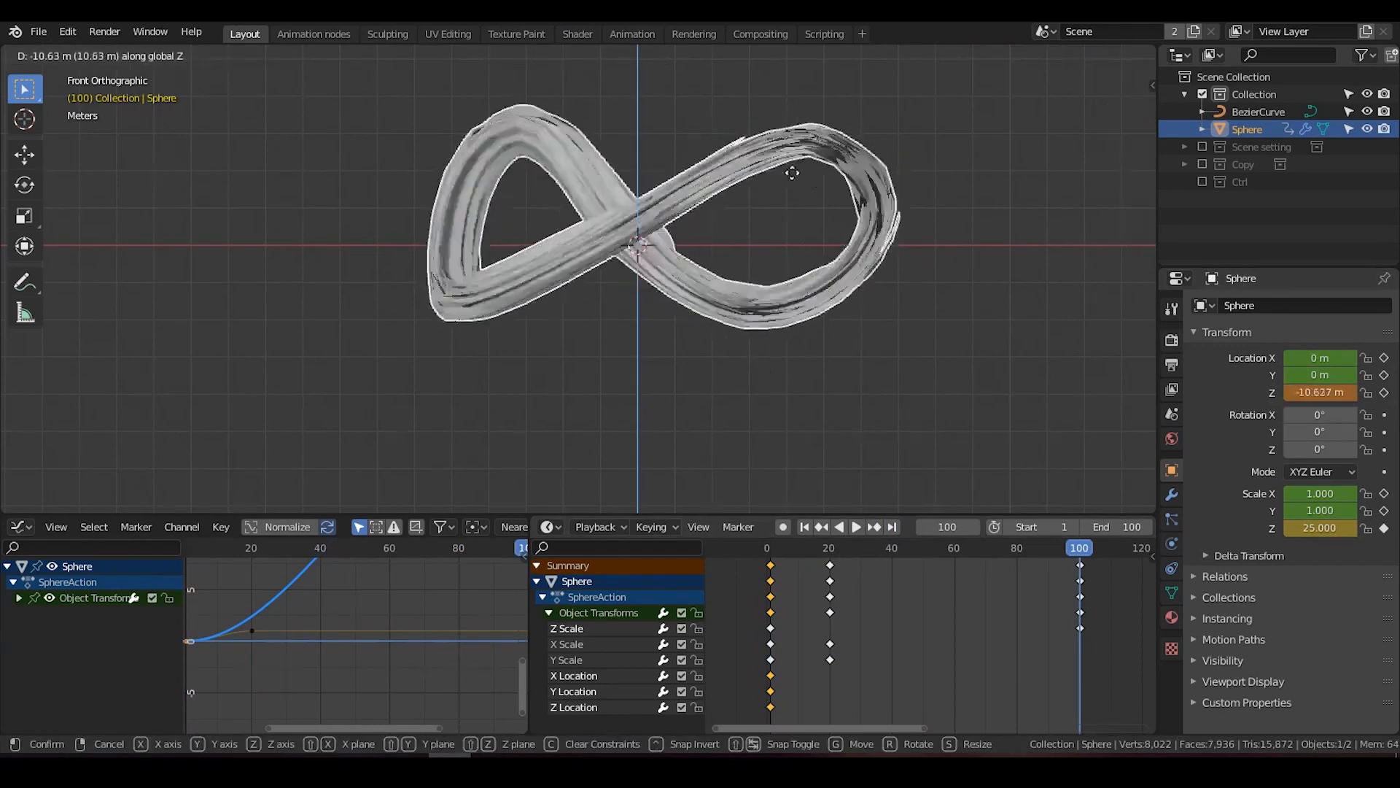
{"action": "left_click", "coordinate": [805, 277]}
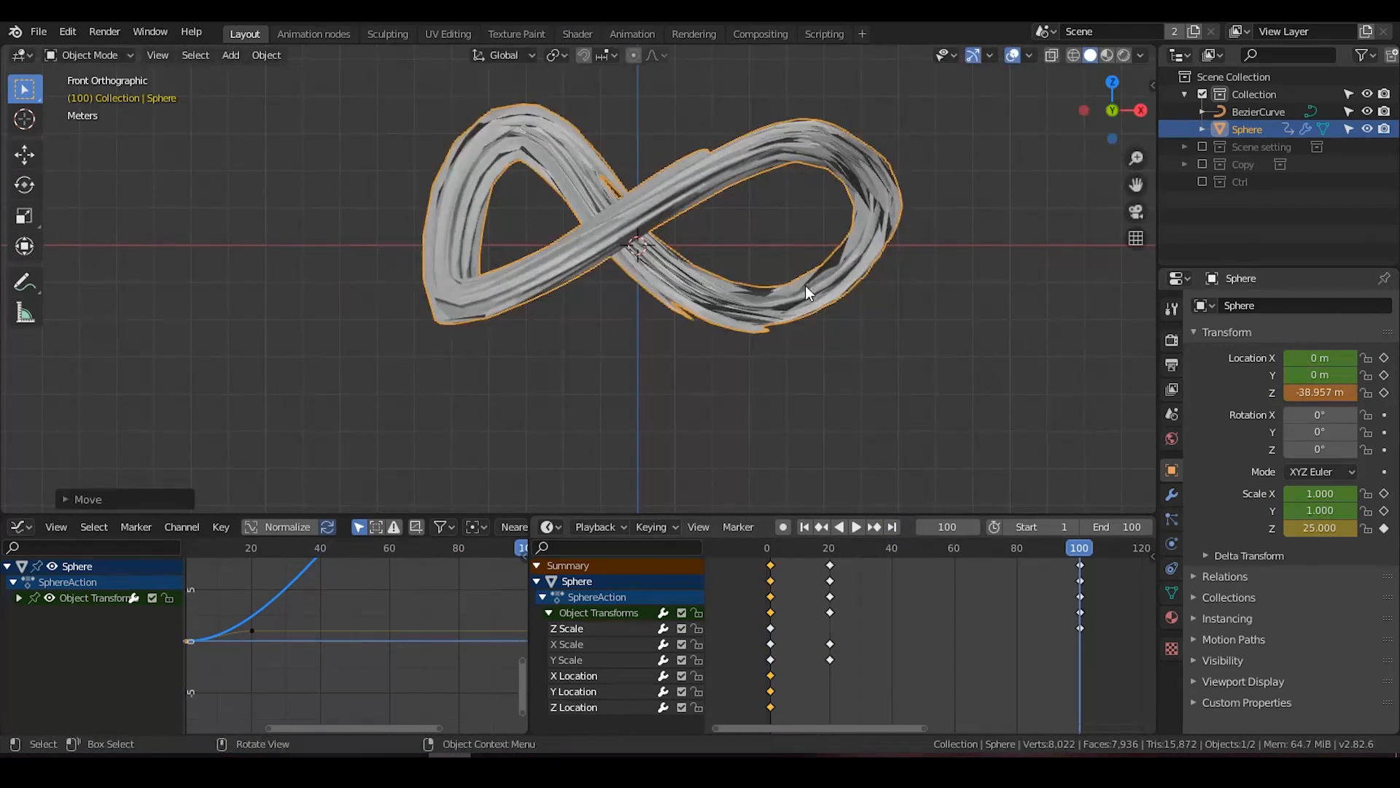
Keyframe the sphere's location at frame 100 and play back the animation from the start.
{"action": "scroll", "coordinate": [766, 218], "scroll_direction": "down", "scroll_amount": 2}
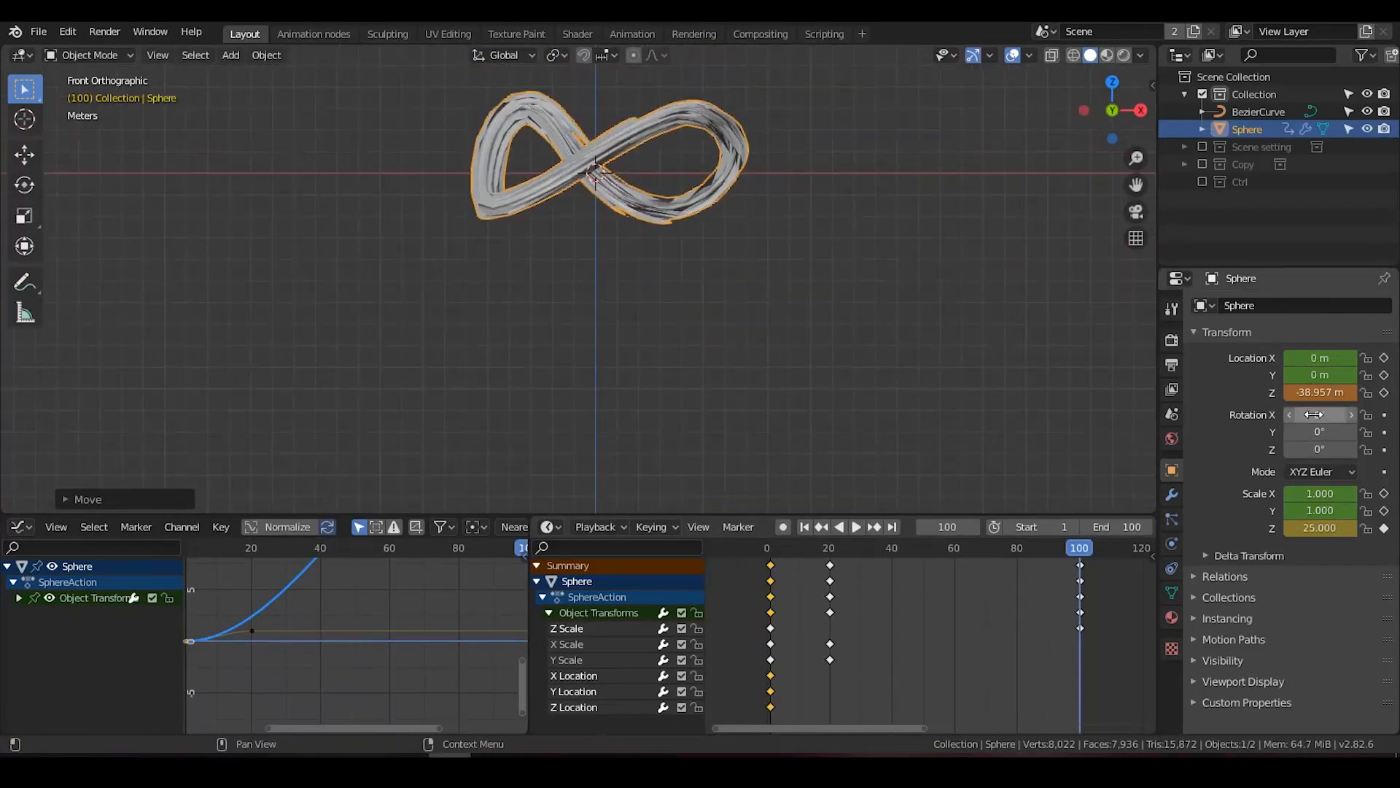
{"action": "key", "text": "i"}
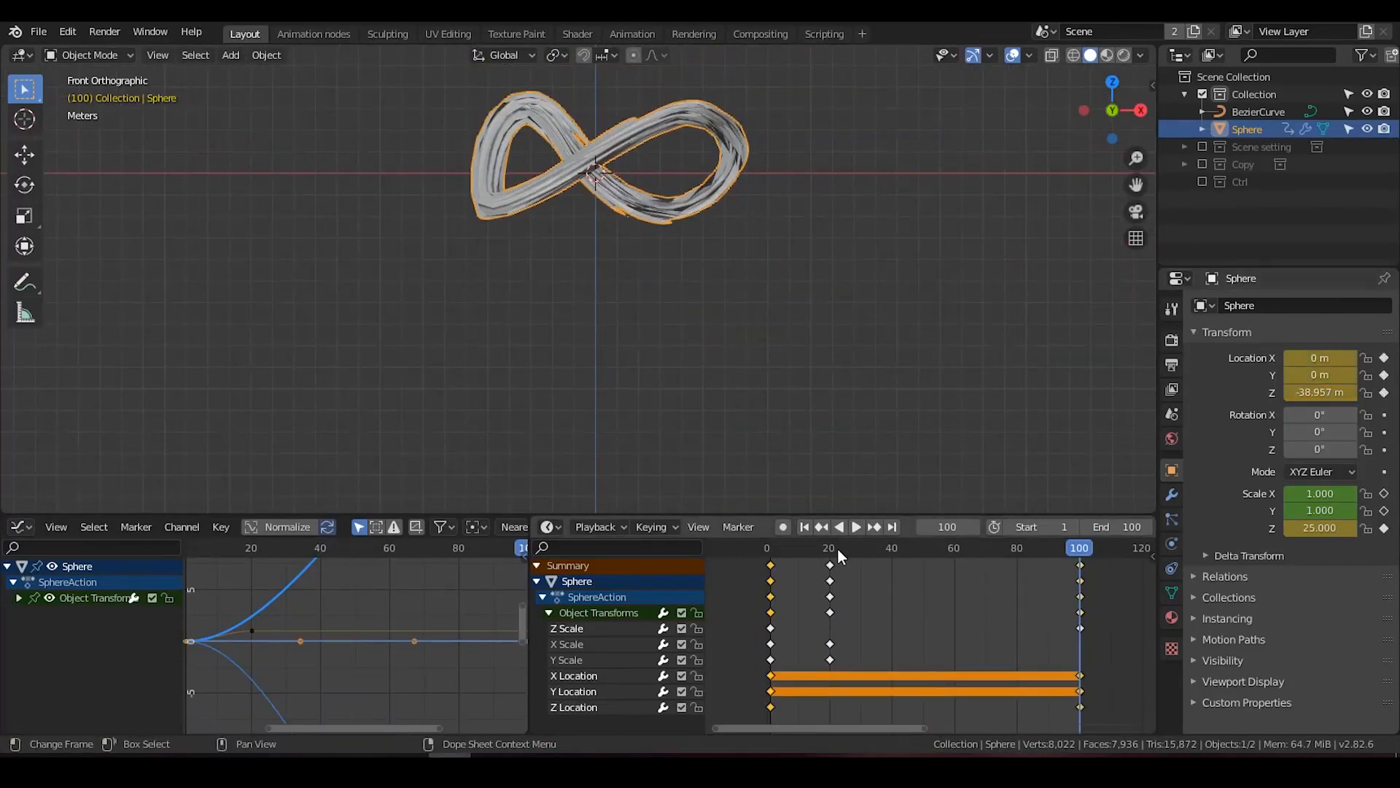
{"action": "left_click", "coordinate": [804, 528]}
{"action": "left_click", "coordinate": [856, 525]}
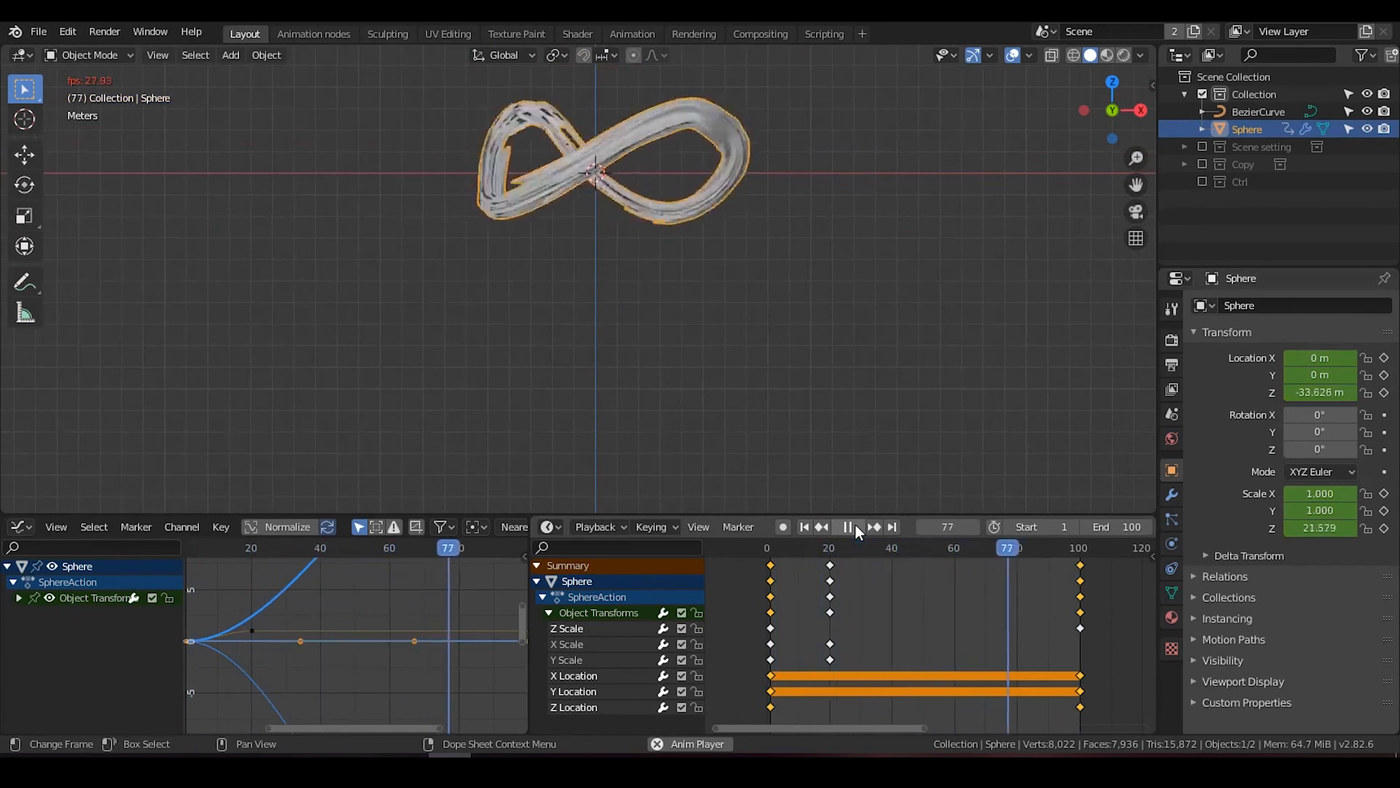
{"action": "key", "text": "space"}
{"action": "scroll", "coordinate": [600, 221], "scroll_direction": "up", "scroll_amount": 5}
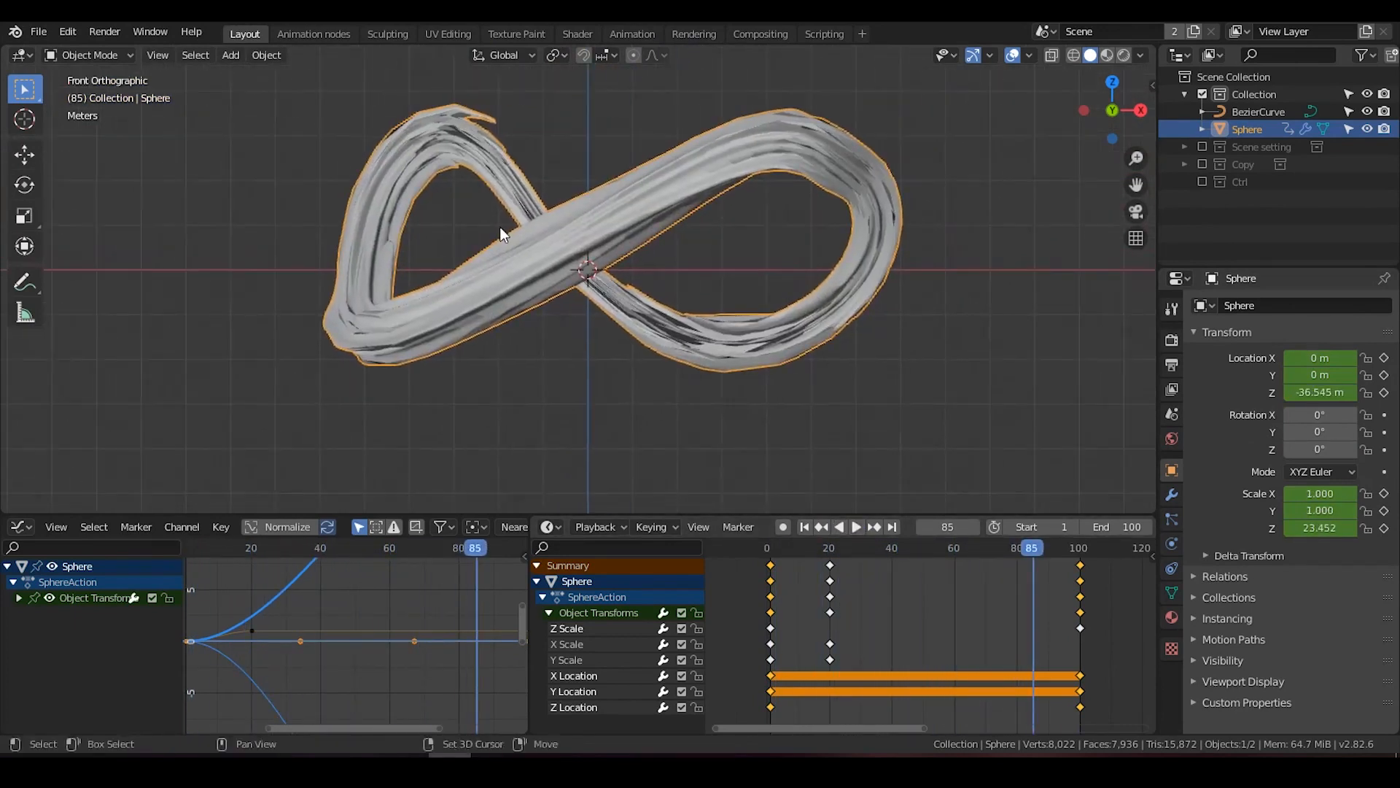
Collapse the expanded Curve modifier and add a Simple Deform modifier to the sphere.
{"action": "left_click", "coordinate": [1174, 492]}
{"action": "left_click", "coordinate": [1199, 363]}
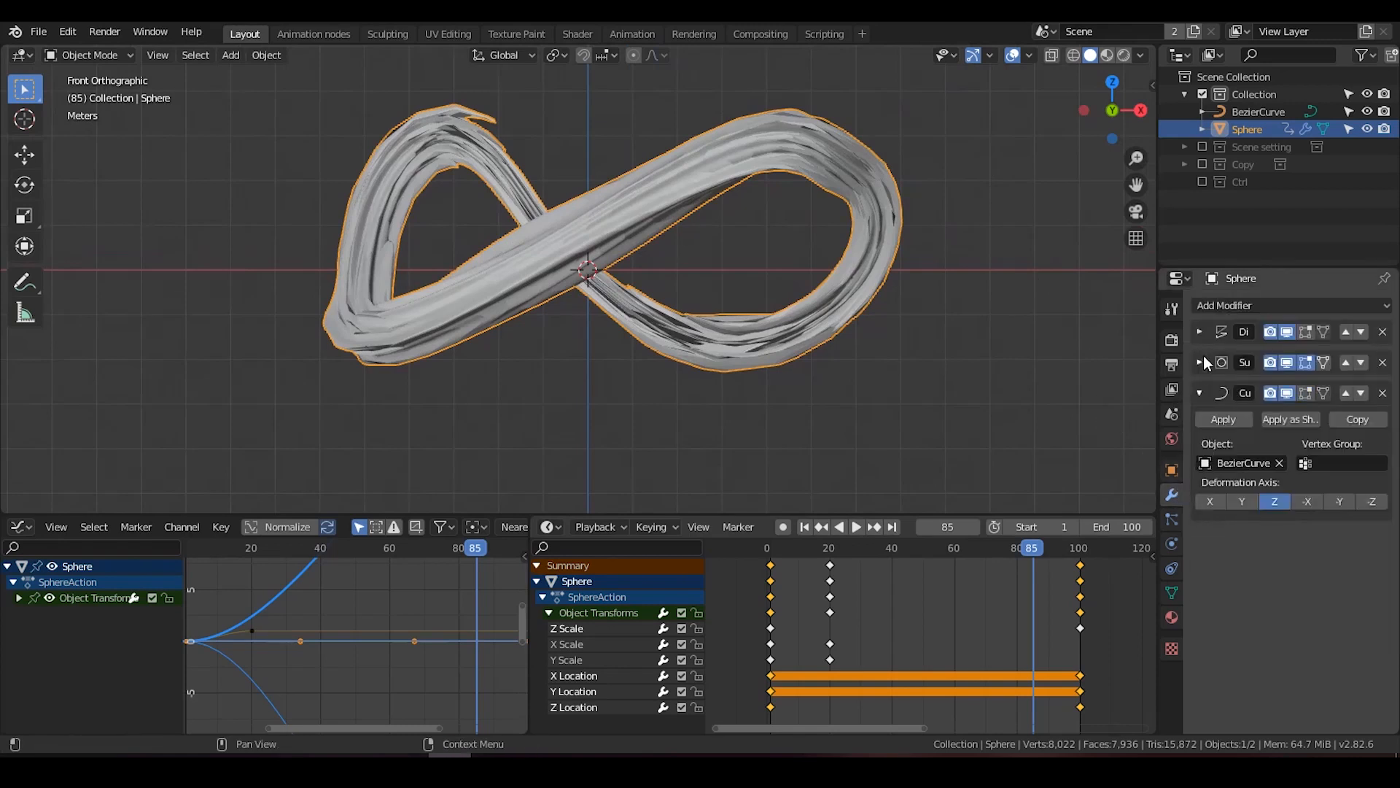
{"action": "left_click", "coordinate": [1200, 393]}
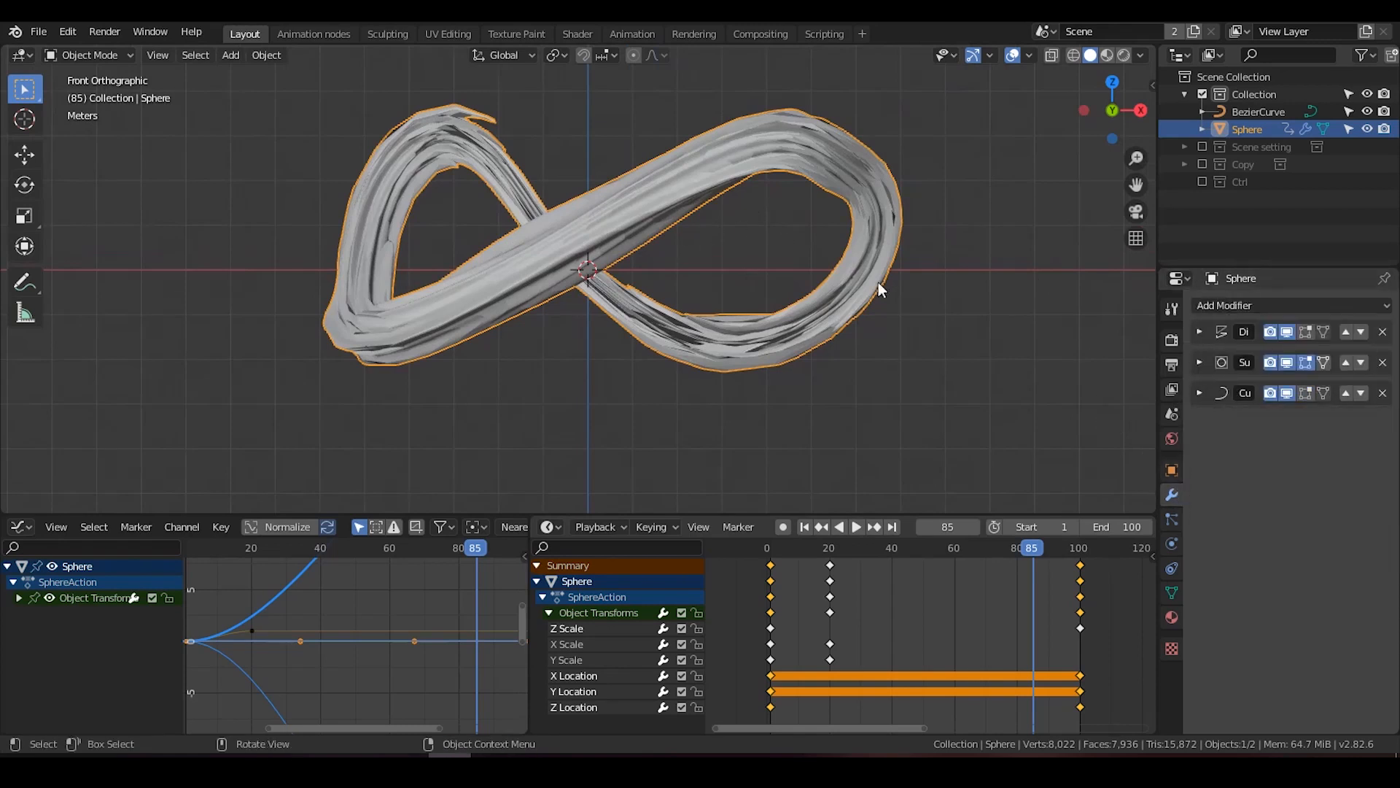
{"action": "left_click", "coordinate": [1259, 309]}
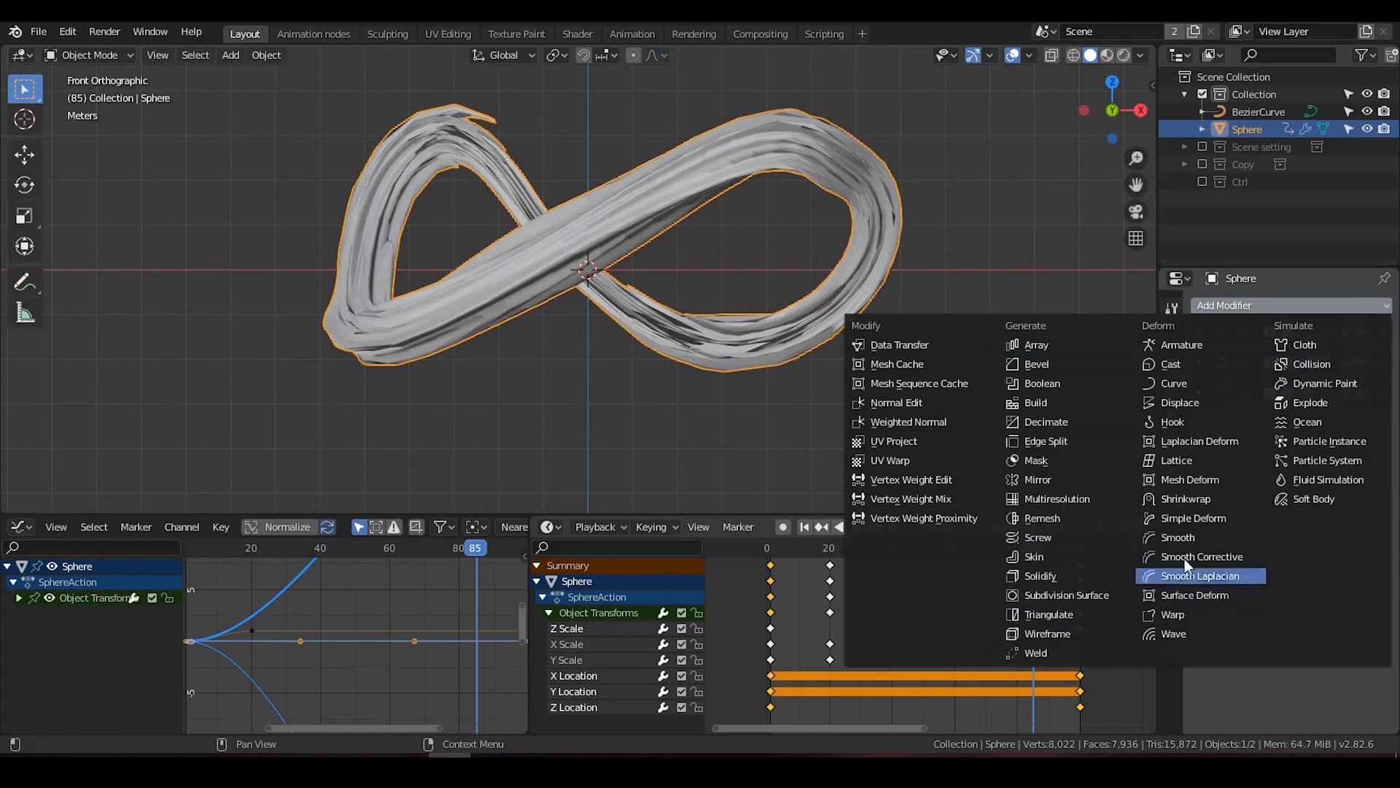
{"action": "left_click", "coordinate": [1199, 517]}
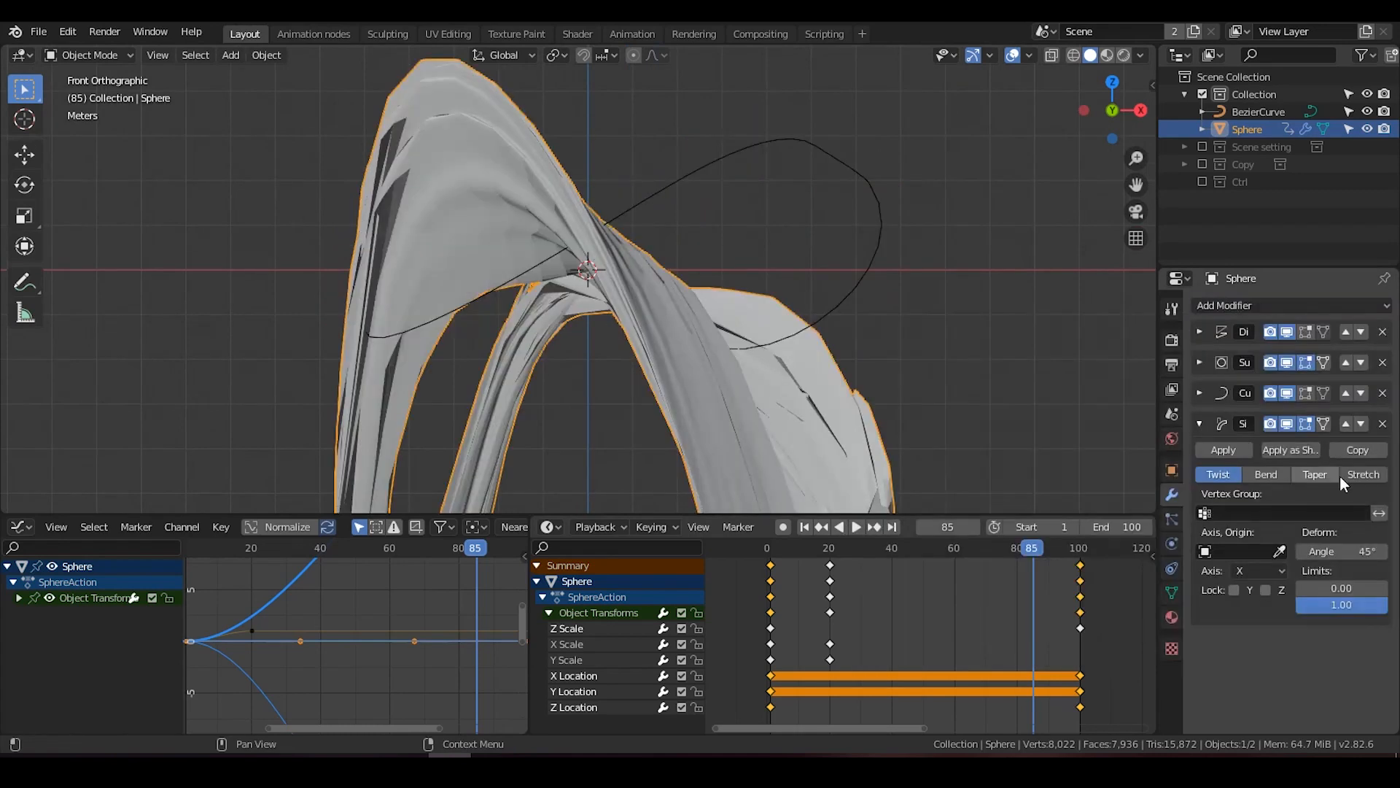
Set the Simple Deform modifier's twist axis to Z.
{"action": "scroll", "coordinate": [782, 396], "scroll_direction": "down", "scroll_amount": 5}
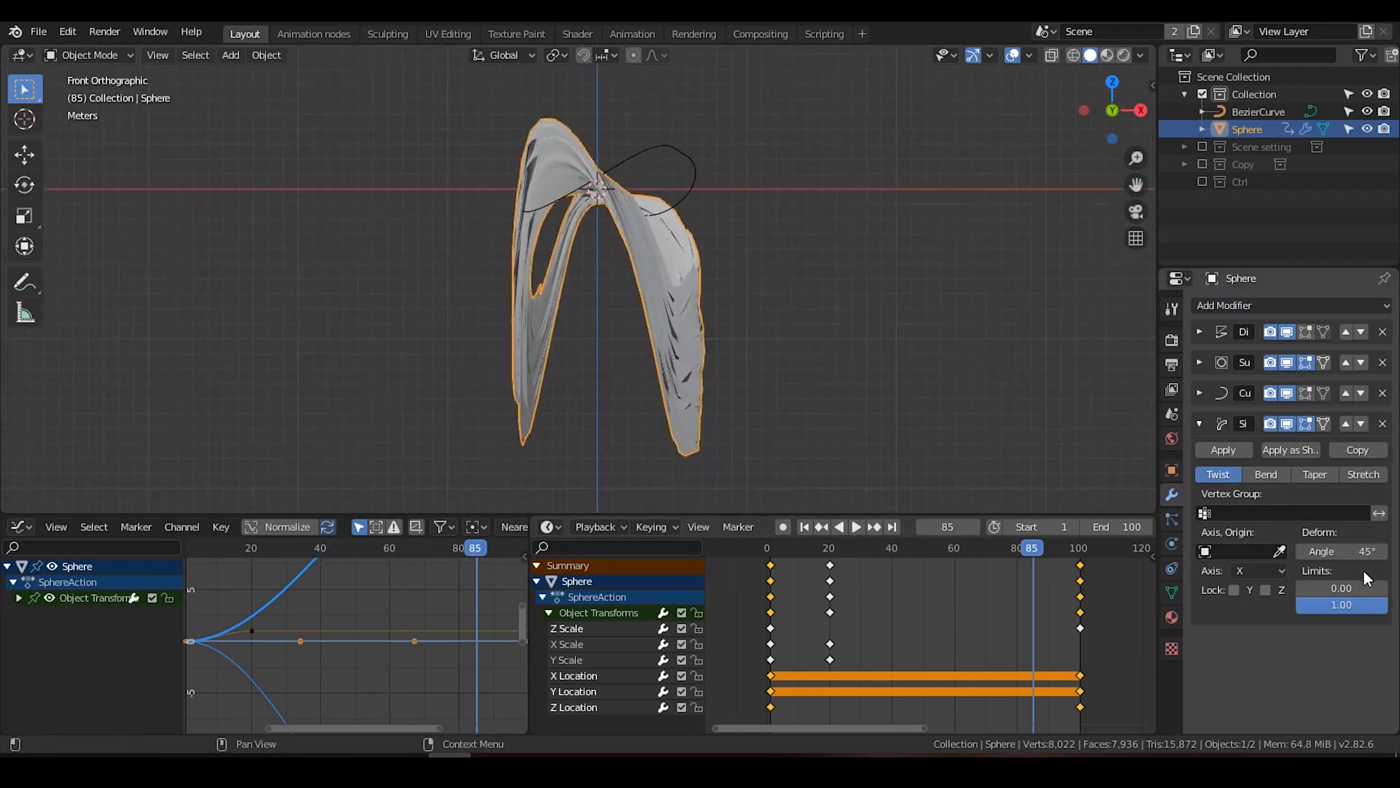
{"action": "left_click", "coordinate": [1264, 572]}
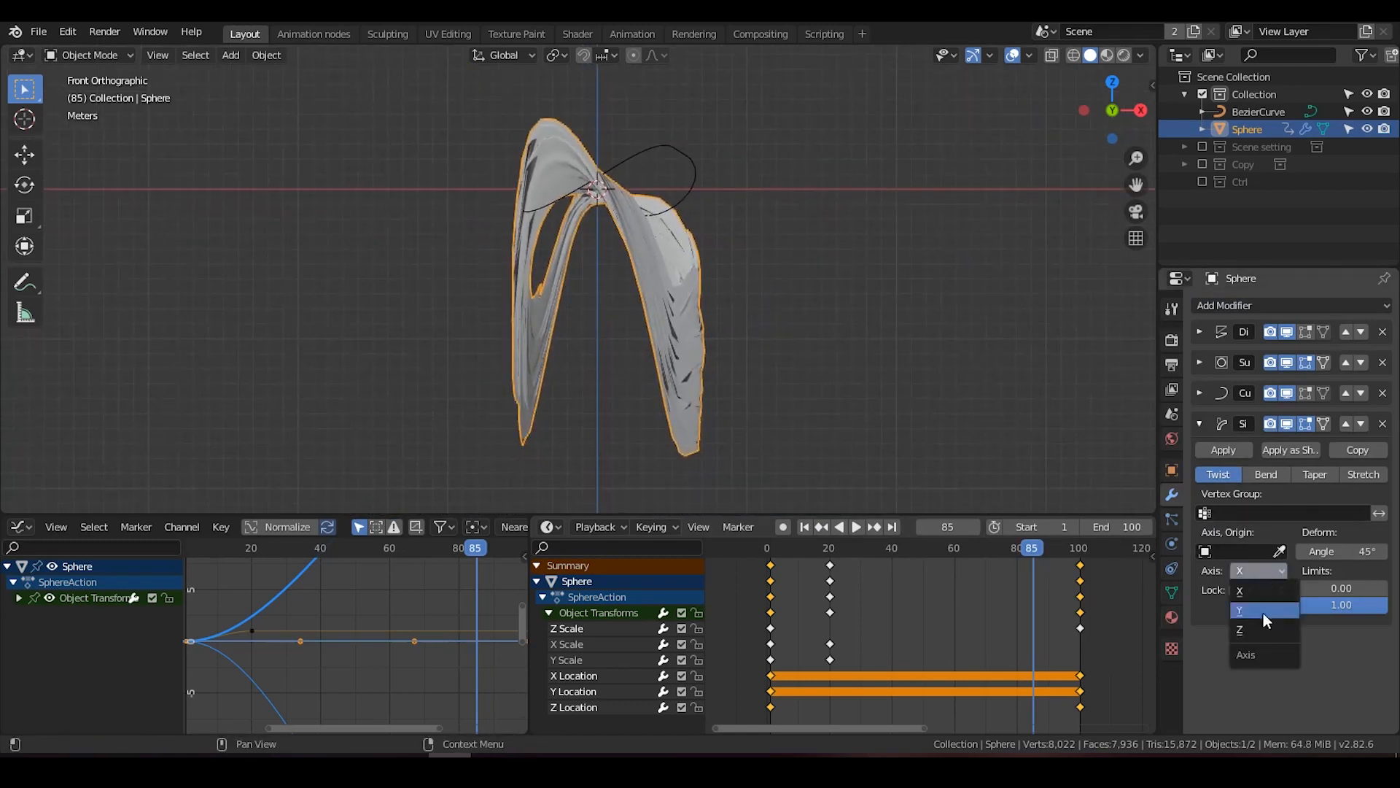
{"action": "left_click", "coordinate": [1261, 625]}
{"action": "scroll", "coordinate": [608, 312], "scroll_direction": "up", "scroll_amount": 2}
{"action": "scroll", "coordinate": [618, 270], "scroll_direction": "up", "scroll_amount": 4}
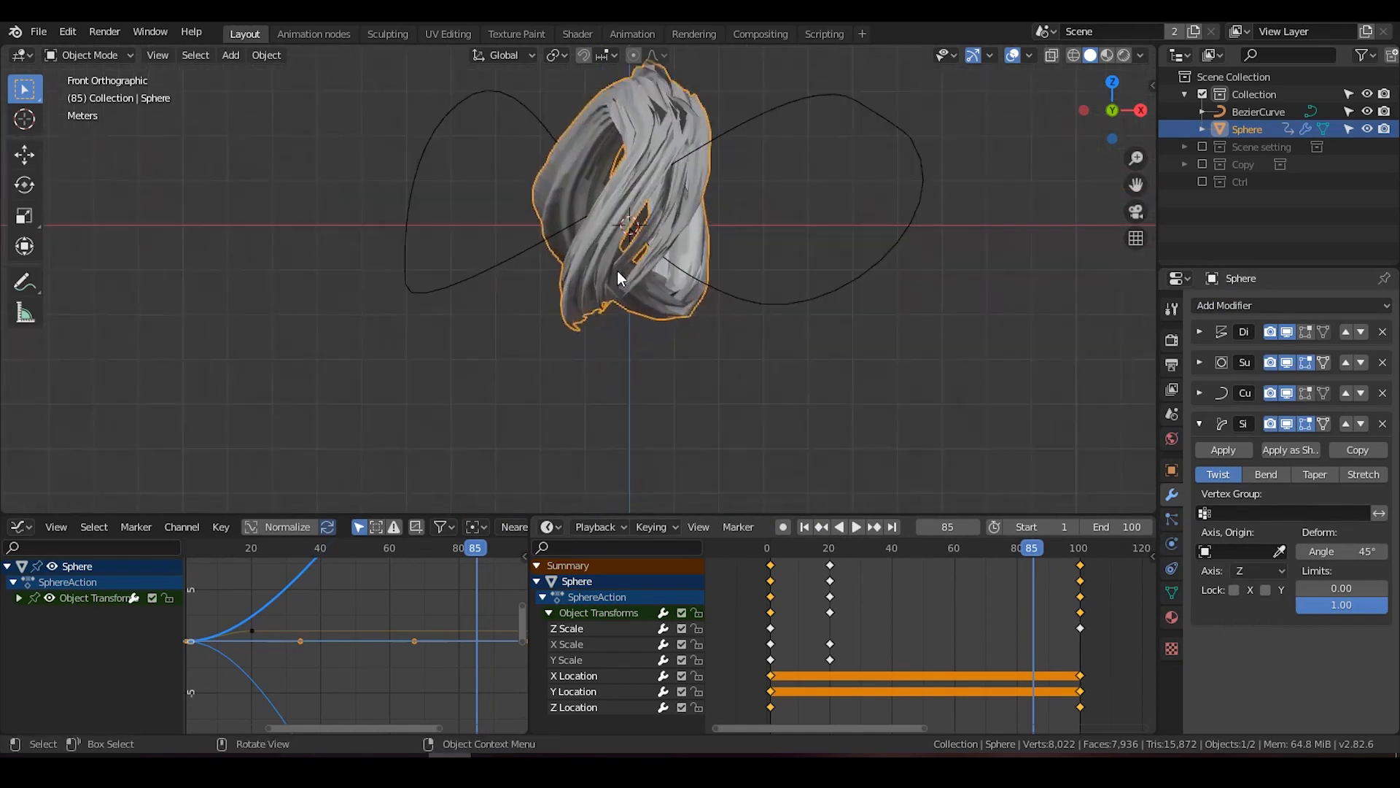
Place the Simple Deform modifier above the Curve modifier and set its twist angle to 1000°.
{"action": "left_click", "coordinate": [1344, 552]}
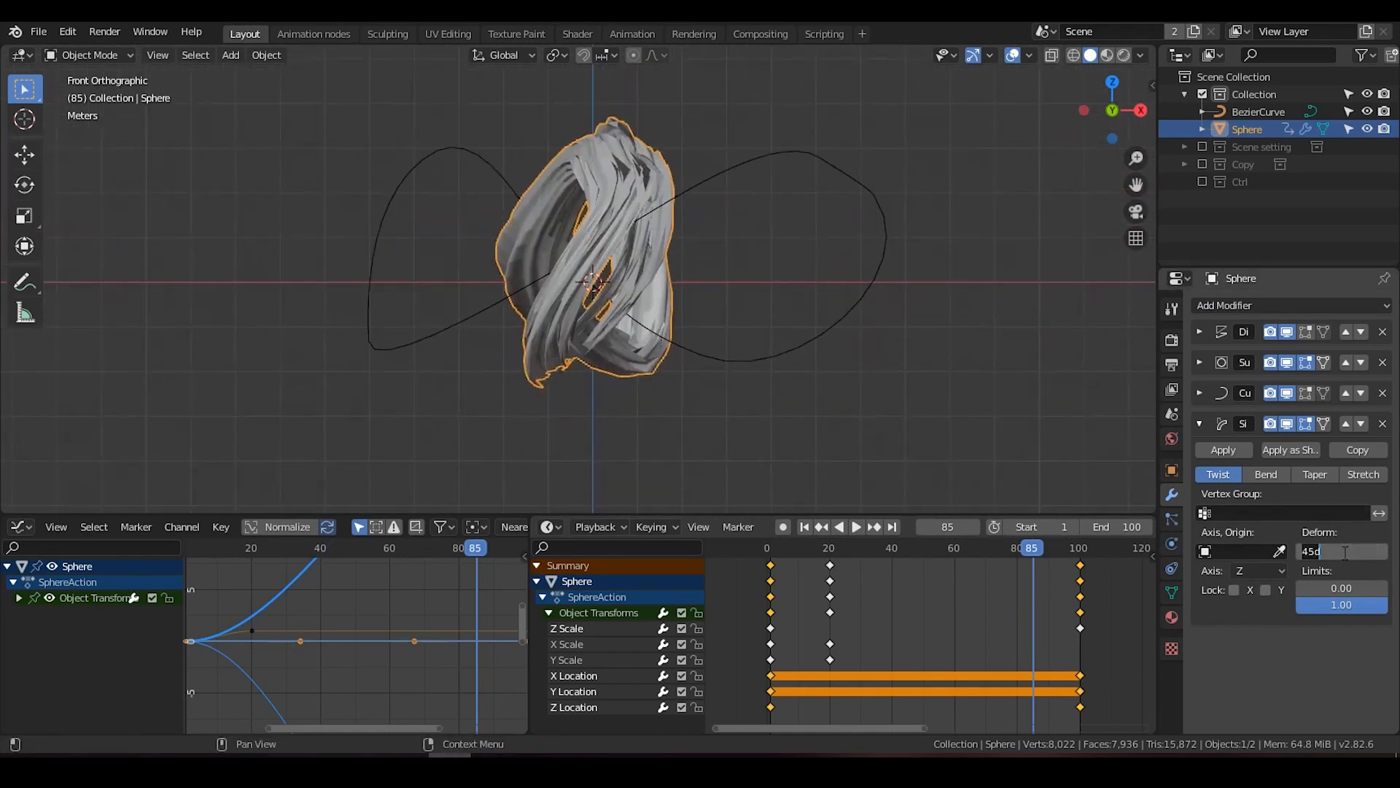
{"action": "key", "text": "Return"}
{"action": "left_click", "coordinate": [1347, 424]}
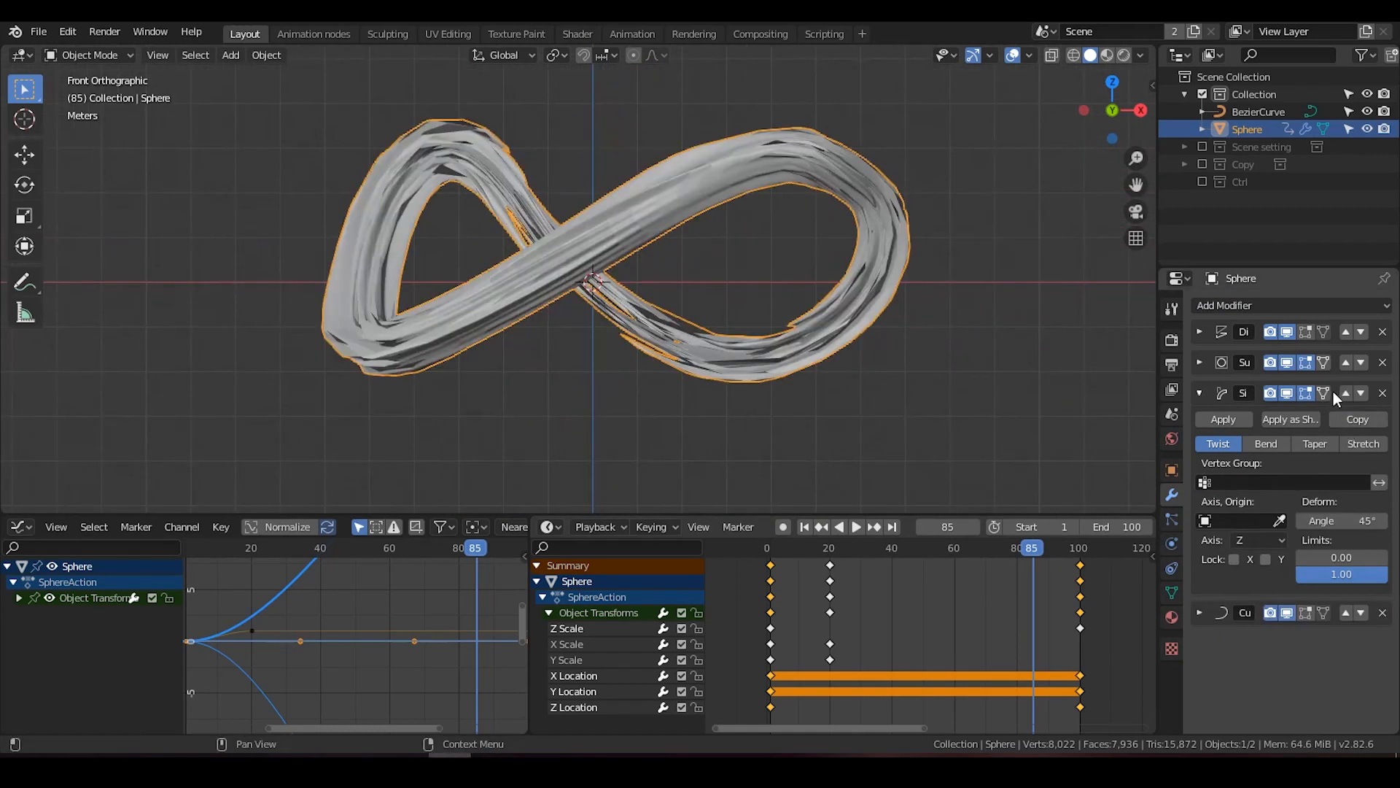
{"action": "left_click", "coordinate": [1327, 521]}
{"action": "type", "text": "1000"}
{"action": "key", "text": "Return"}
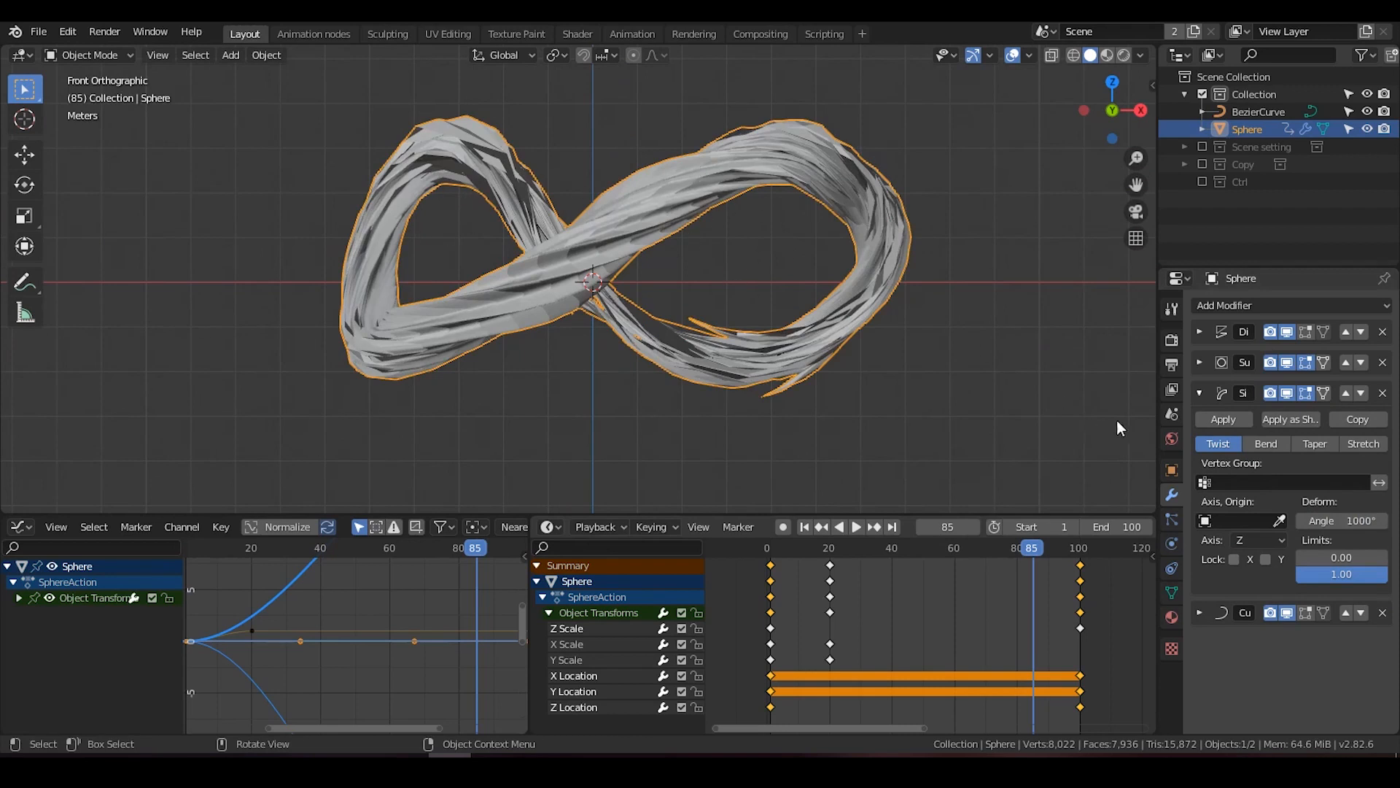
Set the Subdivision Surface modifier's viewport level to 3 and shade the sphere smooth.
{"action": "left_click", "coordinate": [1200, 393]}
{"action": "left_click", "coordinate": [1200, 362]}
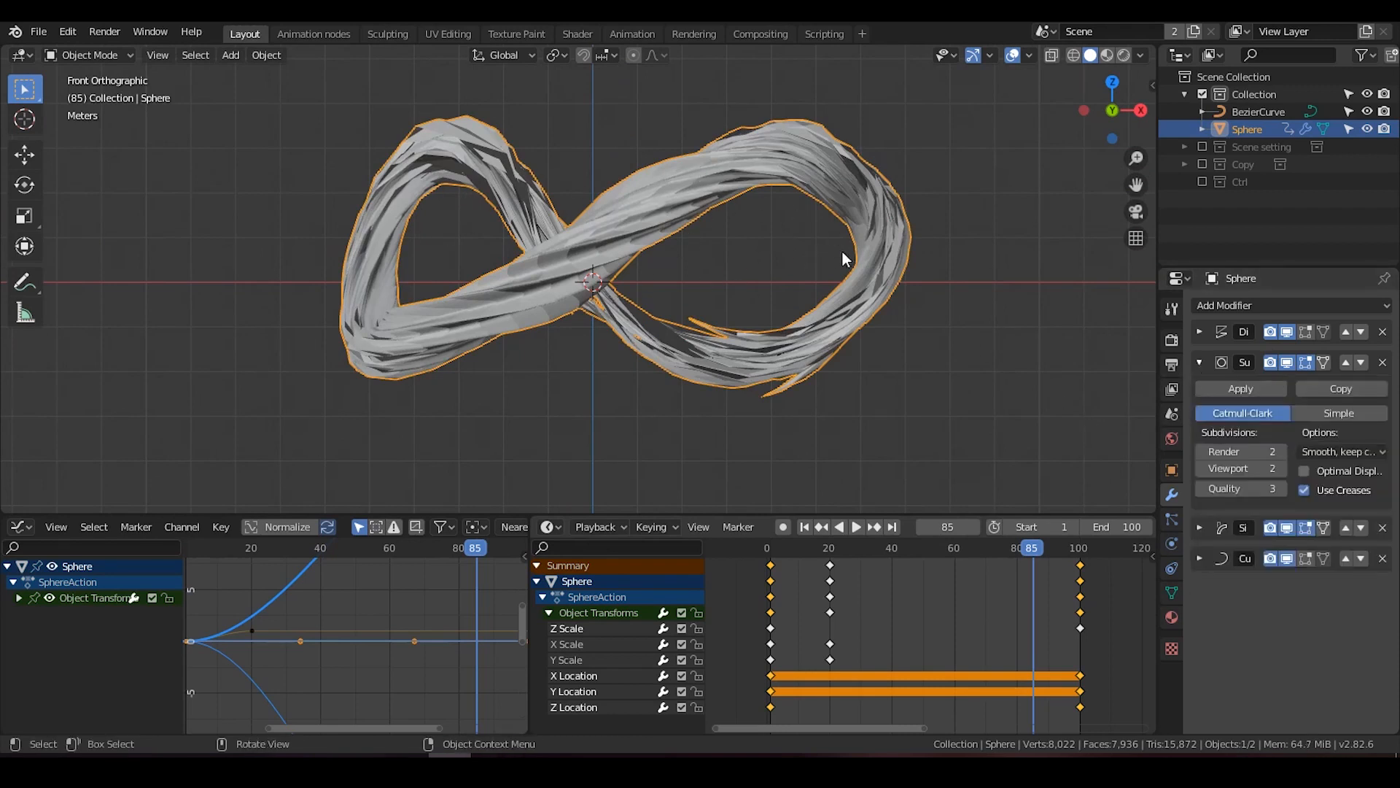
{"action": "left_click", "coordinate": [1283, 468]}
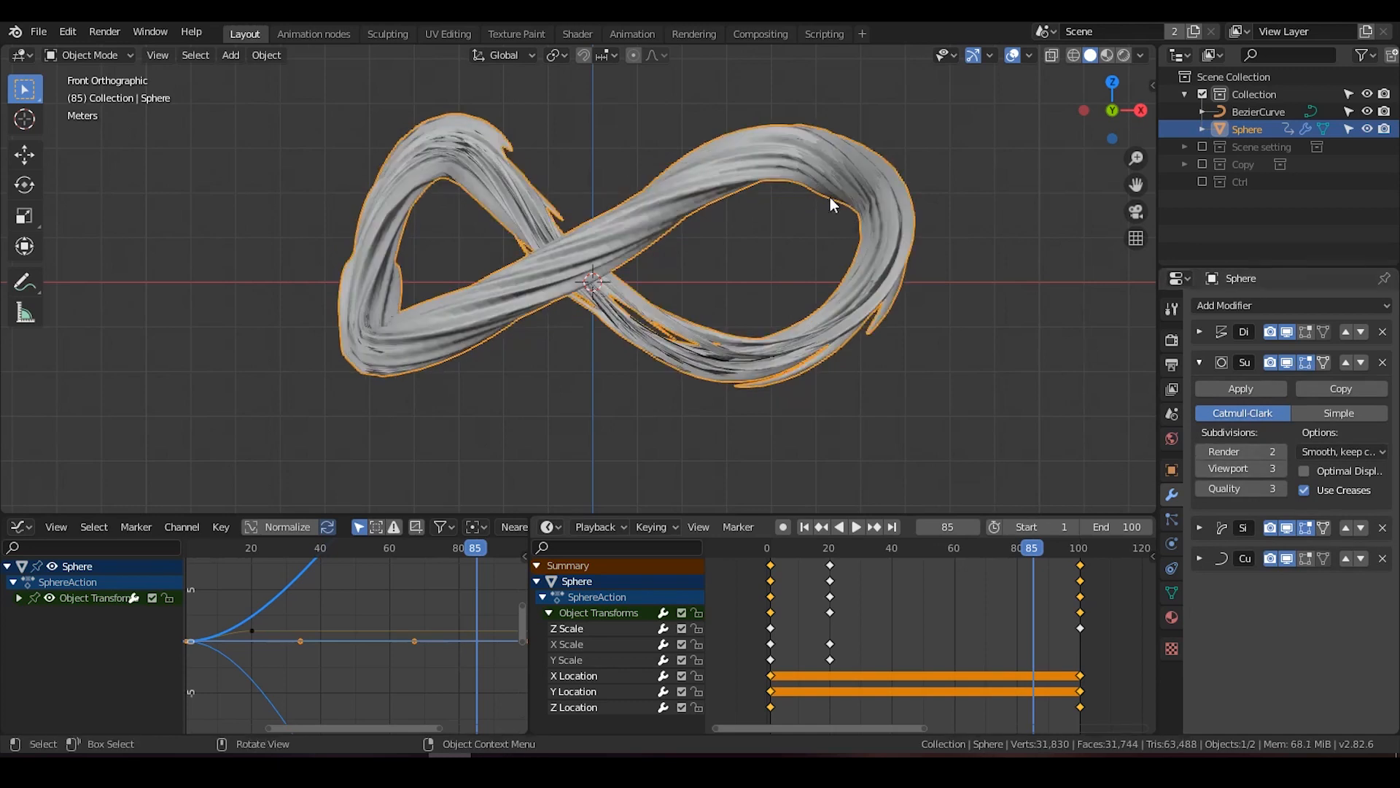
{"action": "right_click", "coordinate": [791, 178]}
{"action": "right_click", "coordinate": [759, 175]}
{"action": "left_click", "coordinate": [759, 175]}
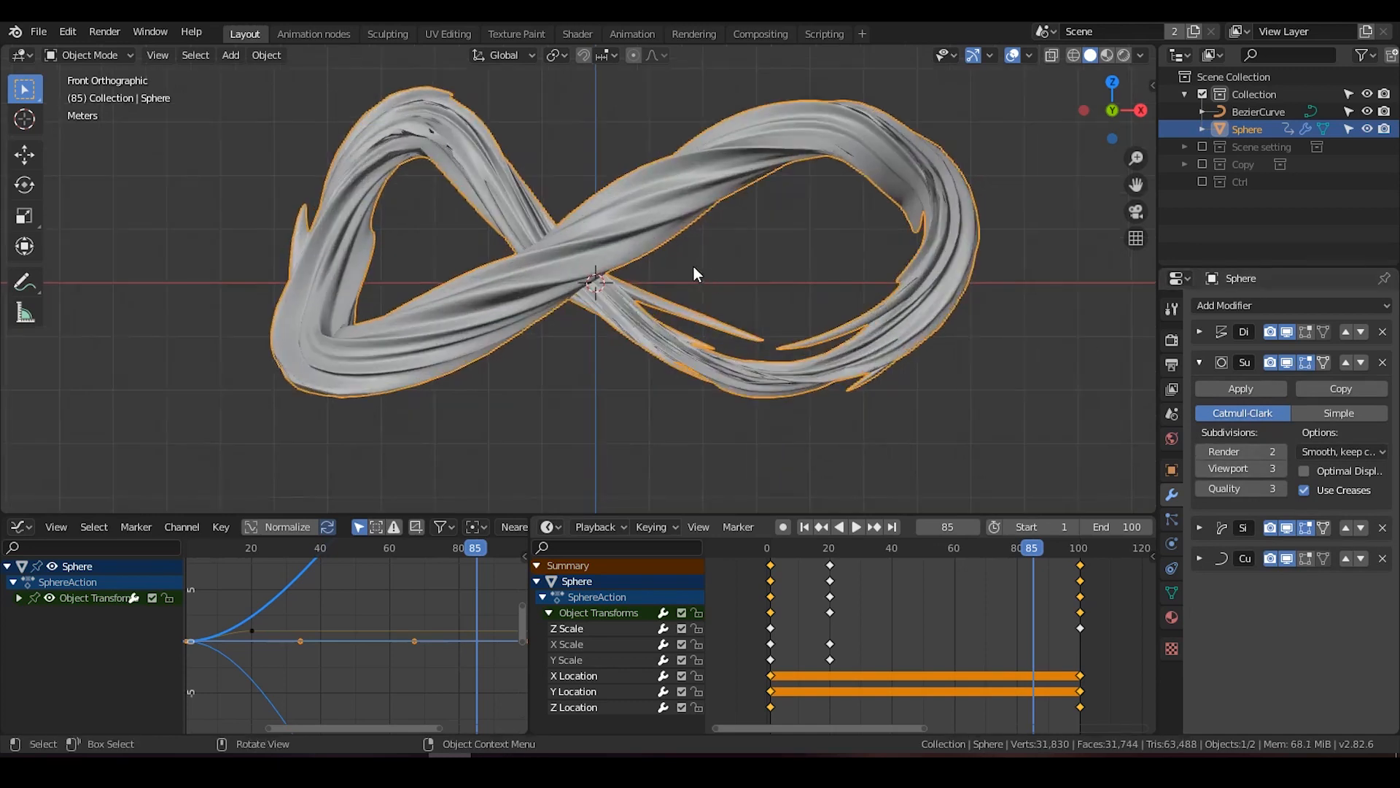
{"action": "scroll", "coordinate": [675, 270], "scroll_direction": "down", "scroll_amount": 1}
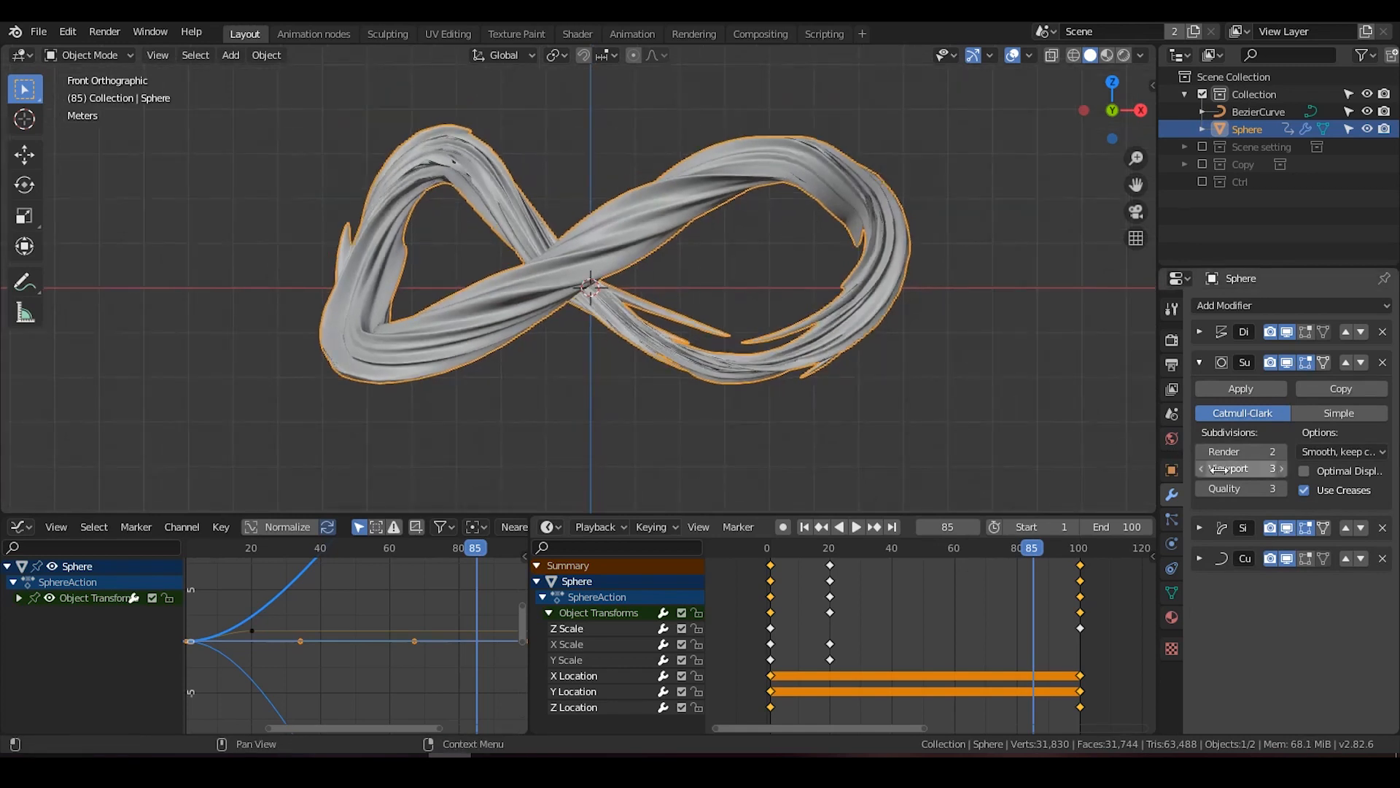
Play back the animation twice from frame 1 to examine the twisted sphere's motion along the curve.
{"action": "left_click", "coordinate": [805, 526]}
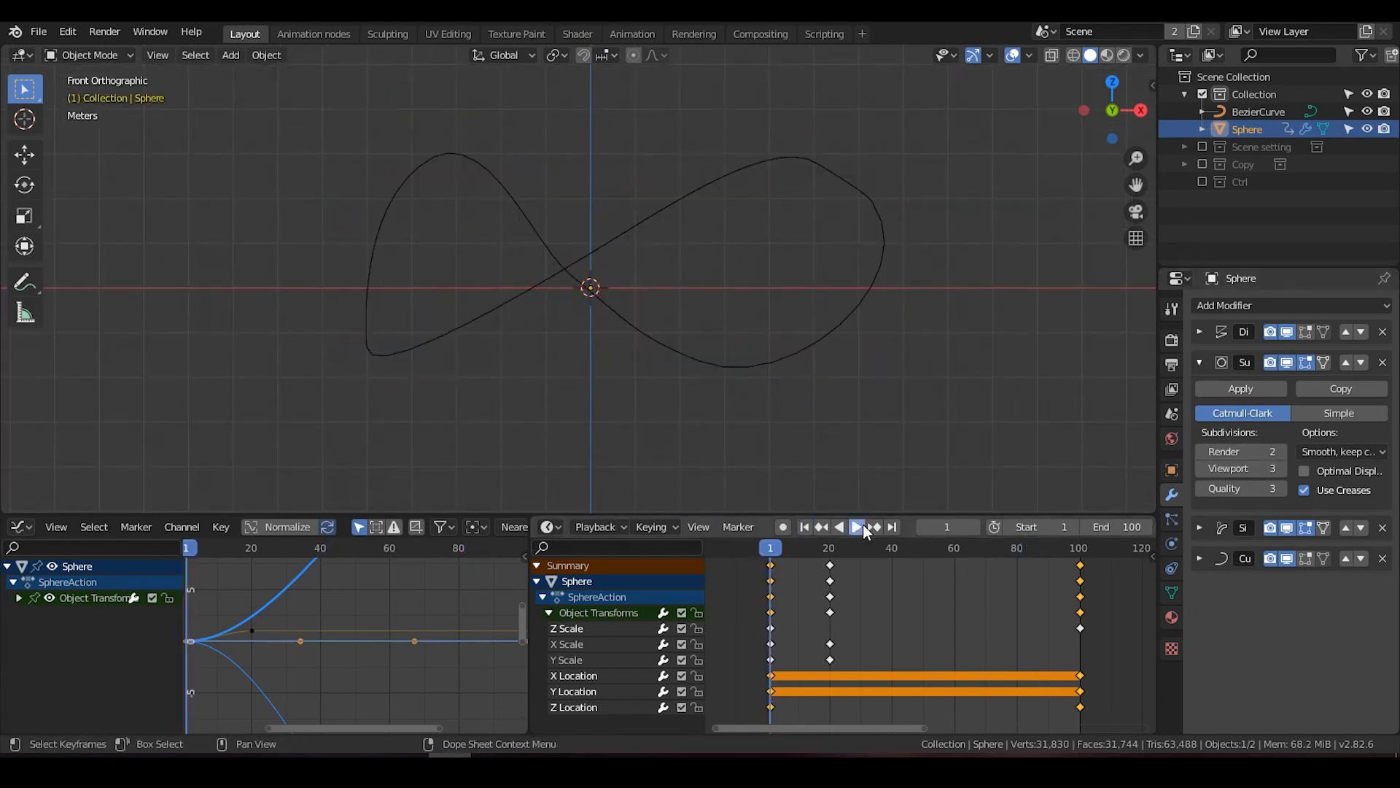
{"action": "left_click", "coordinate": [859, 527]}
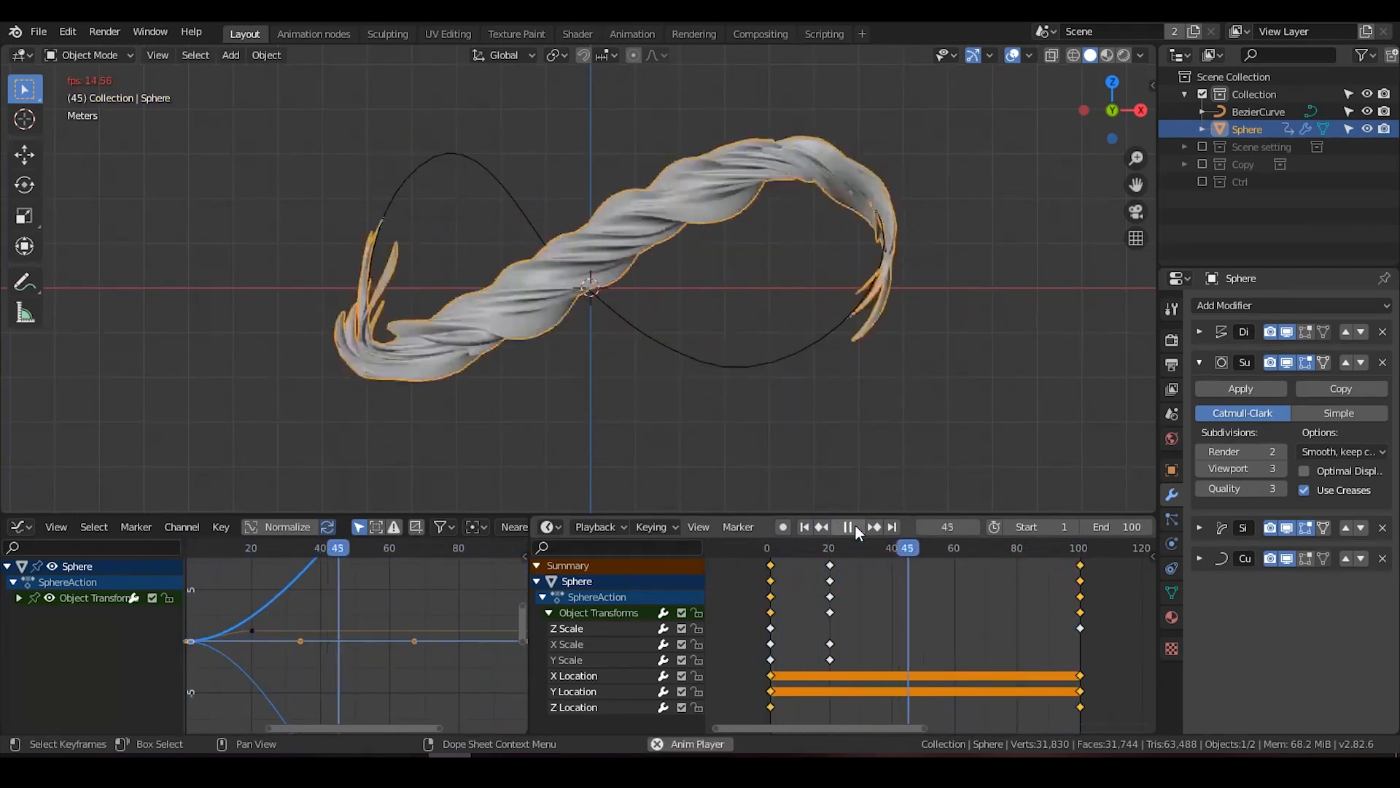
{"action": "left_click", "coordinate": [853, 526]}
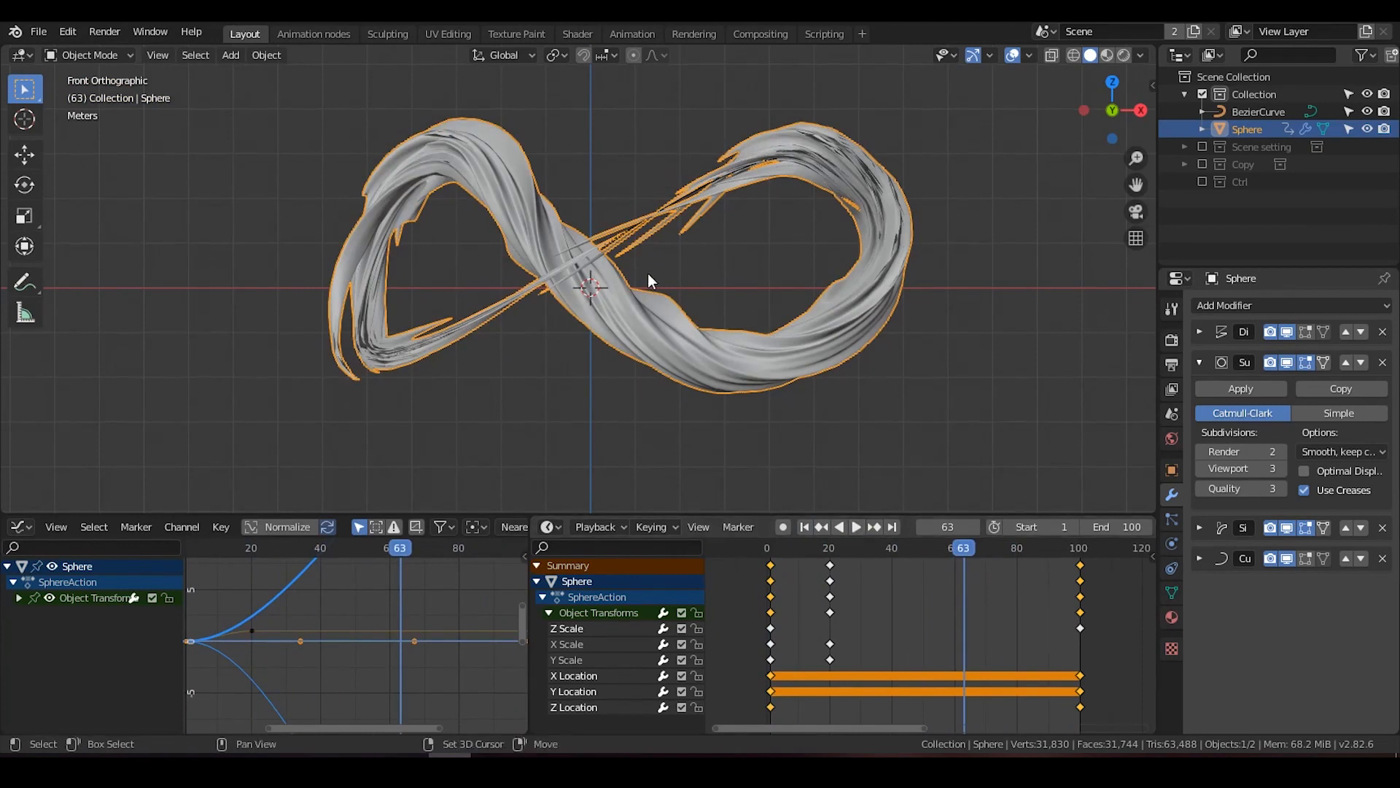
{"action": "middle_click_drag", "start_coordinate": [649, 274], "coordinate": [705, 257], "text": "shift"}
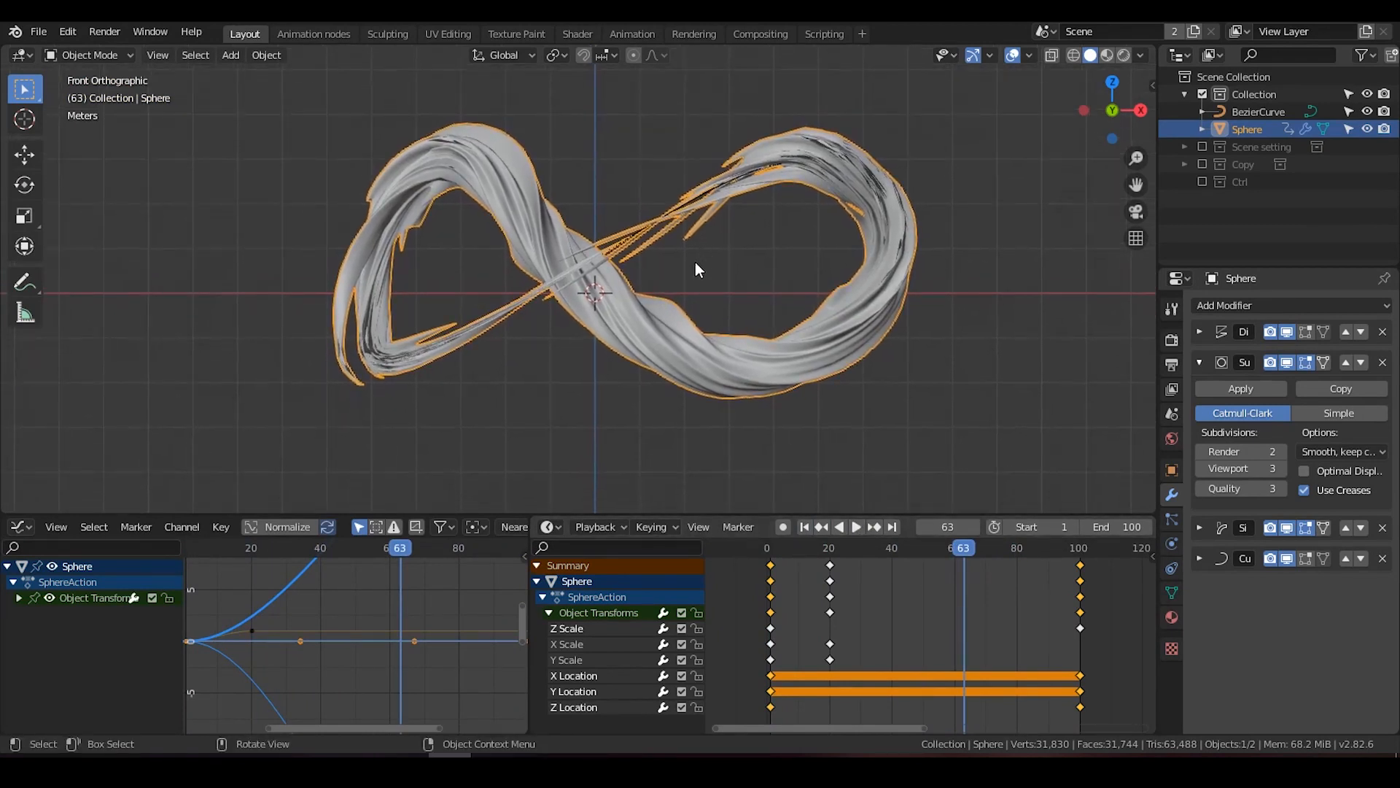
{"action": "left_click", "coordinate": [807, 527]}
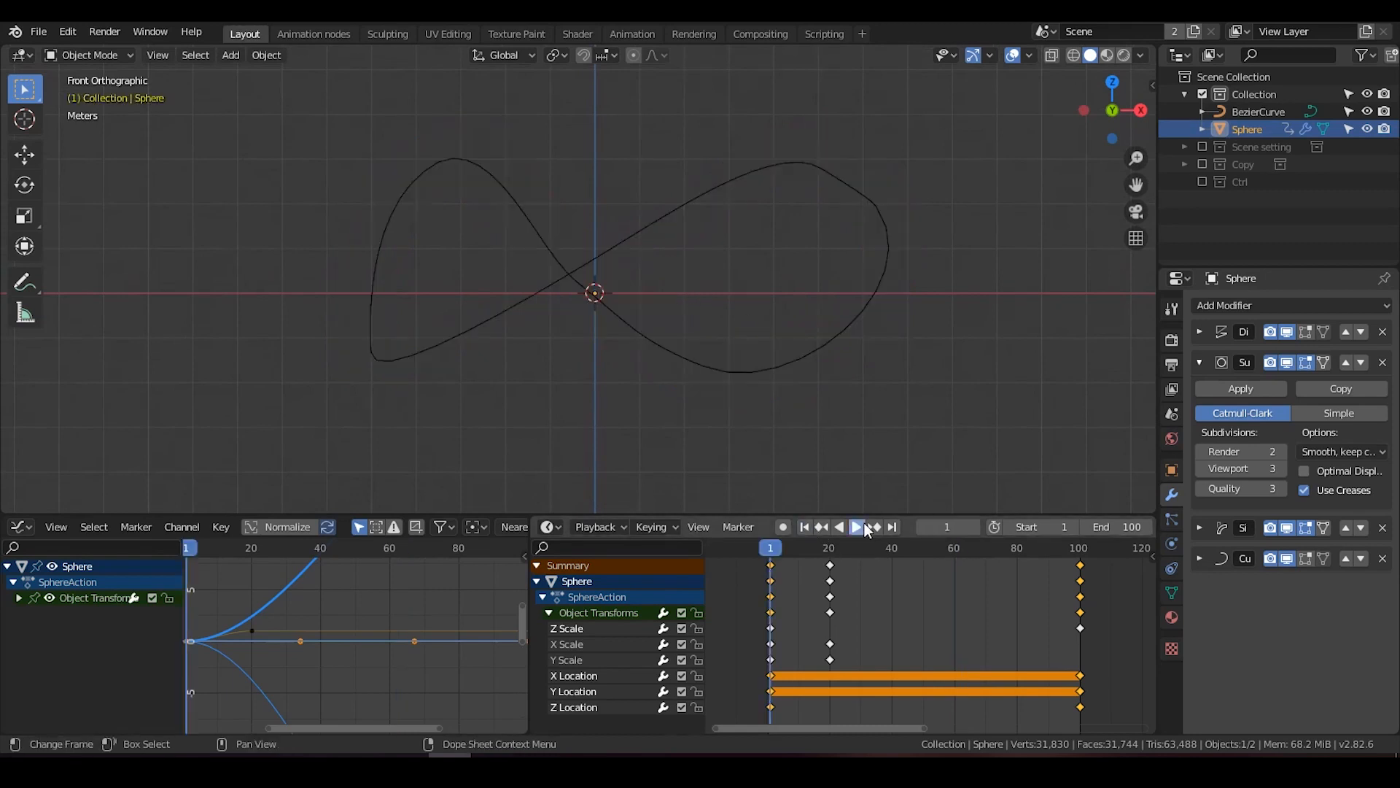
{"action": "left_click", "coordinate": [856, 527]}
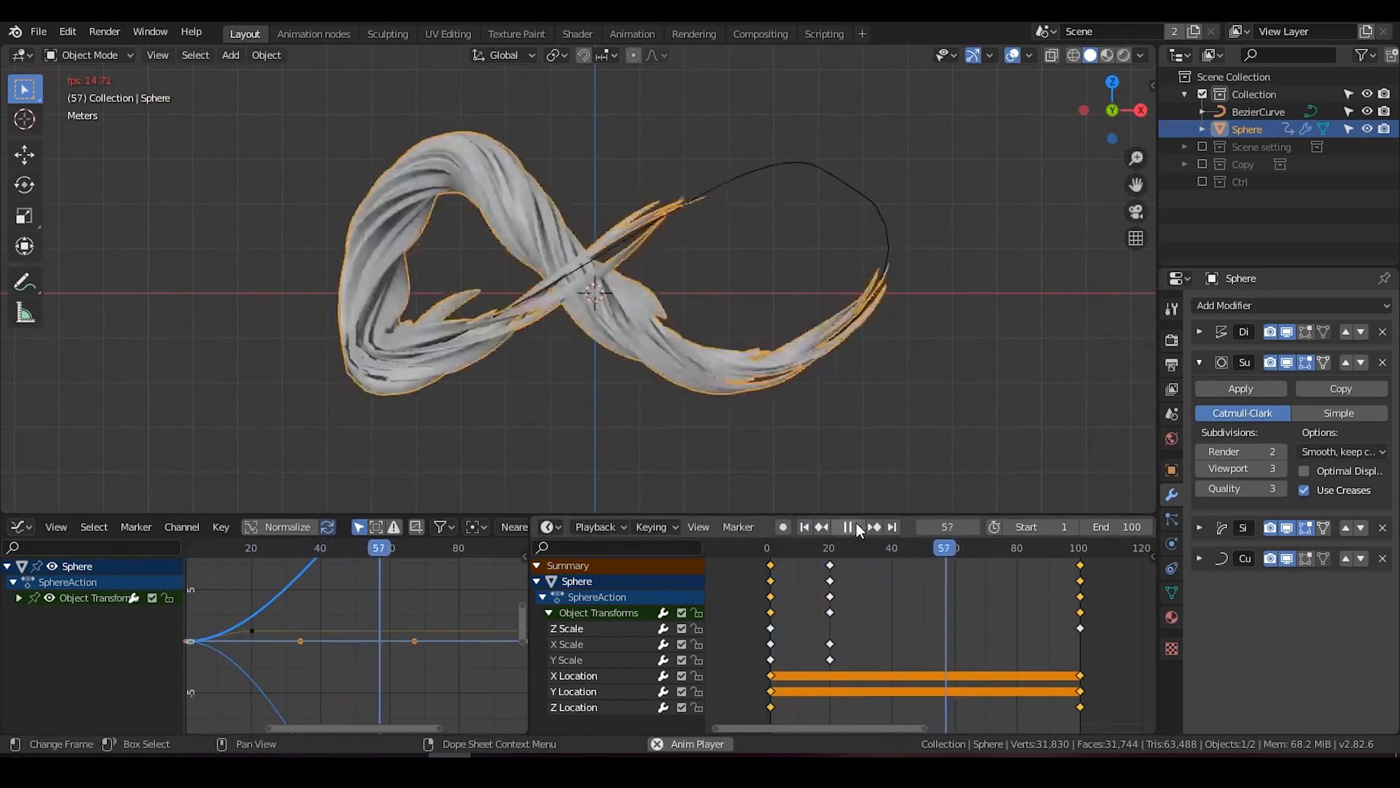
{"action": "key", "text": "space"}
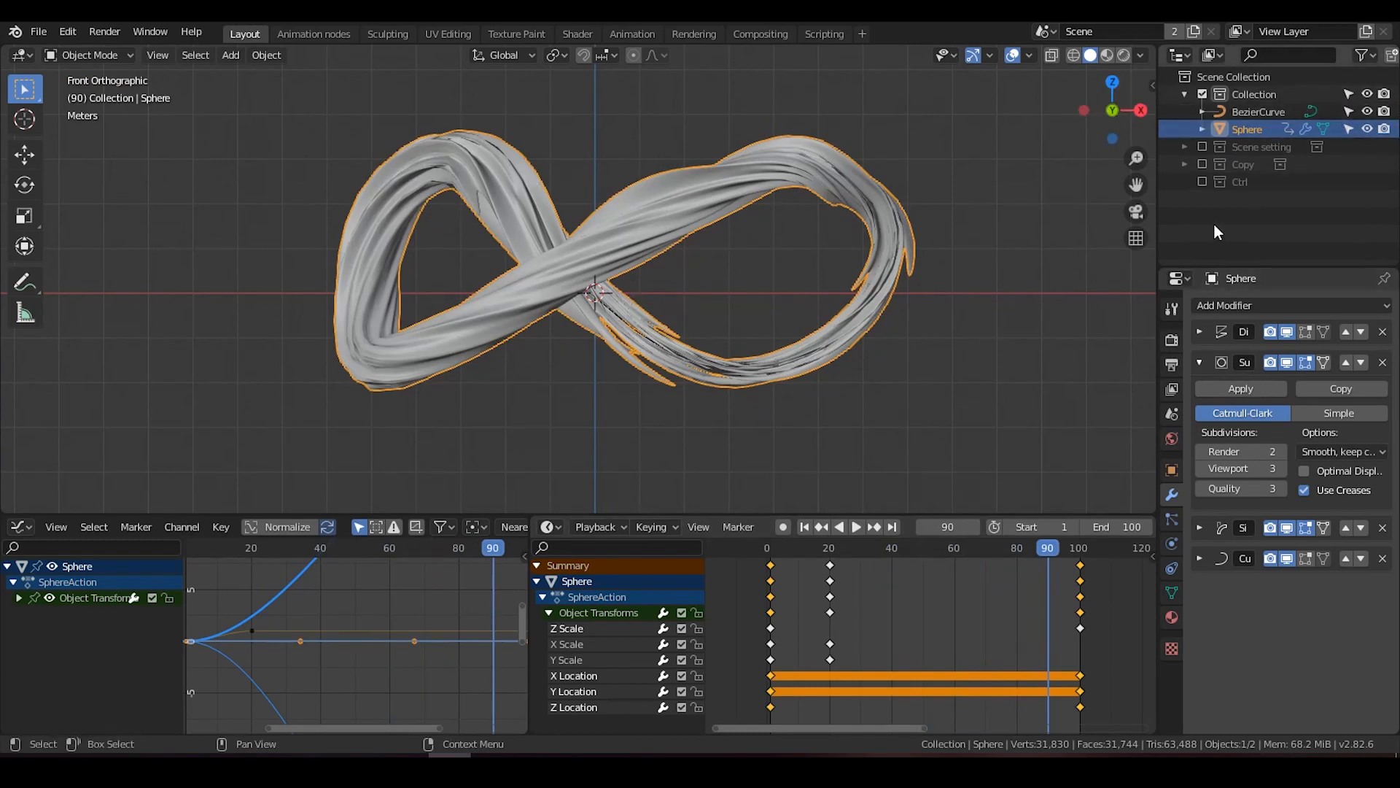
Turn off the viewport display of the Curve and Subdivision Surface modifiers, and go to frame 8.
{"action": "left_click", "coordinate": [1287, 558]}
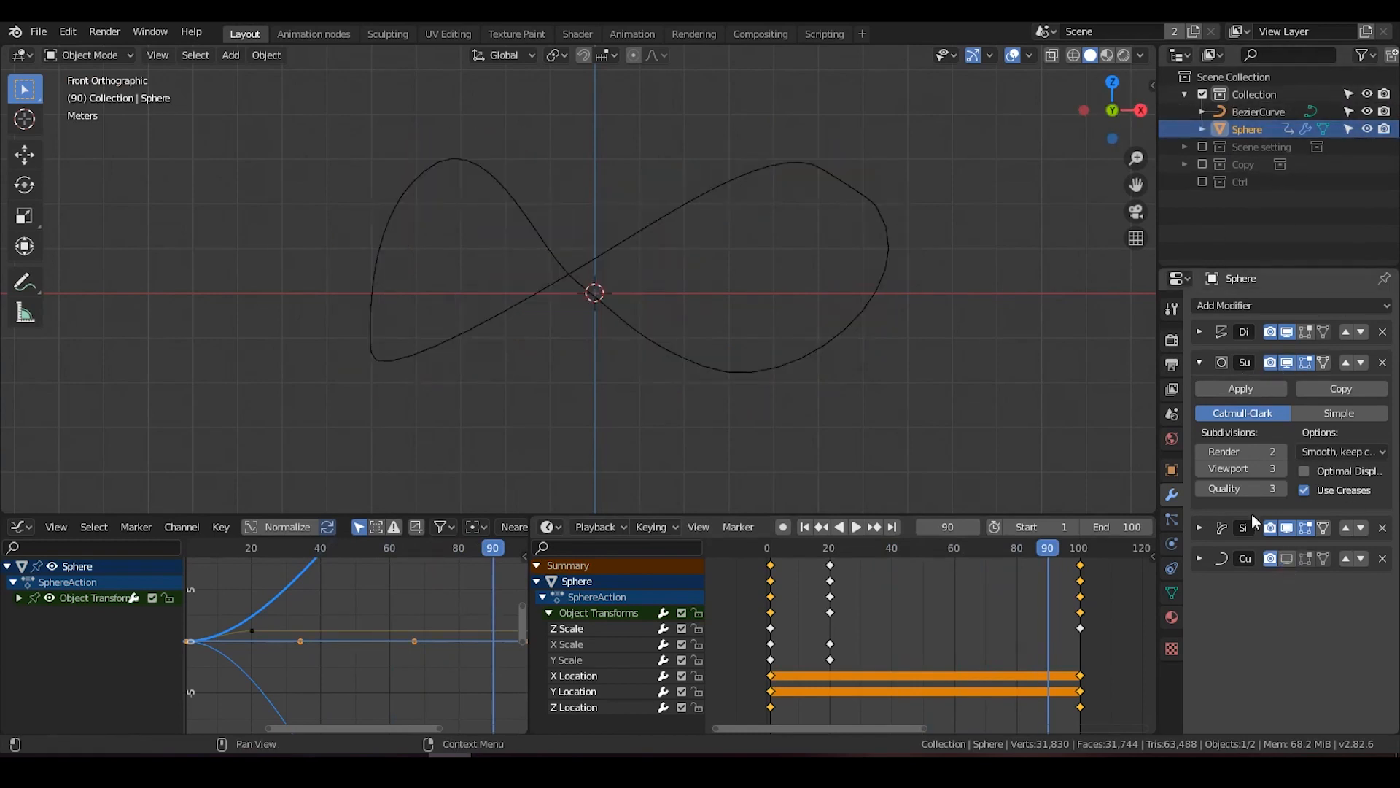
{"action": "left_click_drag", "start_coordinate": [1048, 547], "coordinate": [933, 547]}
{"action": "scroll", "coordinate": [664, 357], "scroll_direction": "up", "scroll_amount": 4}
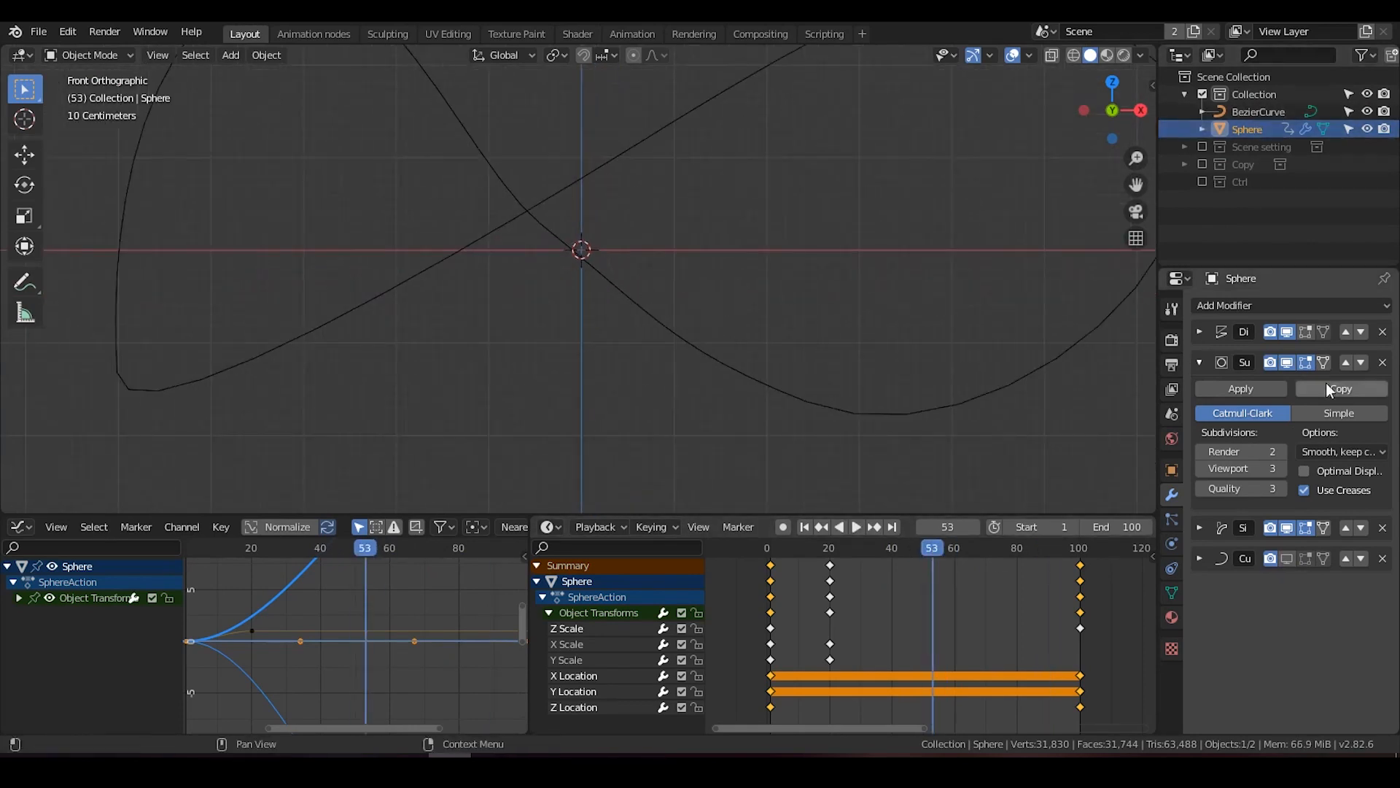
{"action": "left_click", "coordinate": [1285, 362]}
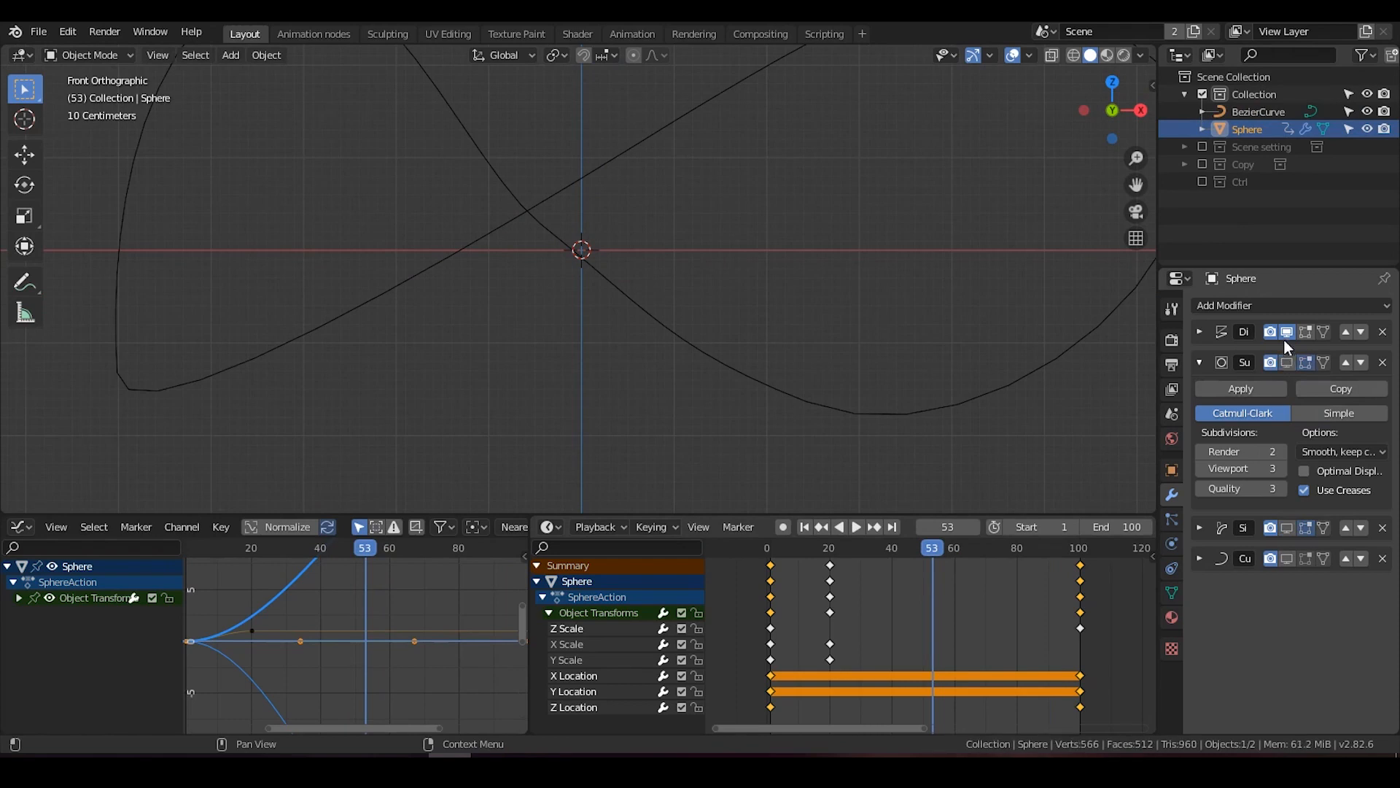
{"action": "left_click", "coordinate": [1172, 470]}
{"action": "left_click_drag", "start_coordinate": [783, 555], "coordinate": [792, 548]}
Edit the sphere's mesh in edge selection mode and select one horizontal edge loop near its top and one near its bottom.
{"action": "key", "text": "Tab"}
{"action": "key", "text": "KP_Decimal"}
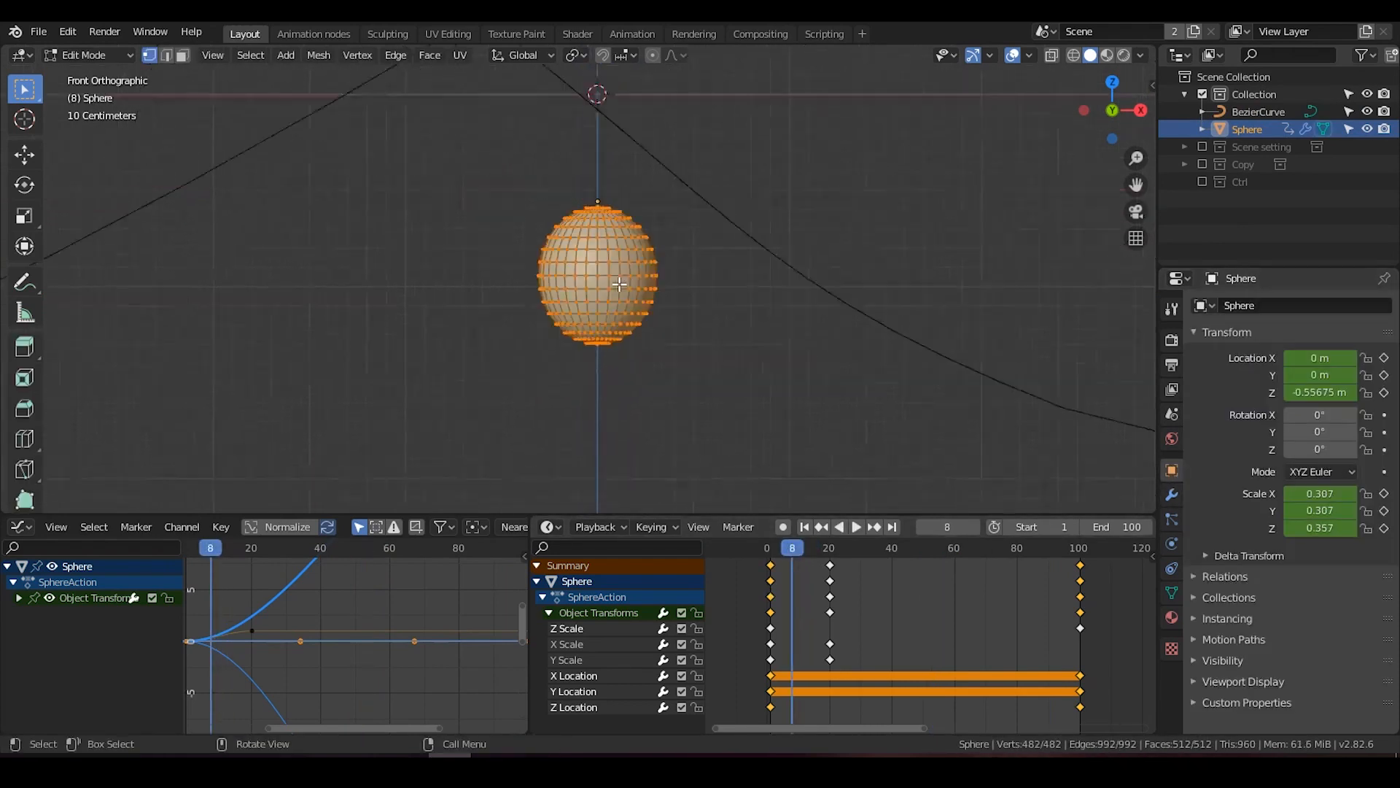
{"action": "key", "text": "2"}
{"action": "scroll", "coordinate": [594, 181], "scroll_direction": "up", "scroll_amount": 3}
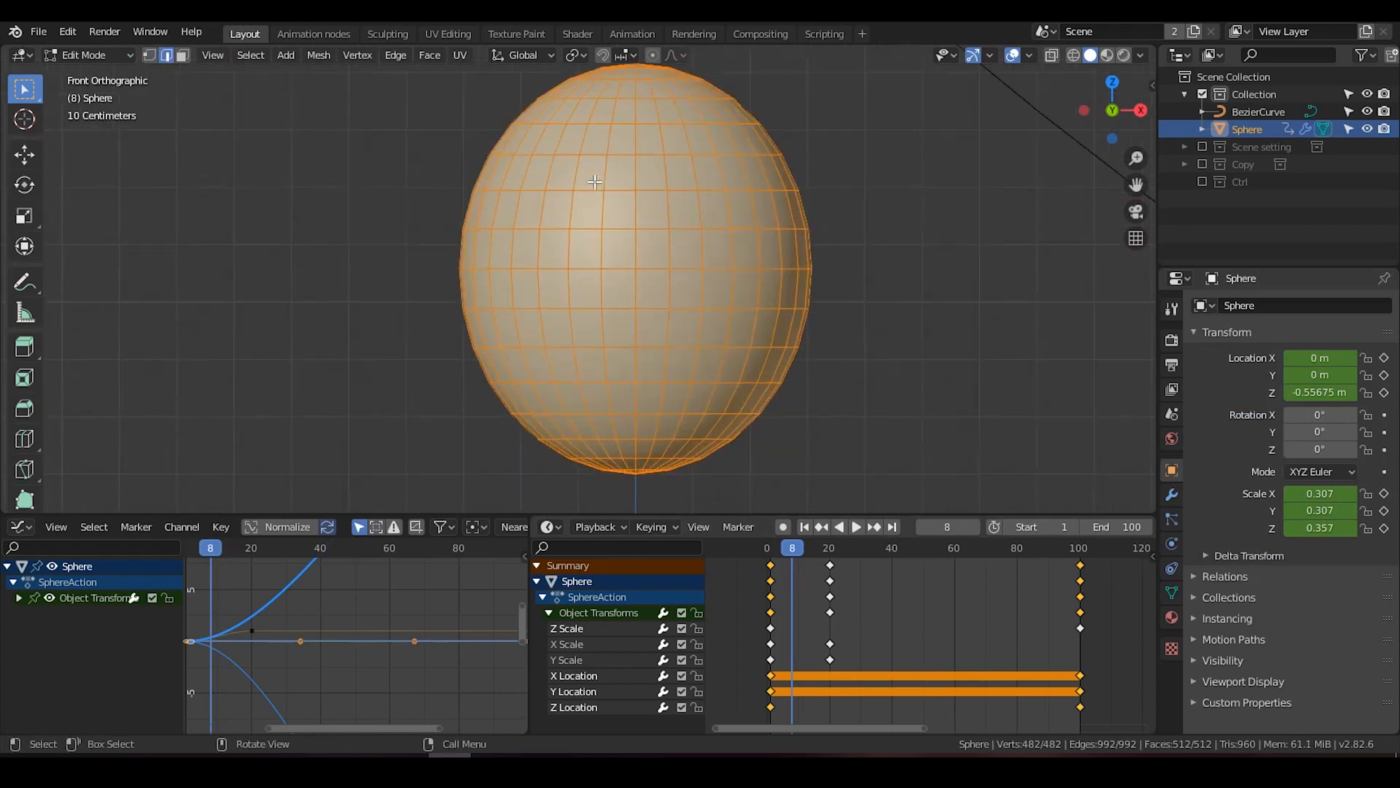
{"action": "left_click", "coordinate": [609, 99], "text": "alt"}
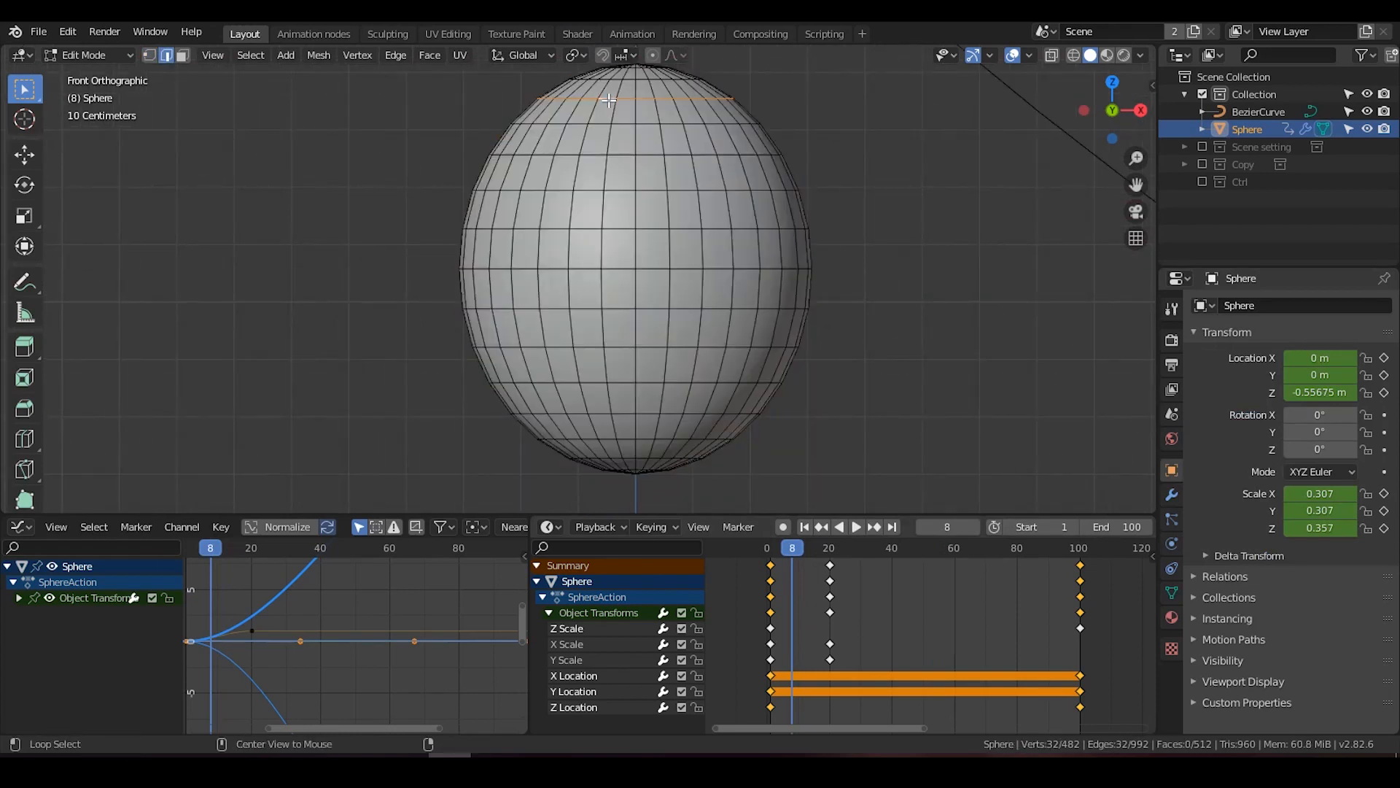
{"action": "left_click", "coordinate": [600, 415], "text": "alt+shift"}
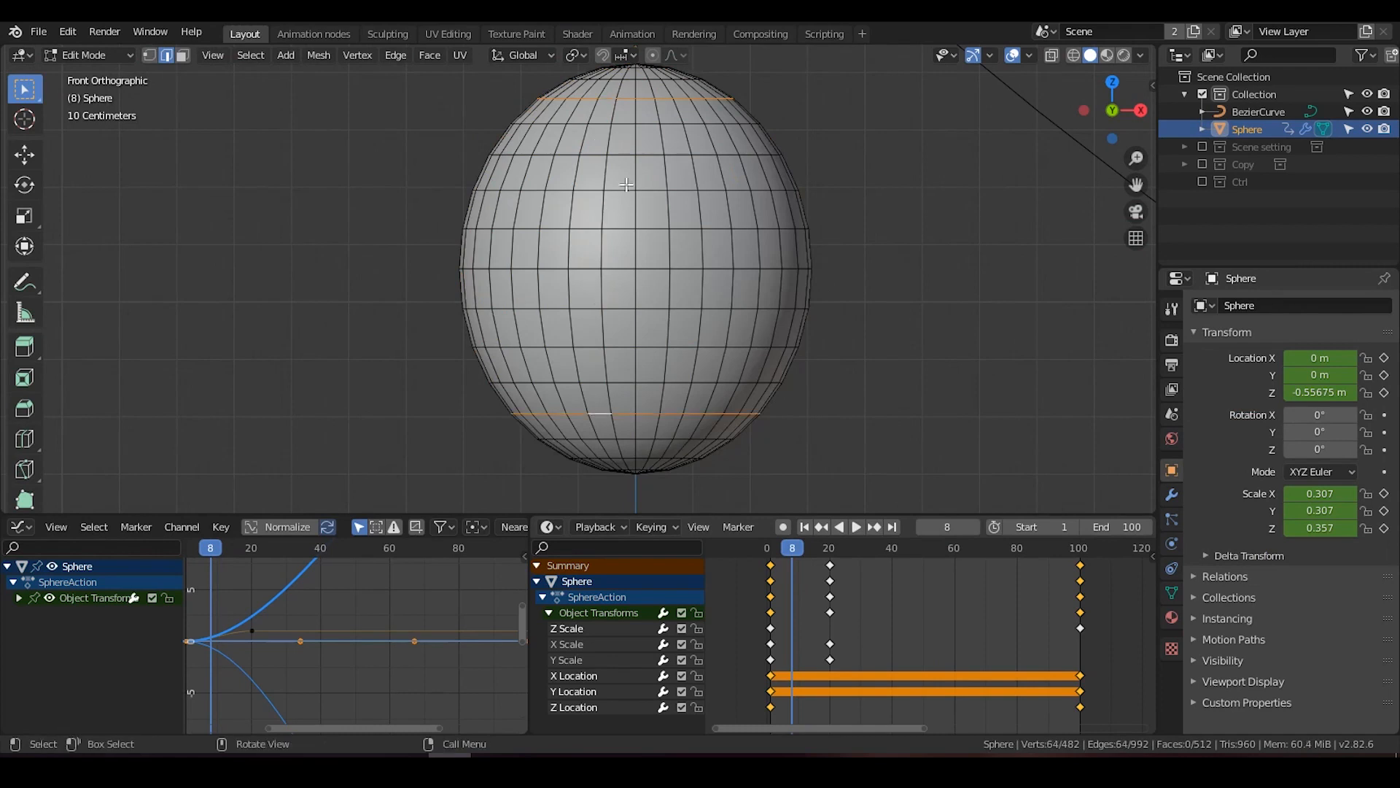
Enable smooth proportional editing and reduce its size to 0.10 during a trial X and Y scale of the two selected edge loops.
{"action": "middle_click_drag", "start_coordinate": [627, 185], "coordinate": [607, 194], "text": "shift"}
{"action": "scroll", "coordinate": [653, 245], "scroll_direction": "down", "scroll_amount": 1}
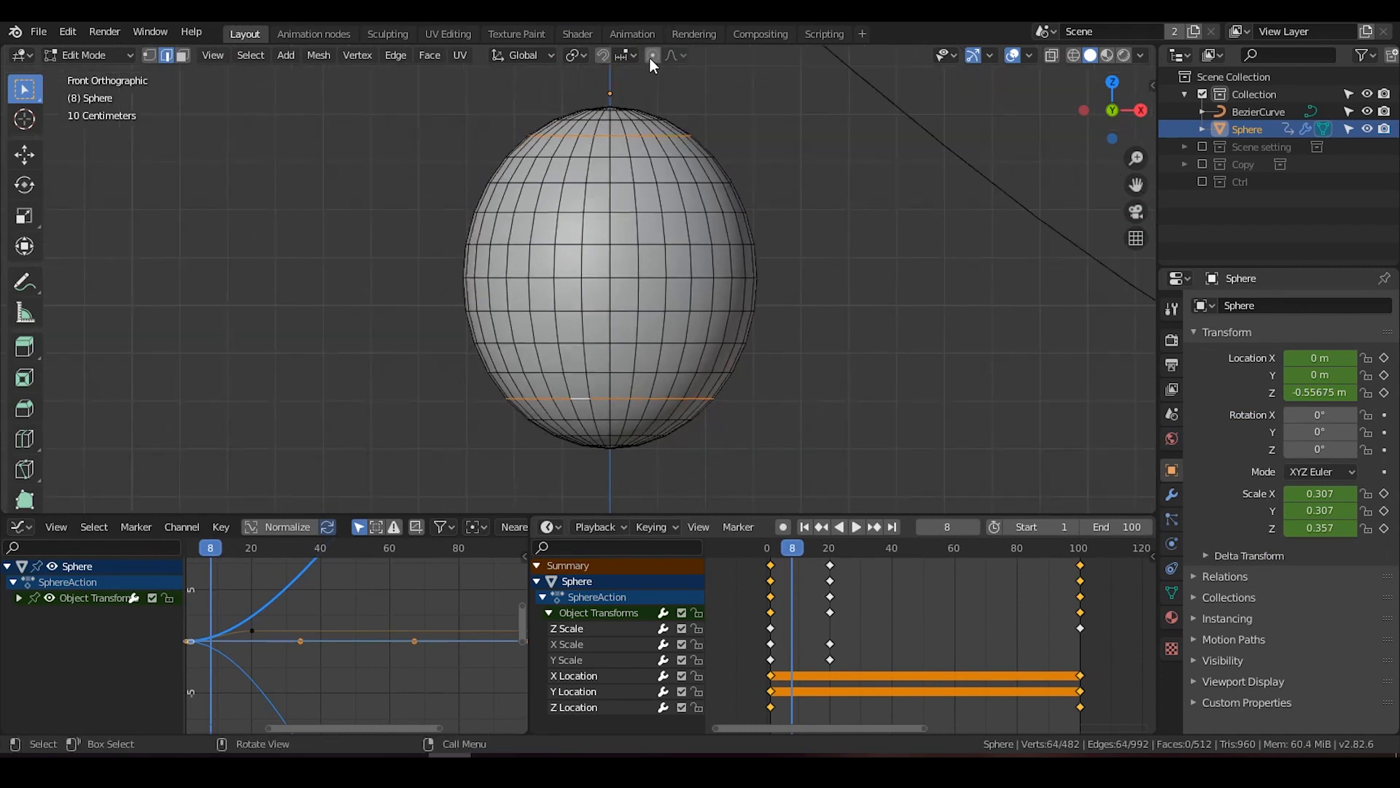
{"action": "key", "text": "s"}
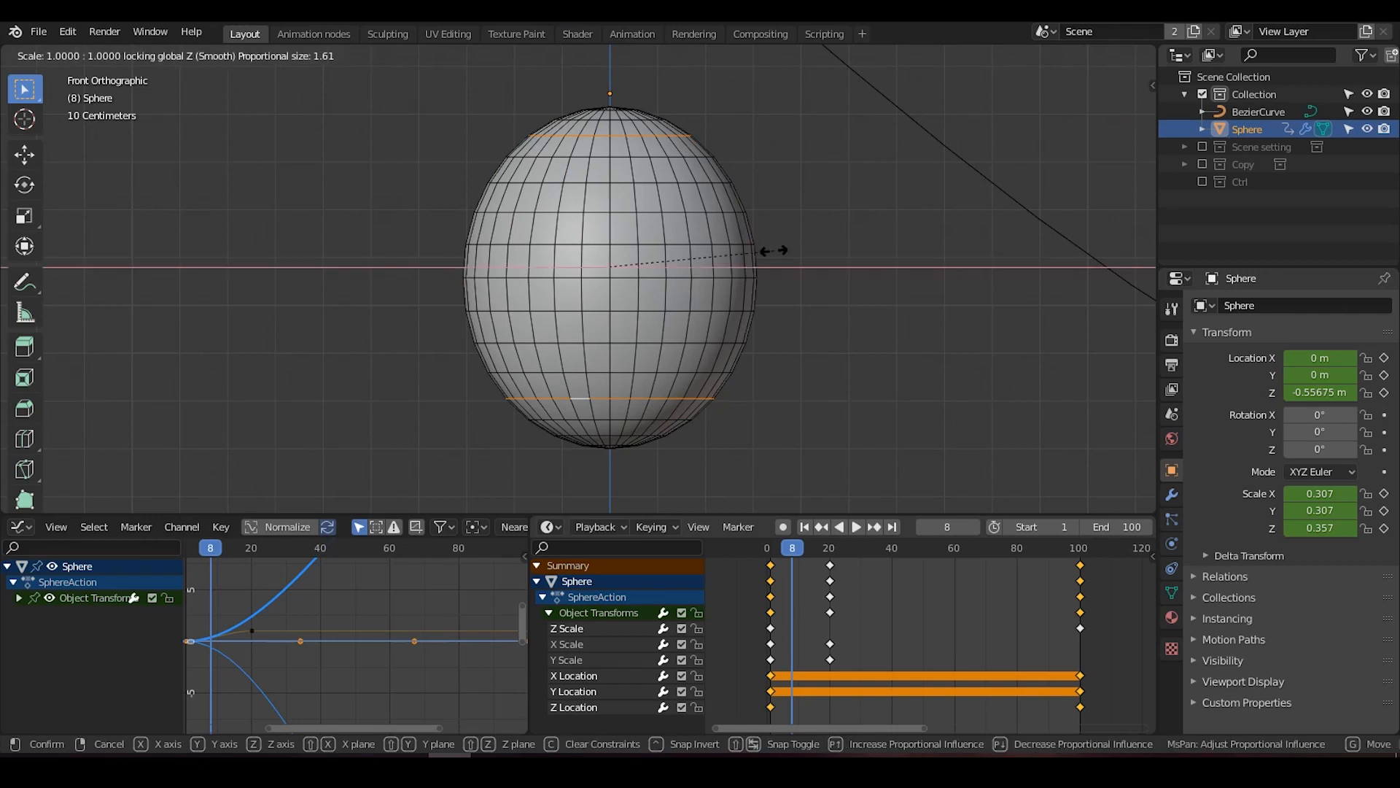
{"action": "right_click", "coordinate": [791, 232]}
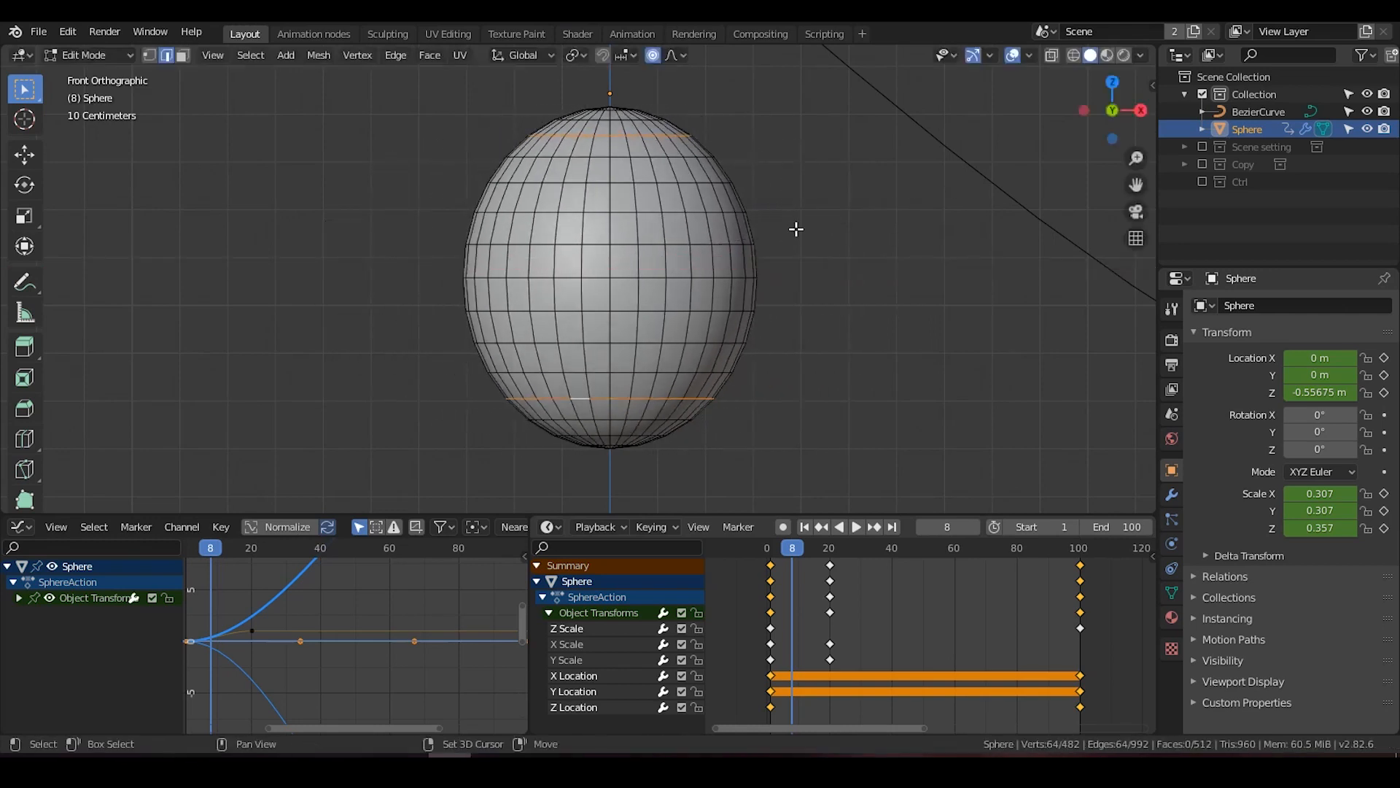
{"action": "key", "text": "s"}
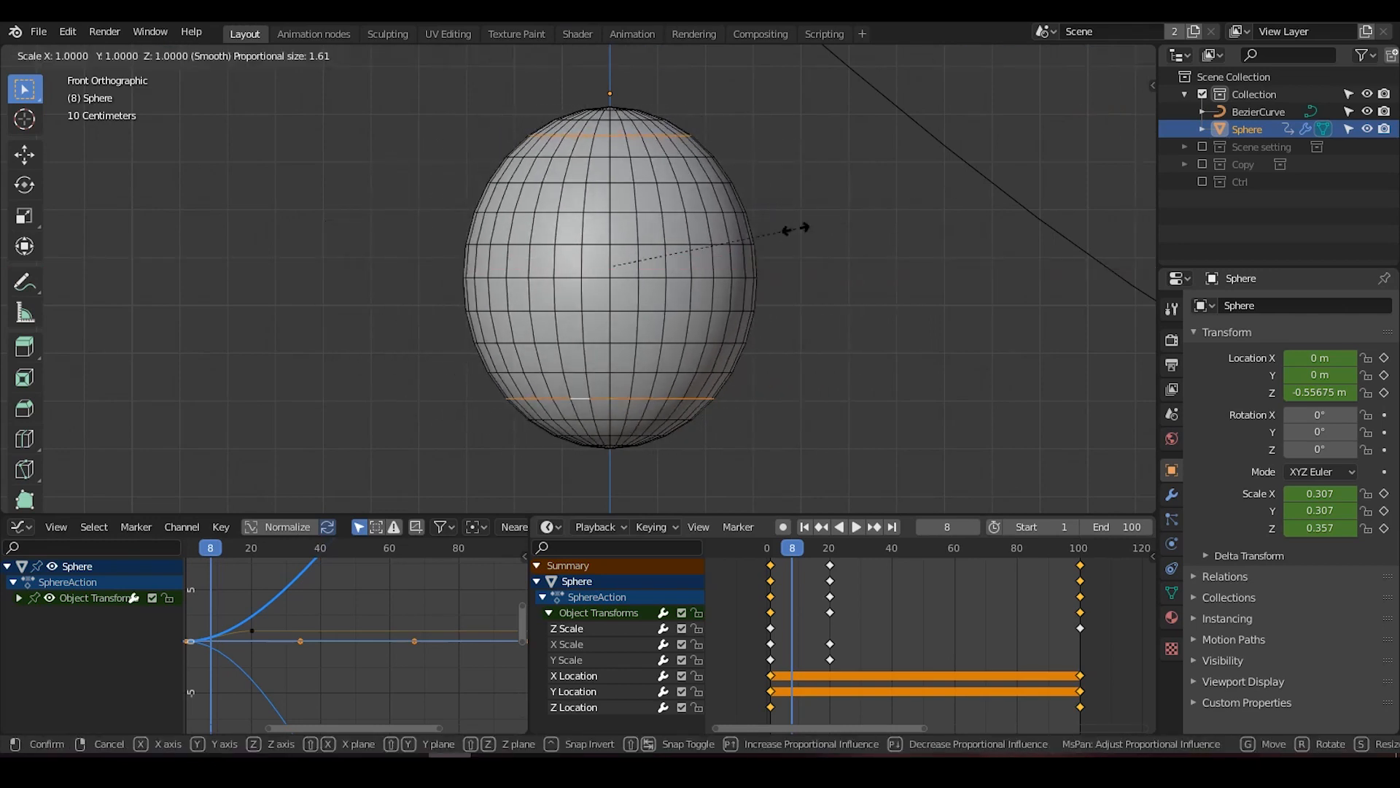
{"action": "key", "text": "shift+z"}
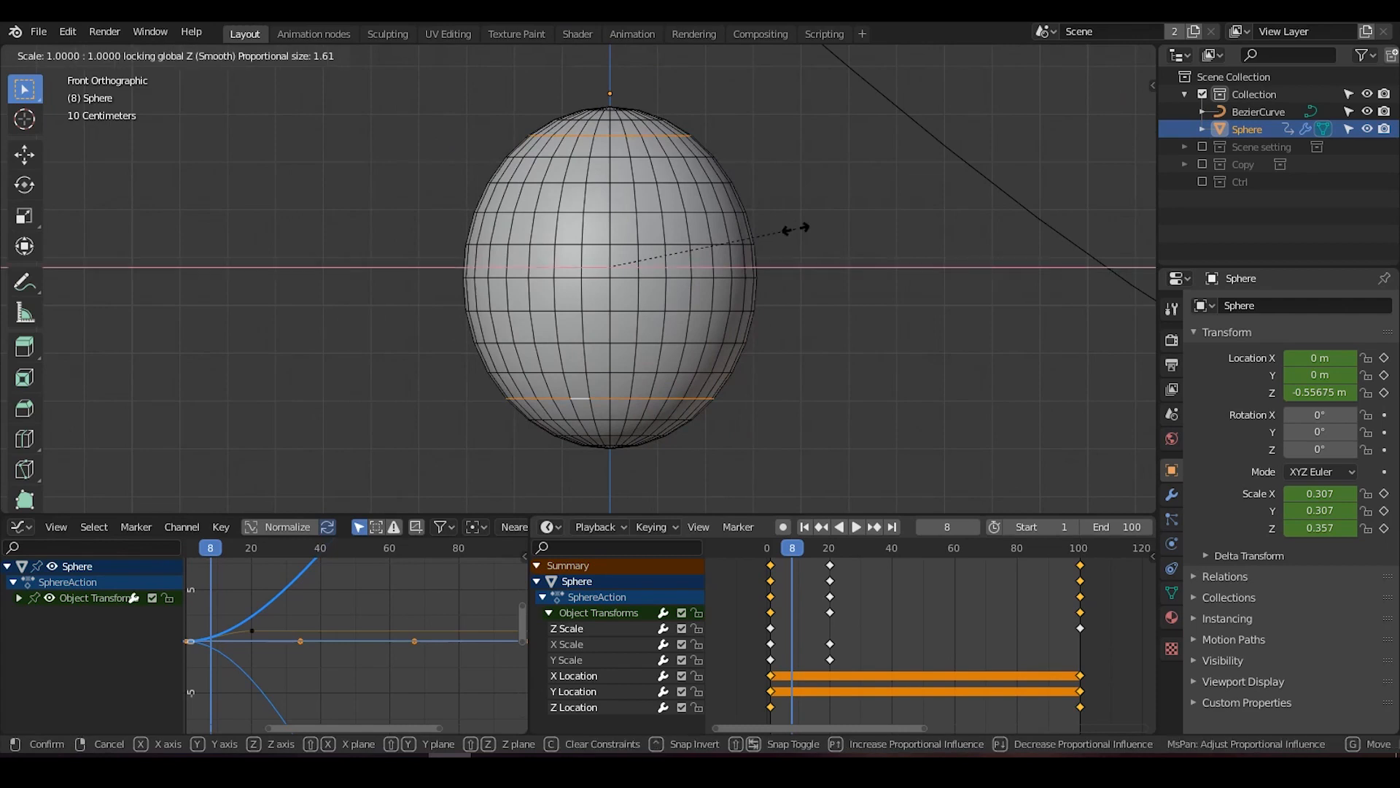
{"action": "scroll", "coordinate": [846, 222], "scroll_direction": "up", "scroll_amount": 15}
{"action": "scroll", "coordinate": [868, 219], "scroll_direction": "up", "scroll_amount": 12}
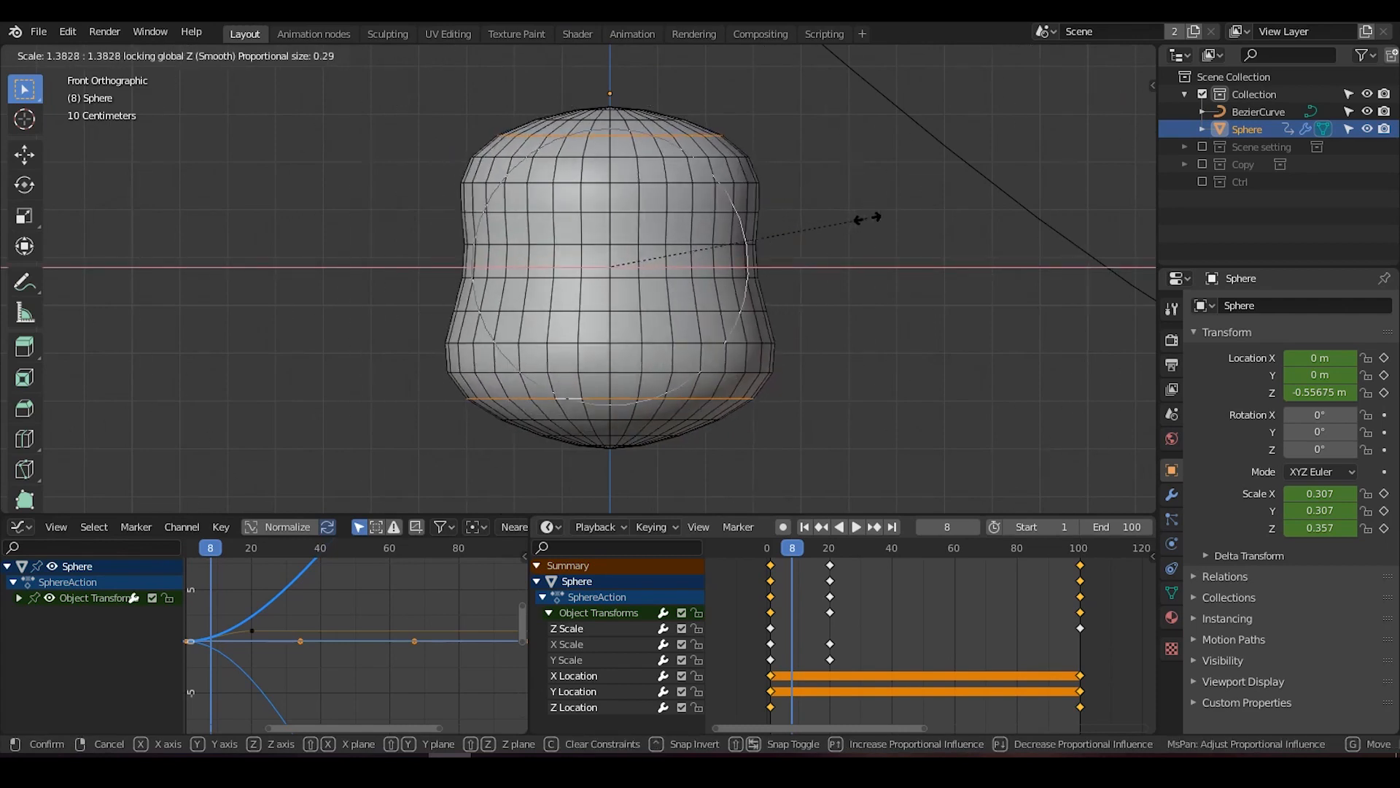
{"action": "scroll", "coordinate": [1001, 191], "scroll_direction": "up", "scroll_amount": 2}
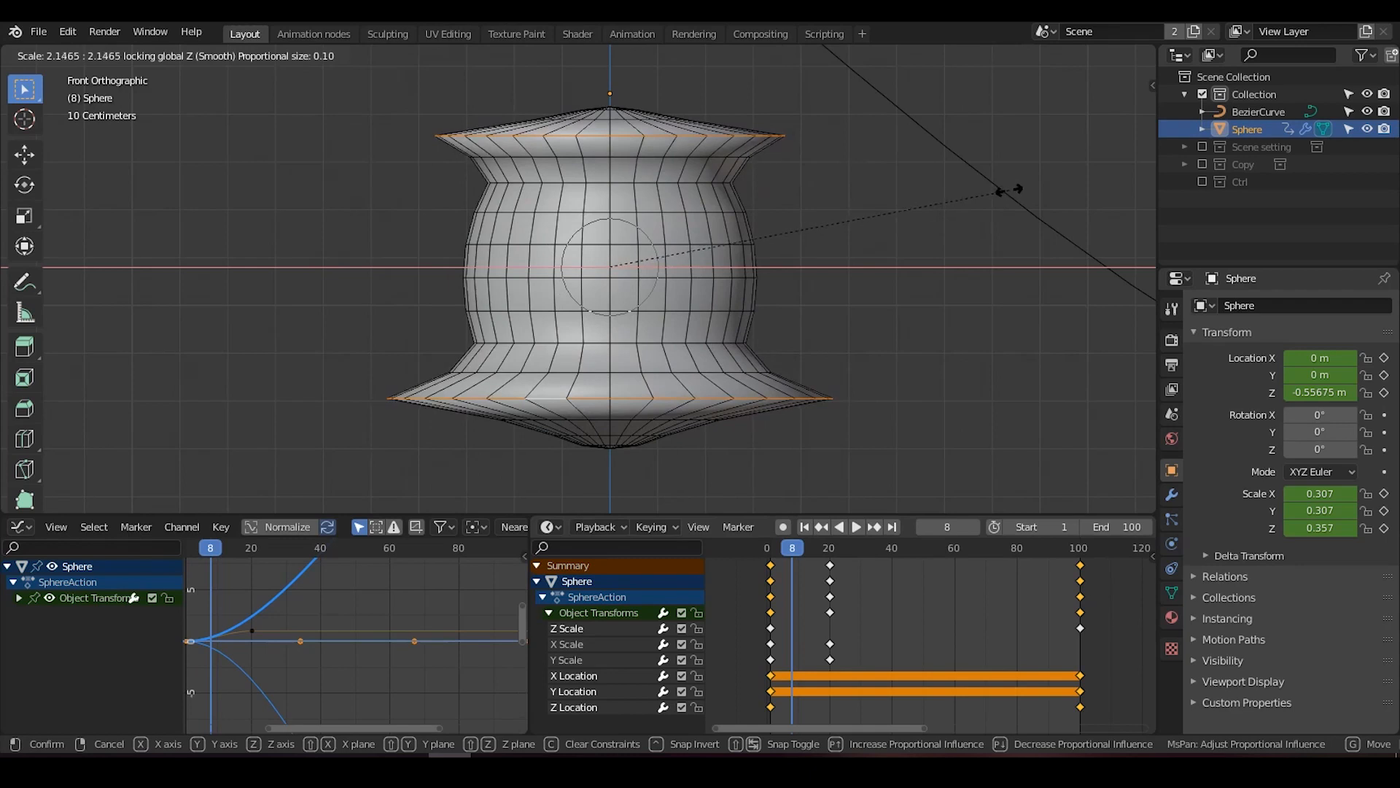
{"action": "right_click", "coordinate": [1009, 191]}
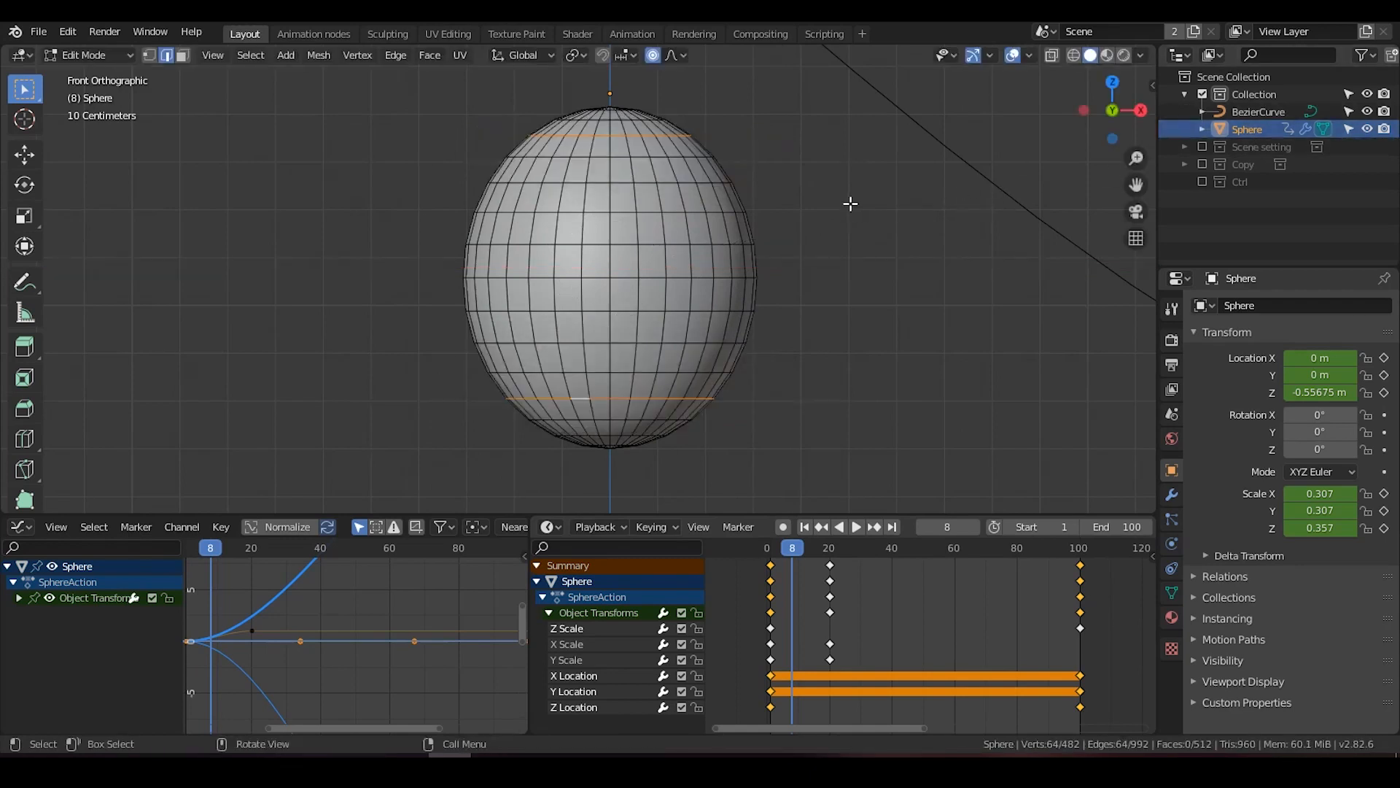
{"action": "key", "text": "Tab"}
{"action": "key", "text": "shift+d"}
{"action": "right_click", "coordinate": [779, 196]}
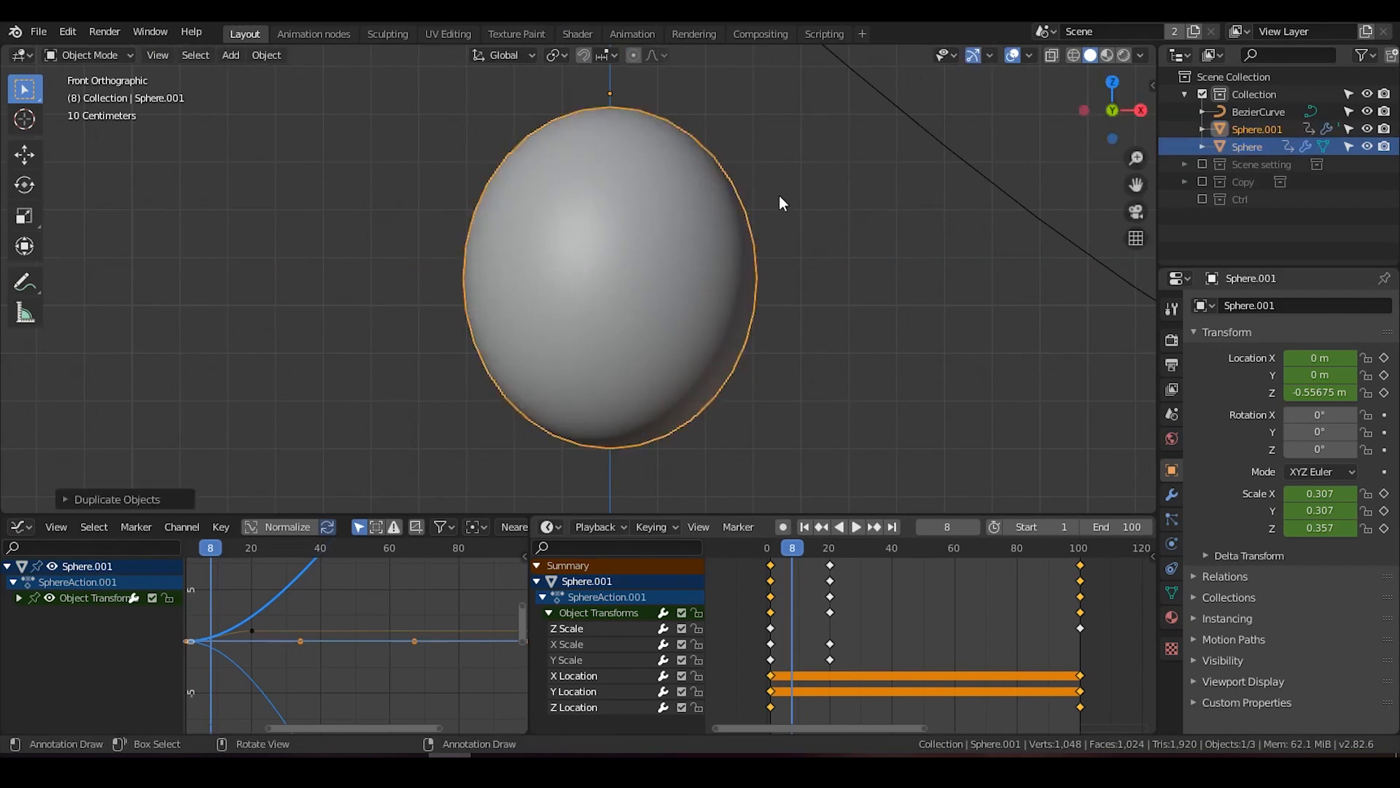
{"action": "right_click", "coordinate": [1228, 133]}
{"action": "left_click", "coordinate": [1243, 176]}
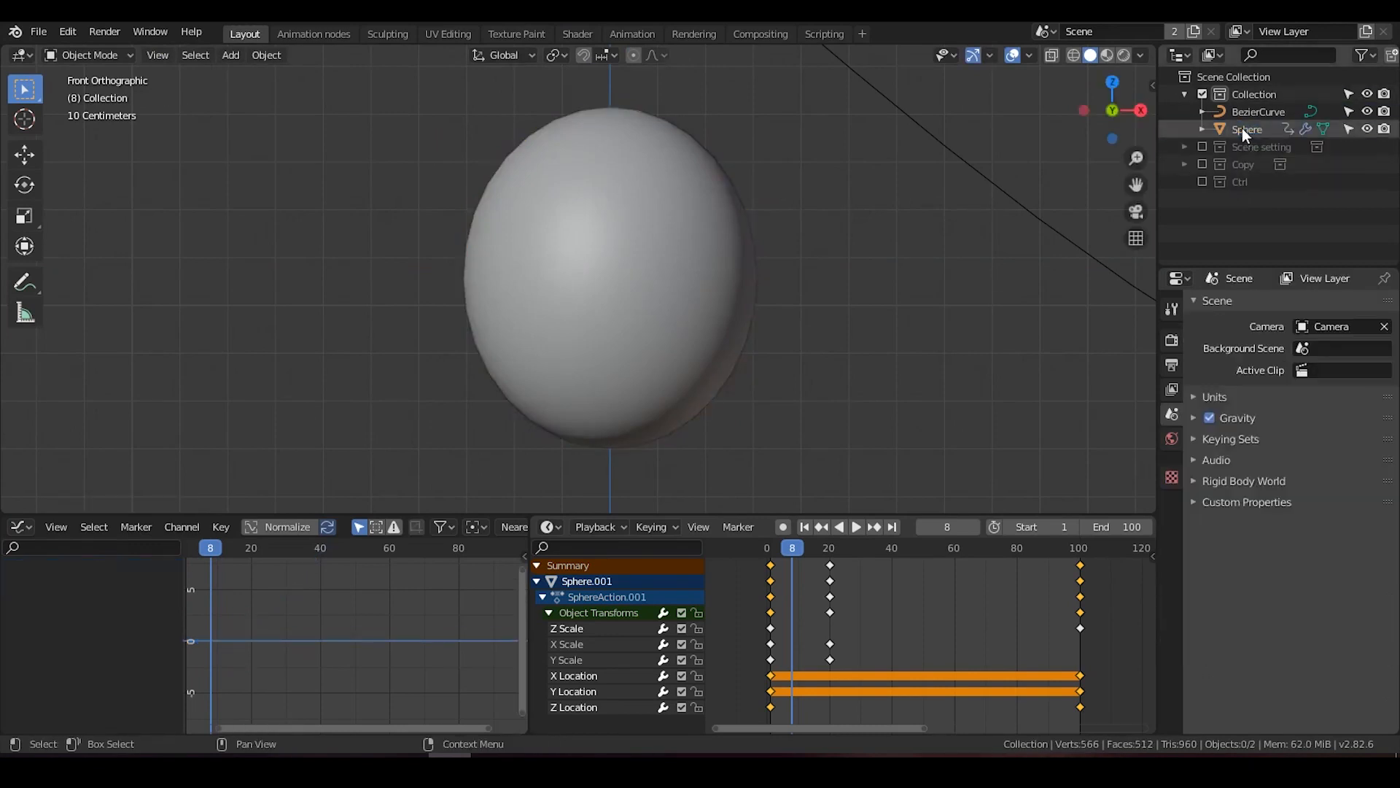
{"action": "left_click", "coordinate": [1229, 130]}
{"action": "key", "text": "Tab"}
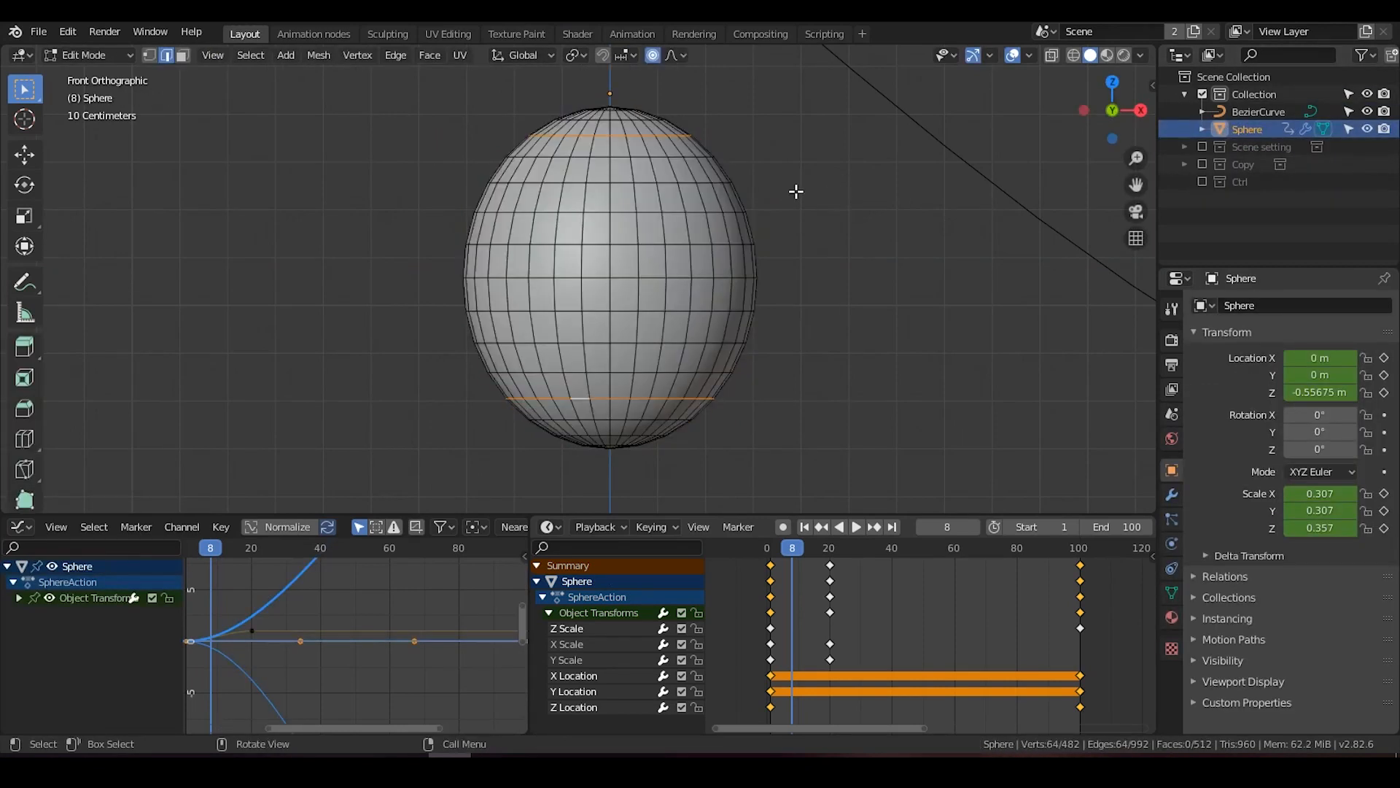
Scale the two selected edge loops about 2.3 times with Z locked and a proportional size of 0.12, and return to Object Mode.
{"action": "key", "text": "s"}
{"action": "key", "text": "shift+z"}
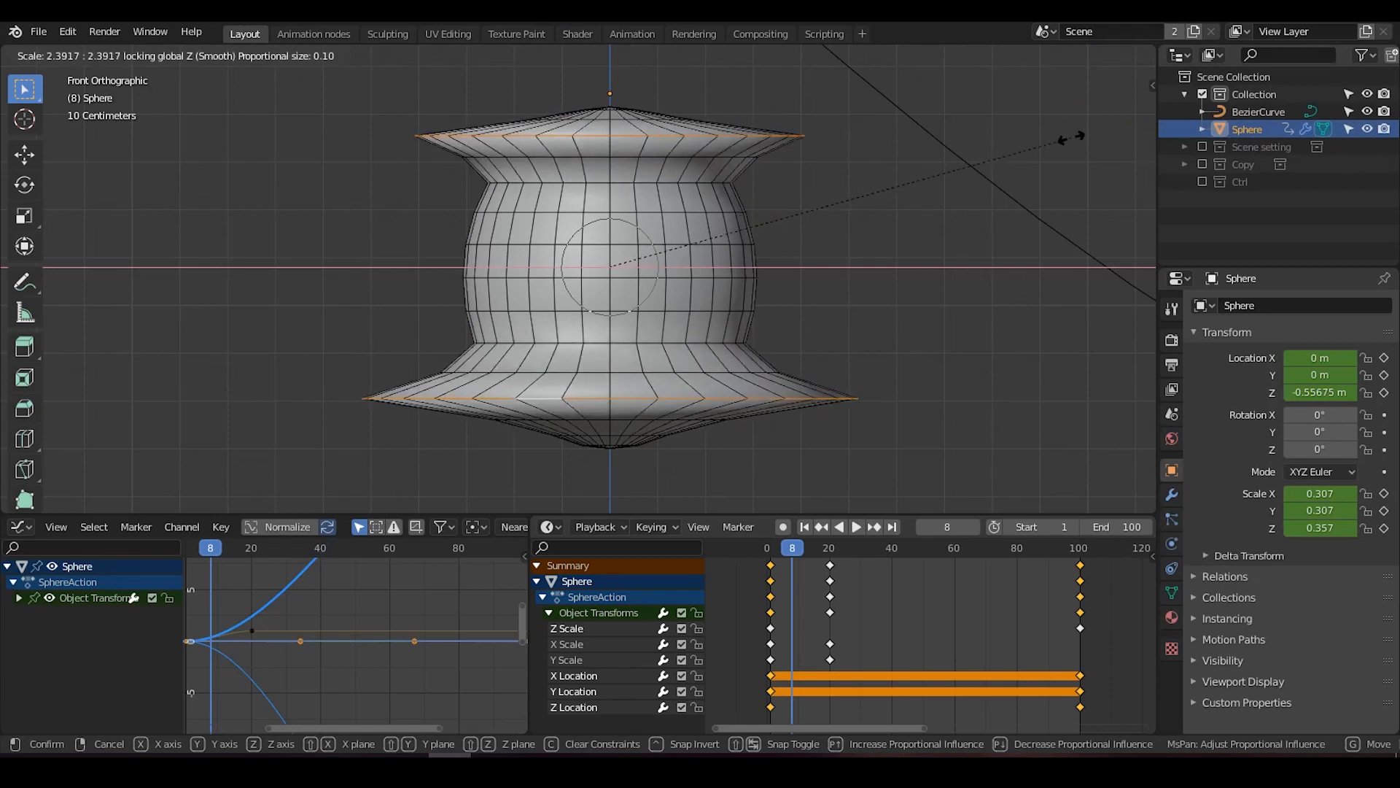
{"action": "scroll", "coordinate": [1061, 158], "scroll_direction": "up", "scroll_amount": 6}
{"action": "scroll", "coordinate": [1061, 159], "scroll_direction": "down", "scroll_amount": 8}
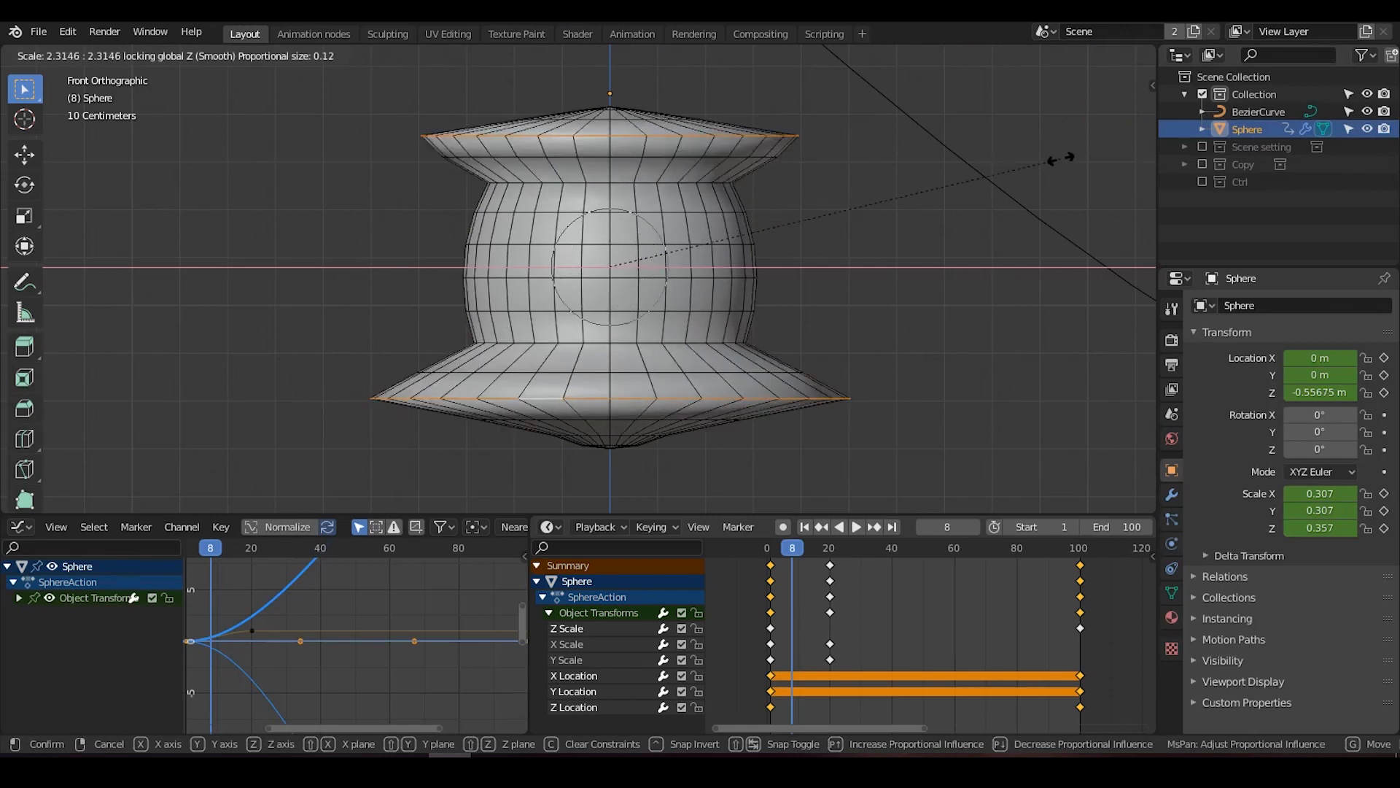
{"action": "left_click", "coordinate": [1058, 155]}
{"action": "key", "text": "Tab"}
Turn on the viewport display of the Displace, Subdivision Surface, SimpleDeform and Curve modifiers.
{"action": "scroll", "coordinate": [828, 249], "scroll_direction": "down", "scroll_amount": 4}
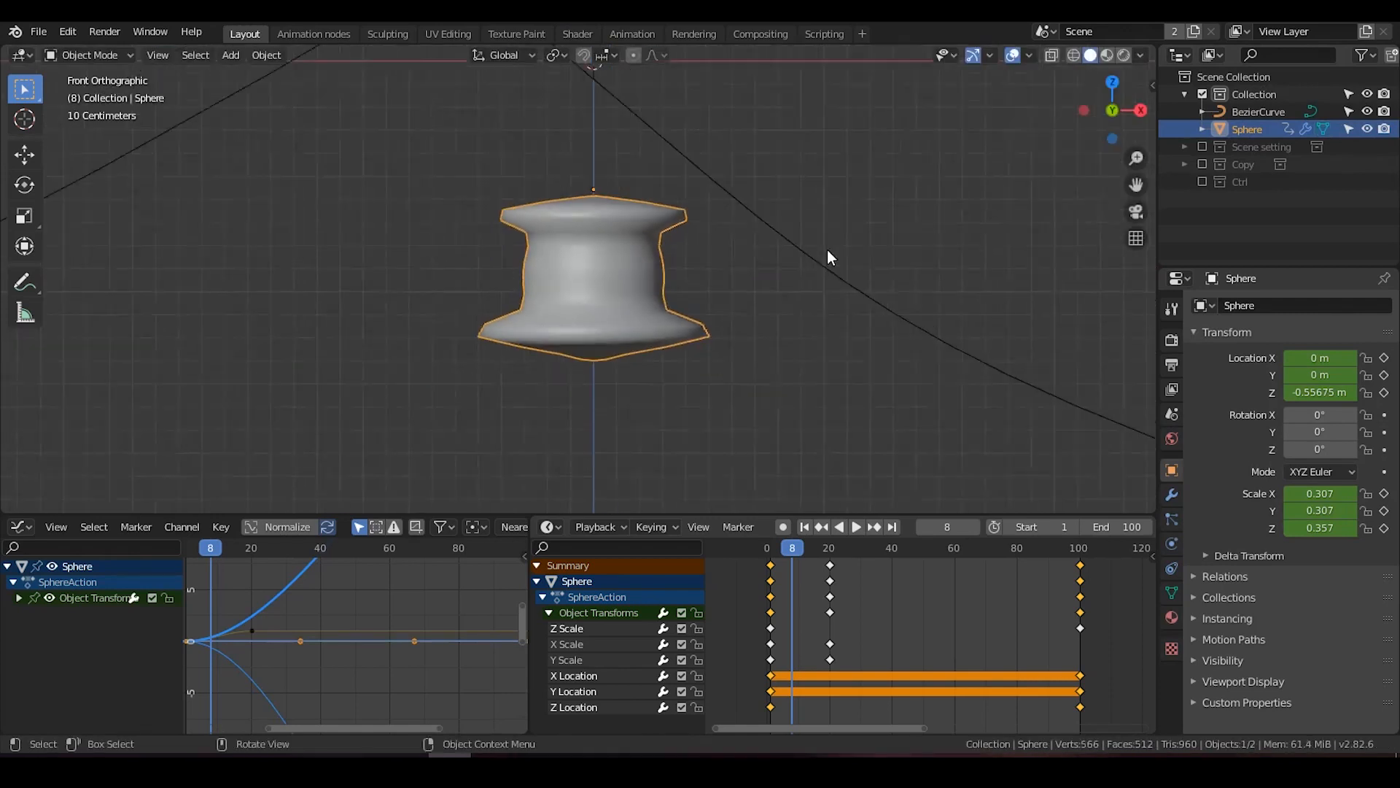
{"action": "scroll", "coordinate": [827, 250], "scroll_direction": "down", "scroll_amount": 2}
{"action": "left_click", "coordinate": [1171, 495]}
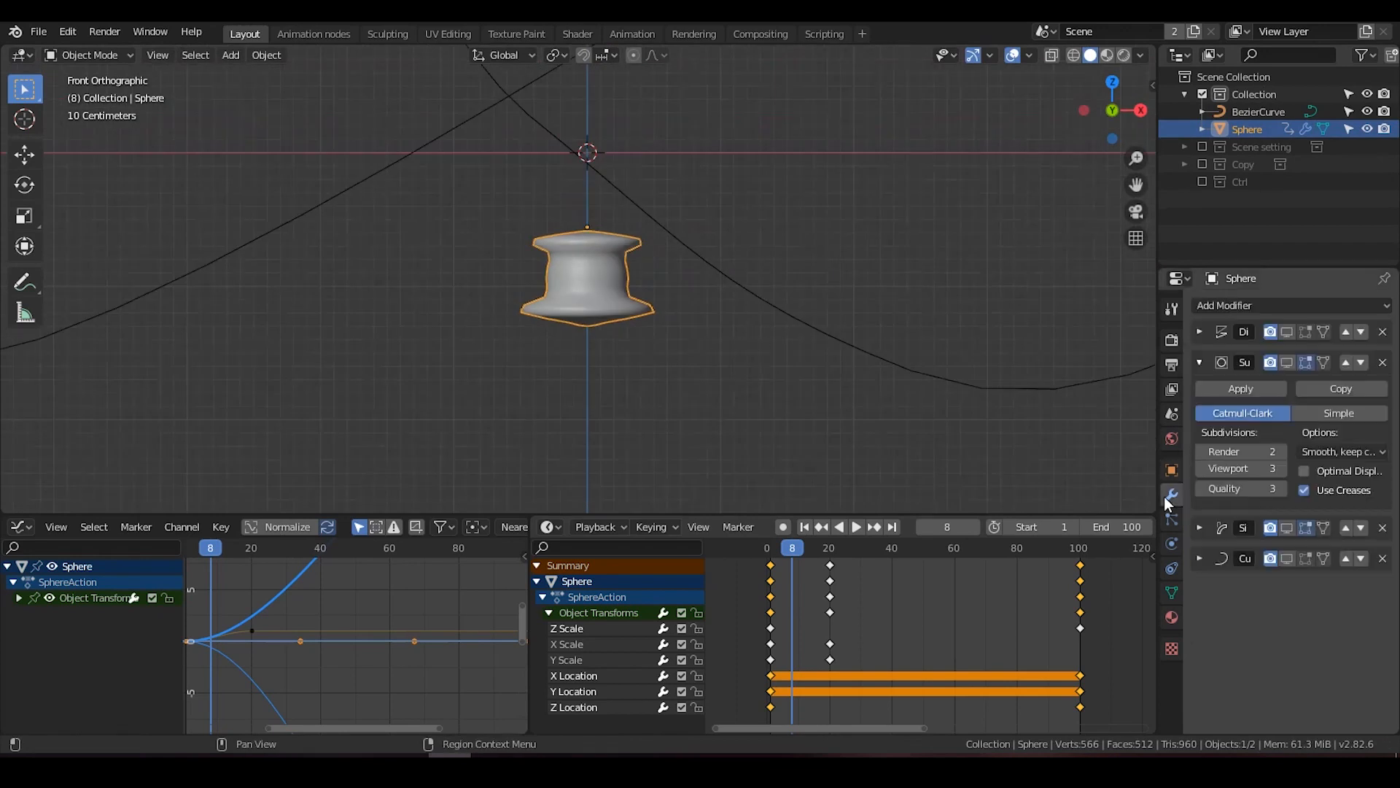
{"action": "left_click", "coordinate": [1200, 363]}
{"action": "left_click", "coordinate": [1286, 332]}
{"action": "left_click", "coordinate": [1287, 363]}
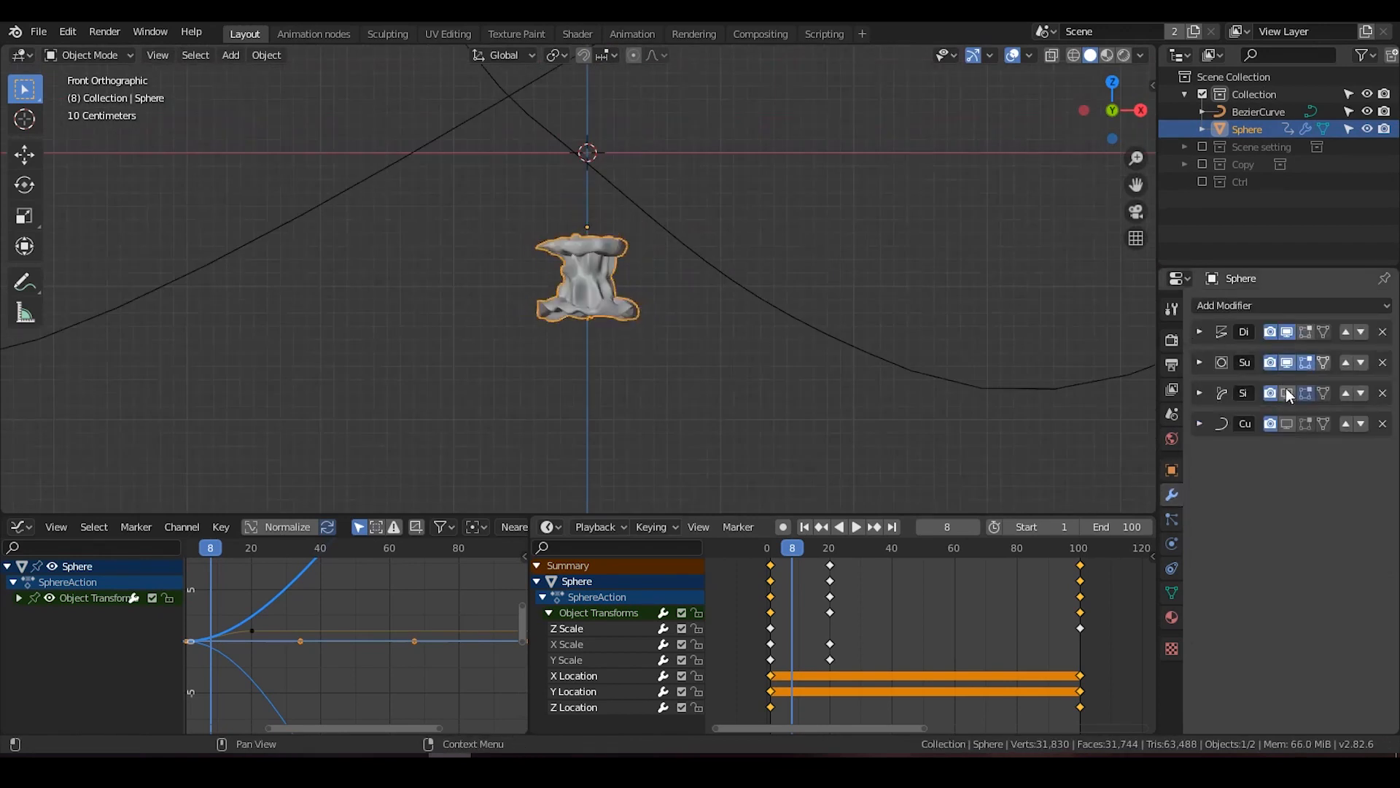
{"action": "left_click", "coordinate": [1287, 393]}
{"action": "left_click", "coordinate": [1287, 424]}
Play back the animation from frame 8 to examine the reshaped twisted form along the curve, stopping at frames 58 and 76.
{"action": "scroll", "coordinate": [701, 374], "scroll_direction": "down", "scroll_amount": 4}
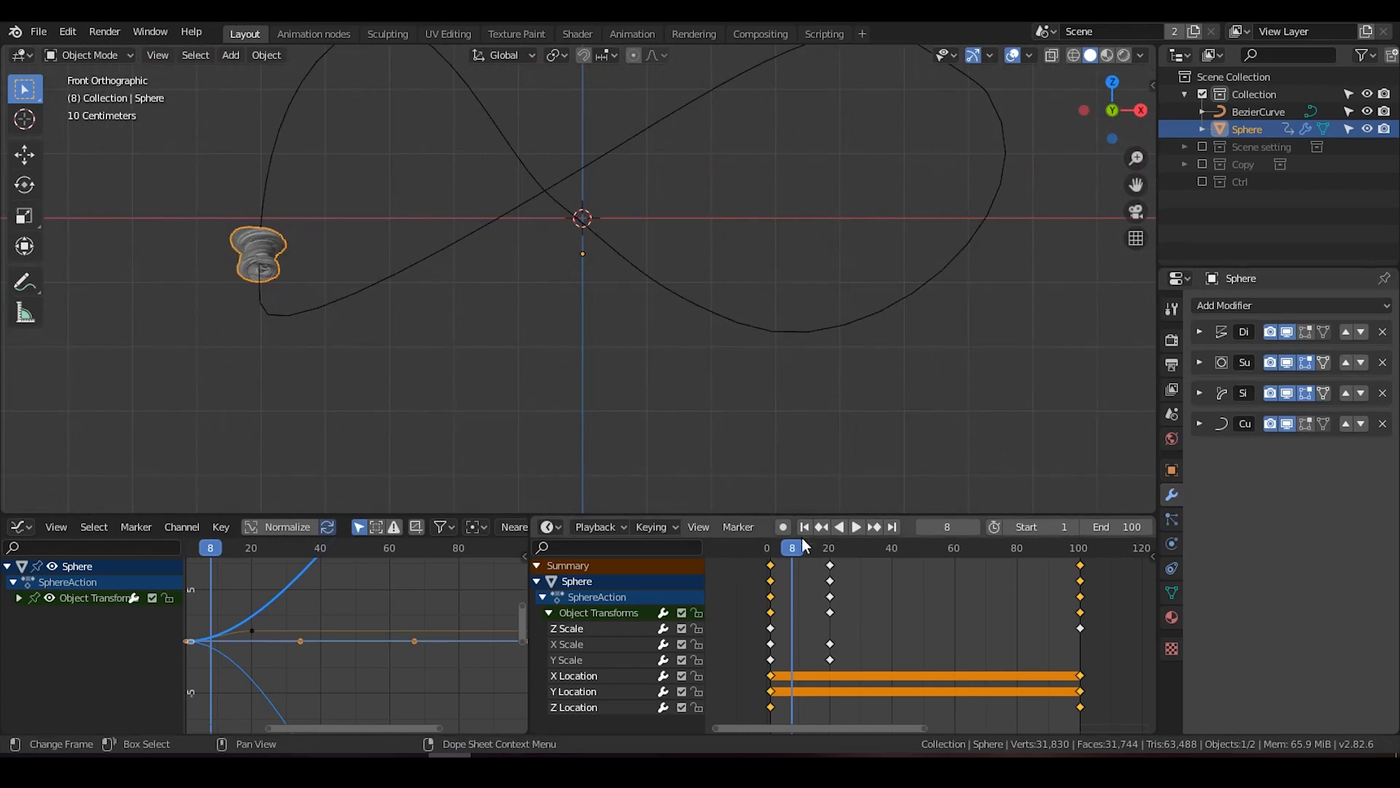
{"action": "left_click", "coordinate": [852, 527]}
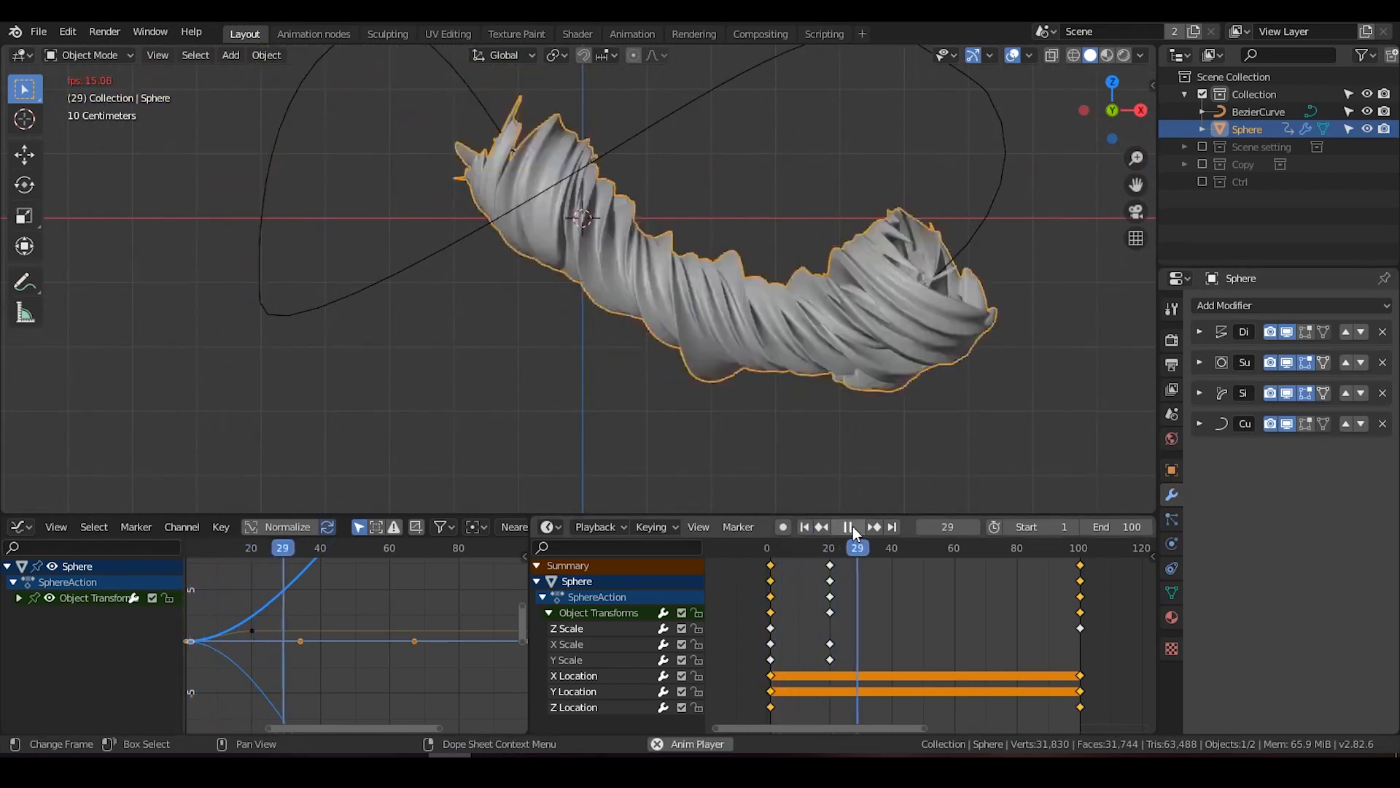
{"action": "left_click", "coordinate": [852, 527]}
{"action": "scroll", "coordinate": [531, 277], "scroll_direction": "down", "scroll_amount": 3}
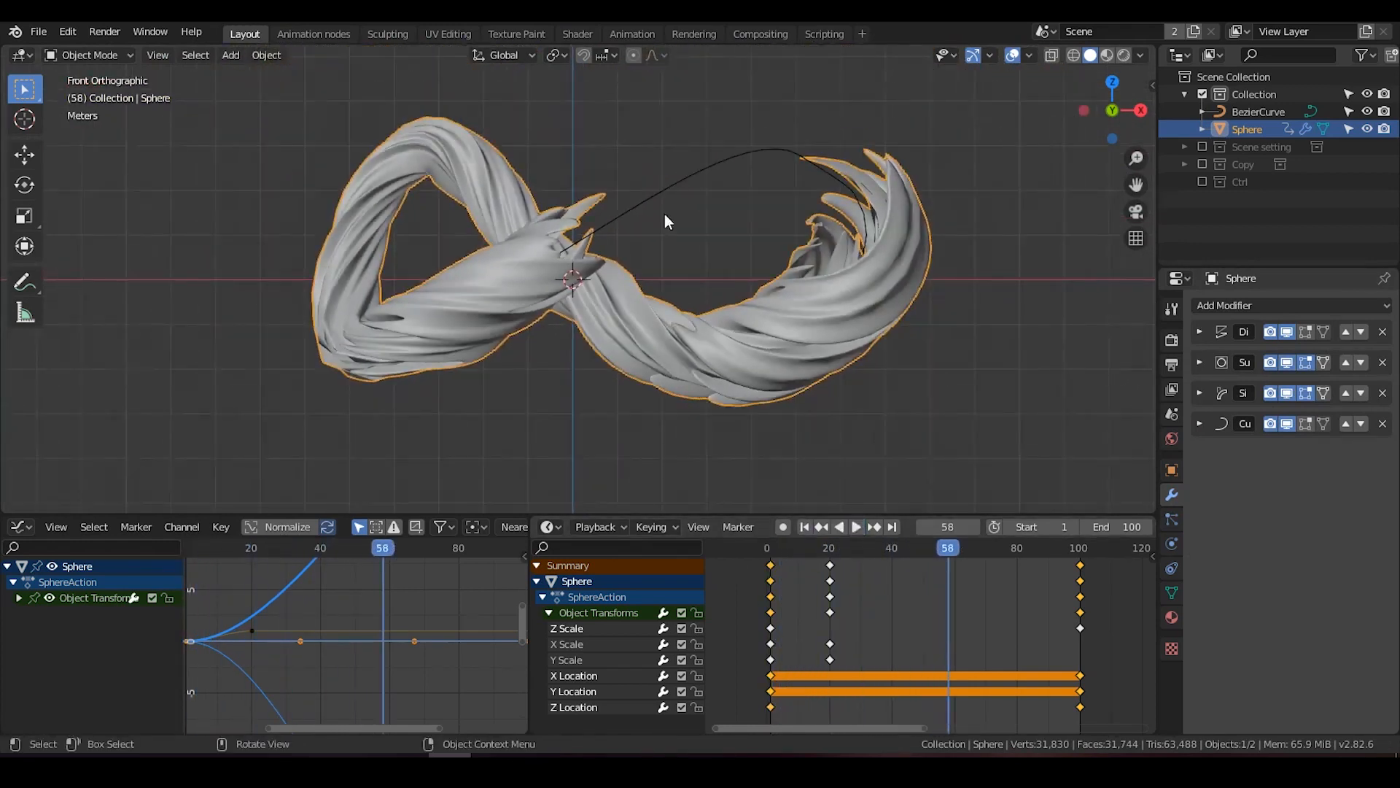
{"action": "middle_click_drag", "start_coordinate": [843, 232], "coordinate": [823, 226], "text": "shift"}
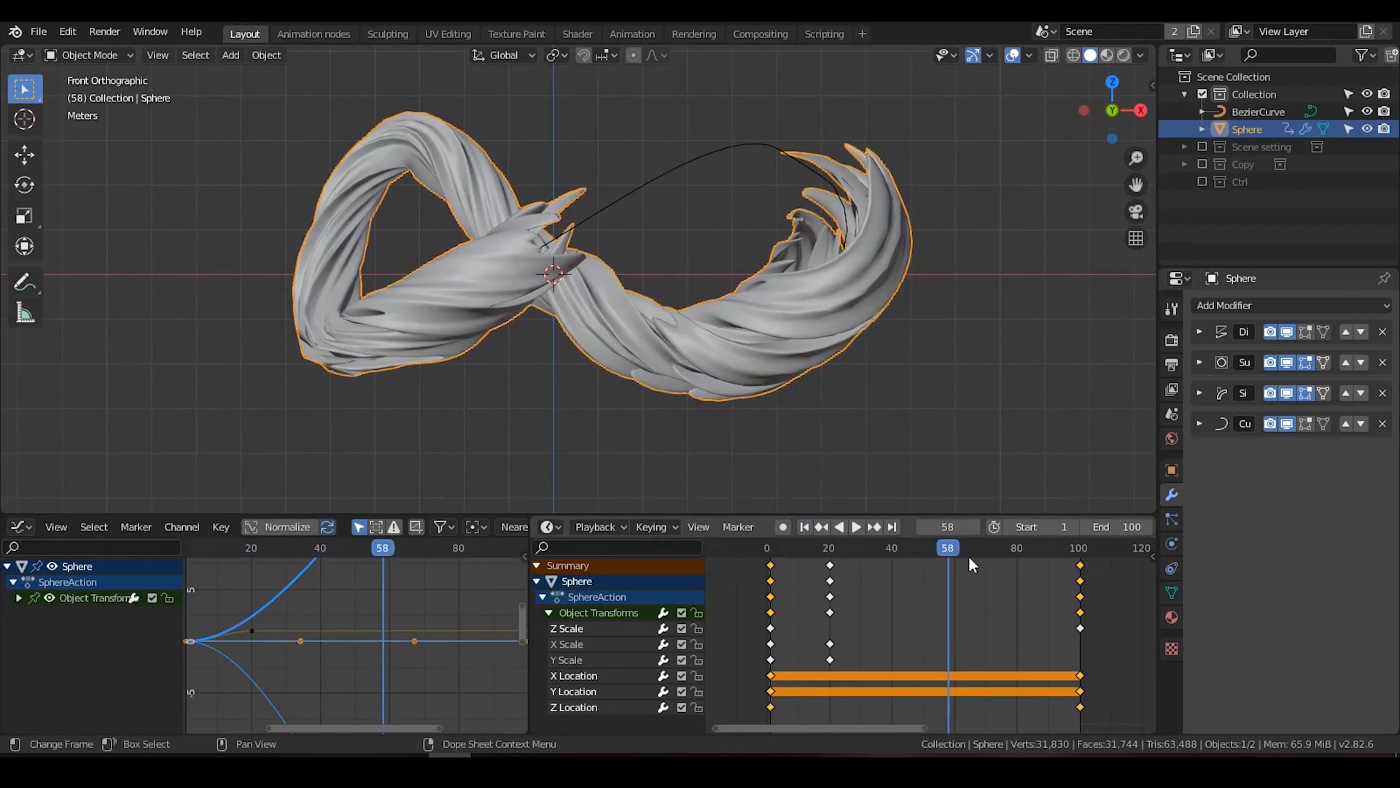
{"action": "left_click", "coordinate": [857, 525]}
{"action": "left_click", "coordinate": [855, 527]}
{"action": "middle_click_drag", "start_coordinate": [545, 276], "coordinate": [548, 283], "text": "shift"}
{"action": "scroll", "coordinate": [543, 264], "scroll_direction": "down", "scroll_amount": 1}
{"action": "scroll", "coordinate": [654, 294], "scroll_direction": "up", "scroll_amount": 2}
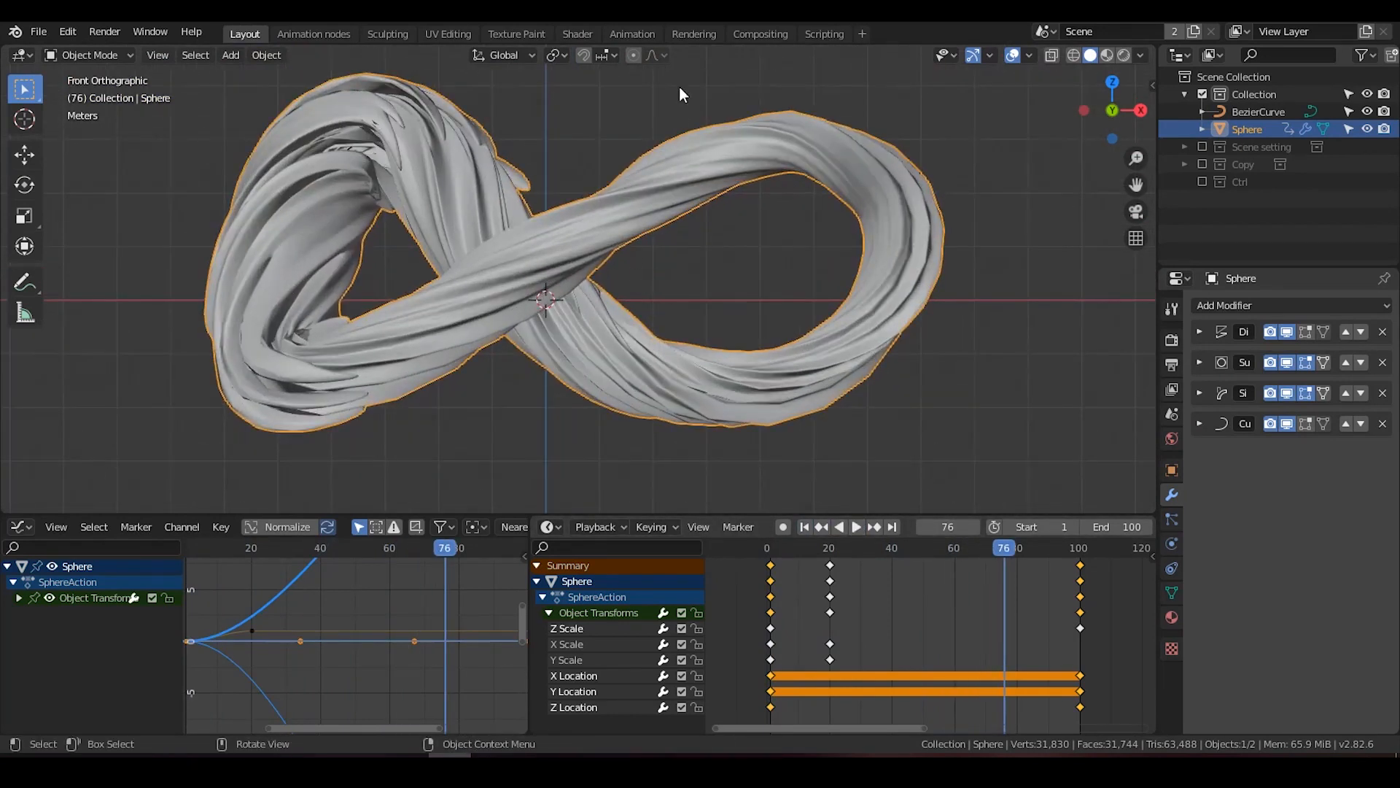
Create a new material for the sphere in the Shader workspace and show it in Material Preview with dimmer environment lighting.
{"action": "left_click", "coordinate": [585, 35]}
{"action": "mouse_move", "coordinate": [922, 412]}
{"action": "middle_mouse_down"}
{"action": "mouse_move", "coordinate": [876, 355]}
{"action": "mouse_move", "coordinate": [983, 366]}
{"action": "mouse_move", "coordinate": [978, 350]}
{"action": "middle_mouse_up"}
{"action": "scroll", "coordinate": [1014, 55], "scroll_direction": "down", "scroll_amount": 6}
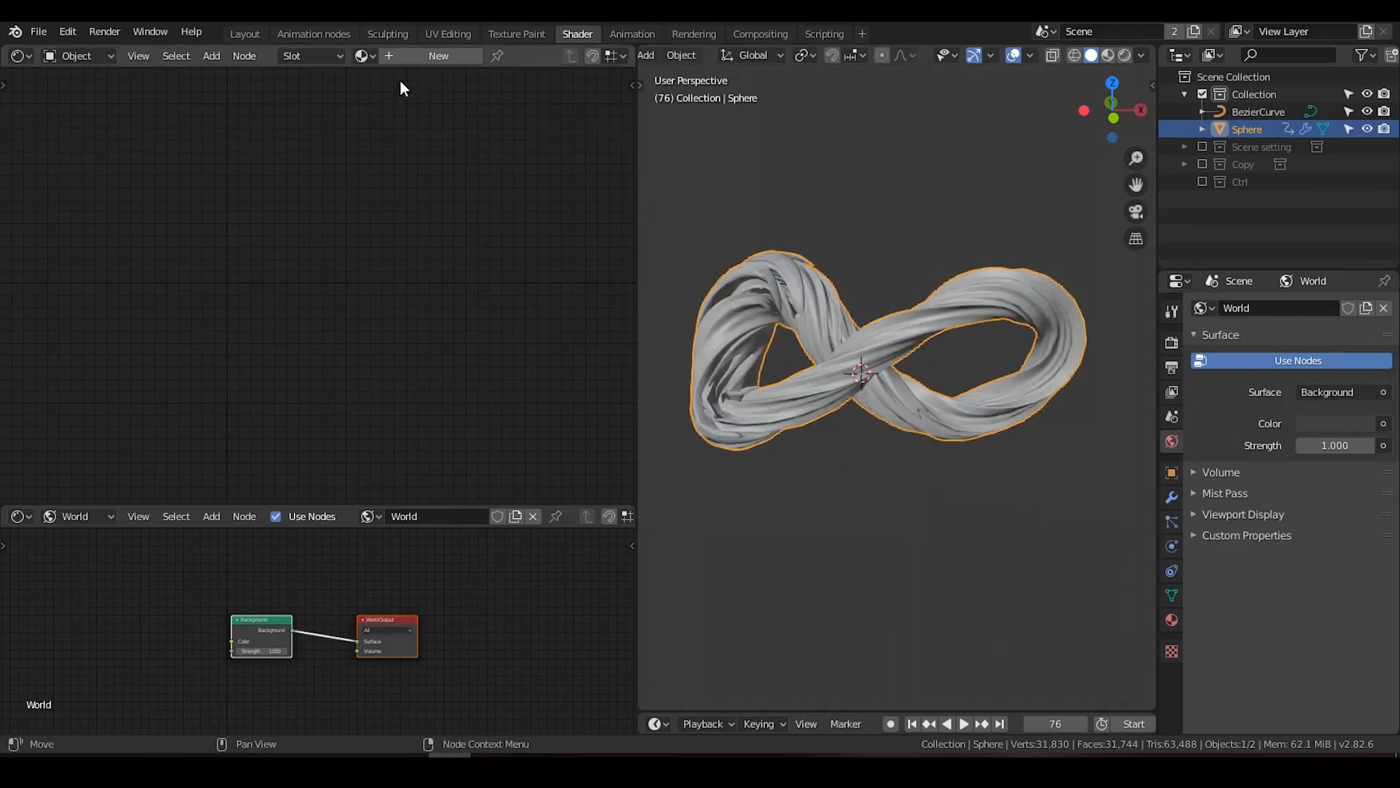
{"action": "left_click", "coordinate": [386, 60]}
{"action": "left_click", "coordinate": [1110, 57]}
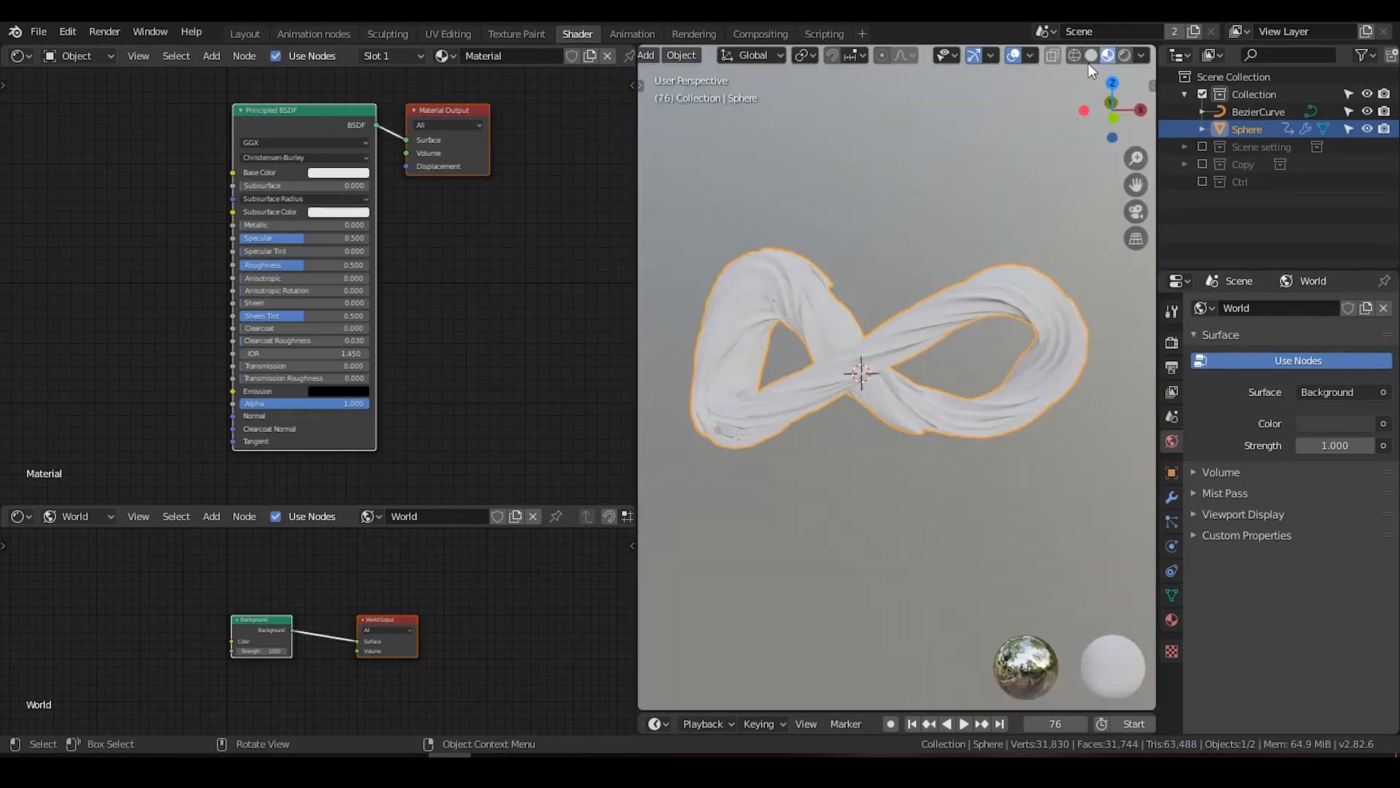
{"action": "left_click", "coordinate": [1143, 56]}
{"action": "left_click_drag", "start_coordinate": [1098, 263], "coordinate": [1043, 263]}
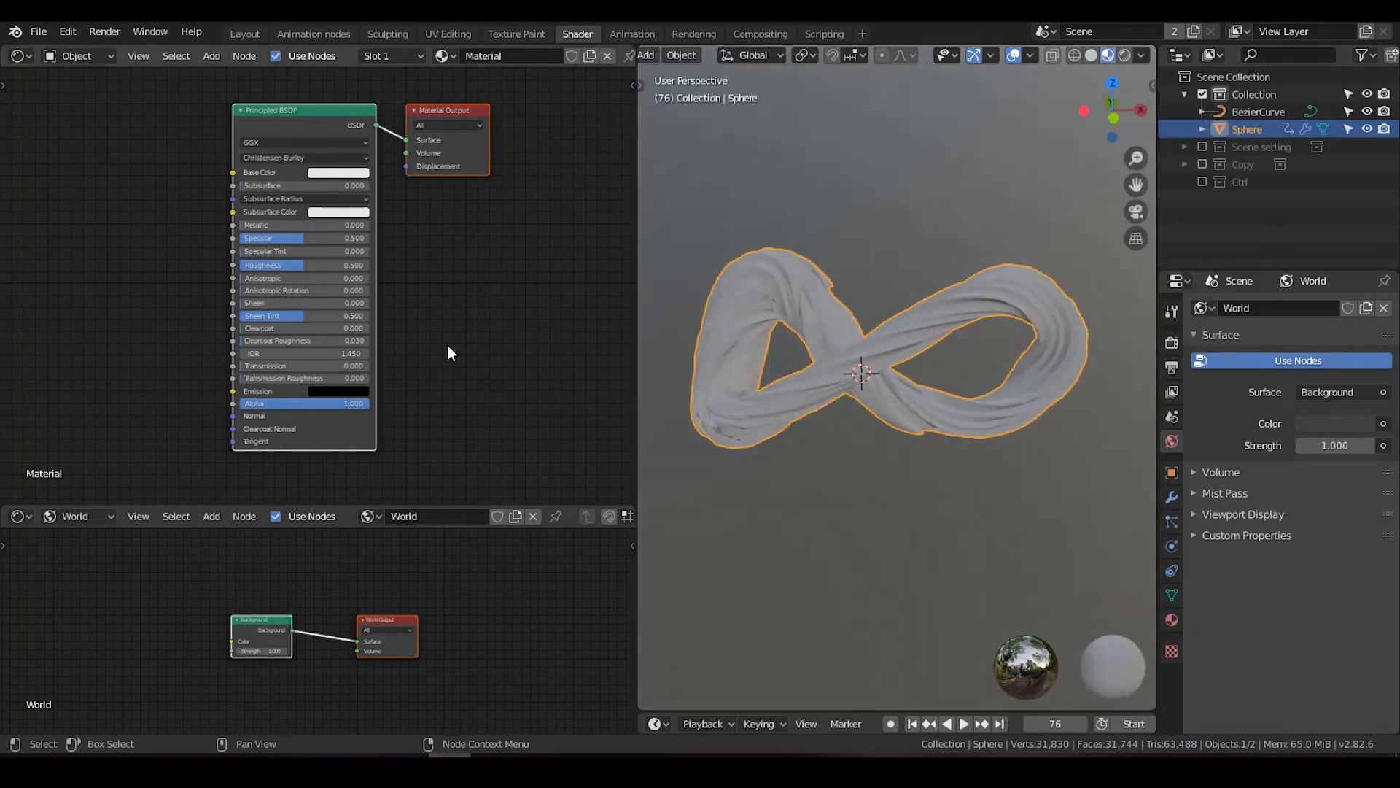
Add a plane mesh, rotate it upright through the centre of the figure-eight shape and enlarge it to form a backdrop.
{"action": "mouse_move", "coordinate": [448, 344]}
{"action": "middle_mouse_down"}
{"action": "mouse_move", "coordinate": [587, 268]}
{"action": "mouse_move", "coordinate": [681, 269]}
{"action": "middle_mouse_up"}
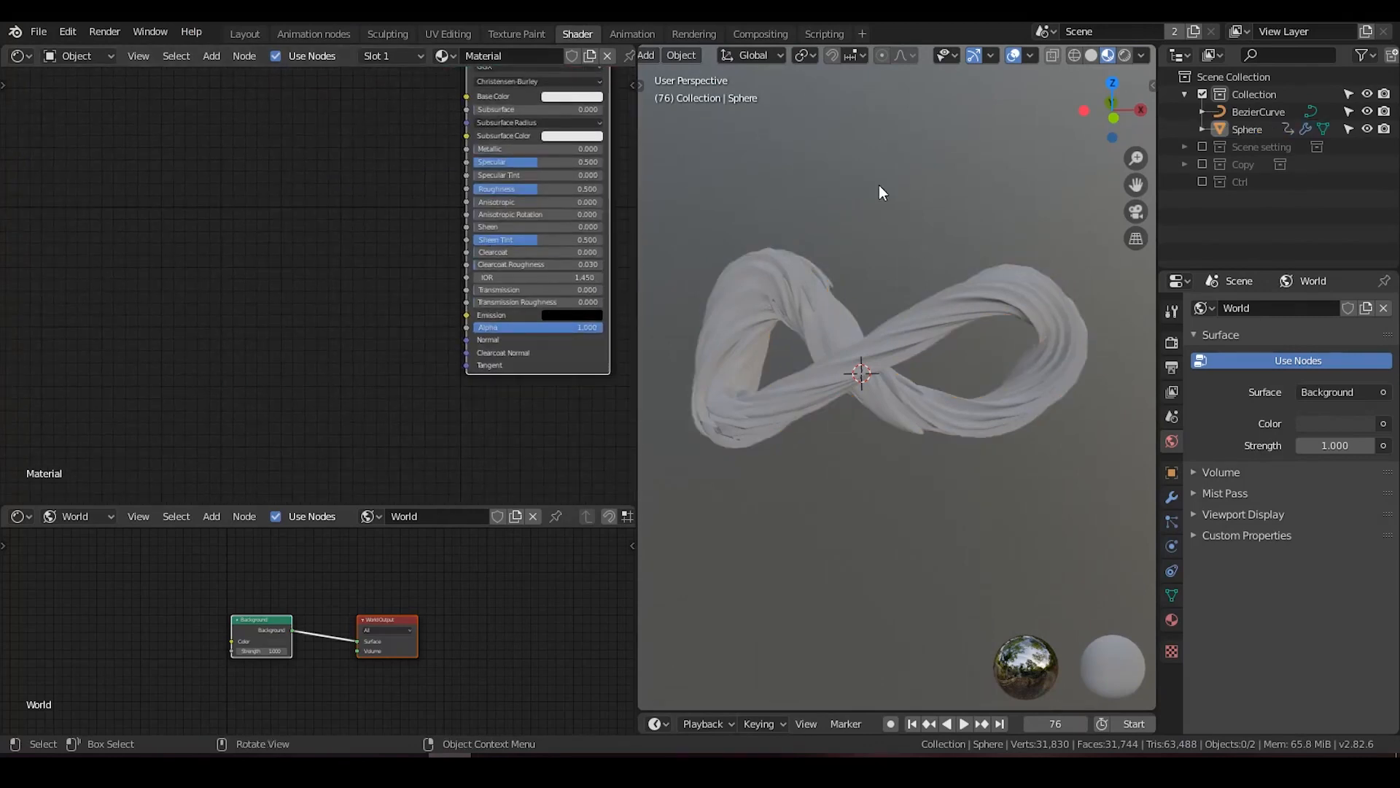
{"action": "middle_click_drag", "start_coordinate": [463, 303], "coordinate": [513, 361]}
{"action": "key", "text": "shift+a"}
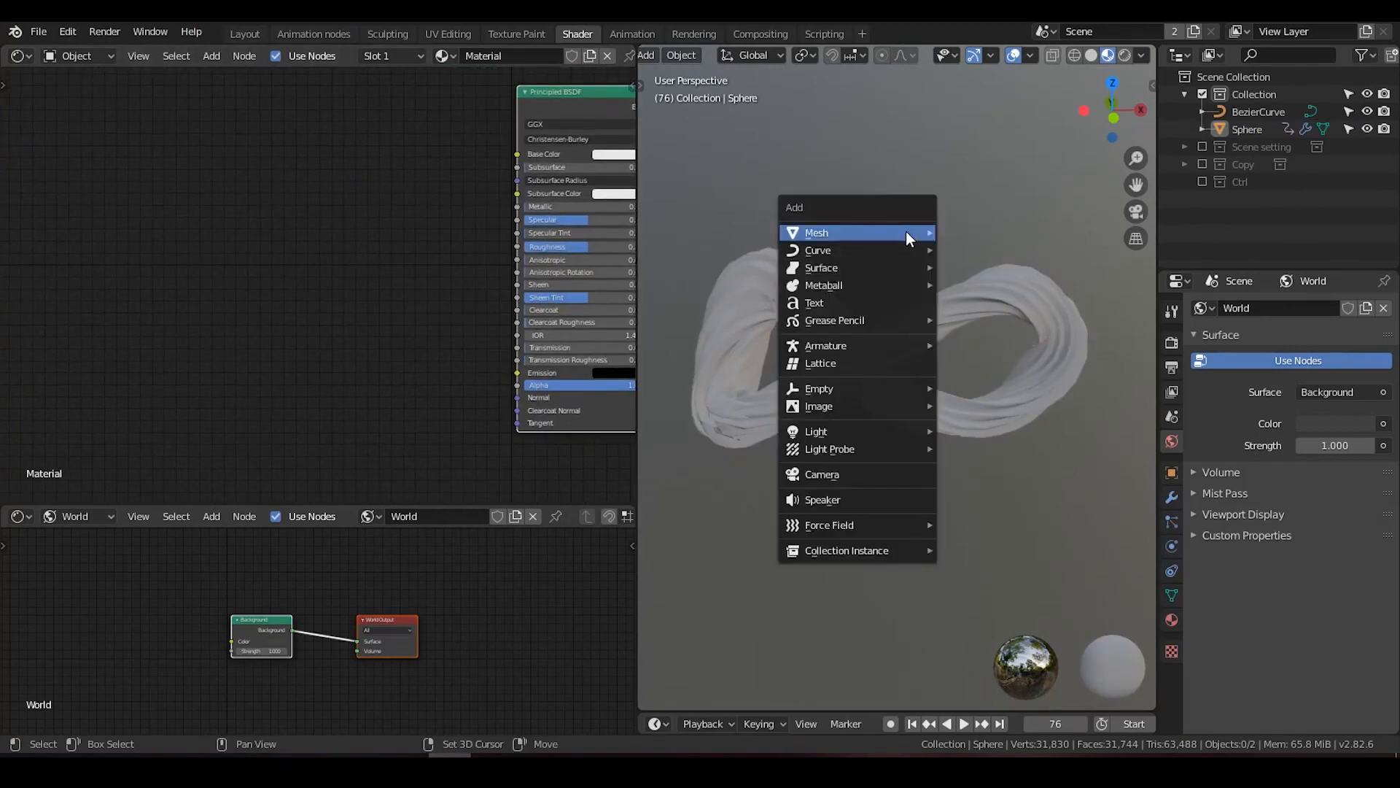
{"action": "mouse_move", "coordinate": [906, 230]}
{"action": "left_click", "coordinate": [960, 234]}
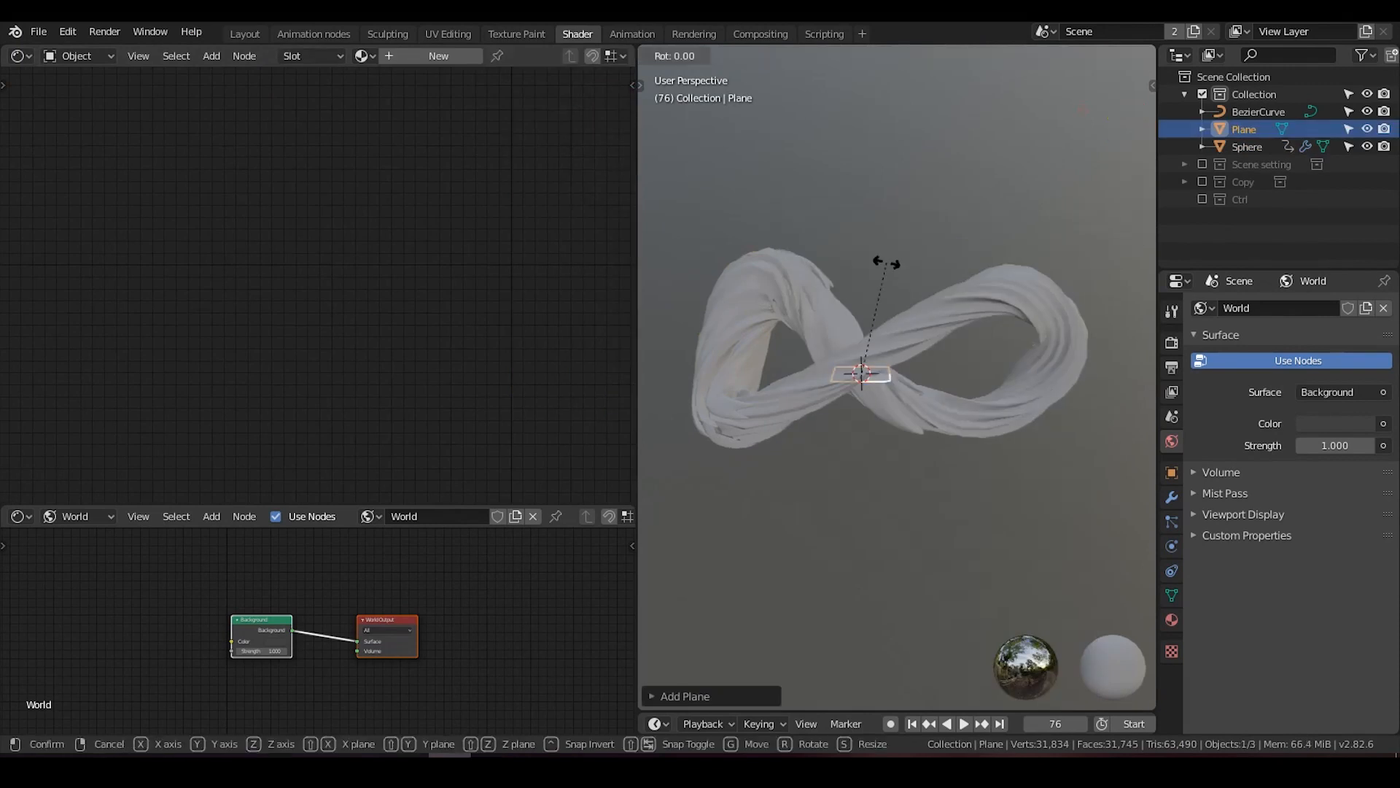
{"action": "key", "text": "r"}
{"action": "left_click", "coordinate": [887, 263]}
{"action": "key", "text": "s"}
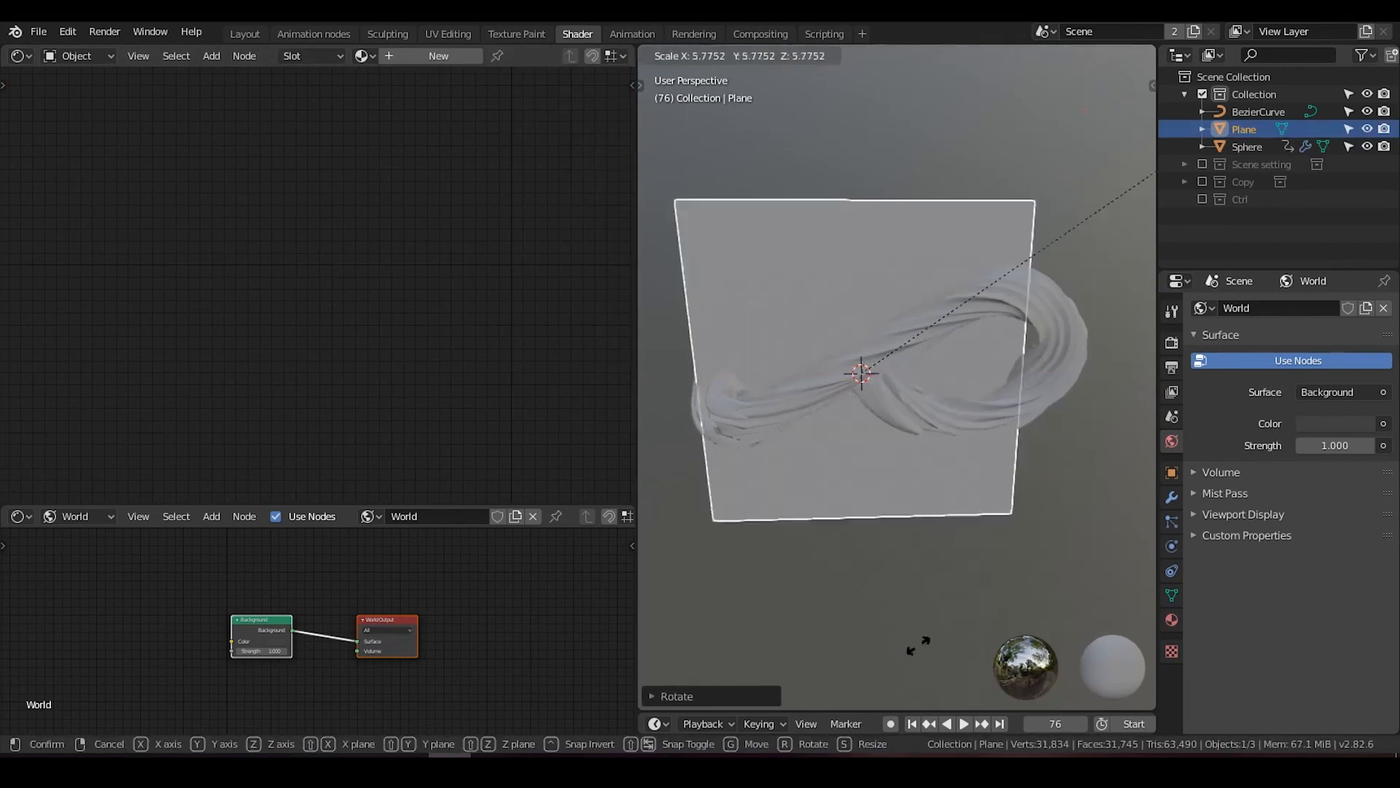
{"action": "left_click", "coordinate": [726, 468]}
Assign the existing material named Material to the plane.
{"action": "left_click", "coordinate": [362, 55]}
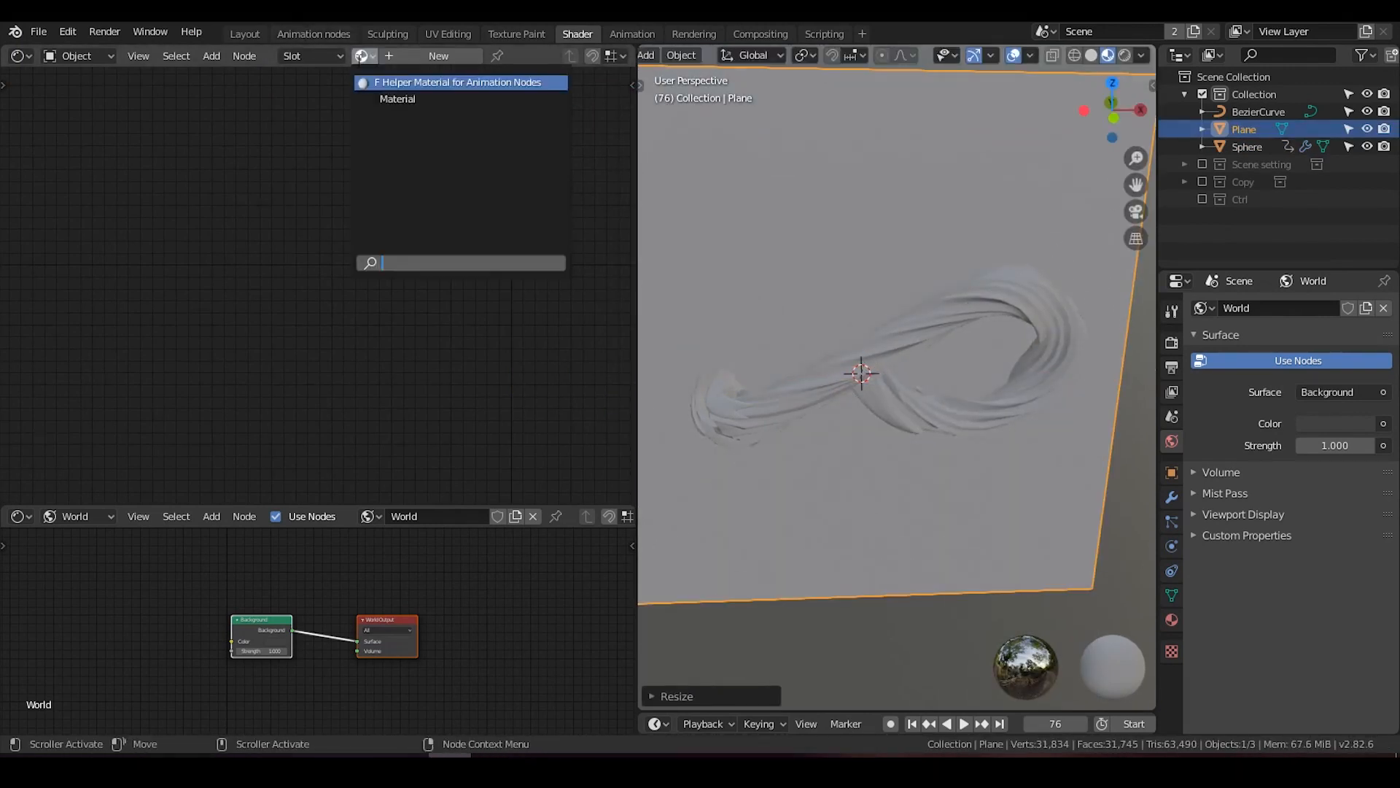
{"action": "left_click", "coordinate": [381, 99]}
{"action": "key", "text": "Home"}
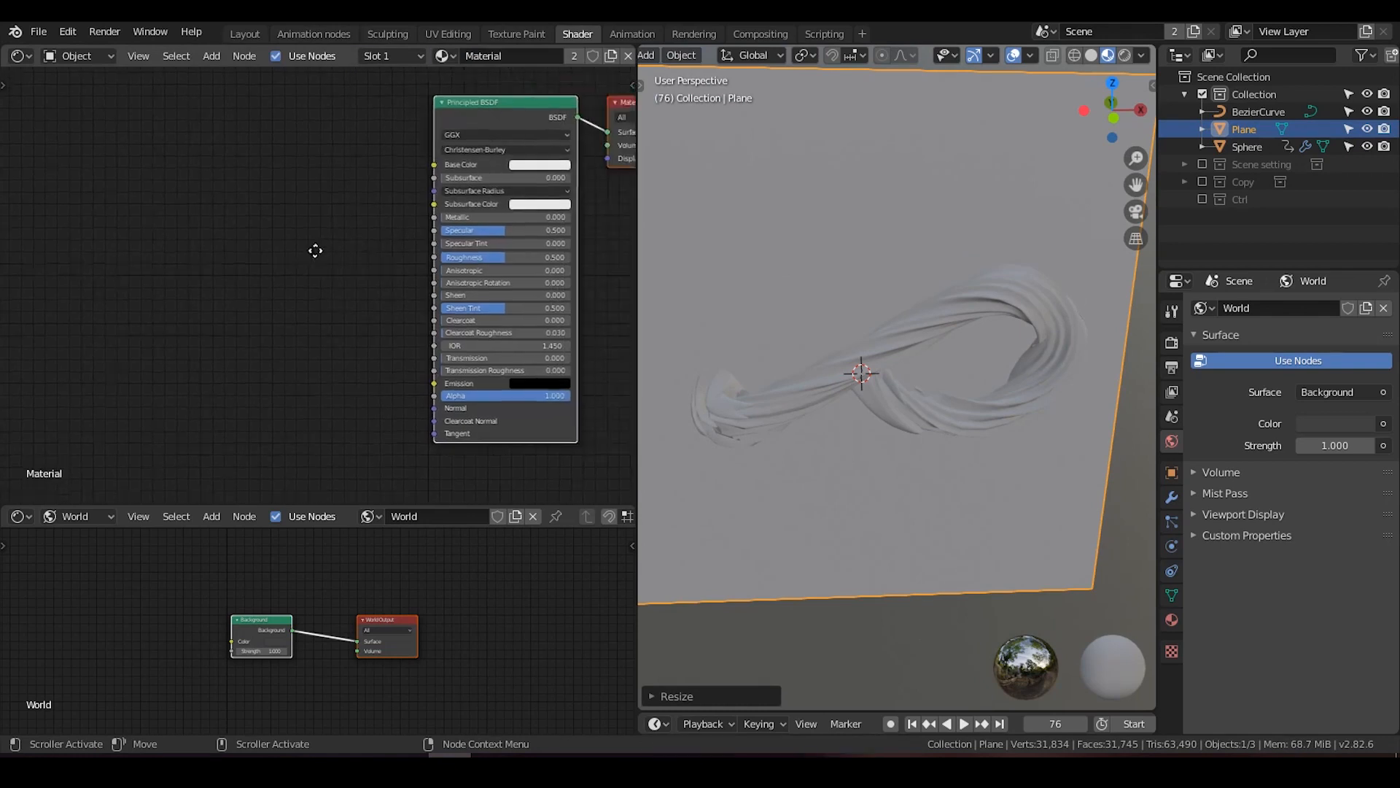
{"action": "scroll", "coordinate": [303, 195], "scroll_direction": "up", "scroll_amount": 3}
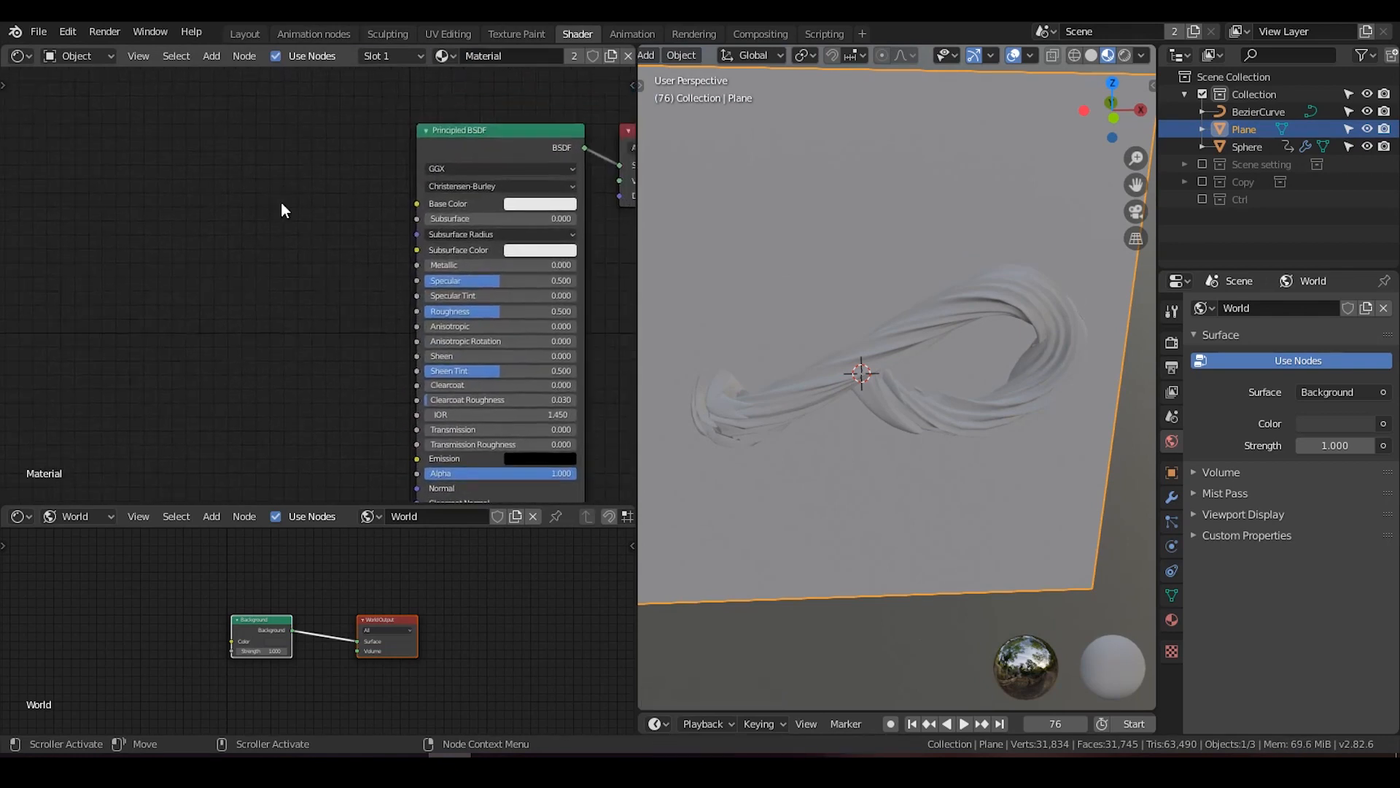
Add a Noise Texture node before the Principled BSDF in the plane's material.
{"action": "key", "text": "shift+a"}
{"action": "left_click", "coordinate": [276, 187]}
{"action": "type", "text": "noise"}
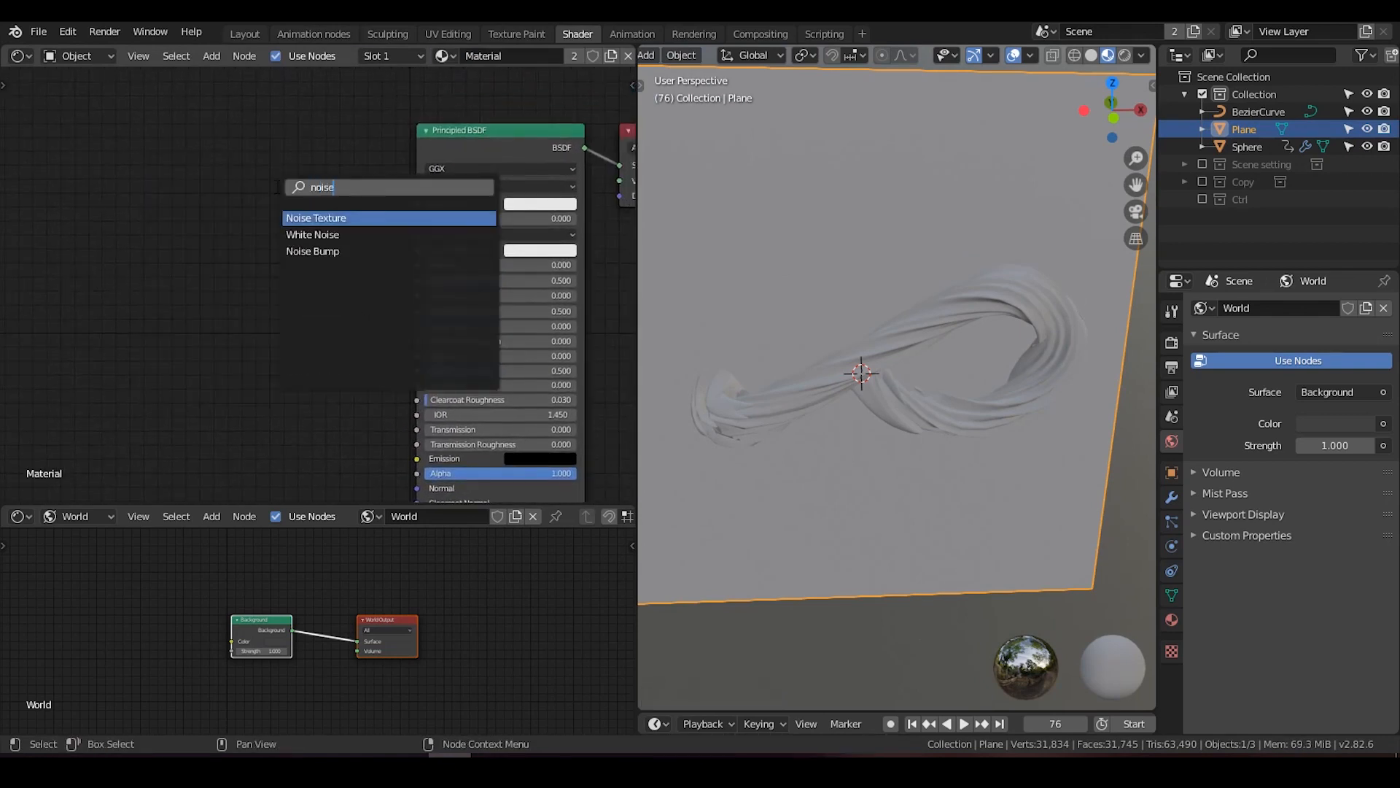
{"action": "key", "text": "Return"}
{"action": "left_click", "coordinate": [207, 137]}
{"action": "middle_click_drag", "start_coordinate": [260, 190], "coordinate": [534, 183]}
{"action": "scroll", "coordinate": [422, 185], "scroll_direction": "down", "scroll_amount": 1}
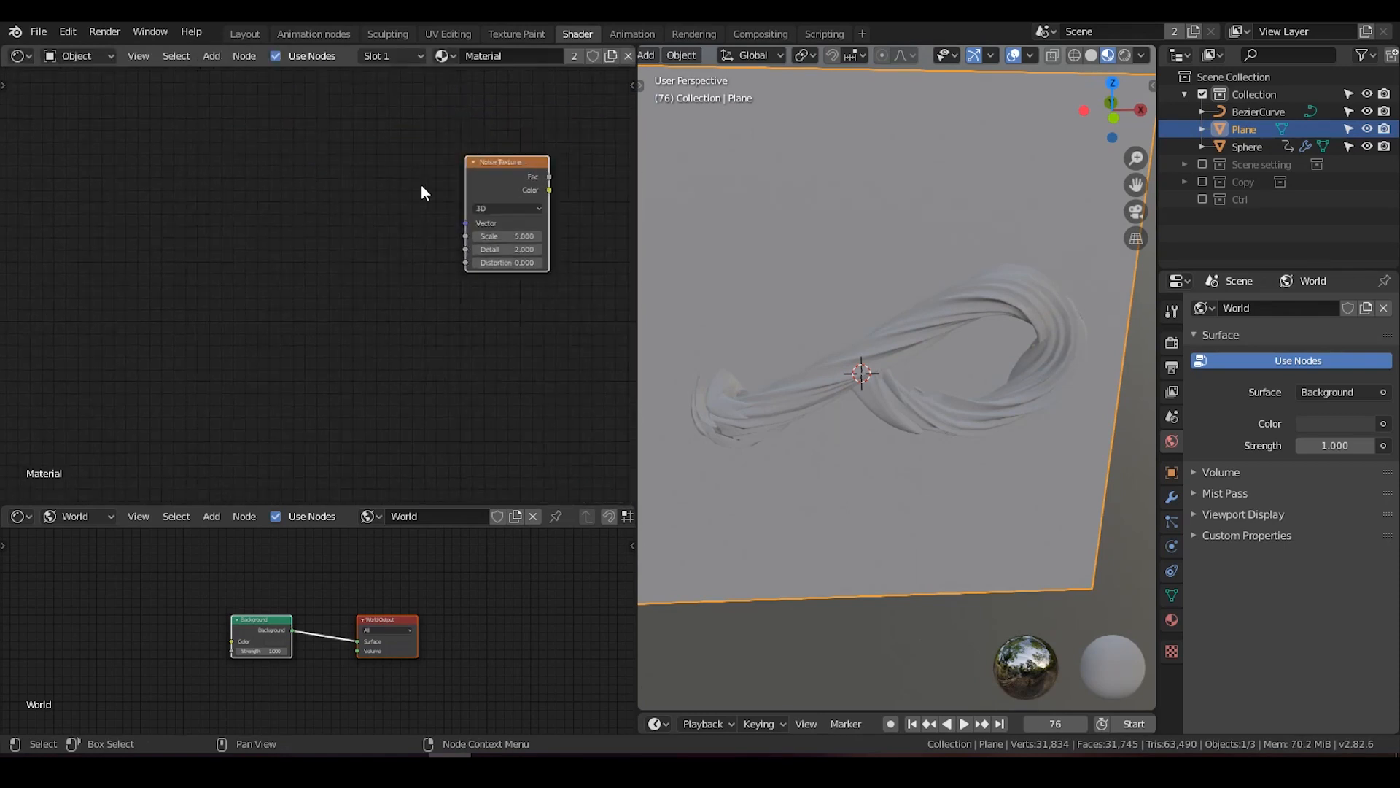
Attach Mapping and Texture Coordinate nodes to the Noise Texture's vector input.
{"action": "middle_click_drag", "start_coordinate": [352, 189], "coordinate": [313, 186]}
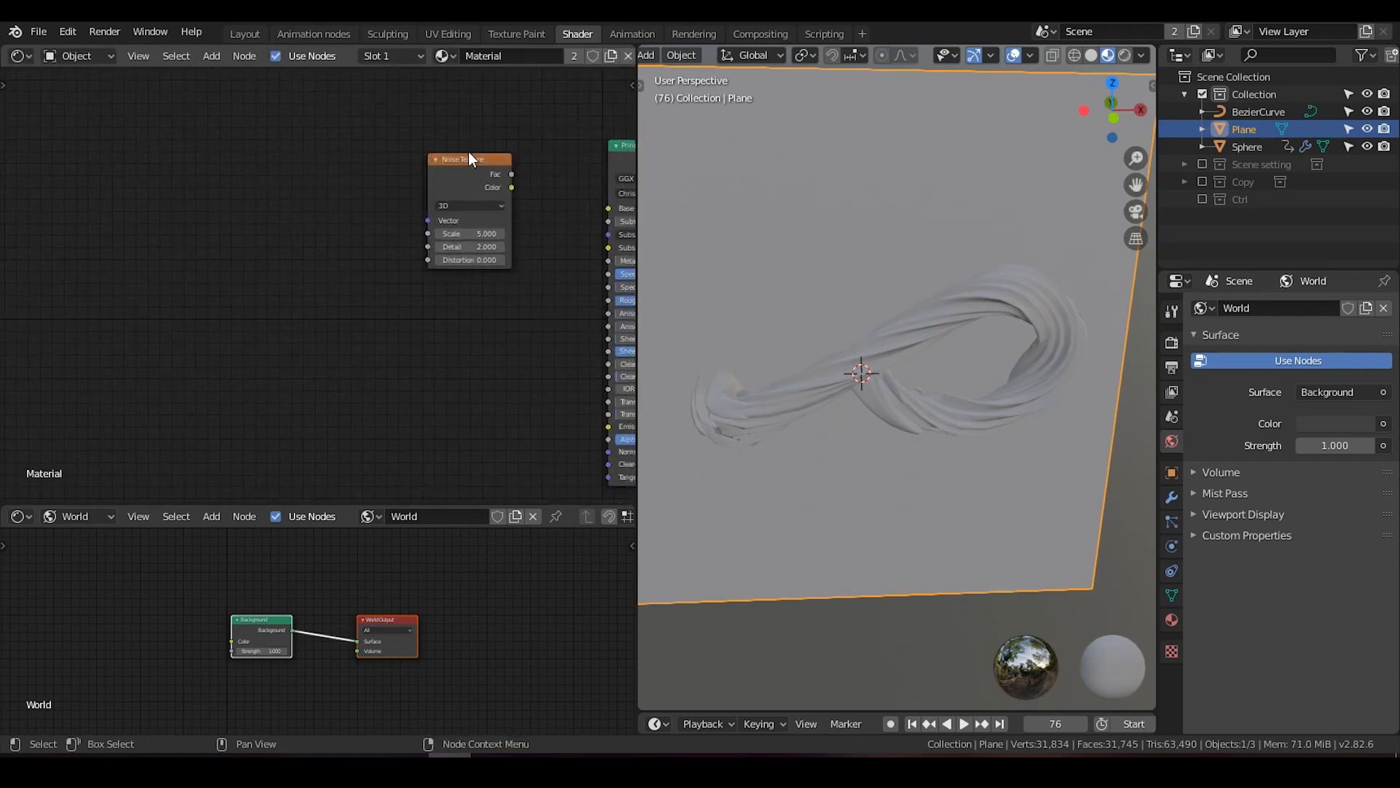
{"action": "key", "text": "ctrl+t"}
{"action": "scroll", "coordinate": [207, 186], "scroll_direction": "up", "scroll_amount": 3}
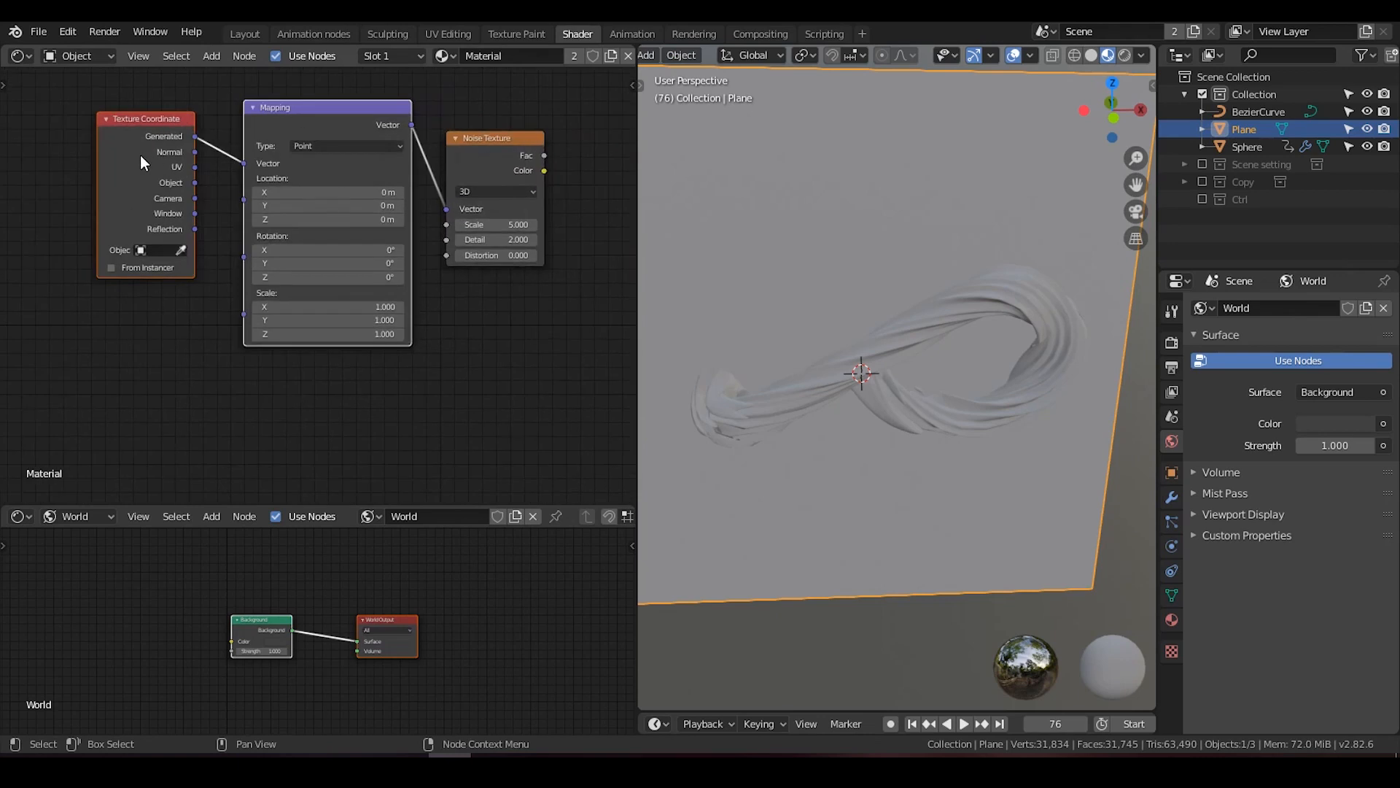
Feed the Mapping node from the Texture Coordinate's UV output, set its type to Texture and move the Texture Coordinate node further away.
{"action": "left_click_drag", "start_coordinate": [173, 147], "coordinate": [231, 143]}
{"action": "left_click", "coordinate": [312, 120]}
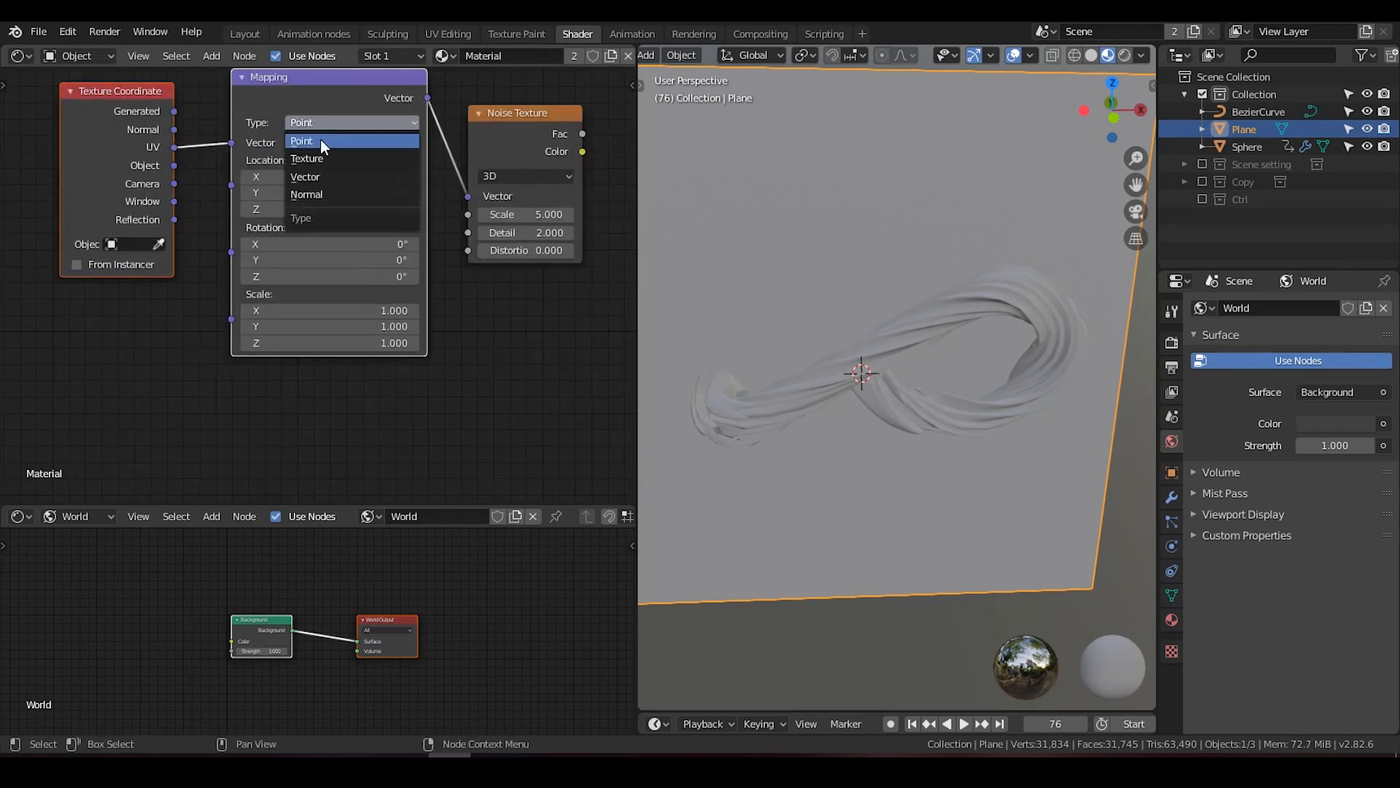
{"action": "left_click", "coordinate": [315, 119]}
{"action": "left_click", "coordinate": [325, 119]}
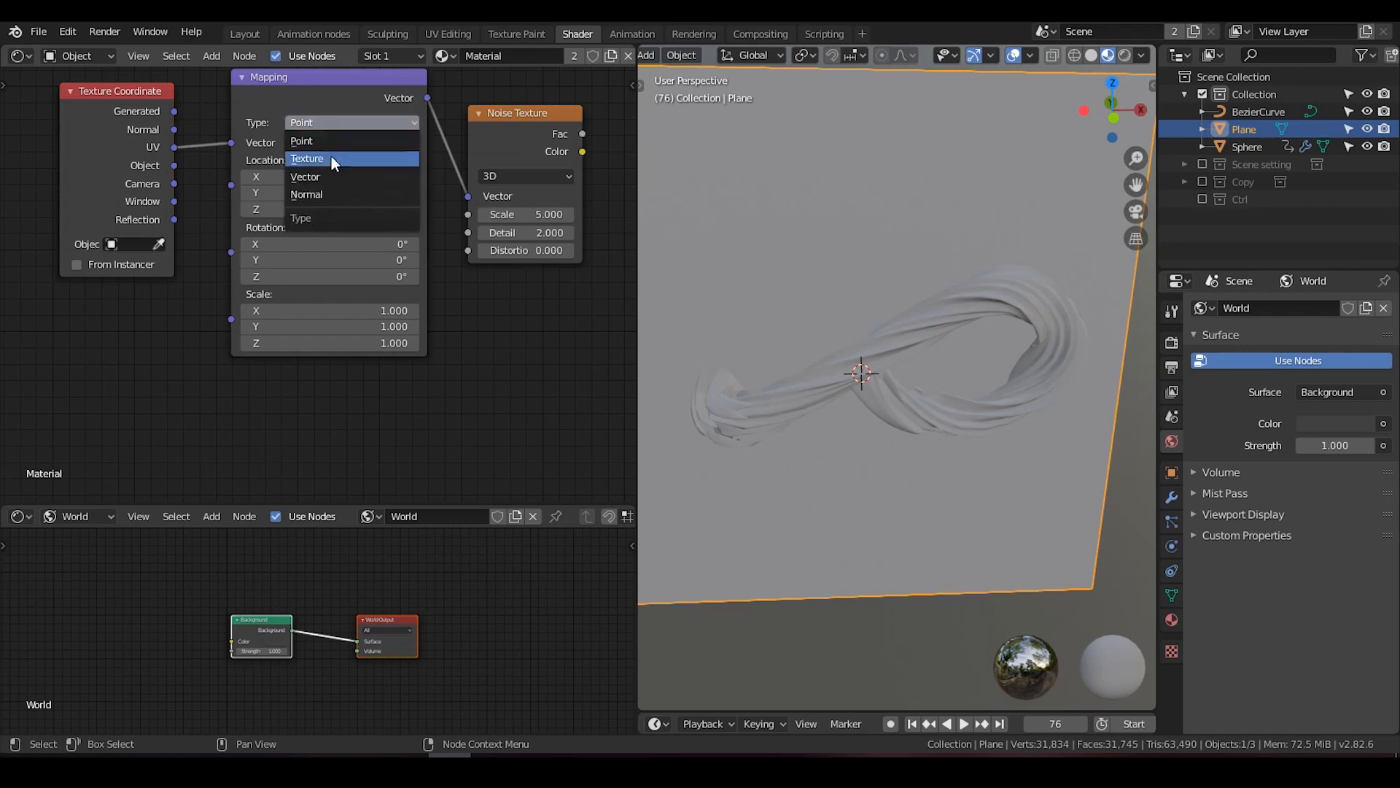
{"action": "left_click", "coordinate": [337, 155]}
{"action": "left_click_drag", "start_coordinate": [118, 104], "coordinate": [70, 114]}
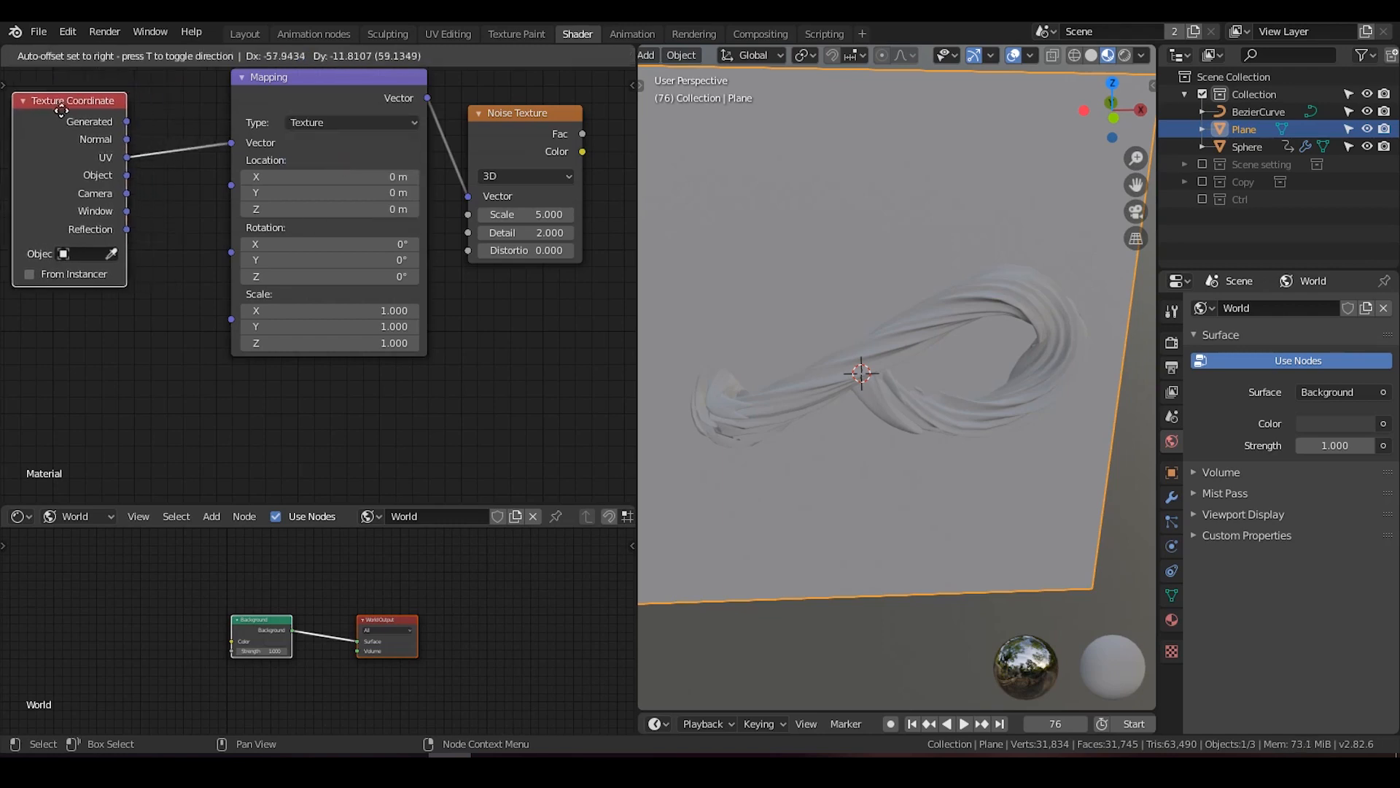
Connect the Noise Texture's Color output to the Principled BSDF's Base Color.
{"action": "middle_click_drag", "start_coordinate": [324, 190], "coordinate": [191, 204]}
{"action": "scroll", "coordinate": [191, 204], "scroll_direction": "down", "scroll_amount": 2}
{"action": "left_click_drag", "start_coordinate": [398, 175], "coordinate": [515, 201]}
{"action": "middle_click_drag", "start_coordinate": [194, 243], "coordinate": [395, 239]}
{"action": "scroll", "coordinate": [395, 238], "scroll_direction": "down", "scroll_amount": 3}
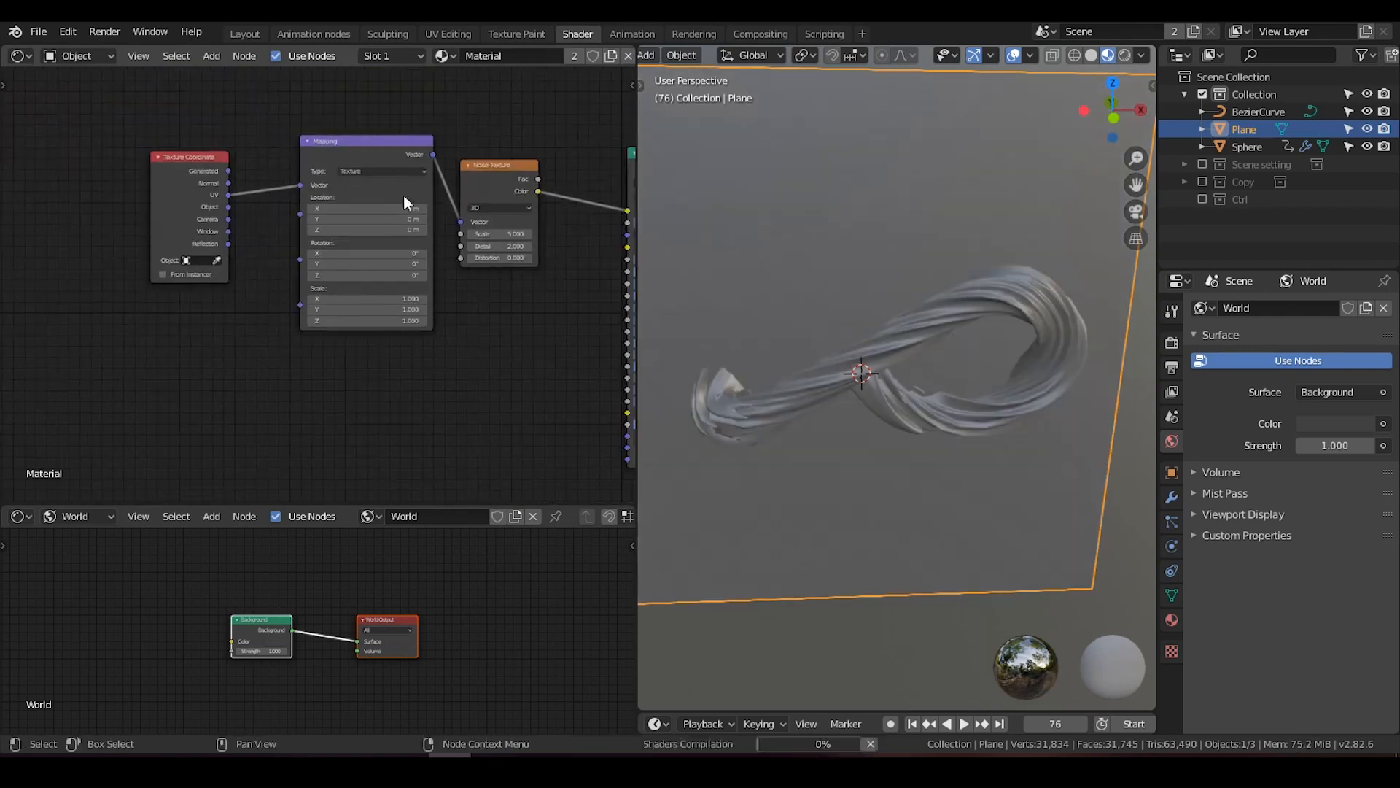
Move the Texture Coordinate, Mapping and Noise Texture nodes away from the Principled BSDF to leave room between them.
{"action": "left_click_drag", "start_coordinate": [510, 131], "coordinate": [211, 313]}
{"action": "key", "text": "g"}
{"action": "left_click", "coordinate": [290, 351]}
{"action": "left_click", "coordinate": [487, 313]}
{"action": "middle_click_drag", "start_coordinate": [399, 299], "coordinate": [338, 282]}
{"action": "scroll", "coordinate": [338, 282], "scroll_direction": "down", "scroll_amount": 1}
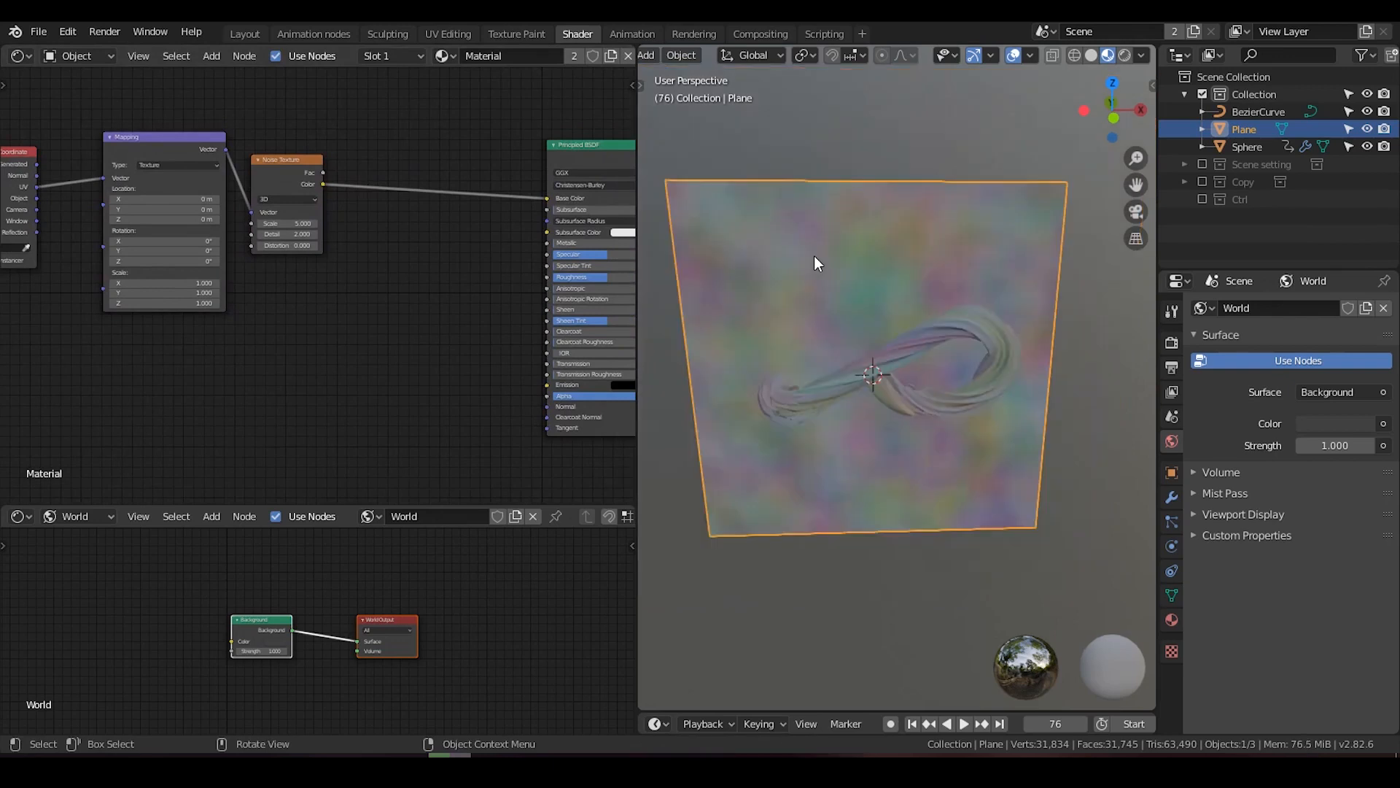
{"action": "middle_click_drag", "start_coordinate": [383, 244], "coordinate": [379, 257]}
{"action": "scroll", "coordinate": [378, 257], "scroll_direction": "up", "scroll_amount": 2}
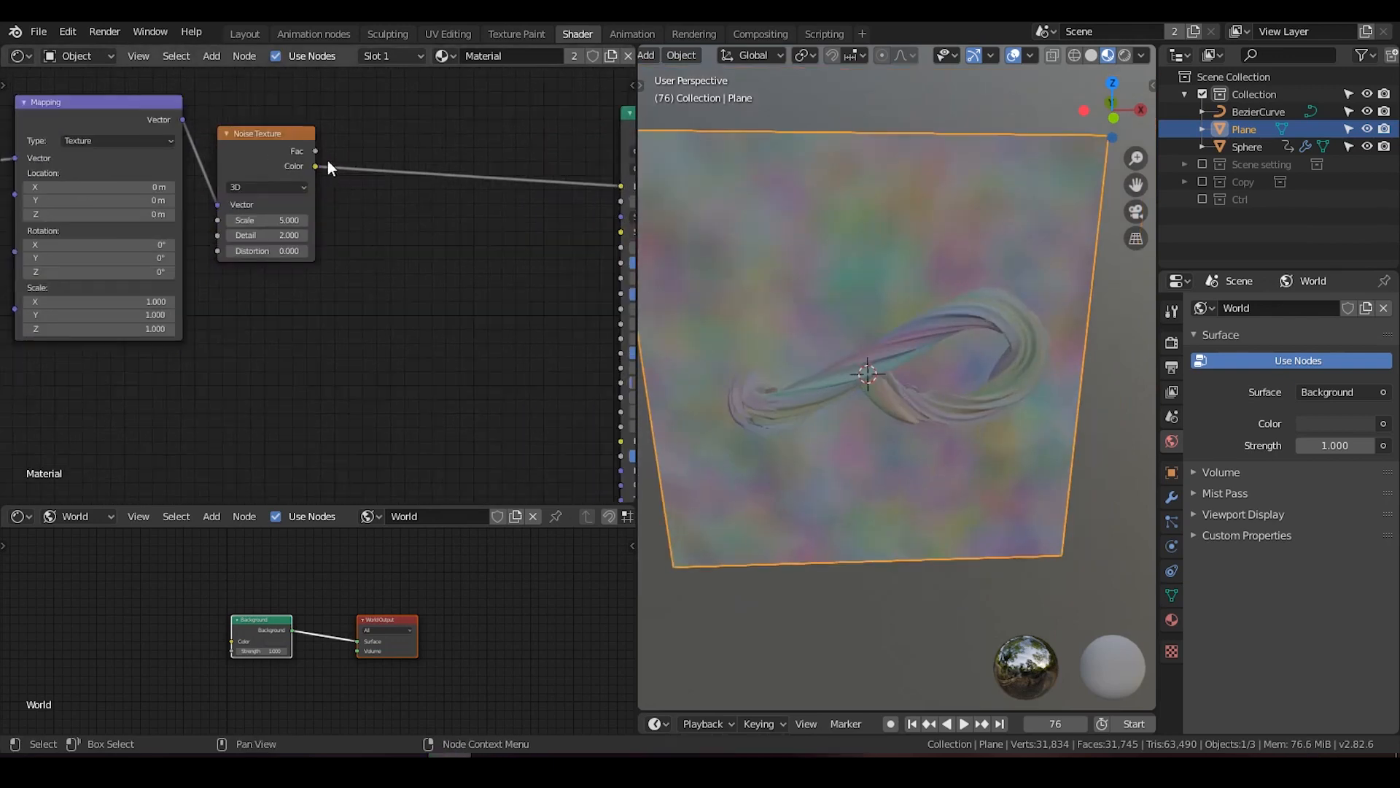
Link the Noise Texture's Fac output to Base Color and insert a ColorRamp node between them.
{"action": "left_click_drag", "start_coordinate": [628, 187], "coordinate": [626, 187]}
{"action": "middle_click_drag", "start_coordinate": [568, 238], "coordinate": [500, 228]}
{"action": "key", "text": "shift+a"}
{"action": "left_click", "coordinate": [379, 142]}
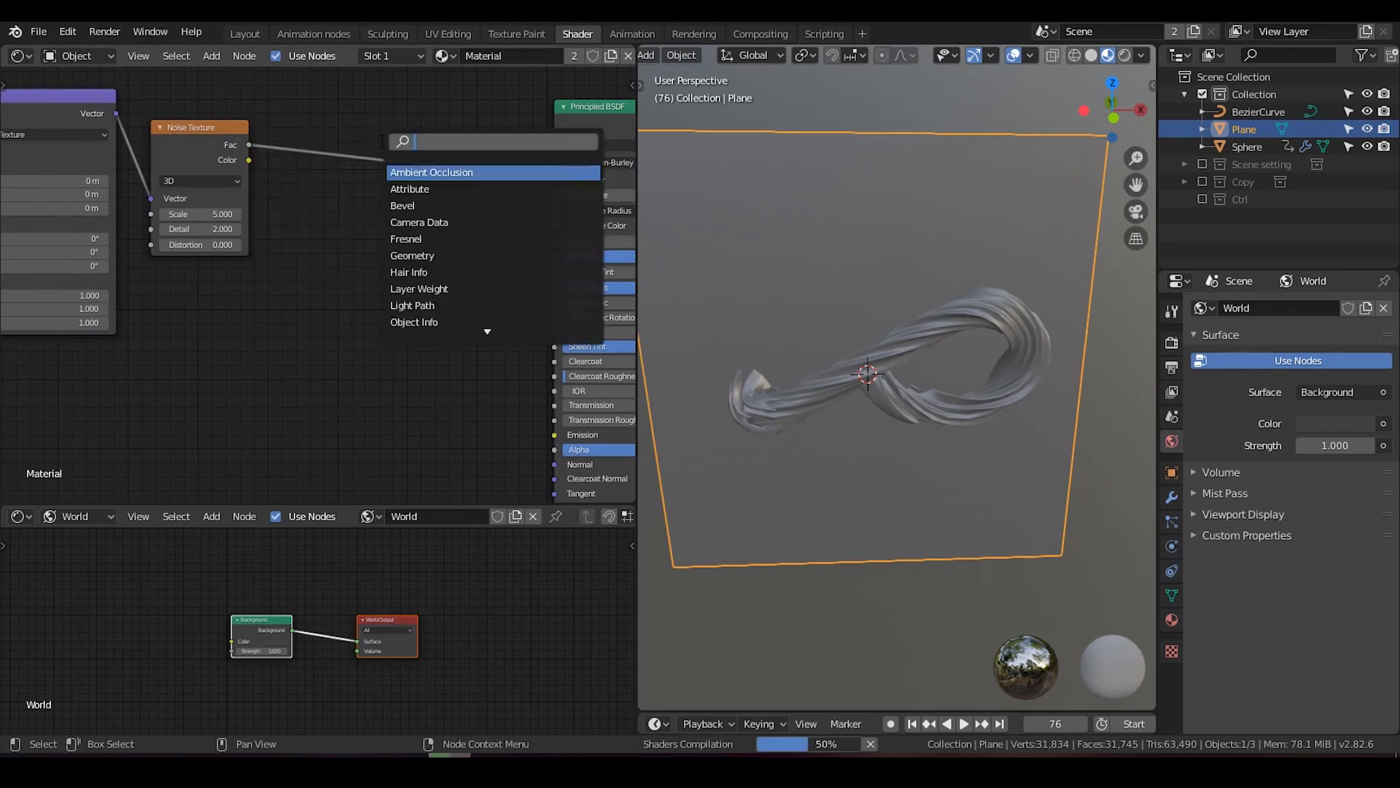
{"action": "type", "text": "color"}
{"action": "key", "text": "Down"}
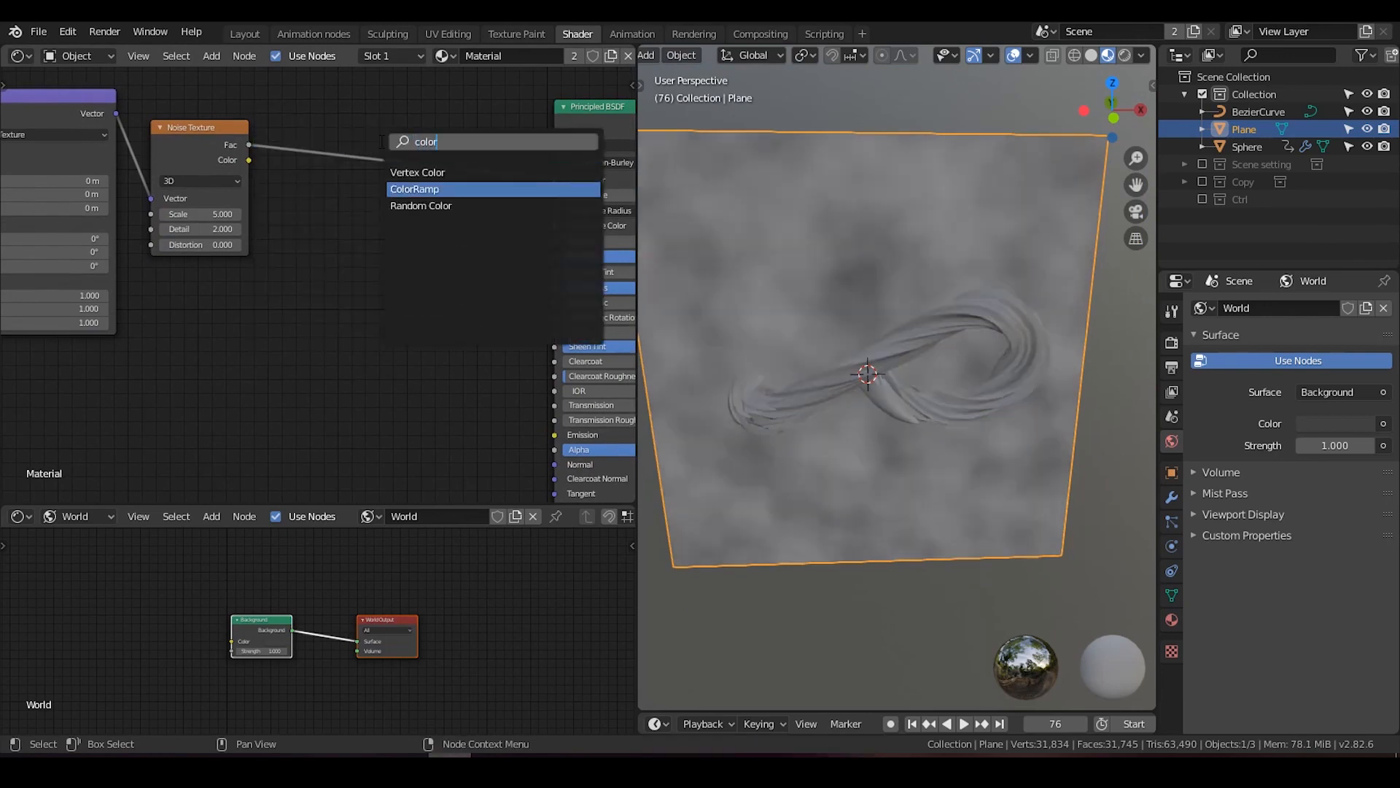
{"action": "key", "text": "Return"}
{"action": "left_click", "coordinate": [311, 133]}
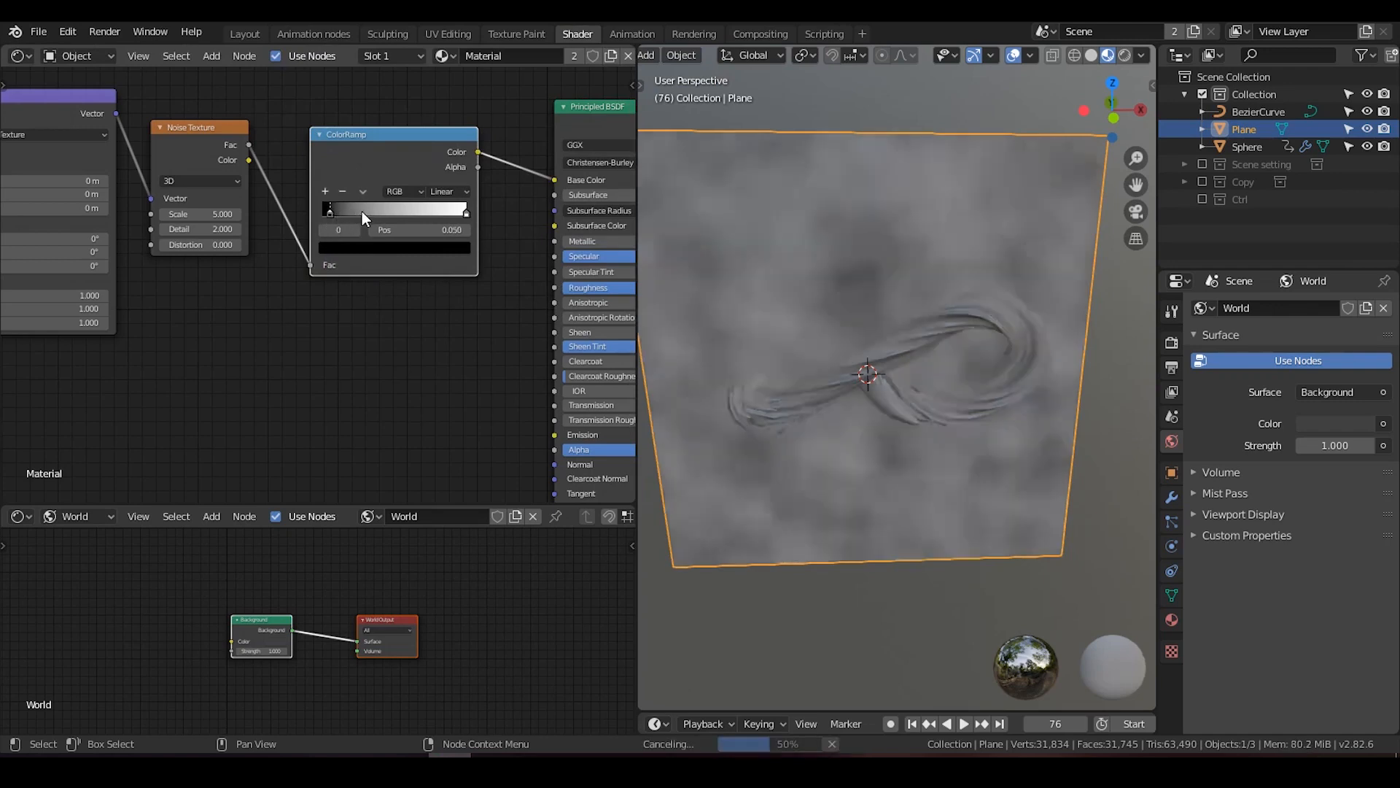
Increase the ColorRamp's contrast by moving the black stop to about 0.36 and pulling the white stop in toward it.
{"action": "left_click", "coordinate": [362, 211]}
{"action": "scroll", "coordinate": [255, 187], "scroll_direction": "up", "scroll_amount": 1}
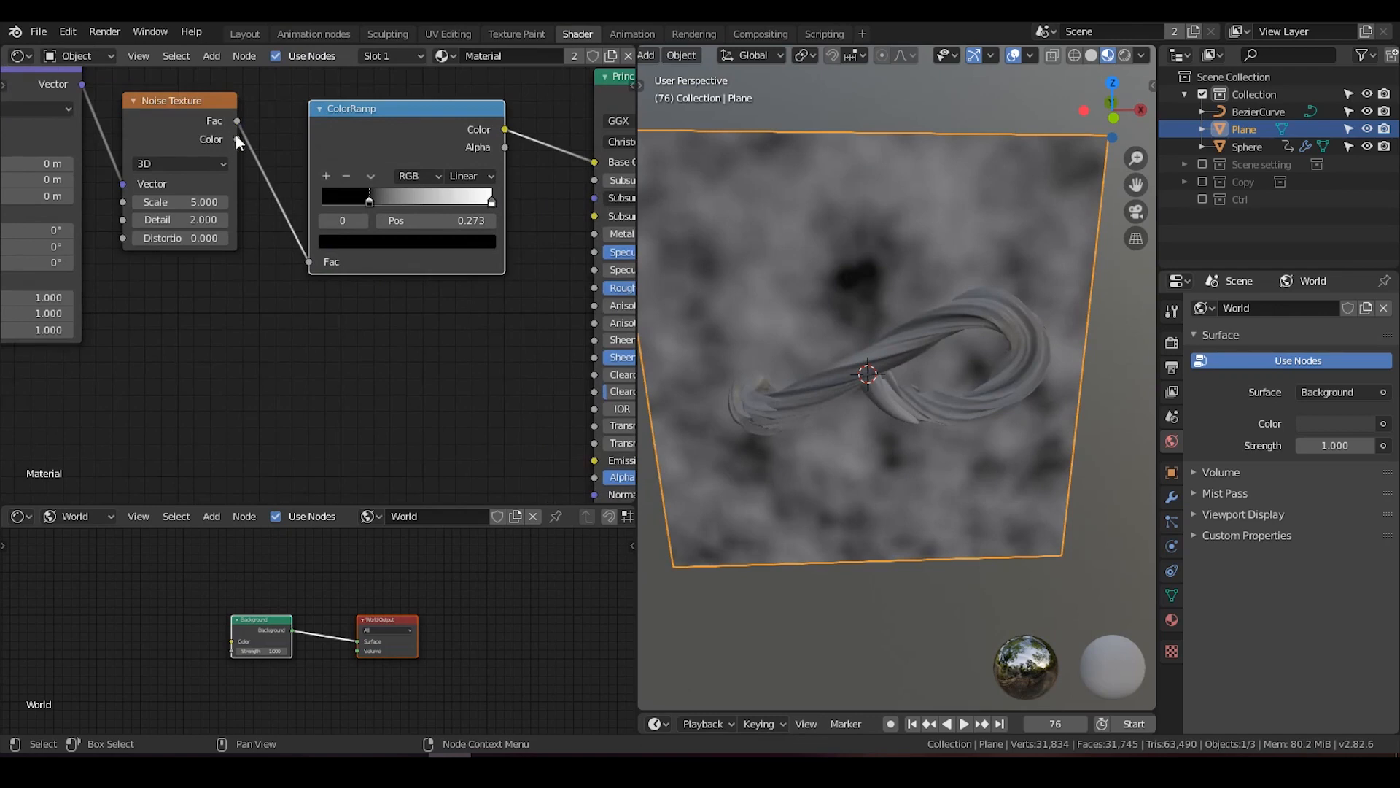
{"action": "left_click_drag", "start_coordinate": [367, 204], "coordinate": [384, 211]}
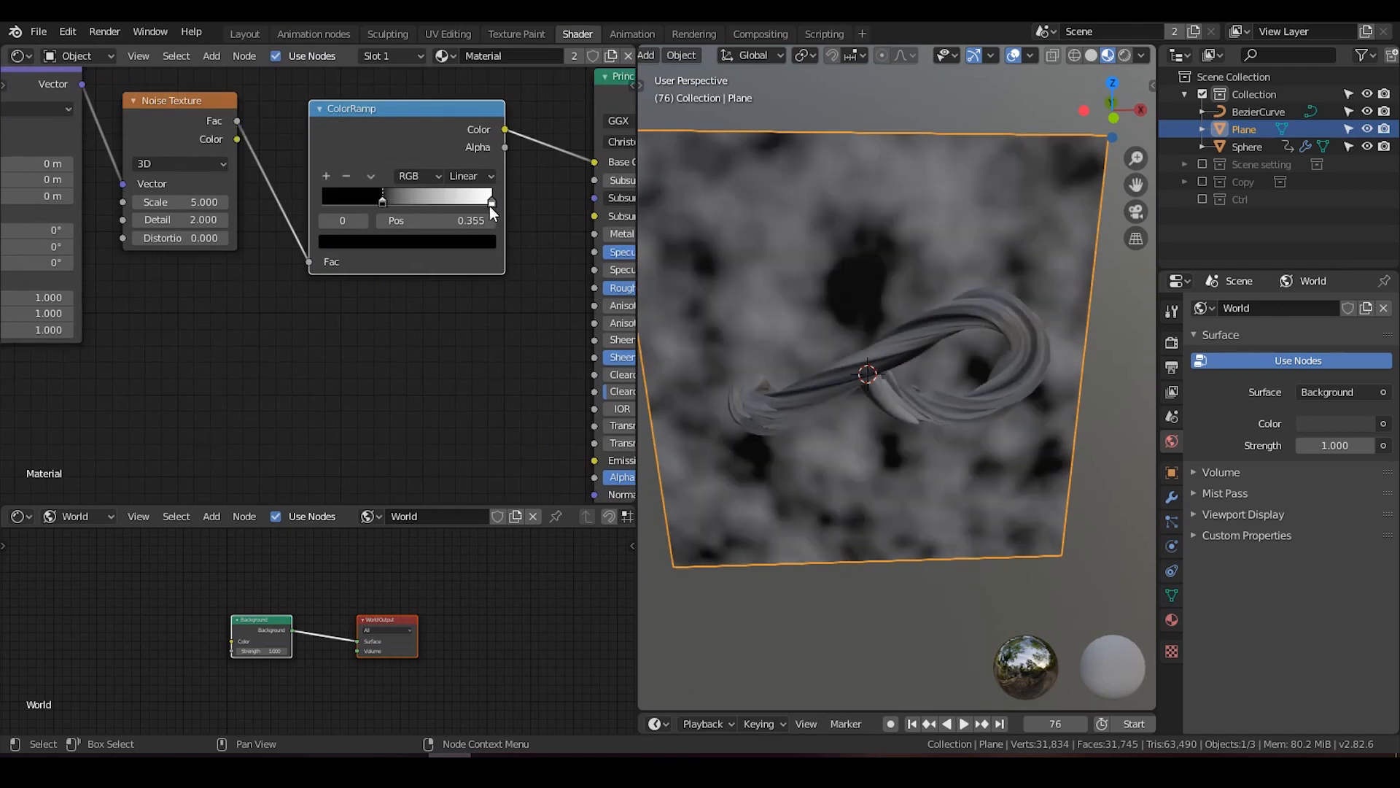
{"action": "left_click_drag", "start_coordinate": [492, 203], "coordinate": [382, 203]}
Examine how the noise pattern falls on the backdrop plane and the twisted figure-eight shape from several angles.
{"action": "middle_click_drag", "start_coordinate": [243, 305], "coordinate": [499, 270]}
{"action": "middle_click_drag", "start_coordinate": [391, 275], "coordinate": [408, 292]}
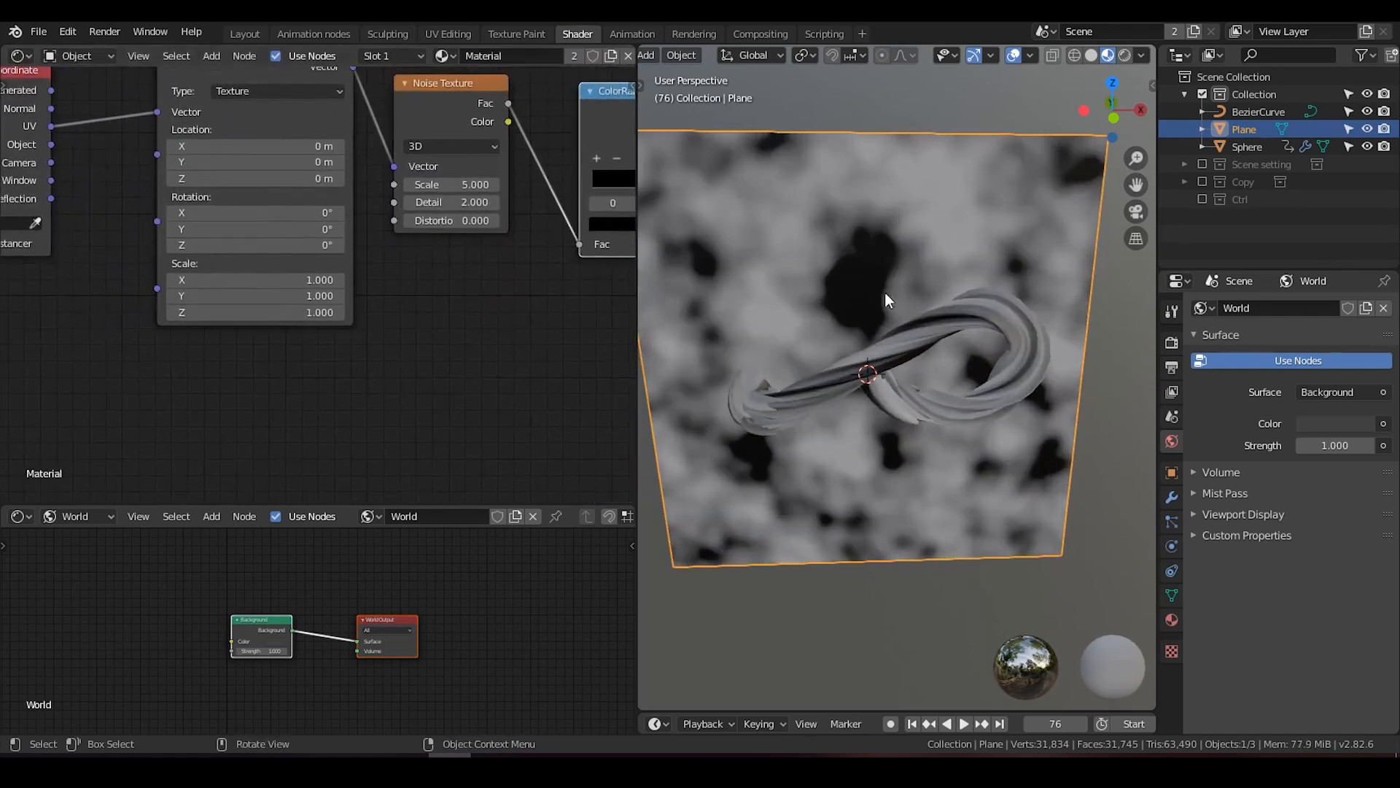
{"action": "middle_click_drag", "start_coordinate": [885, 292], "coordinate": [785, 311]}
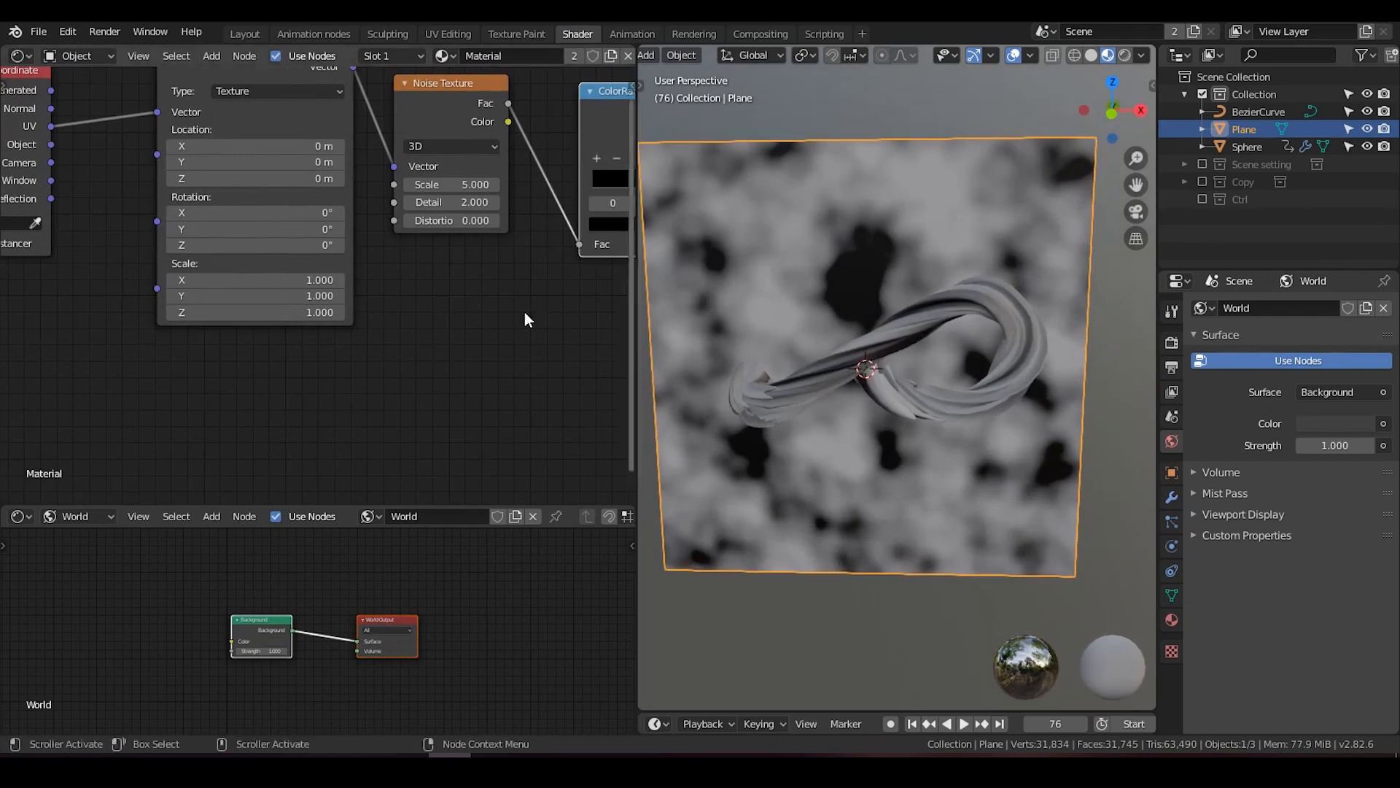
{"action": "middle_click_drag", "start_coordinate": [335, 258], "coordinate": [397, 278]}
{"action": "scroll", "coordinate": [376, 276], "scroll_direction": "up", "scroll_amount": 2}
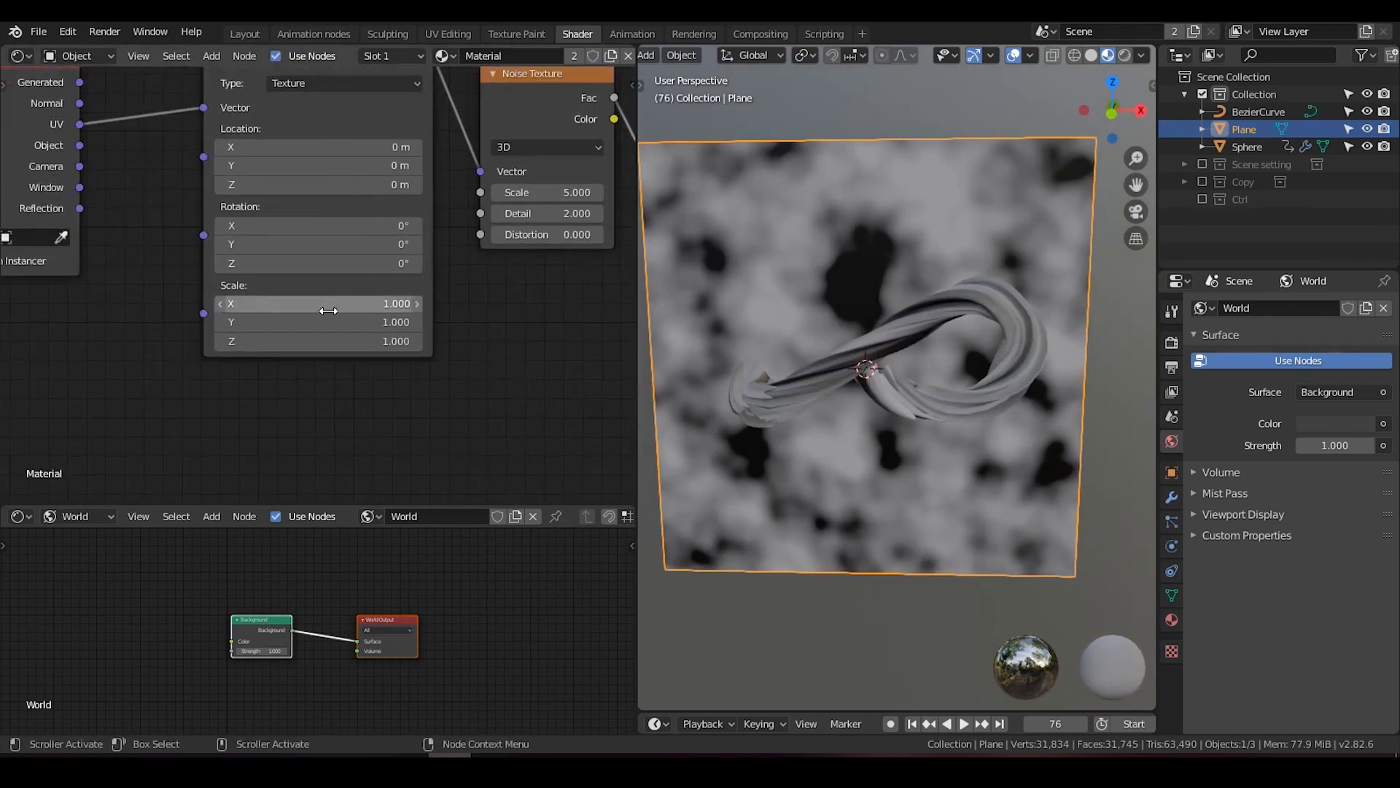
{"action": "scroll", "coordinate": [329, 311], "scroll_direction": "down", "scroll_amount": 1}
{"action": "middle_click_drag", "start_coordinate": [925, 346], "coordinate": [804, 295]}
{"action": "scroll", "coordinate": [915, 353], "scroll_direction": "up", "scroll_amount": 4}
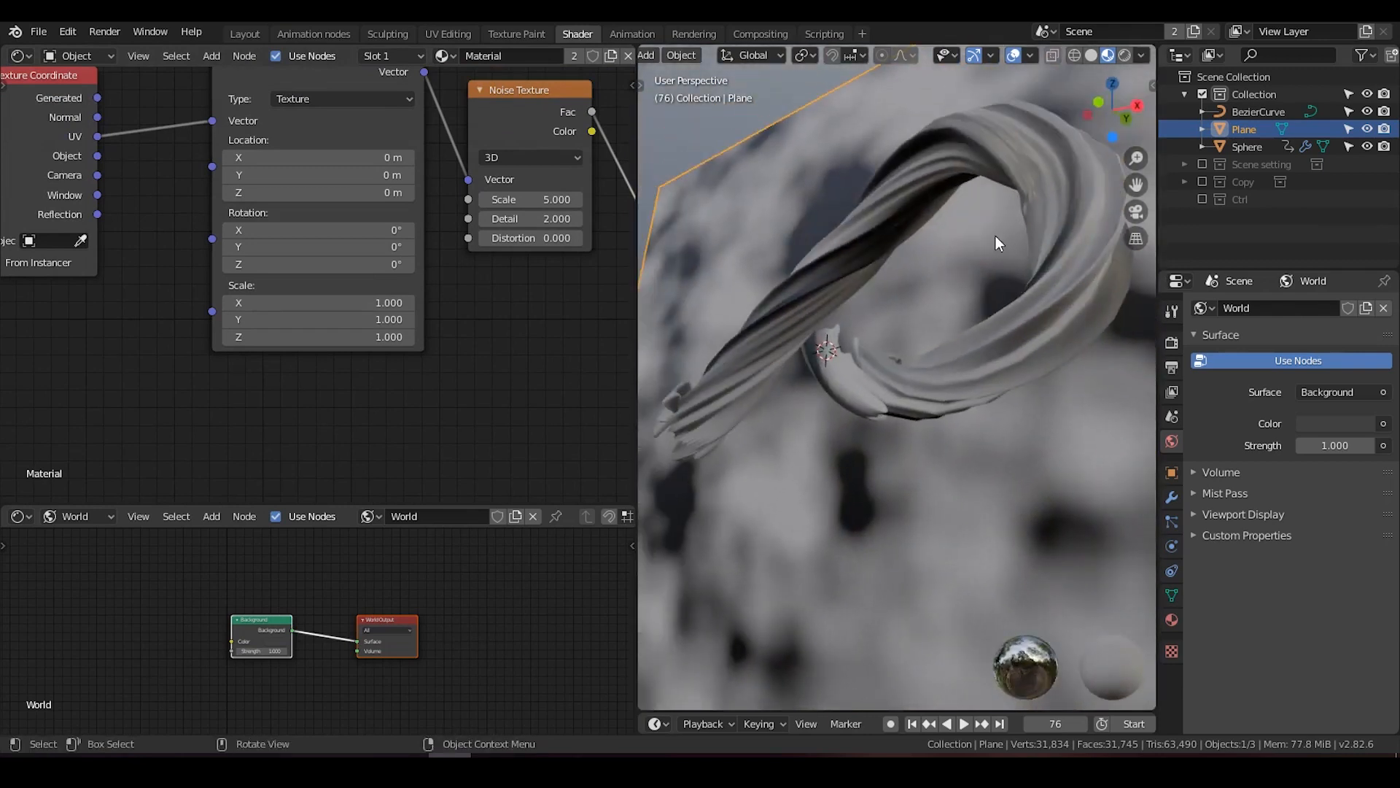
{"action": "middle_click_drag", "start_coordinate": [996, 236], "coordinate": [1094, 297]}
{"action": "middle_click_drag", "start_coordinate": [987, 220], "coordinate": [901, 244]}
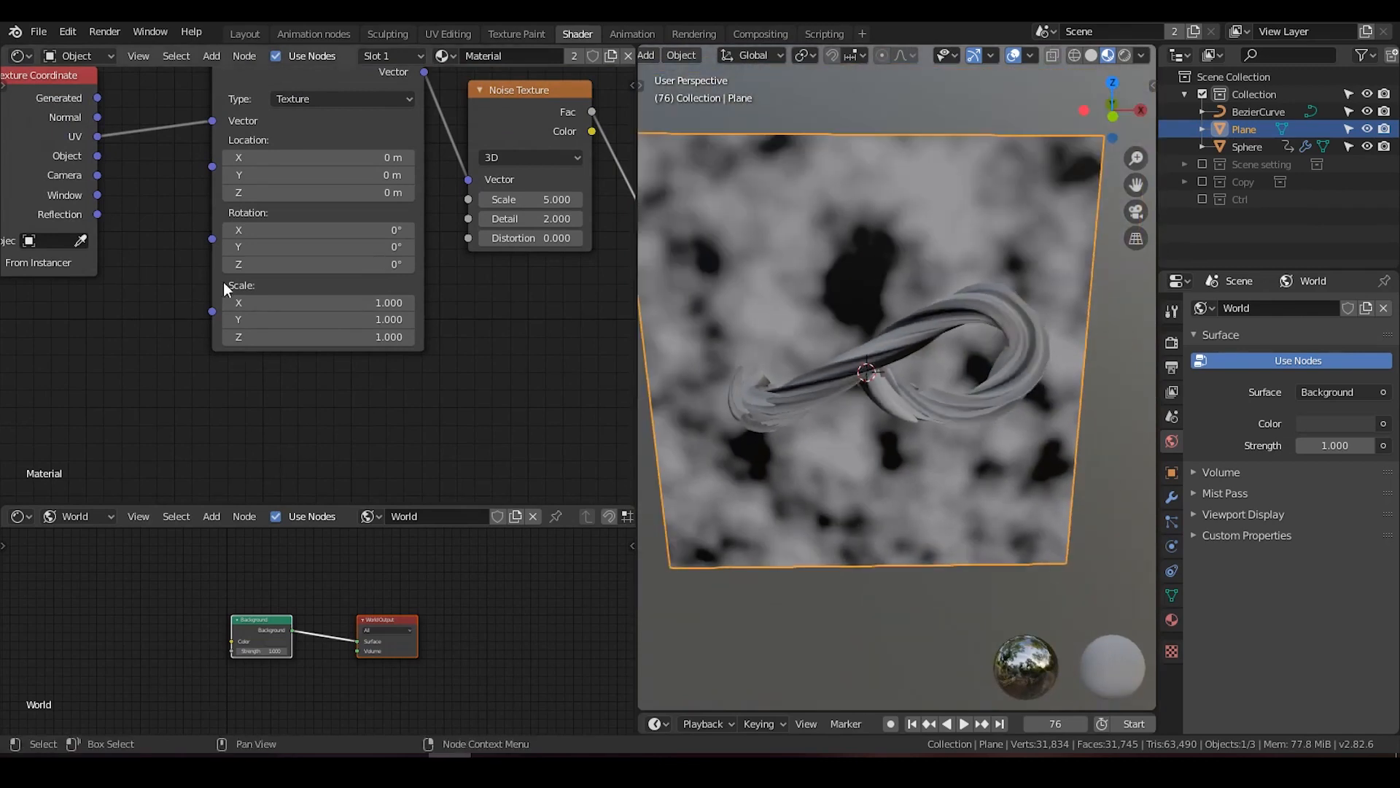
Stretch the noise into vertical streaks by setting the Mapping scale to 0.160 on X and 26.800 on Y.
{"action": "middle_click_drag", "start_coordinate": [322, 307], "coordinate": [343, 249]}
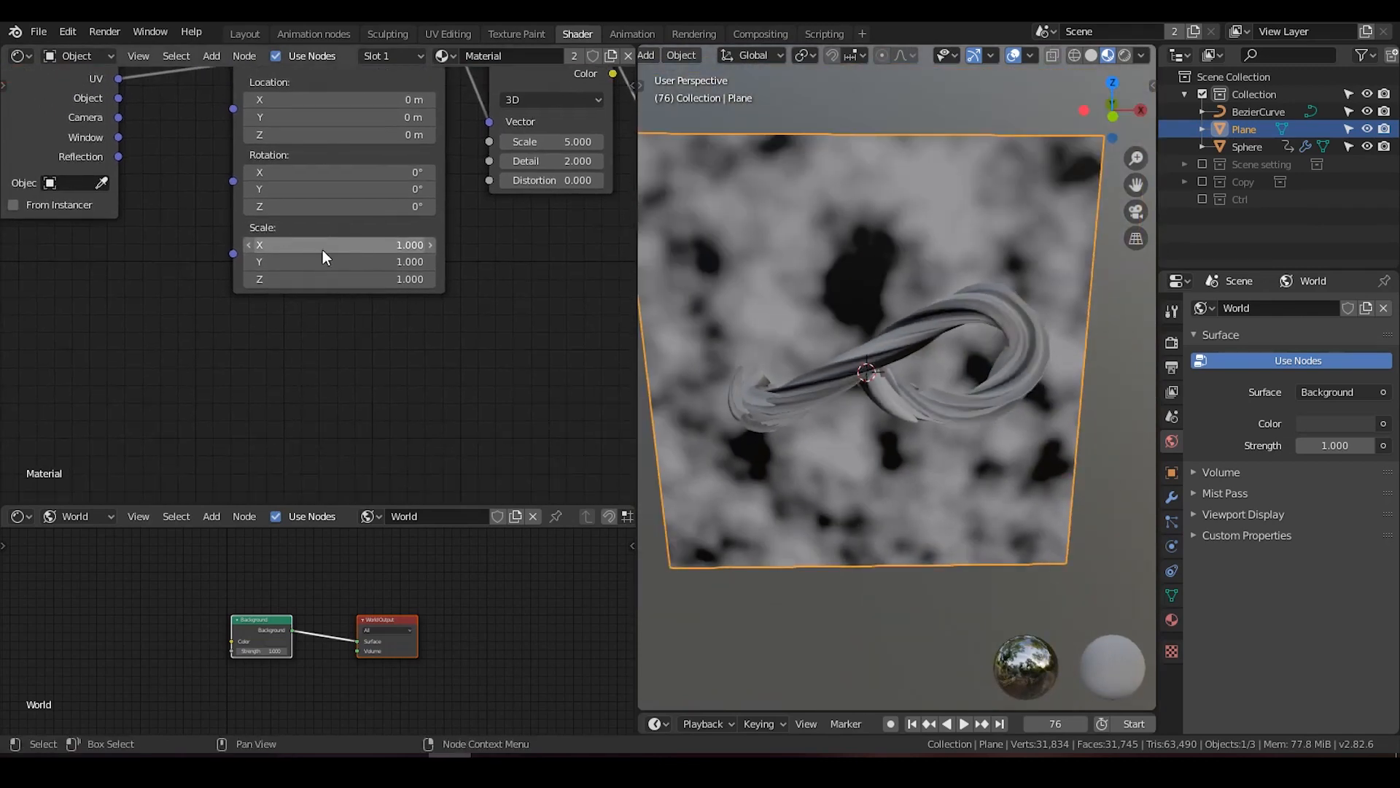
{"action": "mouse_move", "coordinate": [322, 249]}
{"action": "left_mouse_down"}
{"action": "mouse_move", "coordinate": [274, 249]}
{"action": "mouse_move", "coordinate": [301, 249]}
{"action": "left_mouse_up"}
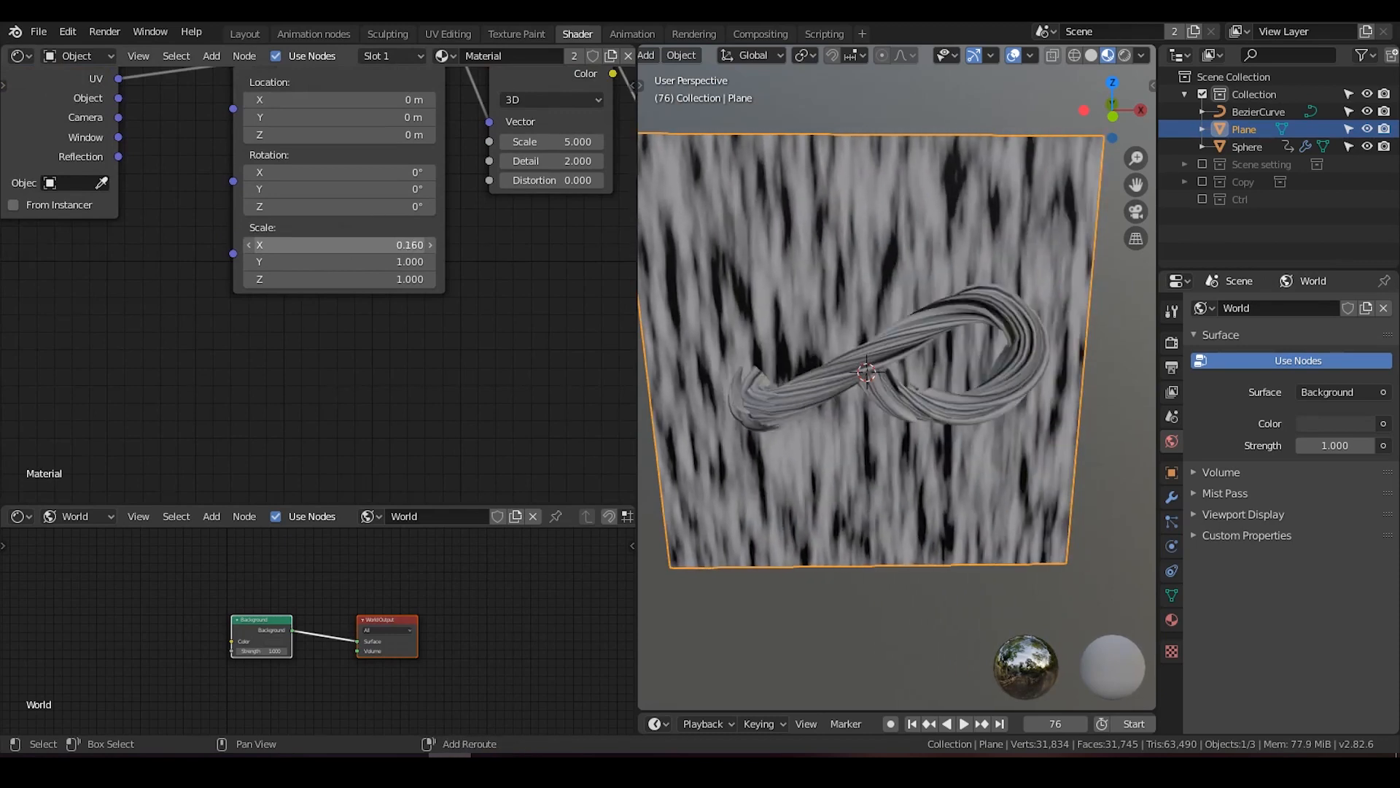
{"action": "scroll", "coordinate": [853, 321], "scroll_direction": "up", "scroll_amount": 2}
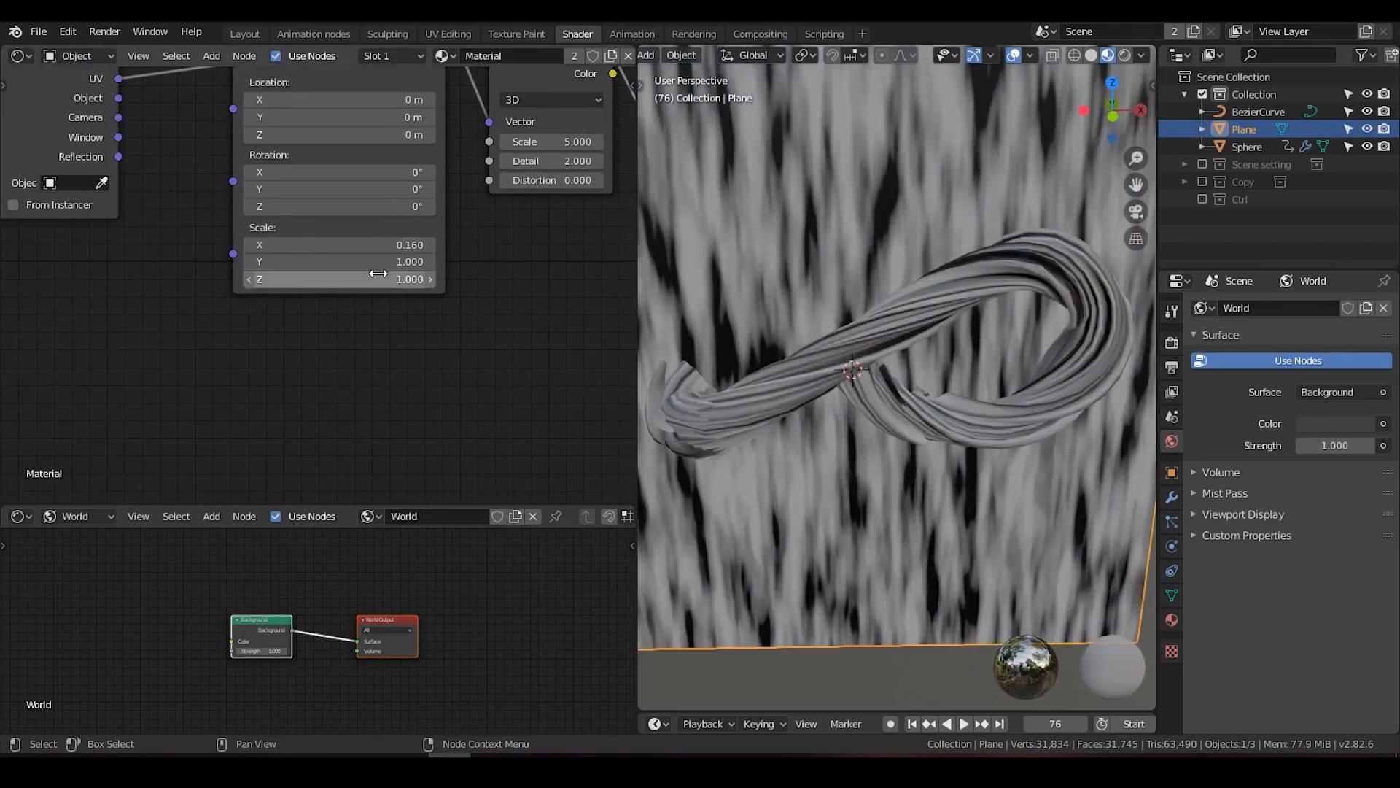
{"action": "left_click_drag", "start_coordinate": [370, 266], "coordinate": [481, 266]}
{"action": "scroll", "coordinate": [786, 376], "scroll_direction": "down", "scroll_amount": 3}
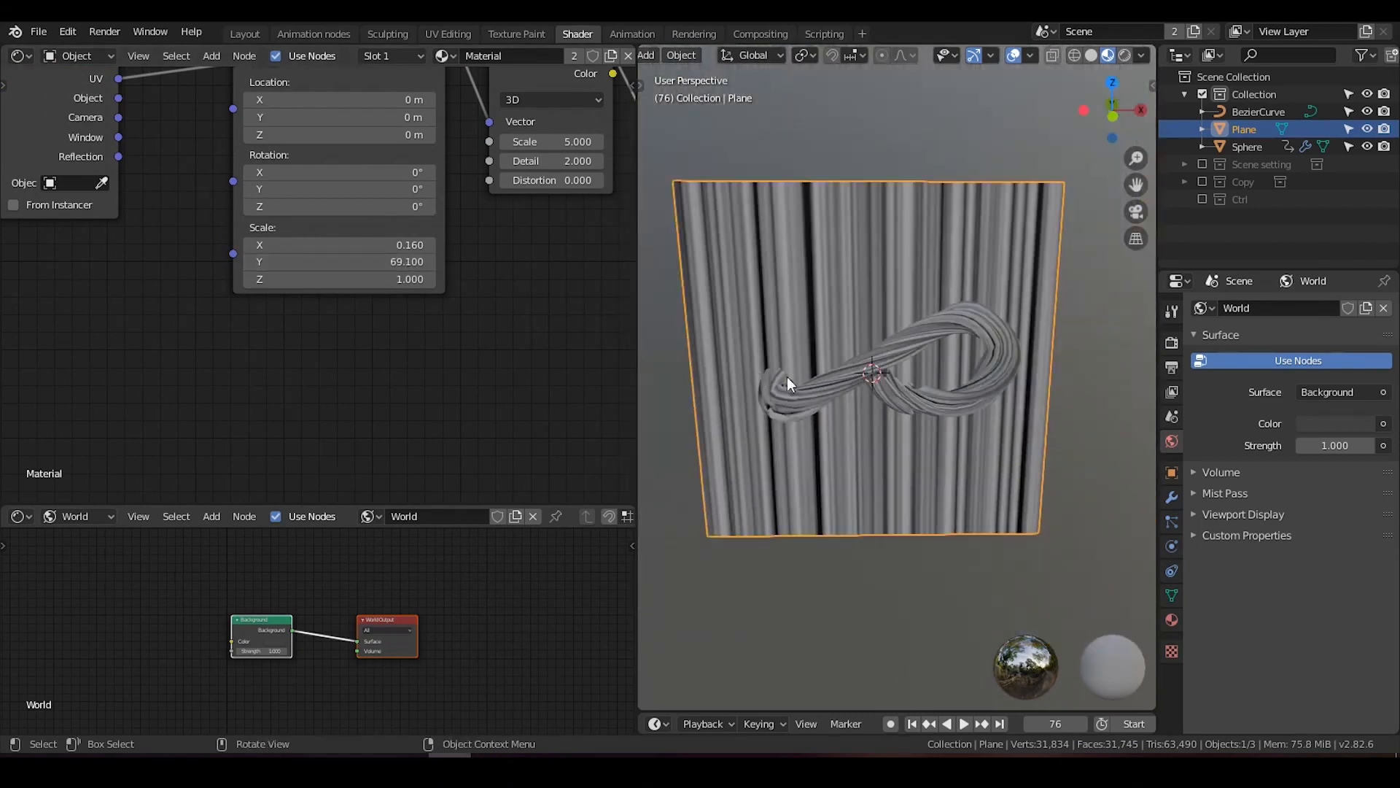
{"action": "scroll", "coordinate": [896, 388], "scroll_direction": "up", "scroll_amount": 4}
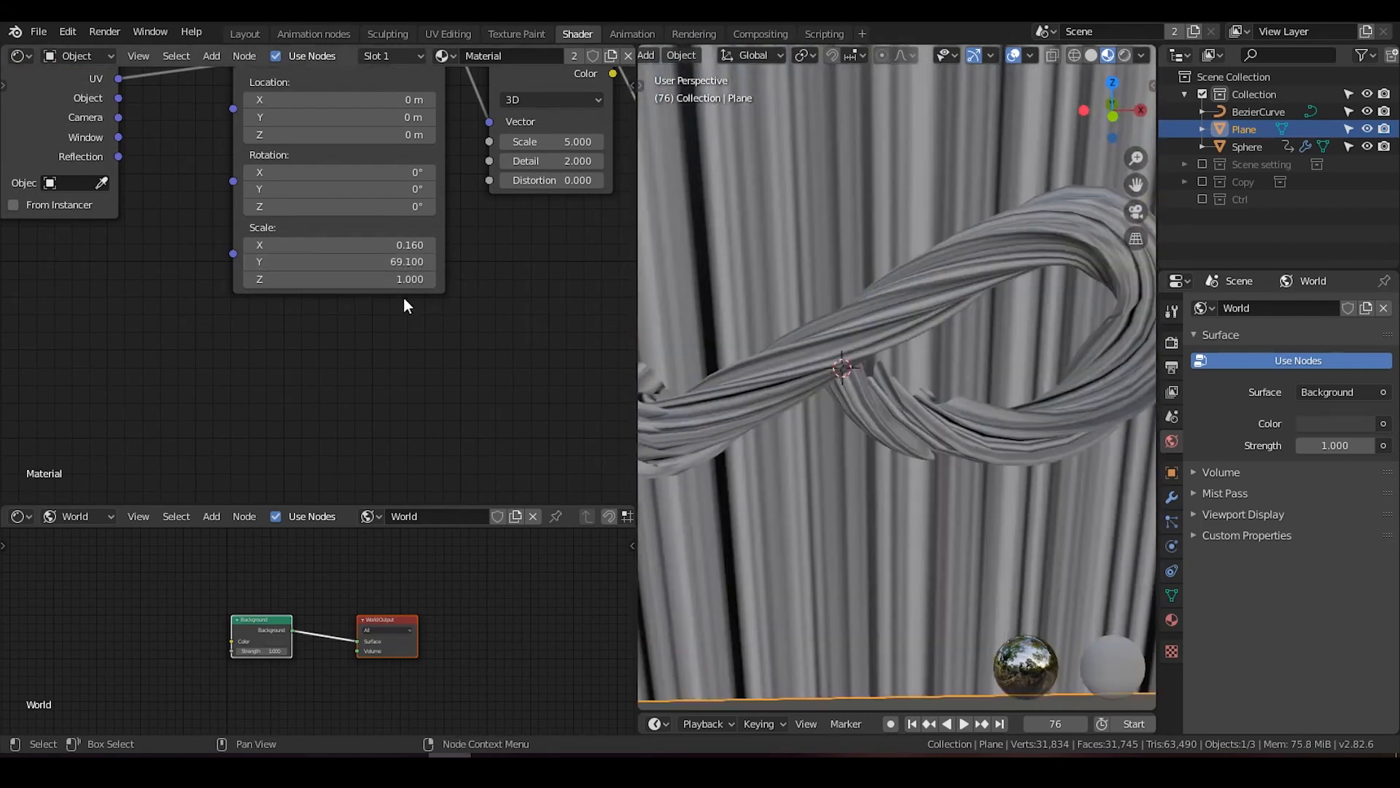
{"action": "left_click_drag", "start_coordinate": [340, 261], "coordinate": [321, 261]}
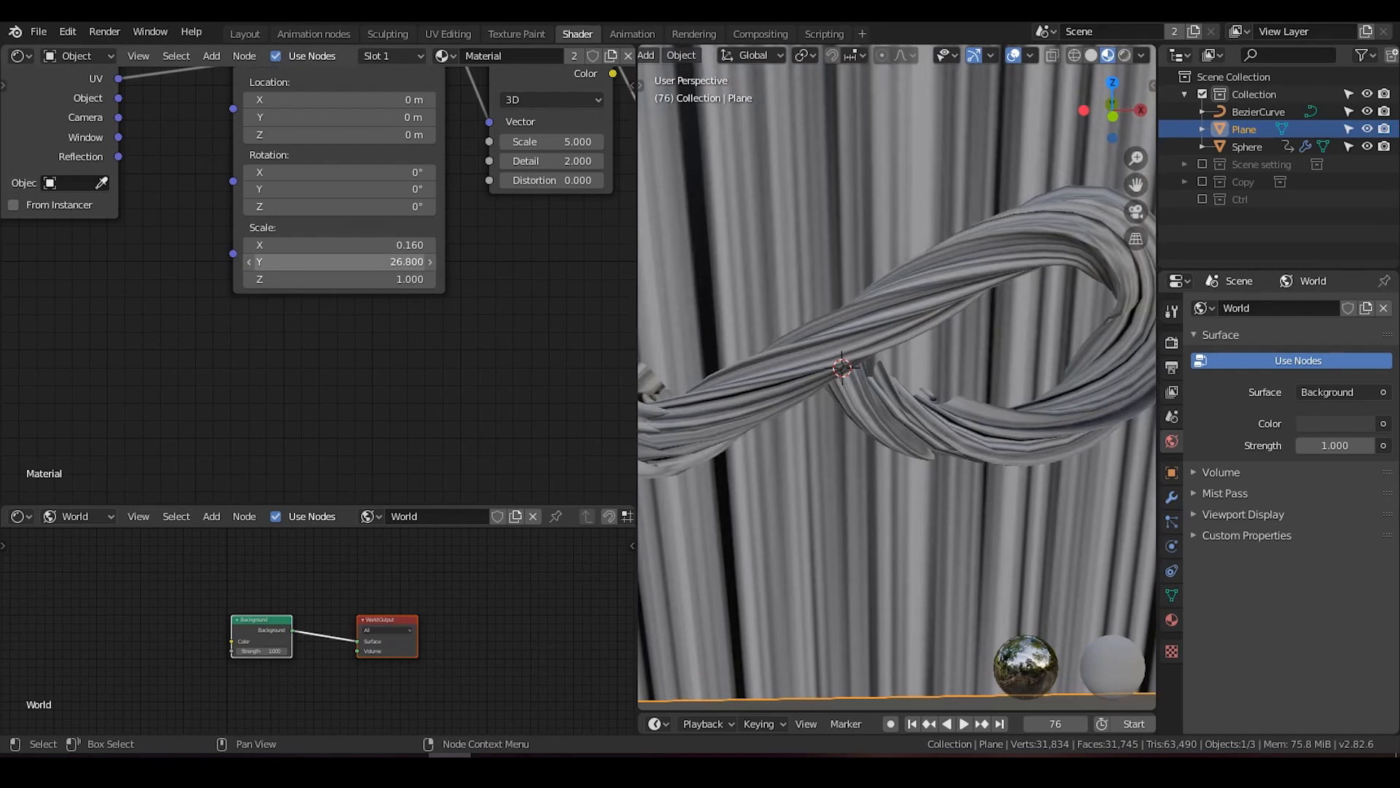
Reposition the Noise Texture node slightly further from the Mapping node, closer to the ColorRamp.
{"action": "middle_click_drag", "start_coordinate": [455, 307], "coordinate": [326, 334]}
{"action": "scroll", "coordinate": [365, 306], "scroll_direction": "down", "scroll_amount": 3}
{"action": "middle_click_drag", "start_coordinate": [465, 296], "coordinate": [290, 287]}
{"action": "scroll", "coordinate": [291, 287], "scroll_direction": "down", "scroll_amount": 1}
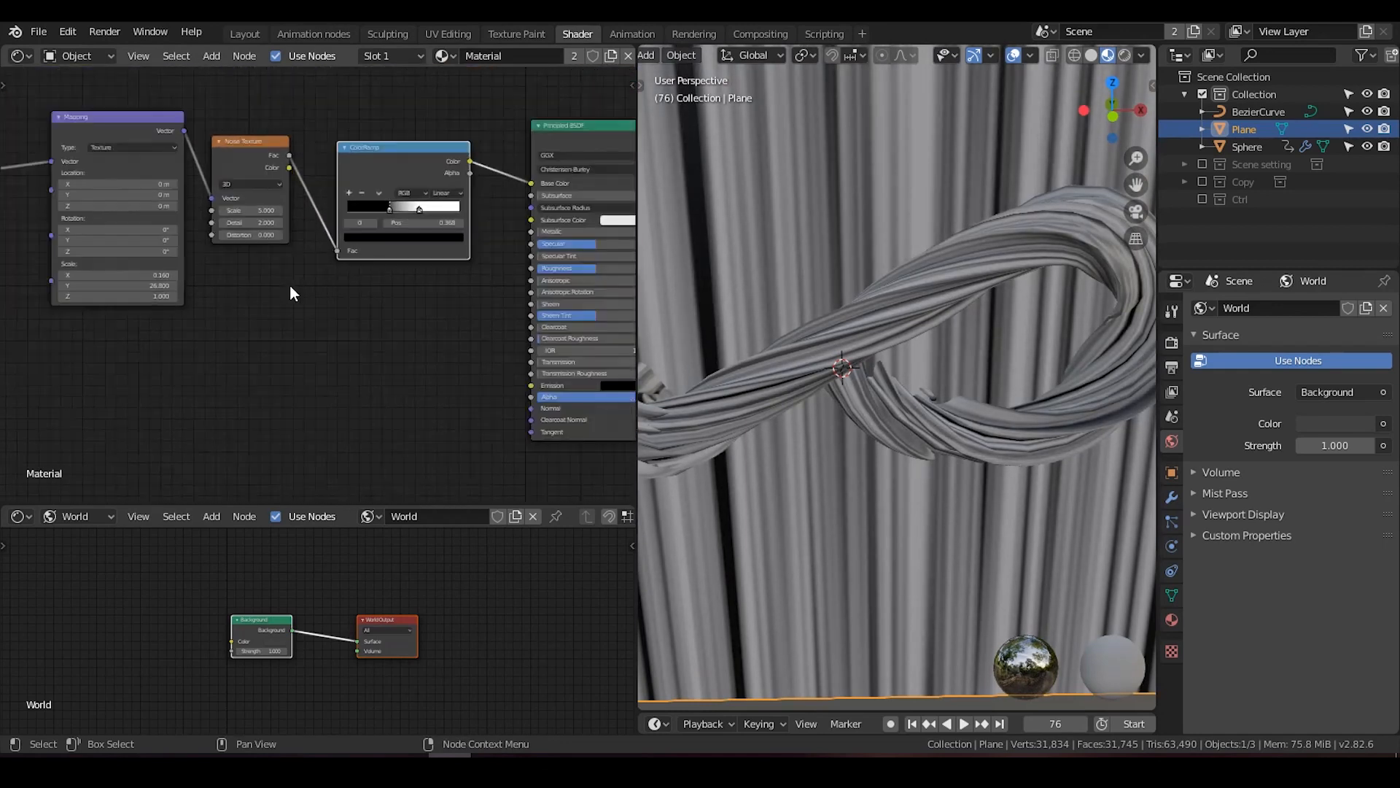
{"action": "left_click_drag", "start_coordinate": [267, 152], "coordinate": [285, 146]}
{"action": "middle_click_drag", "start_coordinate": [372, 304], "coordinate": [457, 275]}
{"action": "scroll", "coordinate": [207, 326], "scroll_direction": "up", "scroll_amount": 4}
{"action": "scroll", "coordinate": [262, 293], "scroll_direction": "down", "scroll_amount": 1}
{"action": "middle_click_drag", "start_coordinate": [325, 294], "coordinate": [527, 283]}
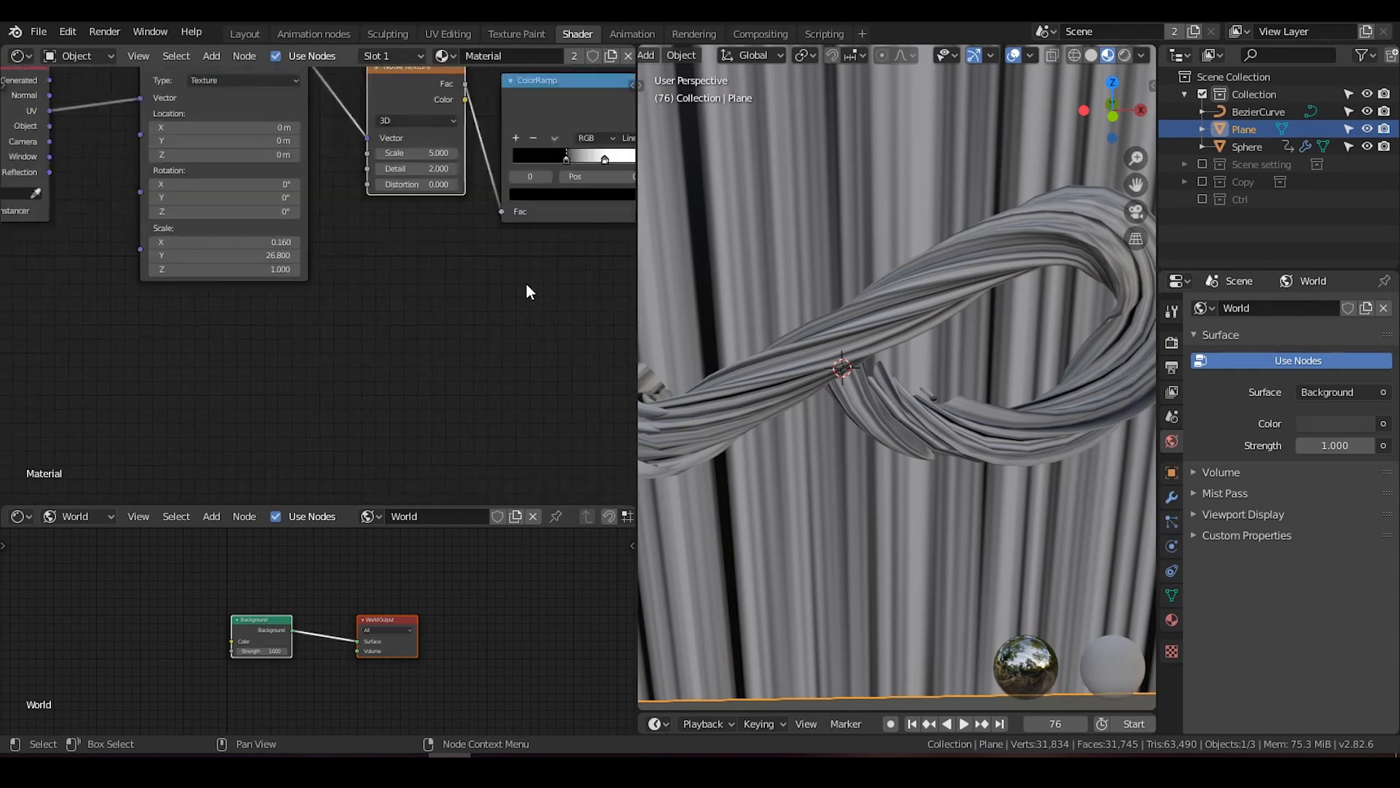
{"action": "scroll", "coordinate": [527, 283], "scroll_direction": "down", "scroll_amount": 6}
Hide the plane and add a cube at the centre, enlarged to enclose the whole figure-eight shape.
{"action": "left_click", "coordinate": [1367, 129]}
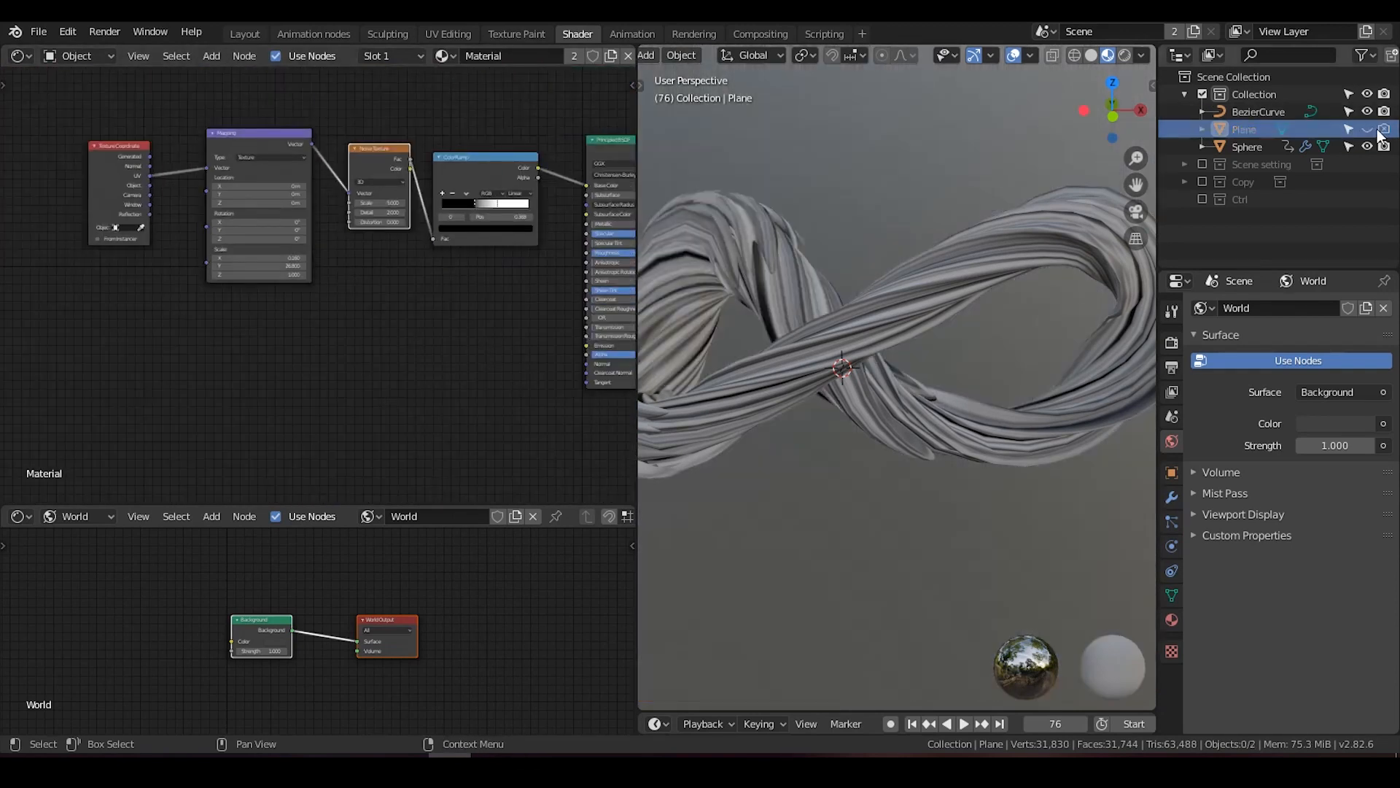
{"action": "scroll", "coordinate": [821, 318], "scroll_direction": "down", "scroll_amount": 3}
{"action": "key", "text": "shift+a"}
{"action": "mouse_move", "coordinate": [842, 292]}
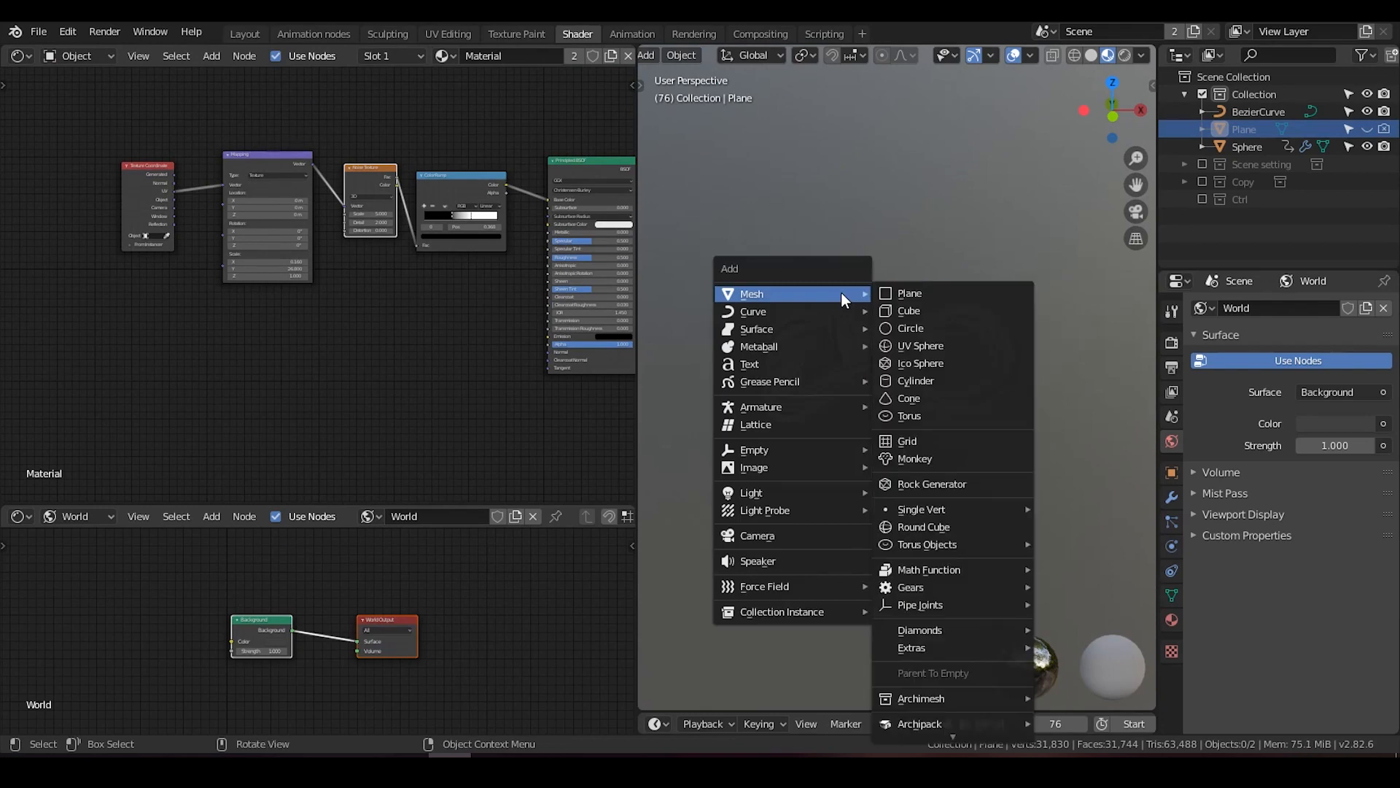
{"action": "left_click", "coordinate": [916, 310]}
{"action": "key", "text": "s"}
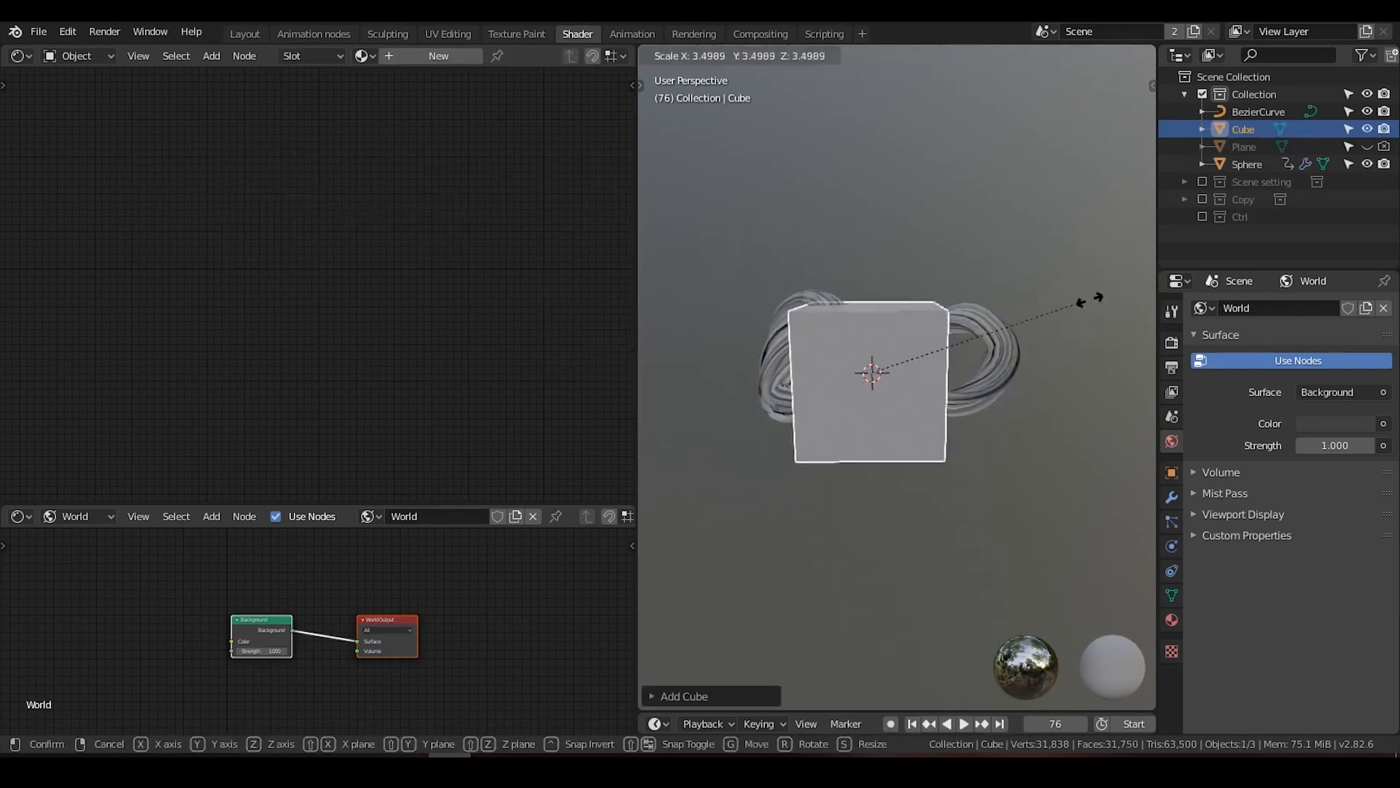
{"action": "left_click", "coordinate": [875, 215]}
{"action": "scroll", "coordinate": [824, 401], "scroll_direction": "down", "scroll_amount": 4}
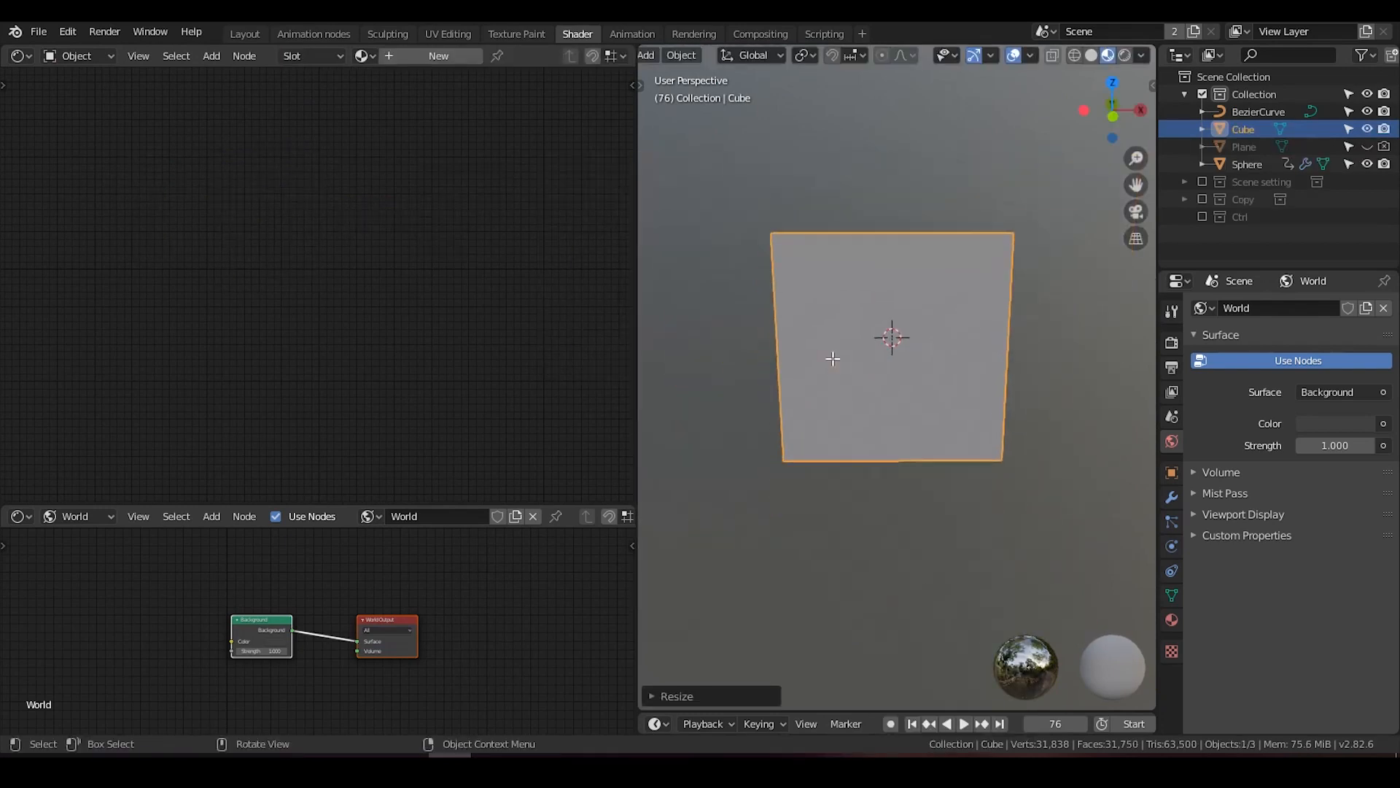
Delete the cube's front face and both side faces, keeping only the top, the back wall and the floor.
{"action": "key", "text": "Tab"}
{"action": "middle_click_drag", "start_coordinate": [818, 352], "coordinate": [782, 334]}
{"action": "key", "text": "3"}
{"action": "left_click", "coordinate": [816, 342]}
{"action": "left_click", "coordinate": [825, 336], "text": "shift"}
{"action": "left_click", "coordinate": [939, 324], "text": "shift"}
{"action": "key", "text": "x"}
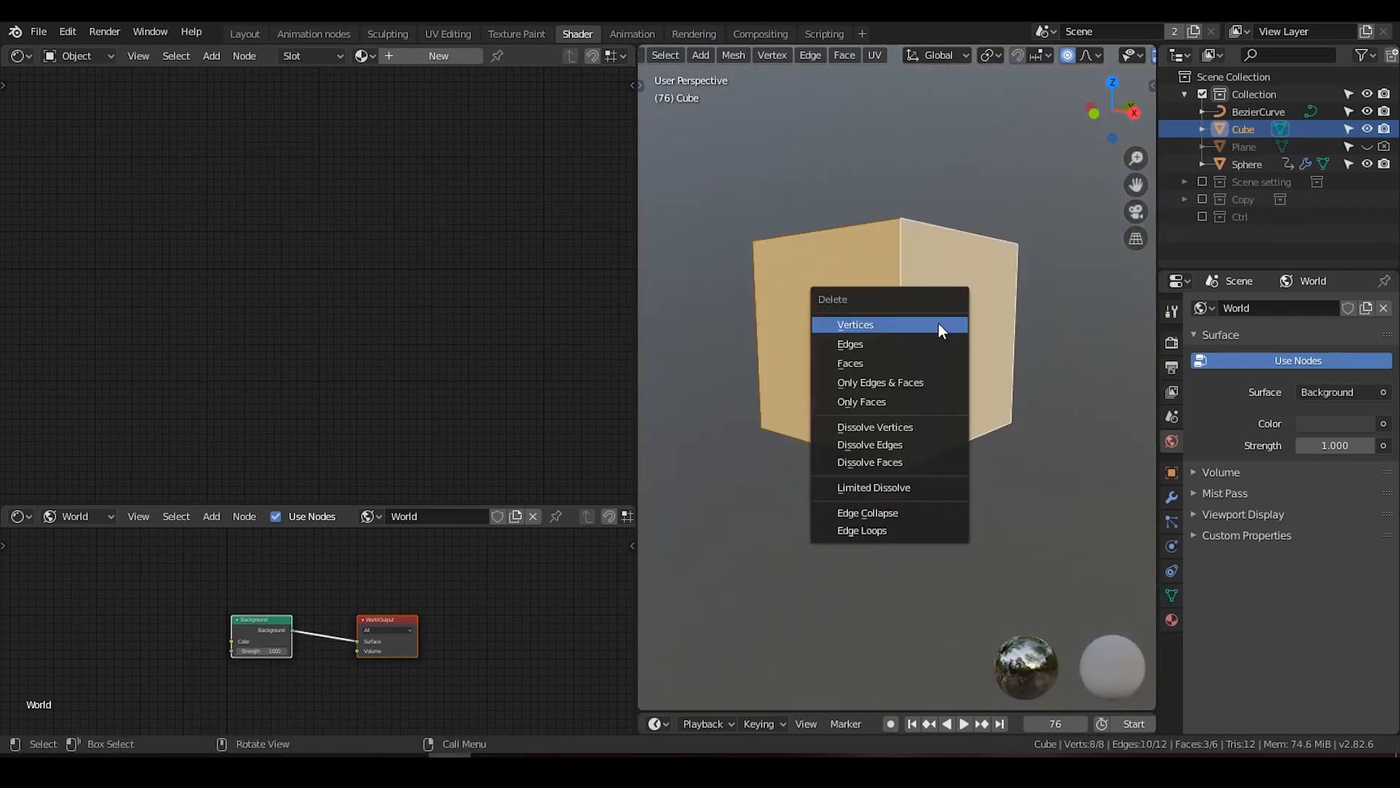
{"action": "left_click", "coordinate": [930, 363]}
{"action": "scroll", "coordinate": [930, 362], "scroll_direction": "up", "scroll_amount": 3}
{"action": "key", "text": "Tab"}
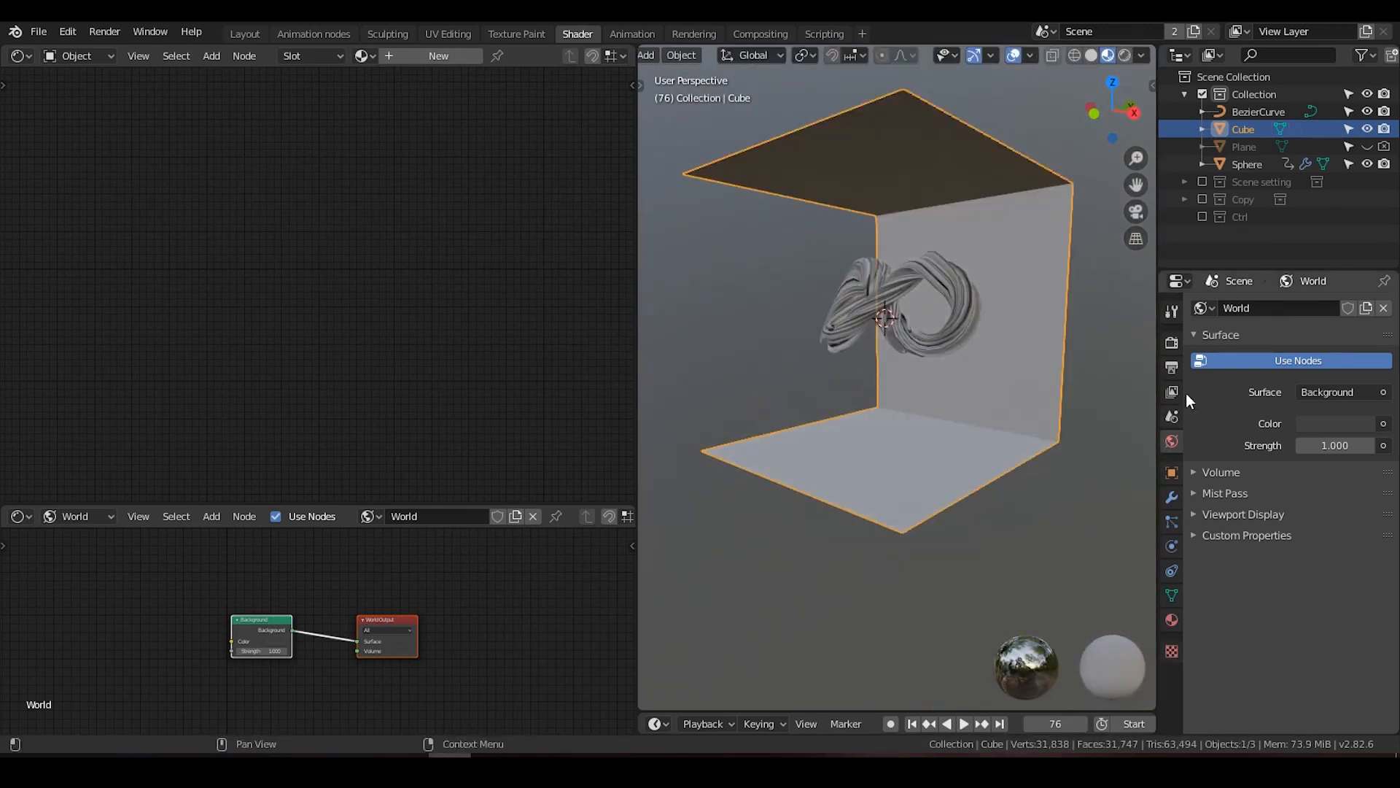
Add a Bevel modifier to the open cube with an offset of 0.49 m and 8 segments.
{"action": "left_click", "coordinate": [1172, 343]}
{"action": "left_click", "coordinate": [1176, 496]}
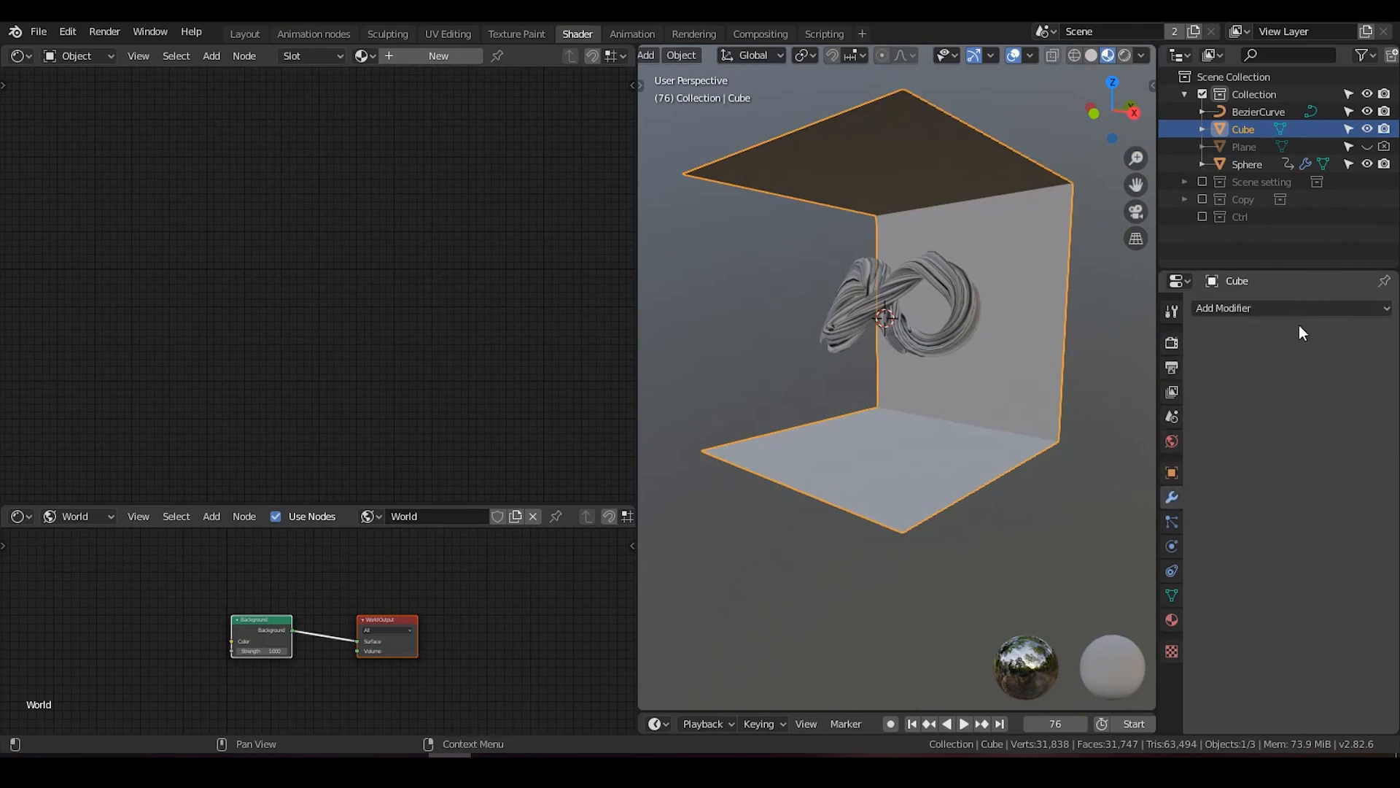
{"action": "left_click", "coordinate": [1277, 309]}
{"action": "left_click", "coordinate": [1063, 367]}
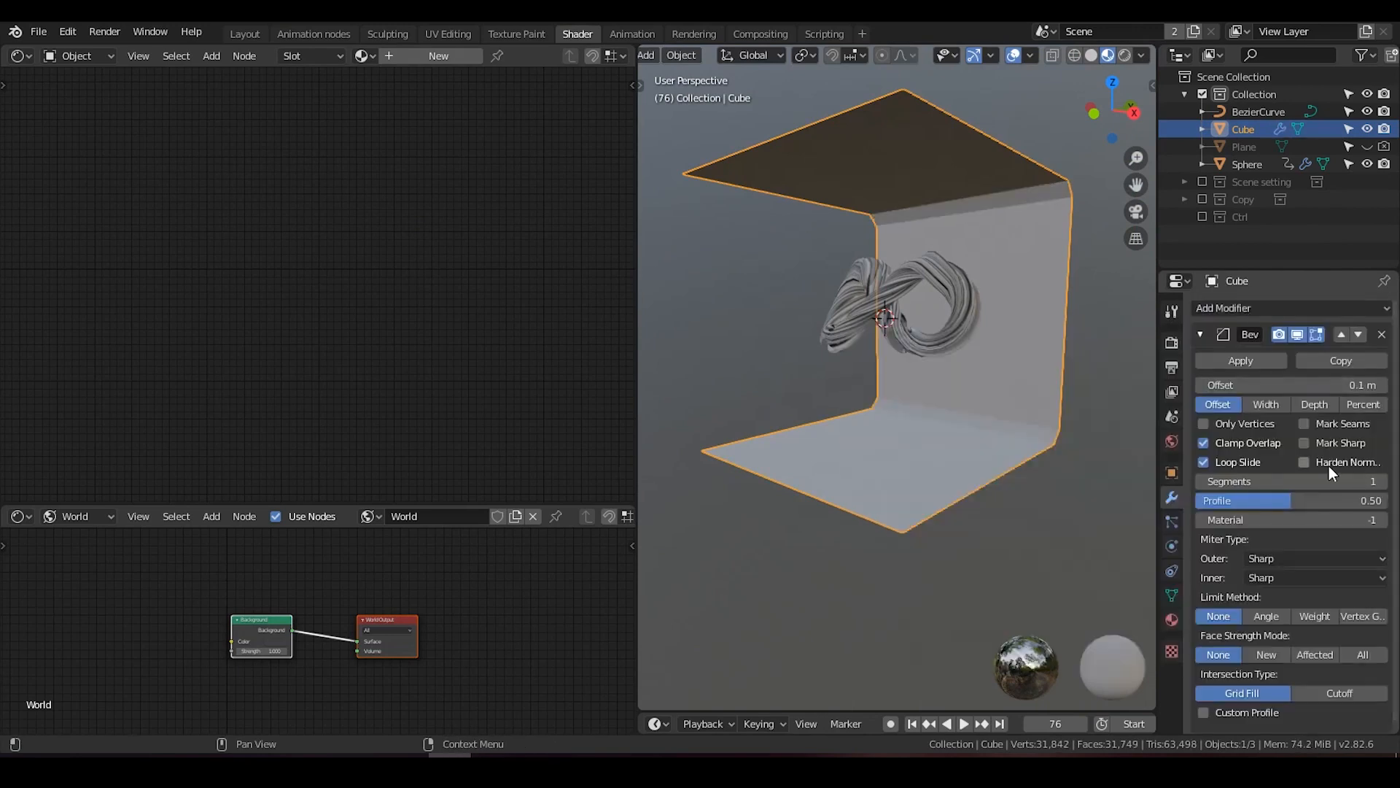
{"action": "left_click_drag", "start_coordinate": [1280, 381], "coordinate": [1349, 381]}
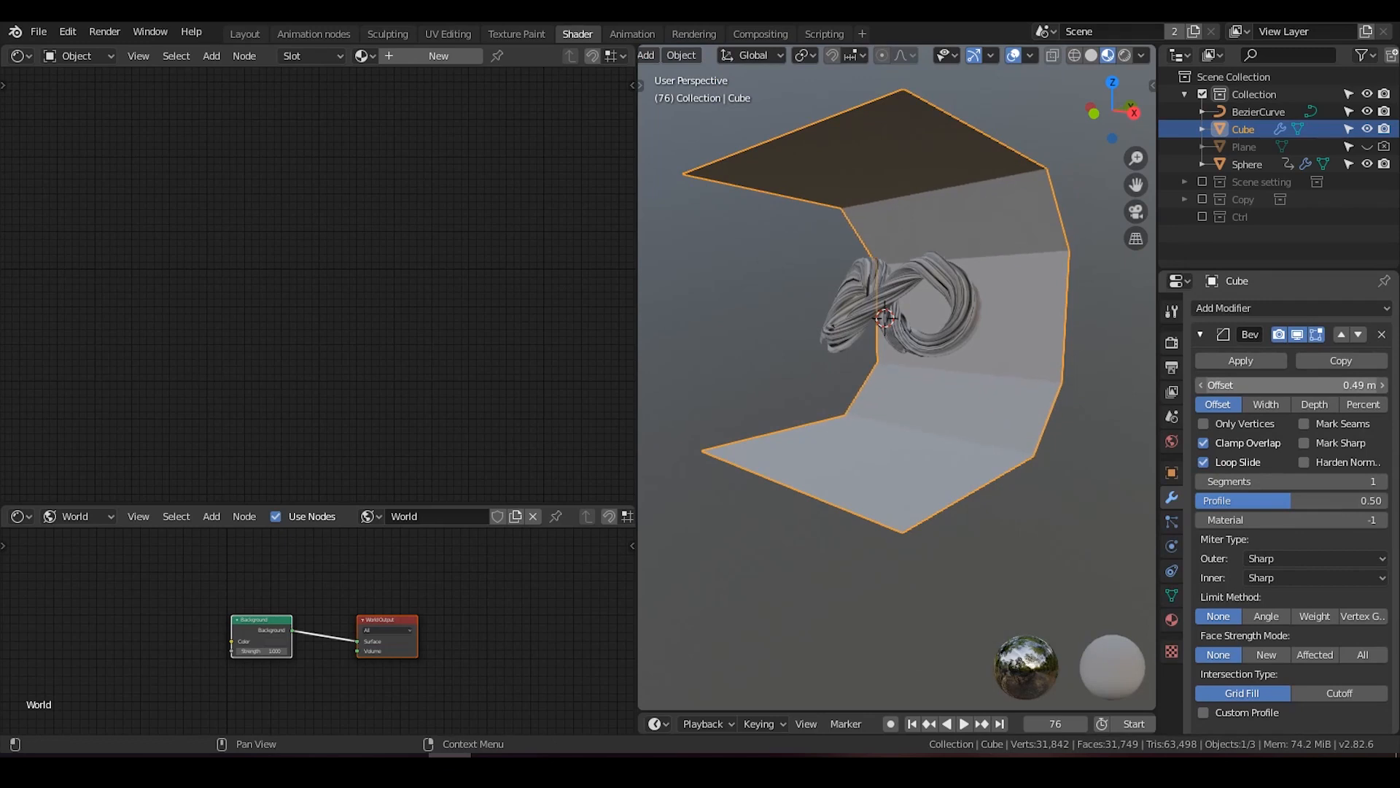
{"action": "left_click_drag", "start_coordinate": [1265, 474], "coordinate": [1306, 474]}
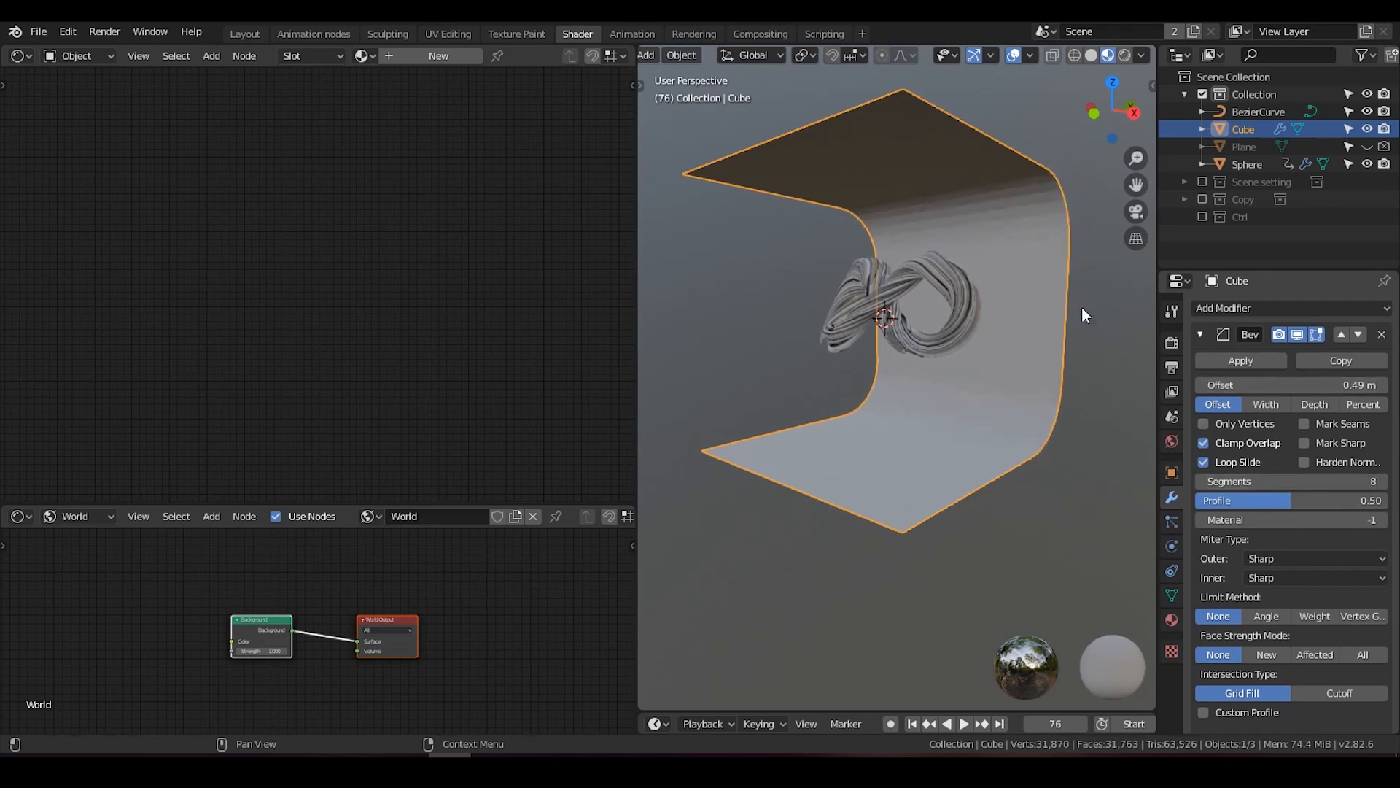
Move the front edge of the backdrop's top face about 3 m inward along Y, shortening the roof.
{"action": "key", "text": "Tab"}
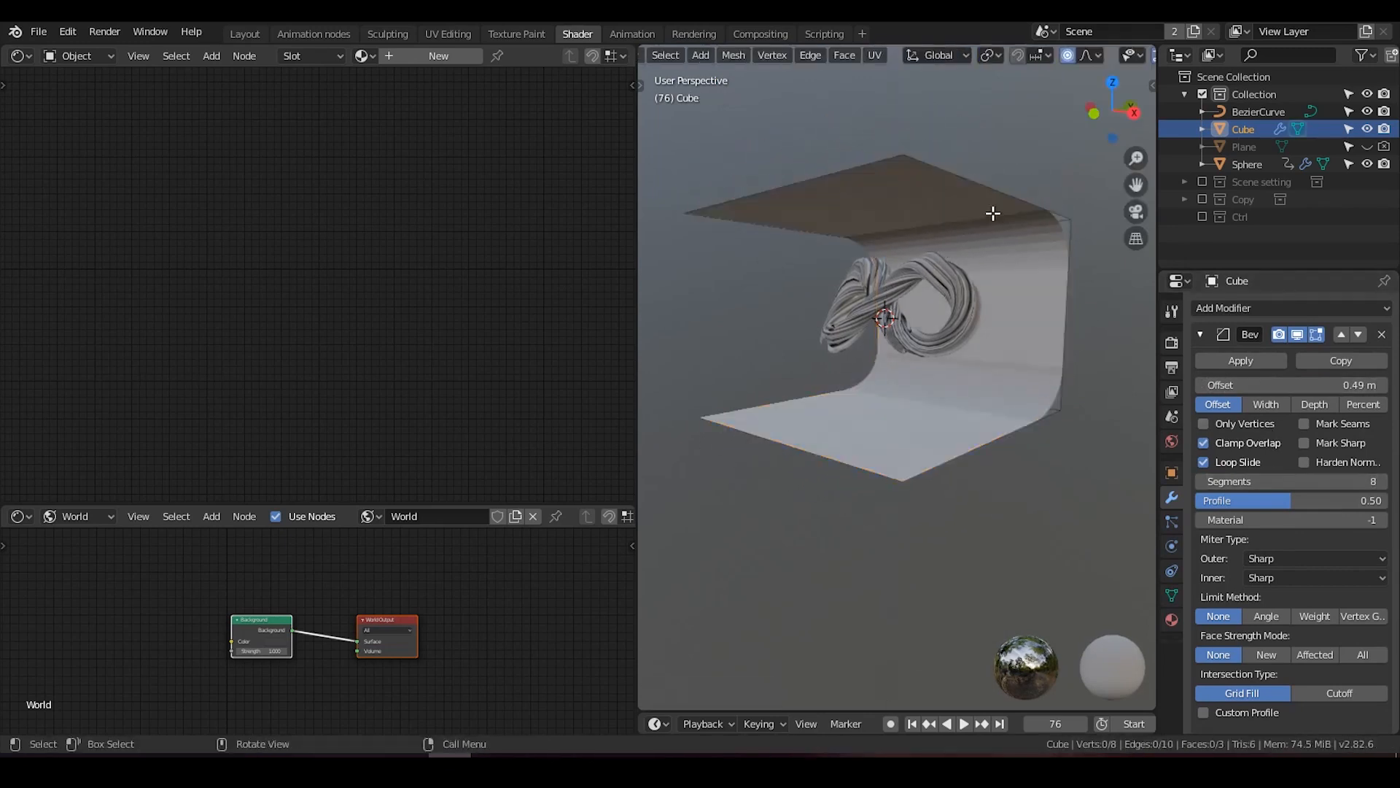
{"action": "middle_click_drag", "start_coordinate": [993, 213], "coordinate": [846, 257]}
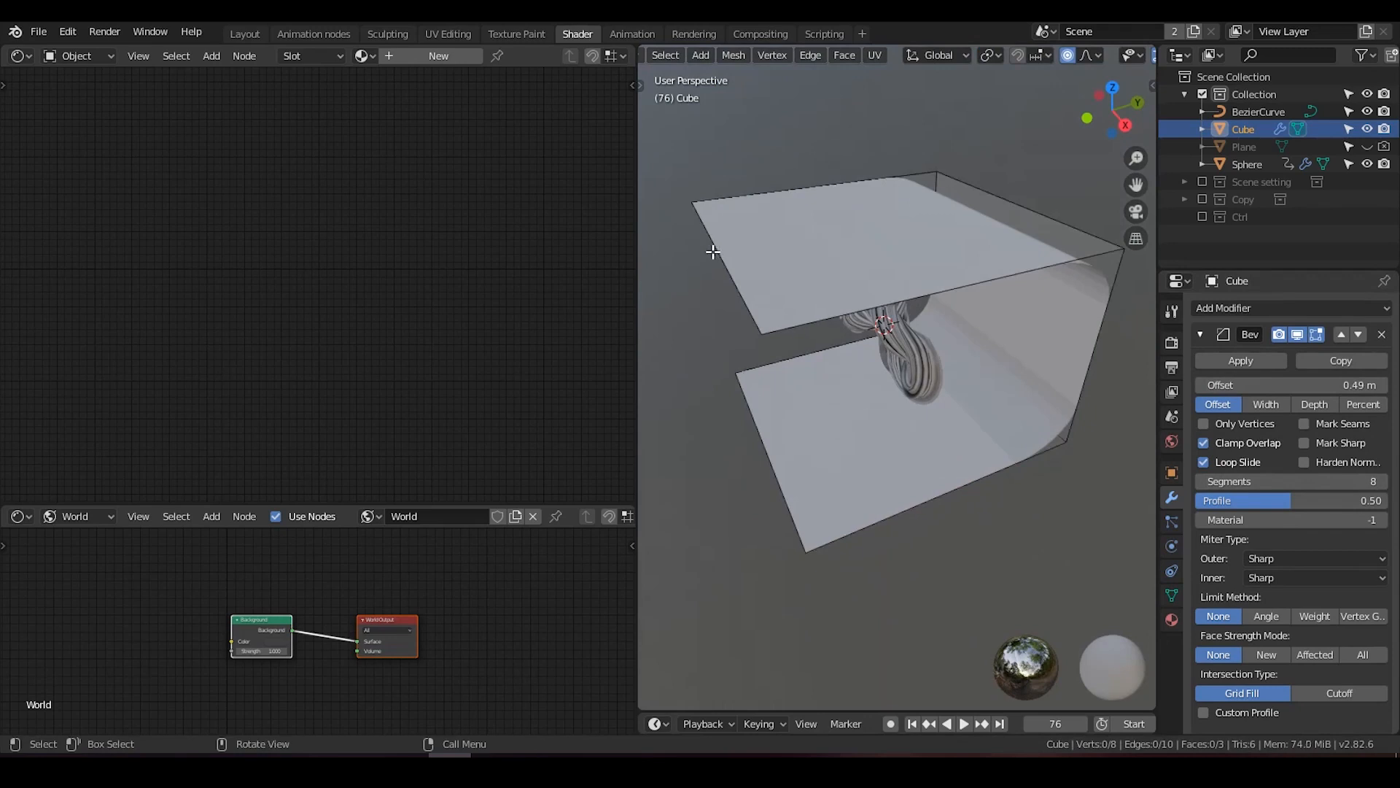
{"action": "key", "text": "g"}
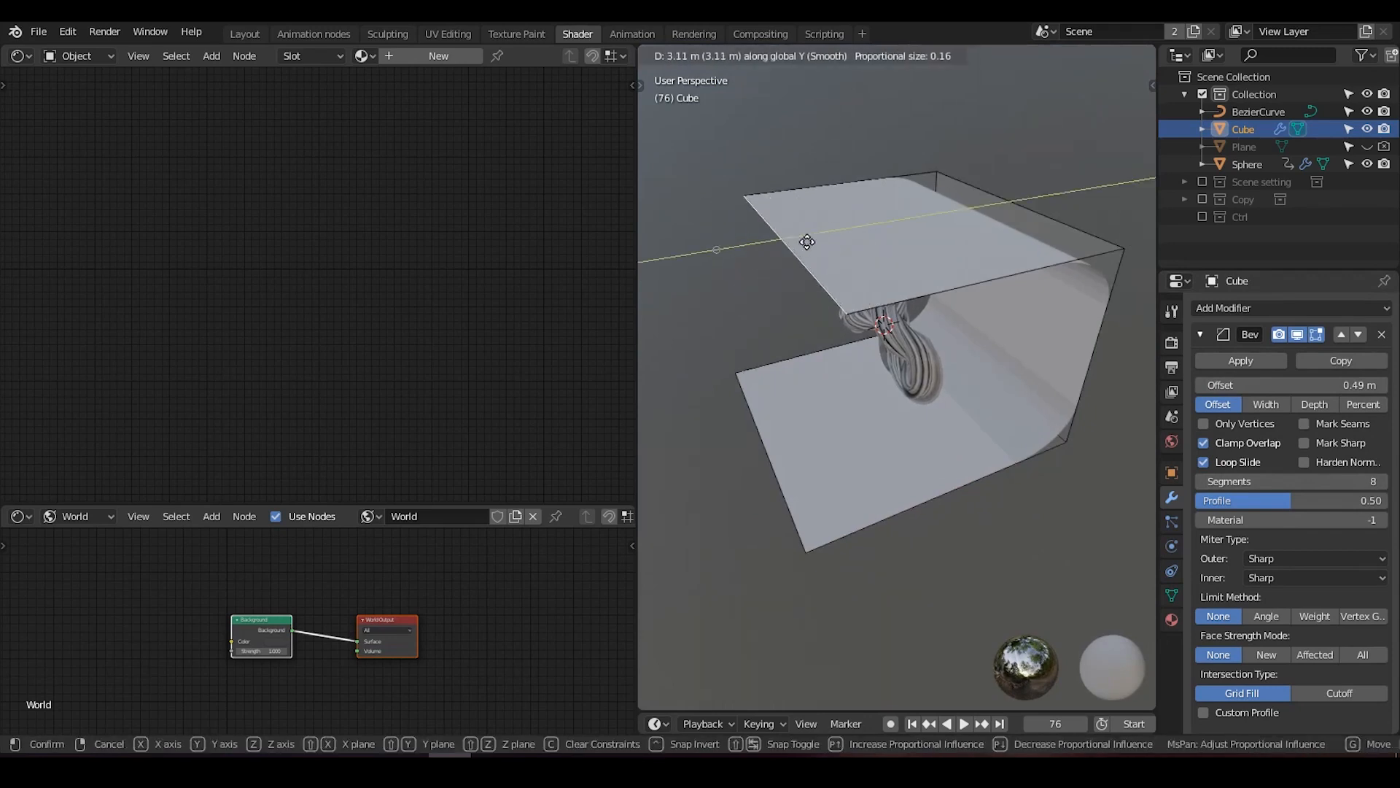
{"action": "left_click", "coordinate": [807, 326]}
{"action": "key", "text": "Tab"}
{"action": "middle_click_drag", "start_coordinate": [807, 326], "coordinate": [920, 260]}
Add an area light, raise it above the figure-eight to a height of just over 5 m, and enlarge it about 5.9 times.
{"action": "key", "text": "shift+a"}
{"action": "mouse_move", "coordinate": [914, 461]}
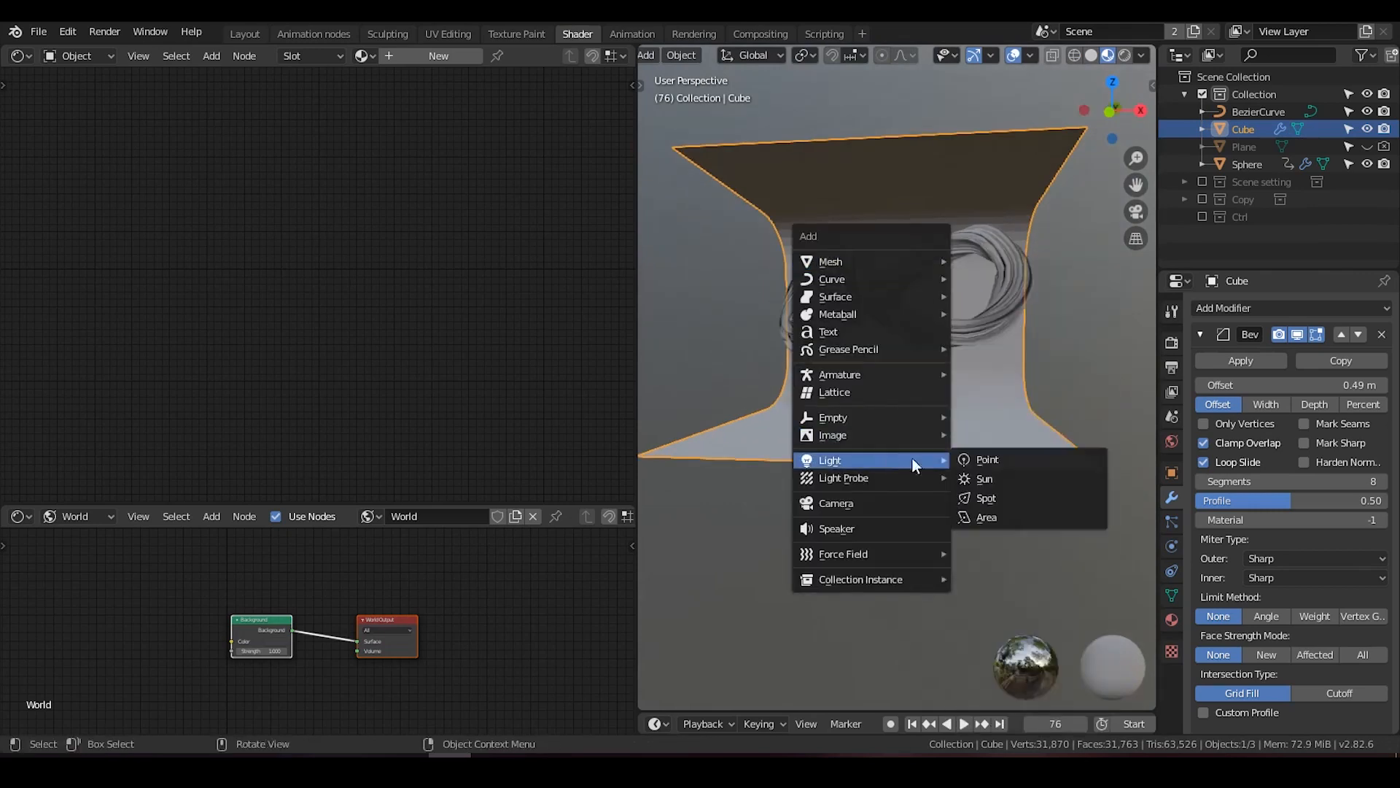
{"action": "left_click", "coordinate": [990, 514]}
{"action": "key", "text": "g"}
{"action": "key", "text": "z"}
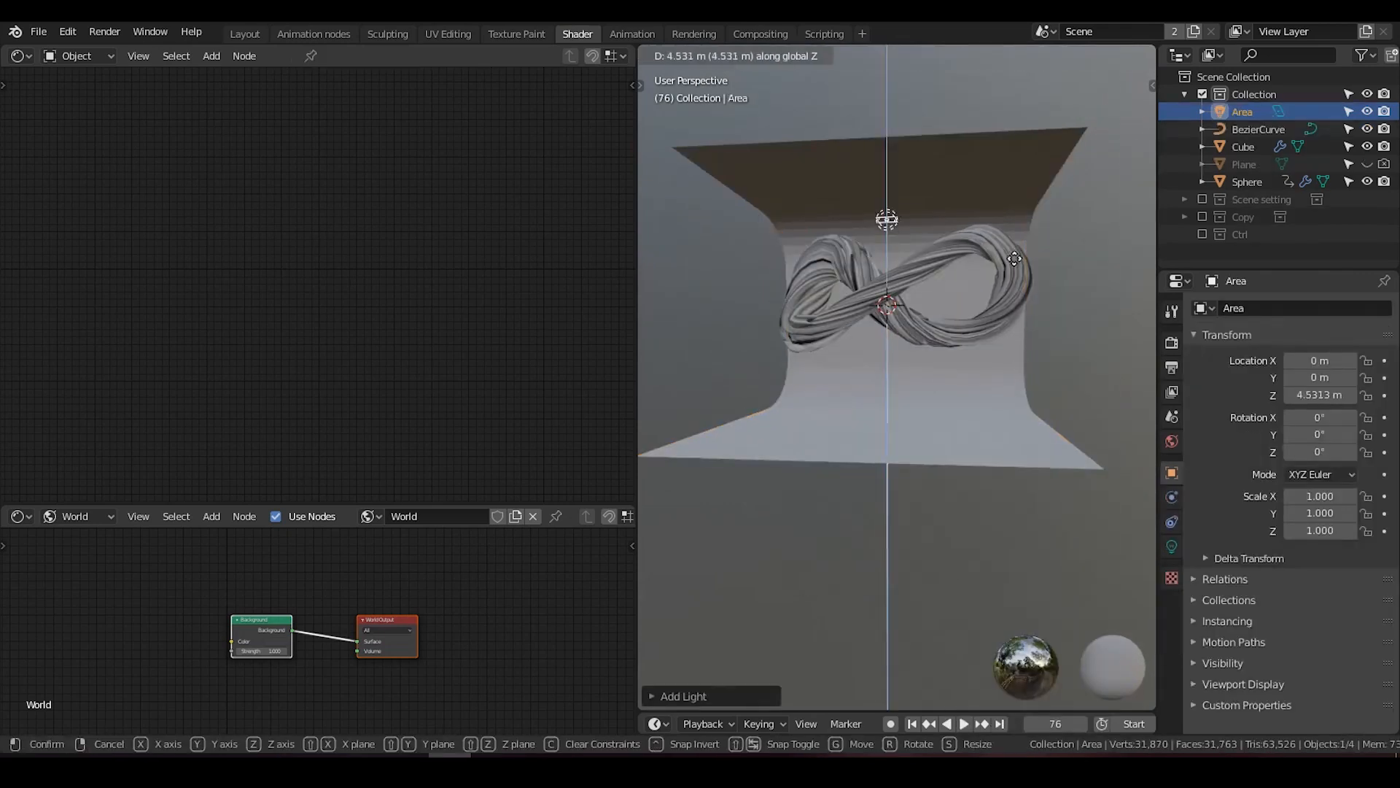
{"action": "left_click", "coordinate": [1012, 267]}
{"action": "key", "text": "g"}
{"action": "key", "text": "z"}
{"action": "left_click", "coordinate": [1008, 258]}
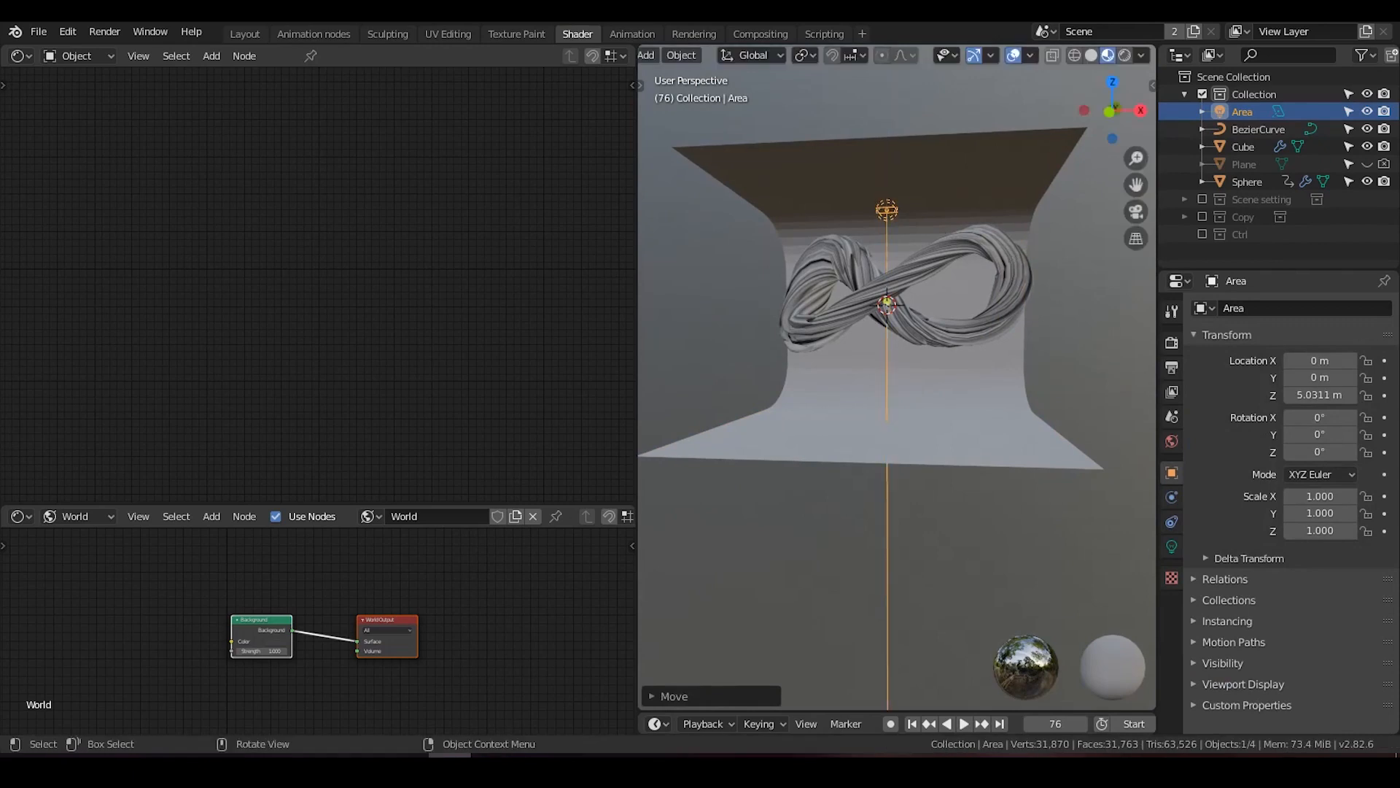
{"action": "key", "text": "s"}
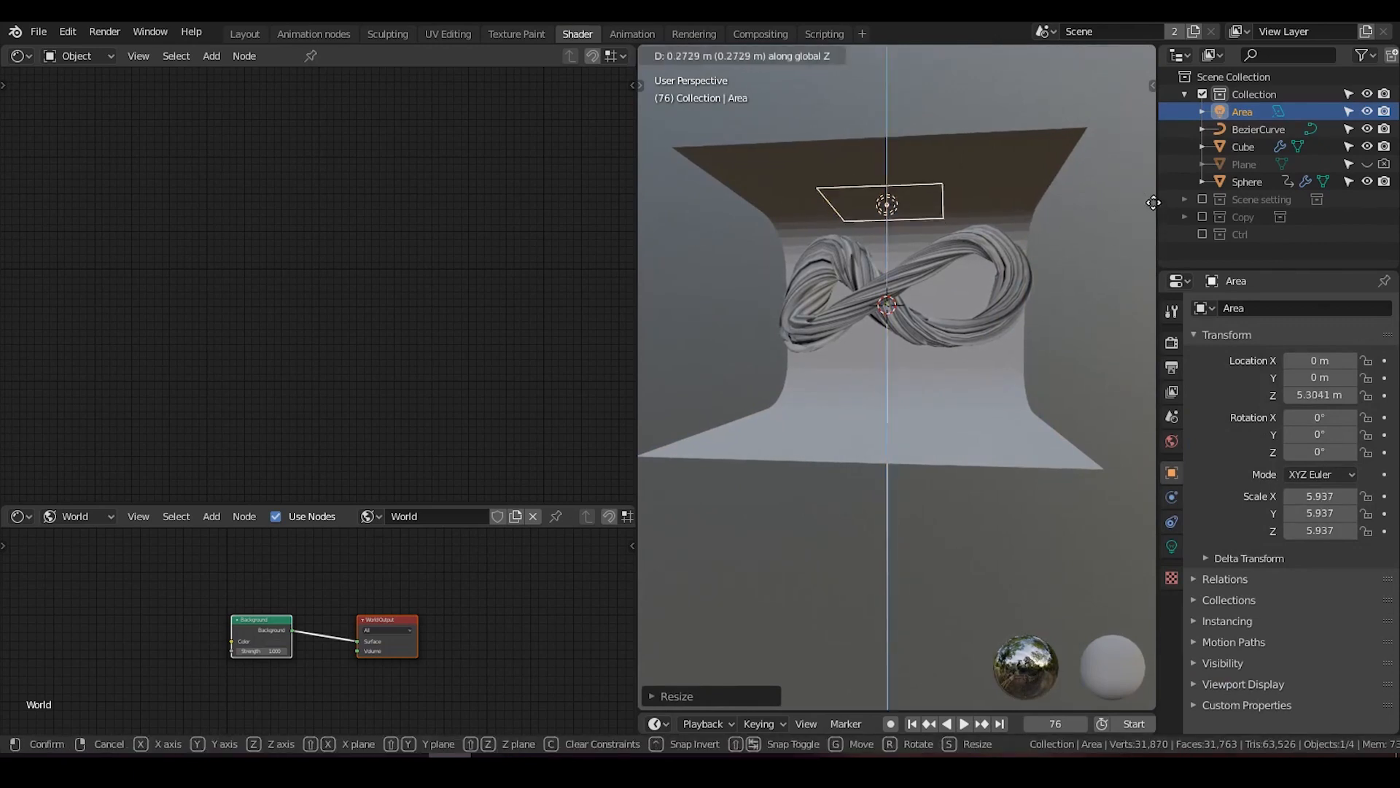
{"action": "left_click", "coordinate": [1154, 201]}
Switch the viewport to rendered shading and set the area light's power to 800 W.
{"action": "left_click", "coordinate": [1172, 545]}
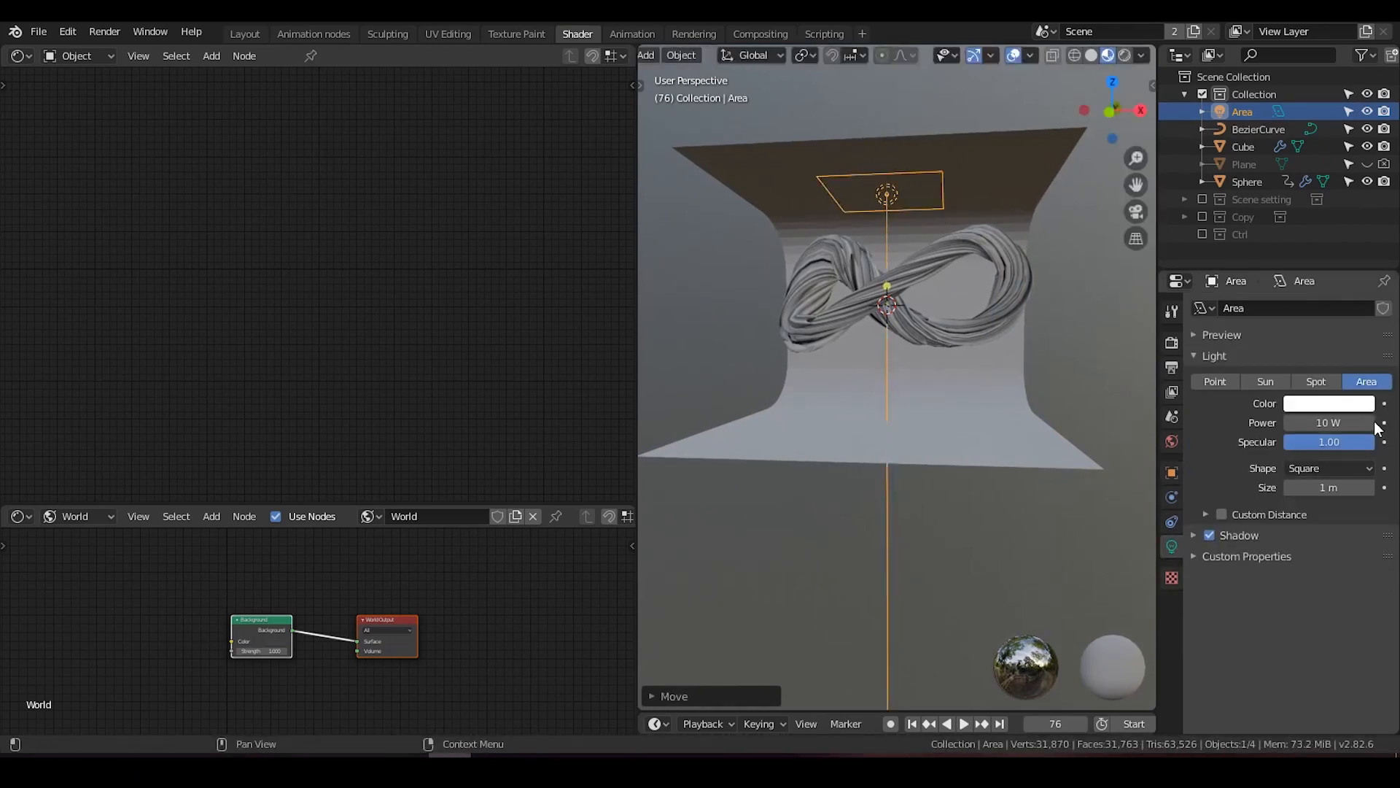
{"action": "left_click", "coordinate": [1124, 57]}
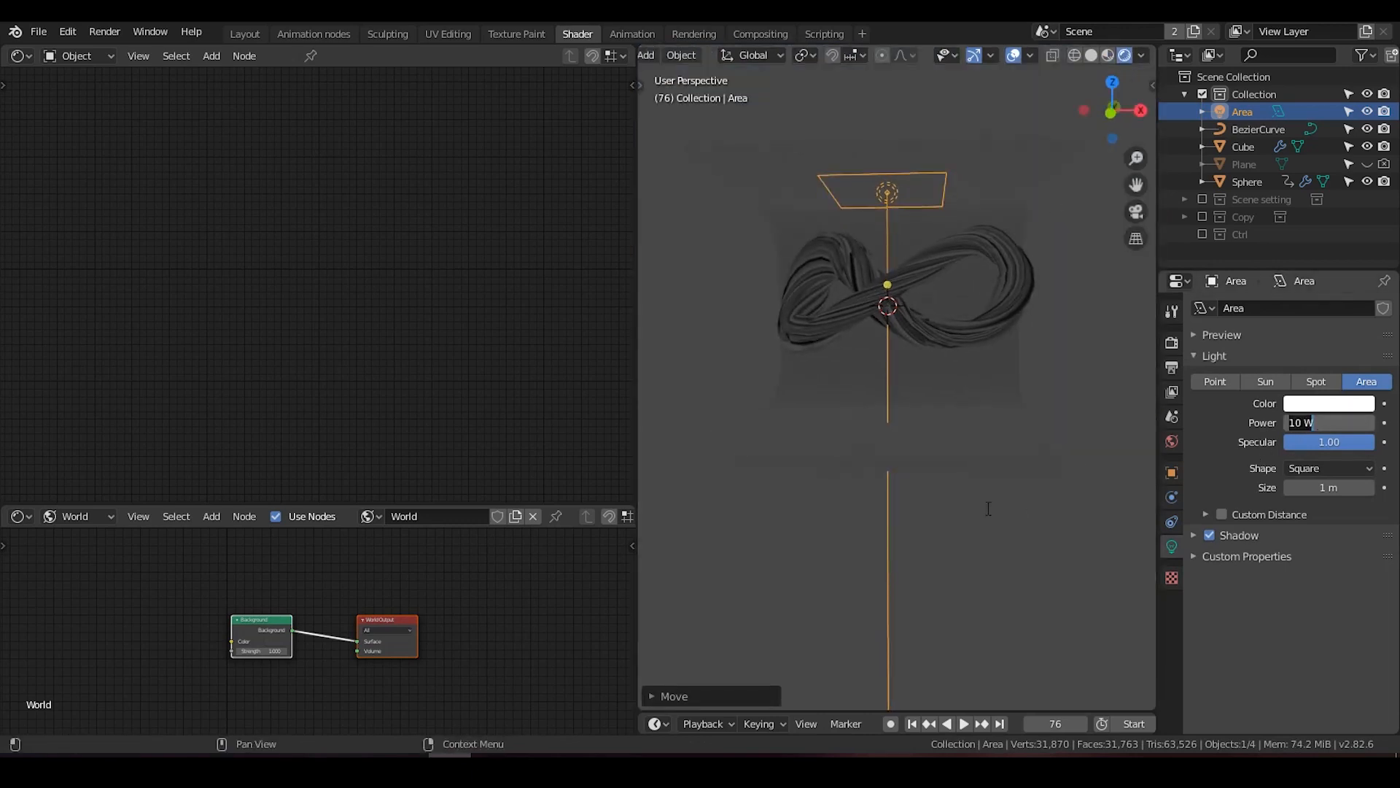
{"action": "key", "text": "Return"}
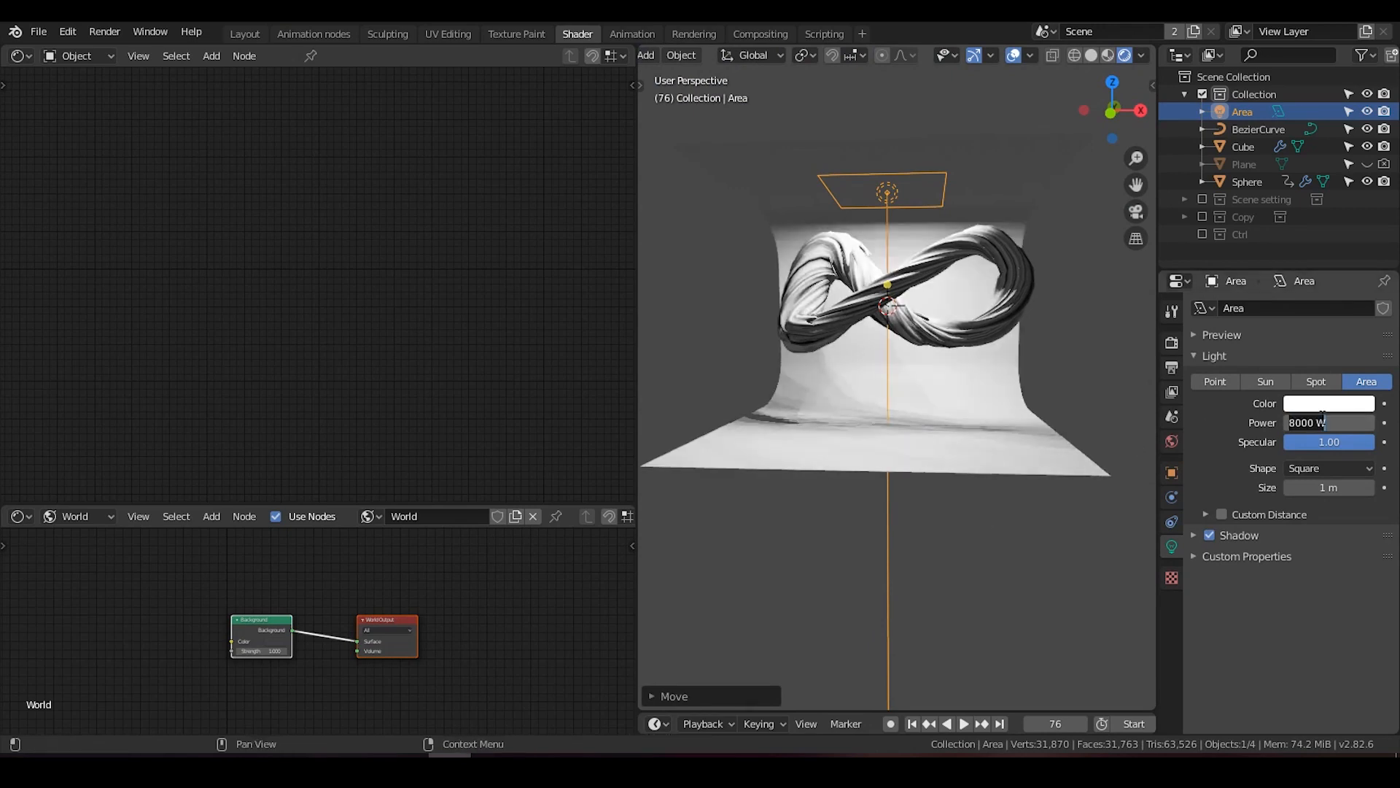
{"action": "key", "text": "Return"}
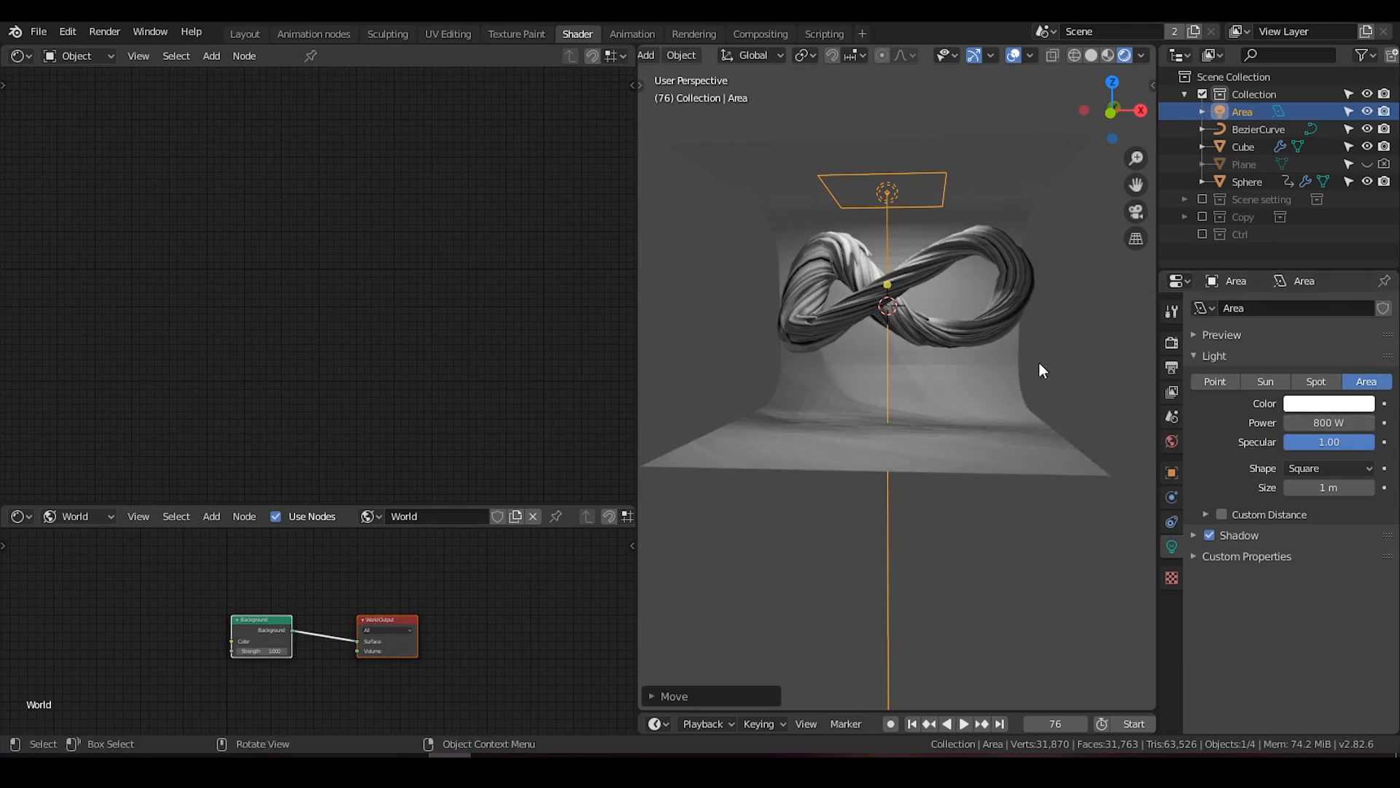
Widen the curved backdrop by scaling it along X so it extends well past both sides of the figure-eight.
{"action": "middle_click_drag", "start_coordinate": [1039, 370], "coordinate": [969, 409]}
{"action": "left_click", "coordinate": [964, 410]}
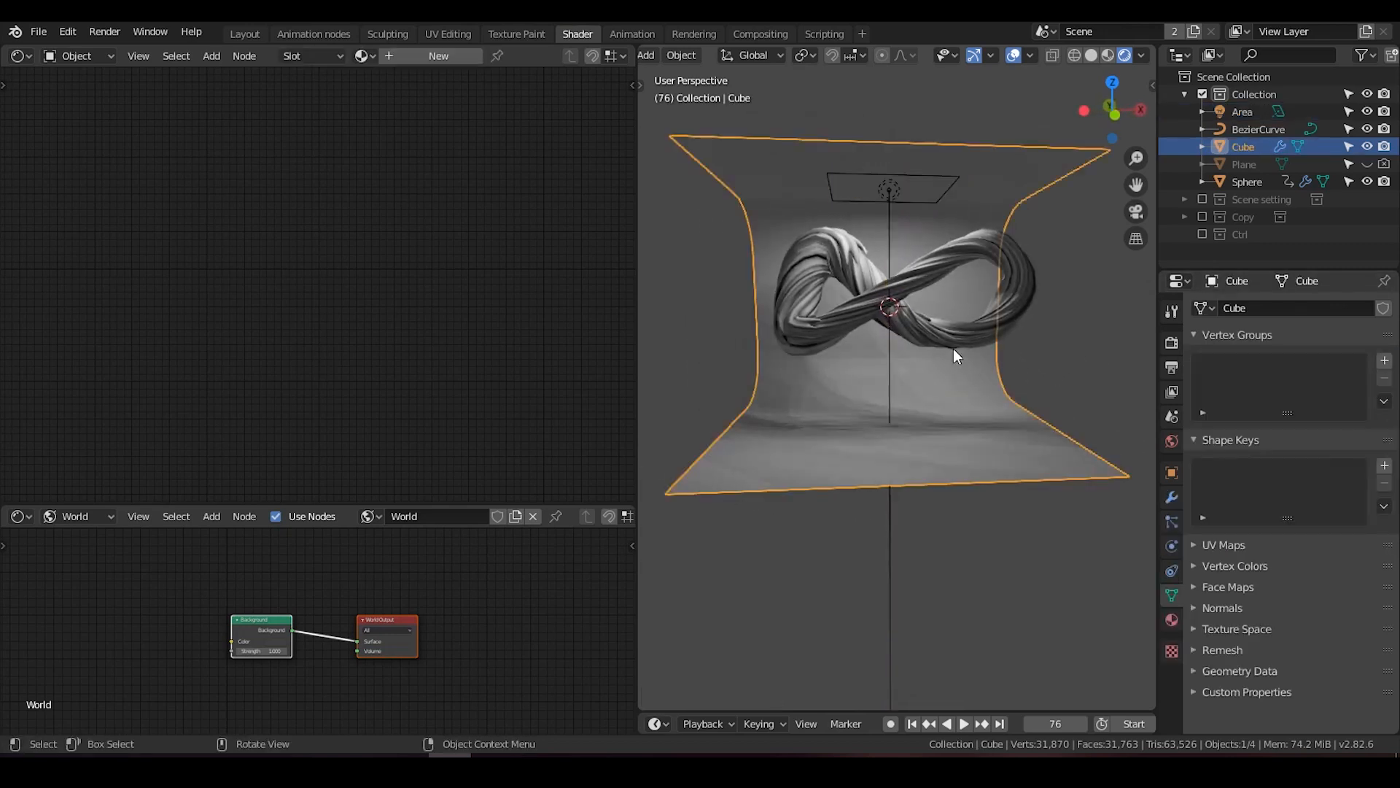
{"action": "key", "text": "s"}
{"action": "key", "text": "x"}
{"action": "left_click", "coordinate": [1082, 352]}
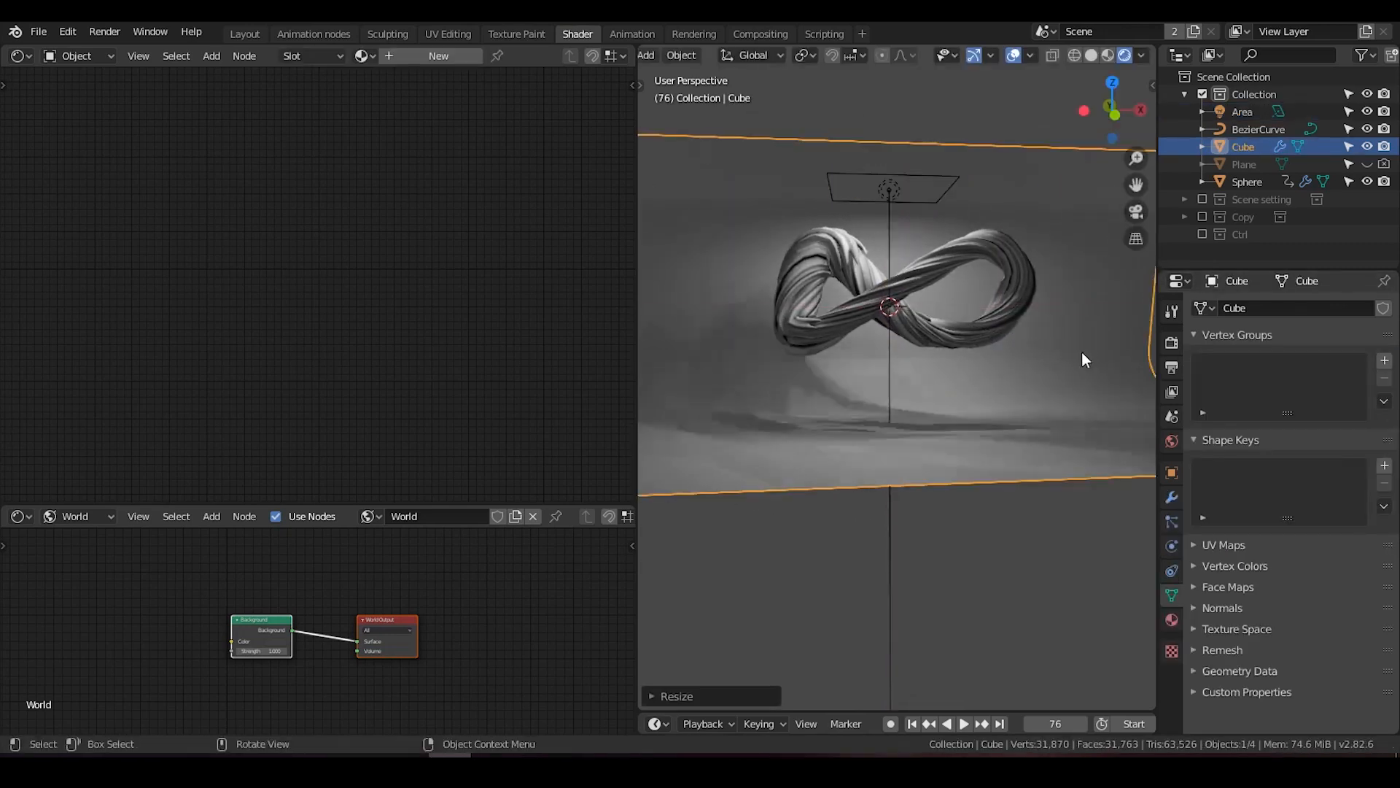
Select the sphere and shift its Texture Coordinate, Mapping, Noise Texture and ColorRamp nodes away from the Principled BSDF to make room.
{"action": "scroll", "coordinate": [1026, 361], "scroll_direction": "up", "scroll_amount": 2}
{"action": "middle_click_drag", "start_coordinate": [1023, 362], "coordinate": [941, 308]}
{"action": "scroll", "coordinate": [1016, 443], "scroll_direction": "down", "scroll_amount": 1}
{"action": "scroll", "coordinate": [1004, 423], "scroll_direction": "up", "scroll_amount": 2}
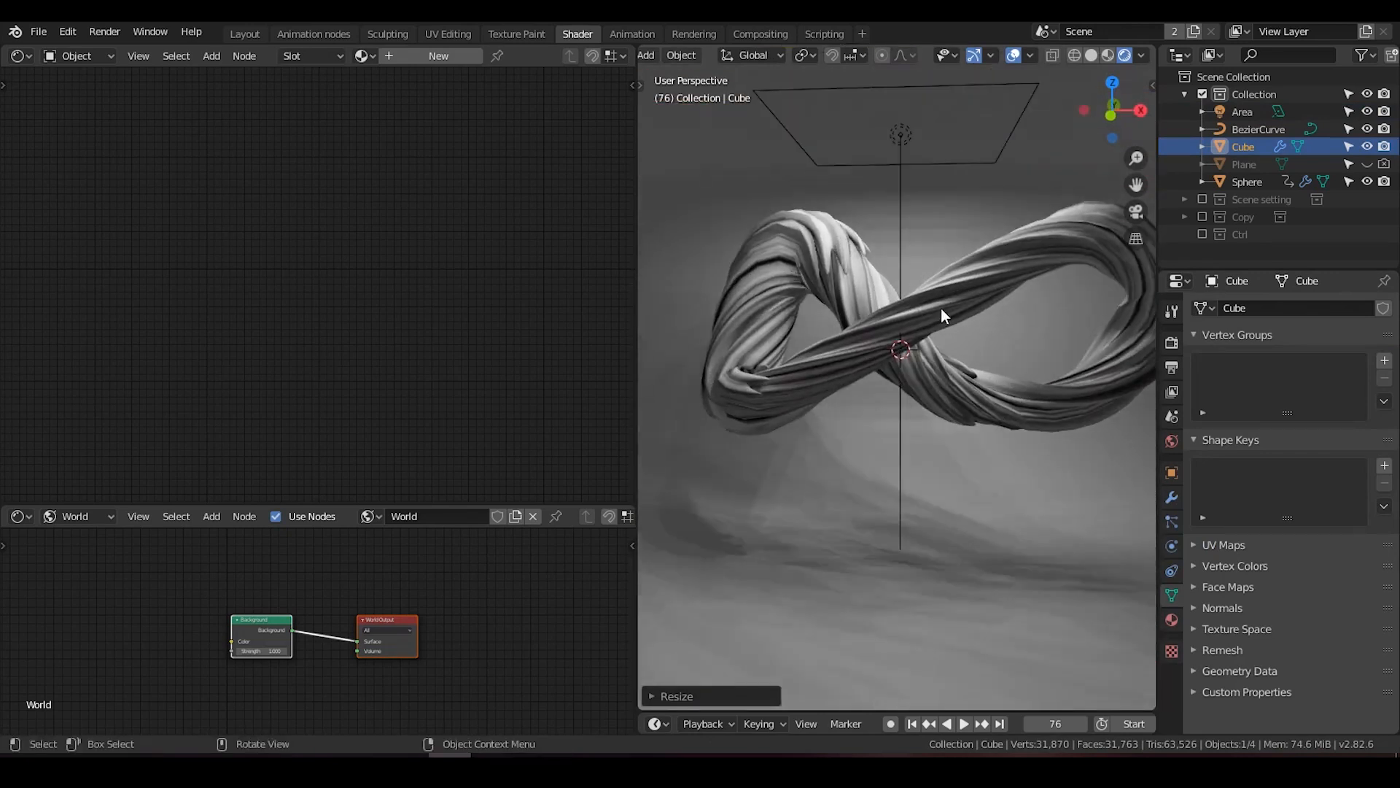
{"action": "left_click", "coordinate": [938, 382]}
{"action": "scroll", "coordinate": [945, 382], "scroll_direction": "up", "scroll_amount": 2}
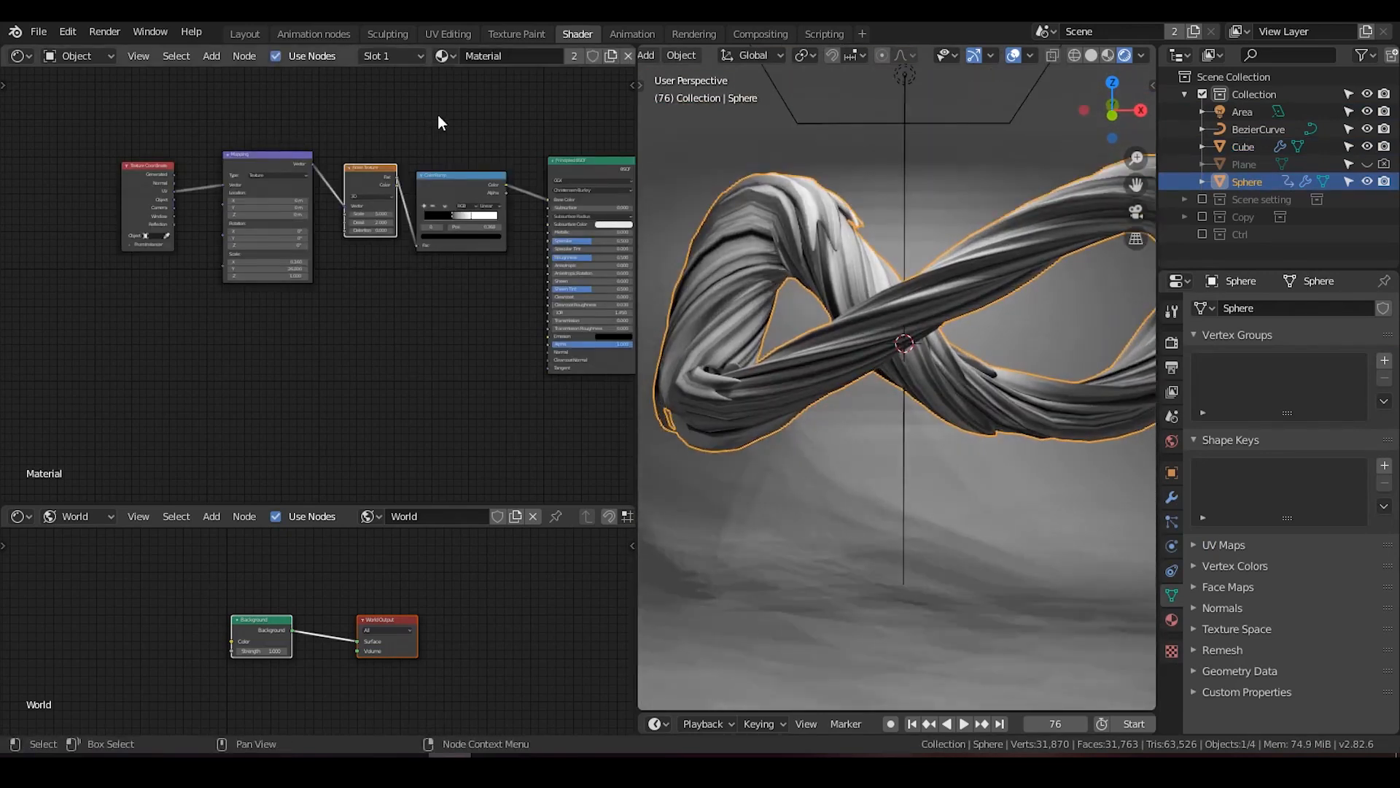
{"action": "left_click_drag", "start_coordinate": [461, 110], "coordinate": [45, 349]}
{"action": "key", "text": "g"}
{"action": "left_click", "coordinate": [243, 296]}
Add a second ColorRamp node on the link between the existing ColorRamp and the Principled BSDF.
{"action": "middle_click_drag", "start_coordinate": [391, 312], "coordinate": [370, 327]}
{"action": "scroll", "coordinate": [394, 273], "scroll_direction": "up", "scroll_amount": 3}
{"action": "key", "text": "shift+a"}
{"action": "left_click", "coordinate": [407, 275]}
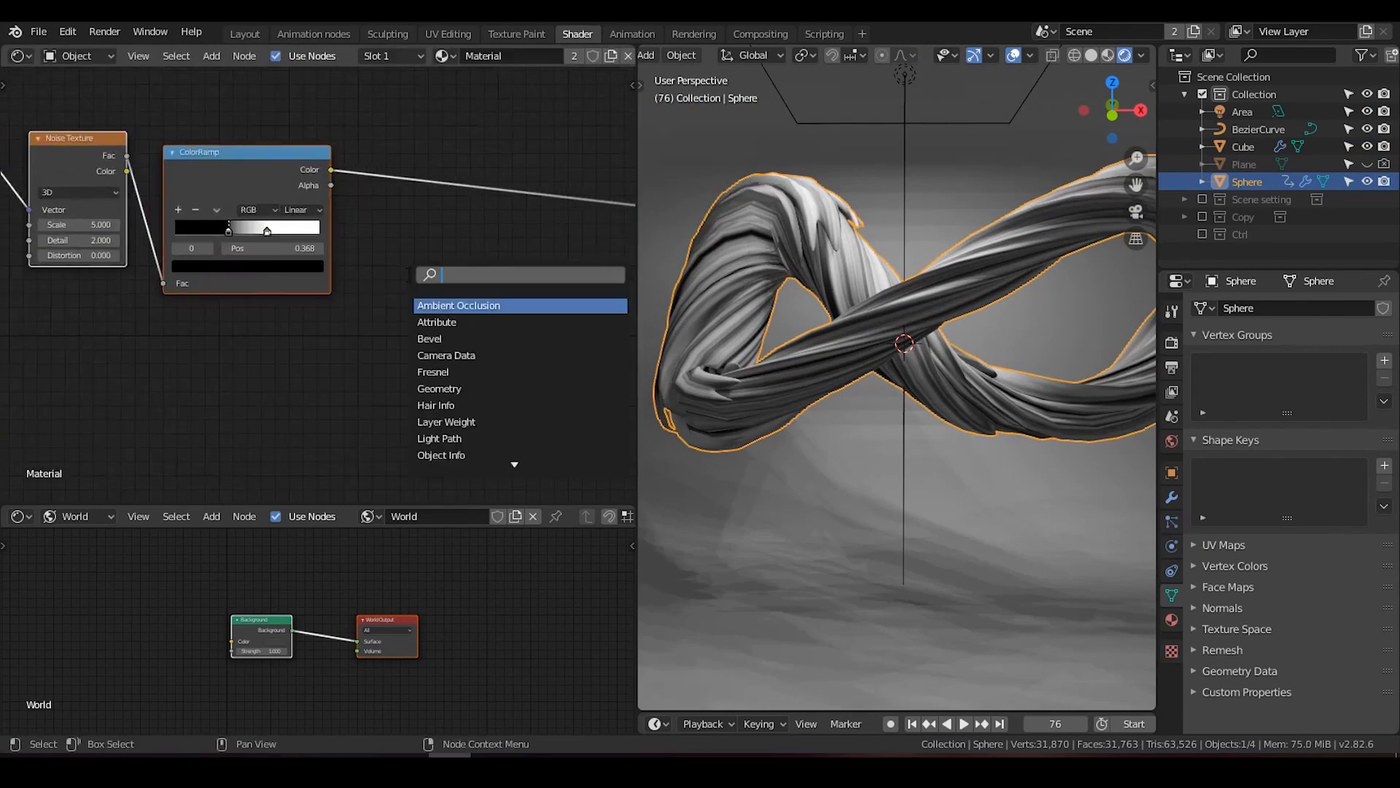
{"action": "key", "text": "Down"}
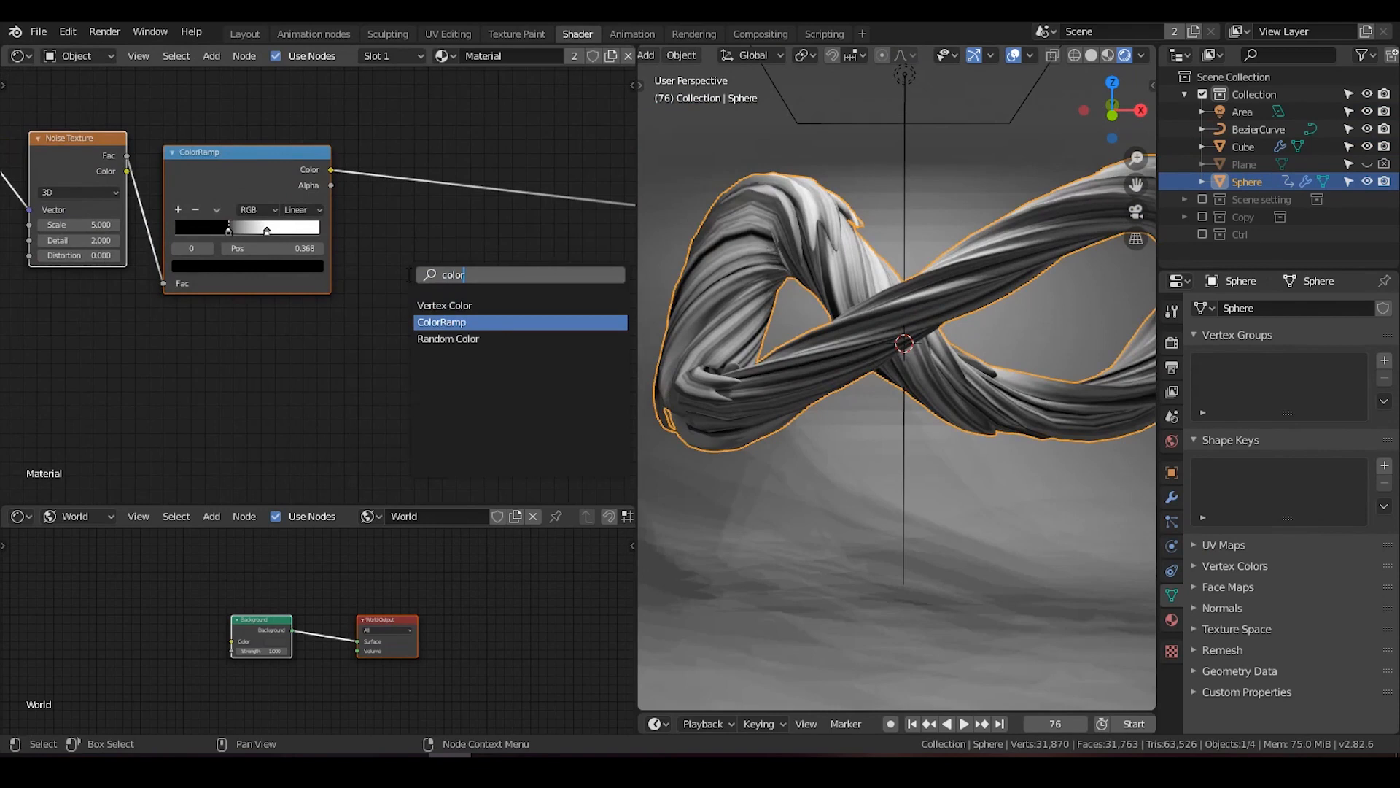
{"action": "key", "text": "Return"}
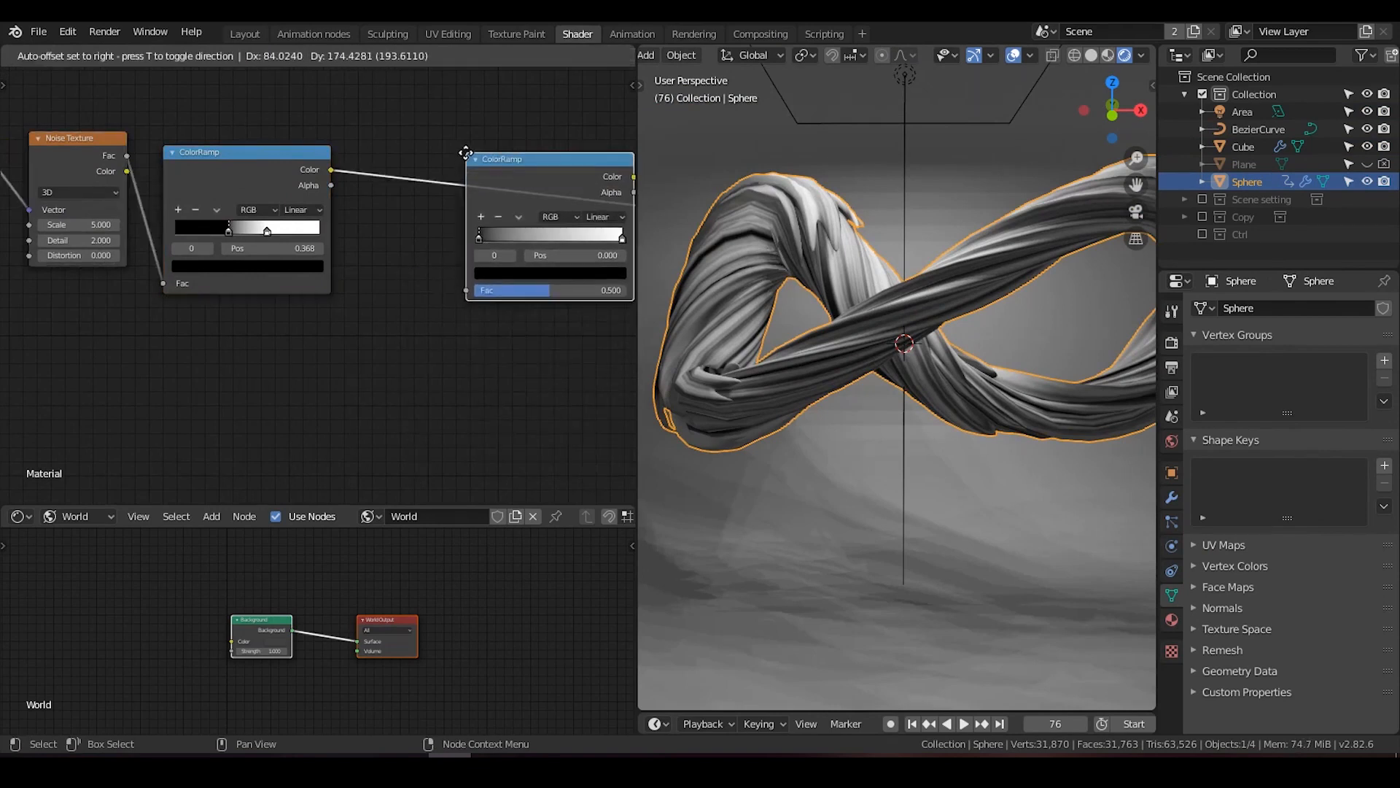
{"action": "left_click", "coordinate": [422, 151]}
Colour the new ColorRamp's black stop dark navy with hue 0.671, saturation 0.906 and value 0.200.
{"action": "middle_click_drag", "start_coordinate": [497, 218], "coordinate": [361, 239]}
{"action": "scroll", "coordinate": [477, 222], "scroll_direction": "up", "scroll_amount": 2}
{"action": "scroll", "coordinate": [361, 239], "scroll_direction": "up", "scroll_amount": 2}
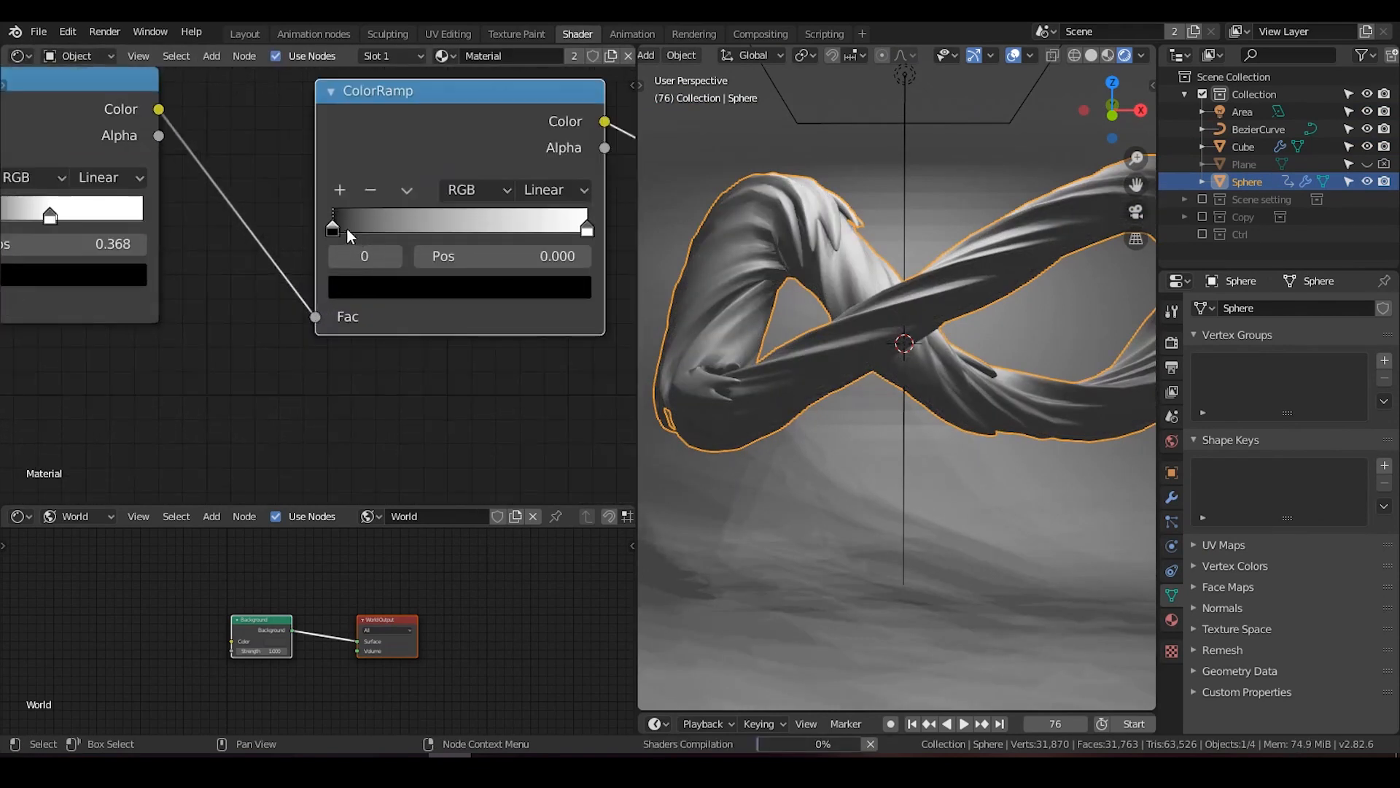
{"action": "left_click", "coordinate": [401, 292]}
{"action": "left_click", "coordinate": [480, 413]}
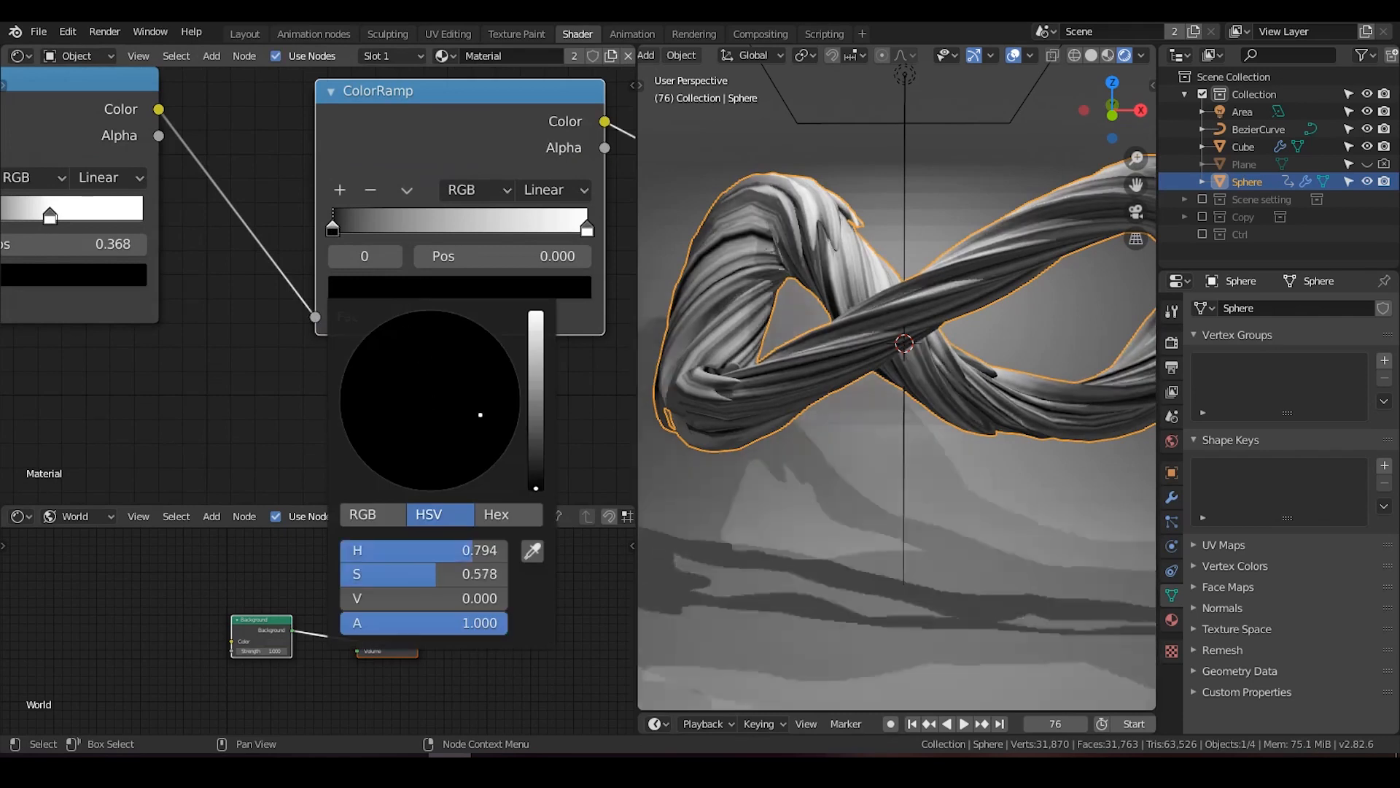
{"action": "scroll", "coordinate": [480, 413], "scroll_direction": "up", "scroll_amount": 20, "text": "ctrl"}
{"action": "left_click_drag", "start_coordinate": [478, 409], "coordinate": [536, 490]}
{"action": "mouse_move", "coordinate": [494, 373]}
{"action": "left_mouse_down"}
{"action": "mouse_move", "coordinate": [478, 366]}
{"action": "mouse_move", "coordinate": [501, 362]}
{"action": "left_mouse_up"}
{"action": "scroll", "coordinate": [484, 362], "scroll_direction": "up", "scroll_amount": 8, "text": "ctrl"}
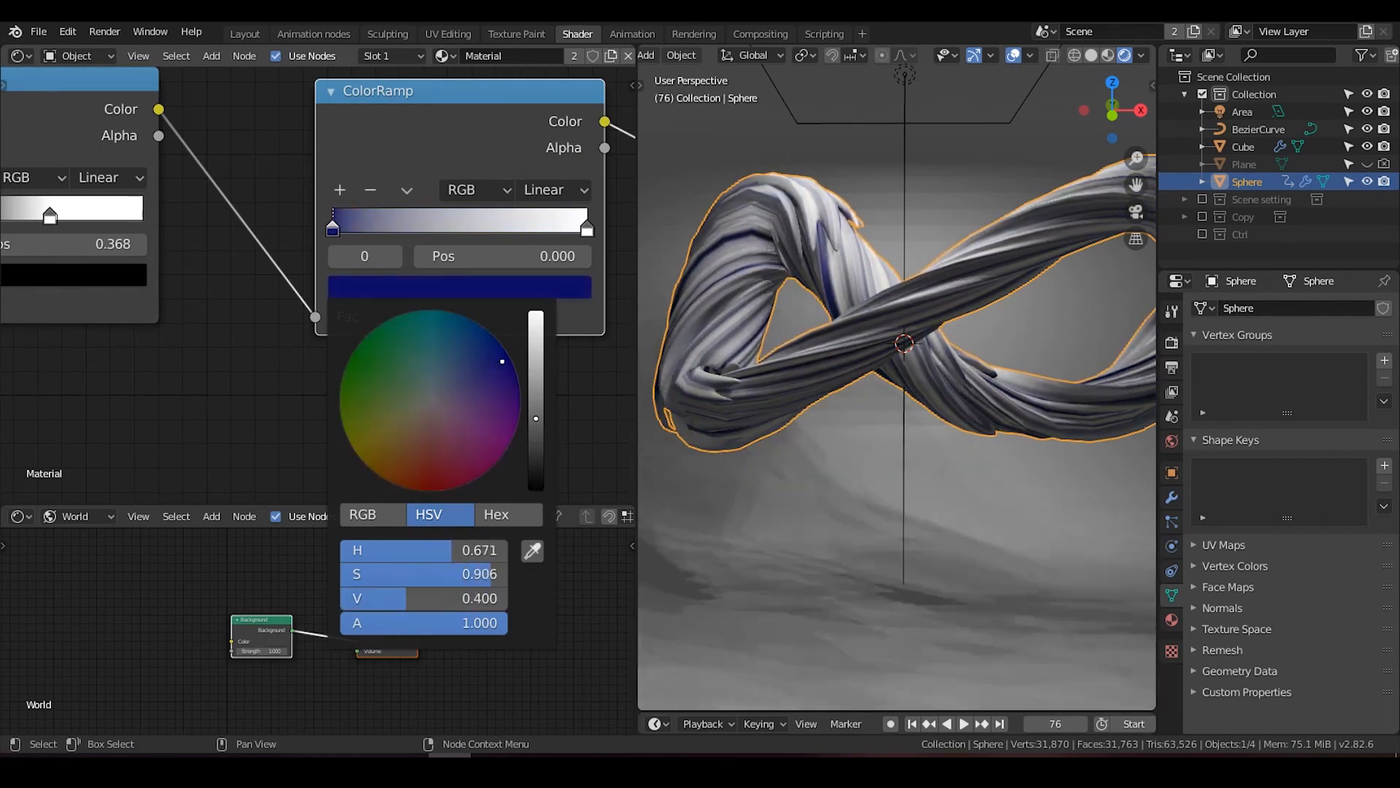
{"action": "scroll", "coordinate": [501, 361], "scroll_direction": "down", "scroll_amount": 4, "text": "ctrl"}
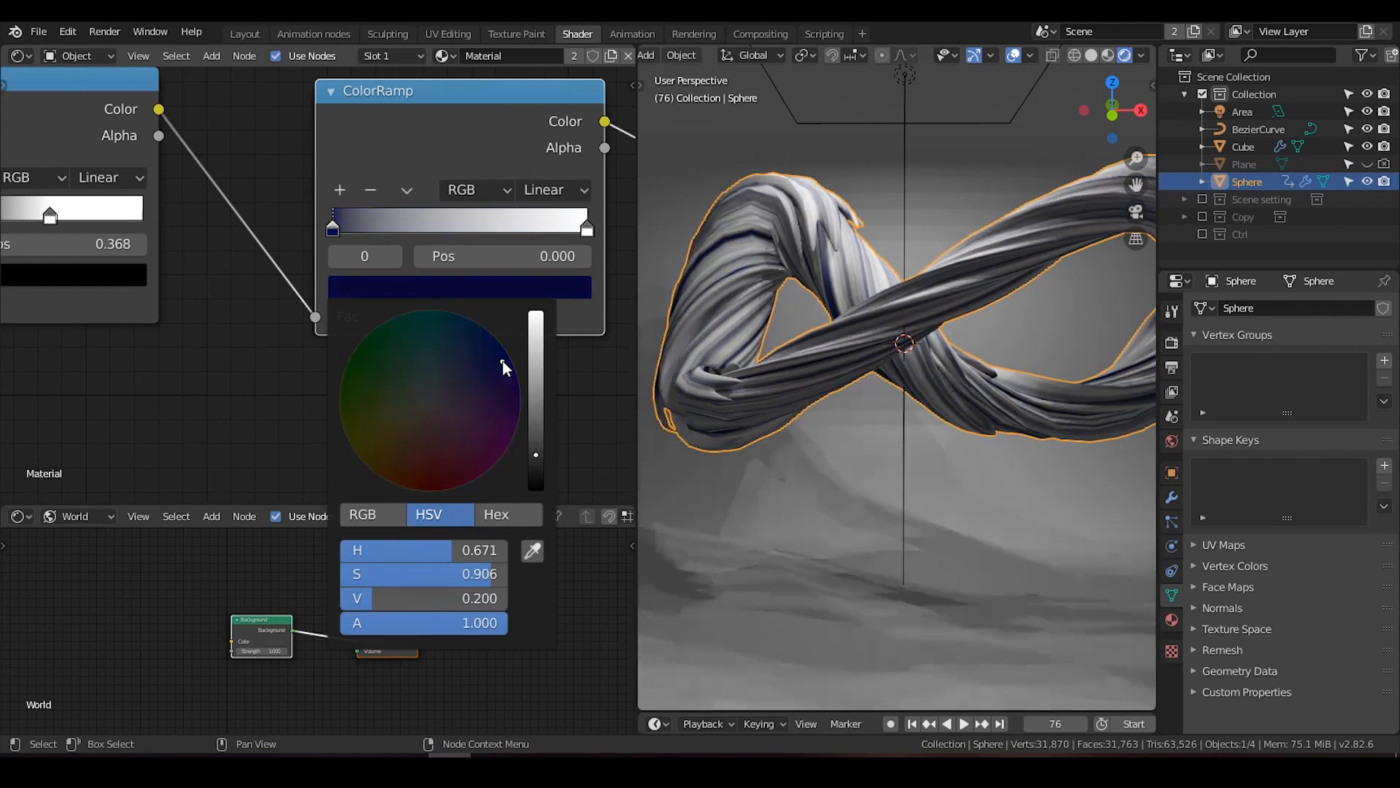
Add three intermediate stops to the new ColorRamp and colour the one nearest the navy end deep blue.
{"action": "left_click", "coordinate": [344, 189]}
{"action": "left_click", "coordinate": [343, 188]}
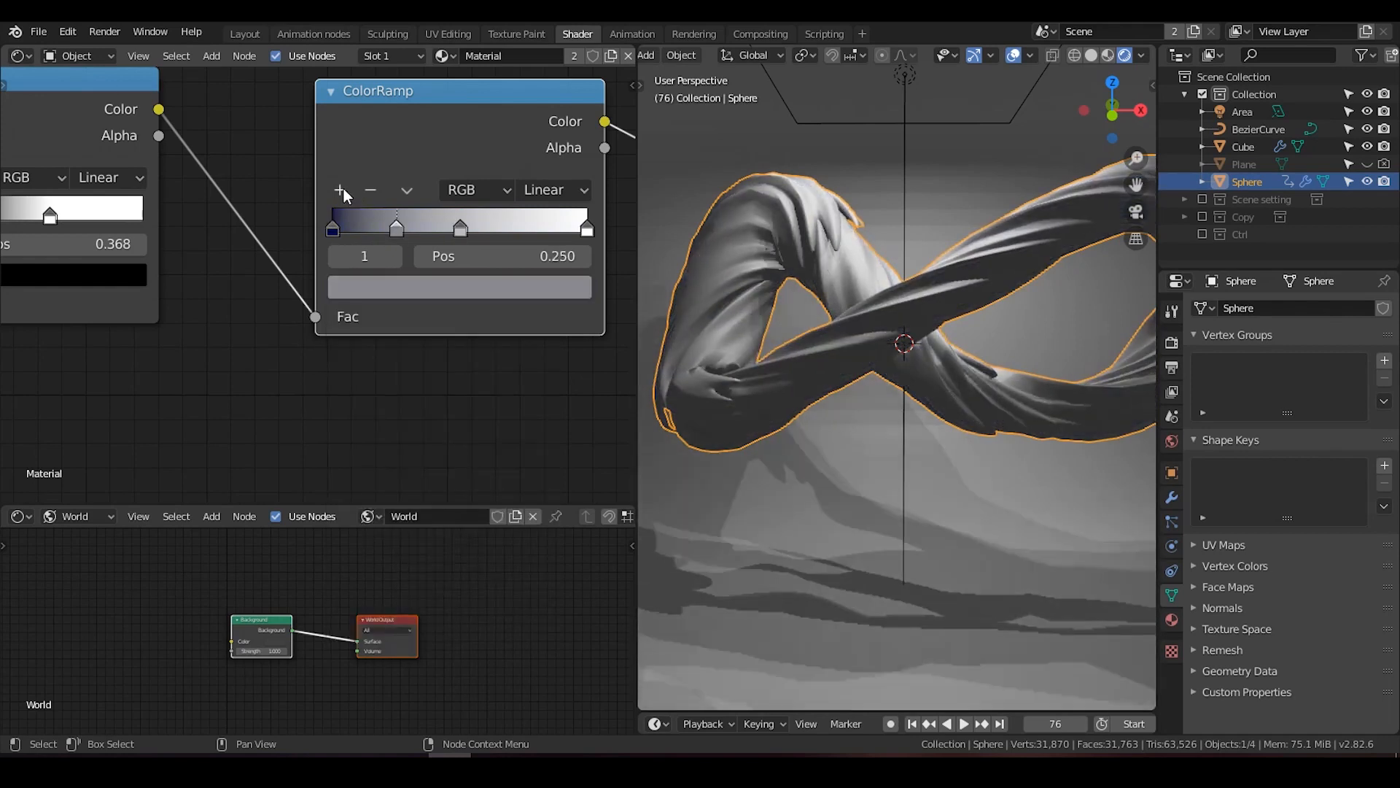
{"action": "left_click", "coordinate": [396, 230]}
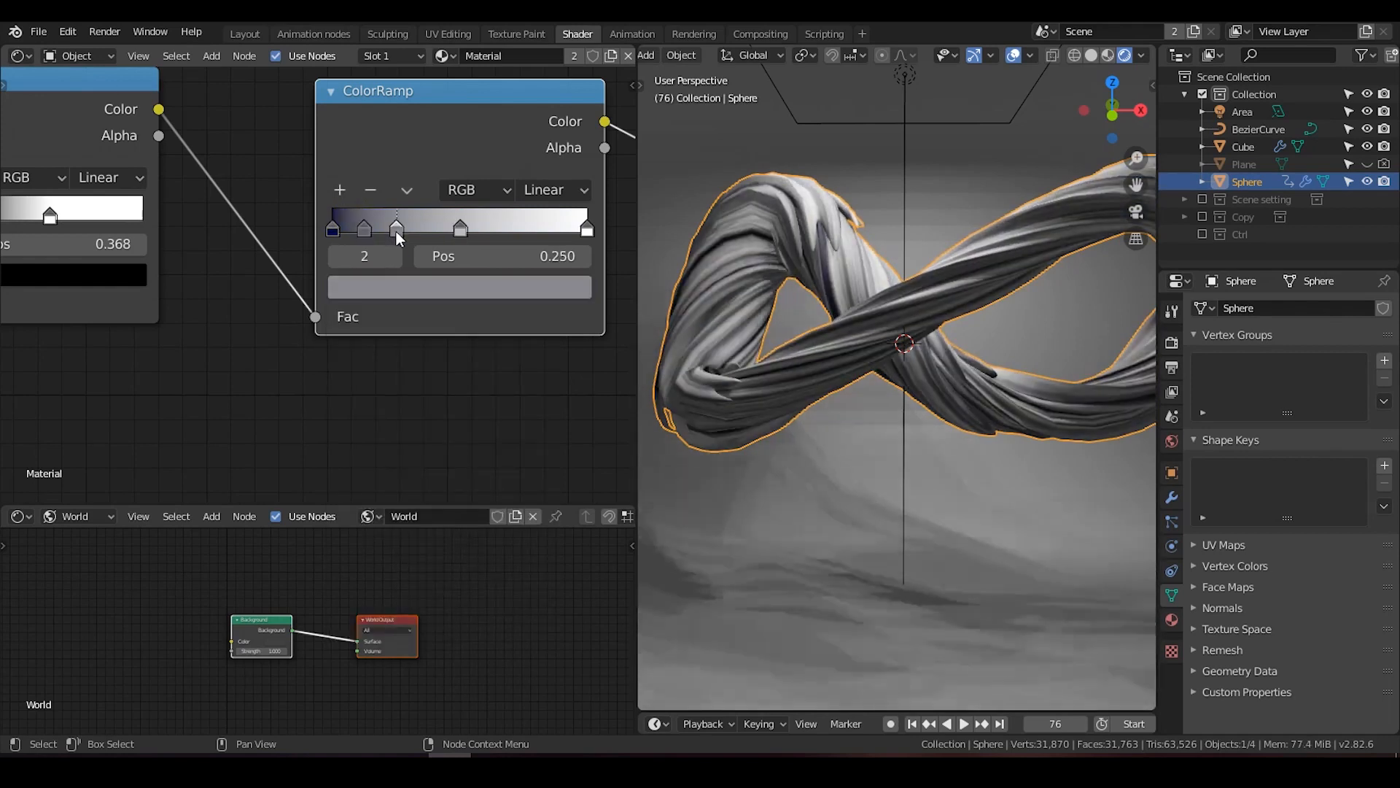
{"action": "left_click", "coordinate": [364, 230]}
{"action": "left_click", "coordinate": [432, 287]}
{"action": "left_click", "coordinate": [489, 372]}
Colour the ColorRamp stop at 0.250 medium blue and the stop at 0.500 light teal.
{"action": "left_click", "coordinate": [396, 230]}
{"action": "left_click", "coordinate": [435, 286]}
{"action": "left_click", "coordinate": [463, 354]}
{"action": "scroll", "coordinate": [463, 354], "scroll_direction": "up", "scroll_amount": 2}
{"action": "left_click", "coordinate": [460, 231]}
{"action": "left_click", "coordinate": [467, 287]}
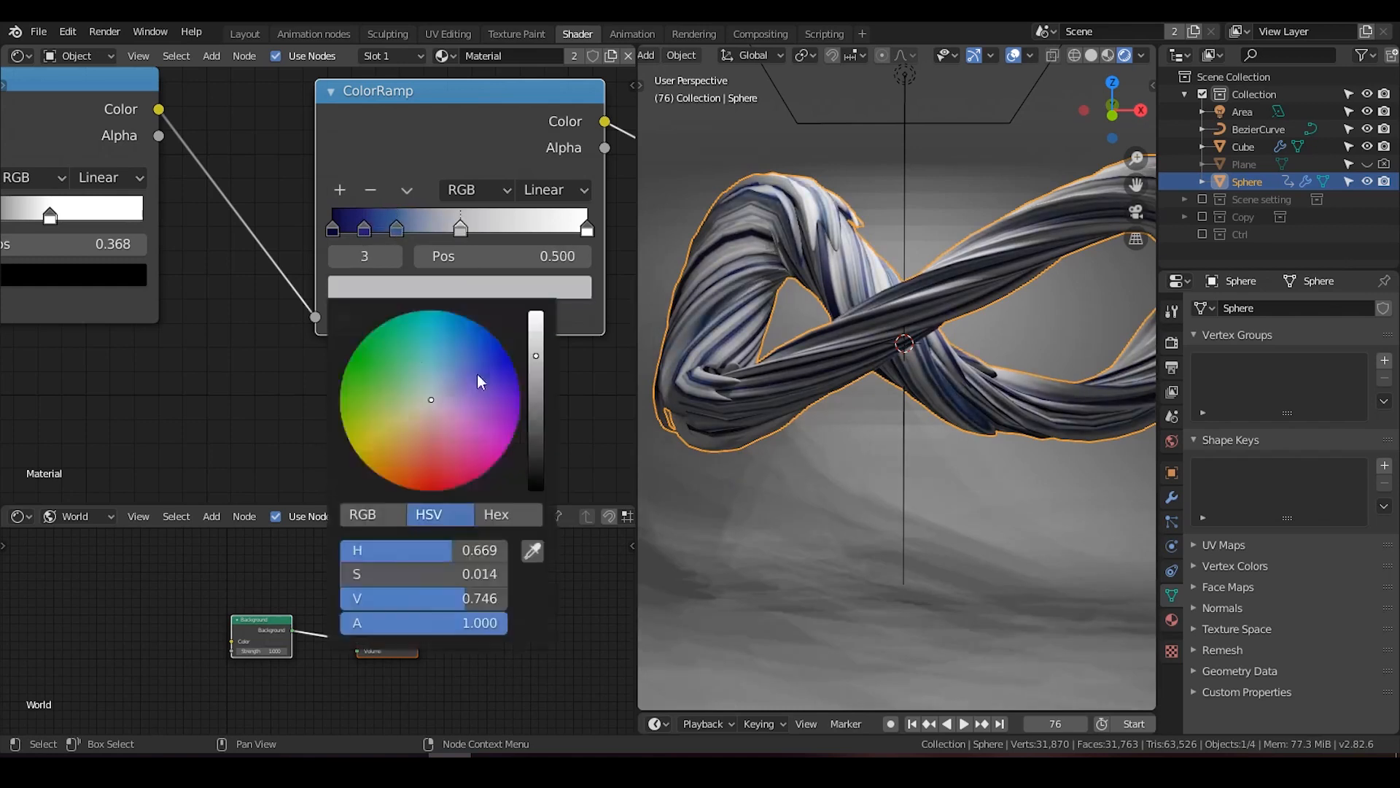
{"action": "left_click", "coordinate": [439, 356]}
Reposition the three middle ColorRamp stops, with the two blues toward the navy end and the teal closer to the white end.
{"action": "left_click_drag", "start_coordinate": [460, 230], "coordinate": [552, 230]}
{"action": "mouse_move", "coordinate": [396, 231]}
{"action": "left_mouse_down"}
{"action": "mouse_move", "coordinate": [467, 230]}
{"action": "mouse_move", "coordinate": [421, 231]}
{"action": "left_mouse_up"}
{"action": "left_click", "coordinate": [588, 229]}
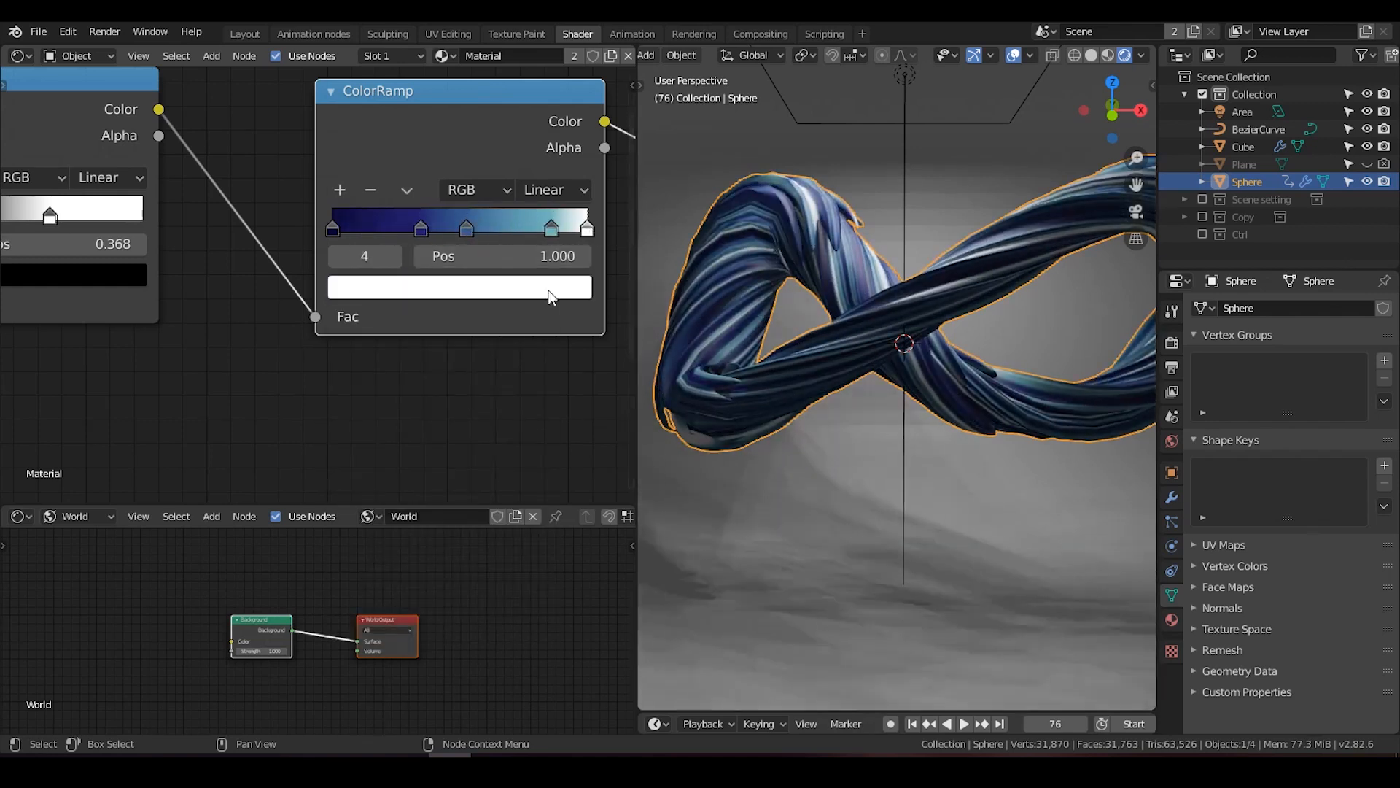
{"action": "scroll", "coordinate": [868, 322], "scroll_direction": "down", "scroll_amount": 2}
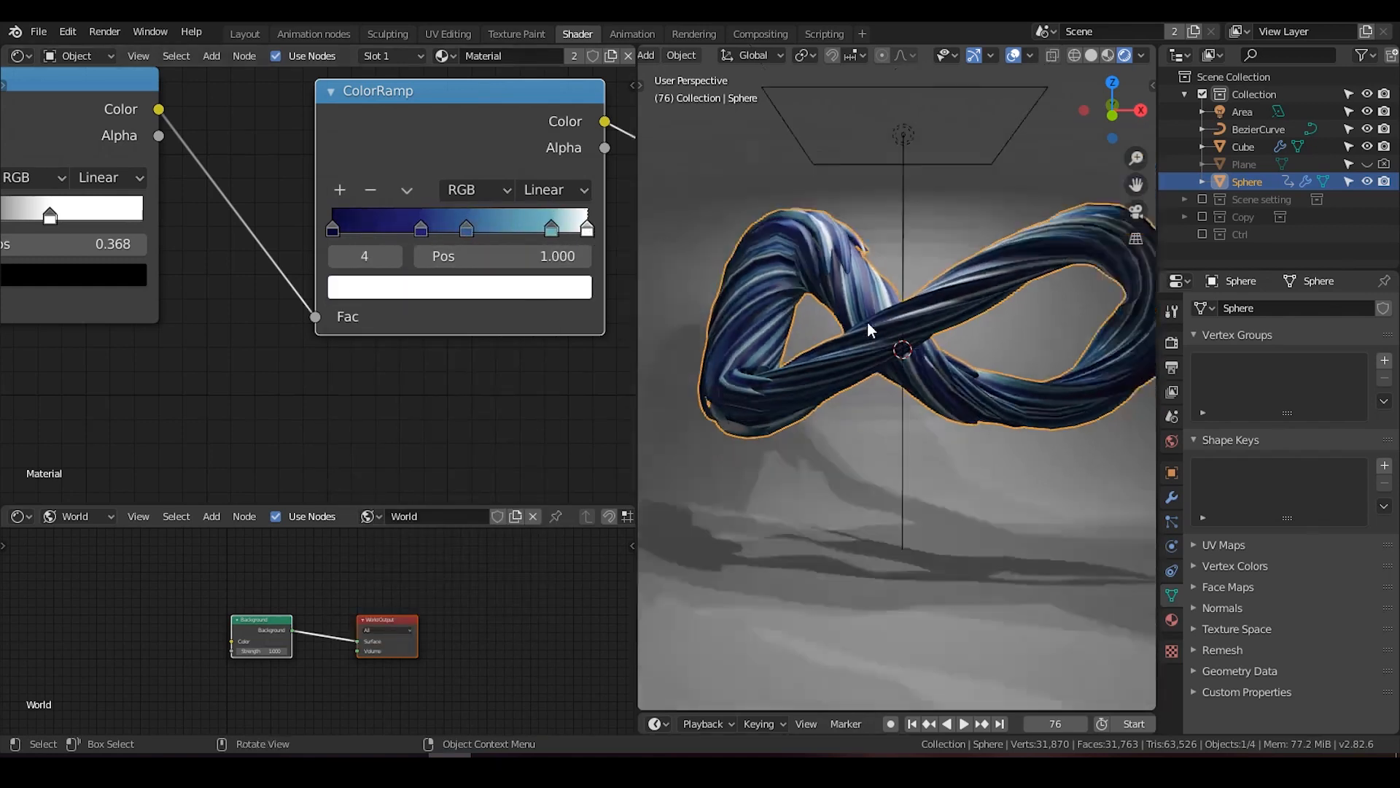
{"action": "mouse_move", "coordinate": [879, 327]}
{"action": "middle_mouse_down", "text": "shift"}
{"action": "mouse_move", "coordinate": [823, 308]}
{"action": "mouse_move", "coordinate": [859, 321]}
{"action": "middle_mouse_up", "text": "shift"}
{"action": "scroll", "coordinate": [823, 308], "scroll_direction": "up", "scroll_amount": 2}
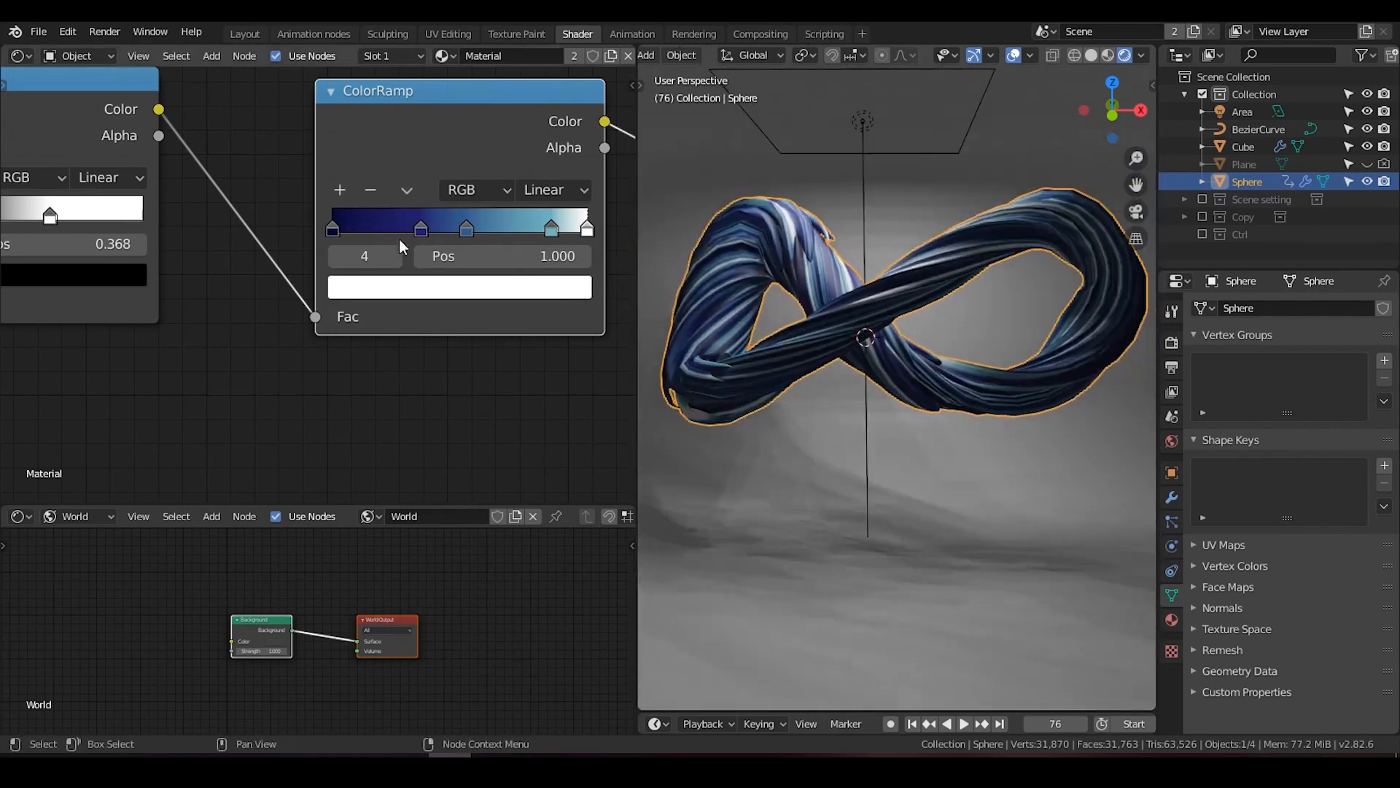
{"action": "left_click_drag", "start_coordinate": [416, 230], "coordinate": [372, 231]}
{"action": "left_click_drag", "start_coordinate": [467, 230], "coordinate": [423, 228]}
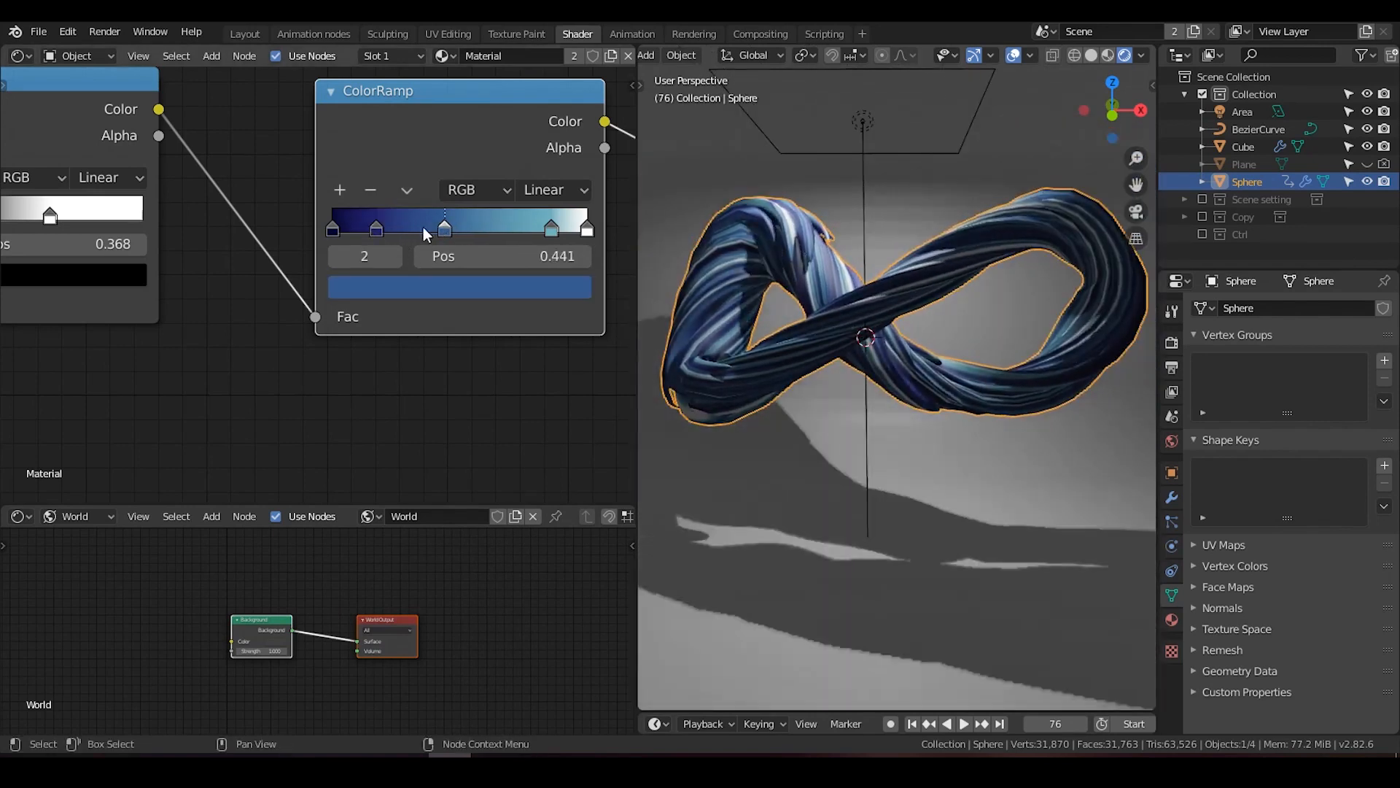
{"action": "mouse_move", "coordinate": [550, 230]}
{"action": "left_mouse_down"}
{"action": "mouse_move", "coordinate": [505, 229]}
{"action": "mouse_move", "coordinate": [572, 228]}
{"action": "left_mouse_up"}
Add a green stop between the teal and white stops of the ColorRamp, and set the teal stop's position to 0.800.
{"action": "left_click", "coordinate": [340, 189]}
{"action": "left_click", "coordinate": [523, 288]}
{"action": "left_click_drag", "start_coordinate": [431, 550], "coordinate": [414, 550]}
{"action": "scroll", "coordinate": [417, 360], "scroll_direction": "up", "scroll_amount": 2, "text": "ctrl"}
{"action": "left_click_drag", "start_coordinate": [418, 361], "coordinate": [408, 365]}
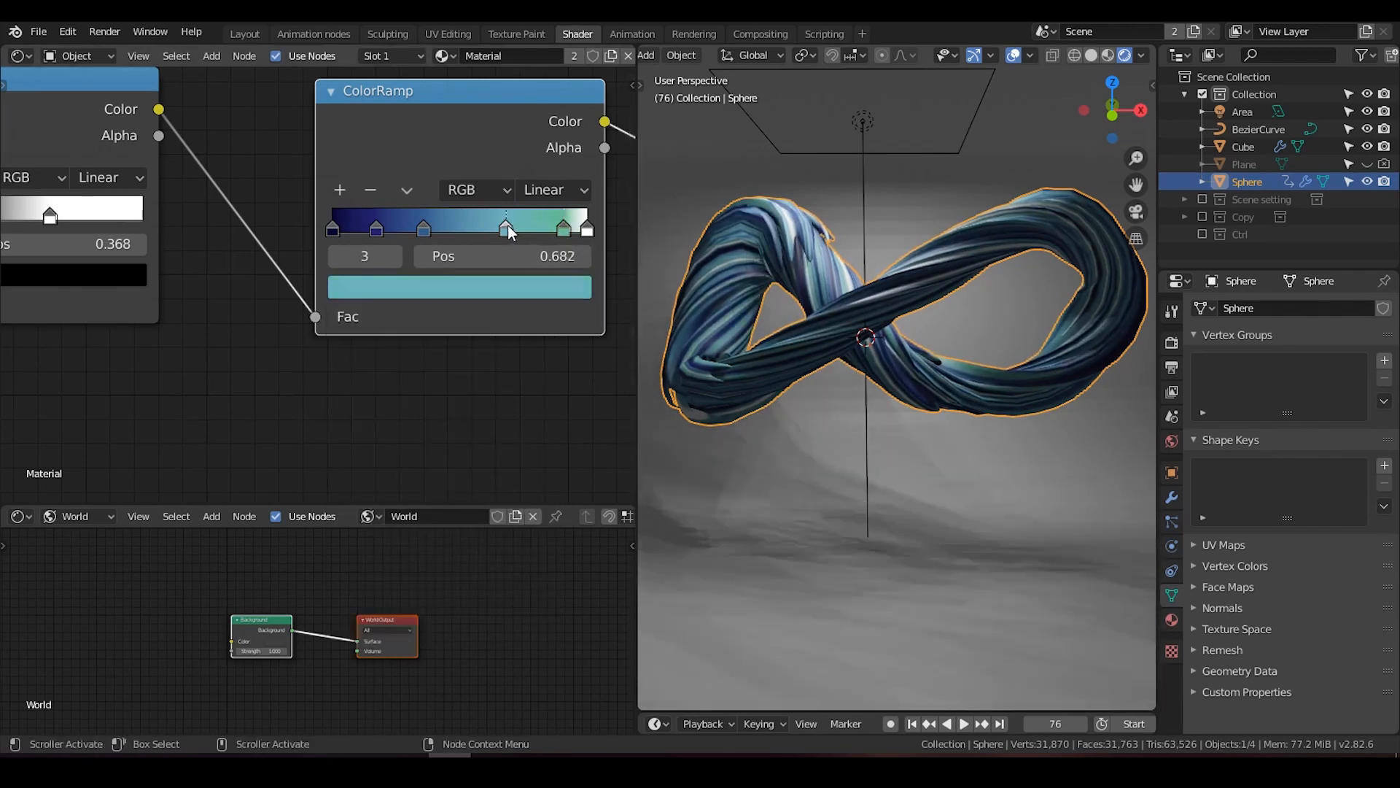
{"action": "left_click_drag", "start_coordinate": [509, 228], "coordinate": [541, 231]}
{"action": "scroll", "coordinate": [797, 238], "scroll_direction": "up", "scroll_amount": 1}
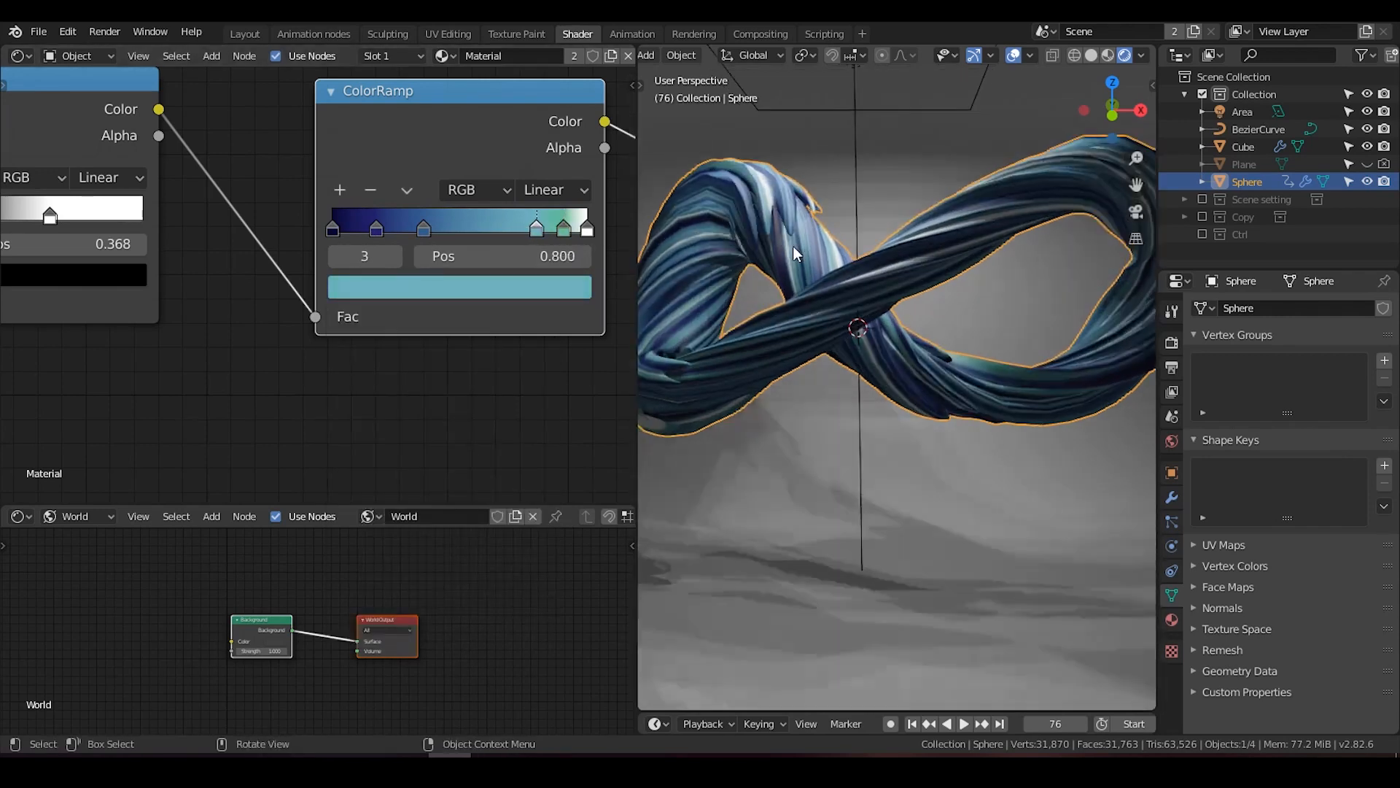
Replace the ColorRamp's white end stop with a bright aqua stop of hue 0.463, saturation 0.441 and value 1.000, beside the green one.
{"action": "left_click", "coordinate": [587, 231]}
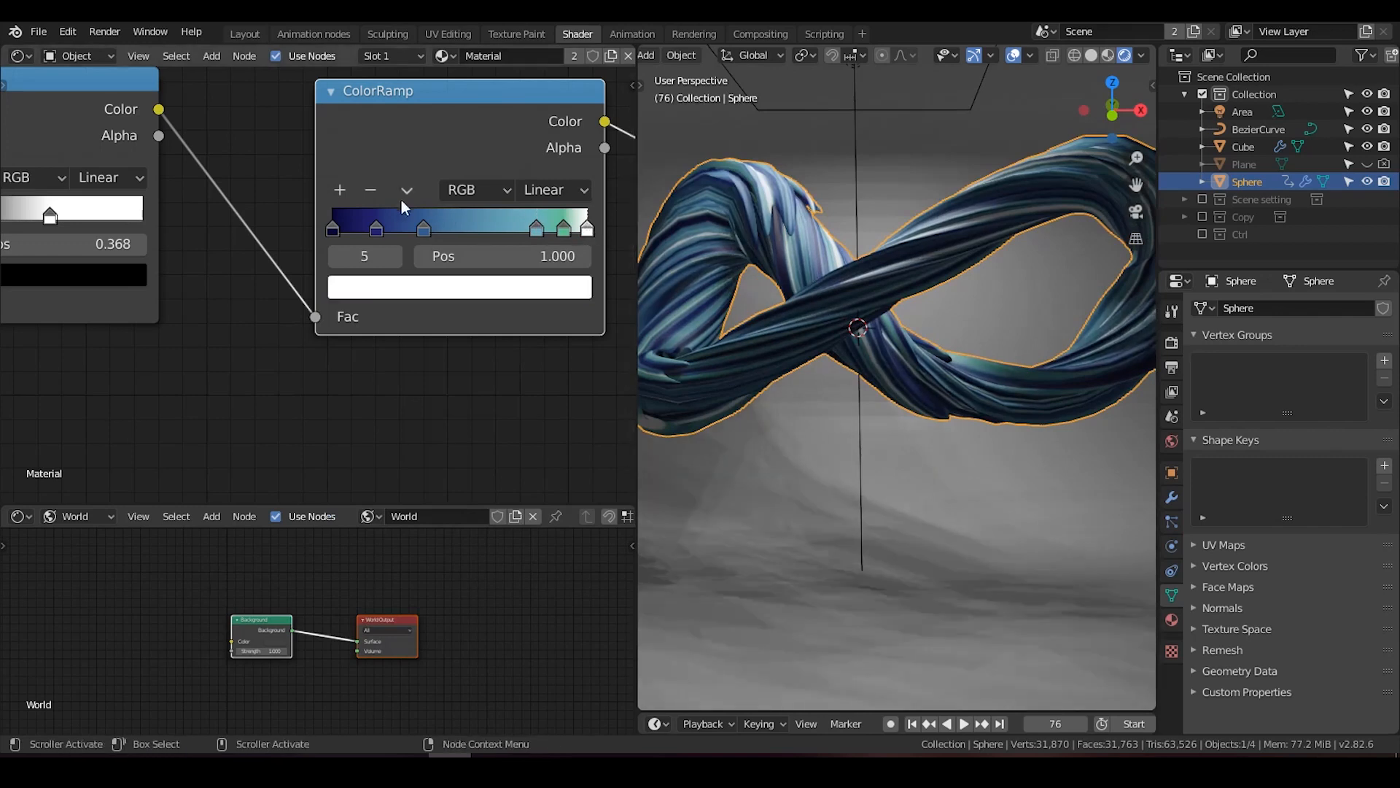
{"action": "left_click", "coordinate": [371, 190]}
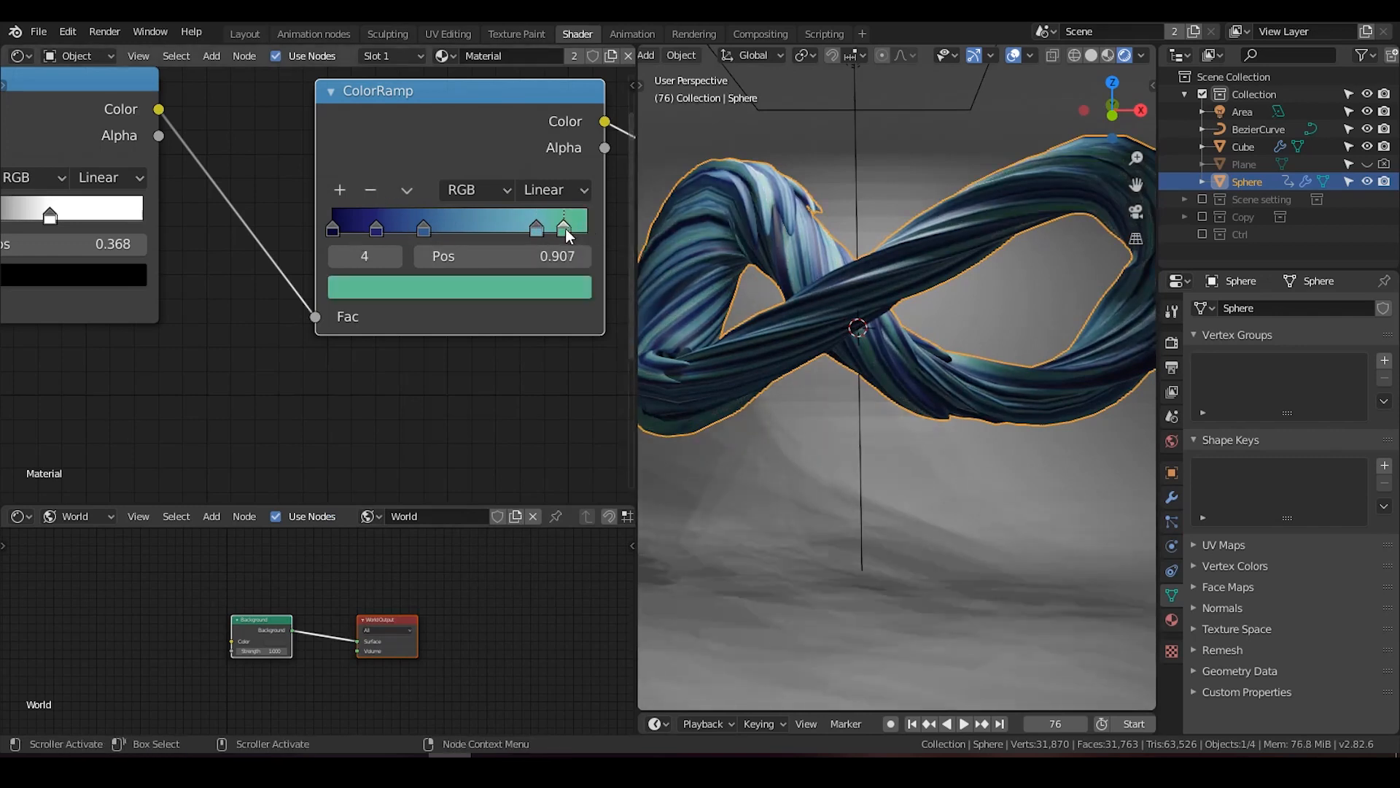
{"action": "left_click_drag", "start_coordinate": [565, 229], "coordinate": [603, 228]}
{"action": "left_click", "coordinate": [339, 191]}
{"action": "left_click", "coordinate": [549, 285]}
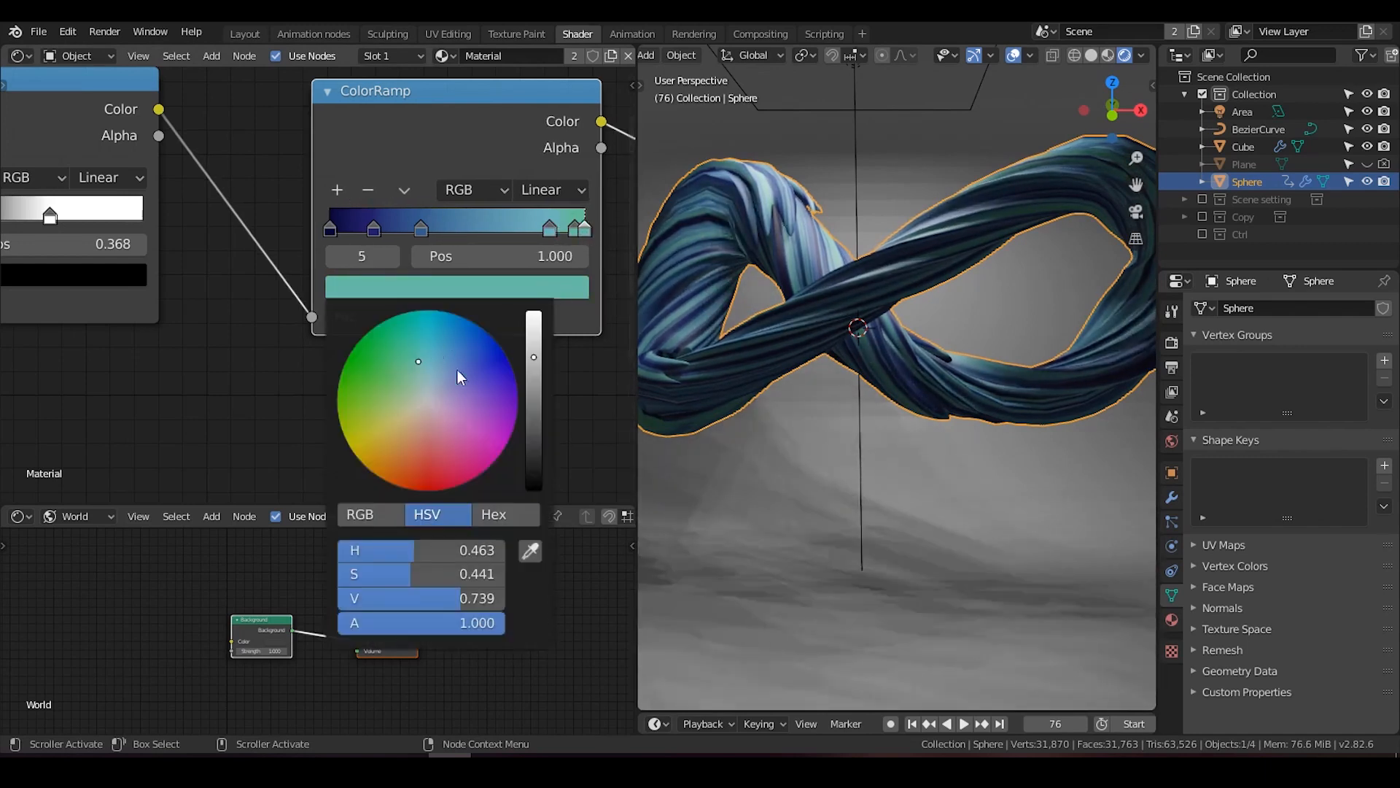
{"action": "left_click_drag", "start_coordinate": [534, 357], "coordinate": [534, 310]}
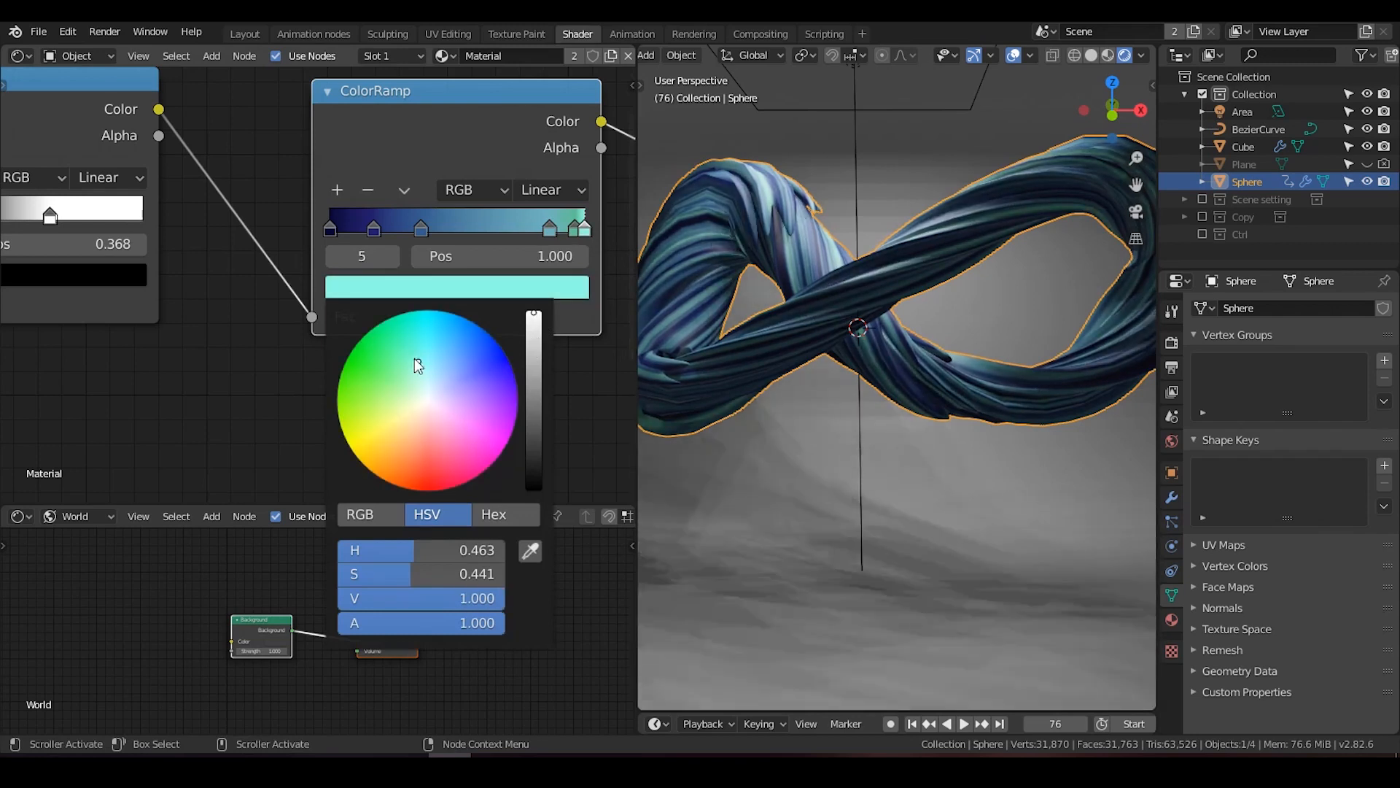
Add an area light at the centre of the figure-eight shape and rotate it 90° about the Y axis.
{"action": "scroll", "coordinate": [848, 283], "scroll_direction": "down", "scroll_amount": 2}
{"action": "scroll", "coordinate": [887, 296], "scroll_direction": "up", "scroll_amount": 2}
{"action": "middle_click_drag", "start_coordinate": [907, 305], "coordinate": [887, 349], "text": "shift"}
{"action": "scroll", "coordinate": [886, 349], "scroll_direction": "down", "scroll_amount": 2}
{"action": "key", "text": "shift+a"}
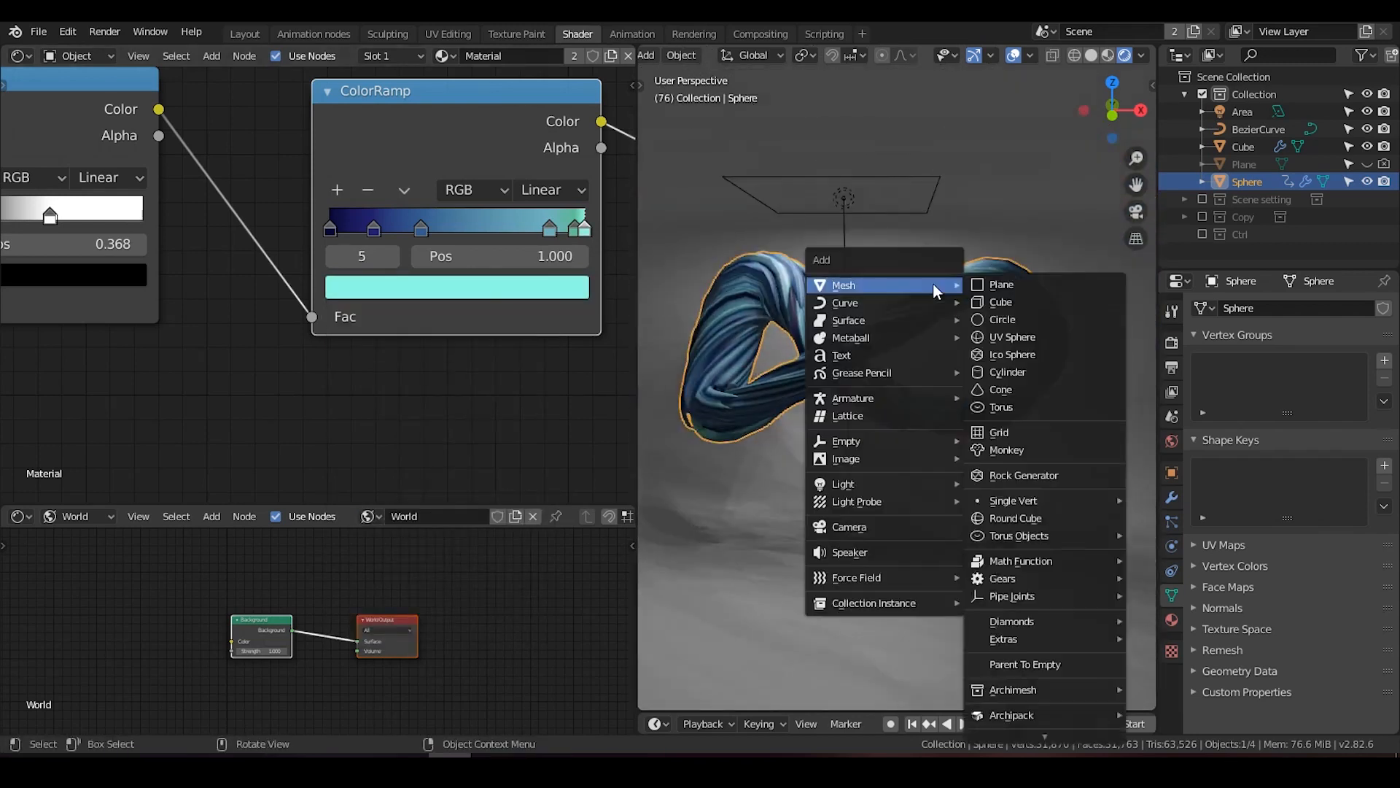
{"action": "mouse_move", "coordinate": [916, 484]}
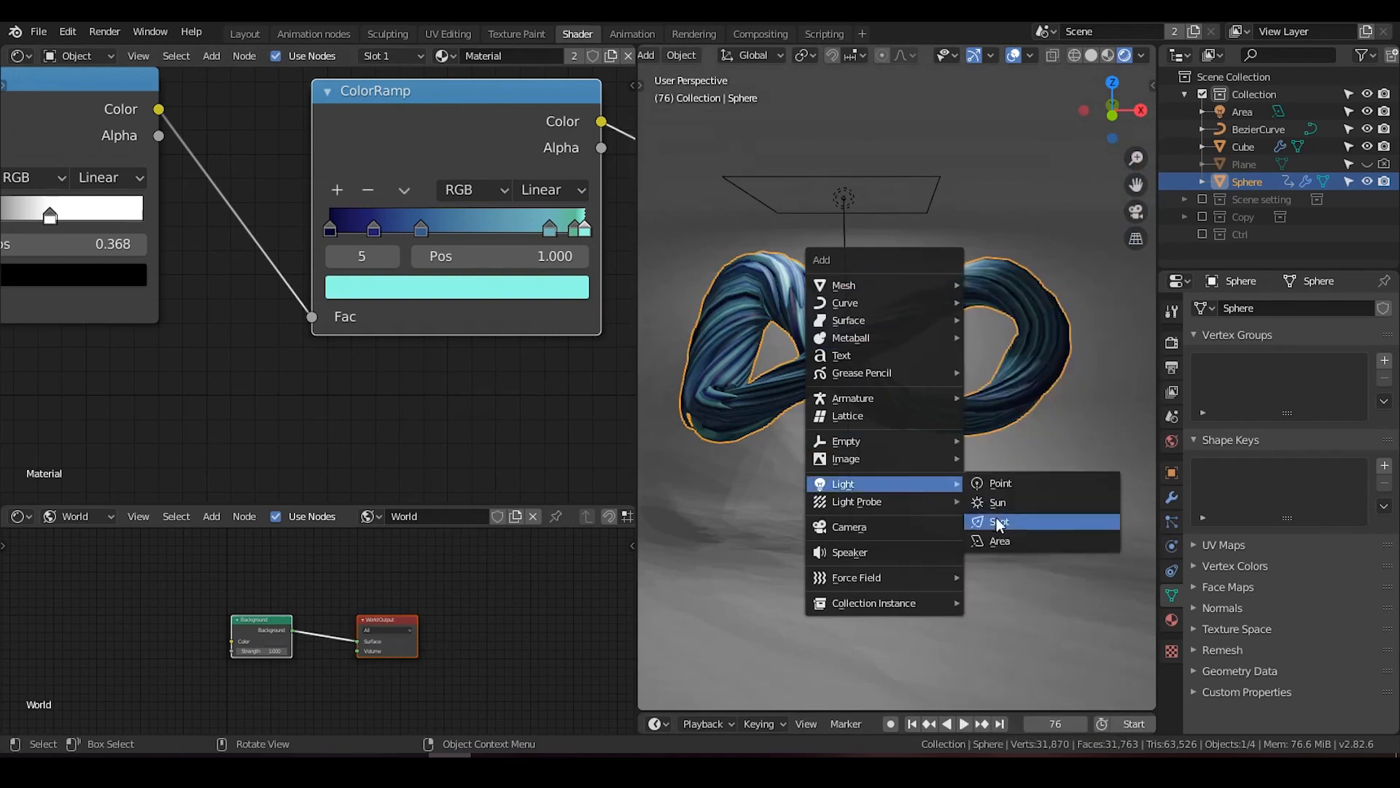
{"action": "left_click", "coordinate": [998, 541]}
{"action": "type", "text": "ry"}
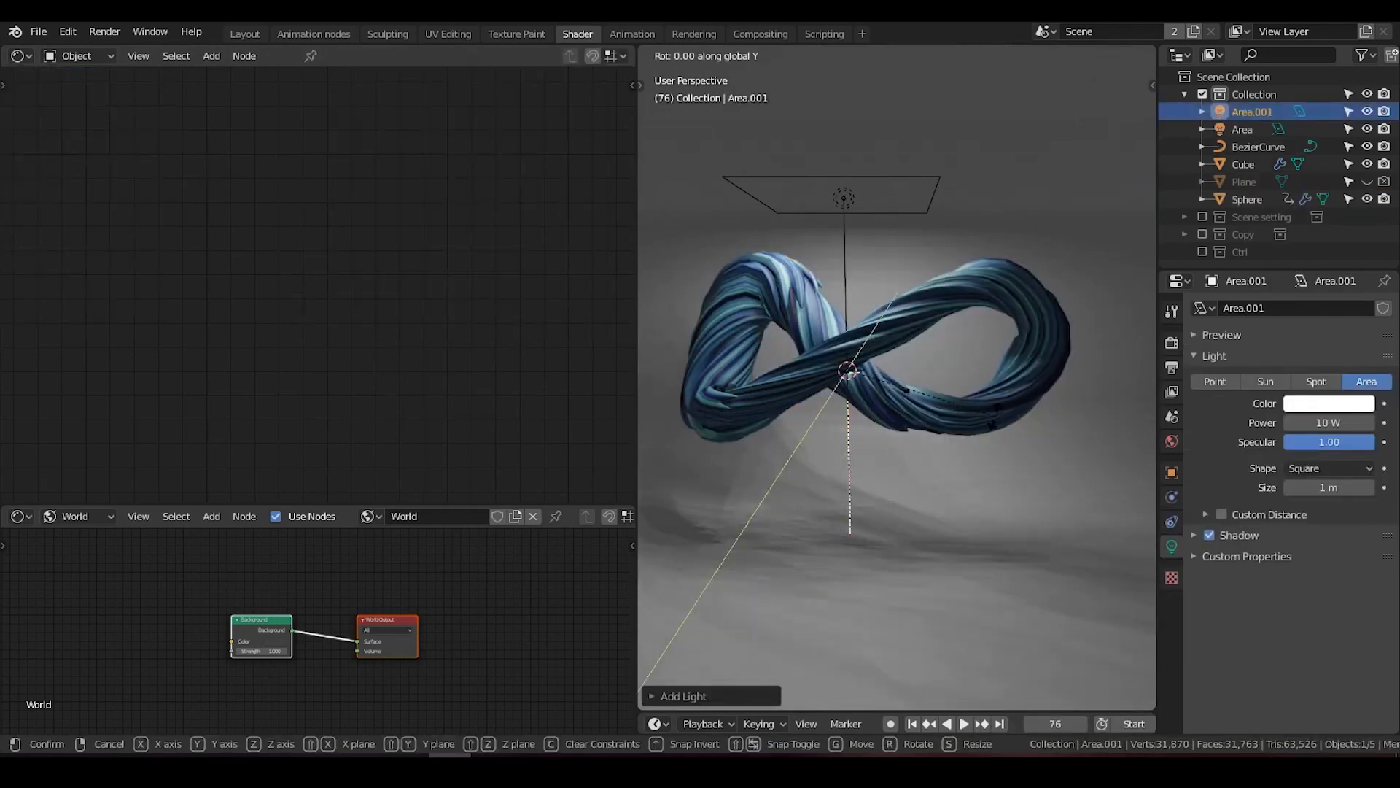
{"action": "type", "text": "90"}
{"action": "key", "text": "Return"}
Move the new area light along the X axis to beyond the positive-X end of the figure-eight shape.
{"action": "key", "text": "g"}
{"action": "key", "text": "x"}
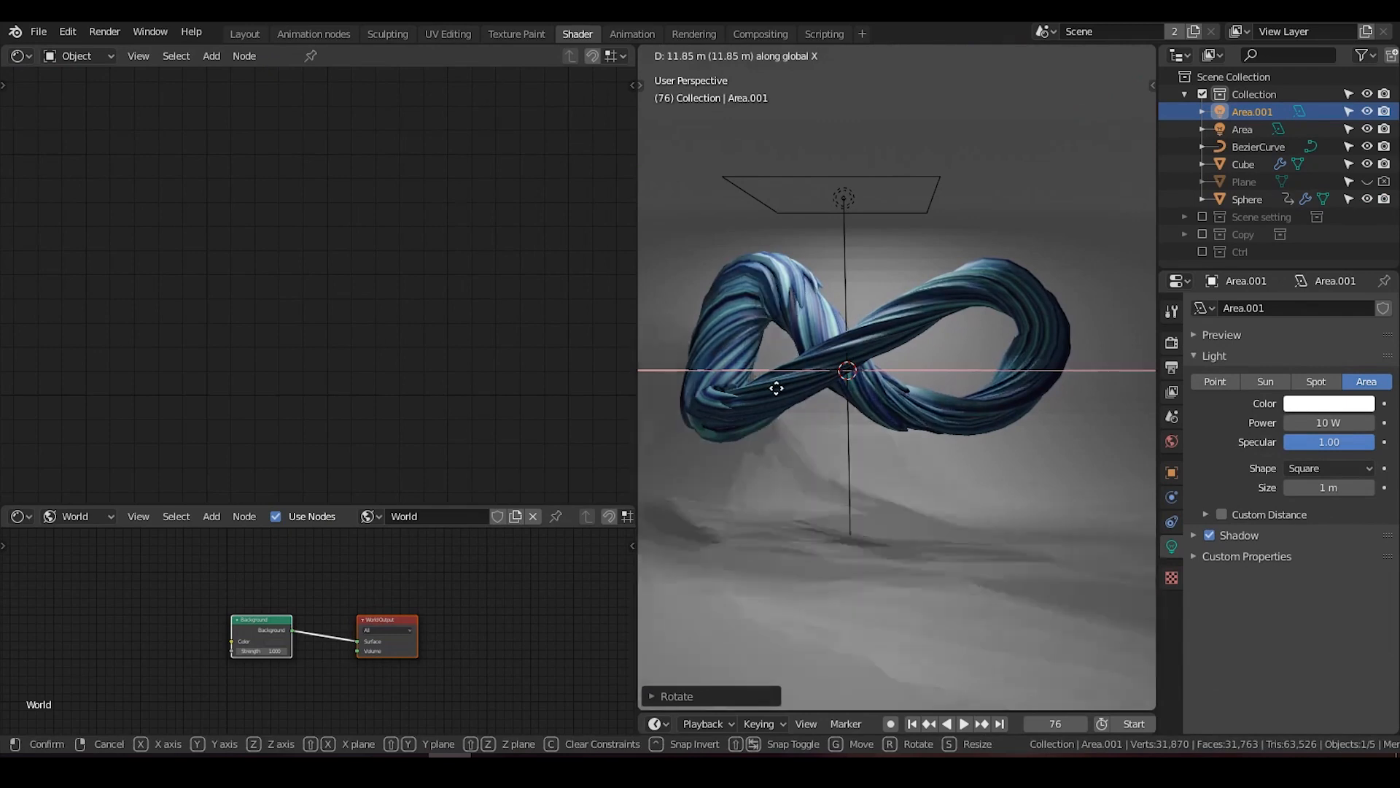
{"action": "left_click", "coordinate": [900, 431]}
{"action": "scroll", "coordinate": [795, 386], "scroll_direction": "up", "scroll_amount": 3}
{"action": "scroll", "coordinate": [795, 385], "scroll_direction": "down", "scroll_amount": 5}
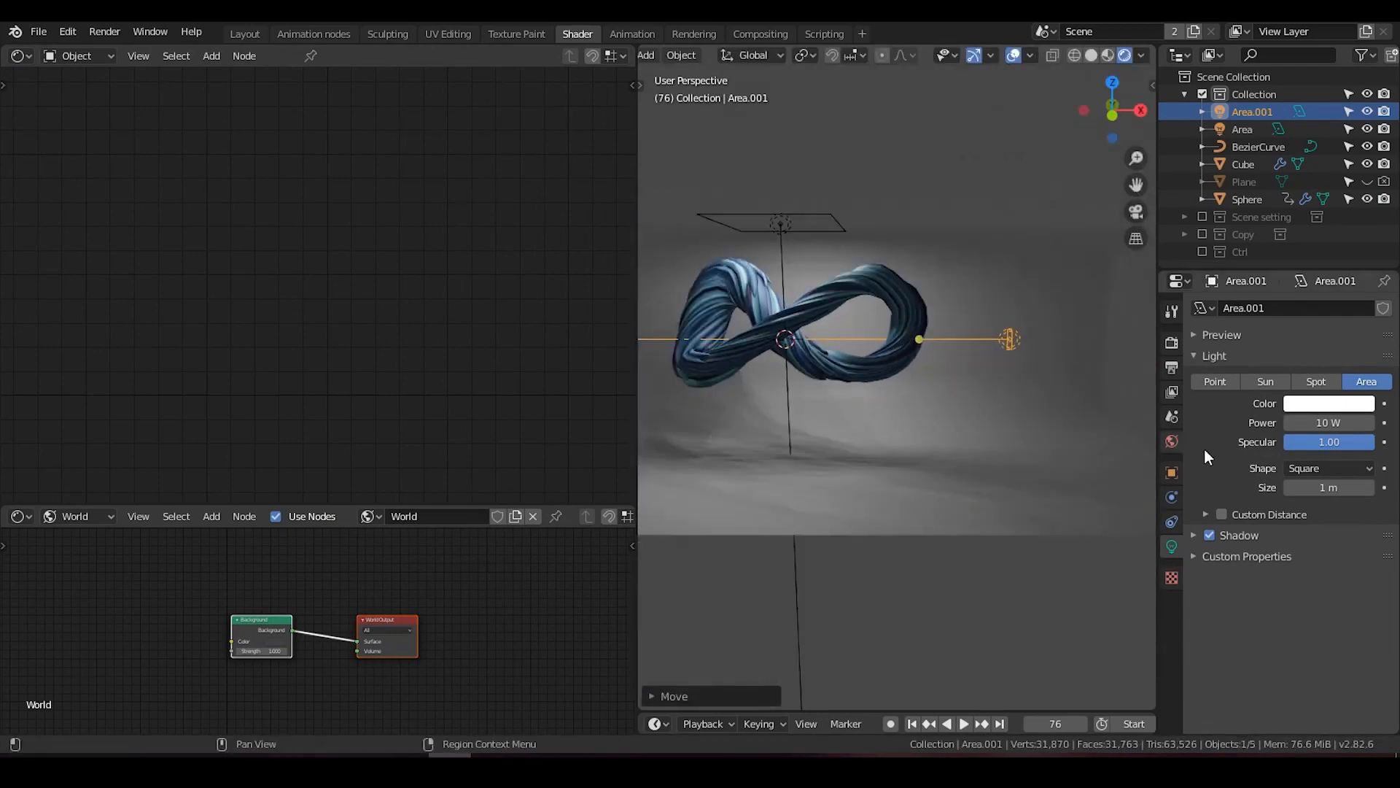
Change the new light's type to Point and move it along X closer to the figure-eight shape.
{"action": "left_click", "coordinate": [1215, 382]}
{"action": "key", "text": "g"}
{"action": "key", "text": "y"}
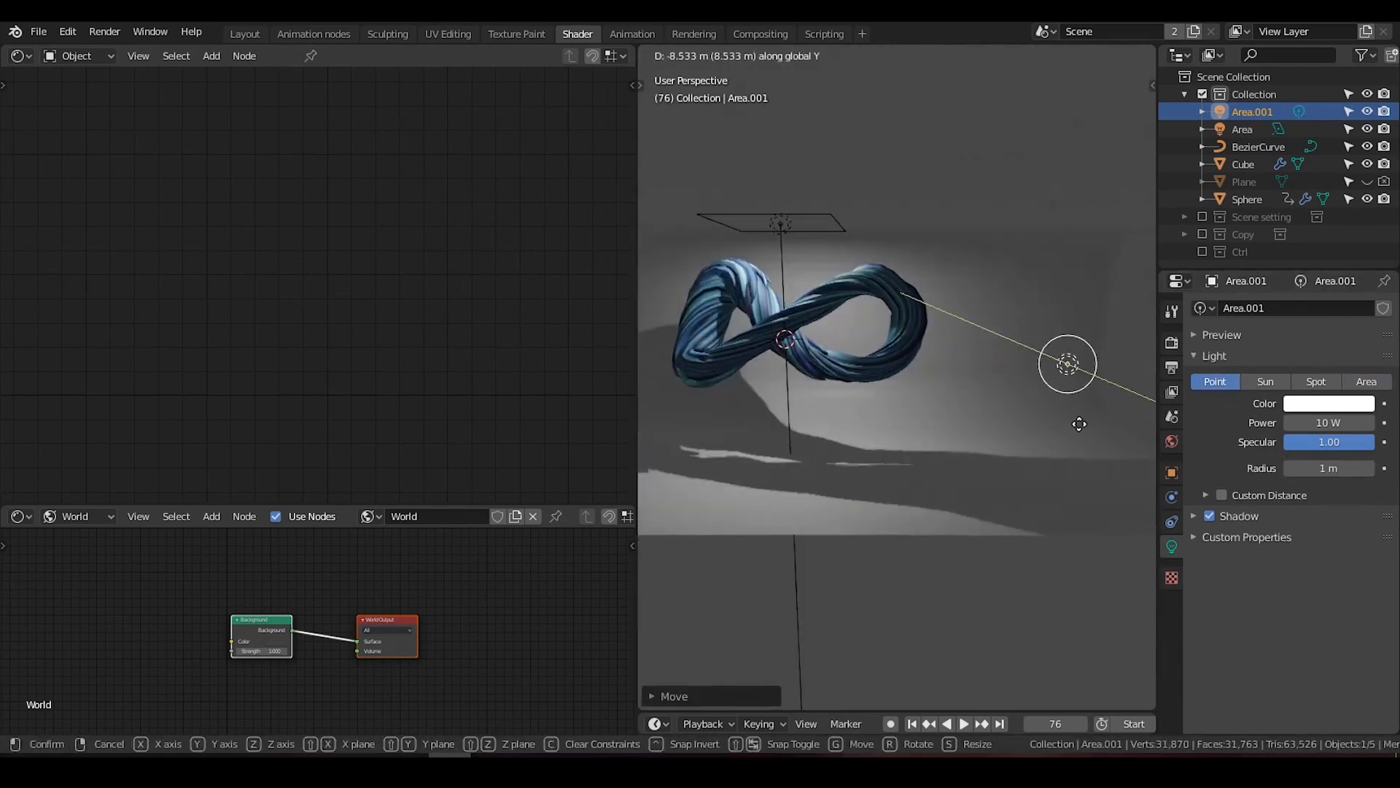
{"action": "key", "text": "x"}
{"action": "left_click", "coordinate": [953, 424]}
Raise the point light along Z to the top of the loop and shift it along Y.
{"action": "key", "text": "g"}
{"action": "key", "text": "z"}
{"action": "left_click", "coordinate": [948, 348]}
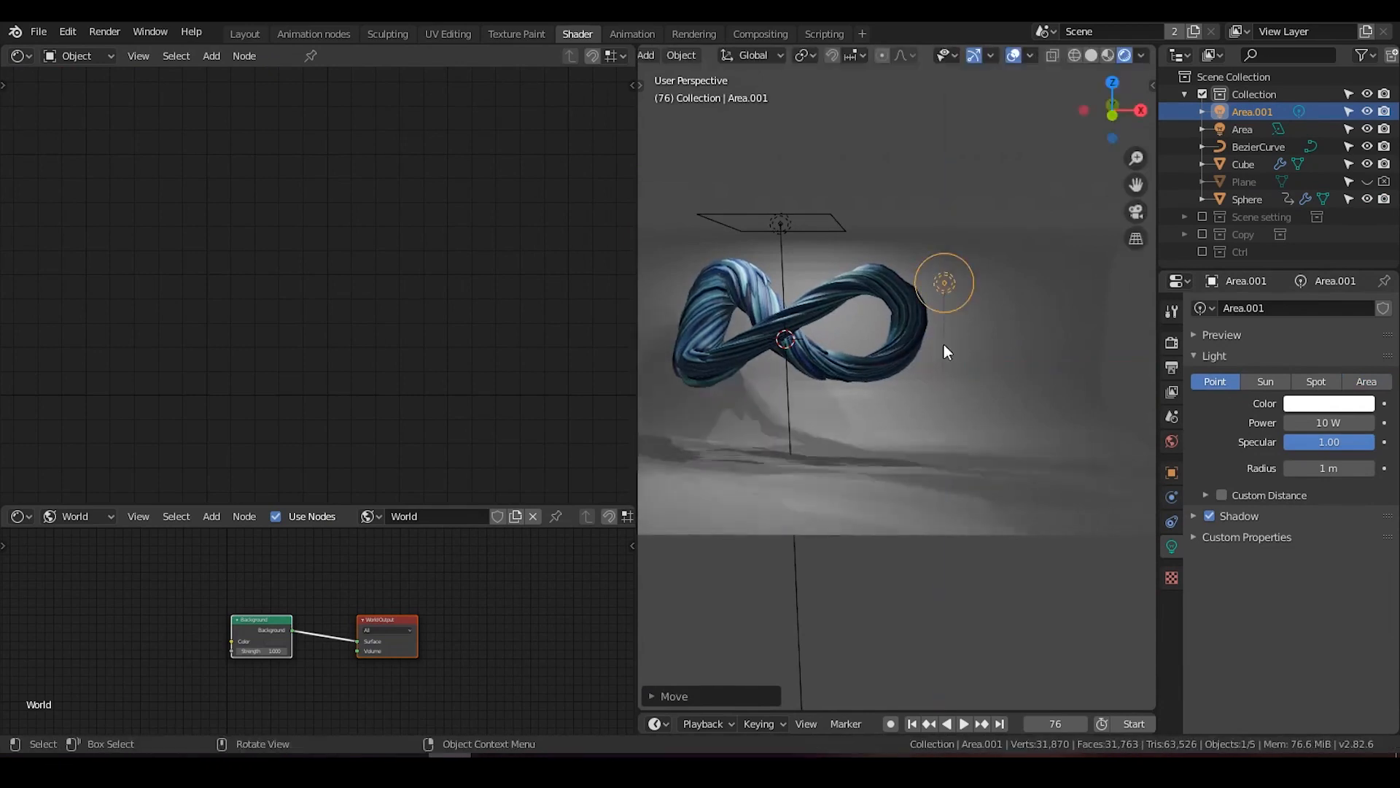
{"action": "key", "text": "g"}
{"action": "key", "text": "y"}
{"action": "left_click", "coordinate": [1011, 365]}
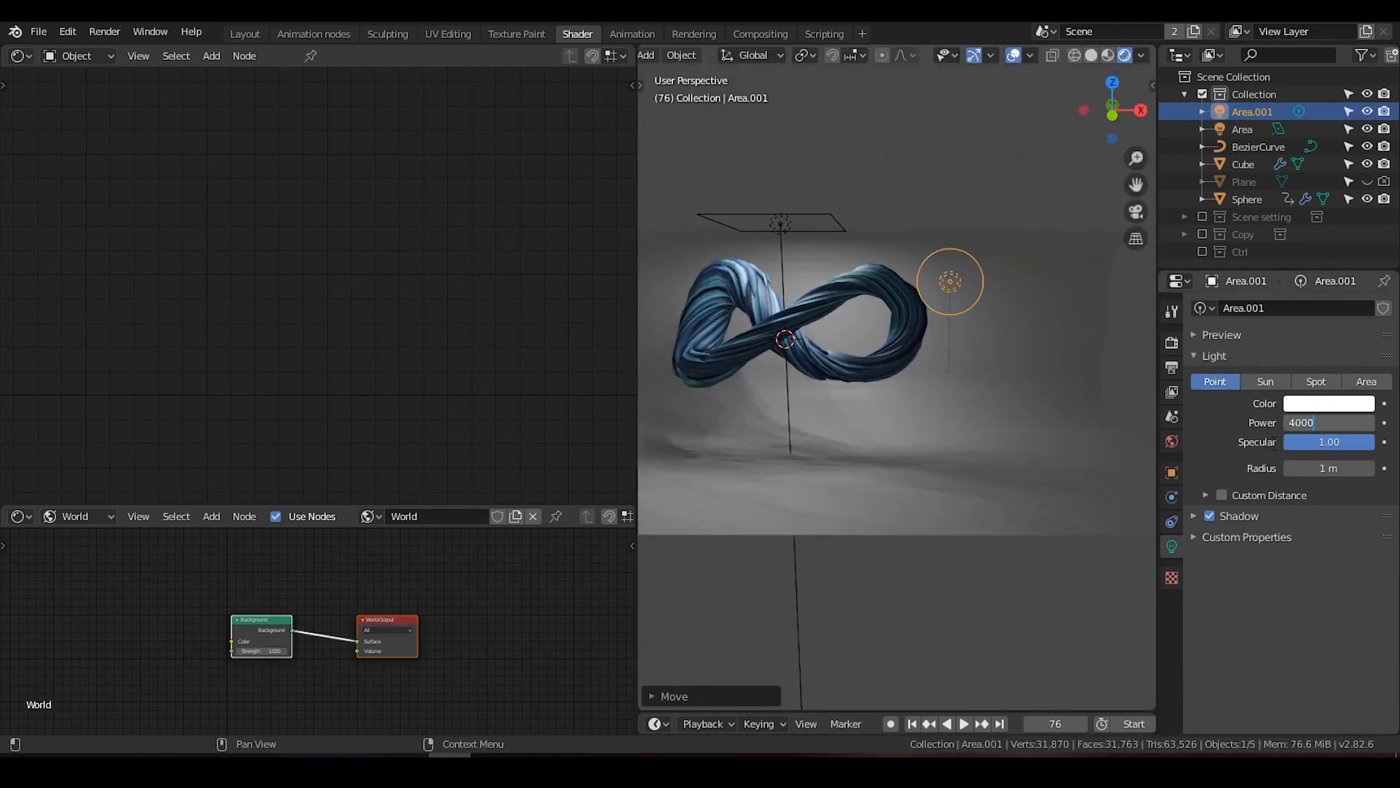
Set the point light's power to 400 W and reposition it along the Y axis toward the front.
{"action": "key", "text": "Return"}
{"action": "scroll", "coordinate": [795, 361], "scroll_direction": "up", "scroll_amount": 3}
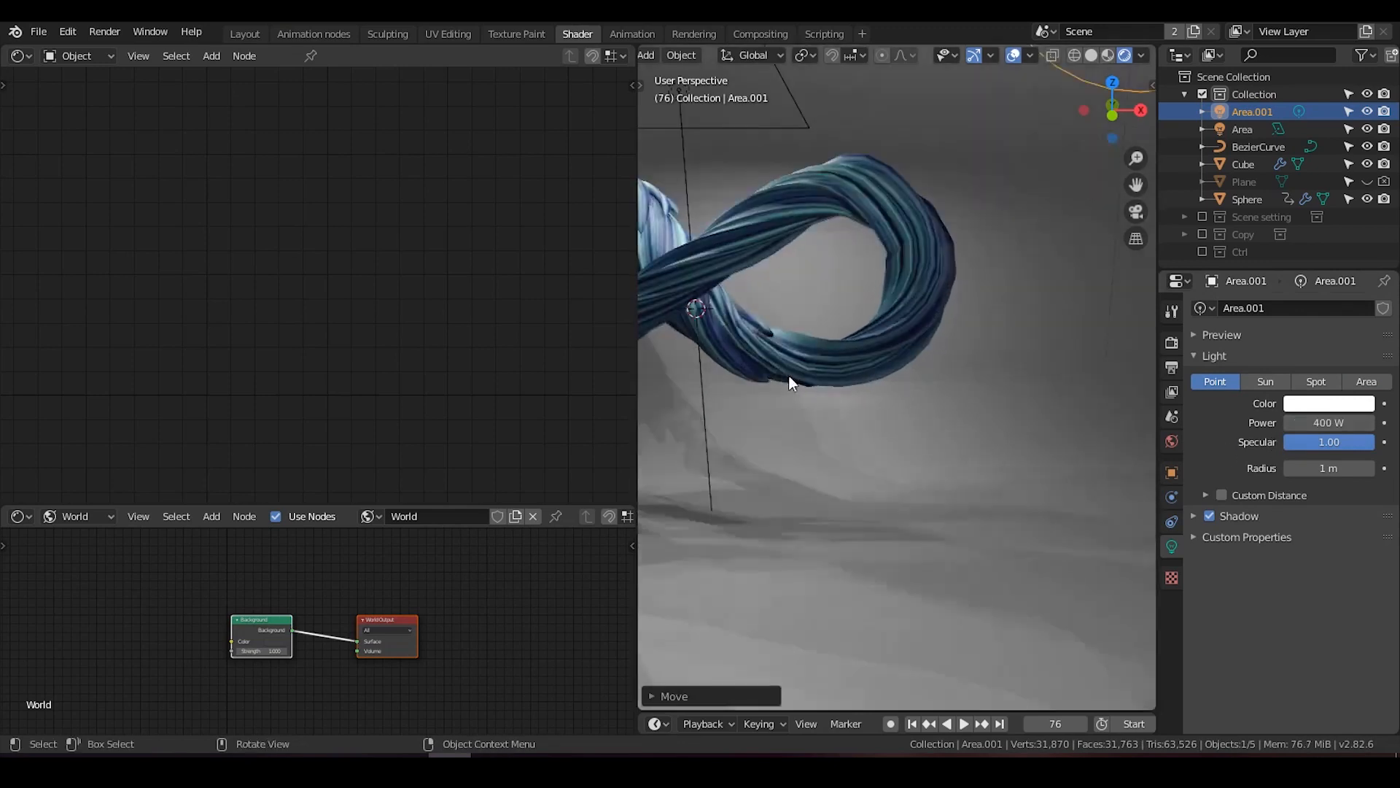
{"action": "scroll", "coordinate": [926, 364], "scroll_direction": "down", "scroll_amount": 3}
{"action": "key", "text": "g"}
{"action": "key", "text": "y"}
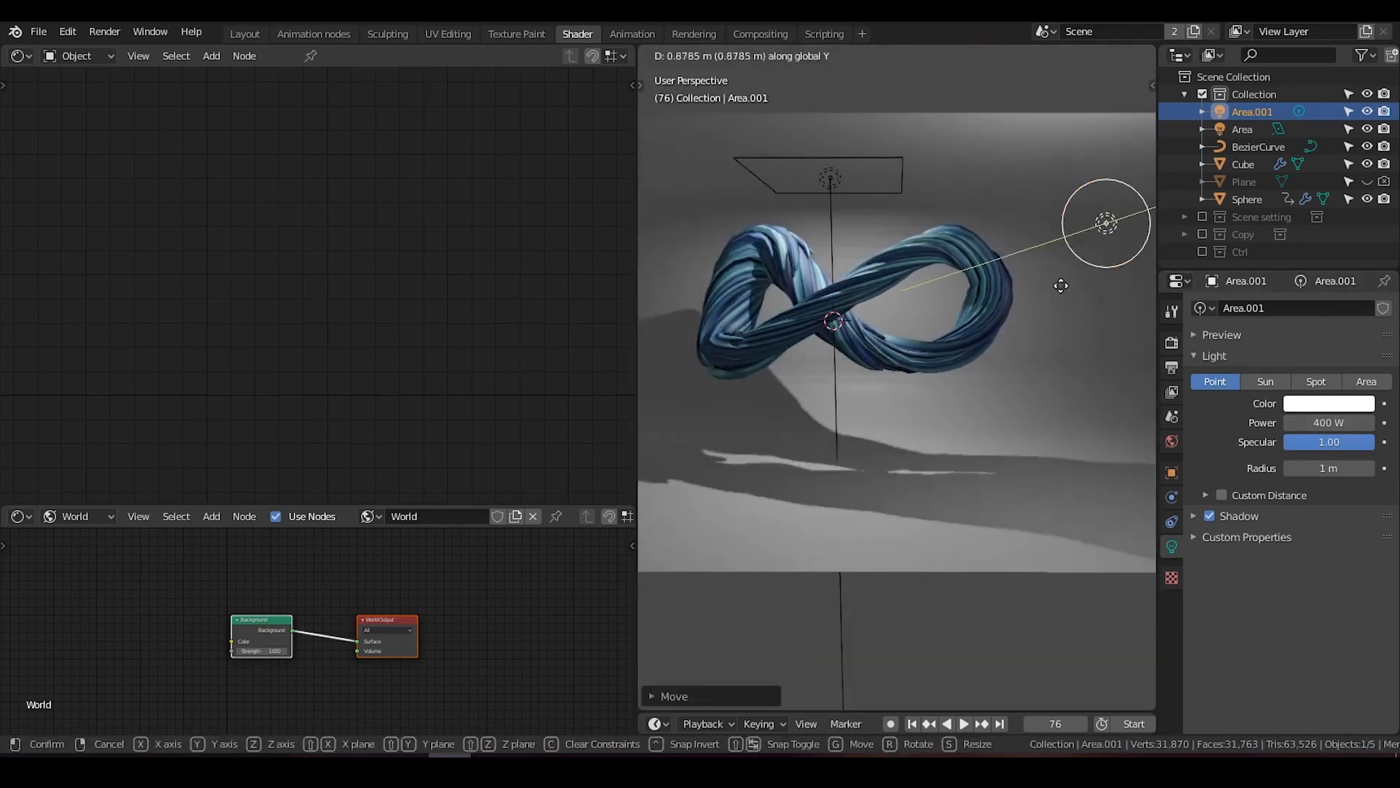
{"action": "left_click", "coordinate": [1041, 291]}
Change the light's type back to Area and add a Track To constraint to it.
{"action": "left_click", "coordinate": [1366, 382]}
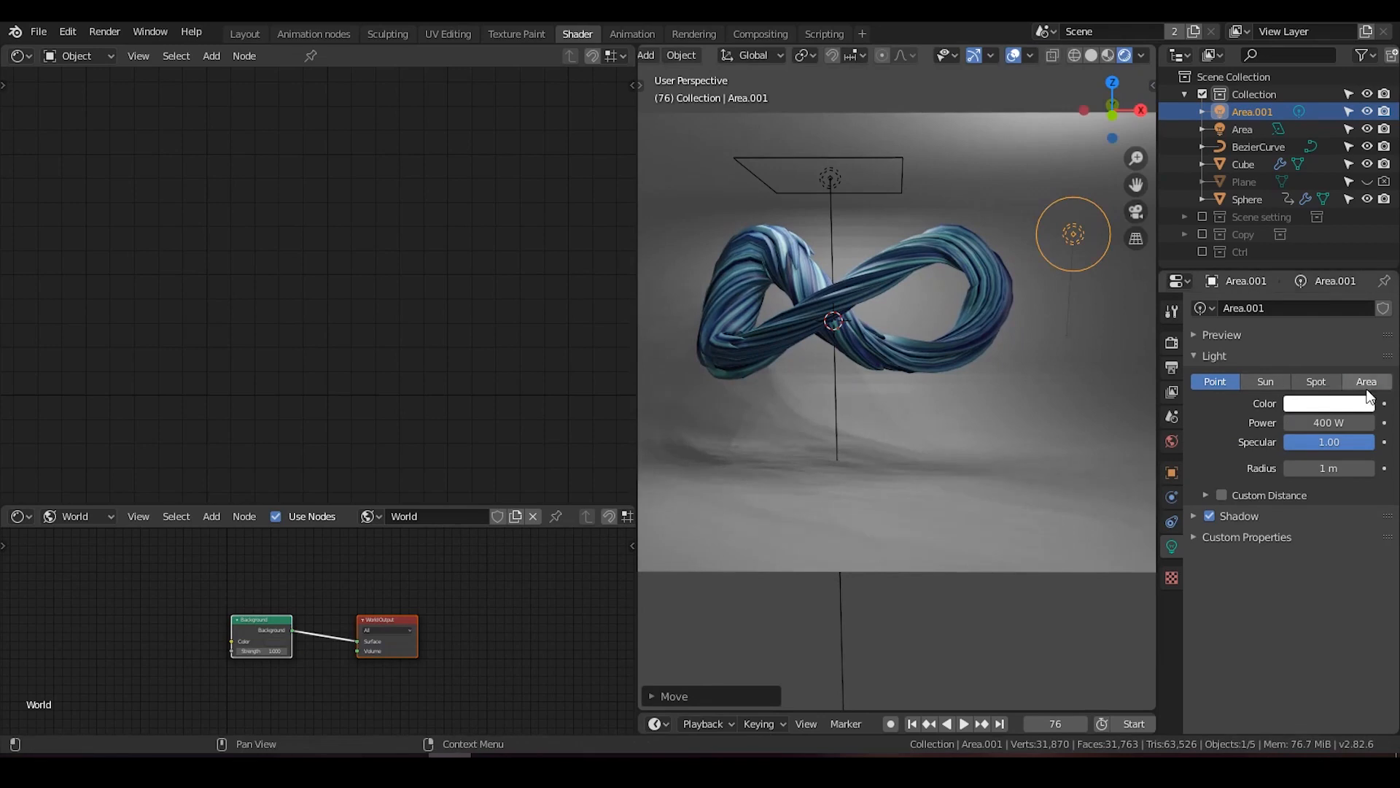
{"action": "left_click", "coordinate": [1171, 498]}
{"action": "left_click", "coordinate": [1171, 473]}
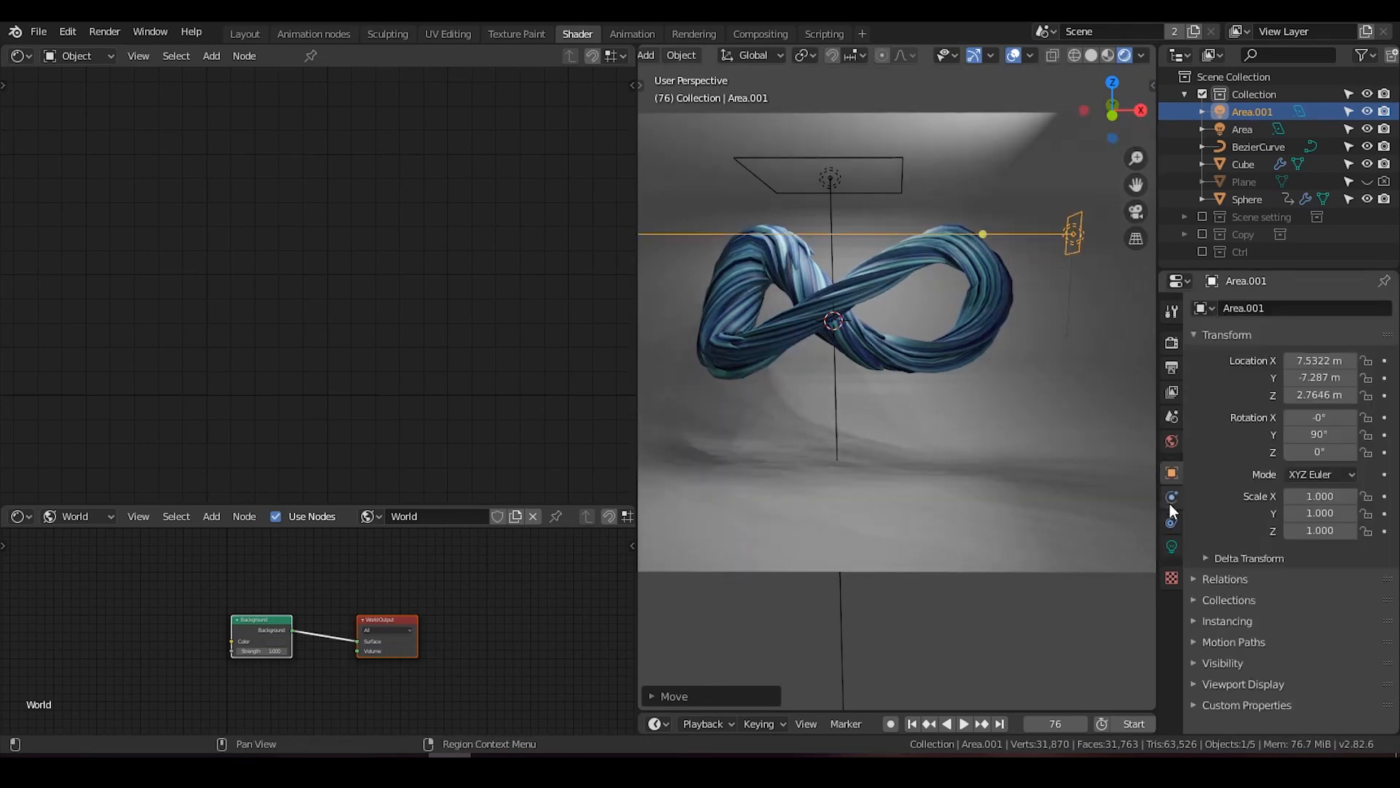
{"action": "left_click", "coordinate": [1170, 499]}
{"action": "left_click", "coordinate": [1172, 522]}
{"action": "left_click", "coordinate": [1246, 308]}
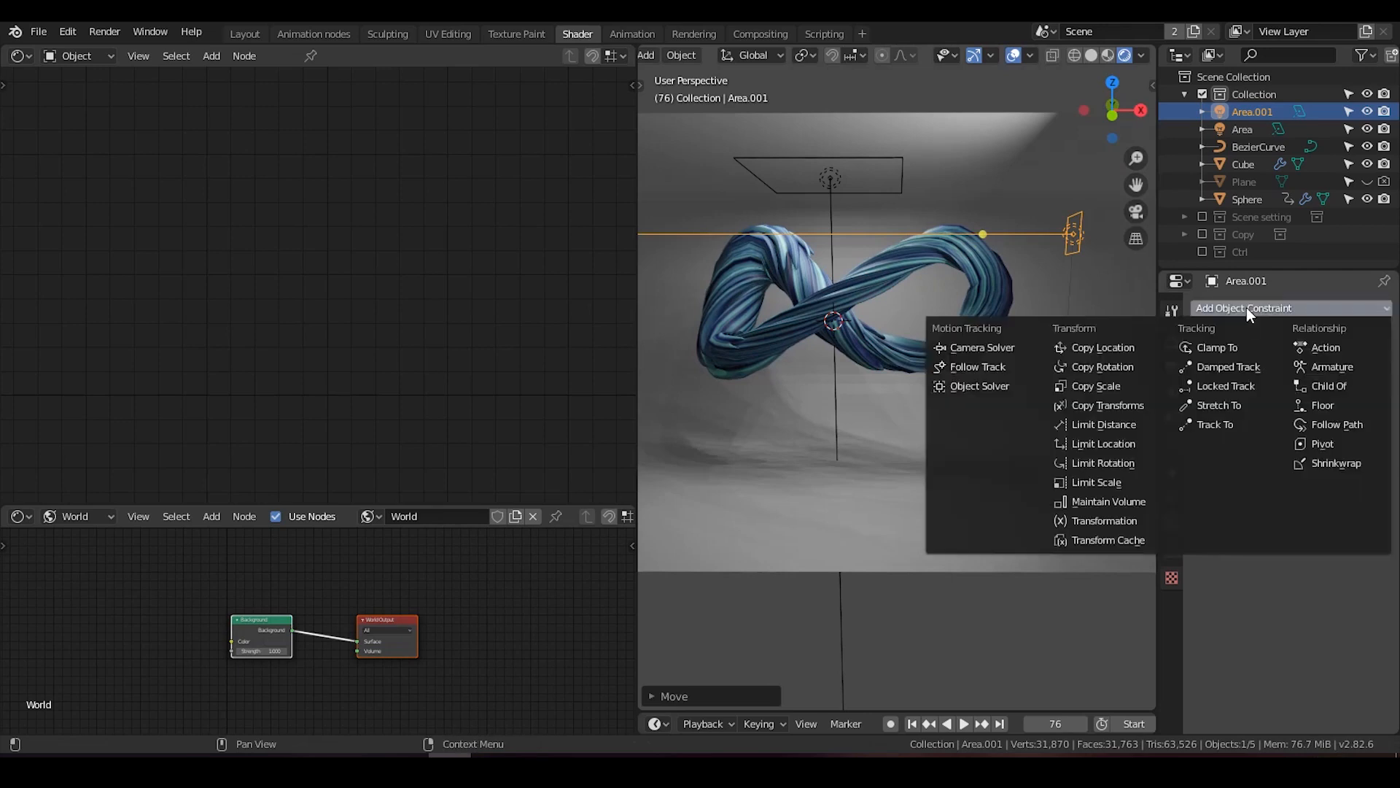
{"action": "left_click", "coordinate": [1240, 424]}
Set the Track To constraint's target to the Light target object.
{"action": "left_click", "coordinate": [1284, 369]}
{"action": "type", "text": "t"}
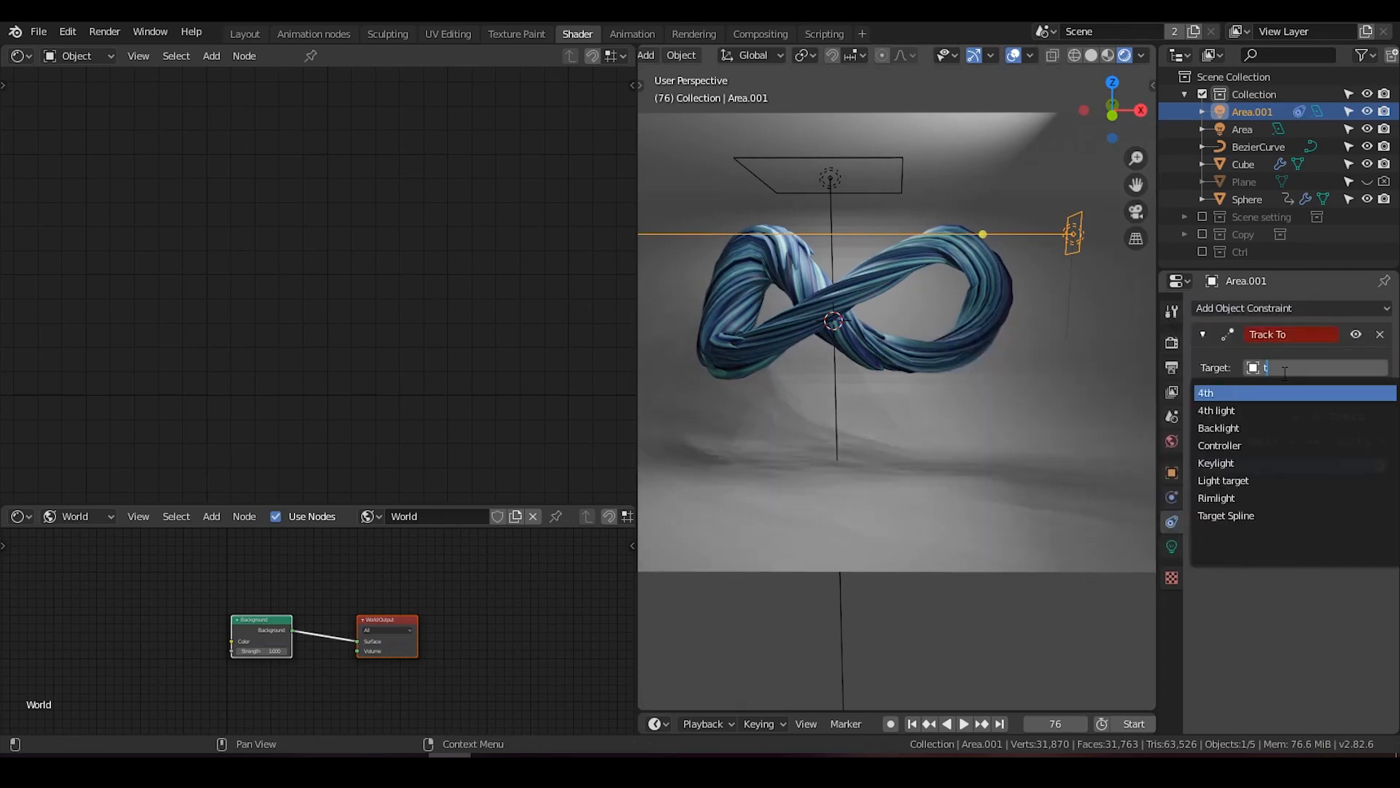
{"action": "type", "text": "a"}
{"action": "key", "text": "BackSpace"}
{"action": "type", "text": "ar"}
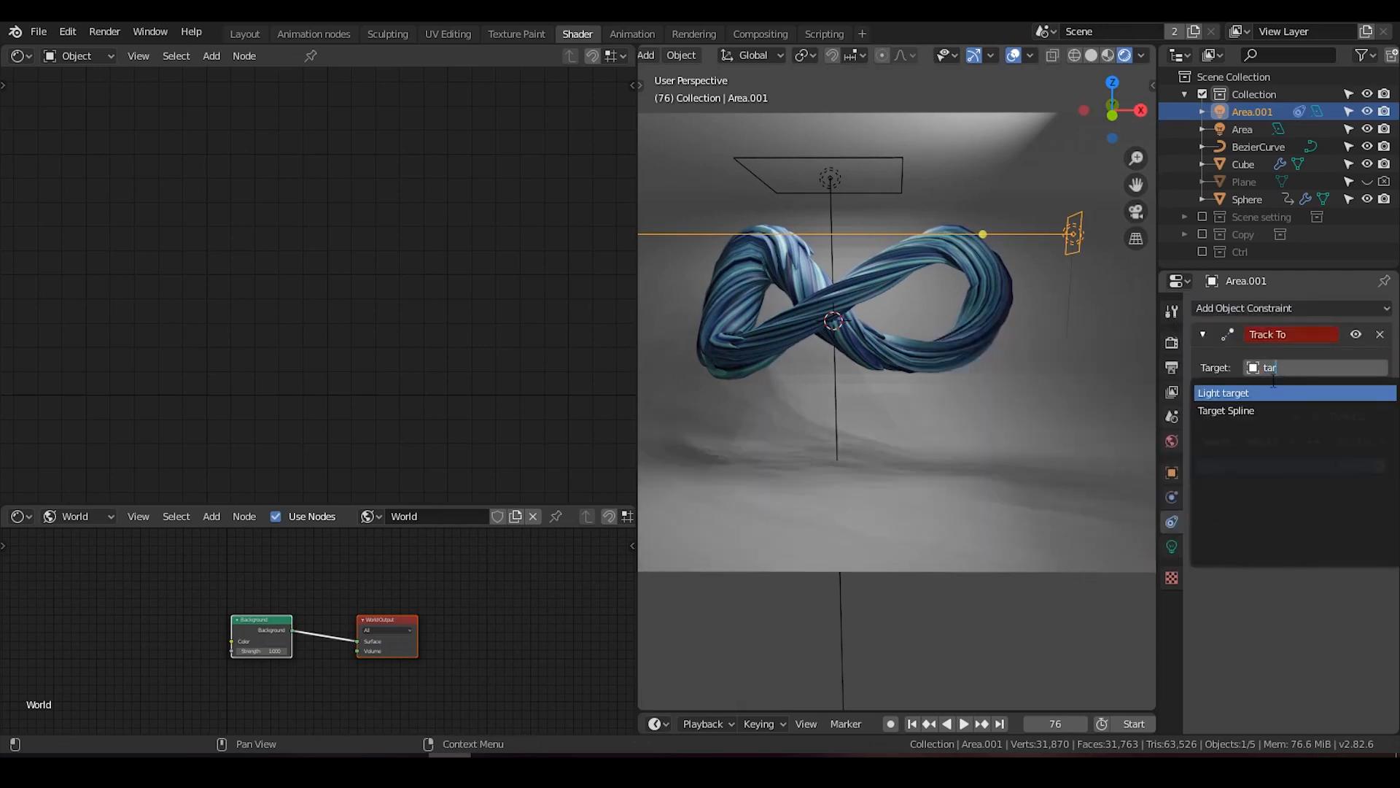
{"action": "left_click", "coordinate": [1272, 393]}
Set the Track To constraint's tracking axis to -Z and its up axis to X.
{"action": "middle_click_drag", "start_coordinate": [1080, 327], "coordinate": [1293, 458]}
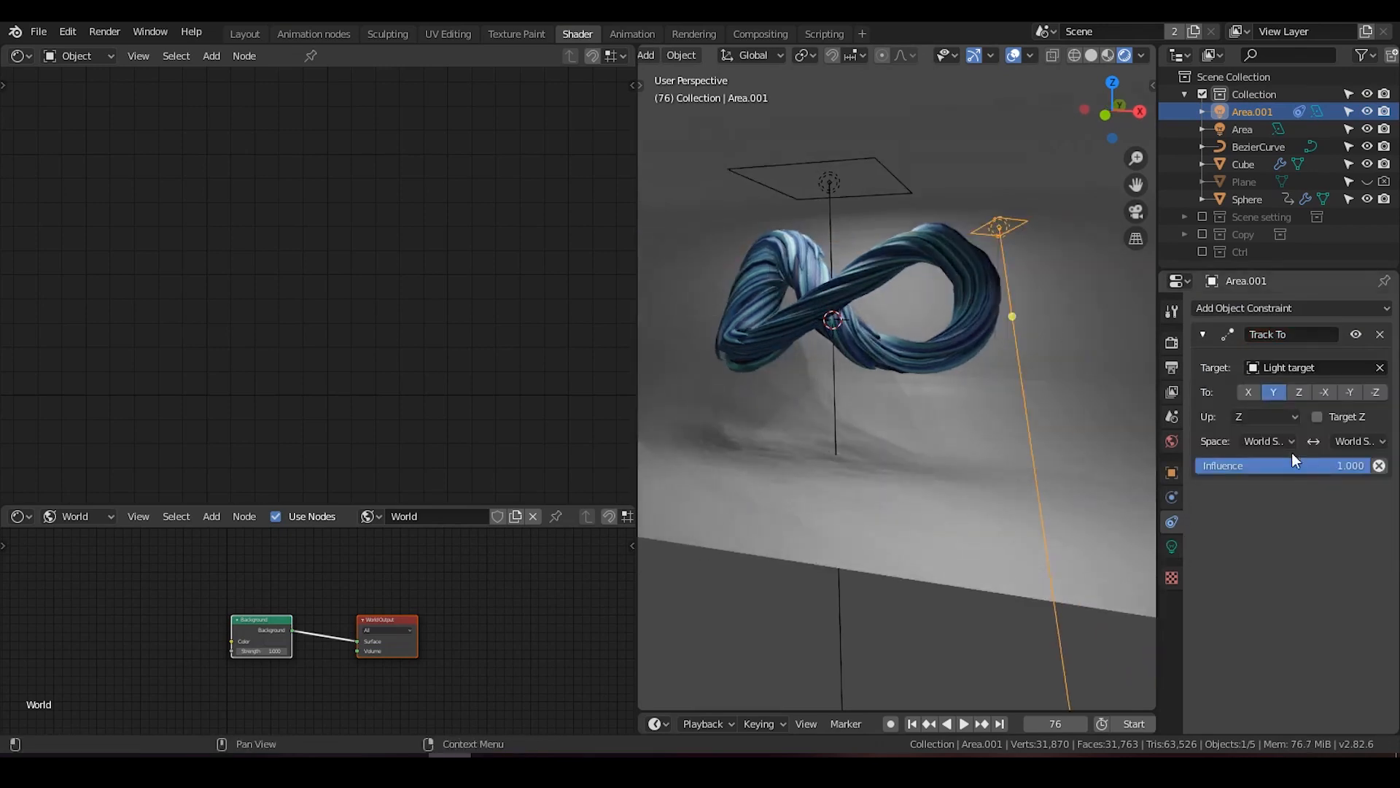
{"action": "left_click", "coordinate": [1298, 393]}
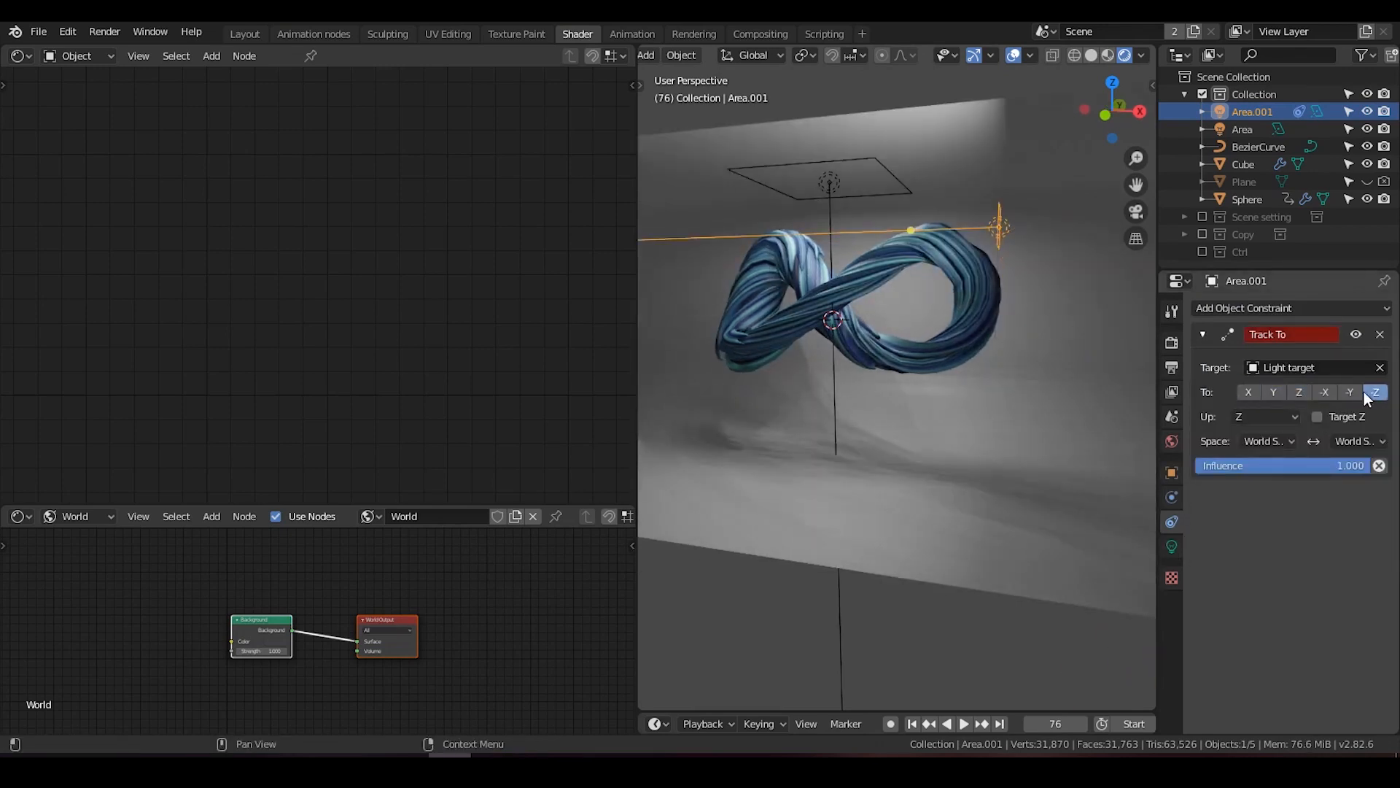
{"action": "left_click", "coordinate": [1273, 417]}
{"action": "left_click", "coordinate": [1268, 434]}
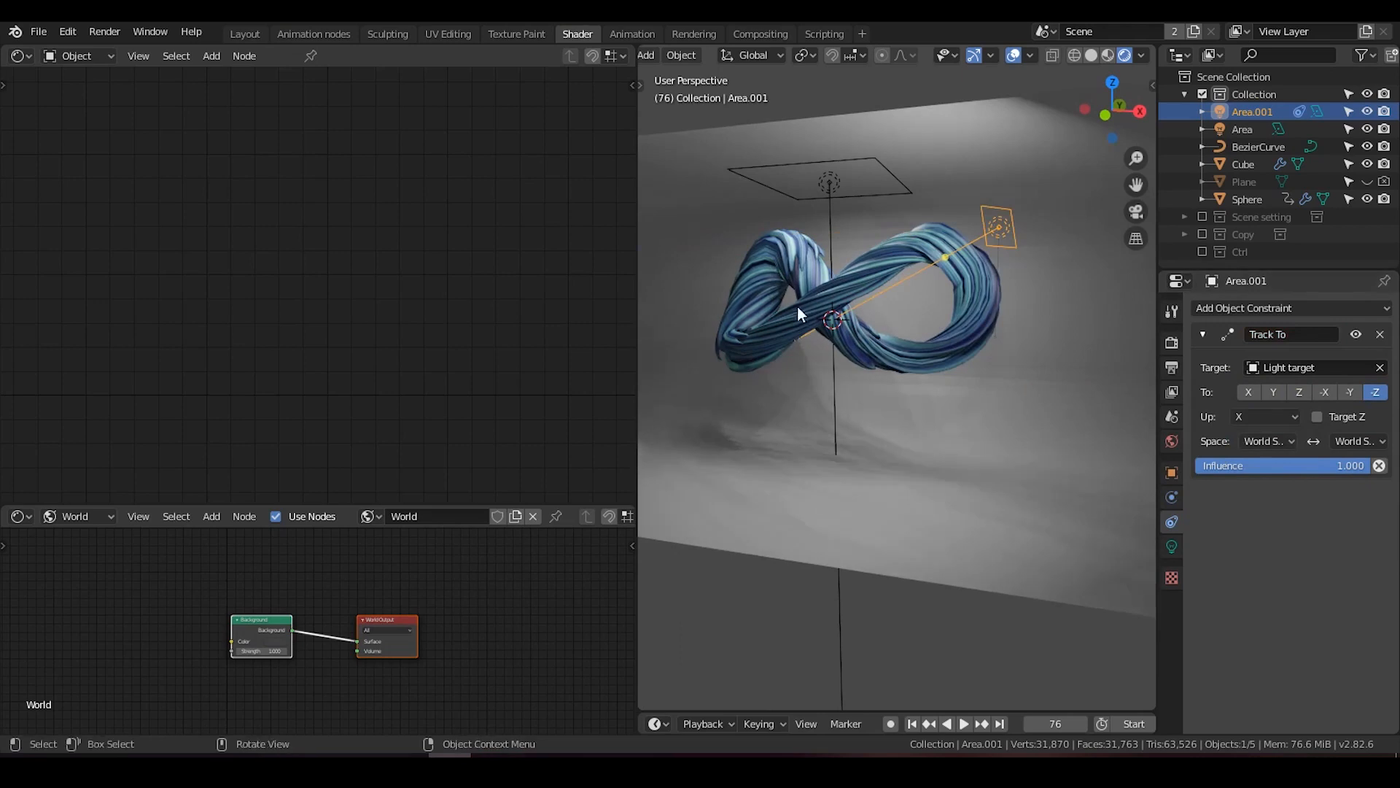
Reposition the tracked area light along the Y axis in two moves, ending in front of the figure-eight shape.
{"action": "middle_click_drag", "start_coordinate": [798, 314], "coordinate": [842, 296]}
{"action": "key", "text": "g"}
{"action": "key", "text": "y"}
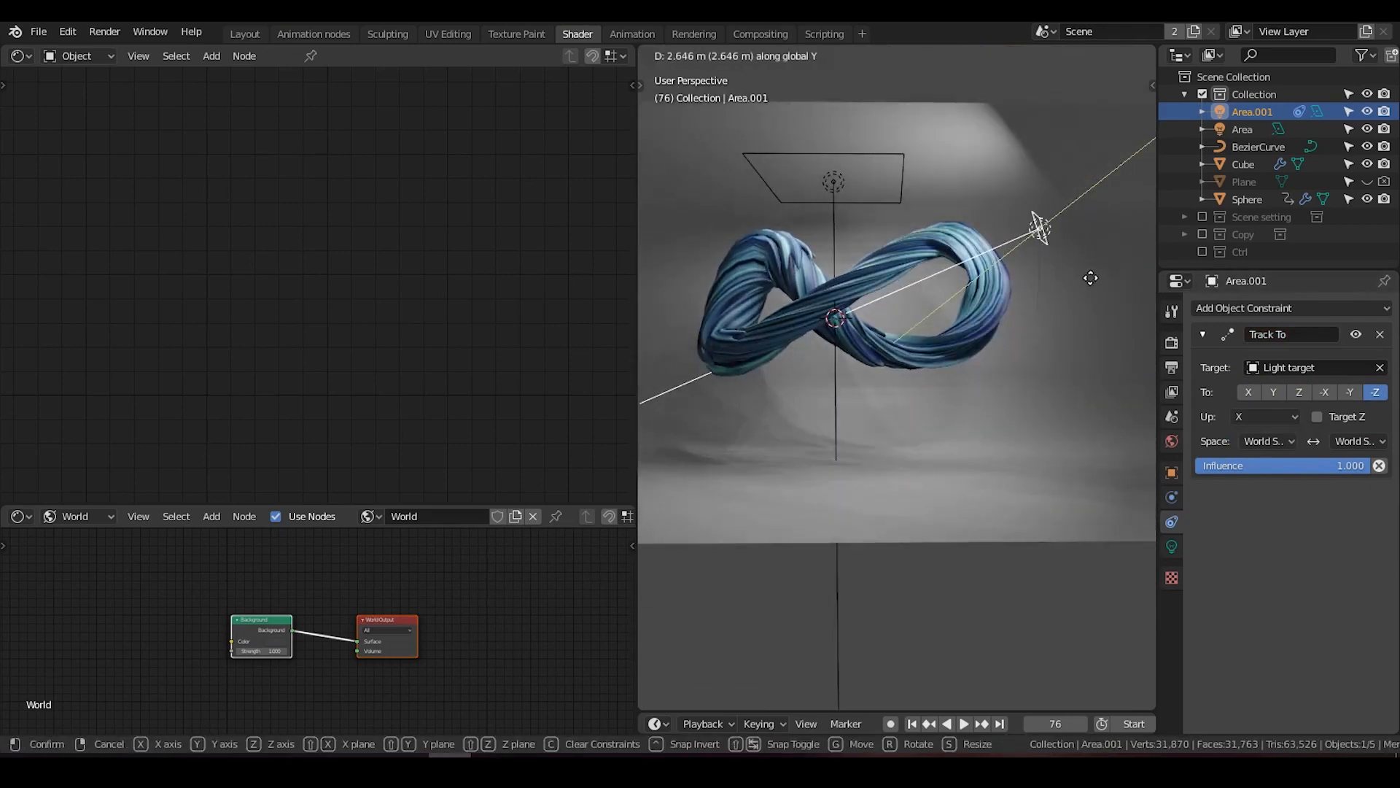
{"action": "left_click", "coordinate": [1090, 278]}
{"action": "middle_click_drag", "start_coordinate": [1011, 318], "coordinate": [1049, 317]}
{"action": "key", "text": "g"}
{"action": "key", "text": "y"}
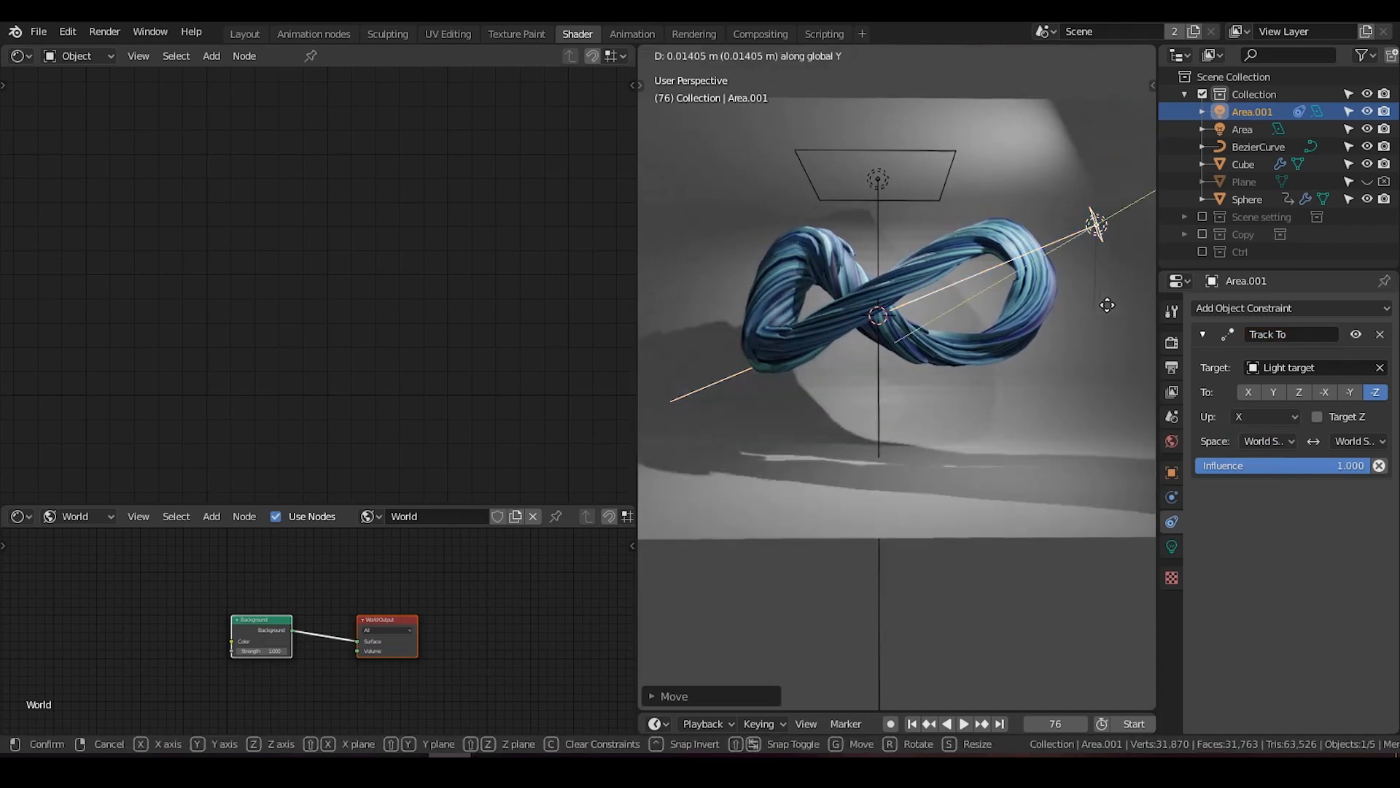
{"action": "left_click", "coordinate": [1092, 278]}
{"action": "middle_click_drag", "start_coordinate": [1092, 279], "coordinate": [985, 338]}
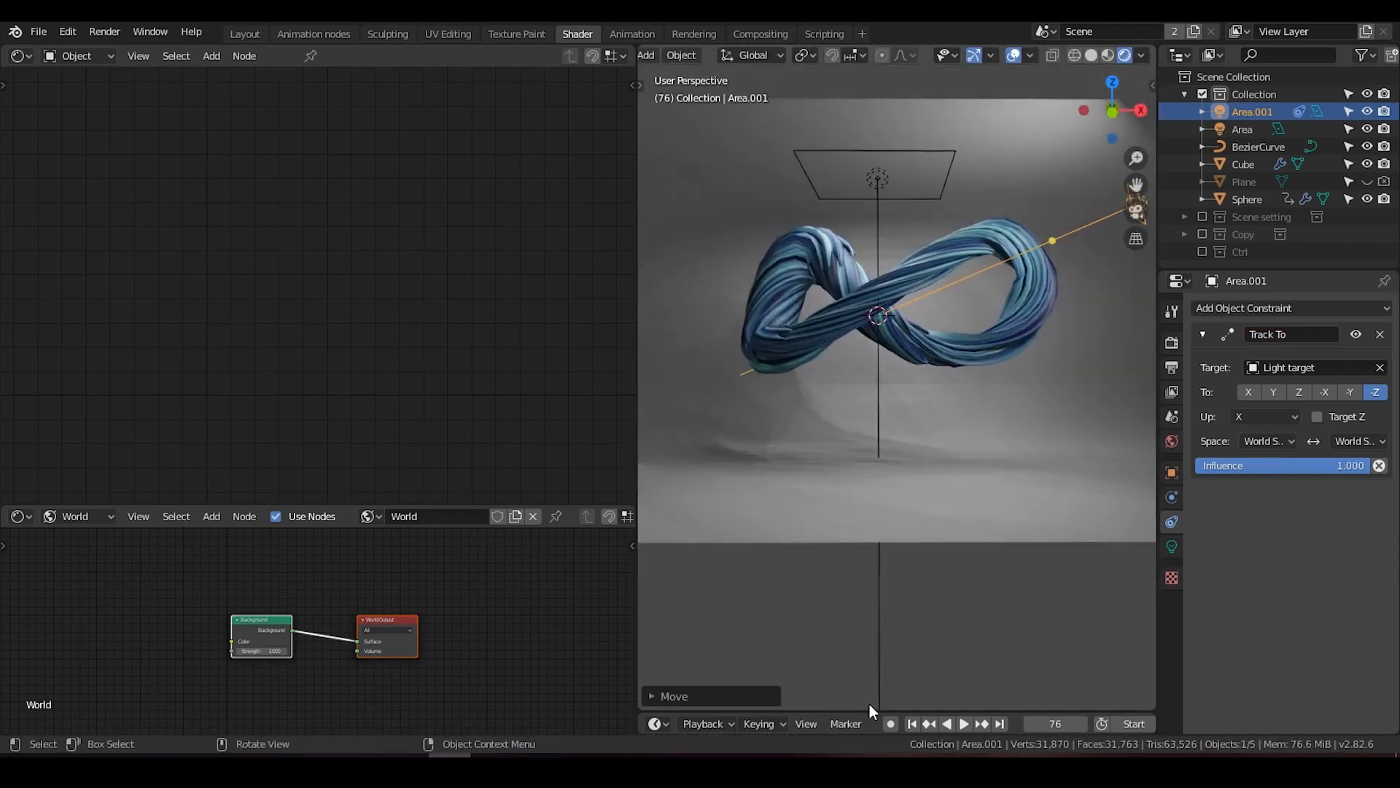
Play the animation from the first frame to check the new lighting, stopping at frame 68.
{"action": "left_click", "coordinate": [913, 723]}
{"action": "left_click", "coordinate": [961, 725]}
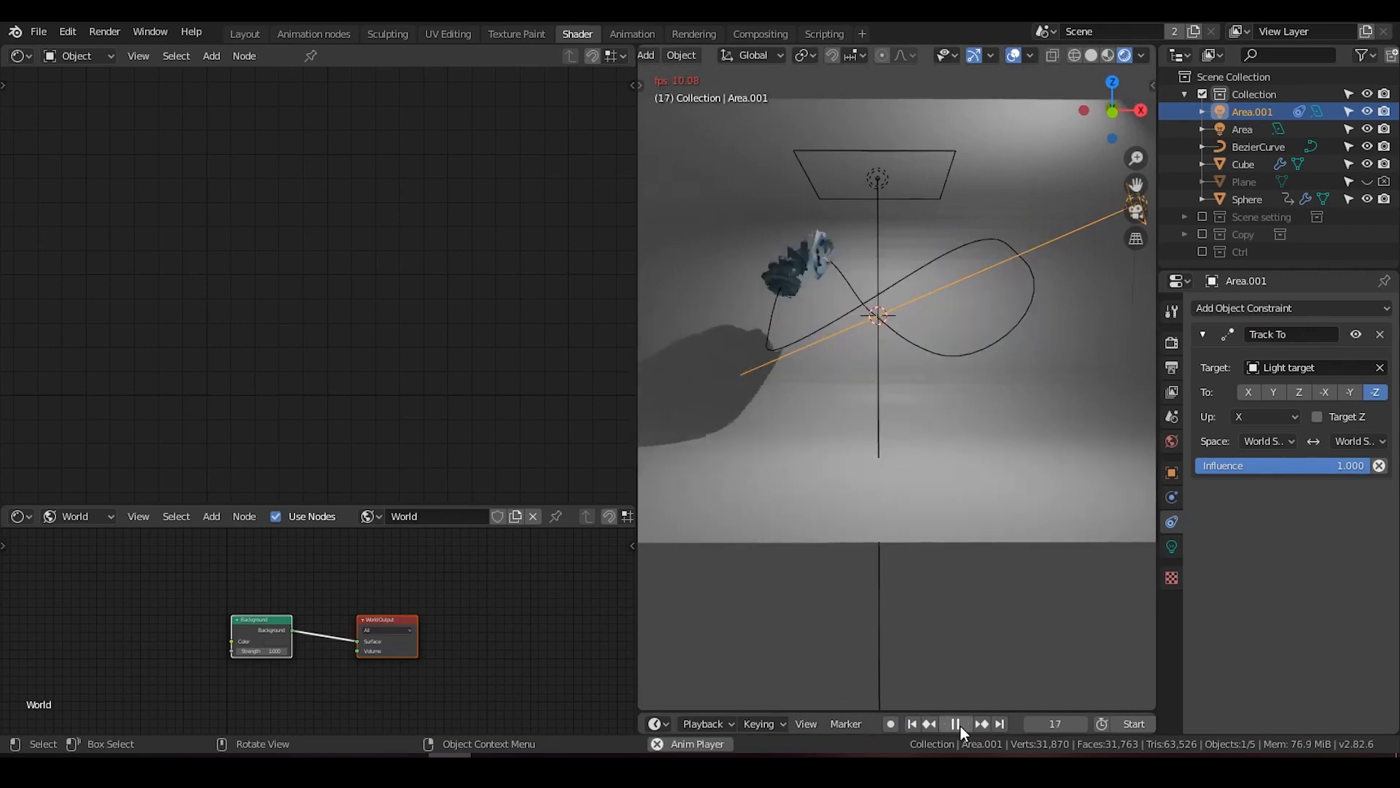
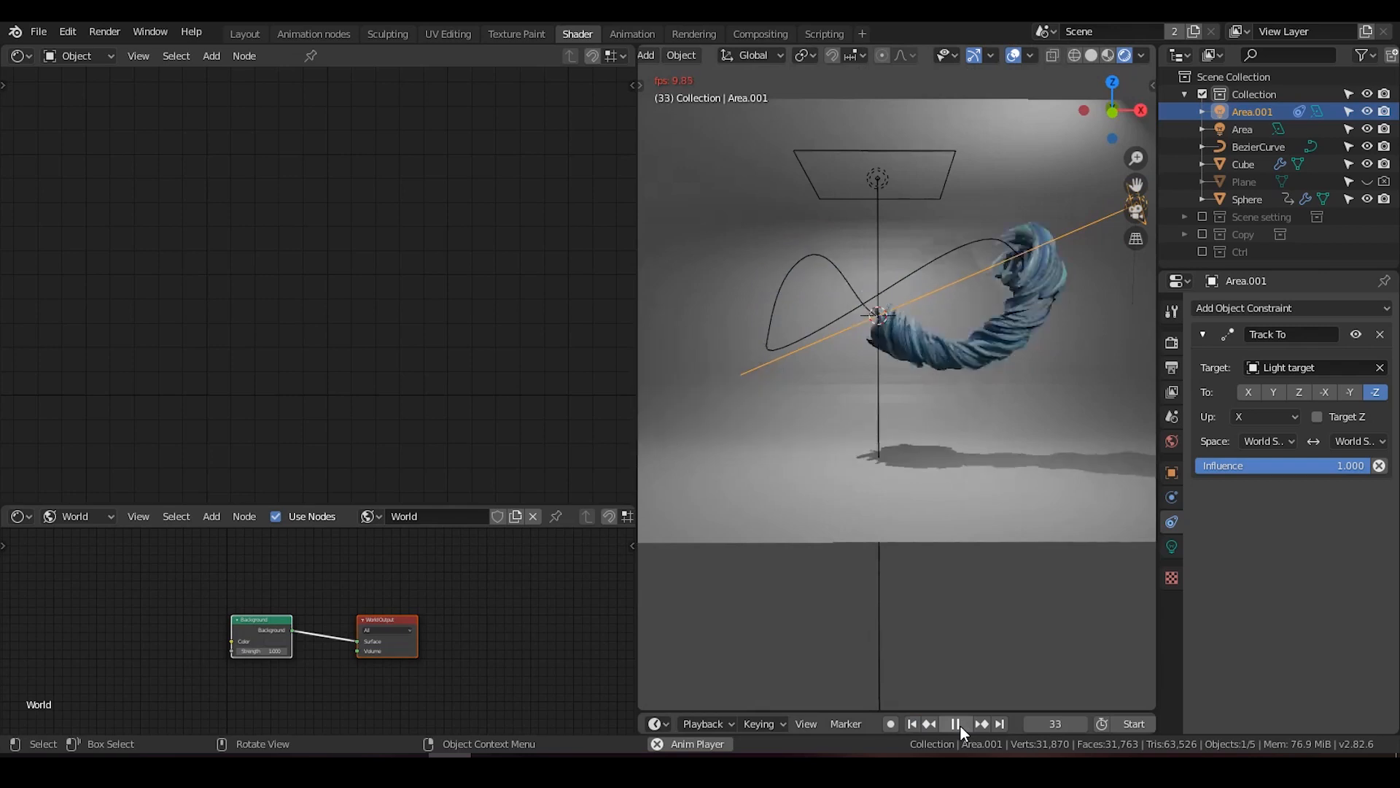
{"action": "left_click", "coordinate": [961, 725]}
Select the twisted sphere and set its Subdivision modifier's viewport level to 4.
{"action": "mouse_move", "coordinate": [942, 420]}
{"action": "middle_mouse_down"}
{"action": "mouse_move", "coordinate": [942, 382]}
{"action": "mouse_move", "coordinate": [943, 417]}
{"action": "middle_mouse_up"}
{"action": "scroll", "coordinate": [894, 365], "scroll_direction": "up", "scroll_amount": 3}
{"action": "left_click", "coordinate": [879, 285]}
{"action": "scroll", "coordinate": [905, 343], "scroll_direction": "down", "scroll_amount": 3}
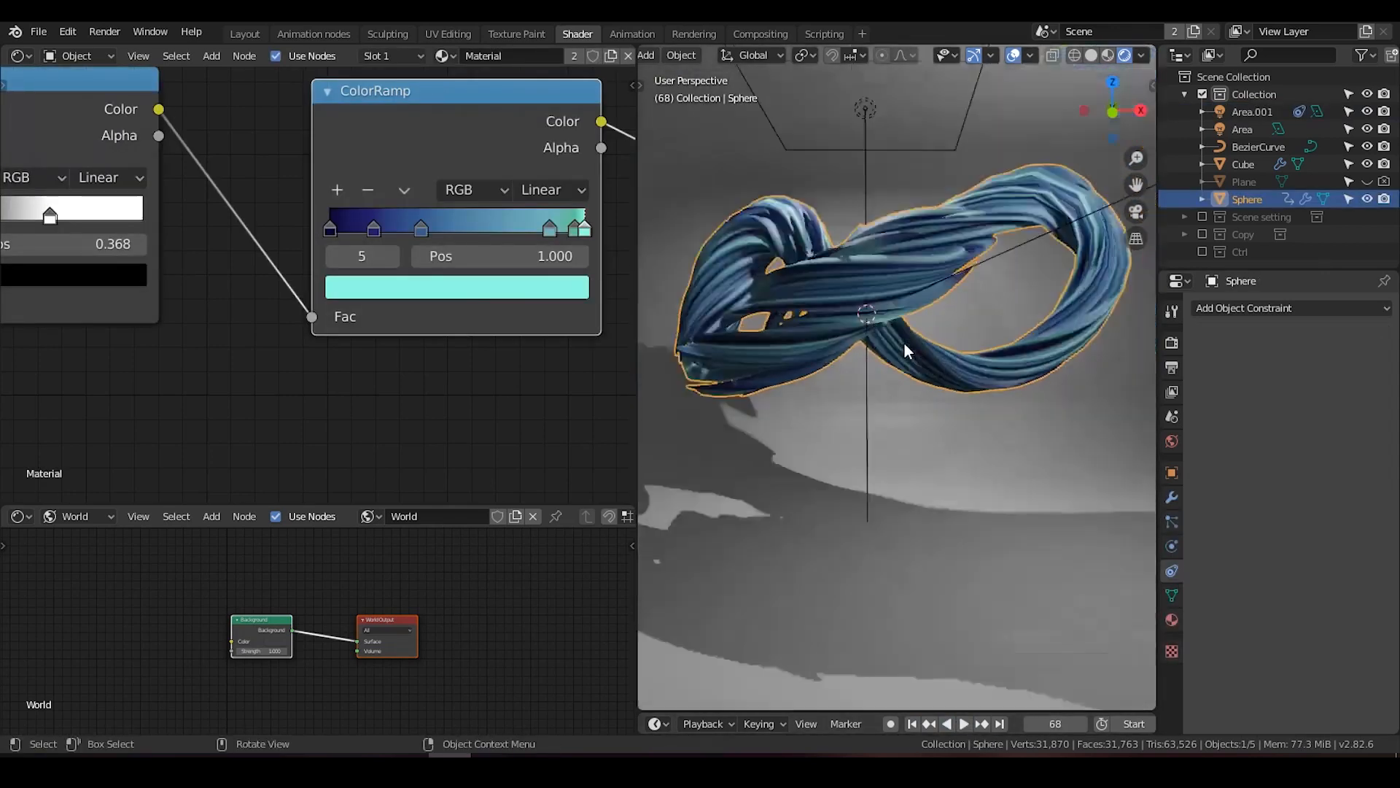
{"action": "left_click", "coordinate": [1172, 498]}
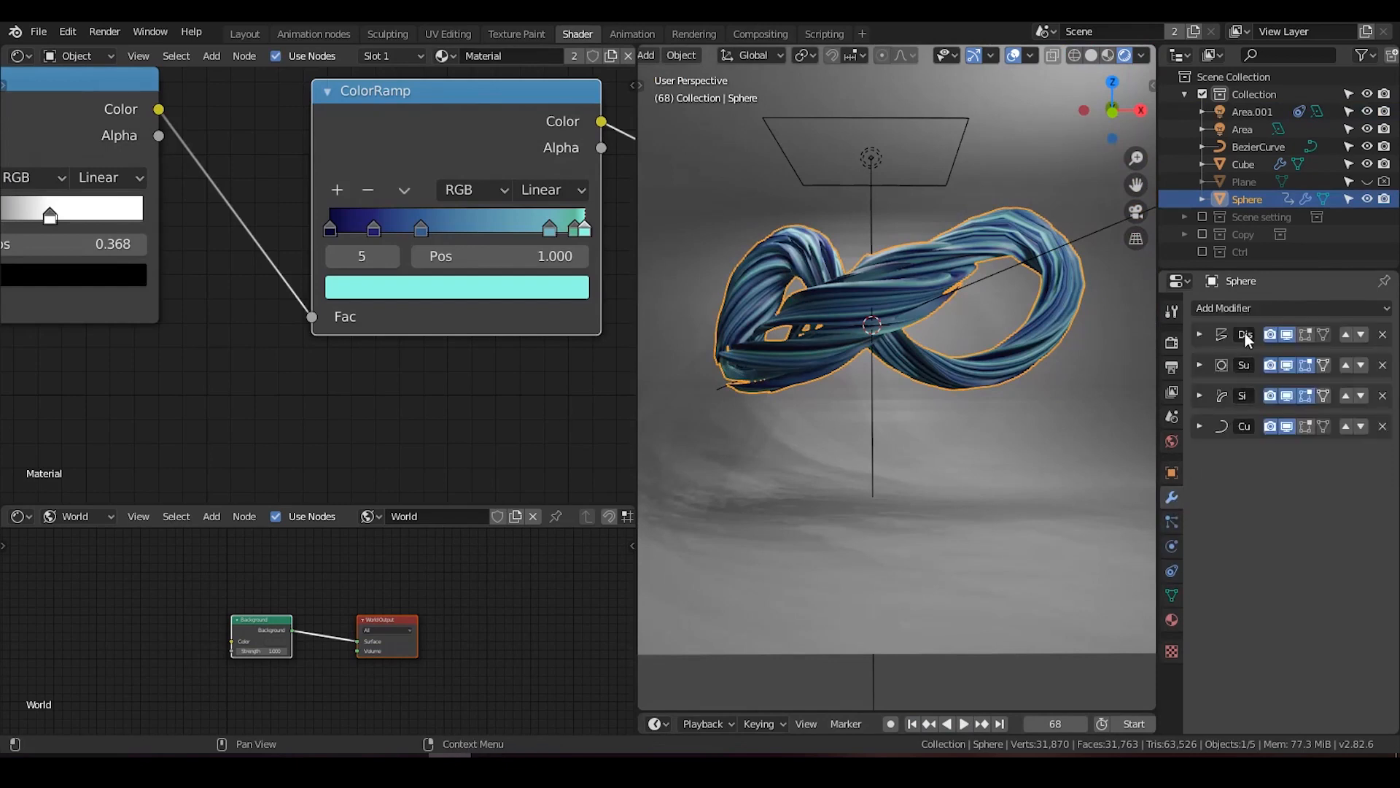
{"action": "left_click", "coordinate": [1200, 365]}
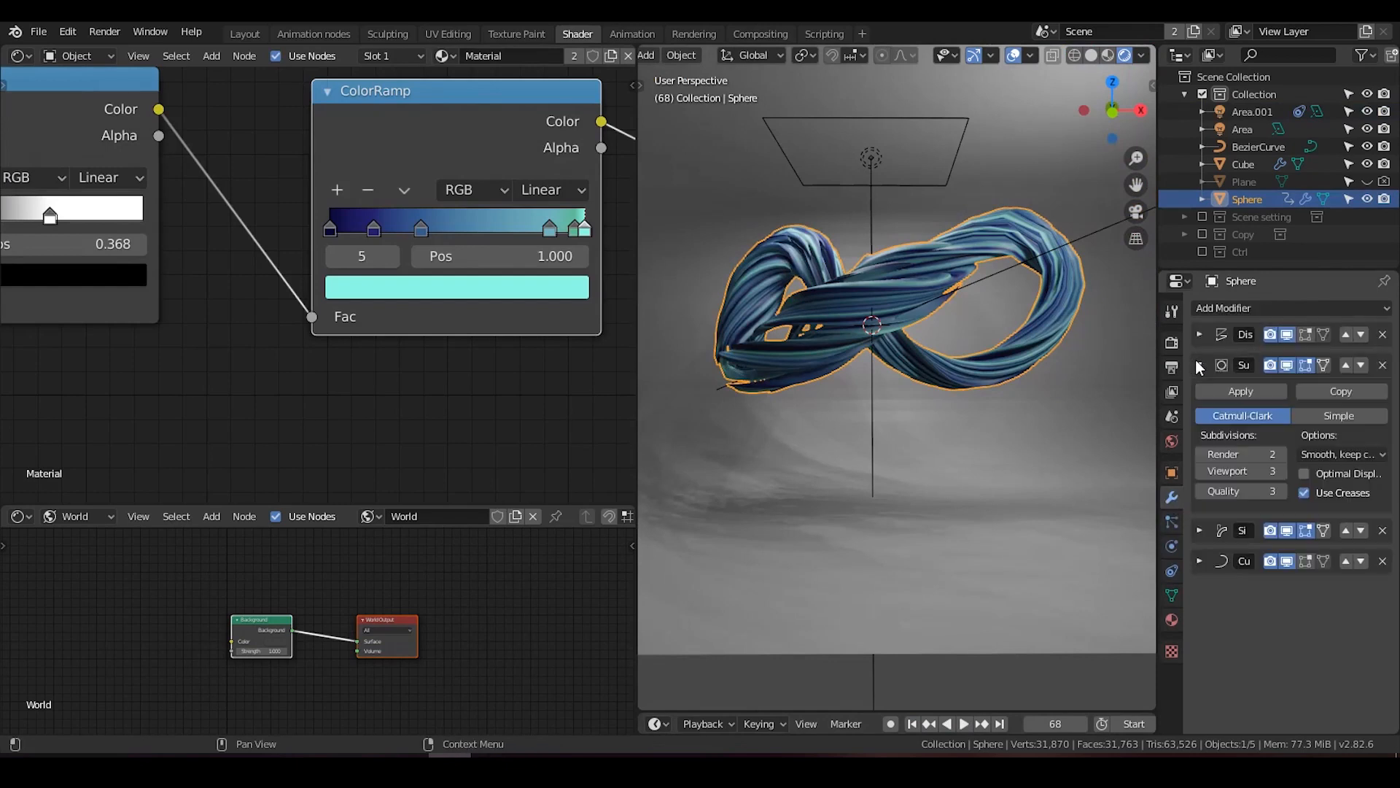
{"action": "left_click", "coordinate": [1281, 471]}
{"action": "scroll", "coordinate": [922, 340], "scroll_direction": "up", "scroll_amount": 3}
{"action": "middle_click_drag", "start_coordinate": [922, 340], "coordinate": [922, 357], "text": "shift"}
{"action": "scroll", "coordinate": [918, 313], "scroll_direction": "down", "scroll_amount": 3}
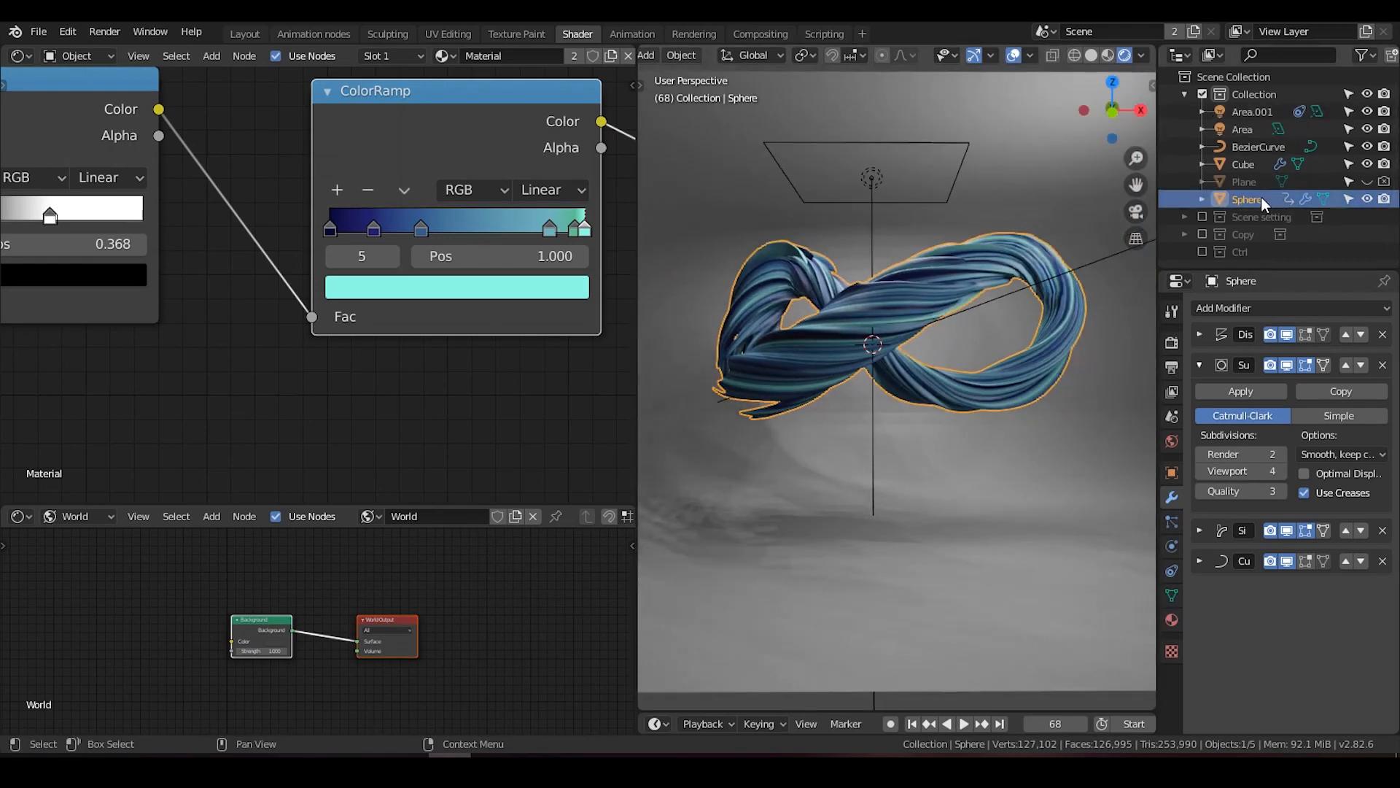
Replay the animation from the start to examine the more finely subdivided sphere, stopping at frame 66.
{"action": "key", "text": "Tab"}
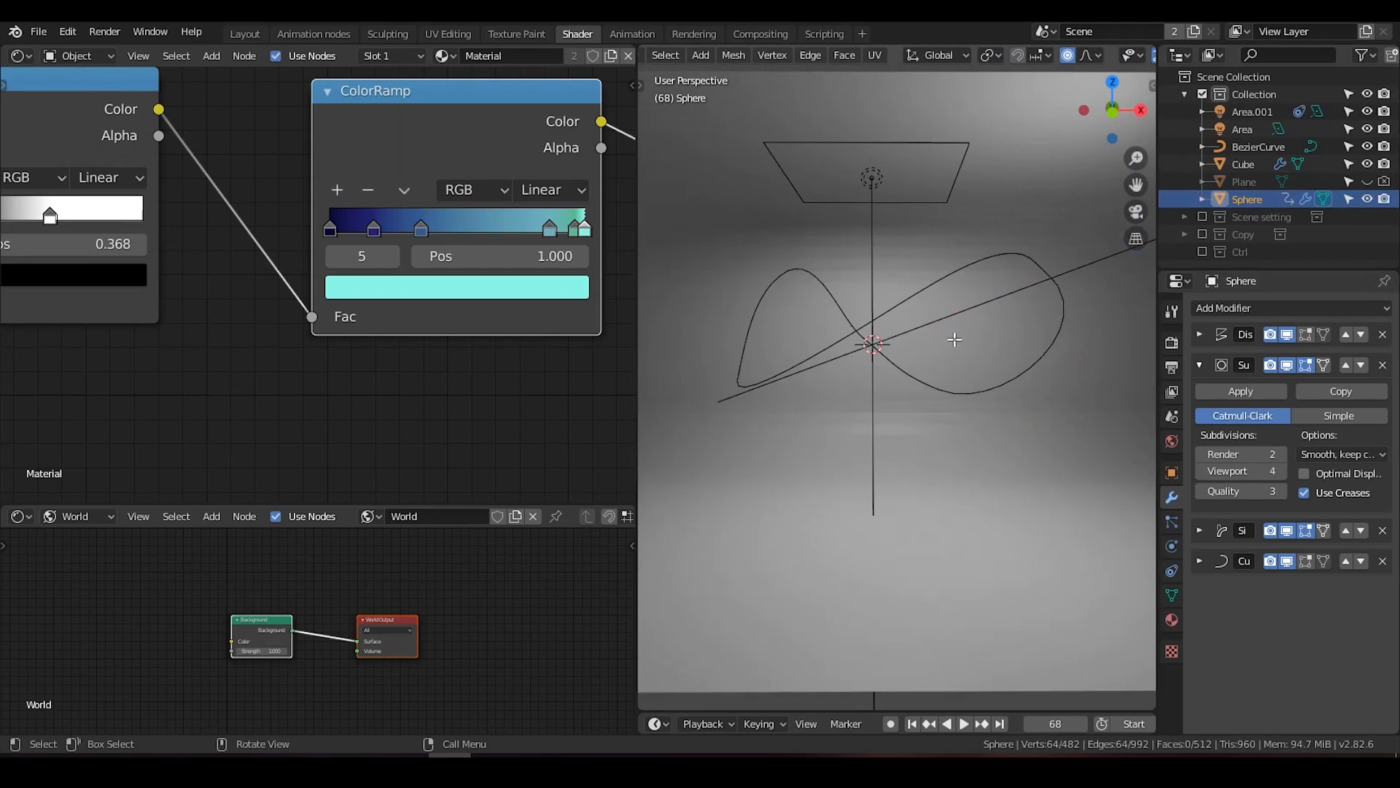
{"action": "key", "text": "Tab"}
{"action": "left_click", "coordinate": [912, 724]}
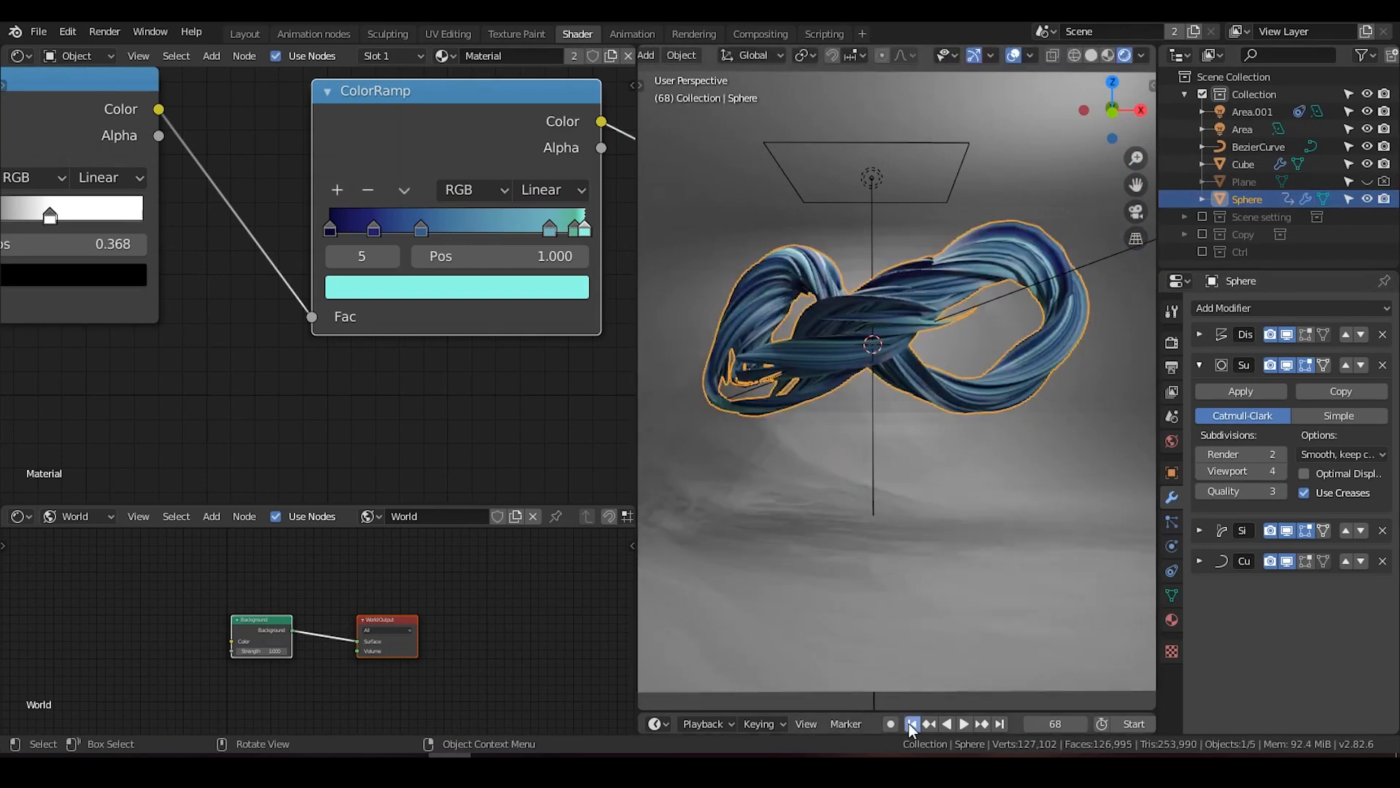
{"action": "left_click", "coordinate": [964, 722]}
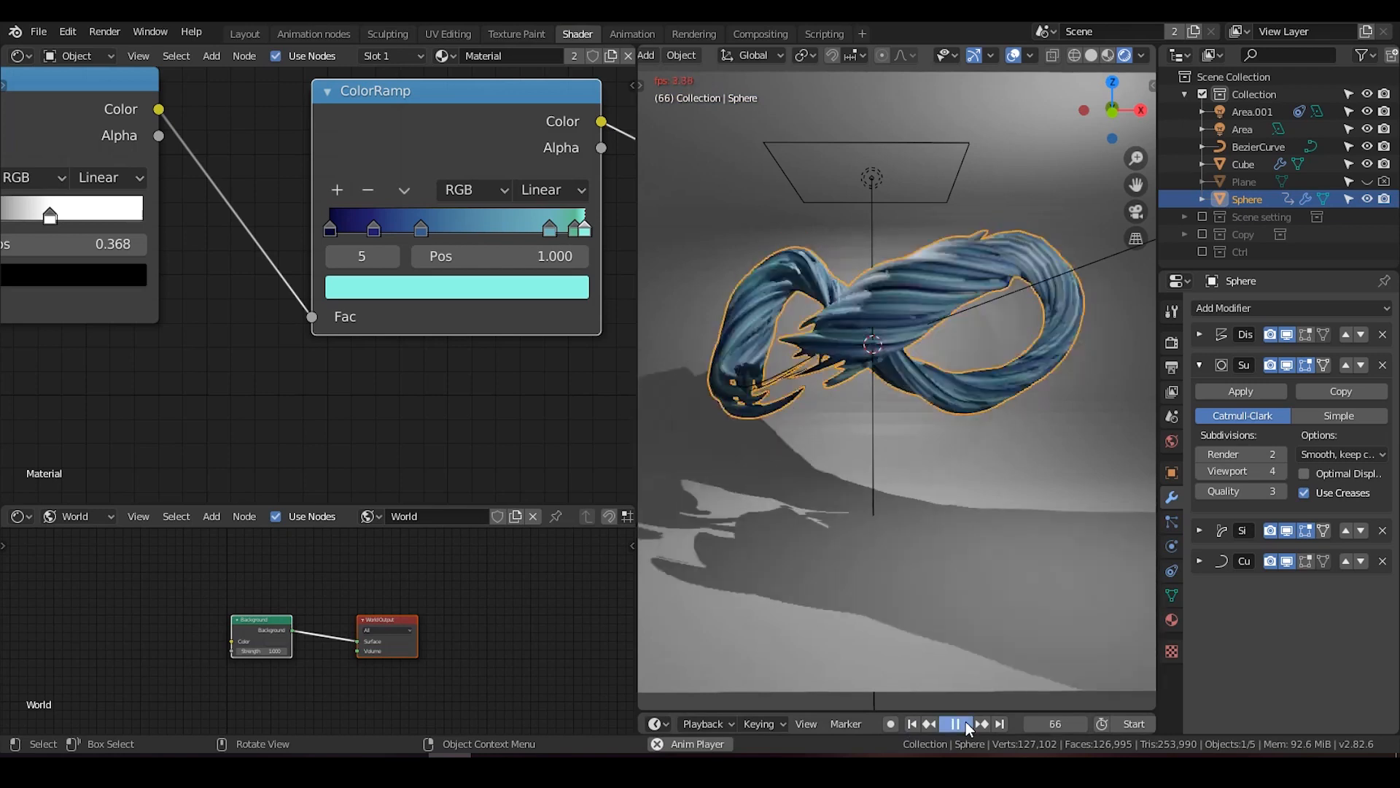
{"action": "left_click", "coordinate": [965, 723]}
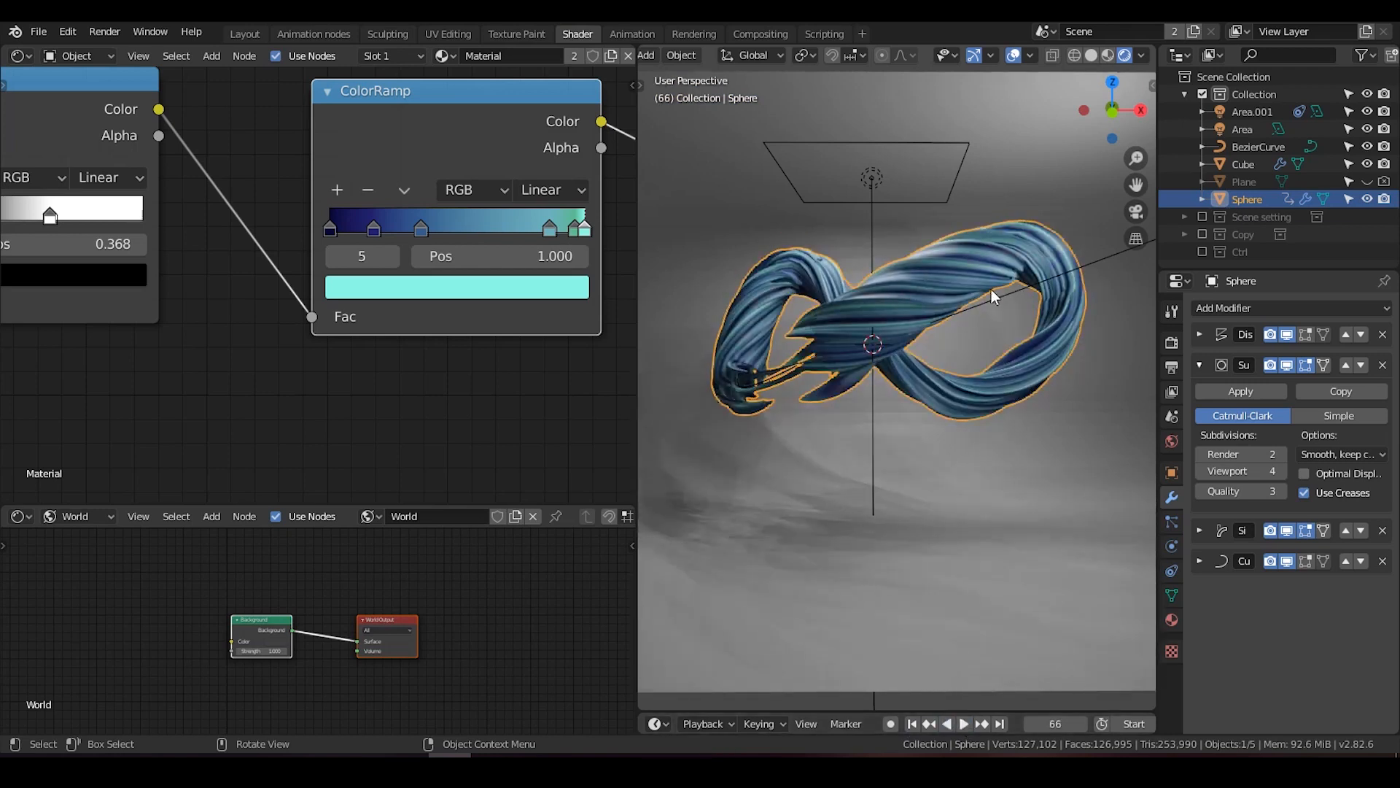
{"action": "middle_click_drag", "start_coordinate": [954, 312], "coordinate": [960, 312]}
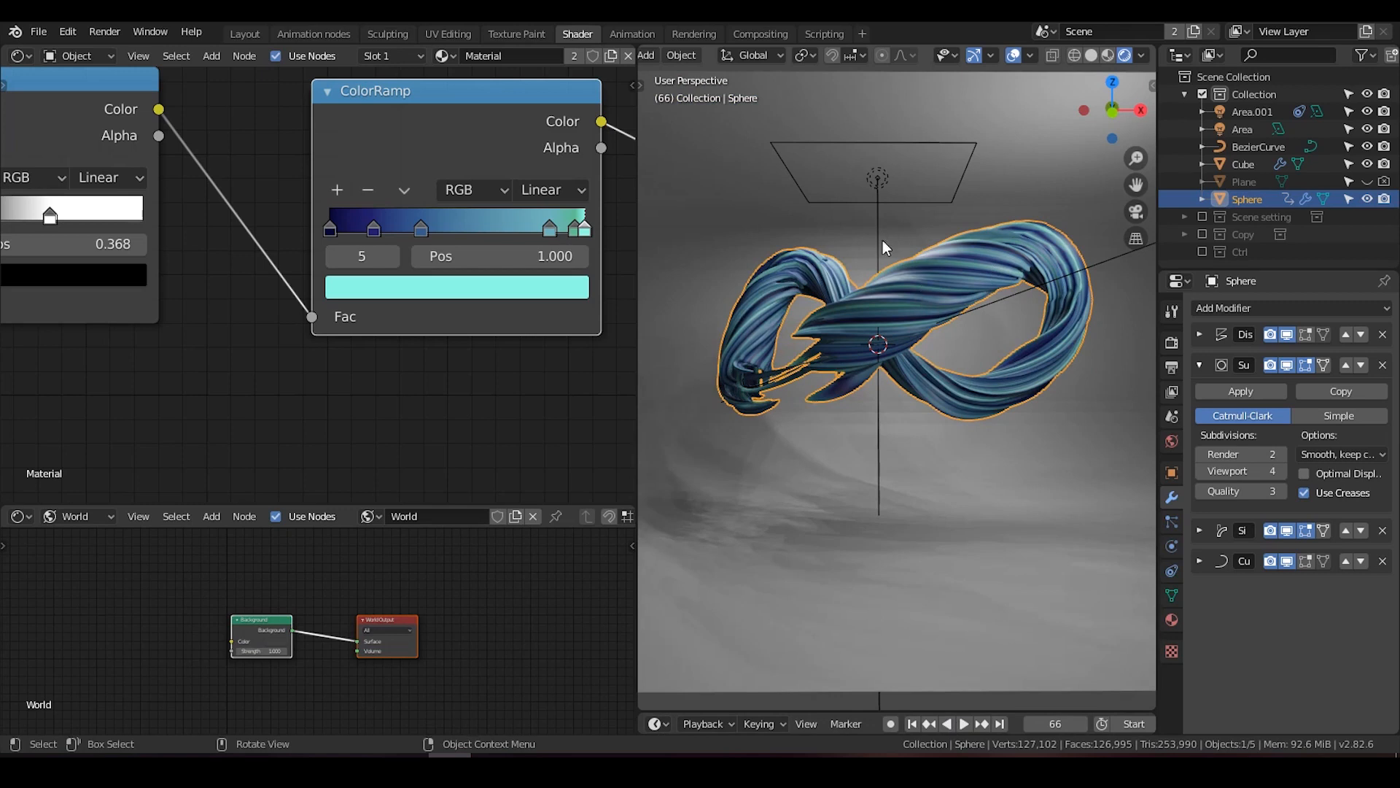
Add a text object and hide the lights, curve, backdrop cube and sphere in the viewport.
{"action": "key", "text": "shift+a"}
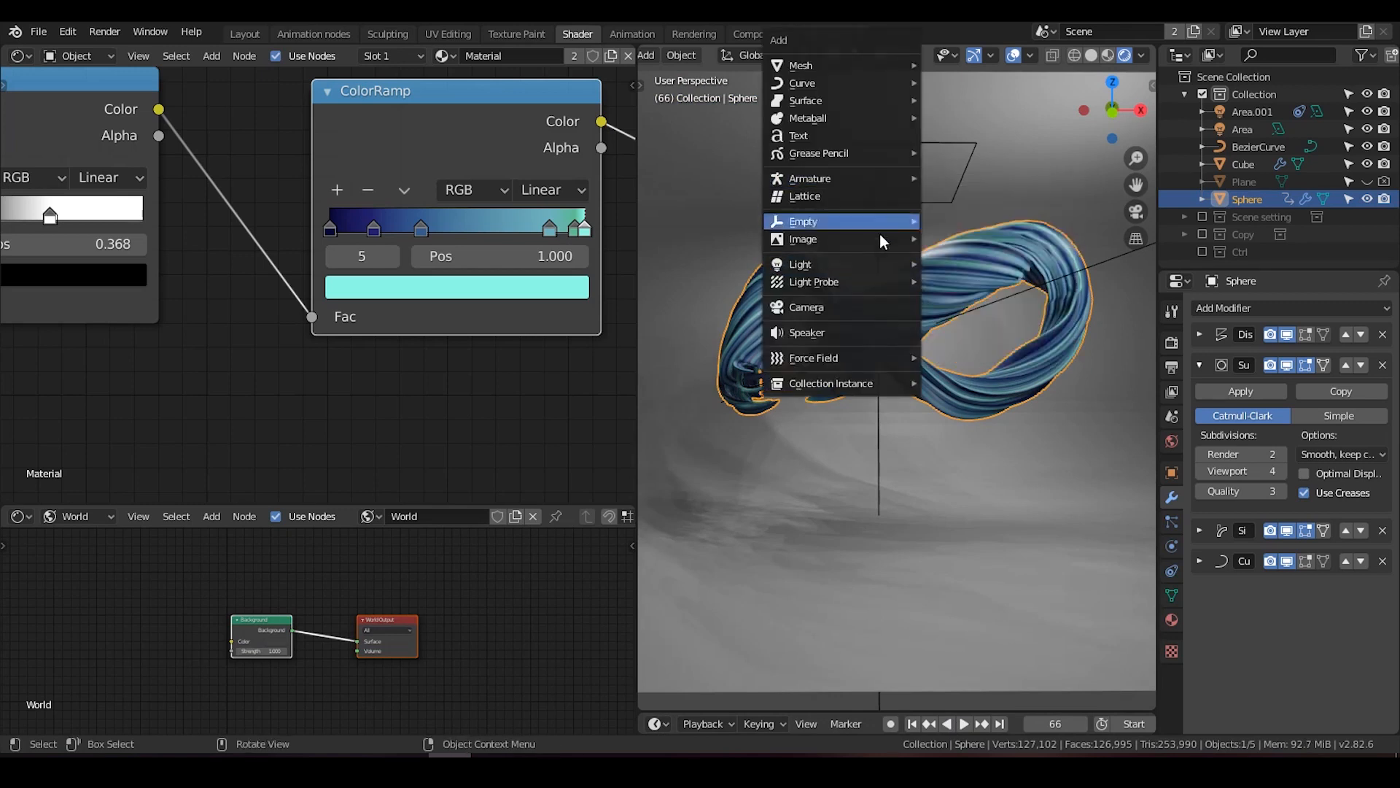
{"action": "left_click", "coordinate": [885, 138]}
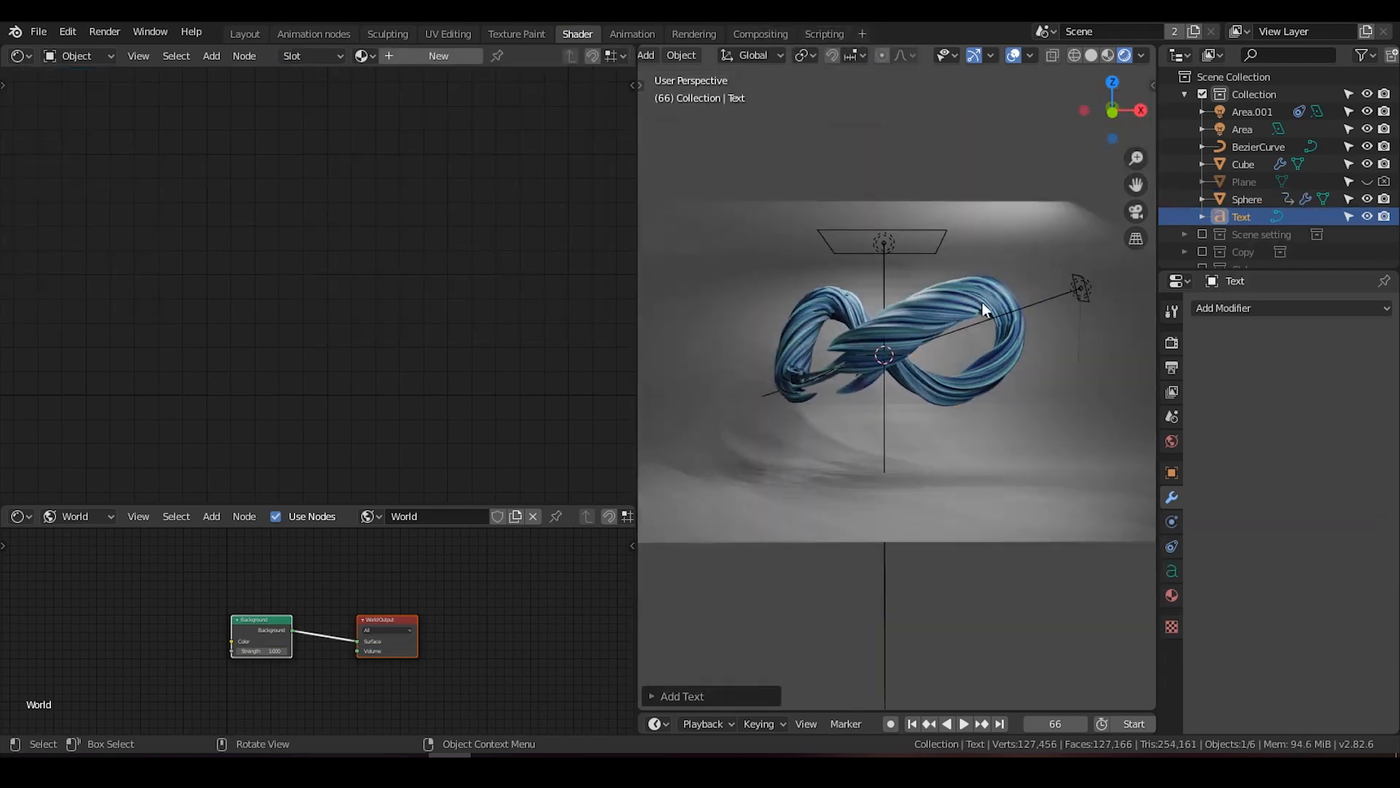
{"action": "left_click_drag", "start_coordinate": [1367, 112], "coordinate": [1371, 201]}
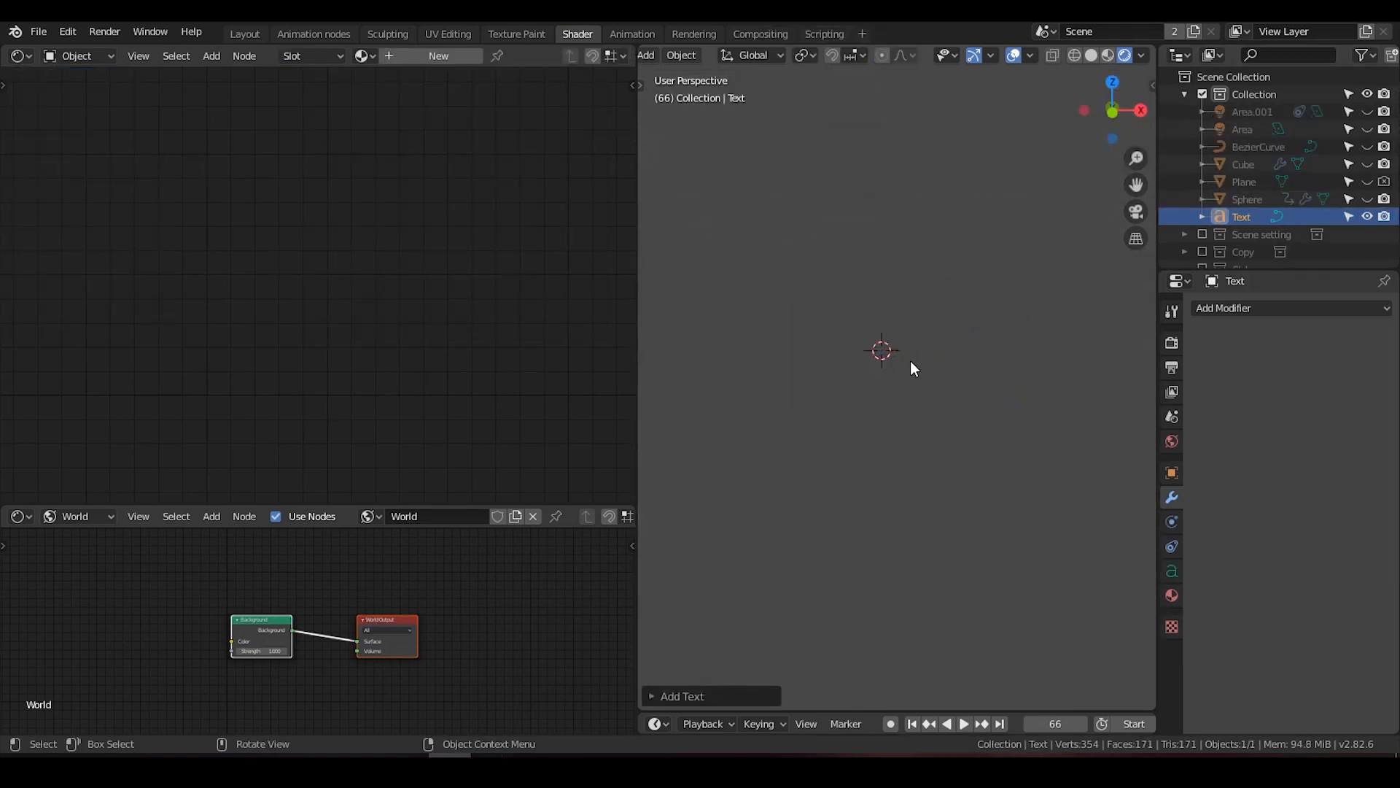
Convert the text object into a curve.
{"action": "mouse_move", "coordinate": [910, 361]}
{"action": "middle_mouse_down", "text": "shift"}
{"action": "mouse_move", "coordinate": [896, 333]}
{"action": "mouse_move", "coordinate": [880, 415]}
{"action": "mouse_move", "coordinate": [895, 384]}
{"action": "middle_mouse_up", "text": "shift"}
{"action": "scroll", "coordinate": [880, 416], "scroll_direction": "up", "scroll_amount": 5}
{"action": "middle_click_drag", "start_coordinate": [694, 57], "coordinate": [907, 68]}
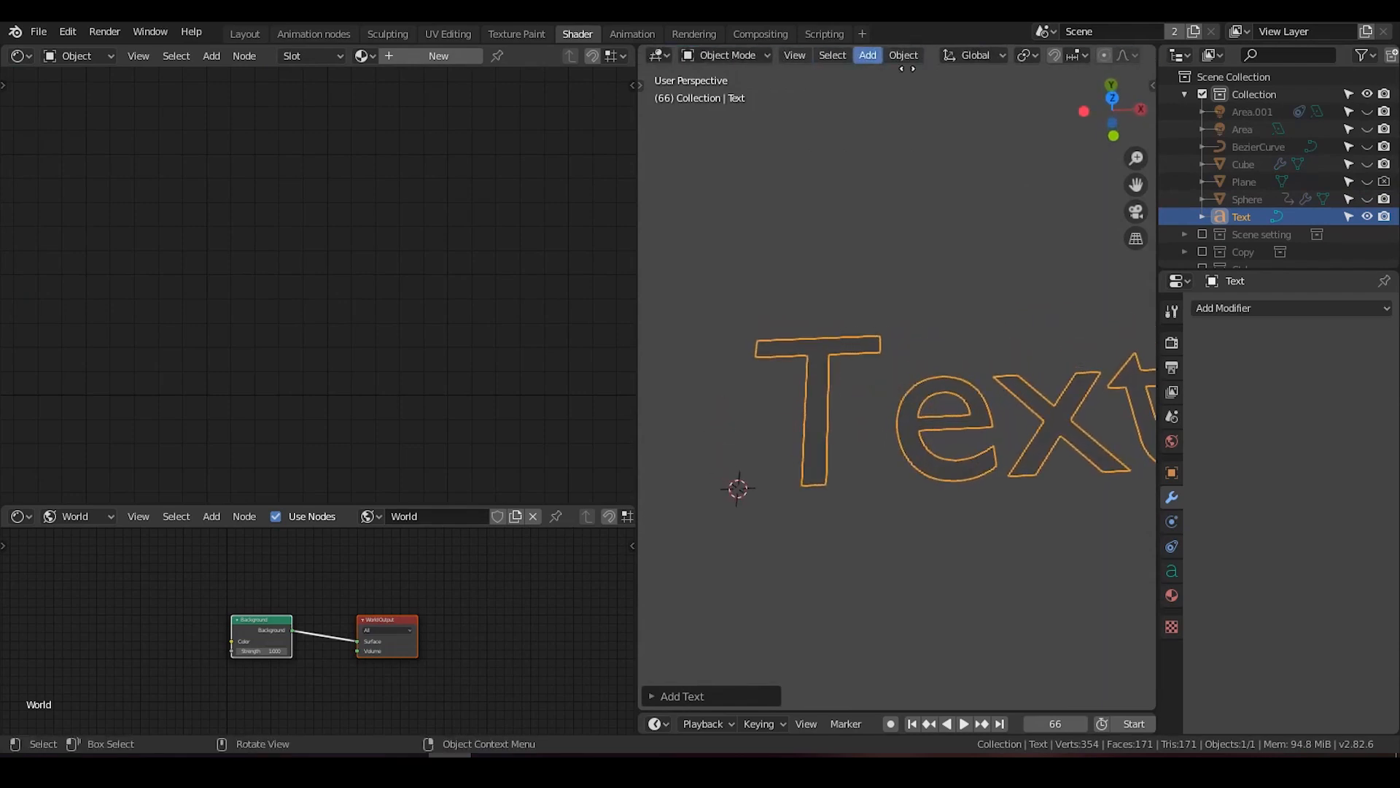
{"action": "left_click", "coordinate": [797, 54]}
{"action": "mouse_move", "coordinate": [821, 53]}
{"action": "mouse_move", "coordinate": [878, 58]}
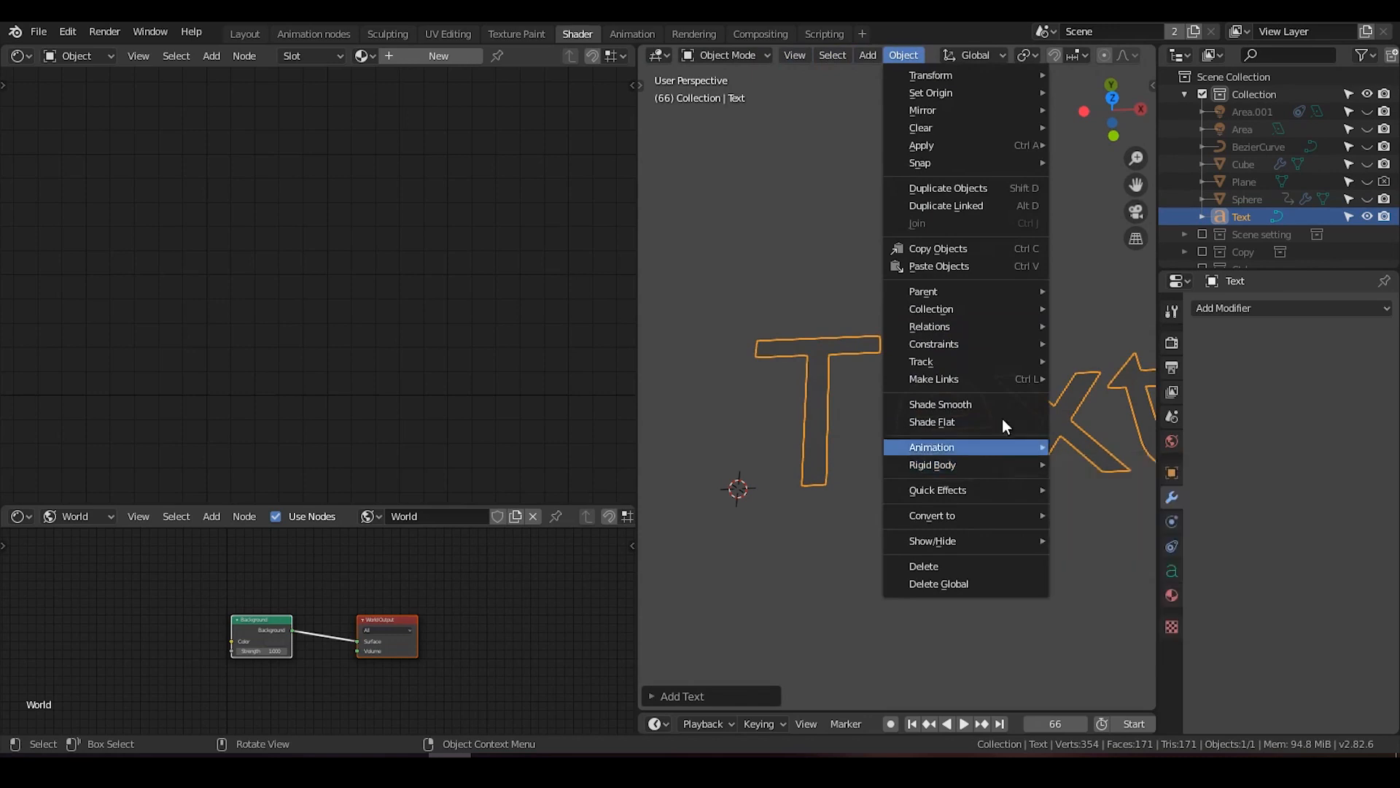
{"action": "mouse_move", "coordinate": [988, 340]}
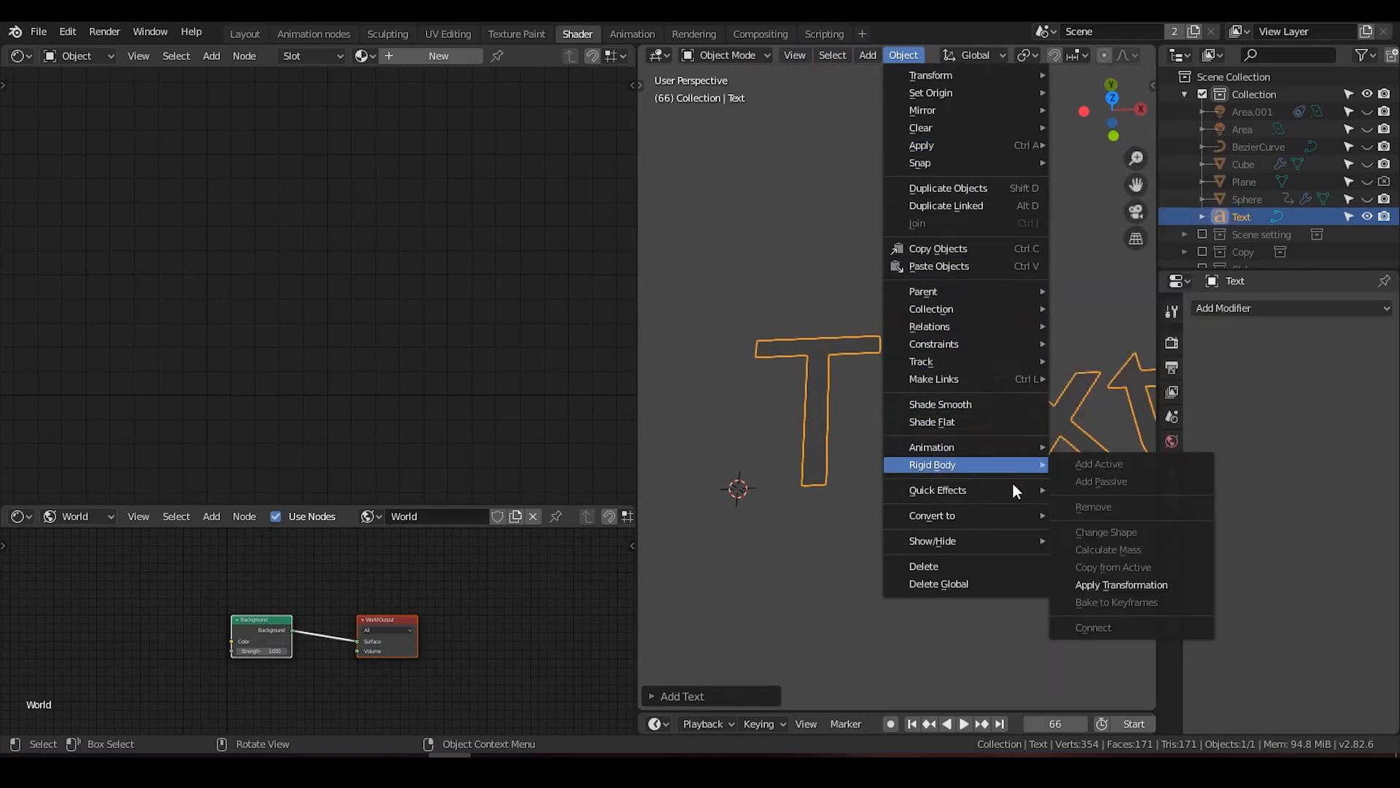
{"action": "mouse_move", "coordinate": [1013, 514]}
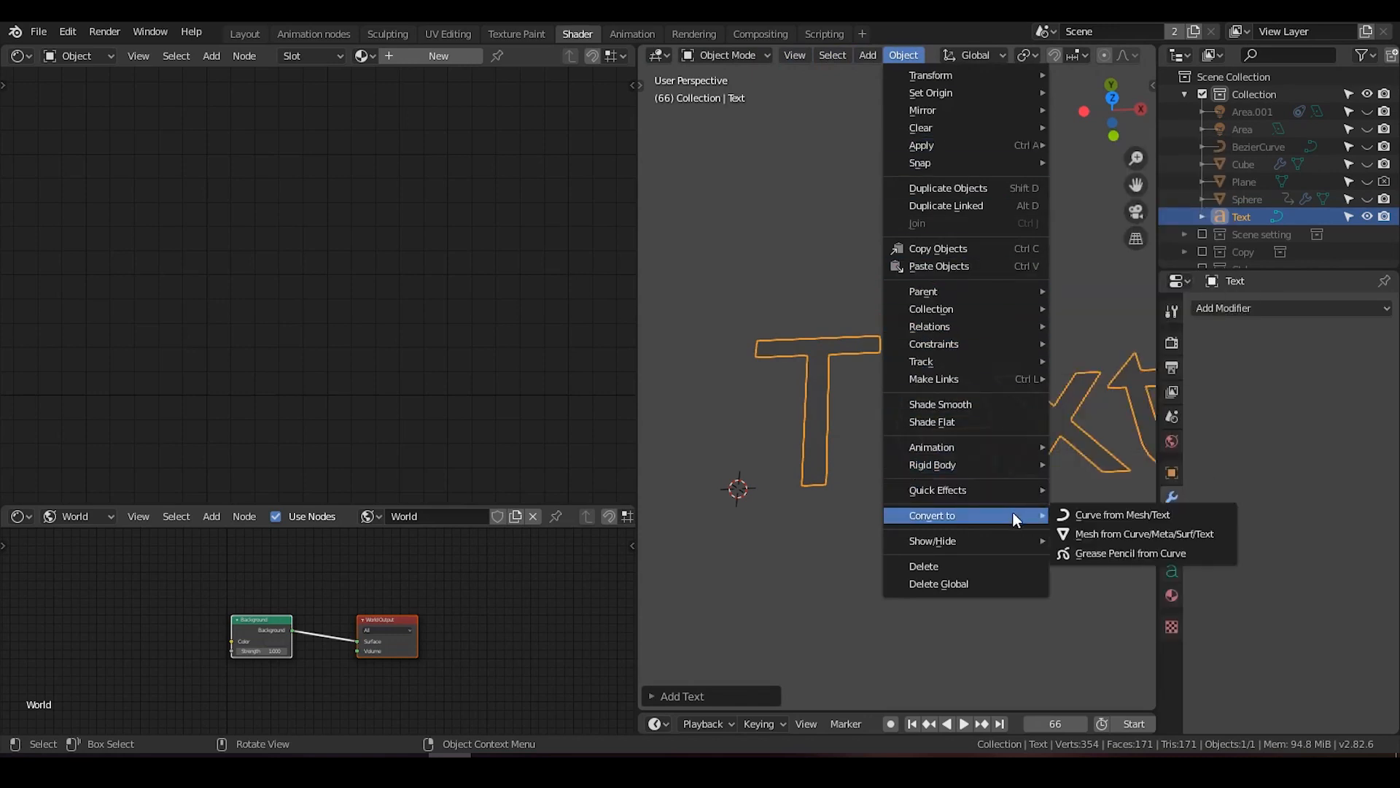
{"action": "left_click", "coordinate": [1119, 515]}
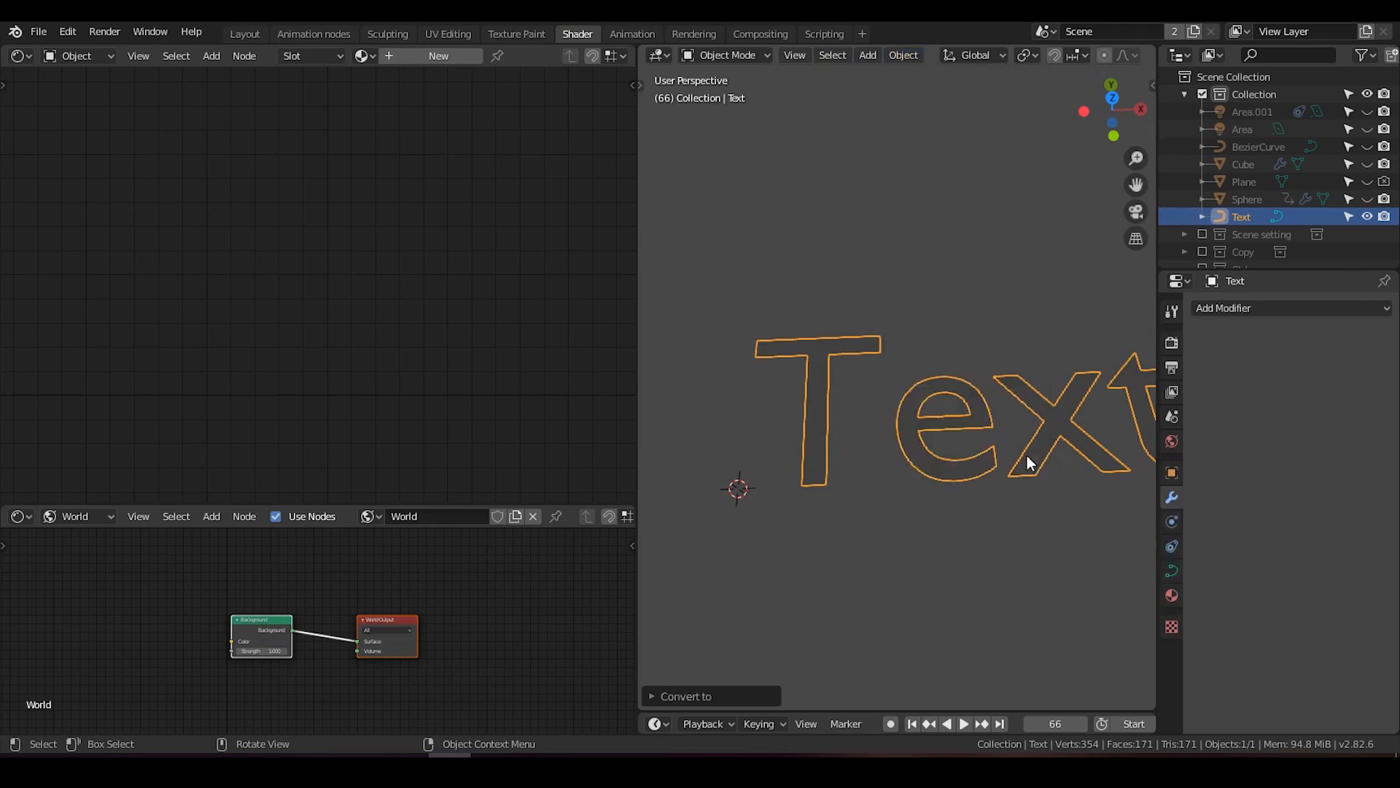
Inspect the control points of the converted text curve in Edit Mode.
{"action": "middle_click_drag", "start_coordinate": [991, 437], "coordinate": [930, 415]}
{"action": "key", "text": "Tab"}
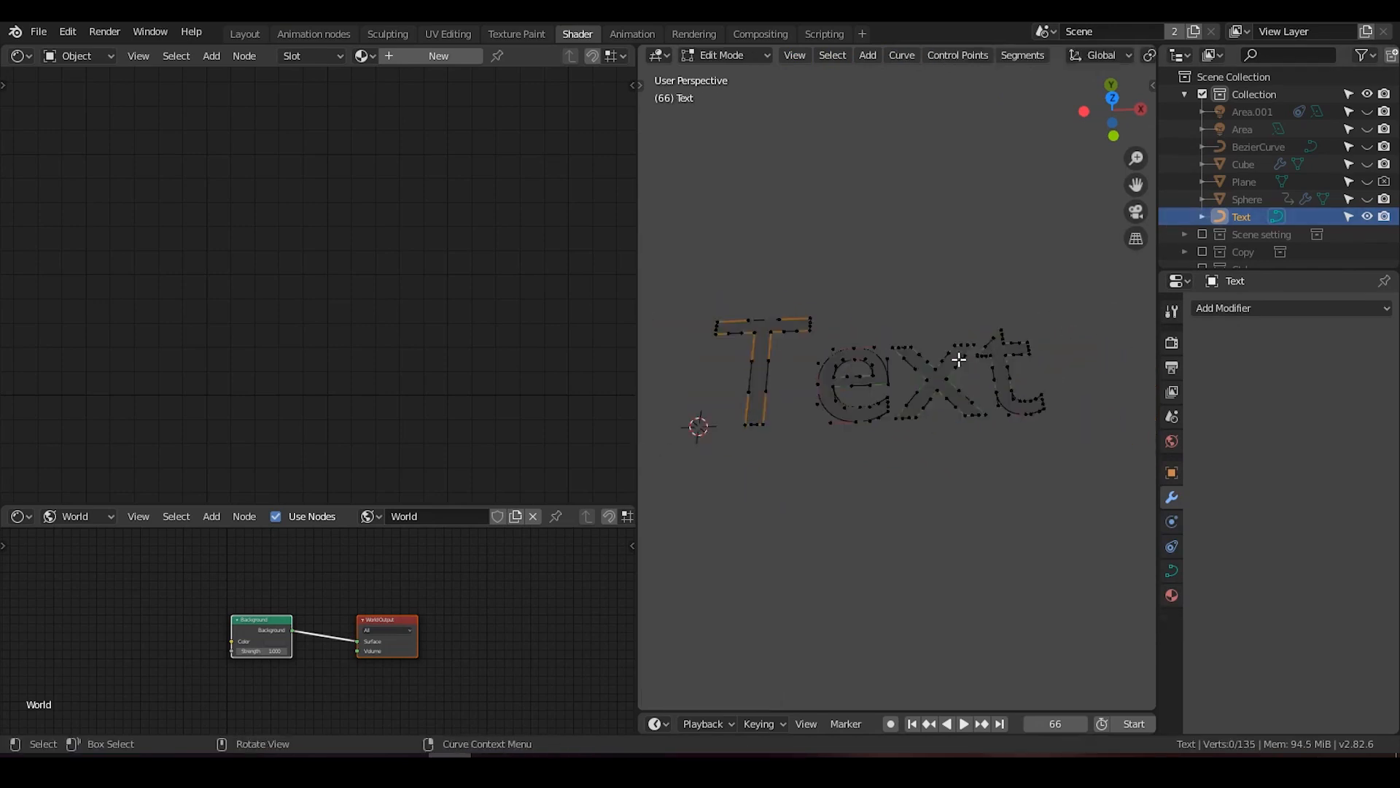
{"action": "scroll", "coordinate": [936, 378], "scroll_direction": "up", "scroll_amount": 4}
{"action": "scroll", "coordinate": [936, 378], "scroll_direction": "down", "scroll_amount": 2}
{"action": "key", "text": "Tab"}
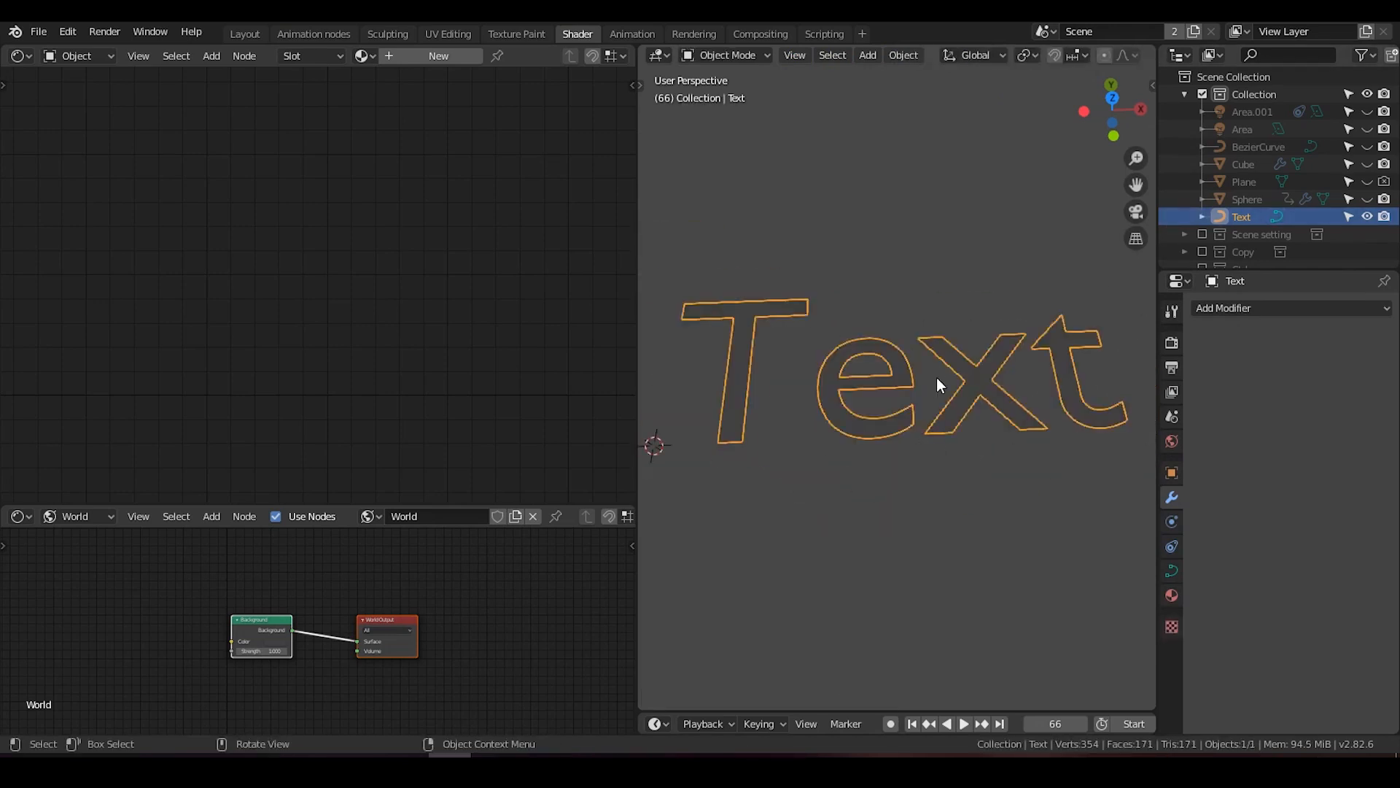
{"action": "key", "text": "Tab"}
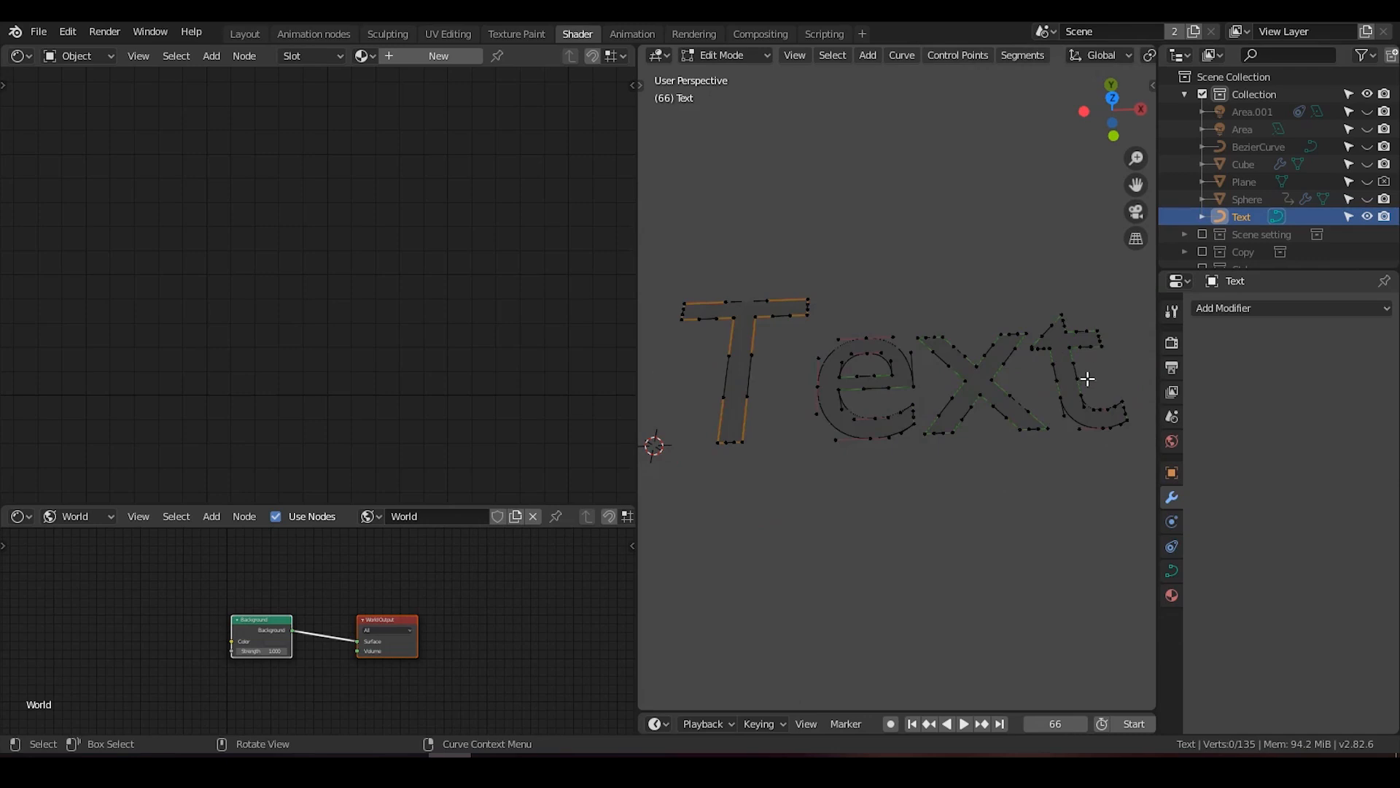
{"action": "key", "text": "Tab"}
{"action": "mouse_move", "coordinate": [903, 385]}
{"action": "middle_mouse_down"}
{"action": "mouse_move", "coordinate": [905, 365]}
{"action": "mouse_move", "coordinate": [908, 386]}
{"action": "middle_mouse_up"}
{"action": "scroll", "coordinate": [909, 387], "scroll_direction": "down", "scroll_amount": 2}
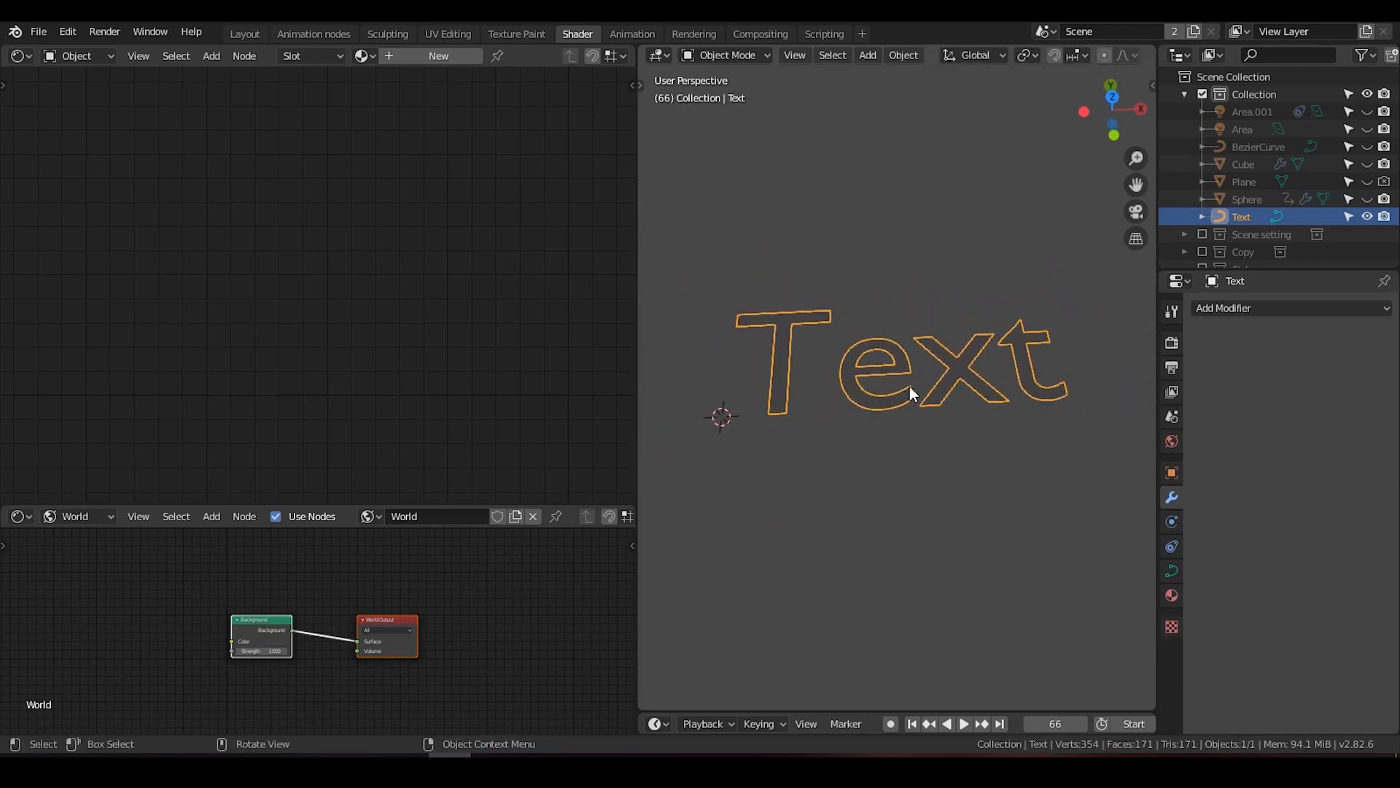
Unhide the sphere and set the Text curve as the target object of its Curve modifier.
{"action": "left_click", "coordinate": [1250, 164]}
{"action": "left_click", "coordinate": [1269, 148]}
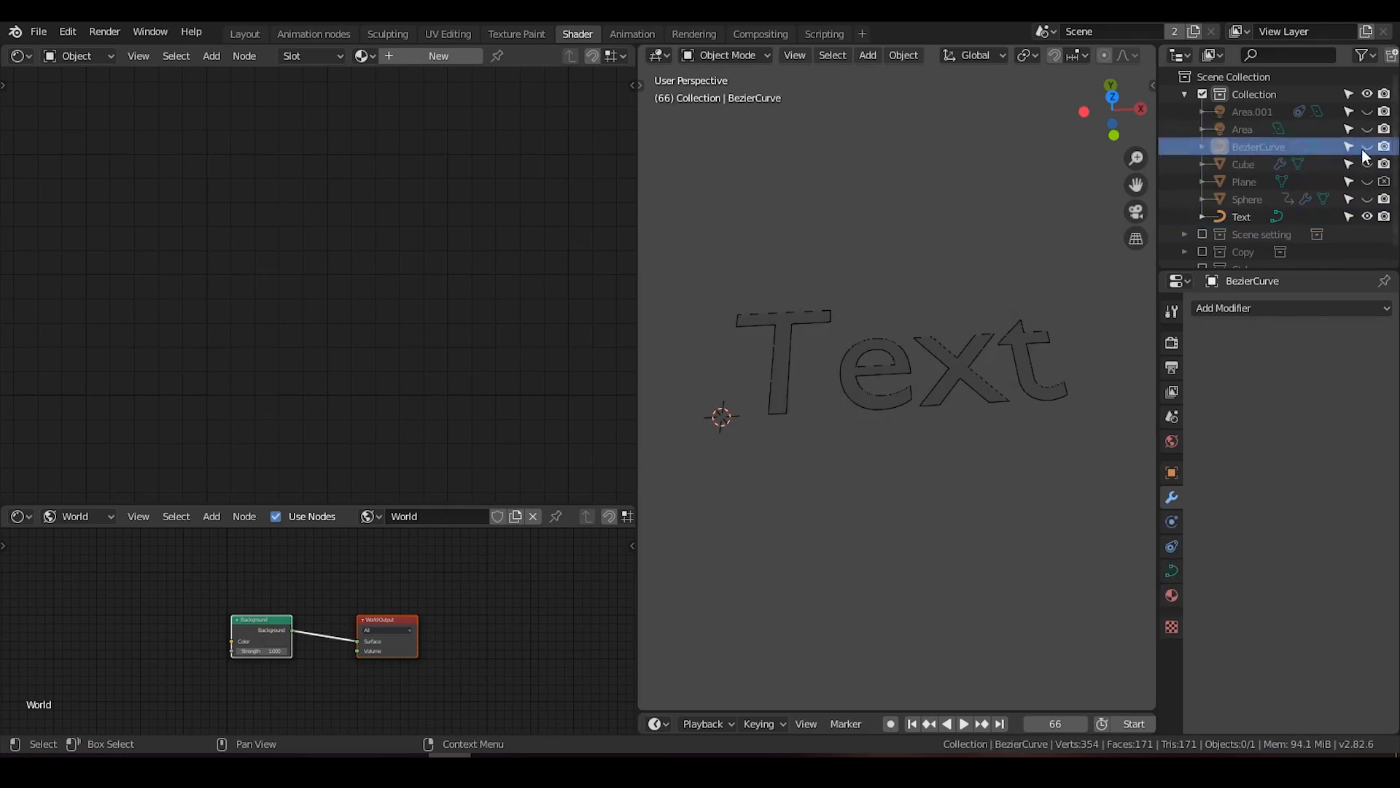
{"action": "left_click", "coordinate": [1368, 199]}
{"action": "left_click", "coordinate": [1246, 199]}
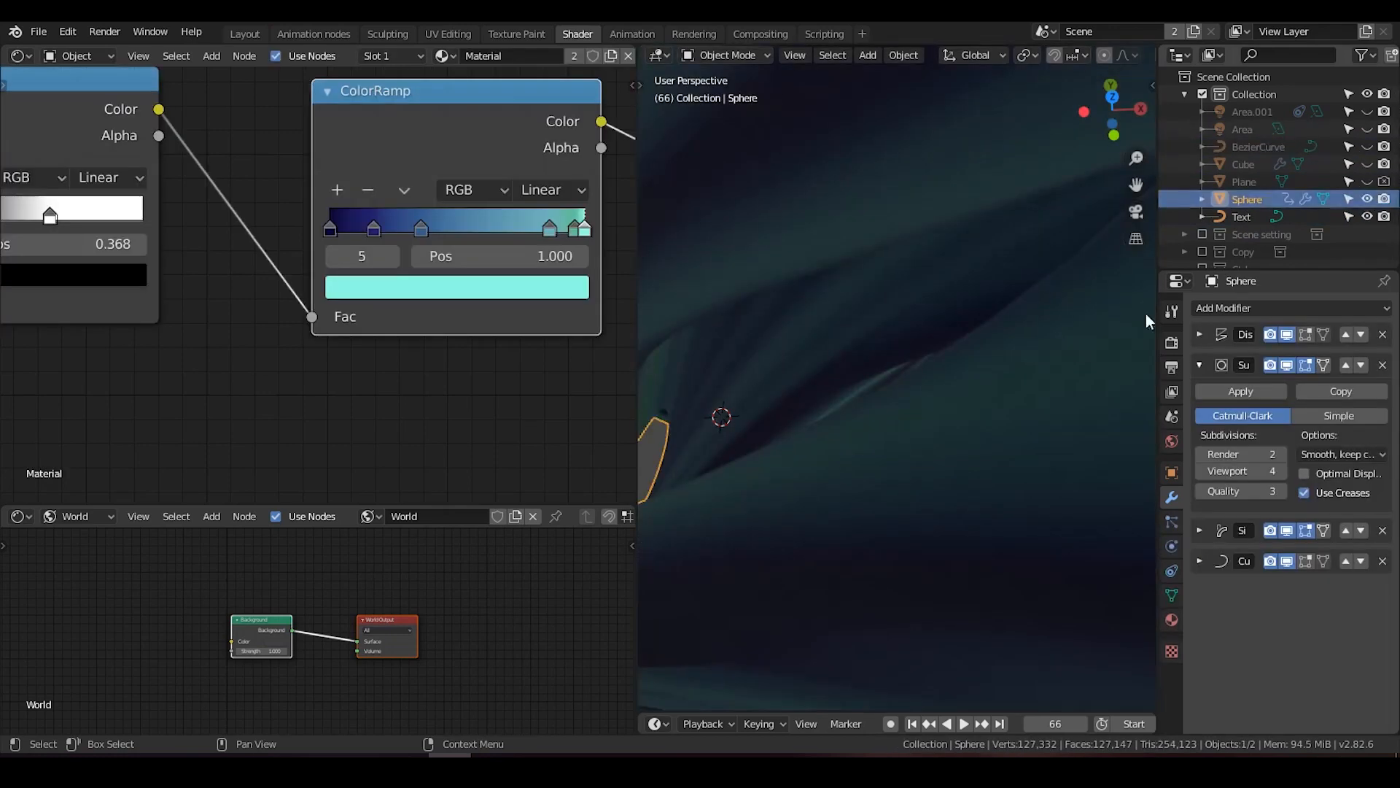
{"action": "scroll", "coordinate": [1145, 314], "scroll_direction": "up", "scroll_amount": 3}
{"action": "left_click", "coordinate": [1199, 365]}
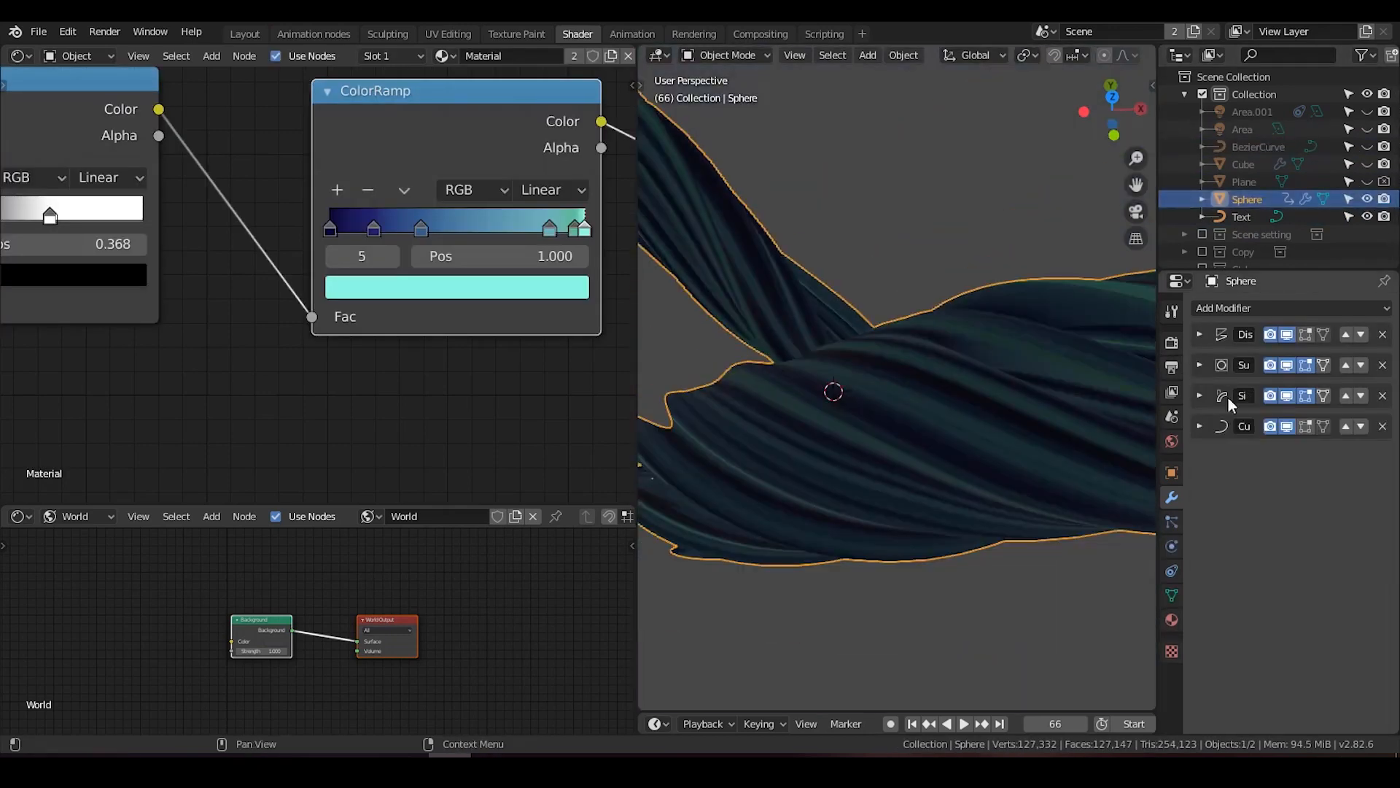
{"action": "left_click", "coordinate": [1200, 426]}
{"action": "left_click", "coordinate": [1275, 496]}
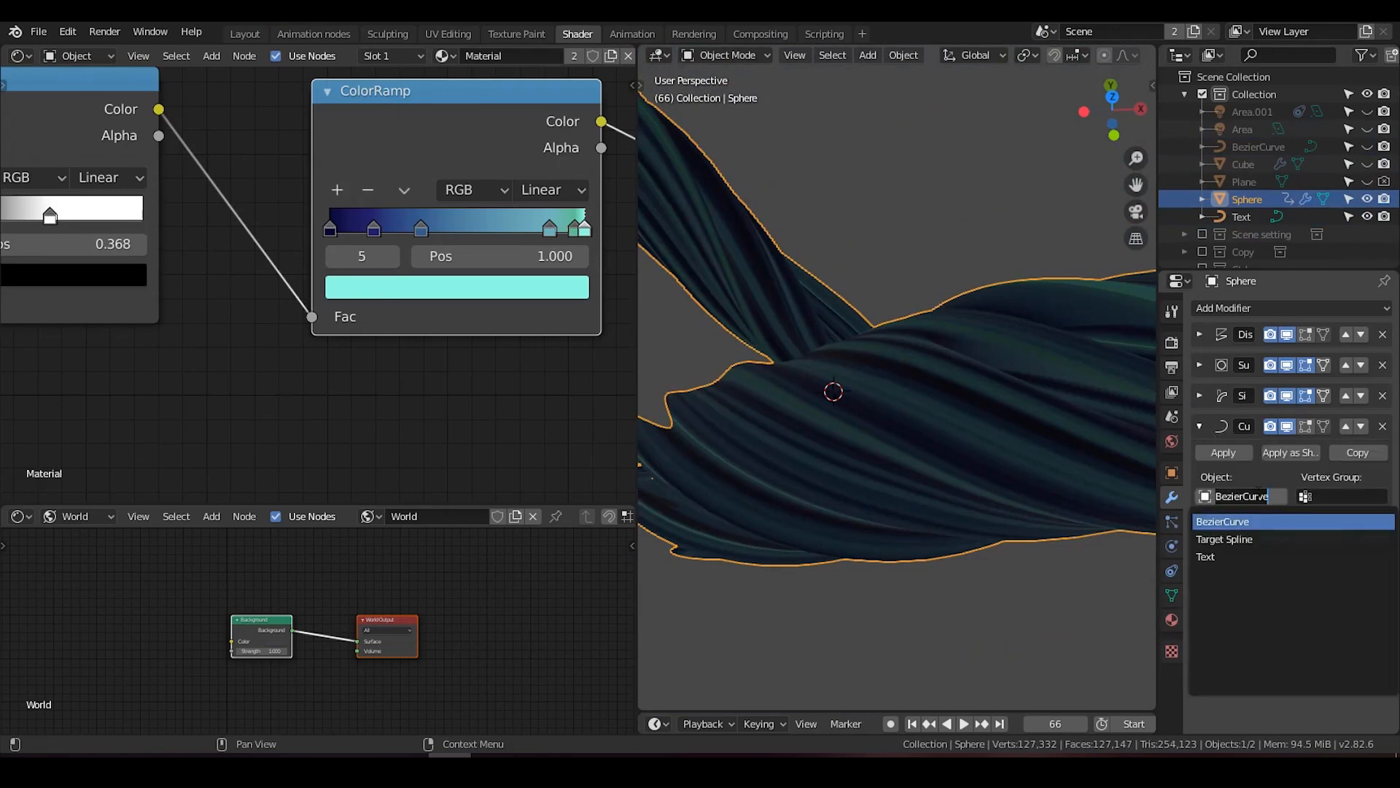
{"action": "left_click", "coordinate": [1271, 556]}
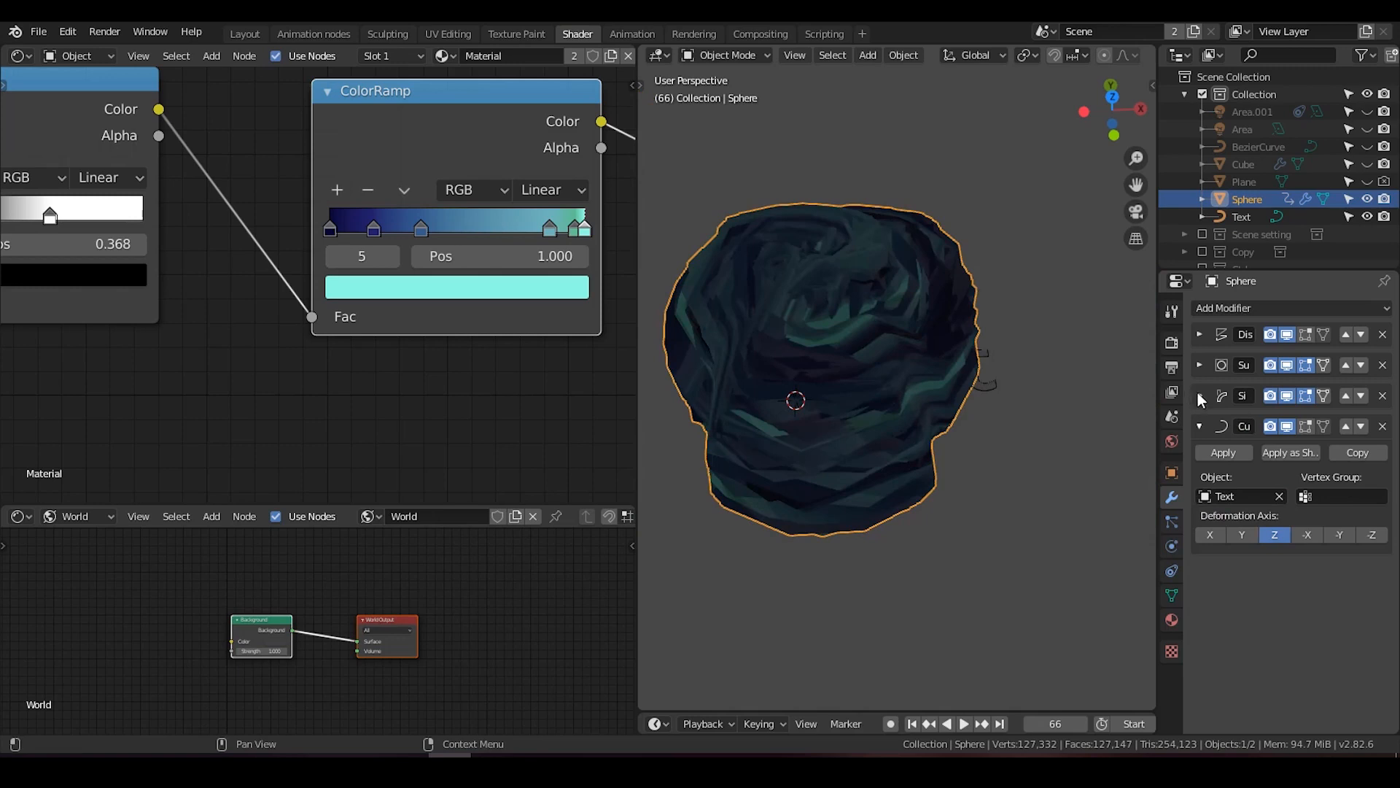
Play the animation from the first frame to check how the sphere follows the text curve, stopping at frame 63.
{"action": "left_click", "coordinate": [1173, 473]}
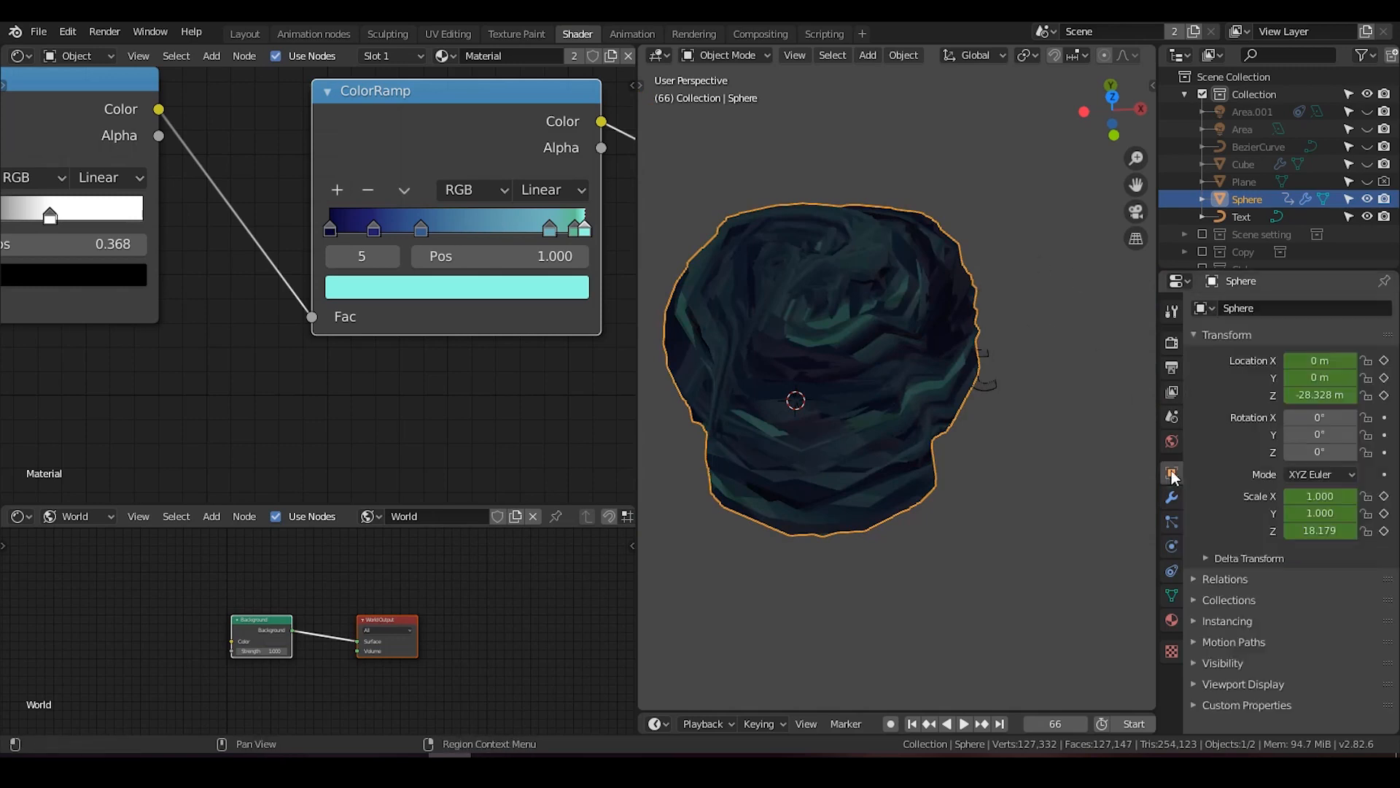
{"action": "left_click", "coordinate": [912, 724]}
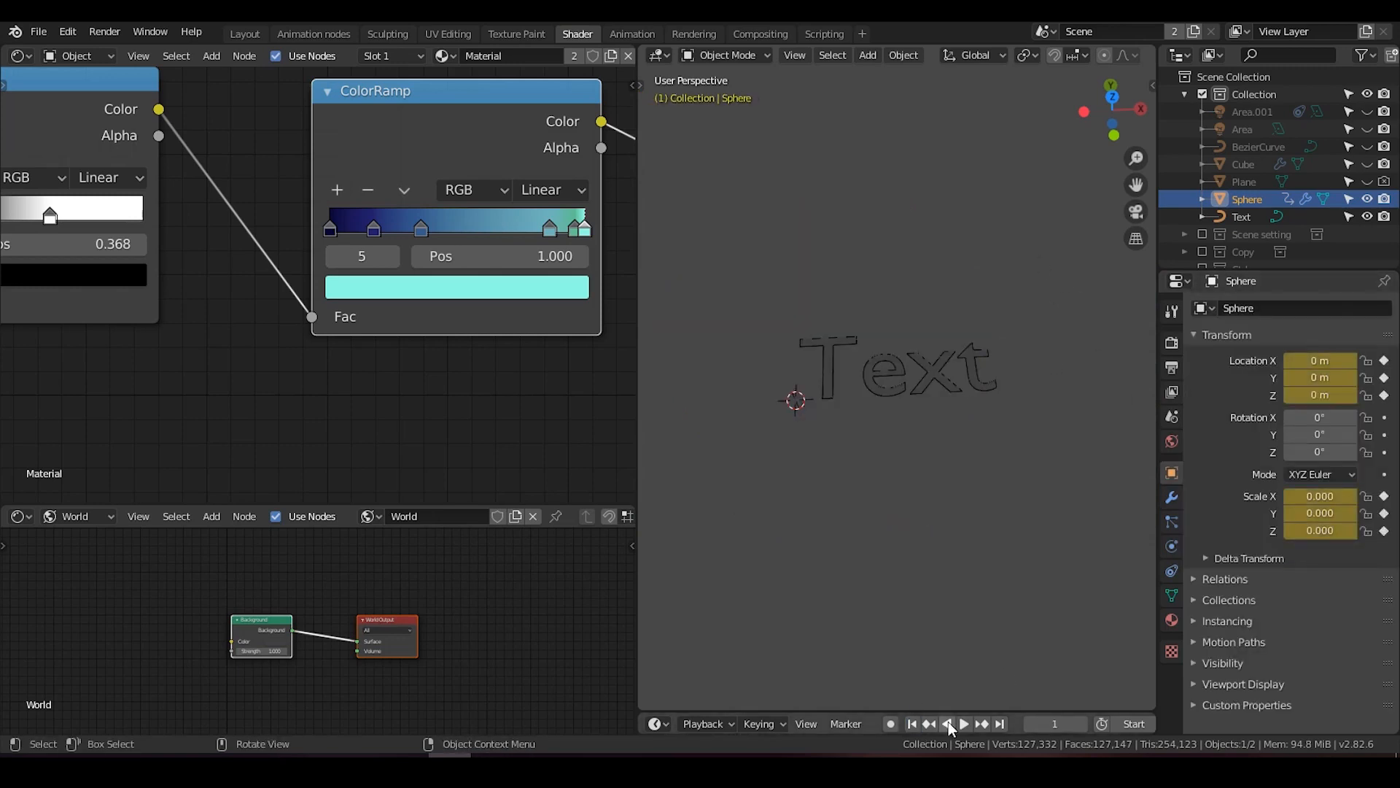
{"action": "left_click", "coordinate": [962, 723]}
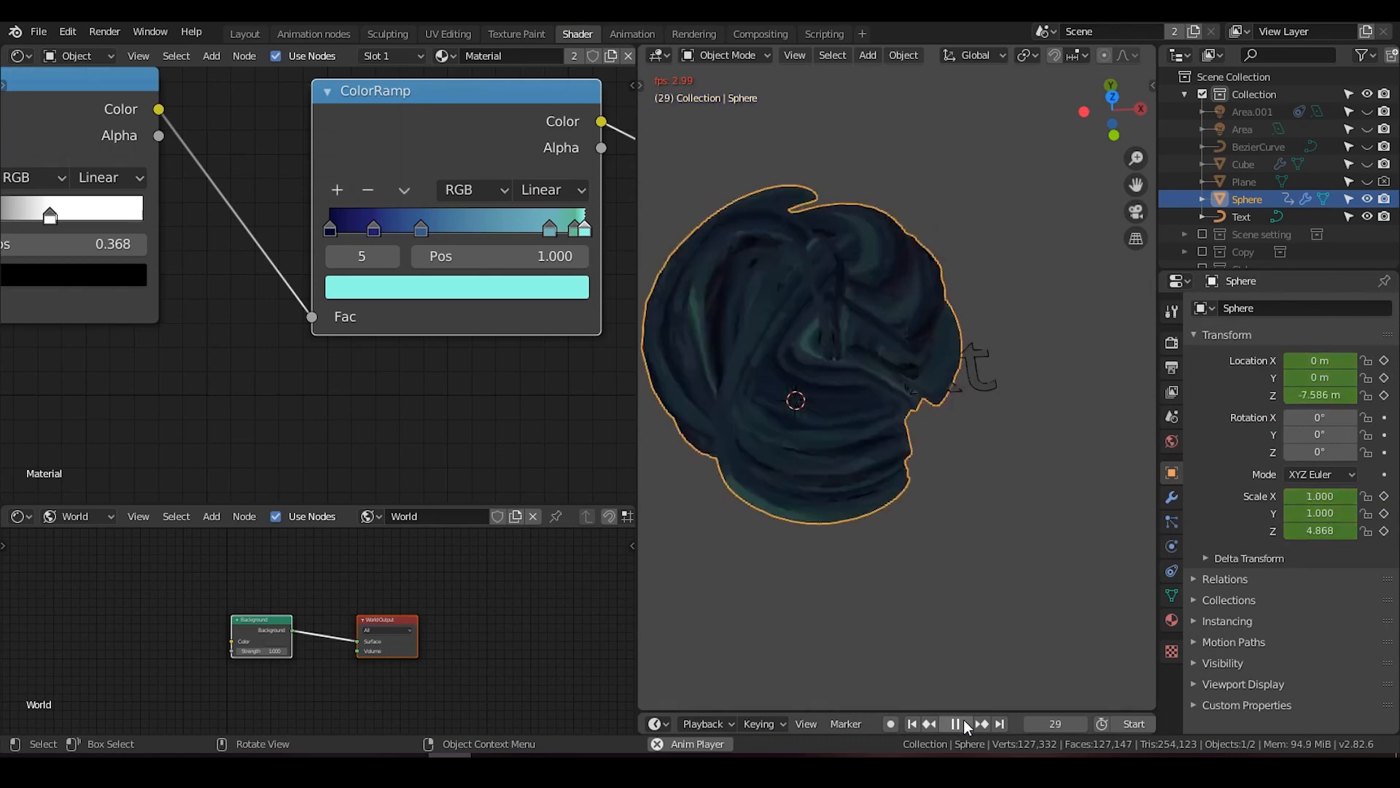
{"action": "left_click", "coordinate": [963, 723]}
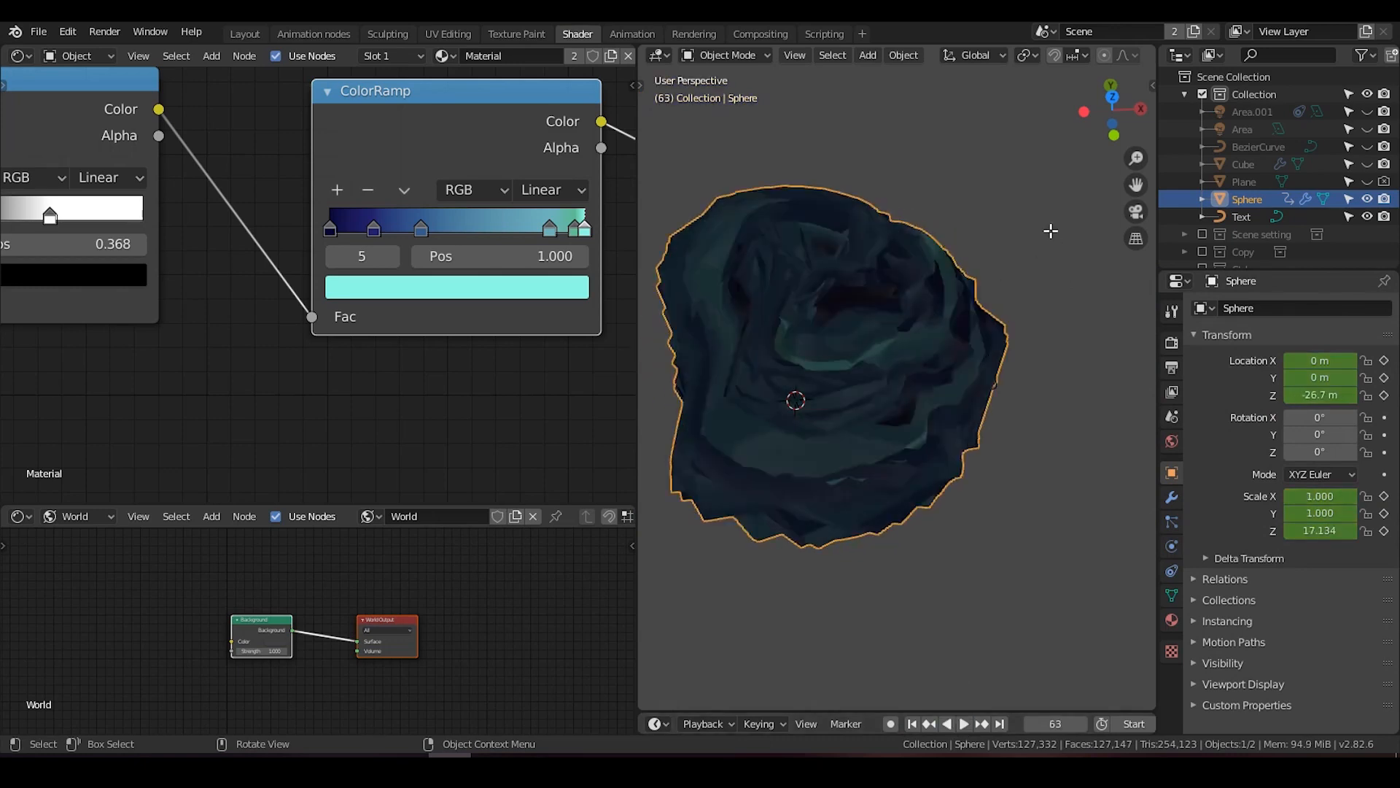
Scale down the sphere's entire mesh in Edit Mode to suit the text curve.
{"action": "key", "text": "Tab"}
{"action": "key", "text": "a"}
{"action": "key", "text": "s"}
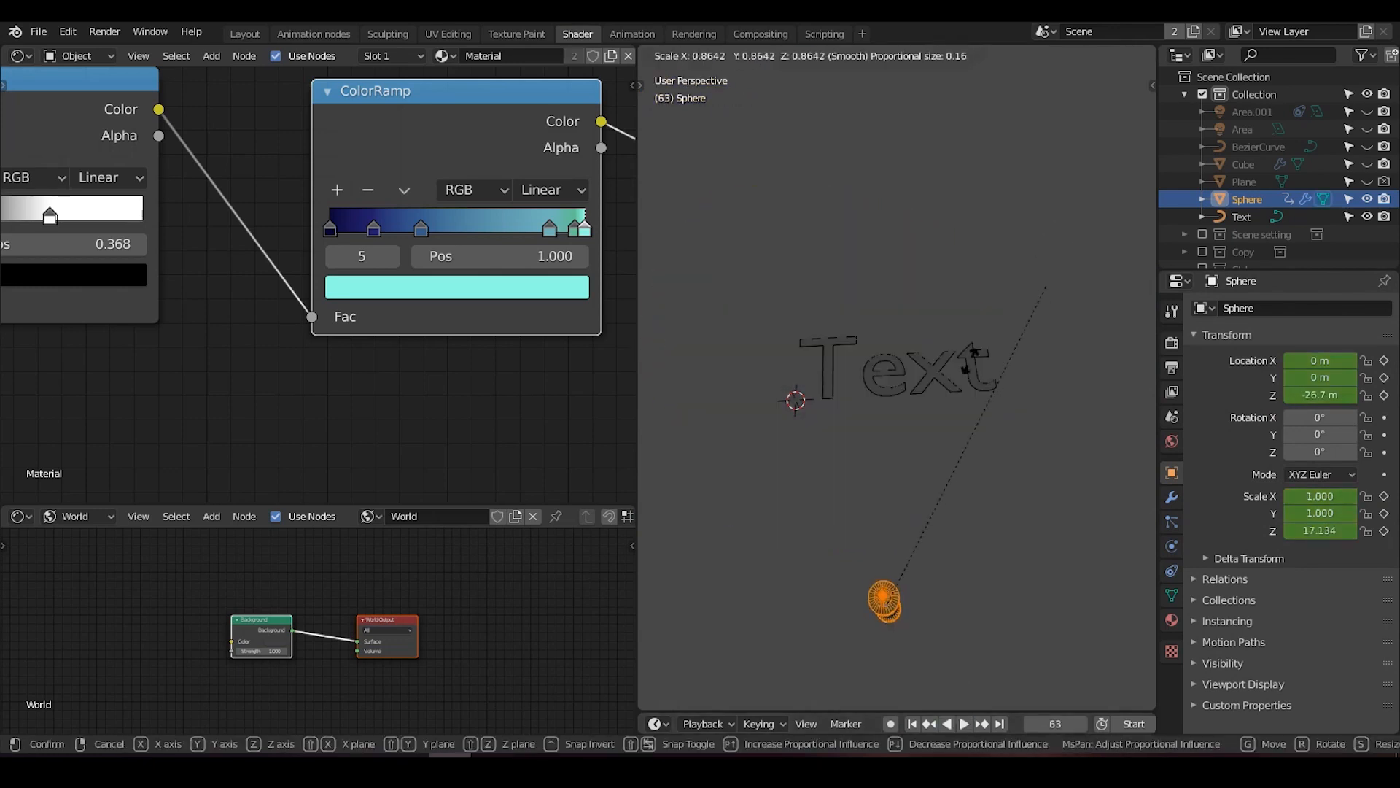
{"action": "left_click", "coordinate": [926, 446]}
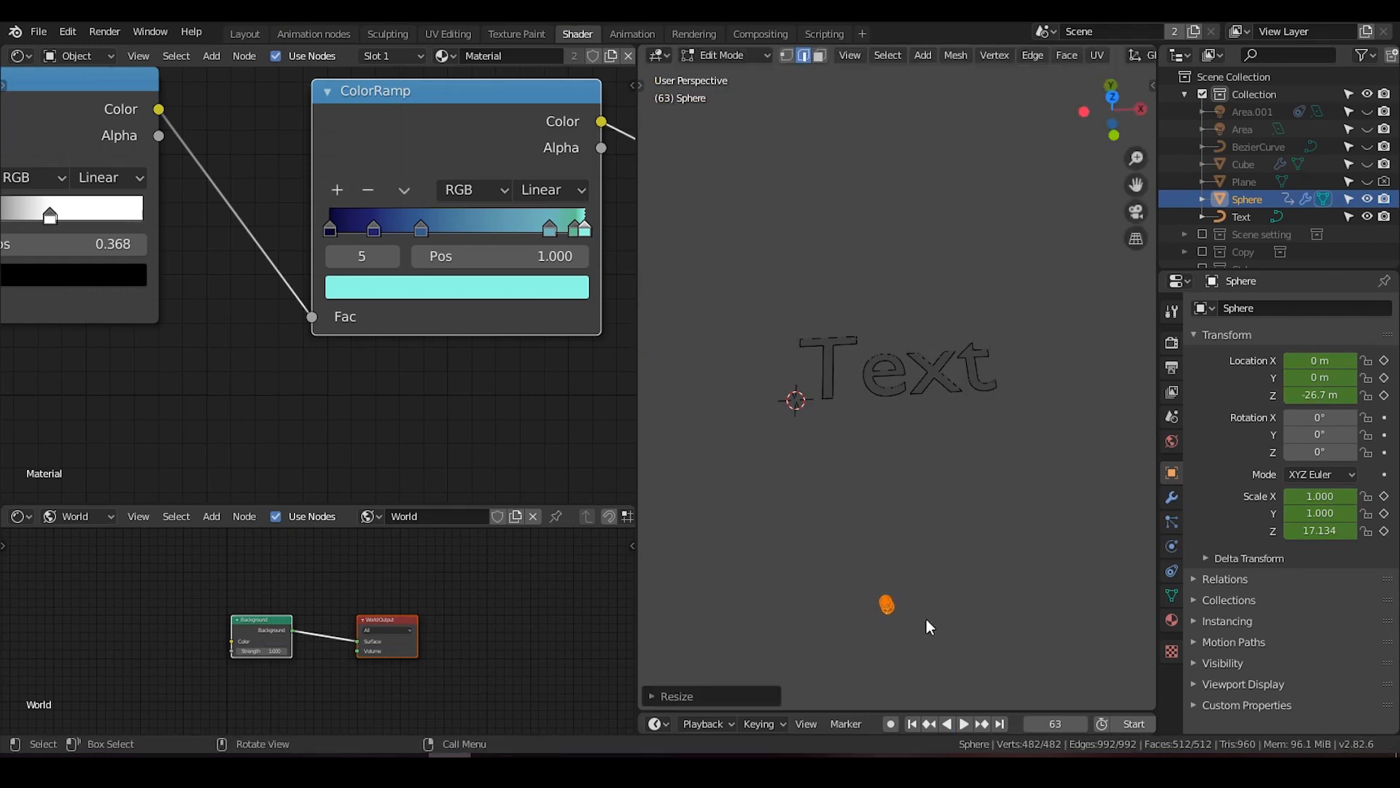
{"action": "key", "text": "Tab"}
Replay the animation from the start to check the smaller sphere, stopping at frame 38.
{"action": "left_click", "coordinate": [913, 722]}
{"action": "left_click", "coordinate": [964, 723]}
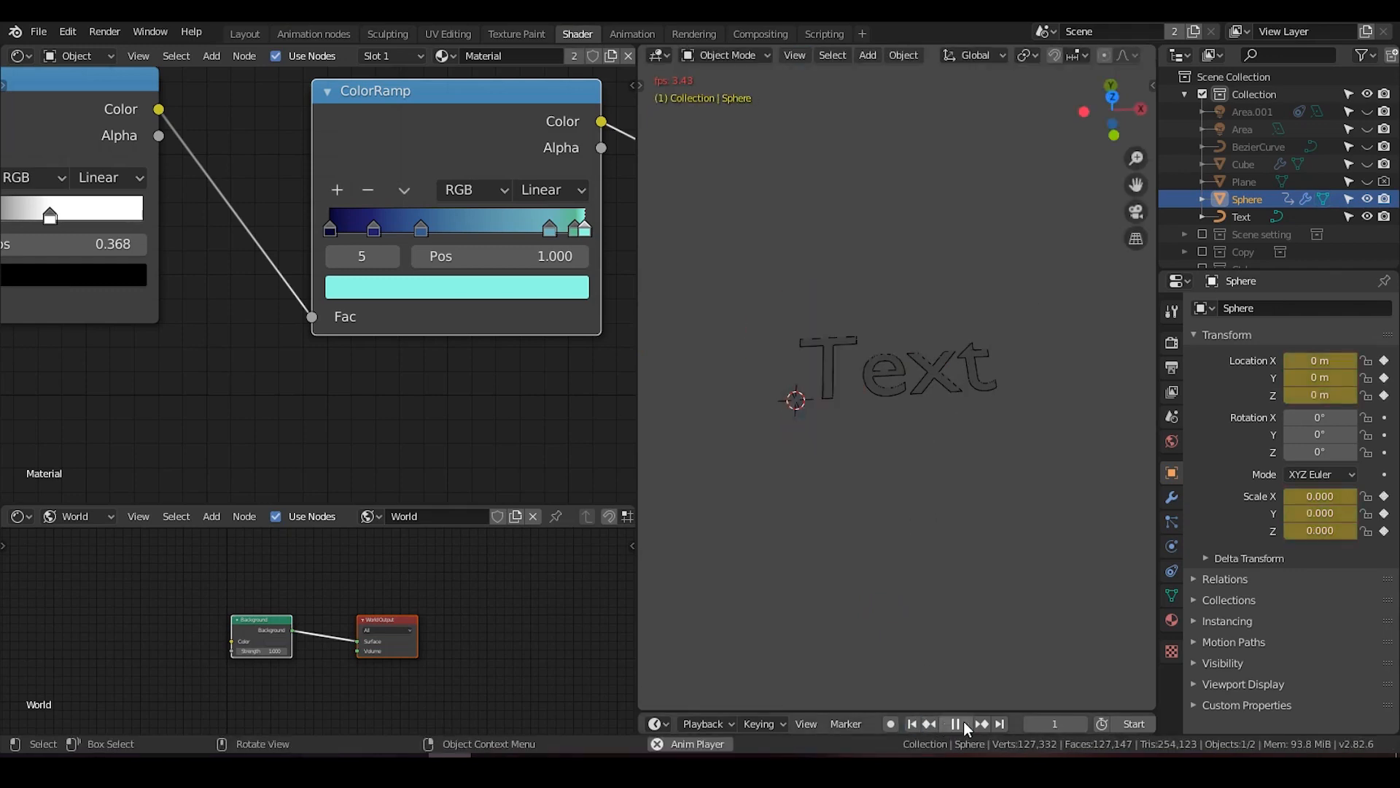
{"action": "left_click", "coordinate": [965, 723]}
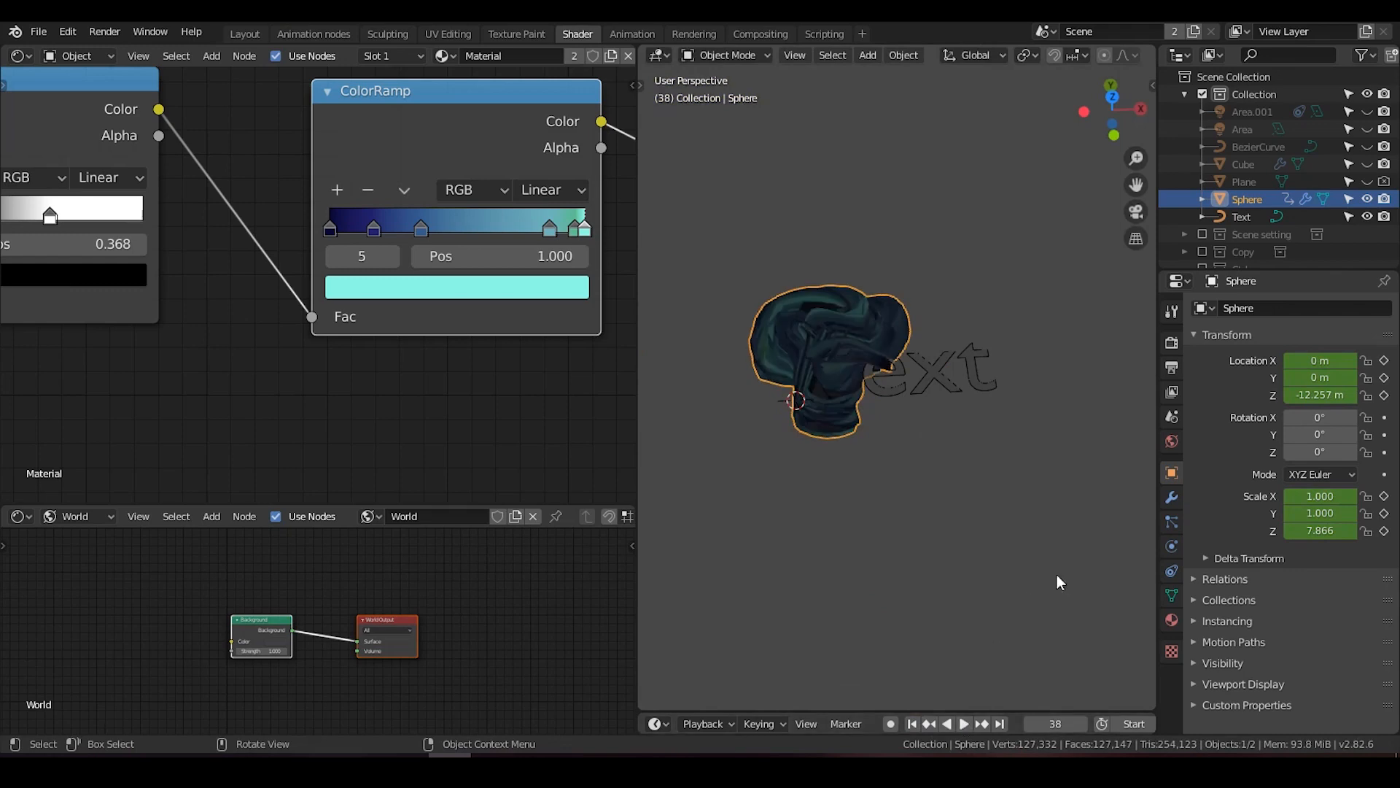
Select the text curve and rotate it 90° around the global X axis.
{"action": "left_click", "coordinate": [952, 360]}
{"action": "key", "text": "r"}
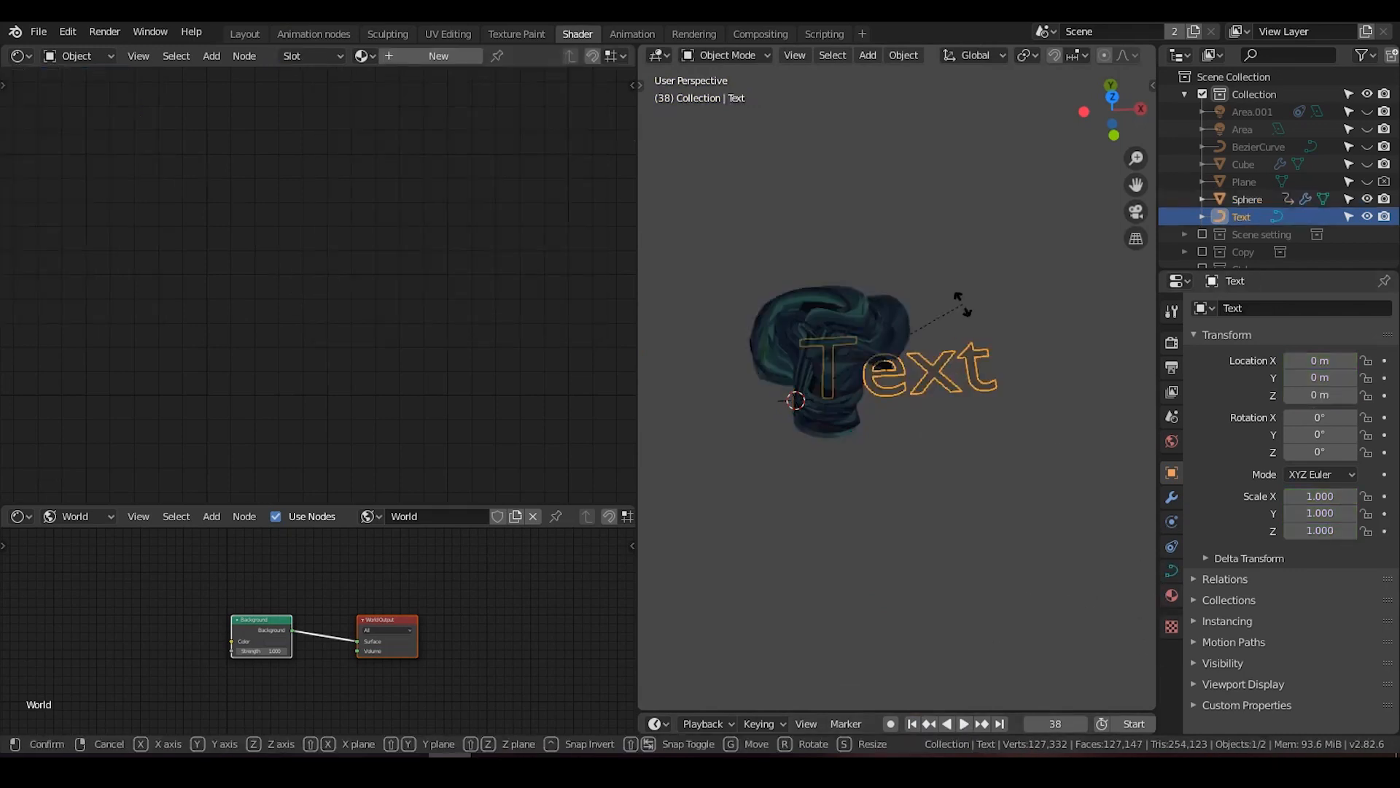
{"action": "key", "text": "z"}
{"action": "type", "text": "x"}
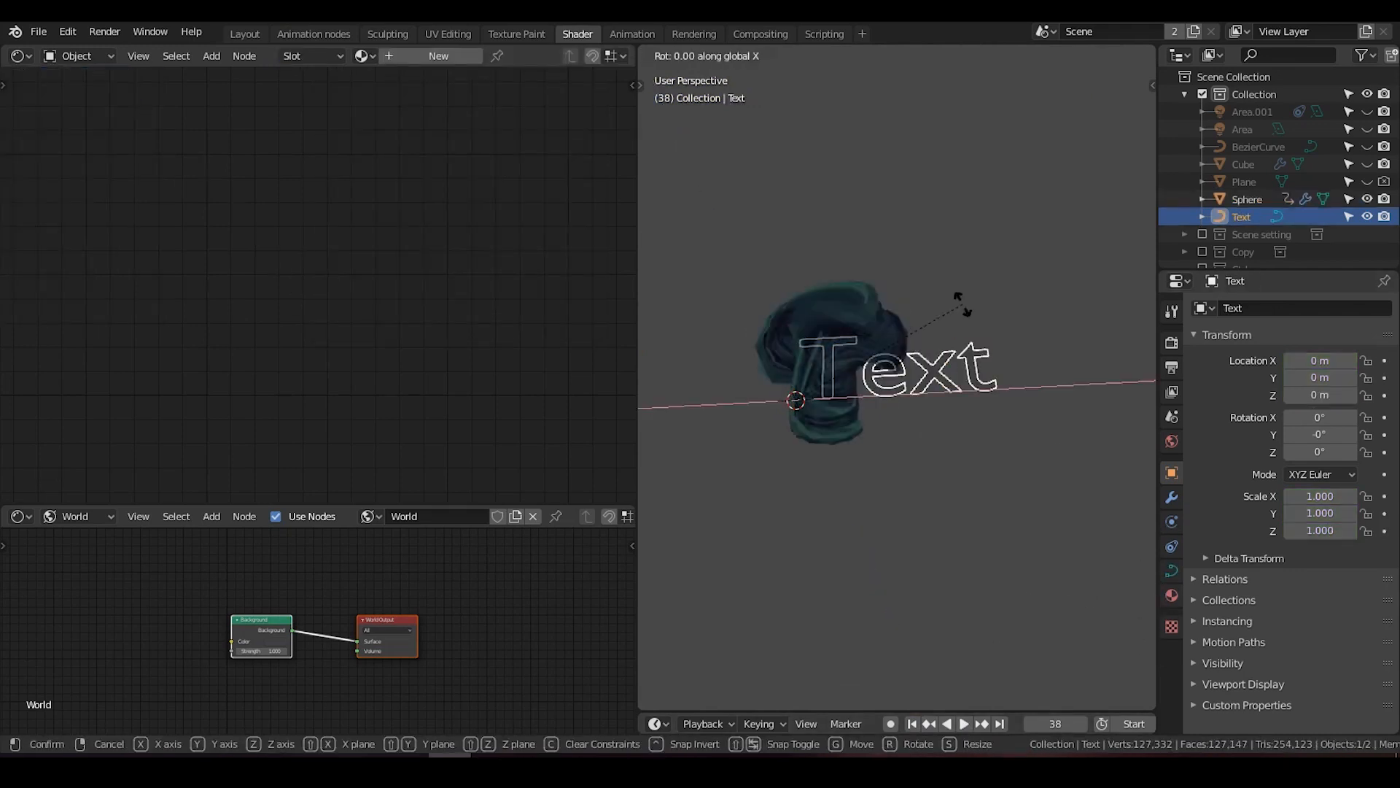
{"action": "type", "text": "90"}
{"action": "key", "text": "Return"}
Try to apply all transforms to the rotated text curve.
{"action": "middle_click_drag", "start_coordinate": [963, 307], "coordinate": [951, 202], "text": "shift"}
{"action": "key", "text": "ctrl+a"}
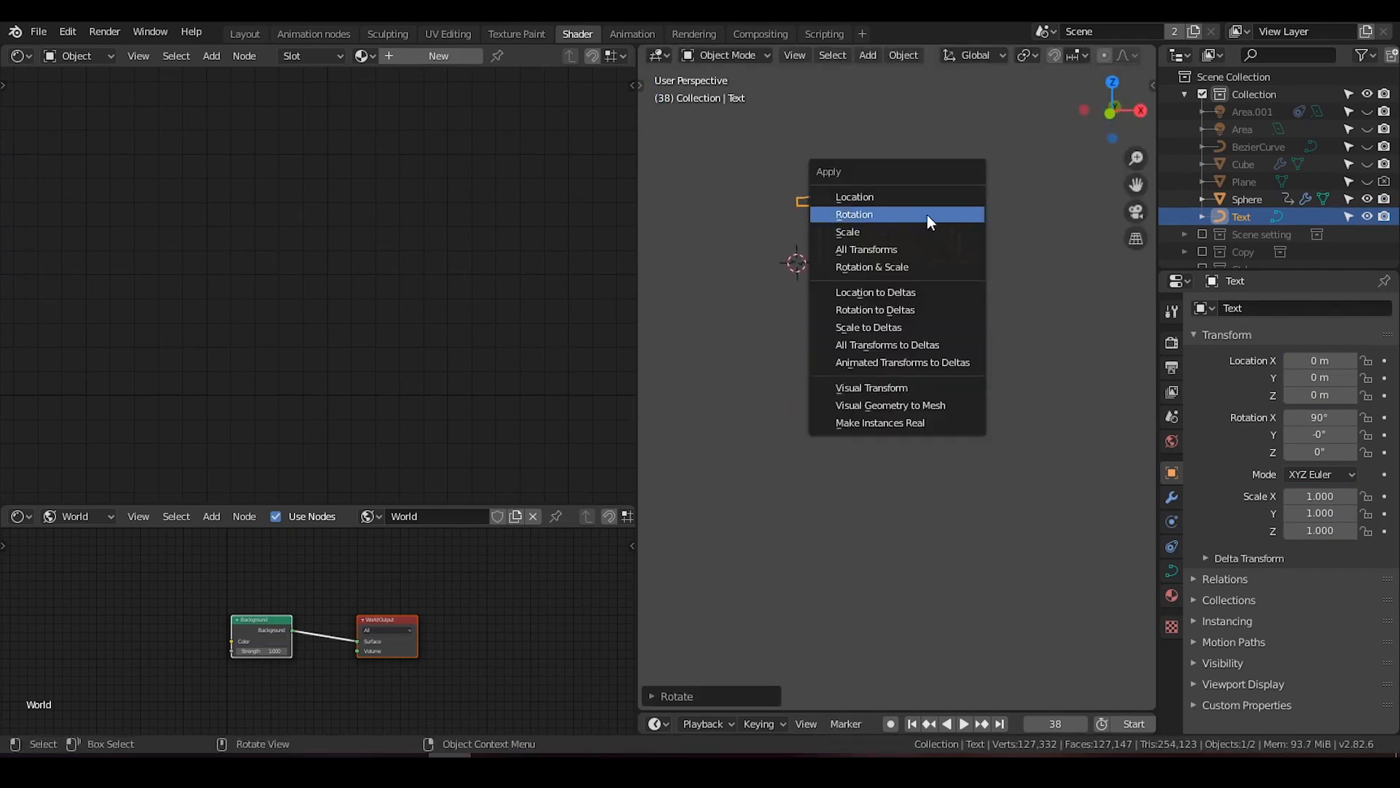
{"action": "left_click", "coordinate": [933, 249]}
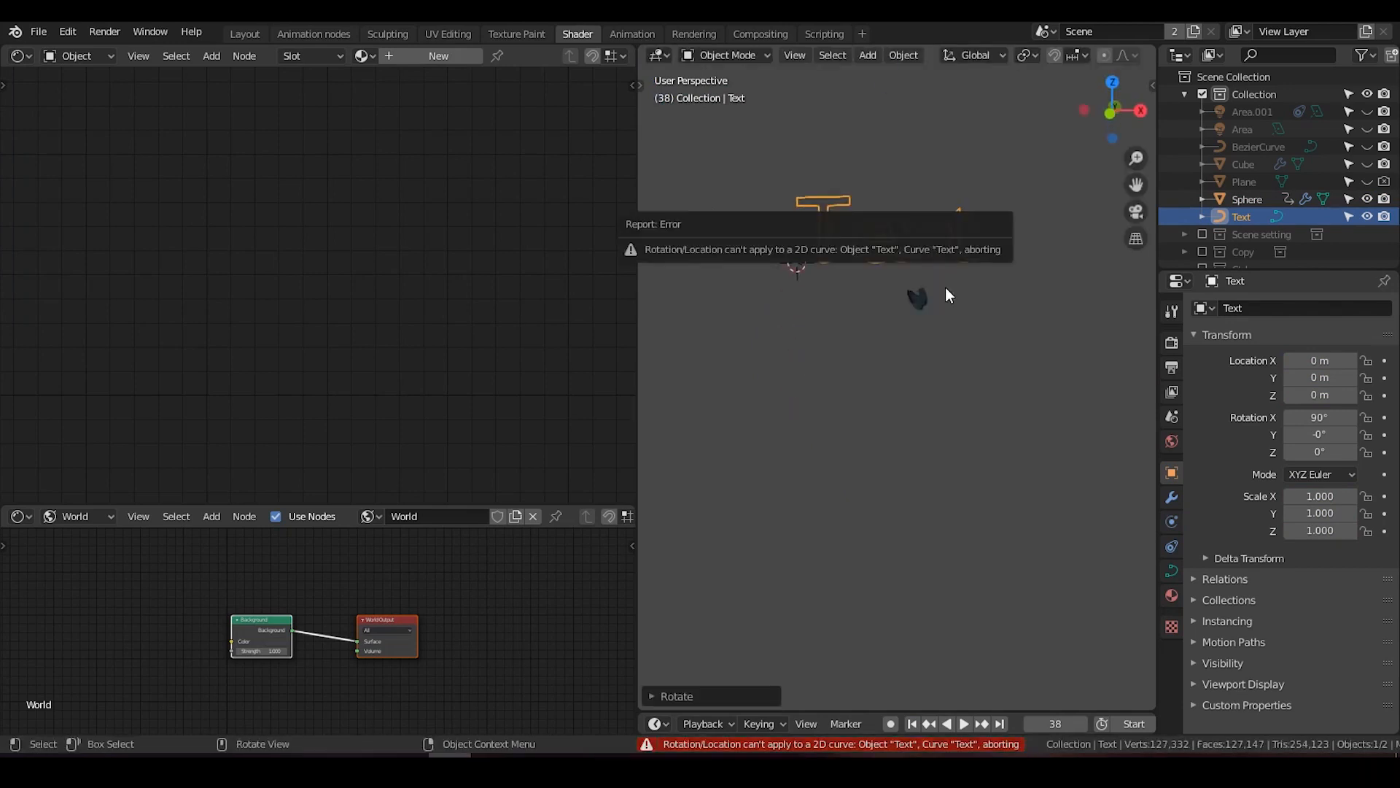
Change the text curve's shape from 2D to 3D and apply all its transforms.
{"action": "left_click", "coordinate": [1173, 497]}
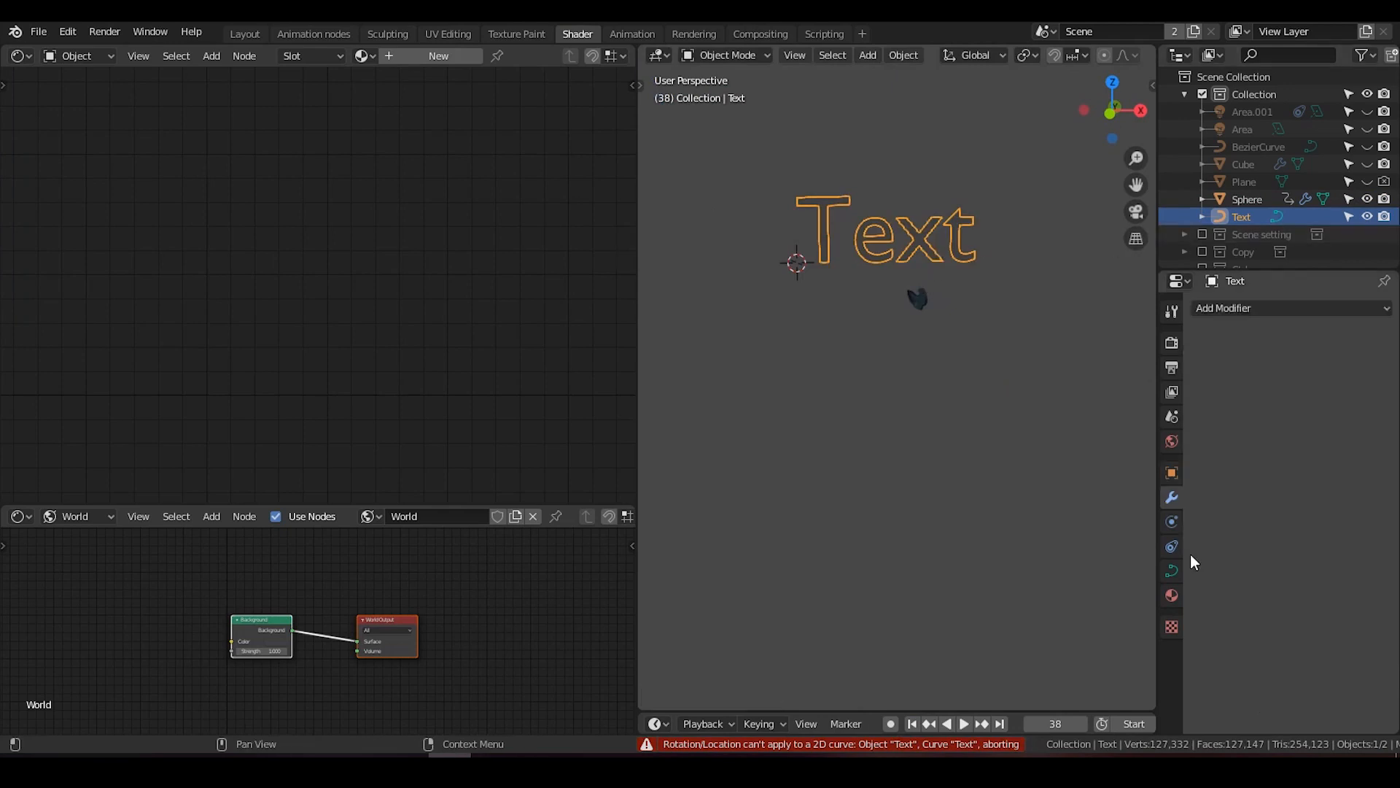
{"action": "left_click", "coordinate": [1173, 571]}
{"action": "left_click", "coordinate": [1315, 361]}
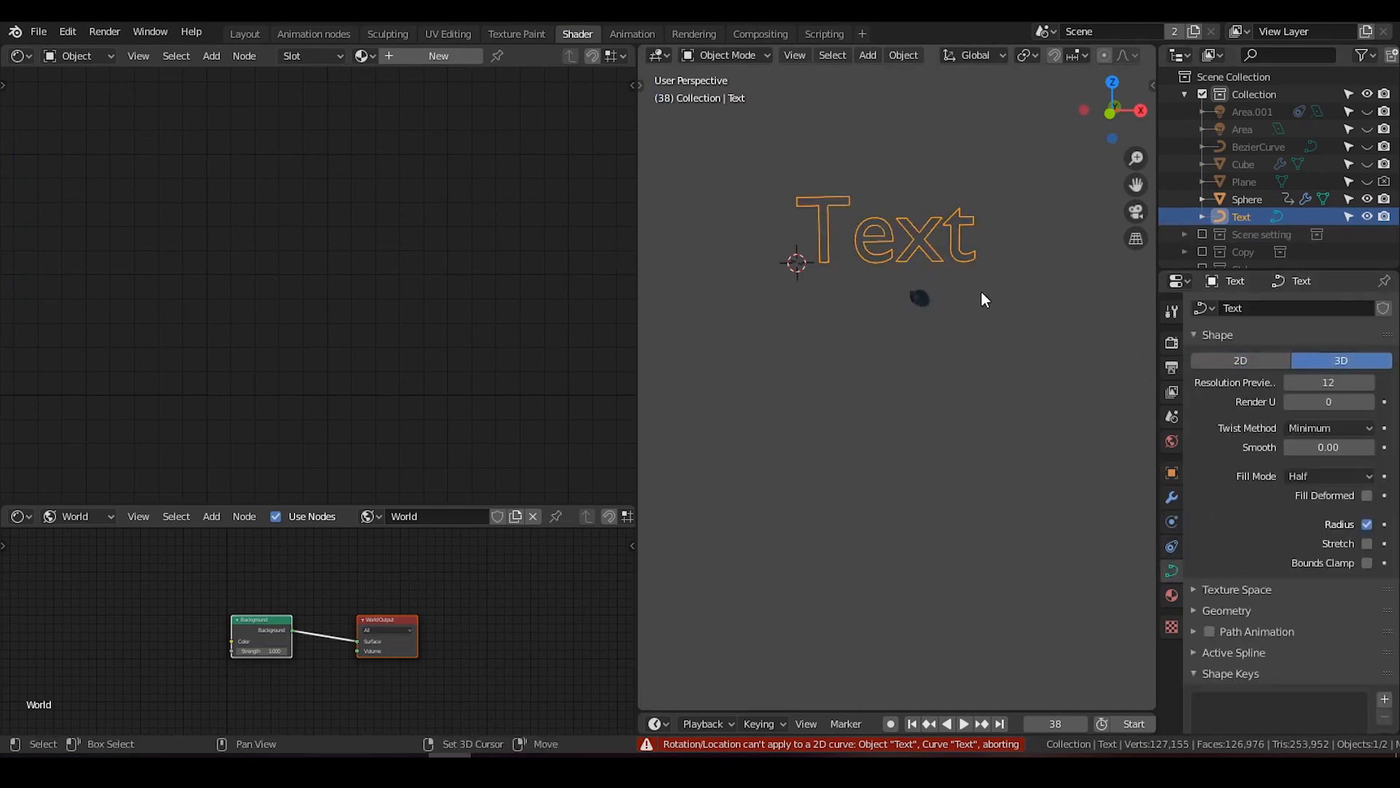
{"action": "key", "text": "ctrl+a"}
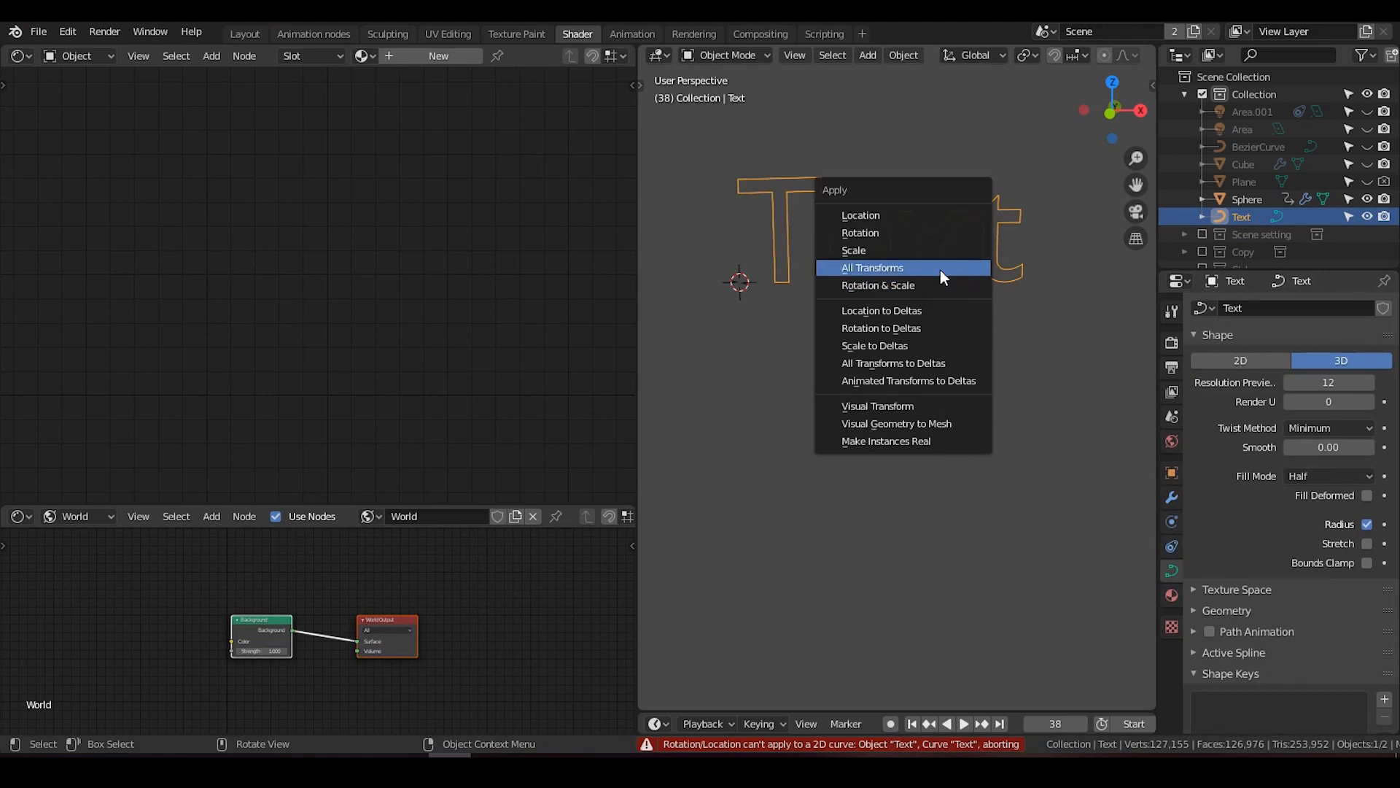
{"action": "left_click", "coordinate": [939, 269]}
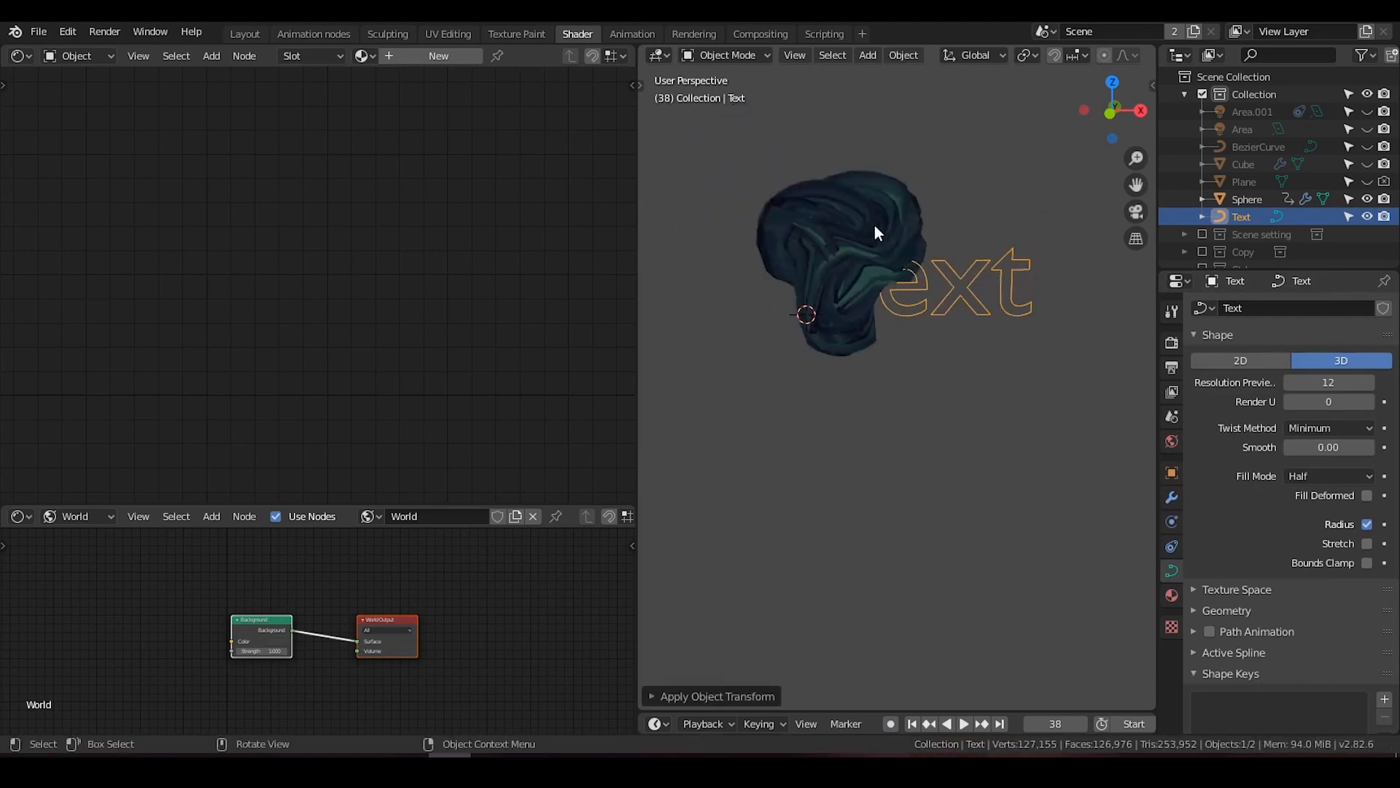
At frame 100, set the sphere's scale to 0.25 in X and Y and 2 in Z, and keyframe it.
{"action": "left_click", "coordinate": [875, 232]}
{"action": "left_click", "coordinate": [1172, 472]}
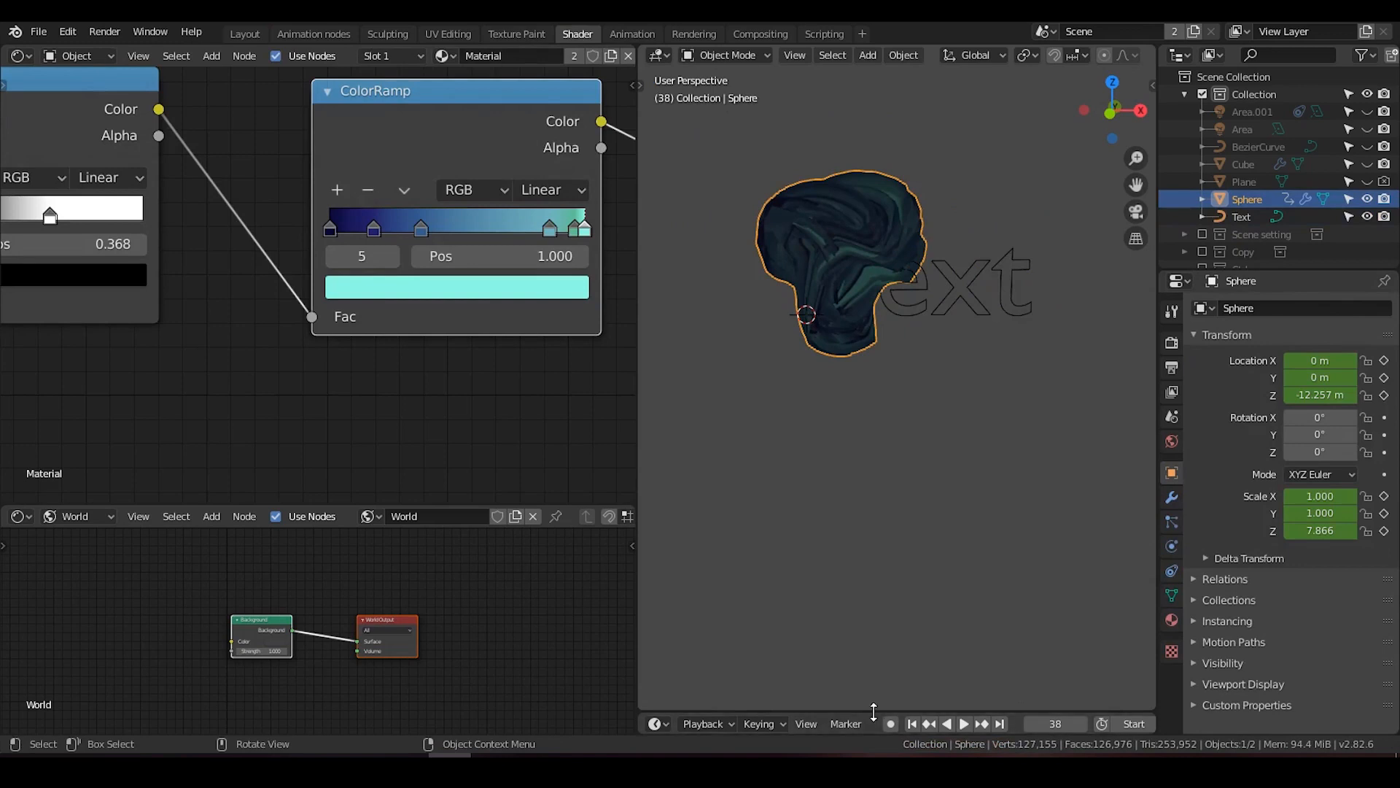
{"action": "left_click_drag", "start_coordinate": [875, 711], "coordinate": [879, 397]}
{"action": "middle_click_drag", "start_coordinate": [967, 509], "coordinate": [945, 503]}
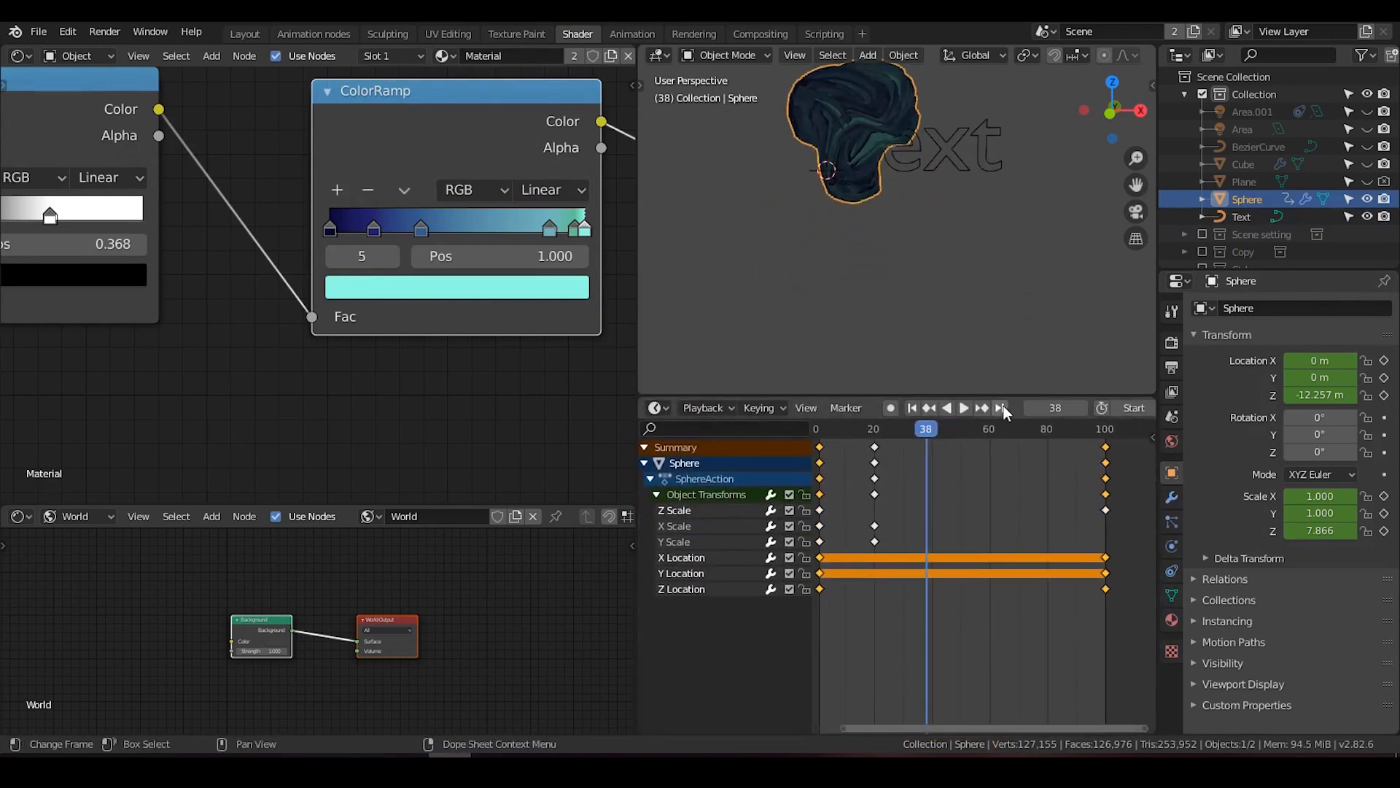
{"action": "key", "text": "shift+Right"}
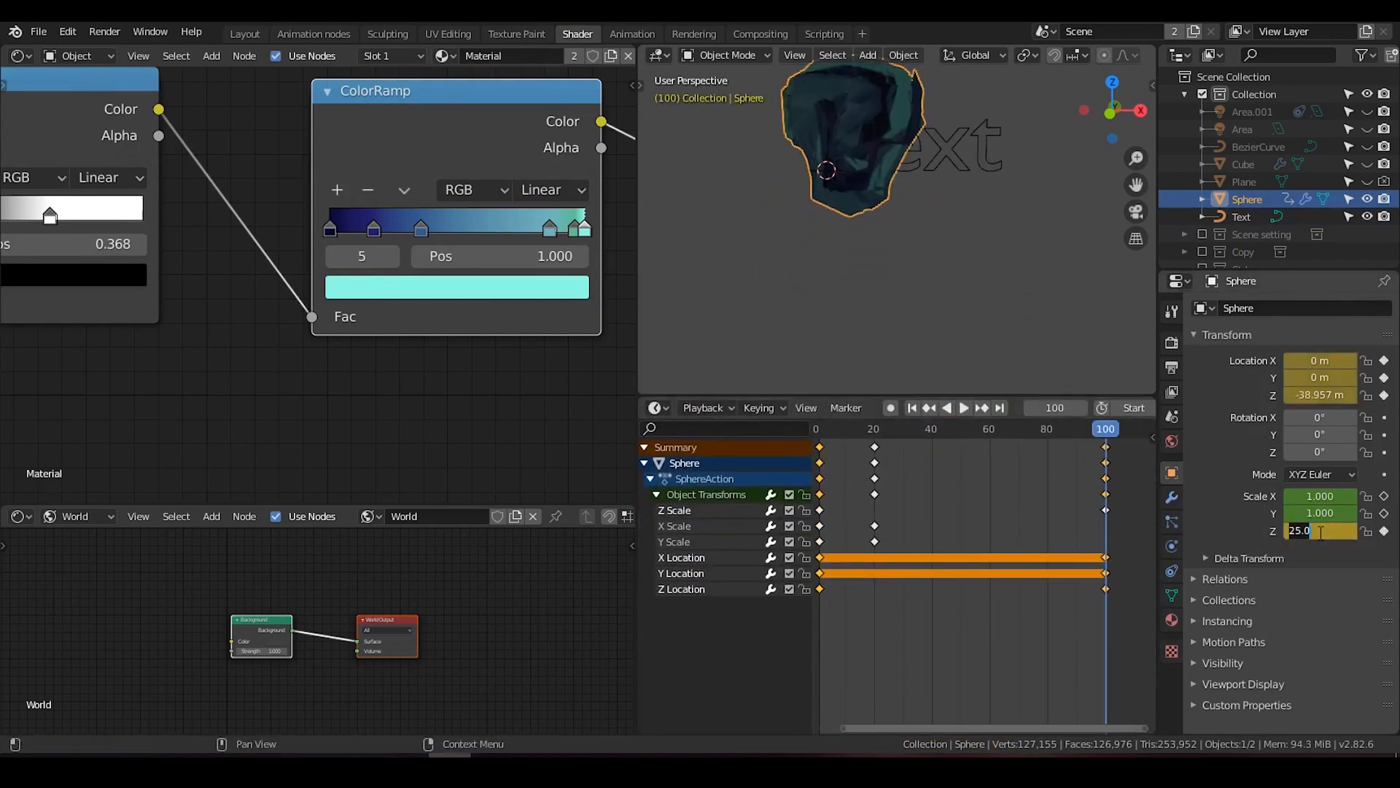
{"action": "key", "text": "Return"}
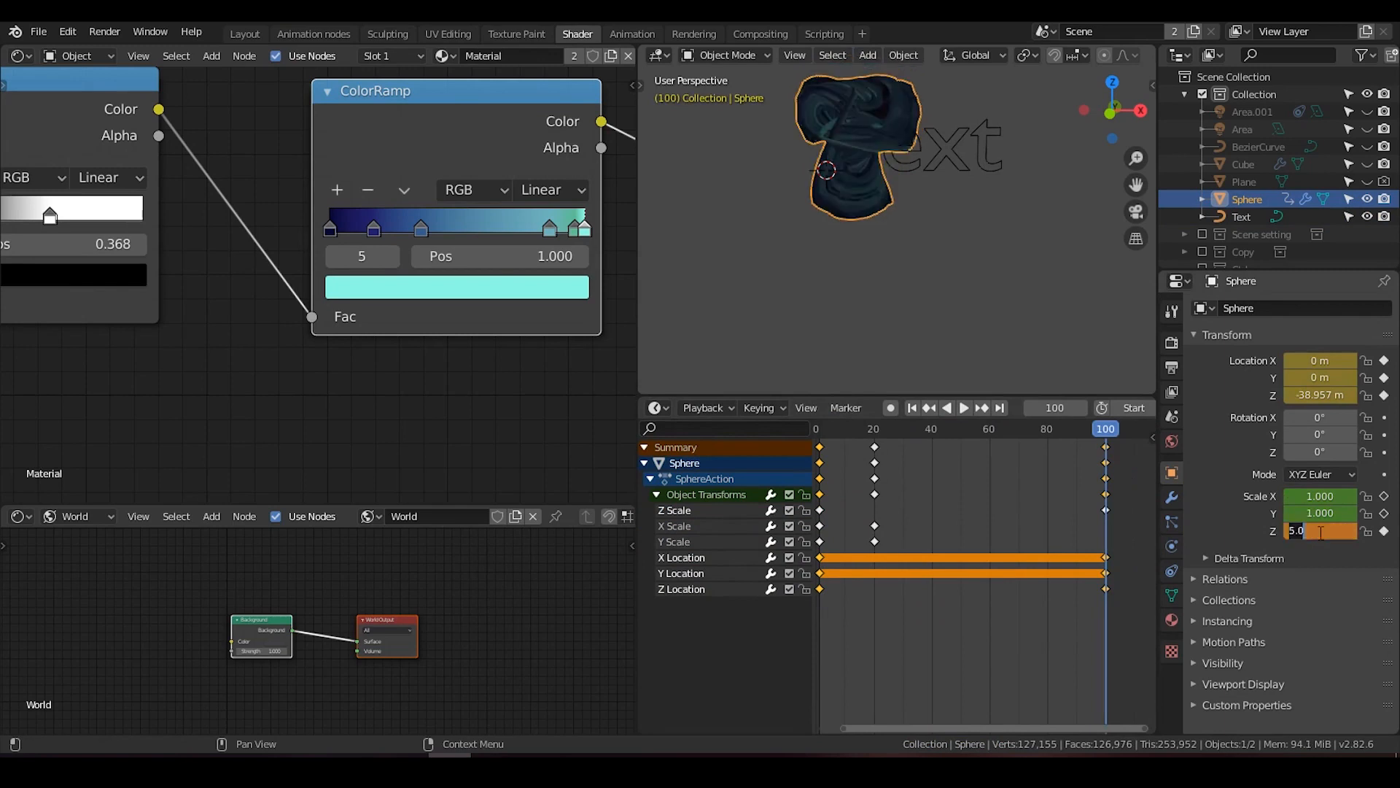
{"action": "key", "text": "Return"}
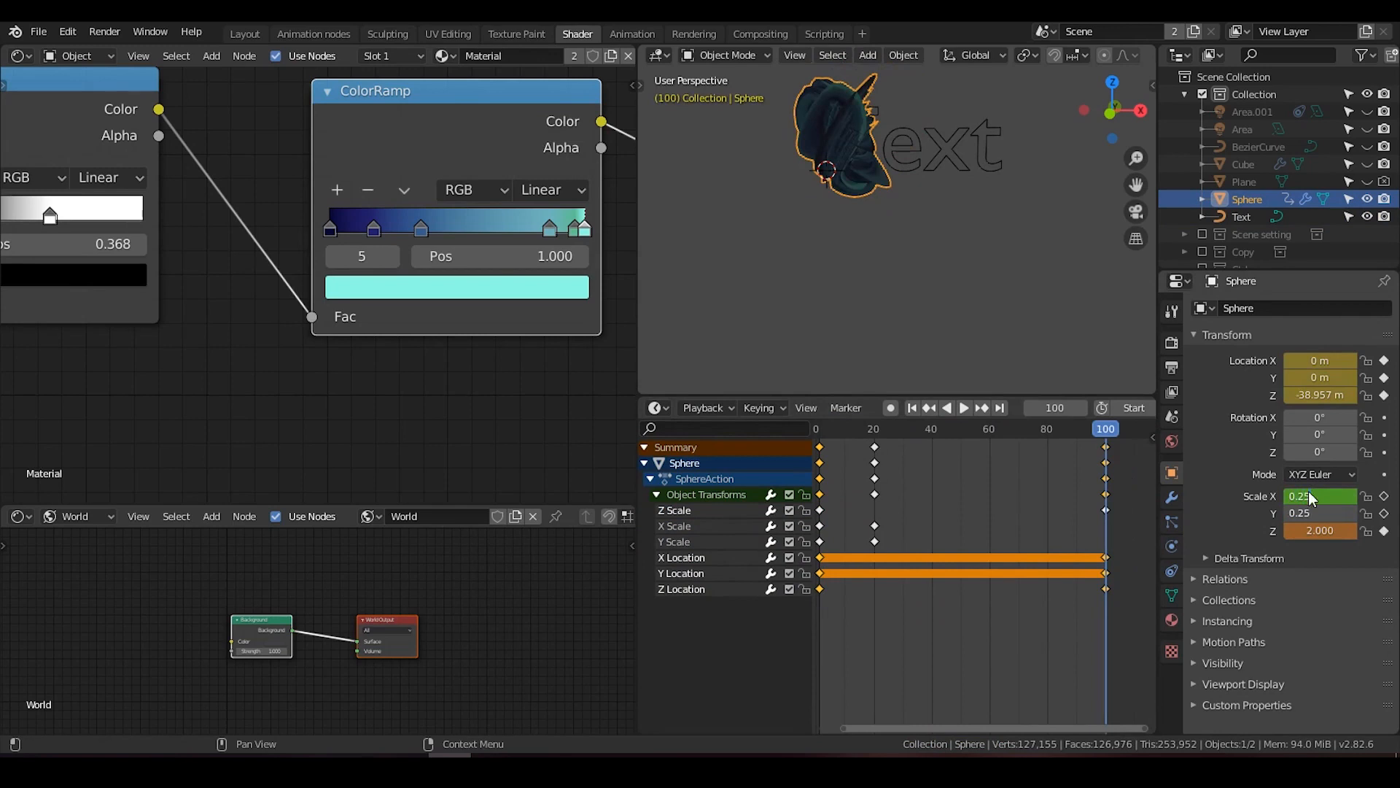
{"action": "key", "text": "Return"}
{"action": "key", "text": "i"}
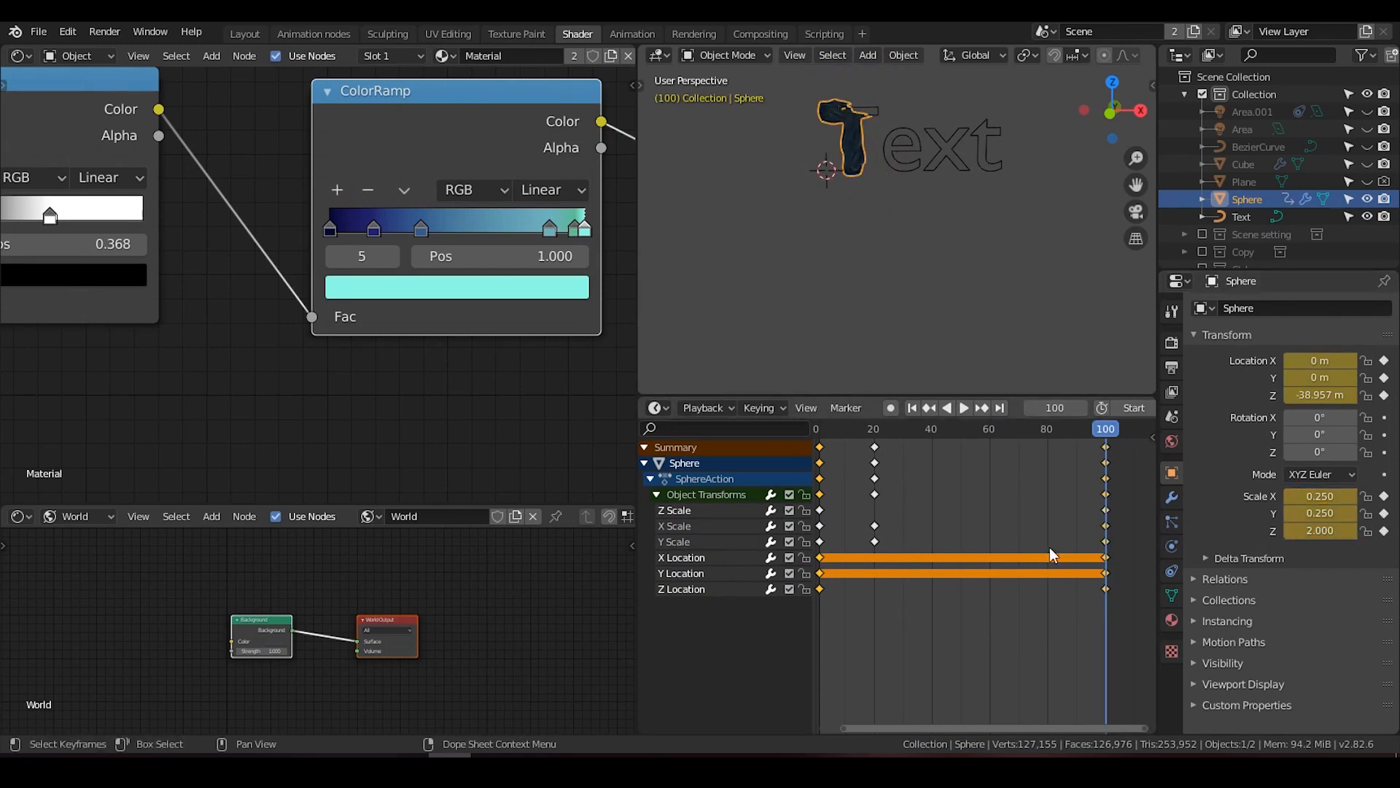
Move the sphere's frame 100 keyframes back to frame 20, and place its Z location keyframe at frame 81.
{"action": "left_click_drag", "start_coordinate": [1125, 449], "coordinate": [1084, 569]}
{"action": "key", "text": "g"}
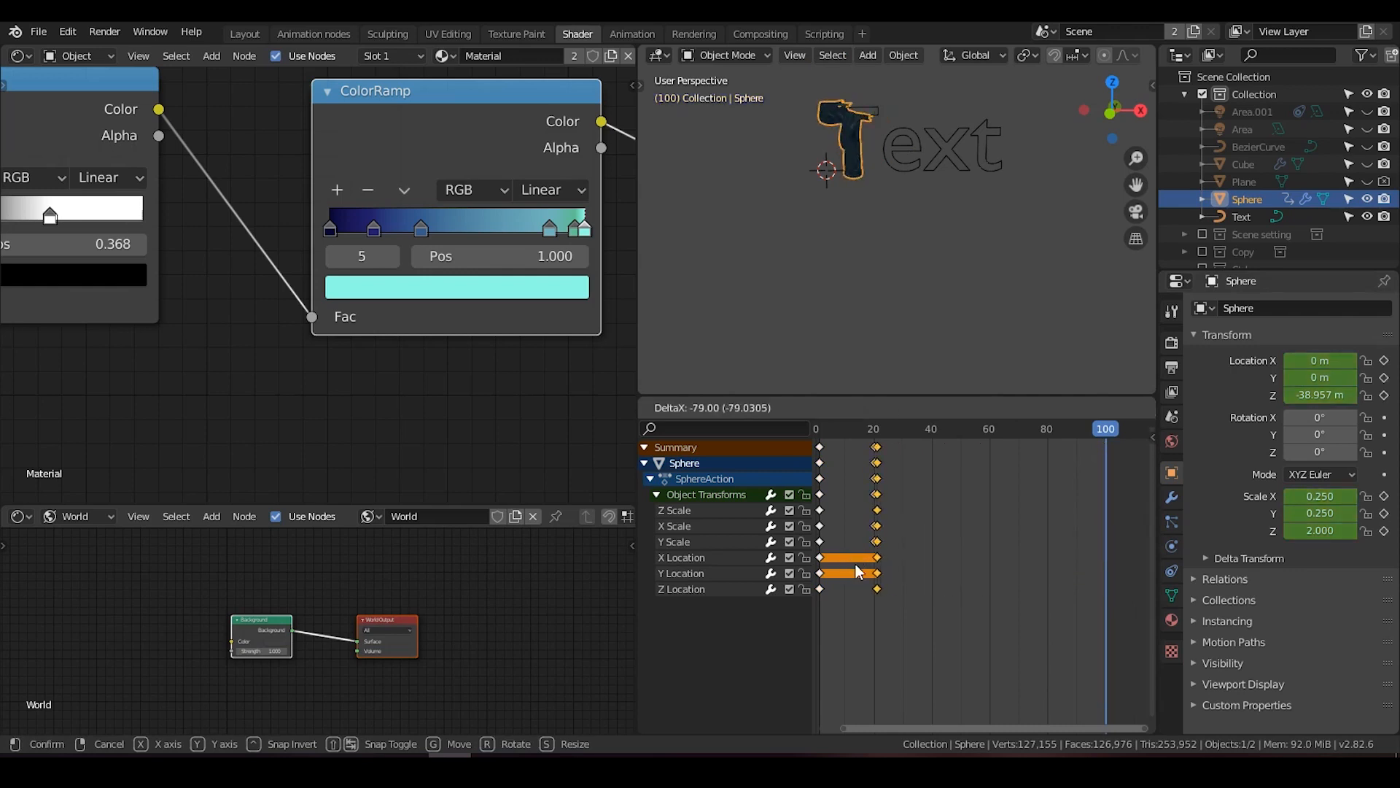
{"action": "left_click", "coordinate": [854, 564]}
{"action": "key", "text": "g"}
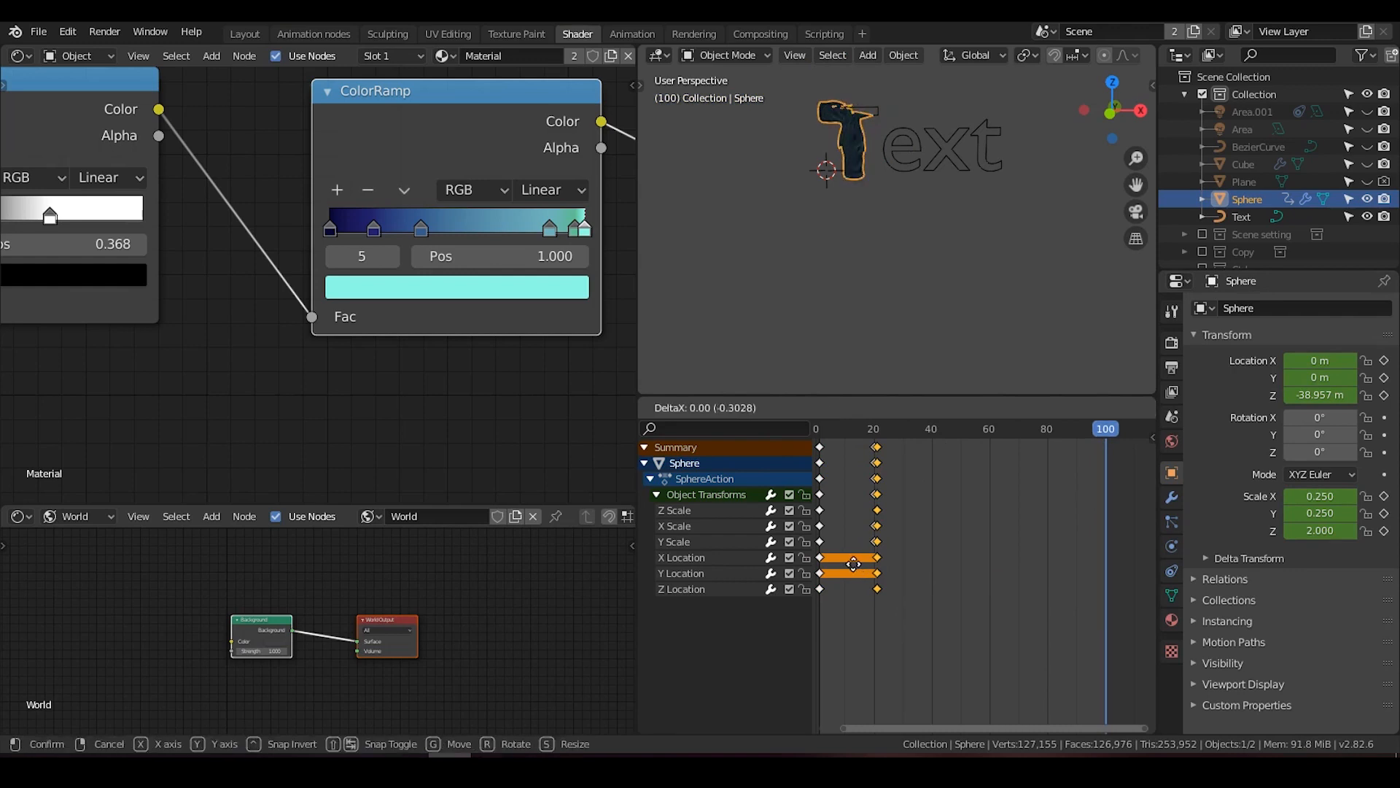
{"action": "left_click", "coordinate": [860, 575]}
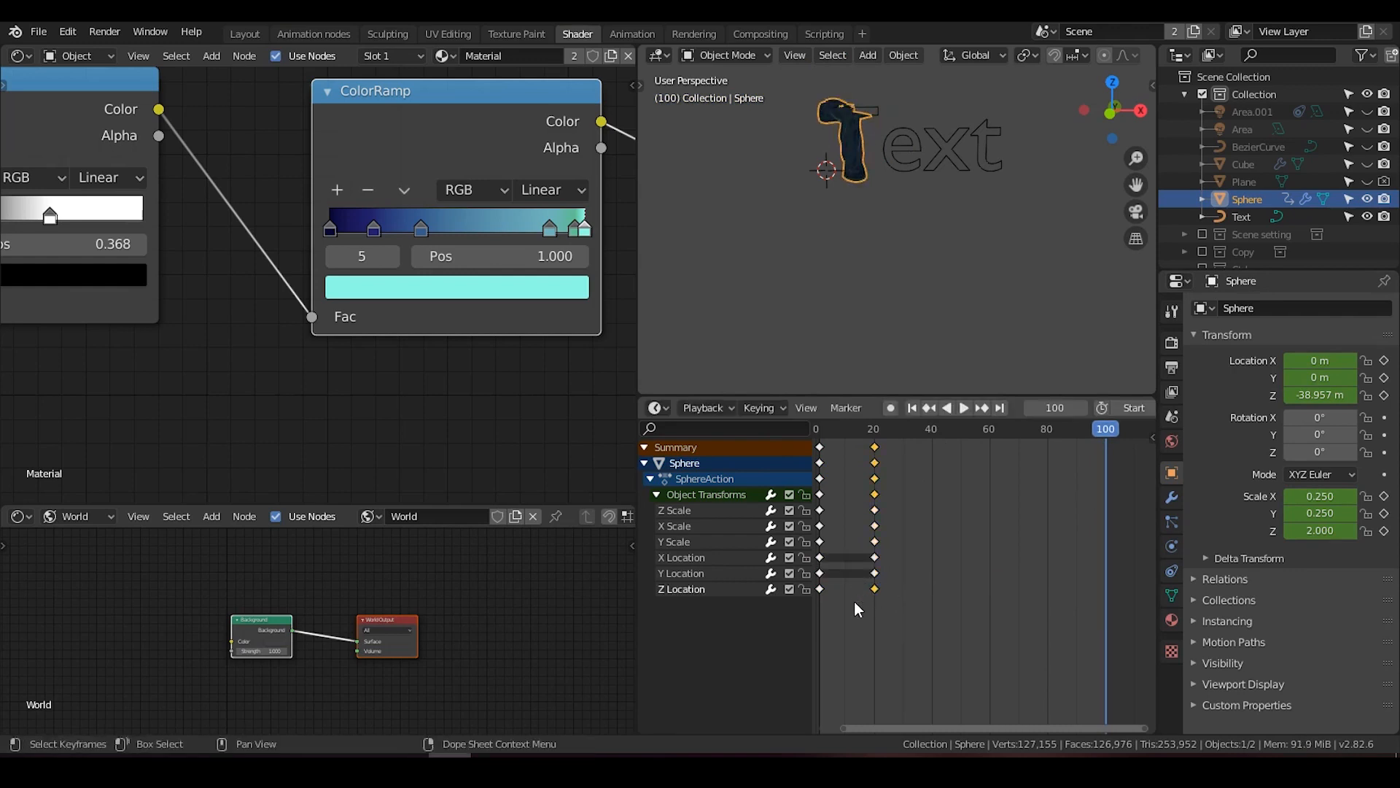
{"action": "key", "text": "g"}
{"action": "left_click", "coordinate": [1033, 608]}
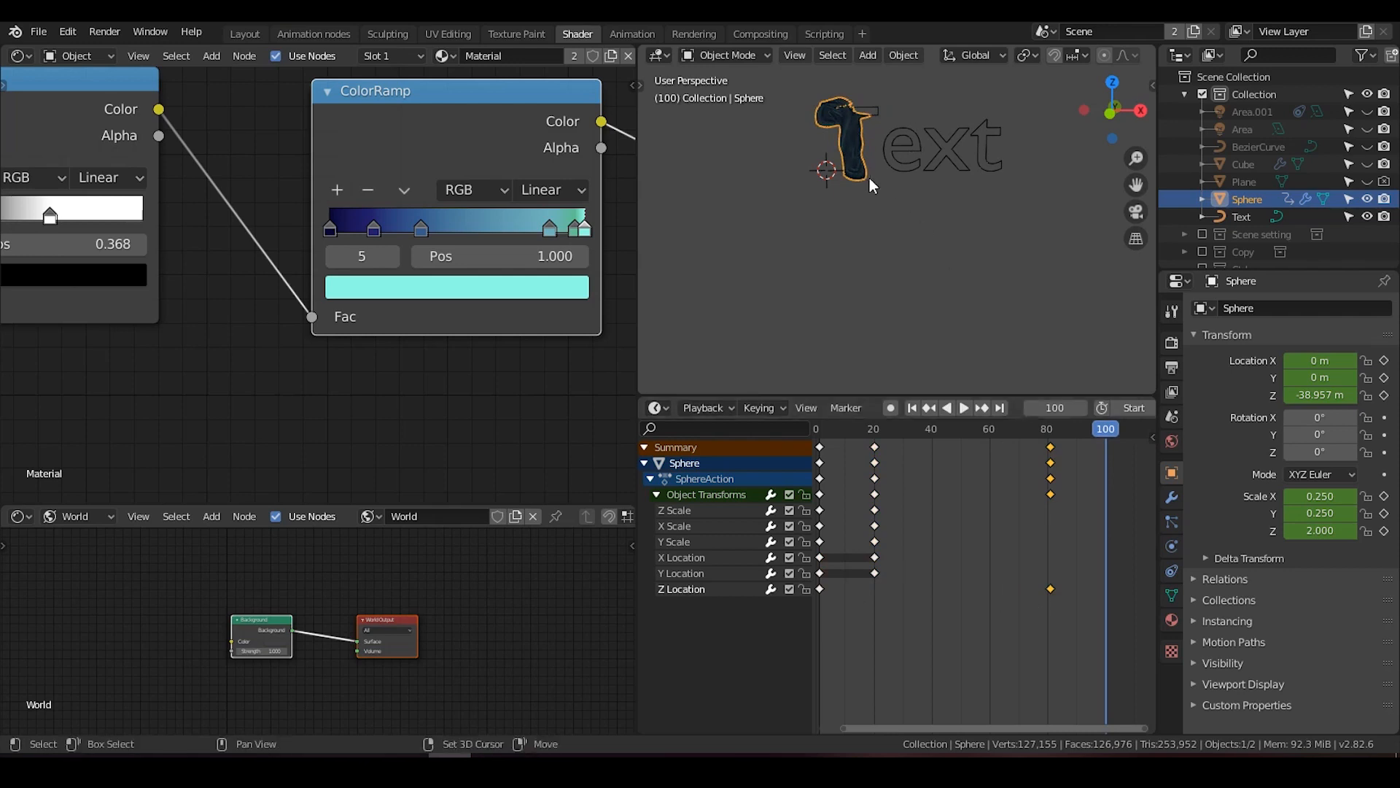
At frame 20, set the sphere's X and Y scale to 0.1 and keyframe the scale.
{"action": "scroll", "coordinate": [879, 258], "scroll_direction": "up", "scroll_amount": 8}
{"action": "scroll", "coordinate": [939, 169], "scroll_direction": "down", "scroll_amount": 5}
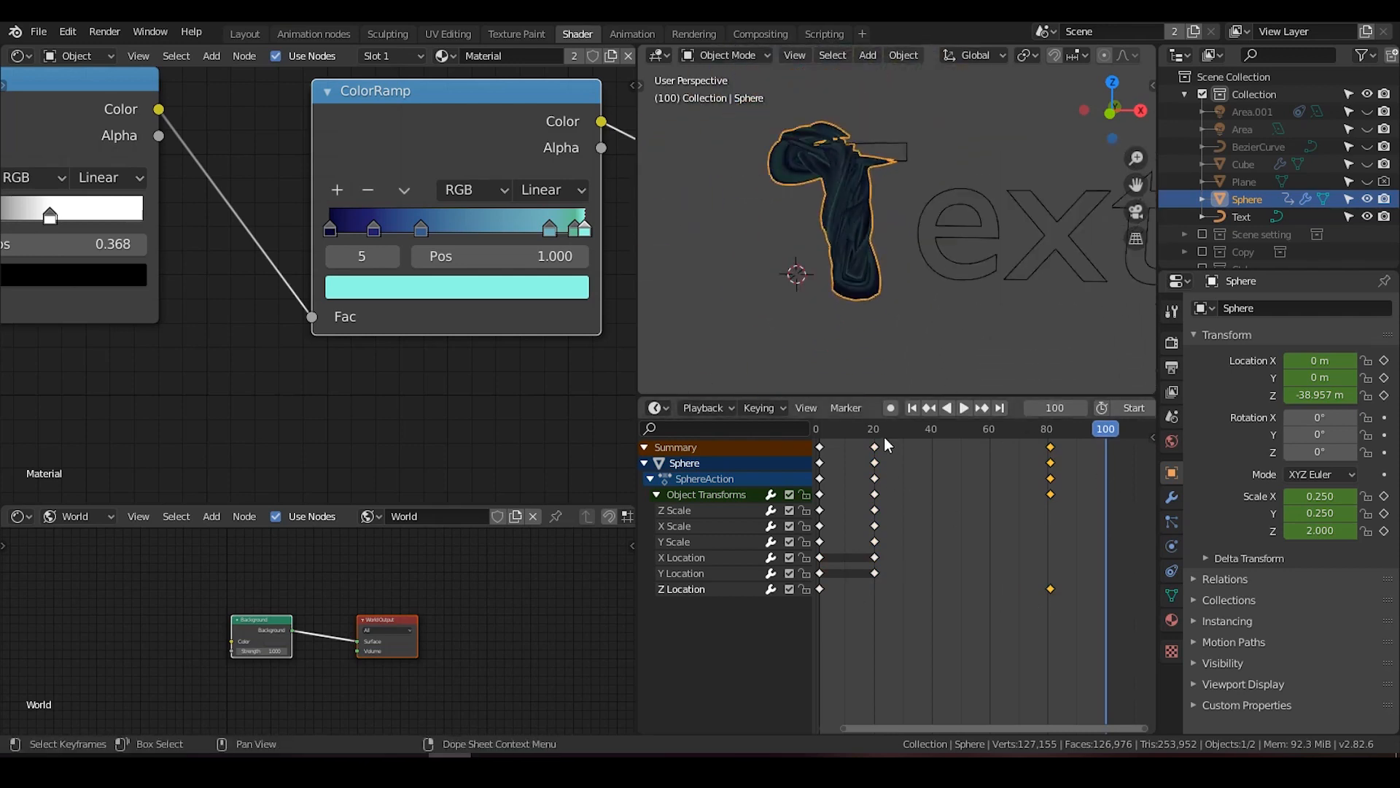
{"action": "left_click", "coordinate": [912, 408]}
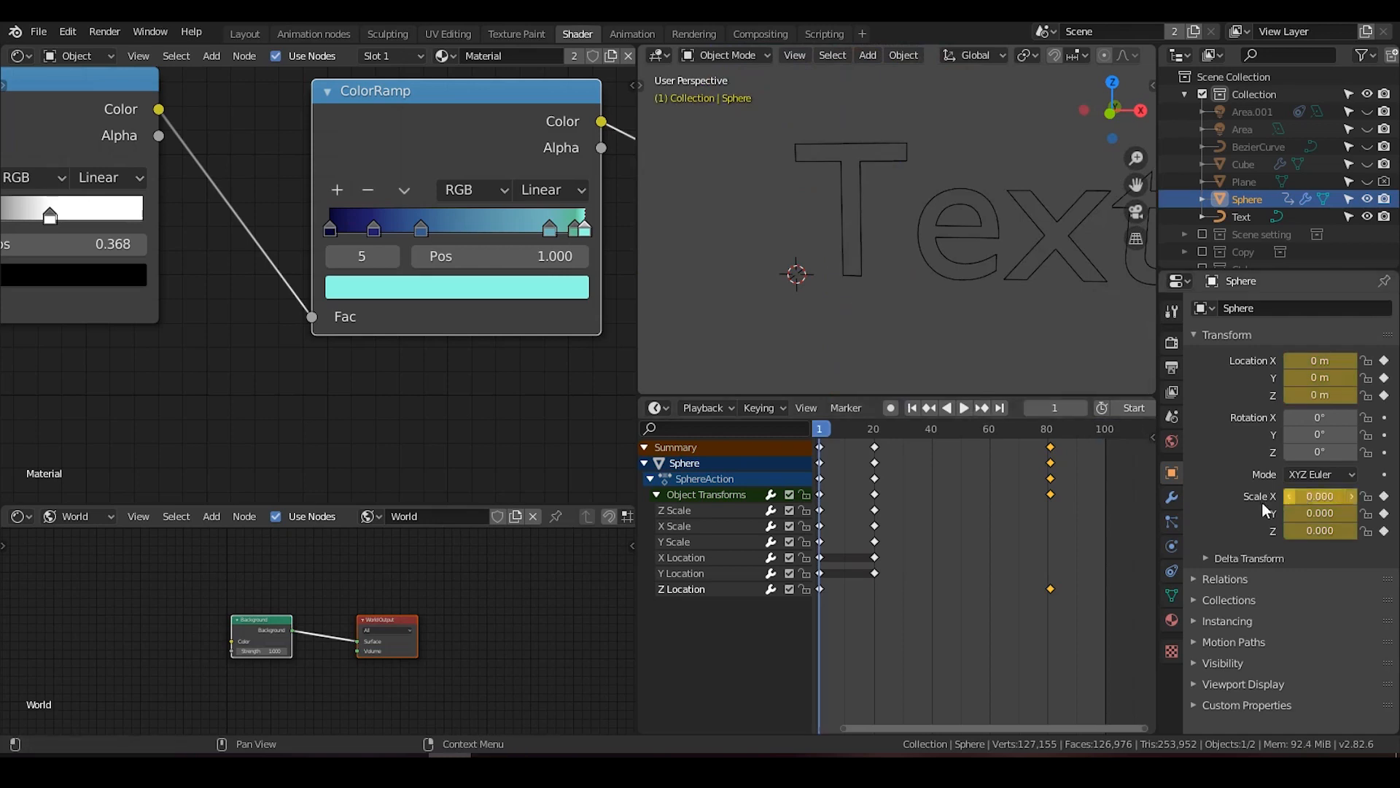
{"action": "left_click", "coordinate": [983, 404]}
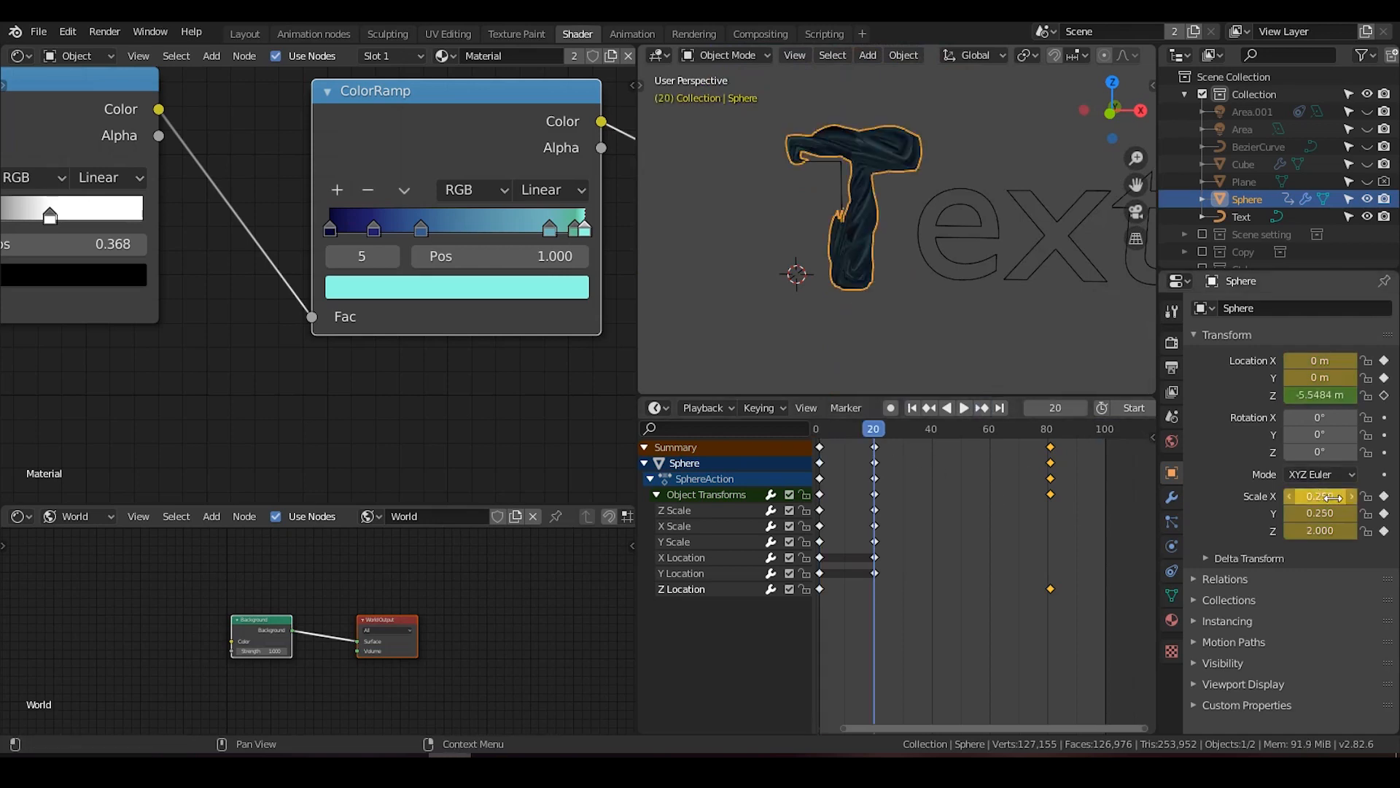
{"action": "left_click_drag", "start_coordinate": [1333, 497], "coordinate": [1334, 512]}
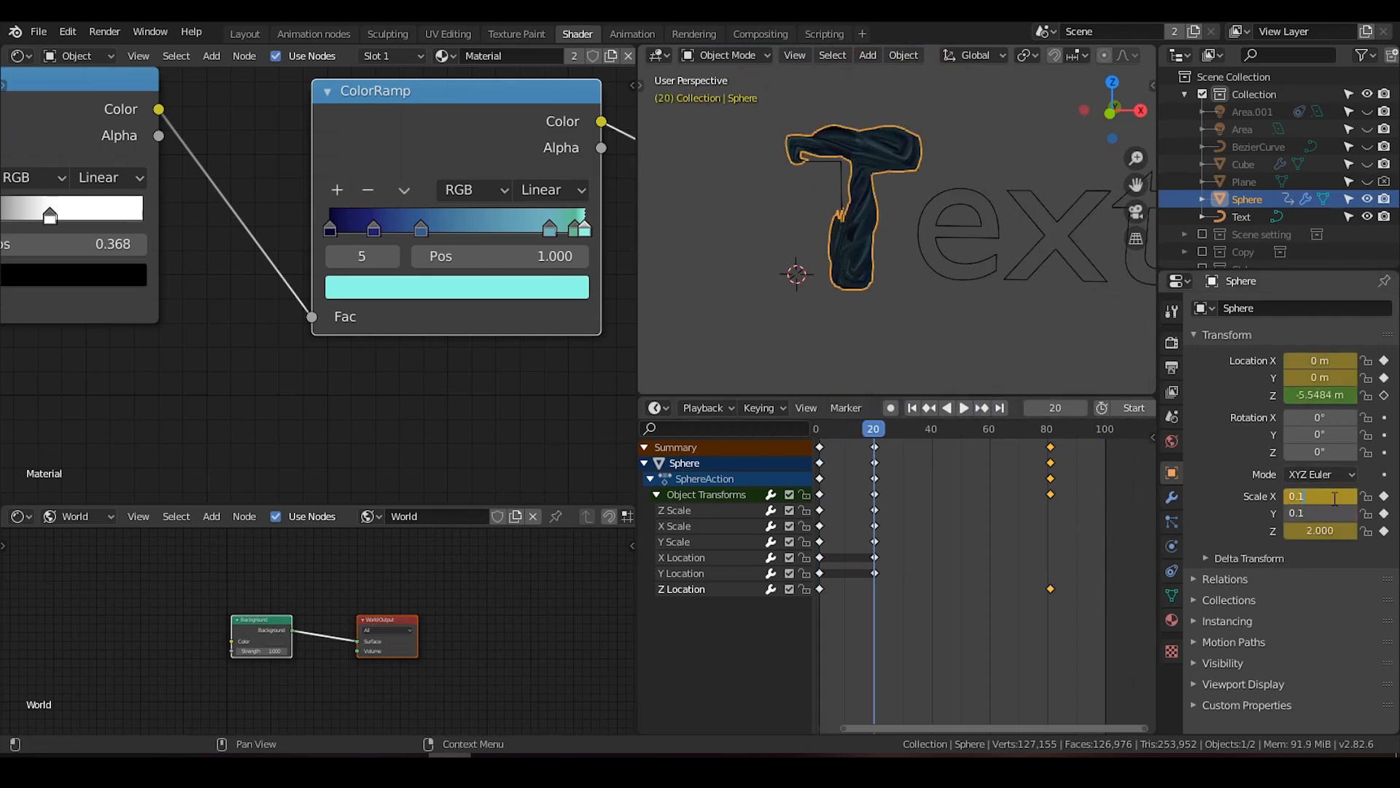
{"action": "key", "text": "Return"}
{"action": "key", "text": "i"}
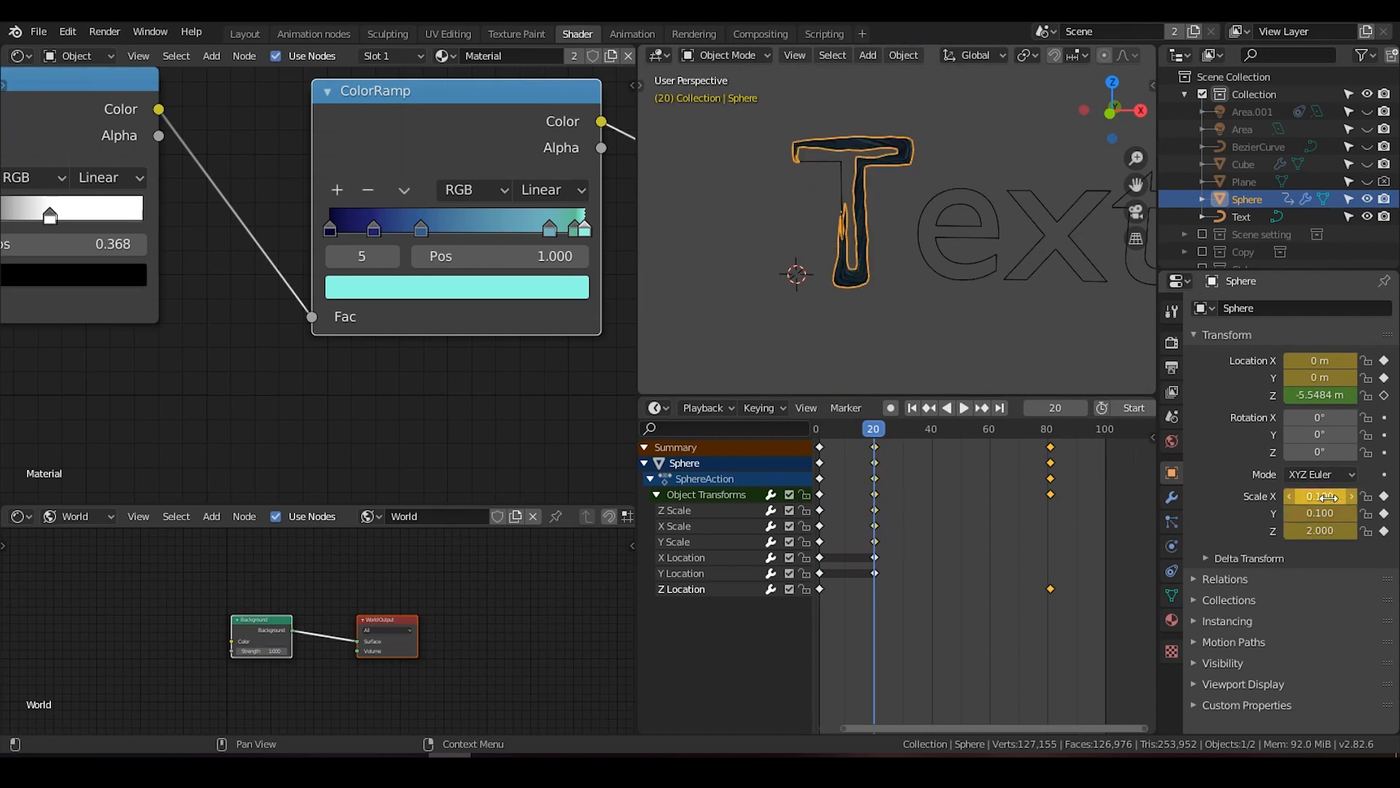
Play the animation to check the thinner sphere along the letter T, stopping at frame 82.
{"action": "left_click", "coordinate": [962, 407]}
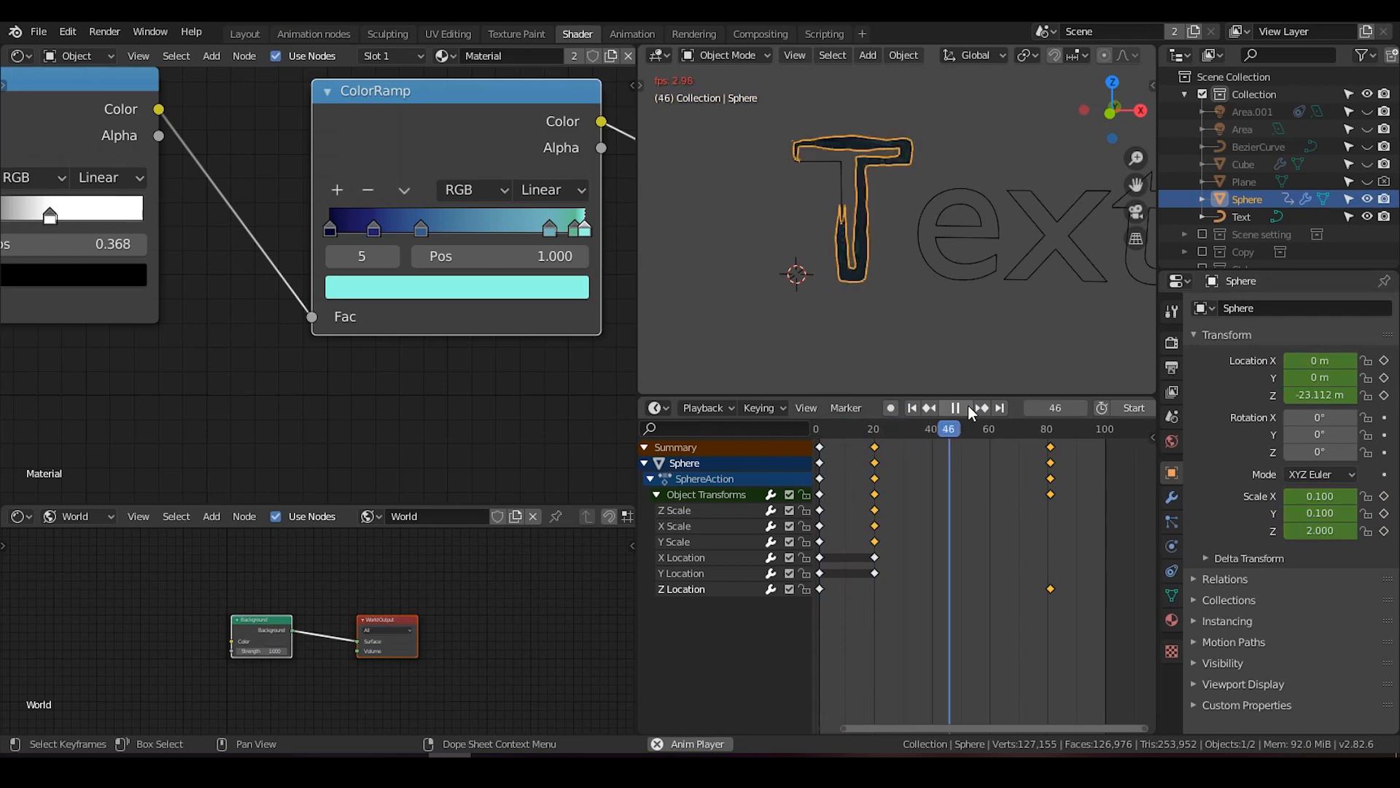
{"action": "left_click", "coordinate": [967, 407]}
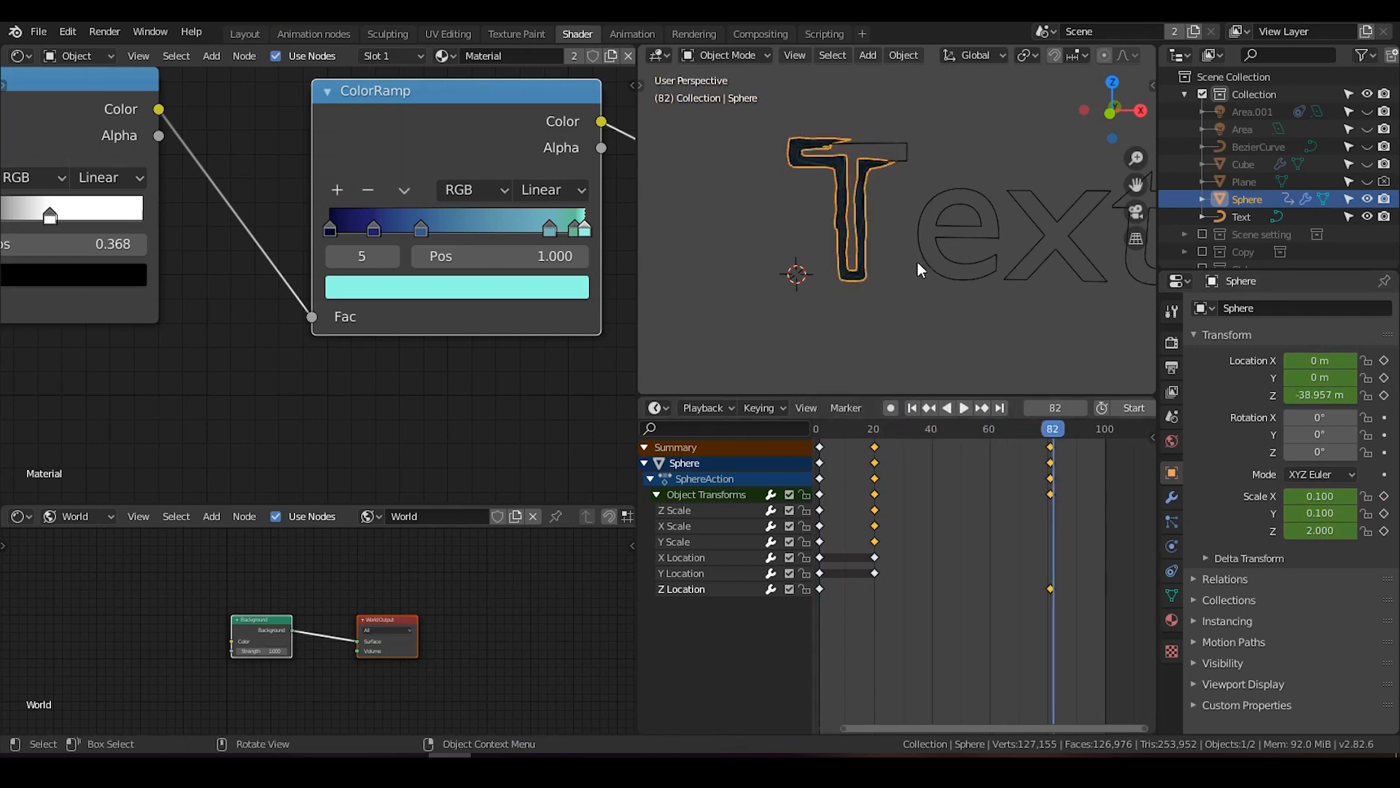
{"action": "scroll", "coordinate": [897, 264], "scroll_direction": "down", "scroll_amount": 3}
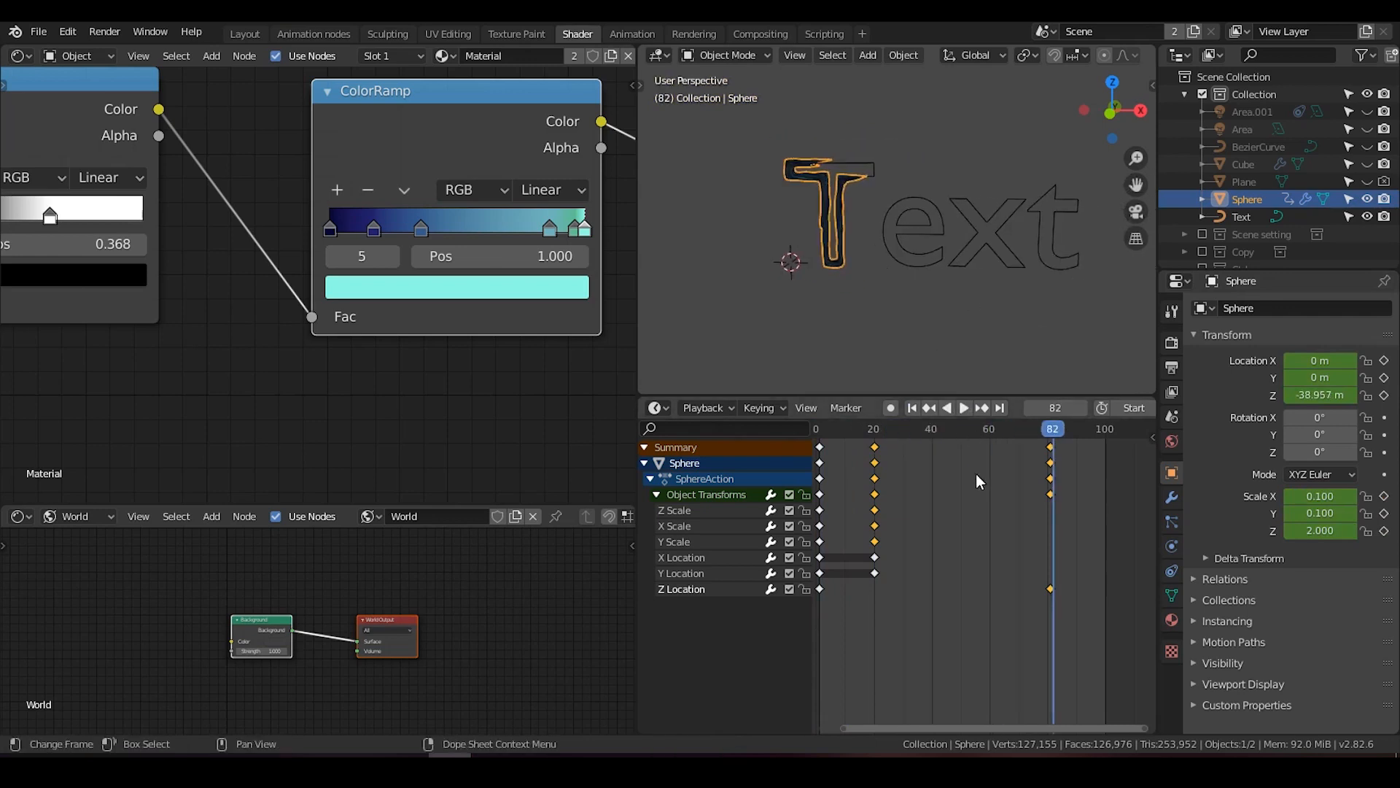
At frame 81, set the sphere's Z location to -5 m and keyframe its location.
{"action": "key", "text": "ctrl+shift+space"}
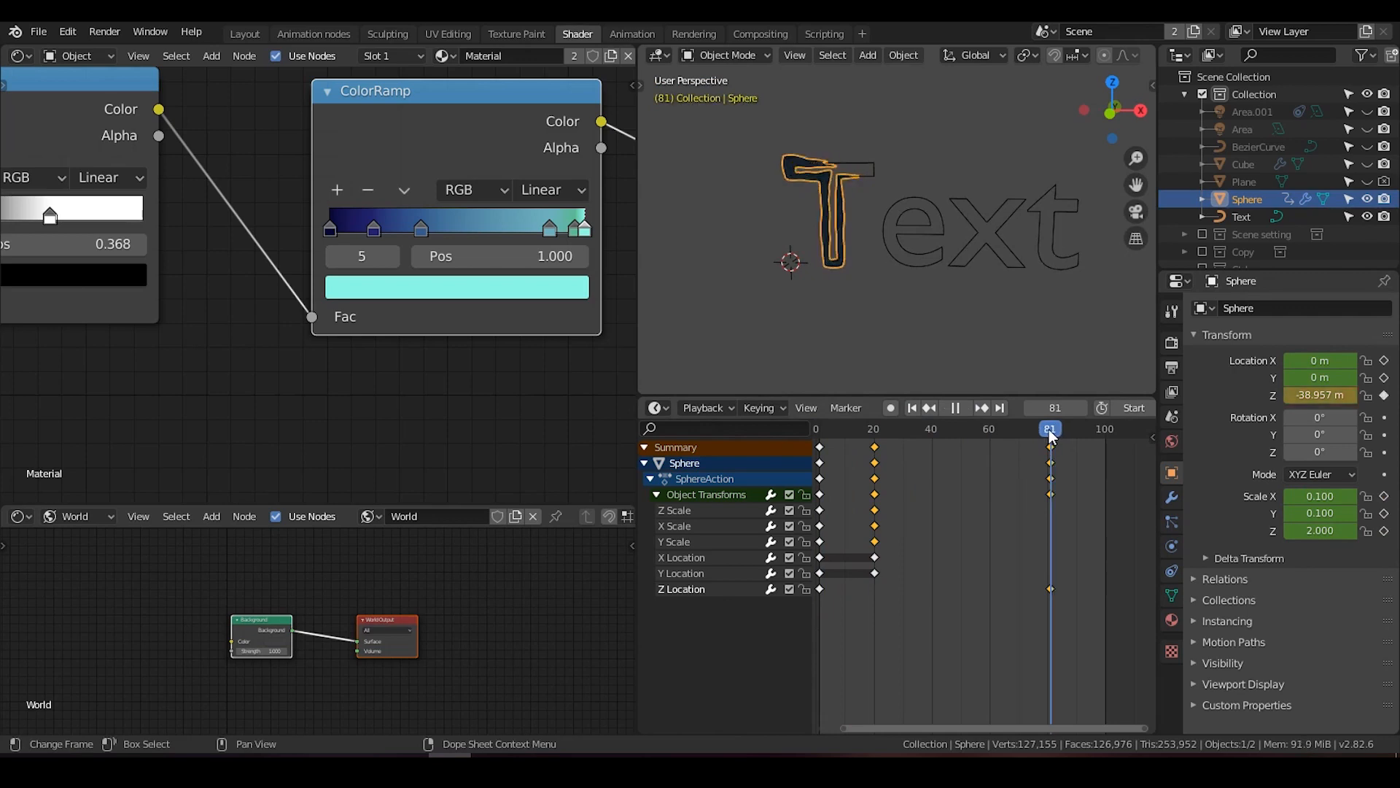
{"action": "left_click", "coordinate": [1303, 397]}
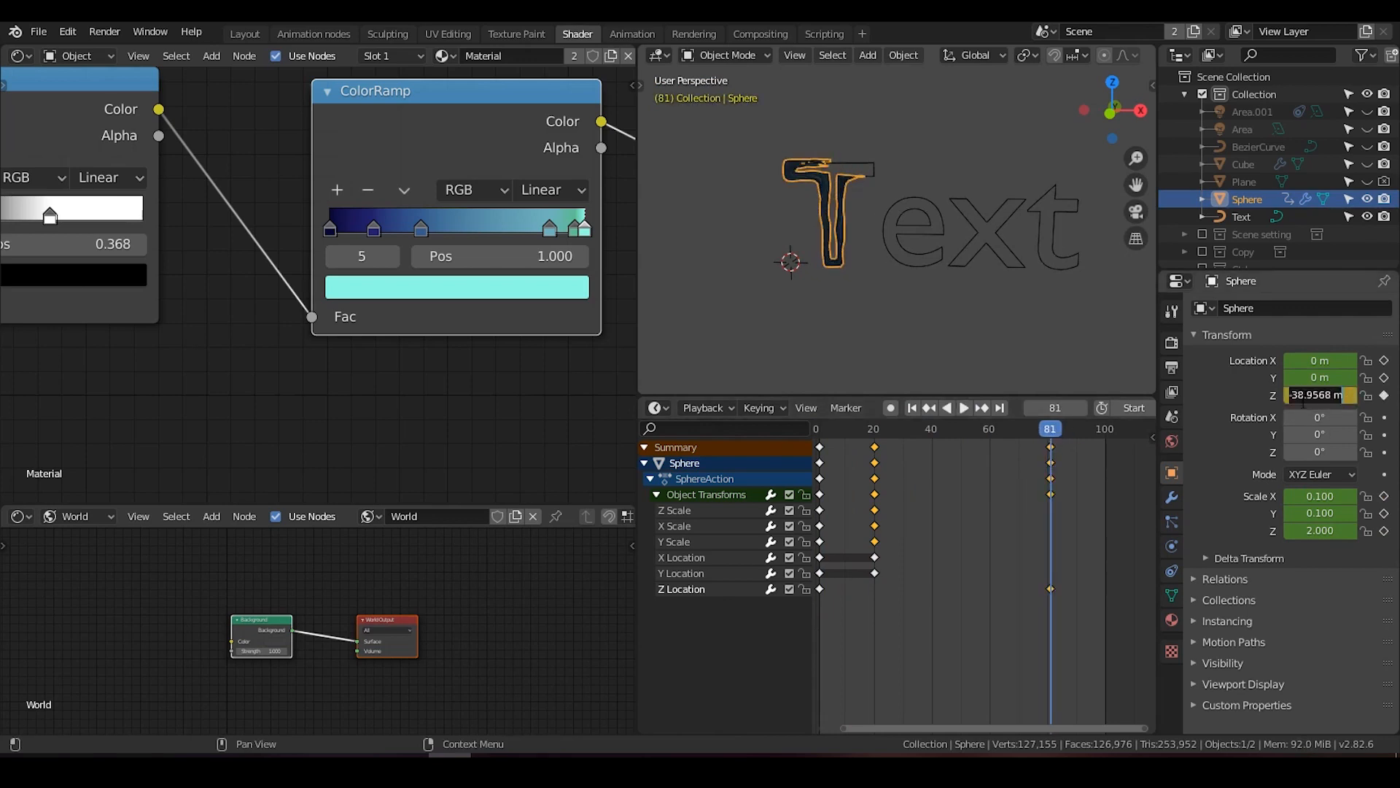
{"action": "key", "text": "BackSpace"}
{"action": "type", "text": "-5"}
{"action": "key", "text": "Return"}
{"action": "key", "text": "i"}
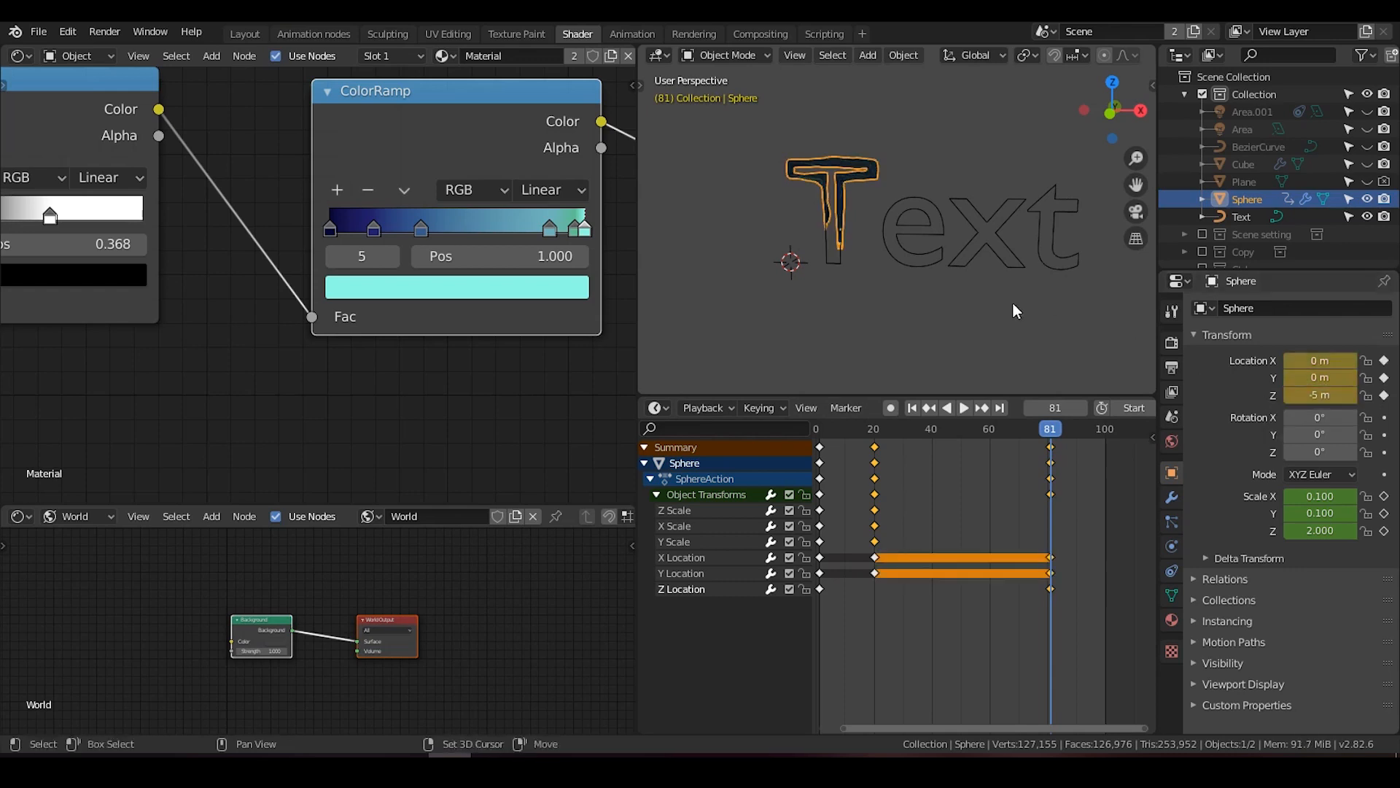
Separate the letters "ext" from the text curve into their own curve object.
{"action": "middle_click_drag", "start_coordinate": [1013, 305], "coordinate": [967, 296], "text": "shift"}
{"action": "scroll", "coordinate": [967, 296], "scroll_direction": "up", "scroll_amount": 2}
{"action": "left_click", "coordinate": [860, 230]}
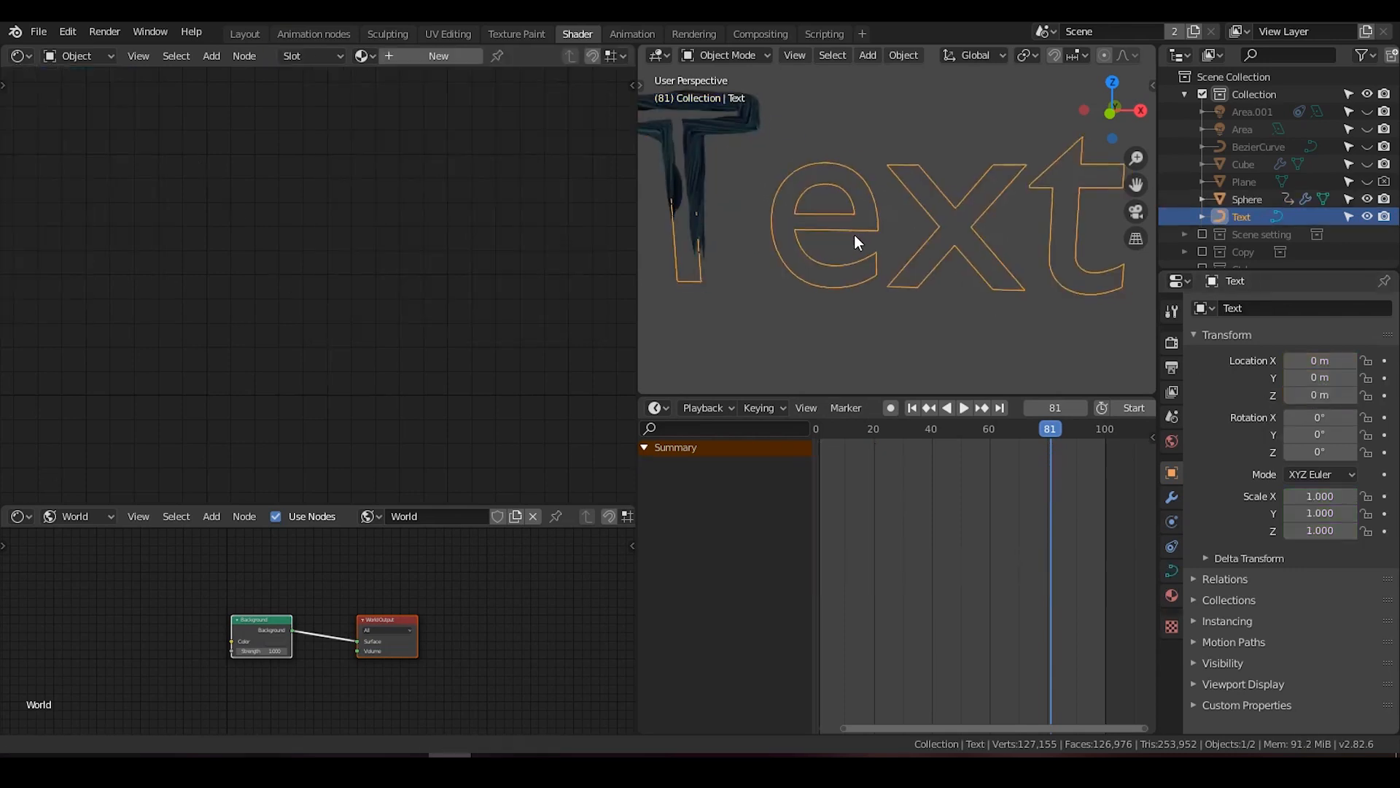
{"action": "scroll", "coordinate": [868, 232], "scroll_direction": "down", "scroll_amount": 3}
{"action": "key", "text": "Tab"}
{"action": "left_click_drag", "start_coordinate": [1049, 165], "coordinate": [817, 321]}
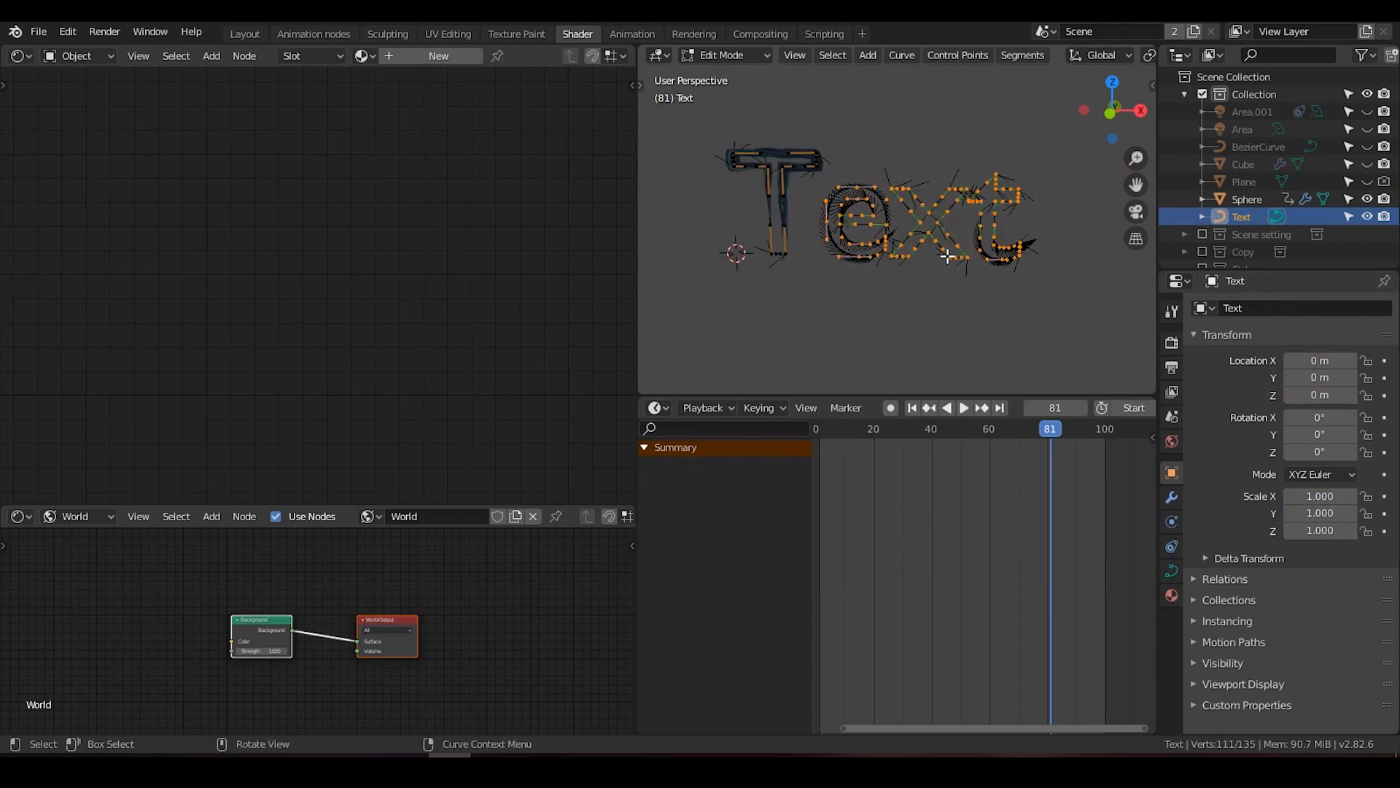
{"action": "key", "text": "p"}
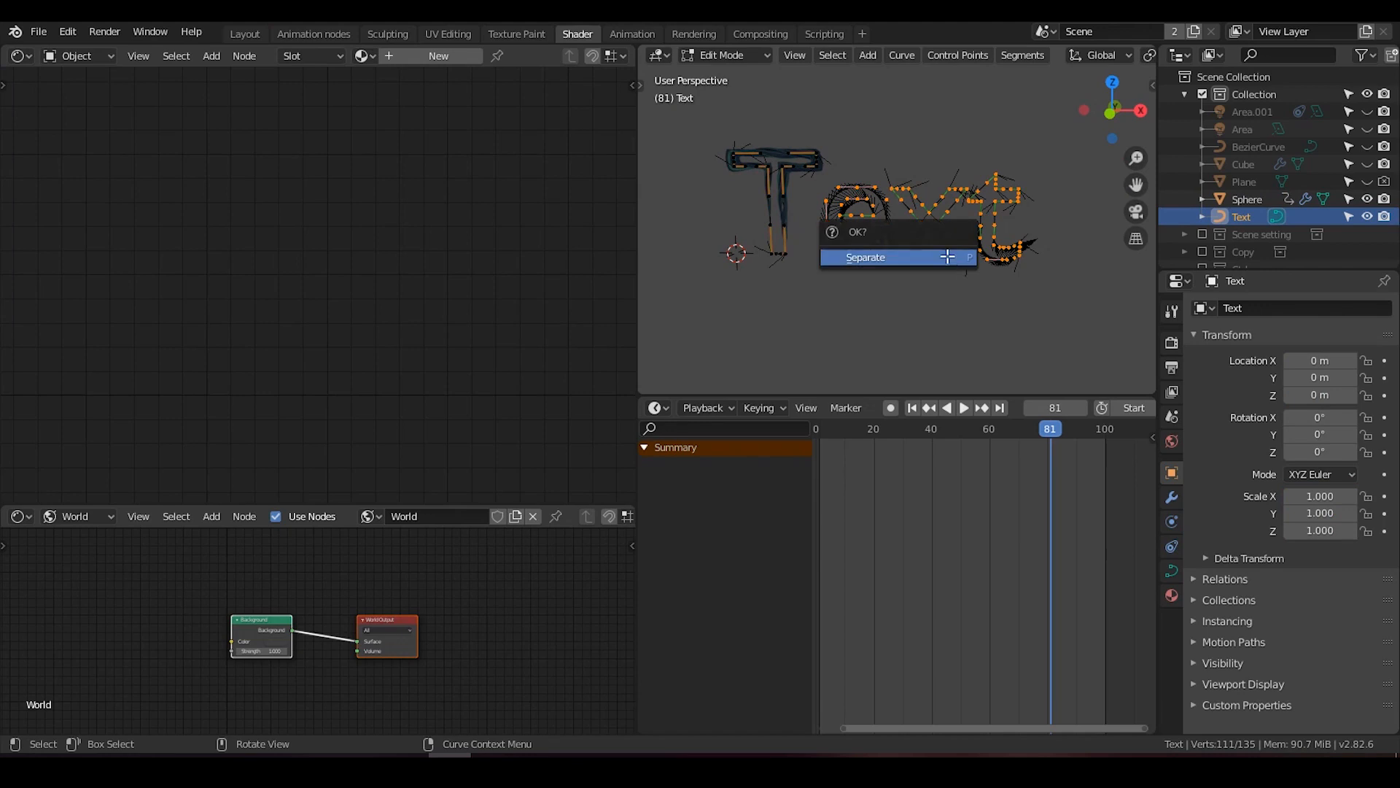
{"action": "left_click", "coordinate": [948, 256]}
{"action": "key", "text": "Tab"}
Duplicate the sphere in place and set the duplicate's Curve modifier object to Text.001.
{"action": "left_click", "coordinate": [1253, 202]}
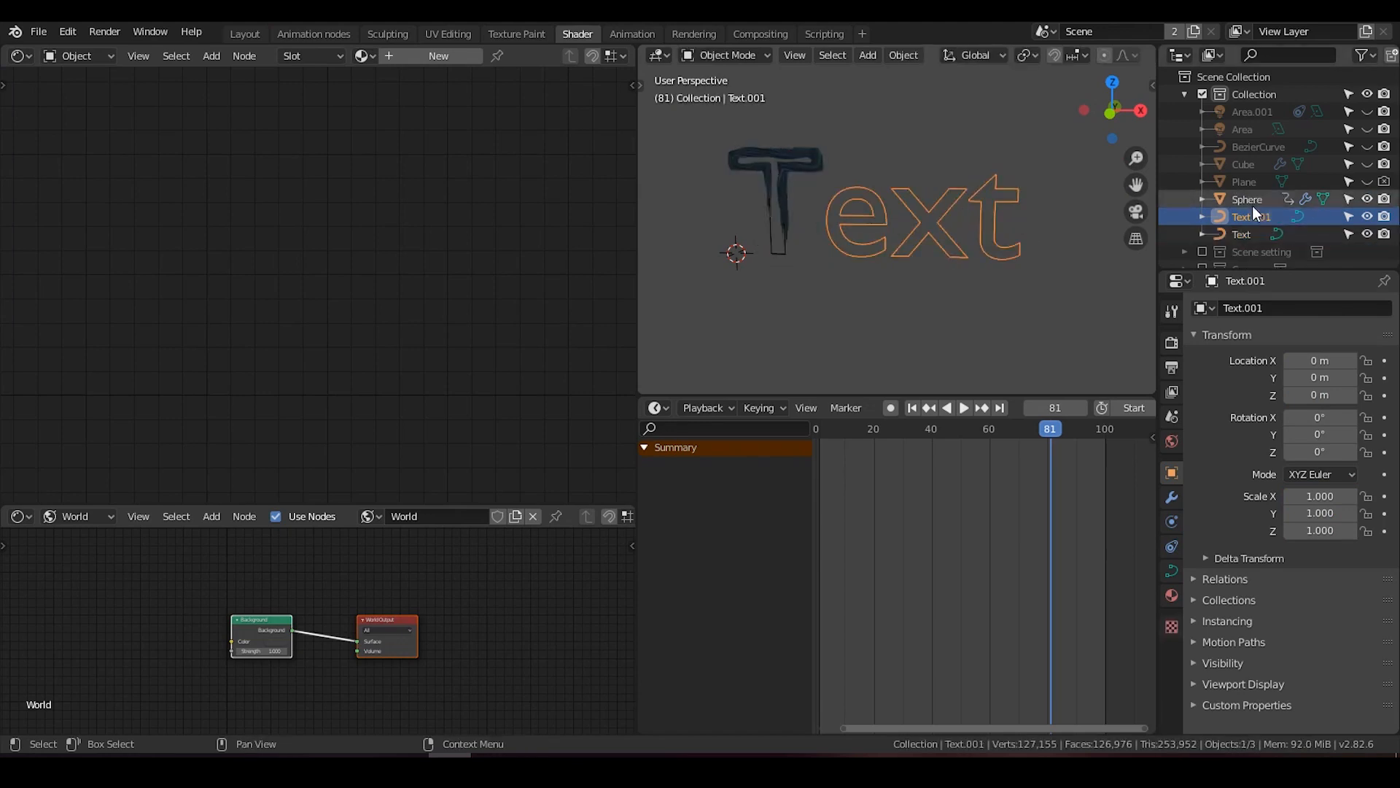
{"action": "key", "text": "shift+d"}
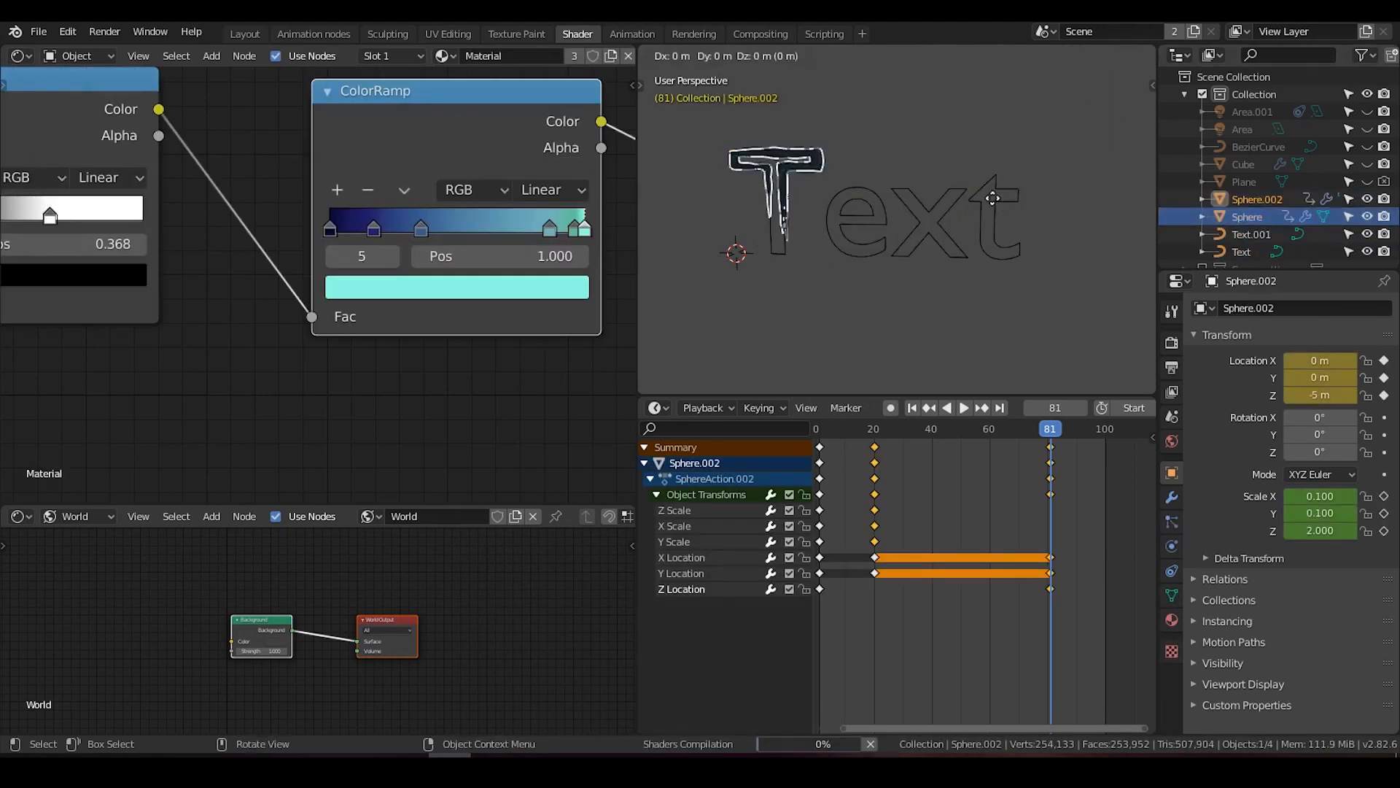
{"action": "key", "text": "Escape"}
{"action": "left_click", "coordinate": [1248, 205]}
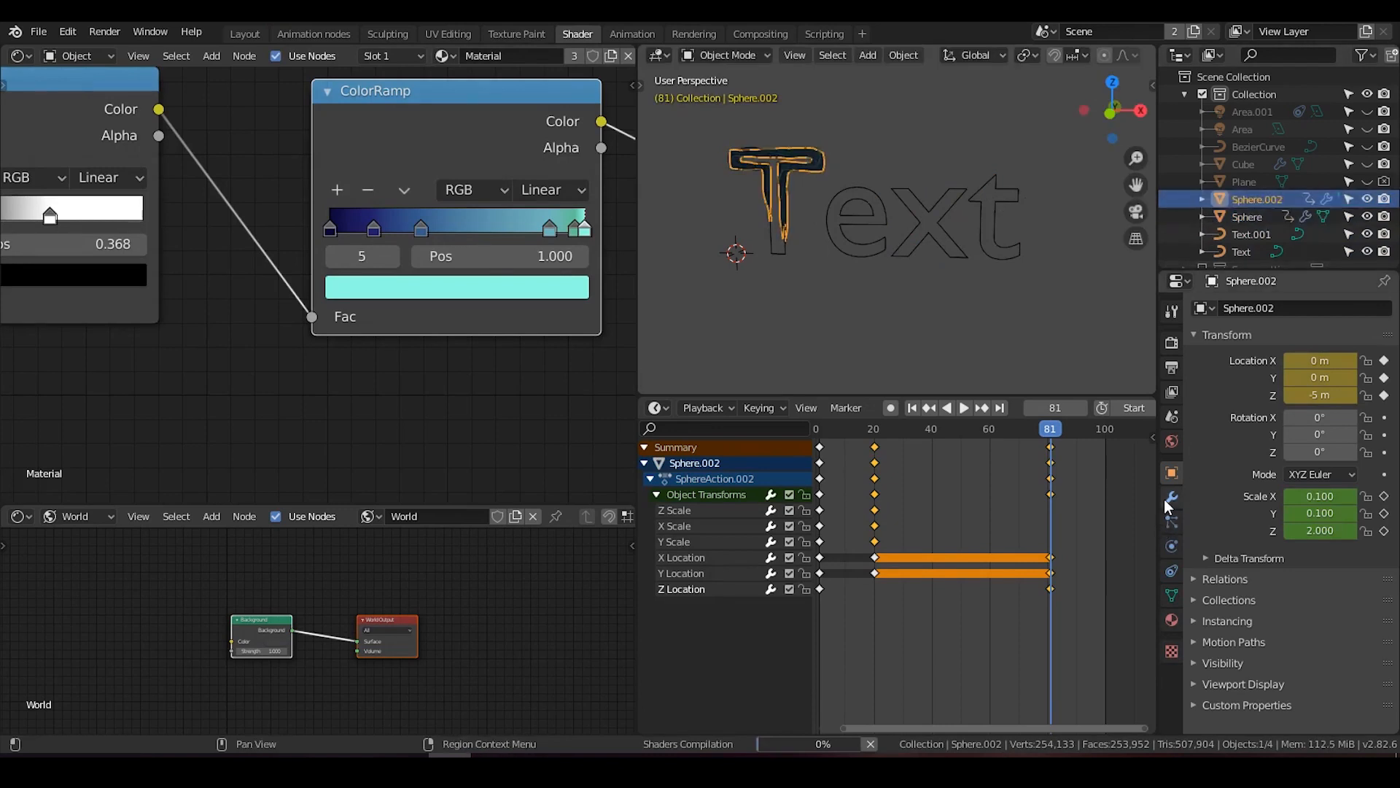
{"action": "left_click", "coordinate": [1171, 498]}
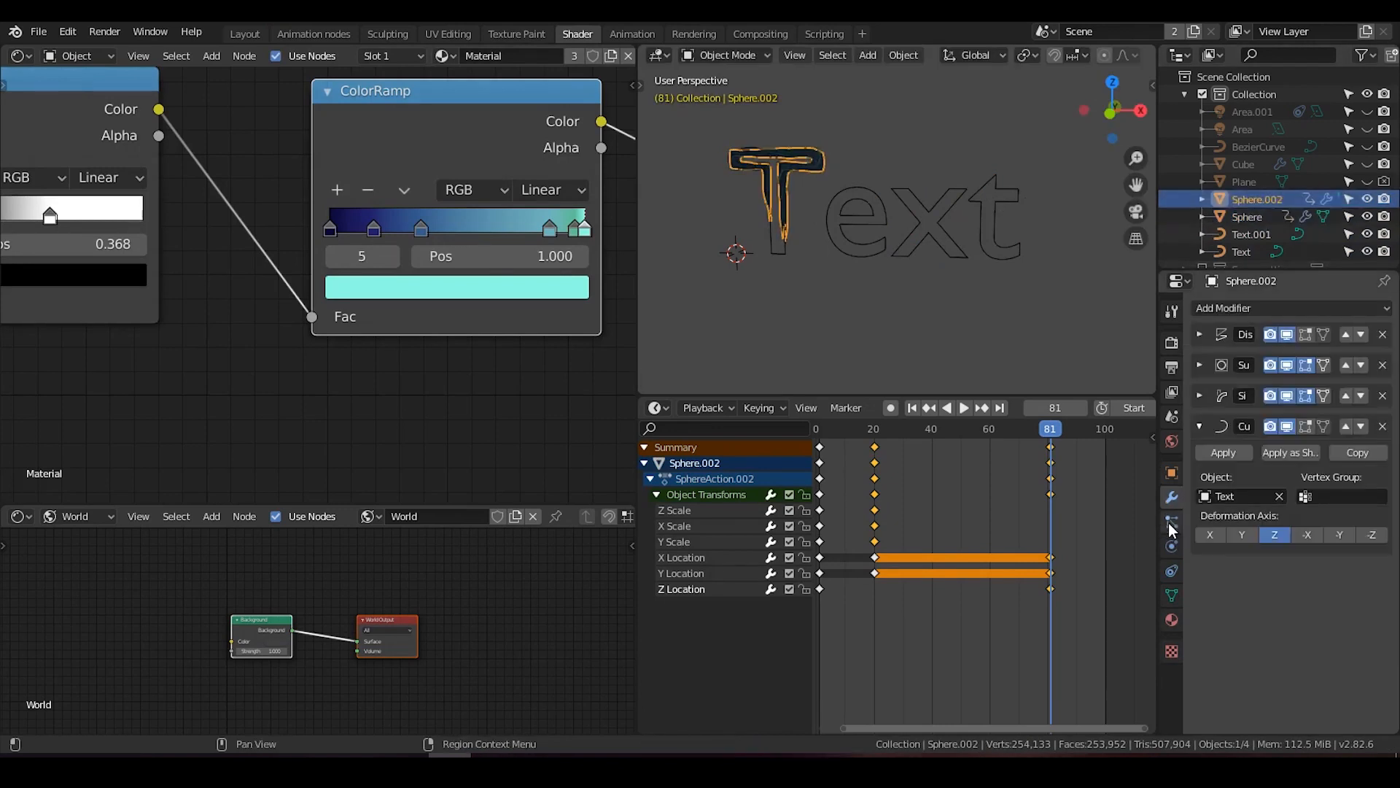
{"action": "left_click", "coordinate": [1249, 498]}
{"action": "left_click", "coordinate": [1257, 573]}
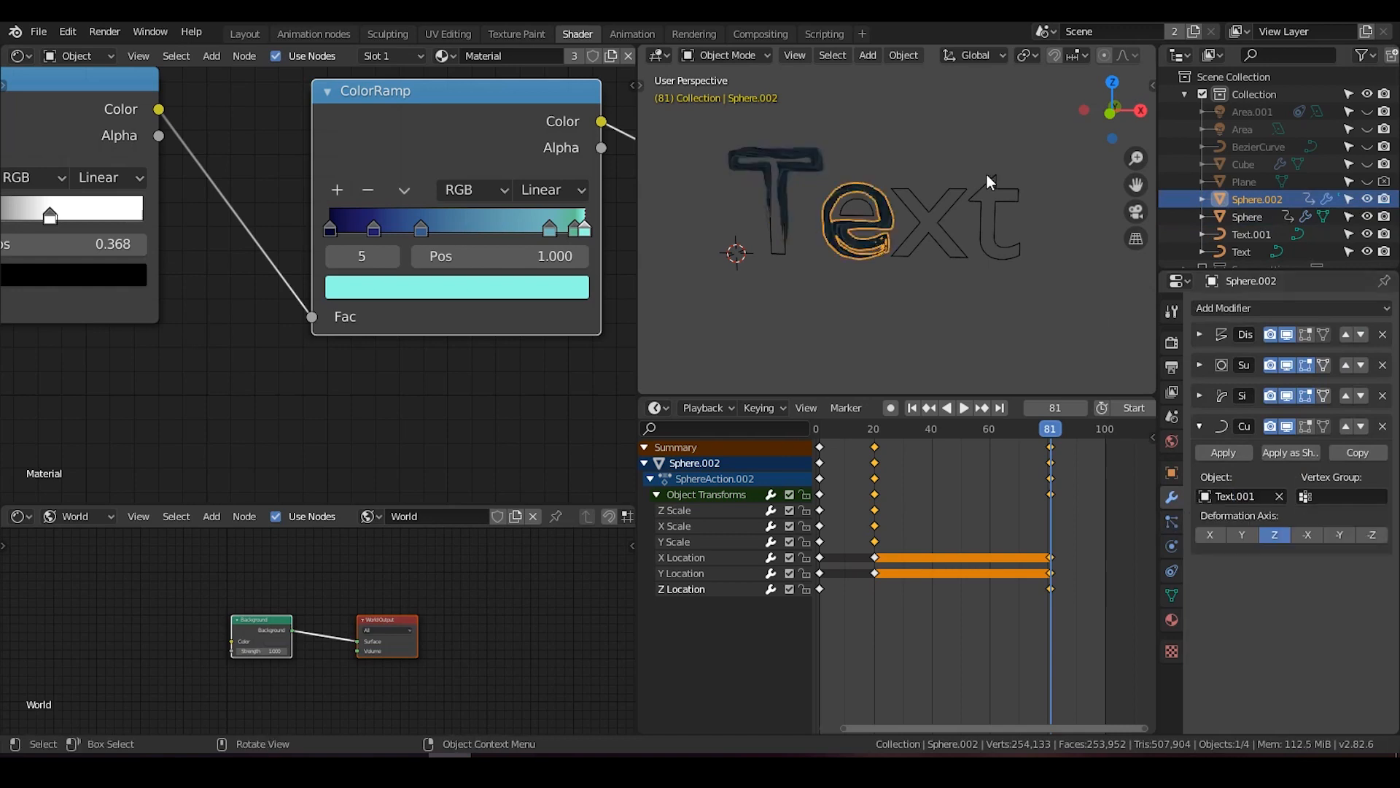
{"action": "scroll", "coordinate": [949, 272], "scroll_direction": "up", "scroll_amount": 4}
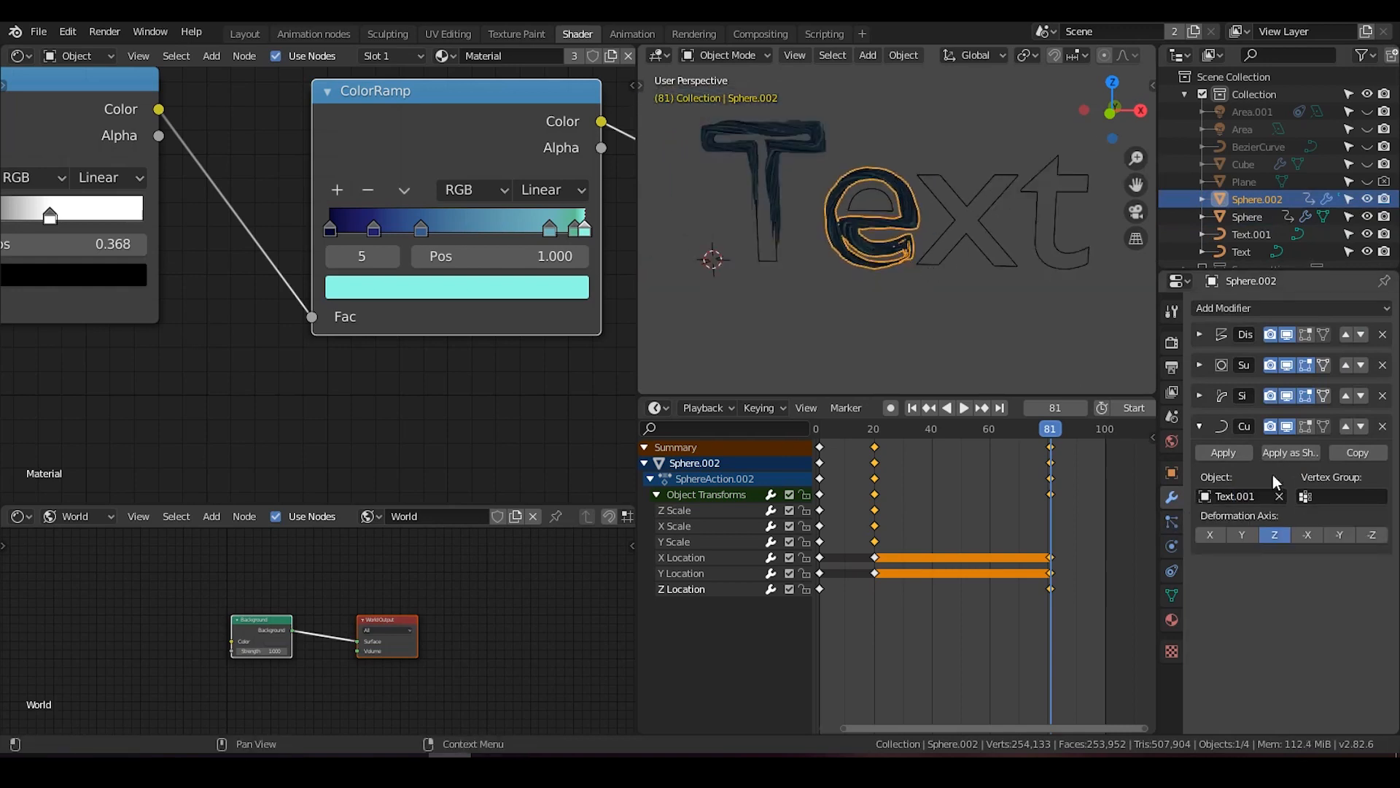
Play the animation of the finished "Blender" lettering from the first frame, stopping at frame 99.
{"action": "key", "text": "space"}
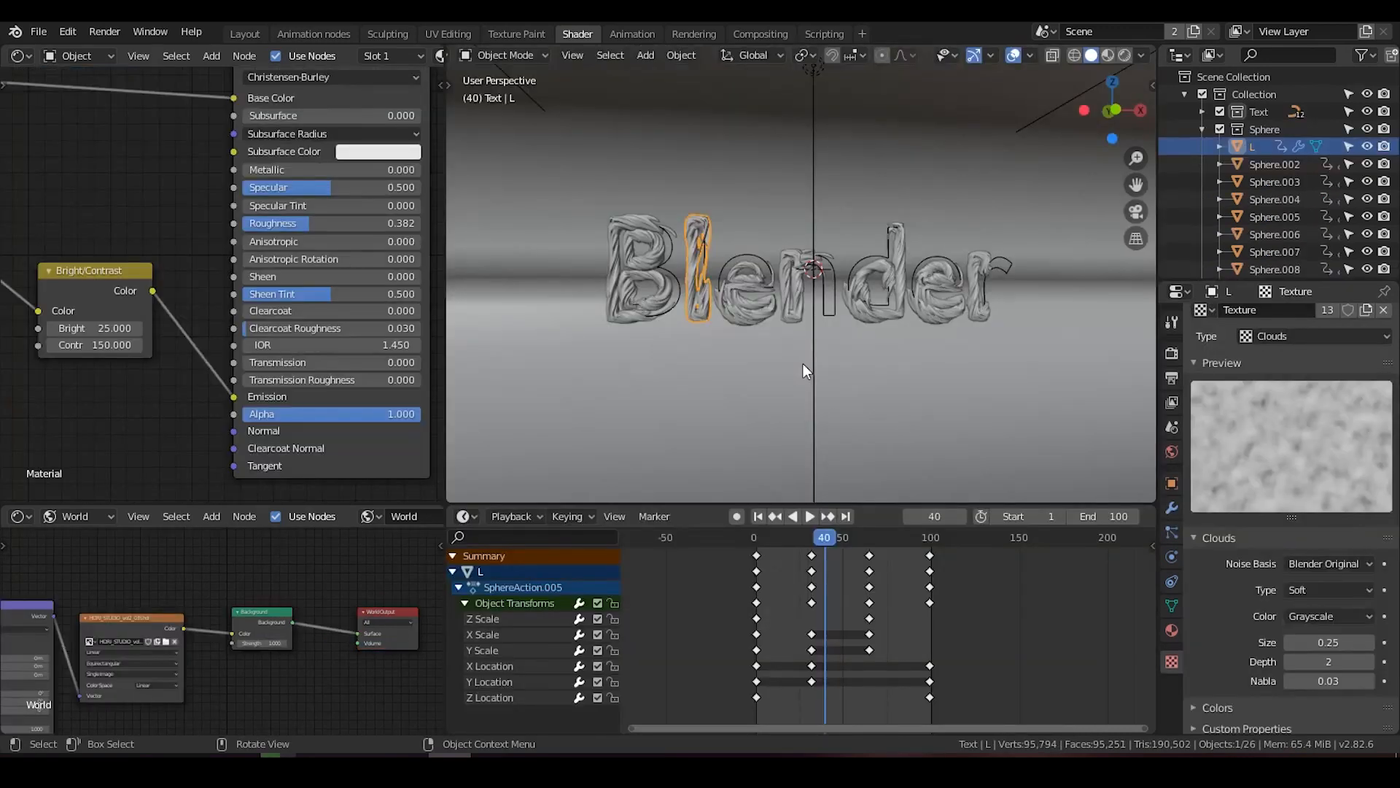
{"action": "left_click", "coordinate": [761, 518]}
{"action": "left_click", "coordinate": [808, 516]}
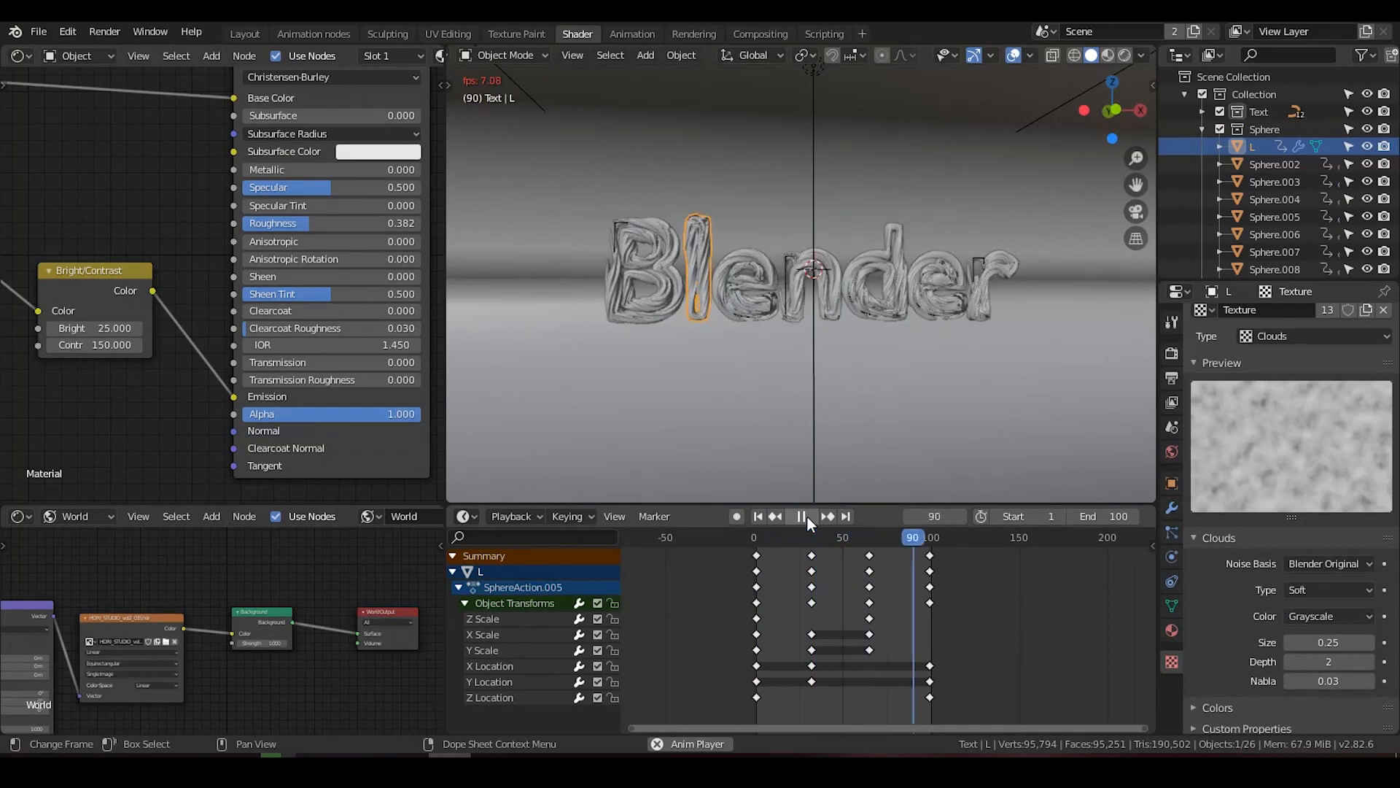
{"action": "left_click", "coordinate": [807, 516]}
{"action": "scroll", "coordinate": [837, 325], "scroll_direction": "up", "scroll_amount": 5}
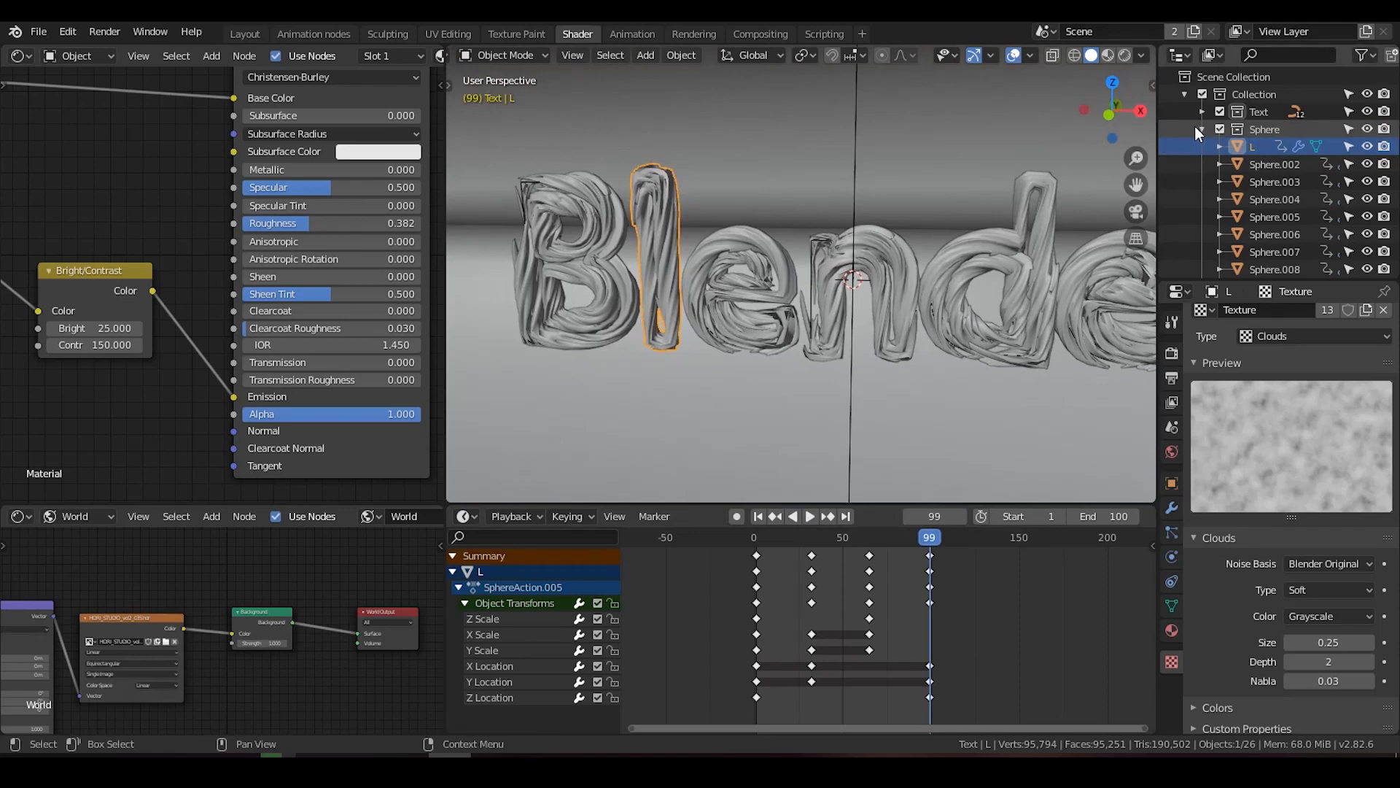
Hide the Sphere collection to expose the letter curves, and select the "B out" curve in the Text collection.
{"action": "left_click", "coordinate": [1200, 129]}
{"action": "middle_click_drag", "start_coordinate": [624, 219], "coordinate": [656, 224]}
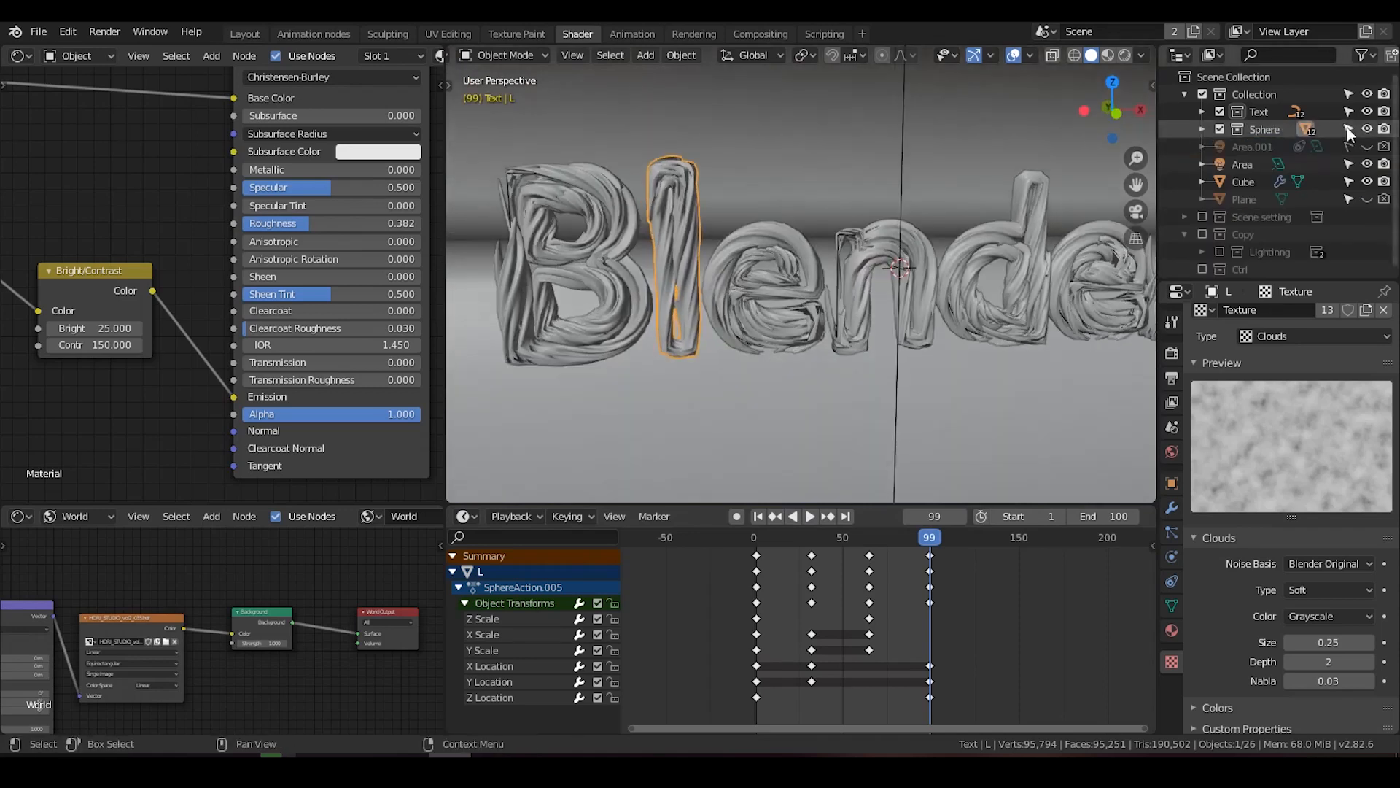
{"action": "left_click", "coordinate": [1366, 128]}
{"action": "left_click", "coordinate": [1202, 111]}
{"action": "left_click", "coordinate": [1255, 128]}
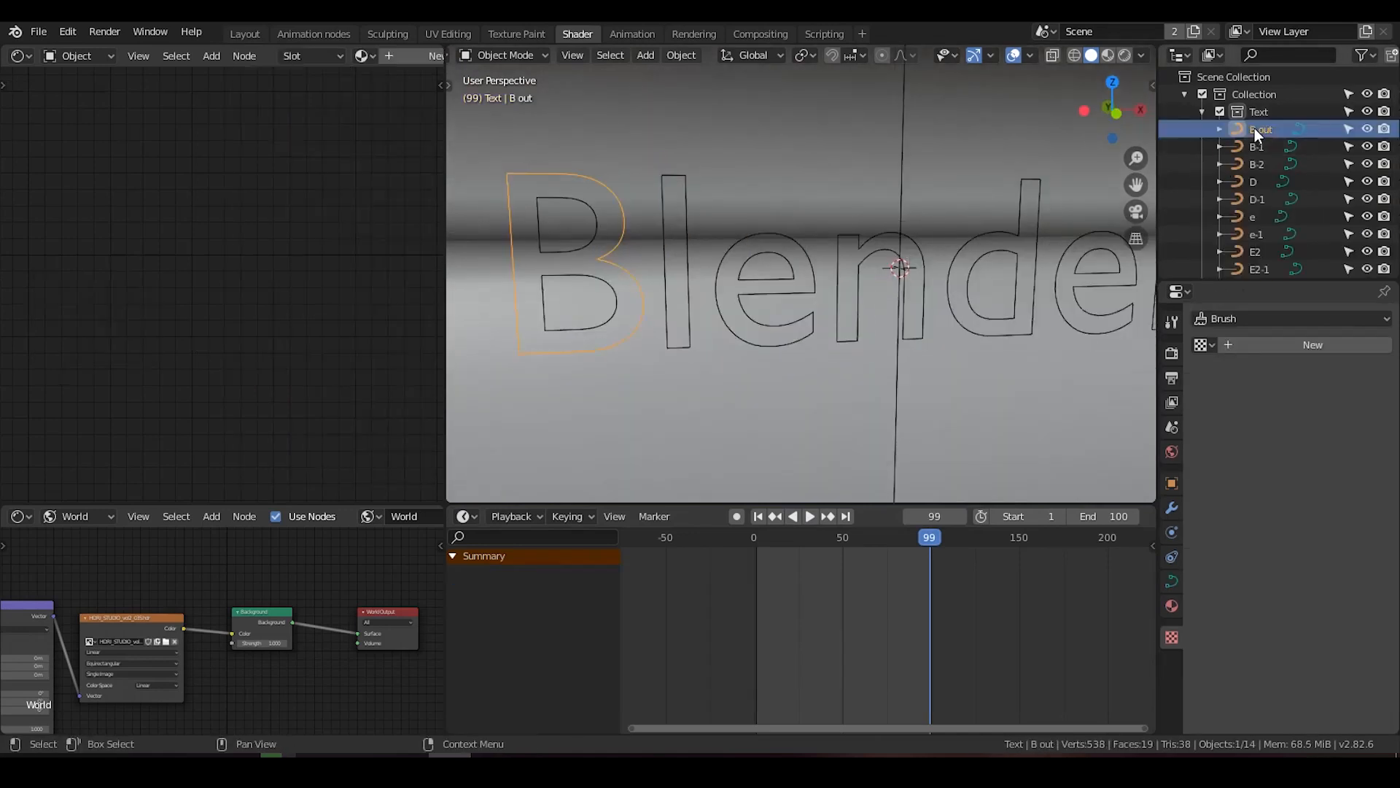
Join the B's two inner loop curves into the "B out" curve and check the combined curve's points.
{"action": "scroll", "coordinate": [711, 274], "scroll_direction": "up", "scroll_amount": 2}
{"action": "middle_click_drag", "start_coordinate": [589, 216], "coordinate": [631, 229], "text": "shift"}
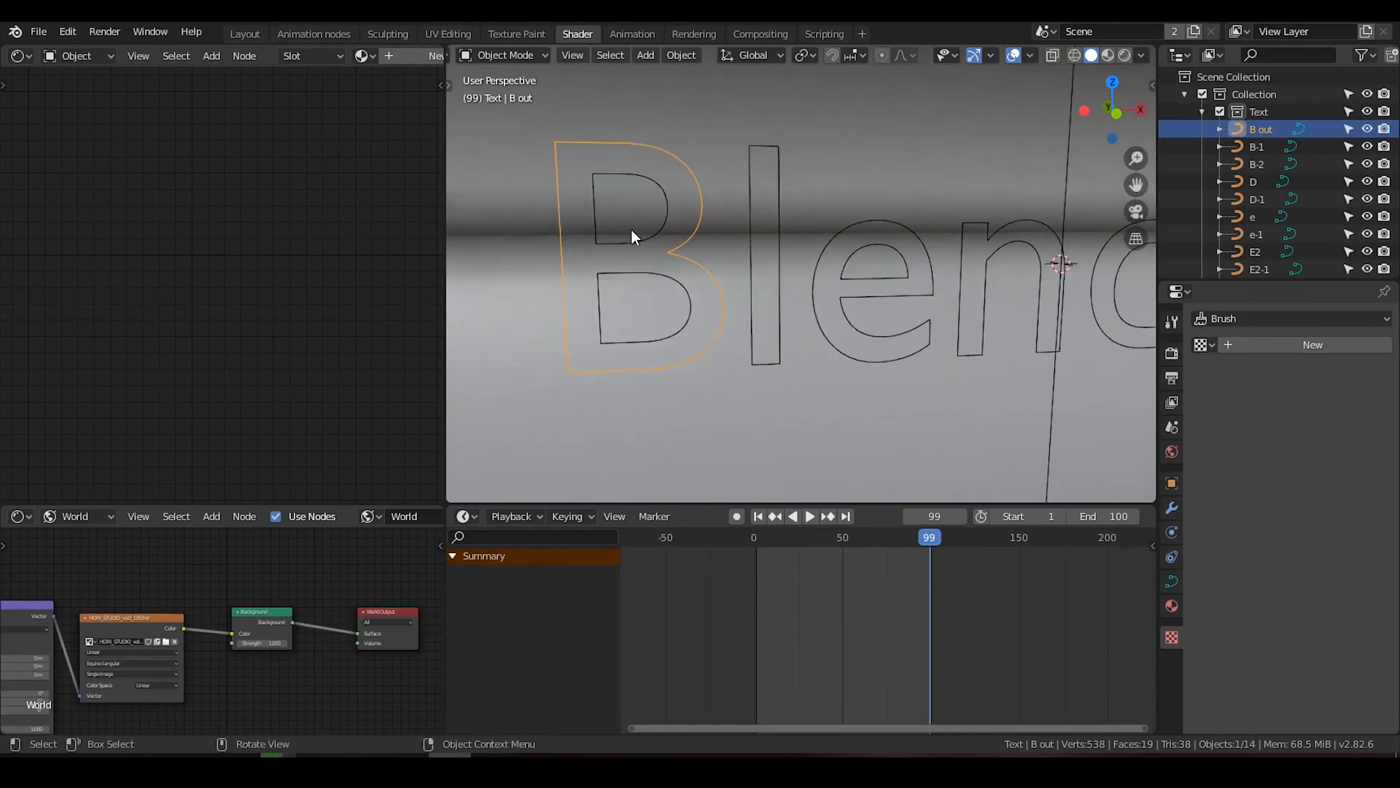
{"action": "left_click", "coordinate": [632, 235]}
{"action": "left_click", "coordinate": [640, 278], "text": "shift"}
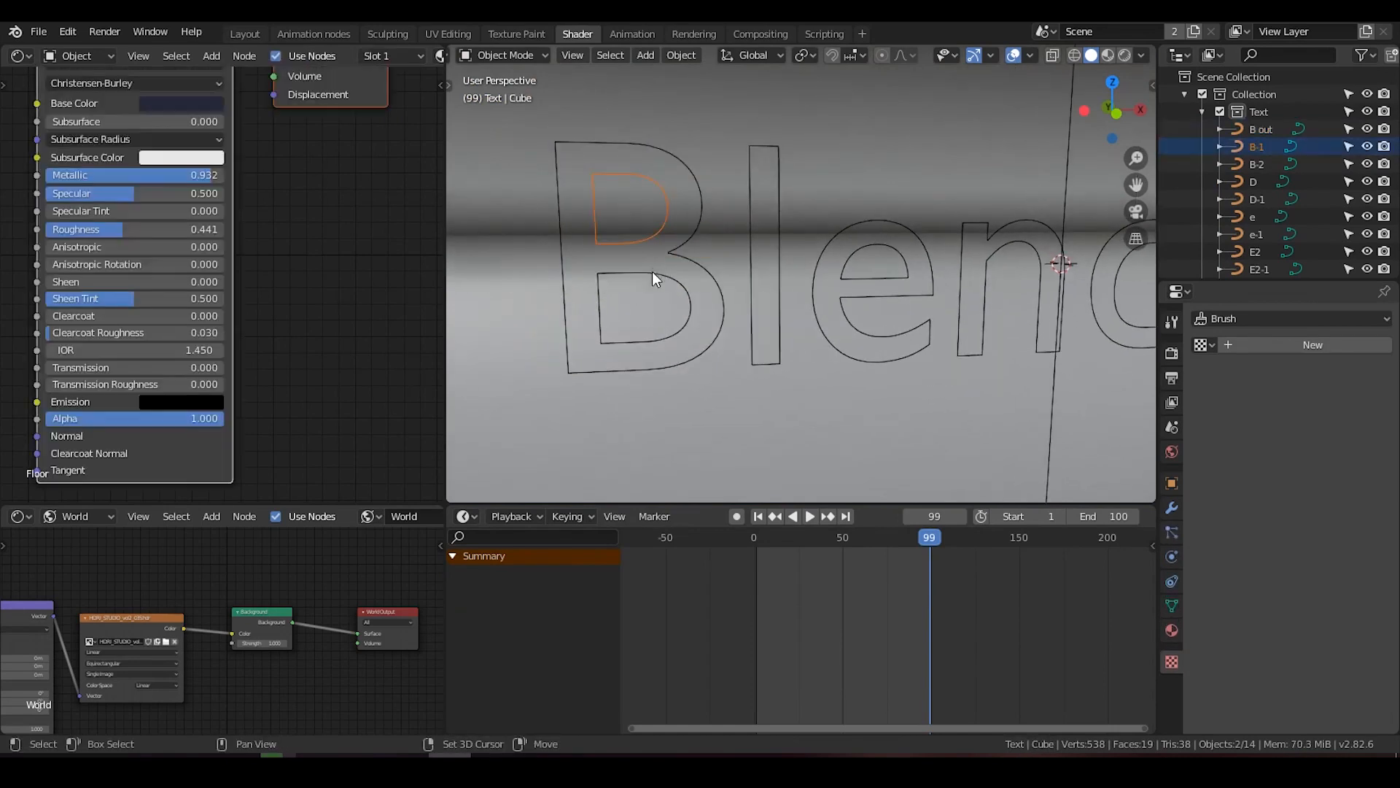
{"action": "left_click", "coordinate": [652, 271], "text": "shift"}
{"action": "left_click", "coordinate": [669, 250], "text": "shift"}
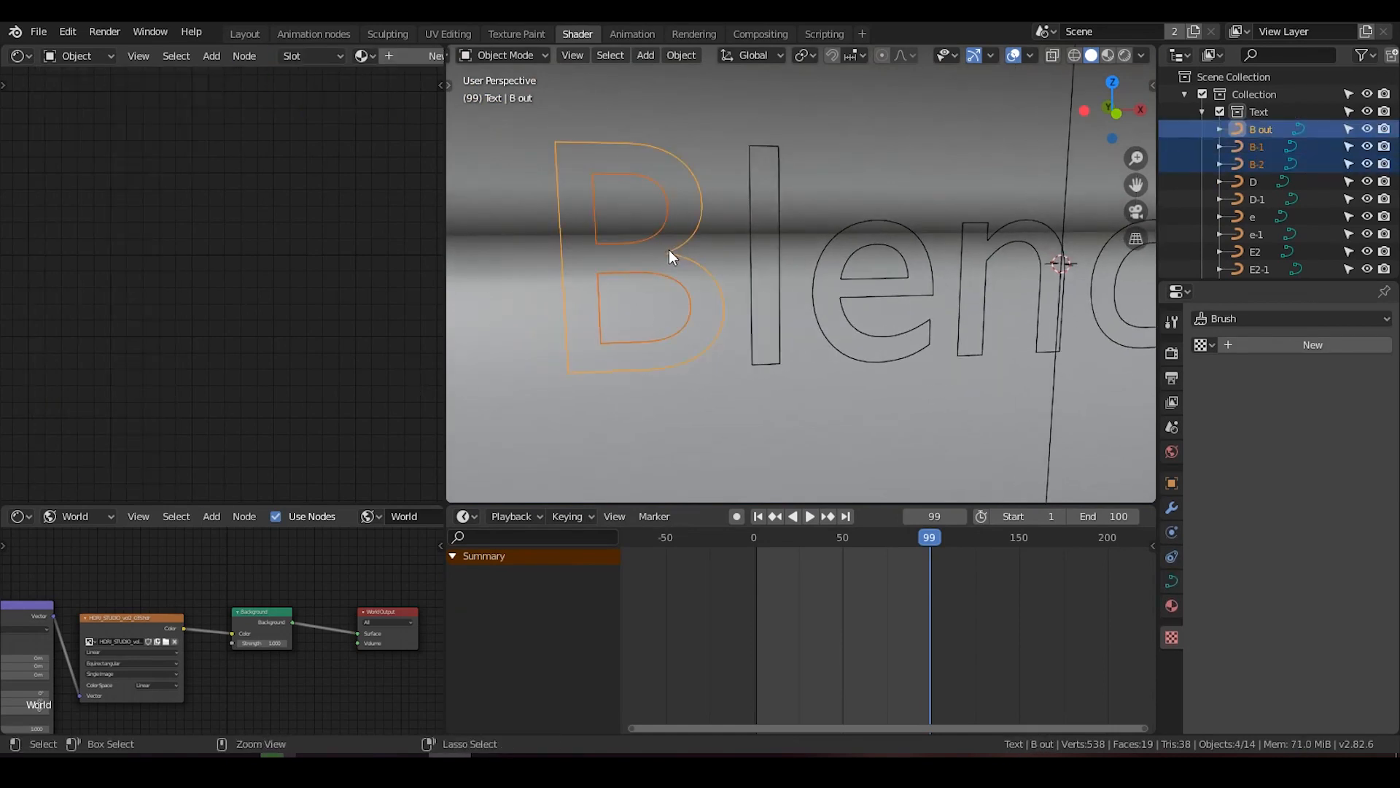
{"action": "key", "text": "ctrl+j"}
{"action": "key", "text": "Tab"}
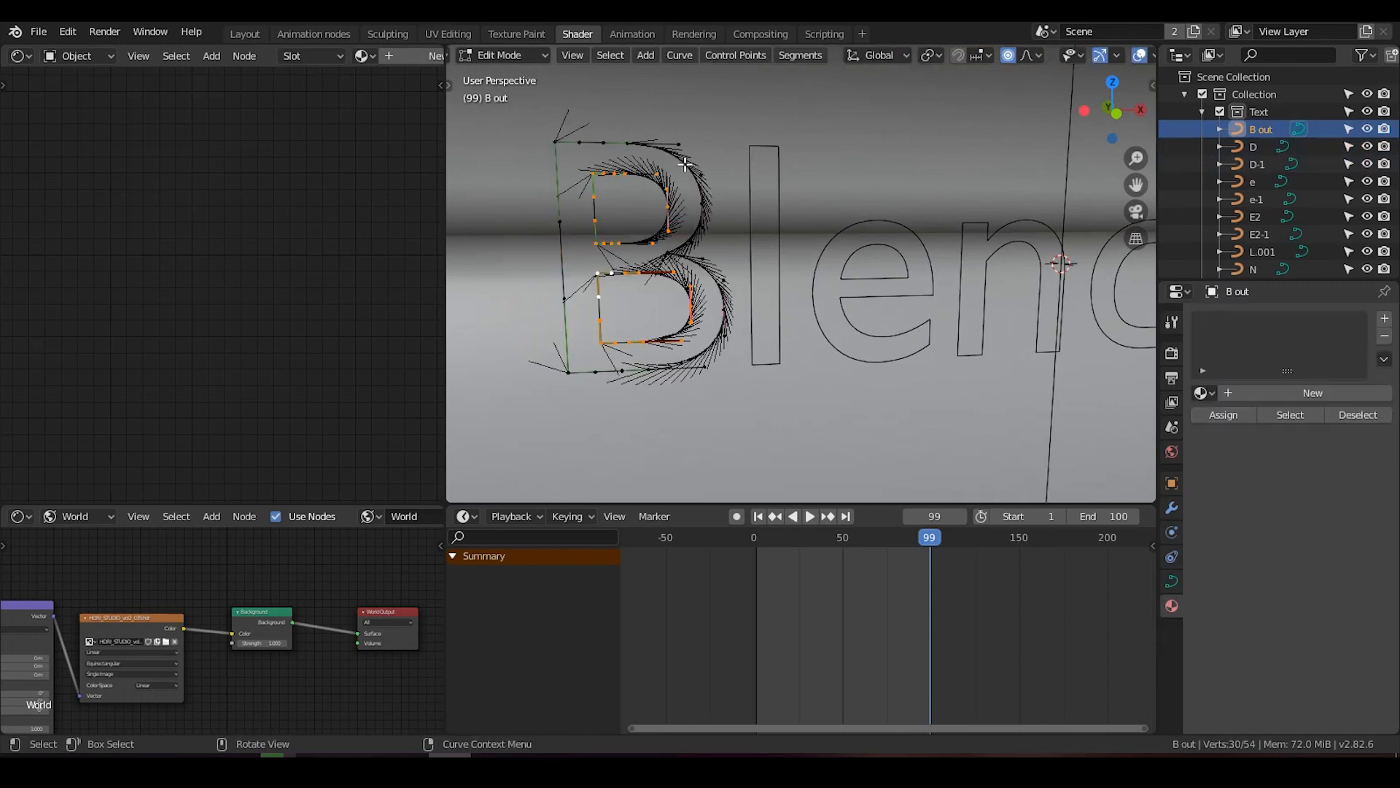
{"action": "left_click_drag", "start_coordinate": [679, 165], "coordinate": [583, 250]}
{"action": "middle_click_drag", "start_coordinate": [718, 230], "coordinate": [695, 218]}
{"action": "key", "text": "Tab"}
Separate the upper inner loop of the B outline into its own curve object.
{"action": "left_click", "coordinate": [844, 235]}
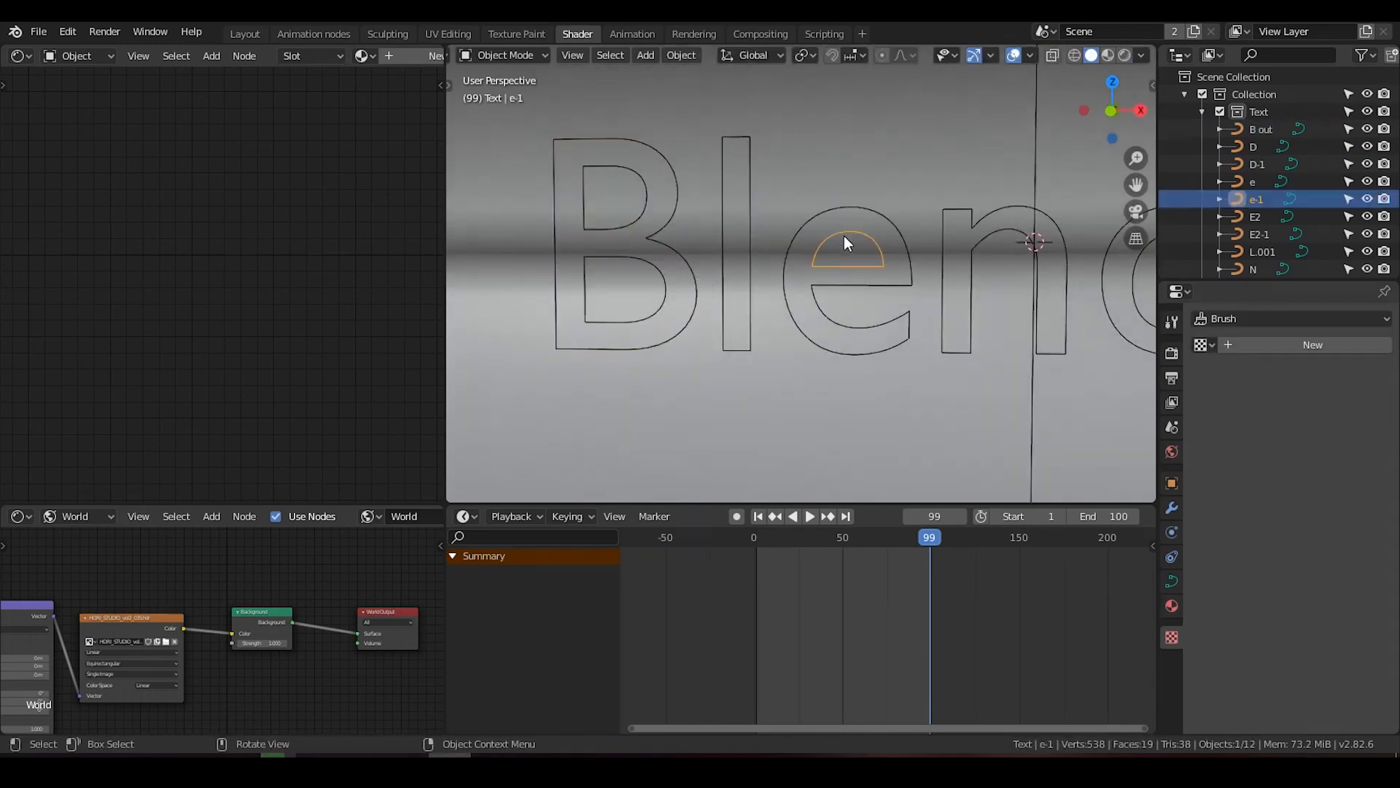
{"action": "left_click", "coordinate": [685, 212]}
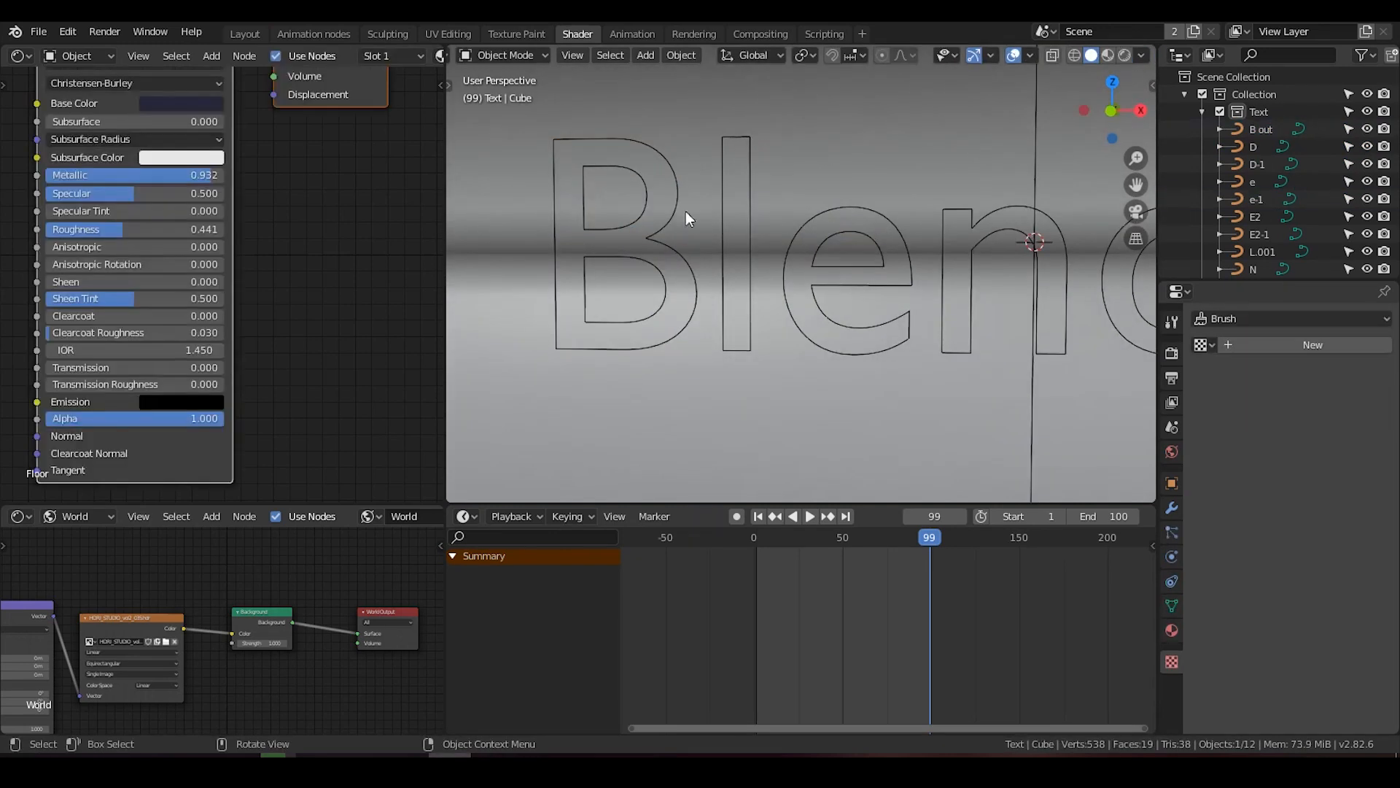
{"action": "left_click", "coordinate": [649, 195]}
{"action": "key", "text": "Tab"}
{"action": "left_click", "coordinate": [623, 136]}
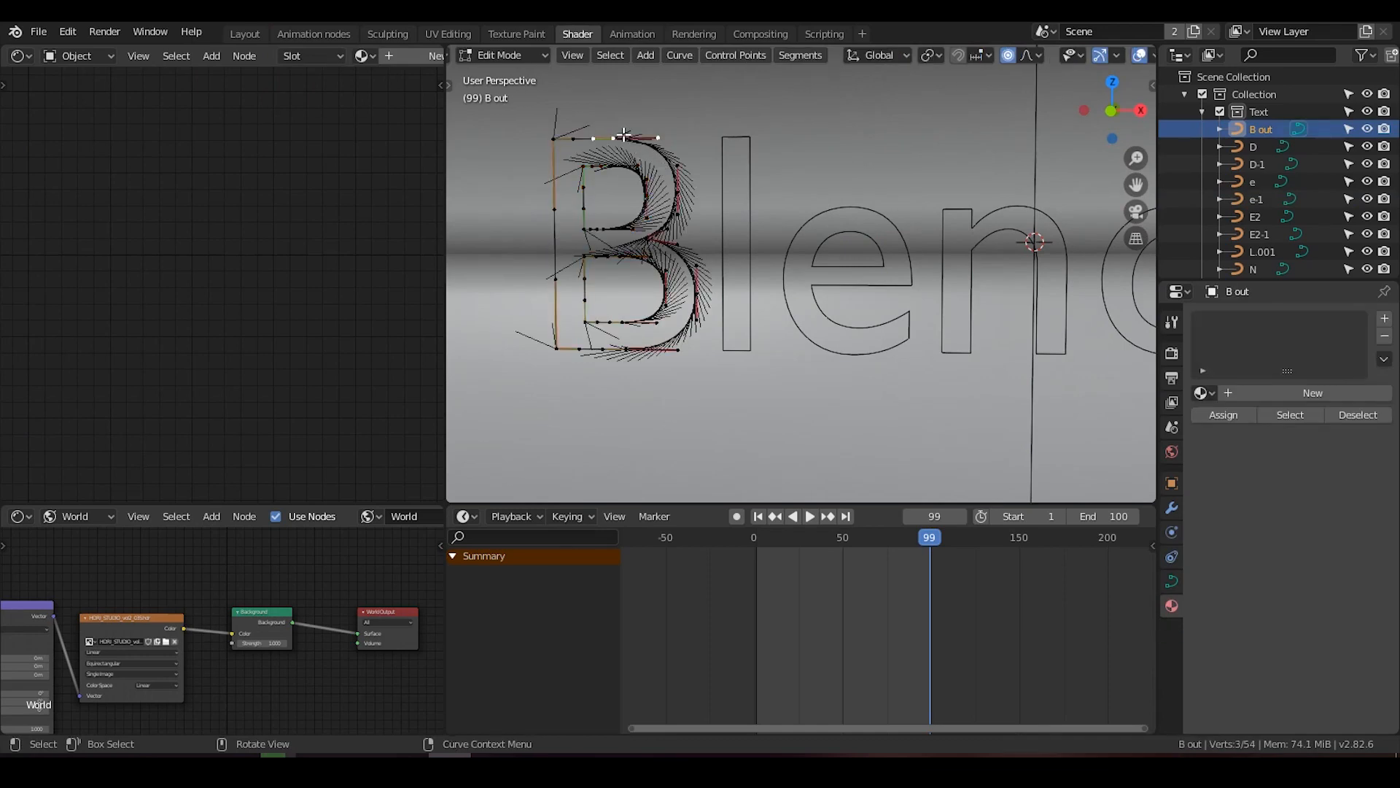
{"action": "left_click", "coordinate": [594, 169]}
{"action": "key", "text": "ctrl+l"}
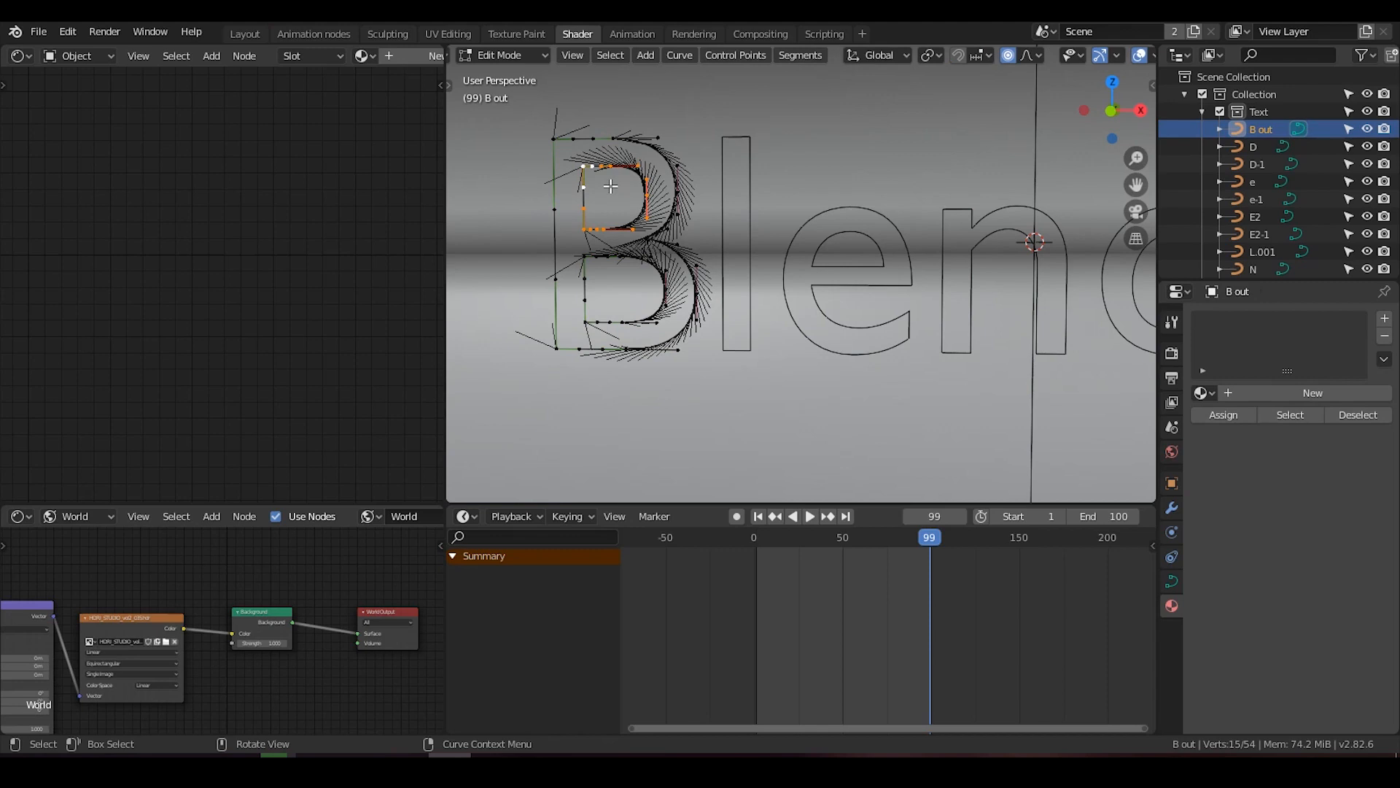
{"action": "key", "text": "p"}
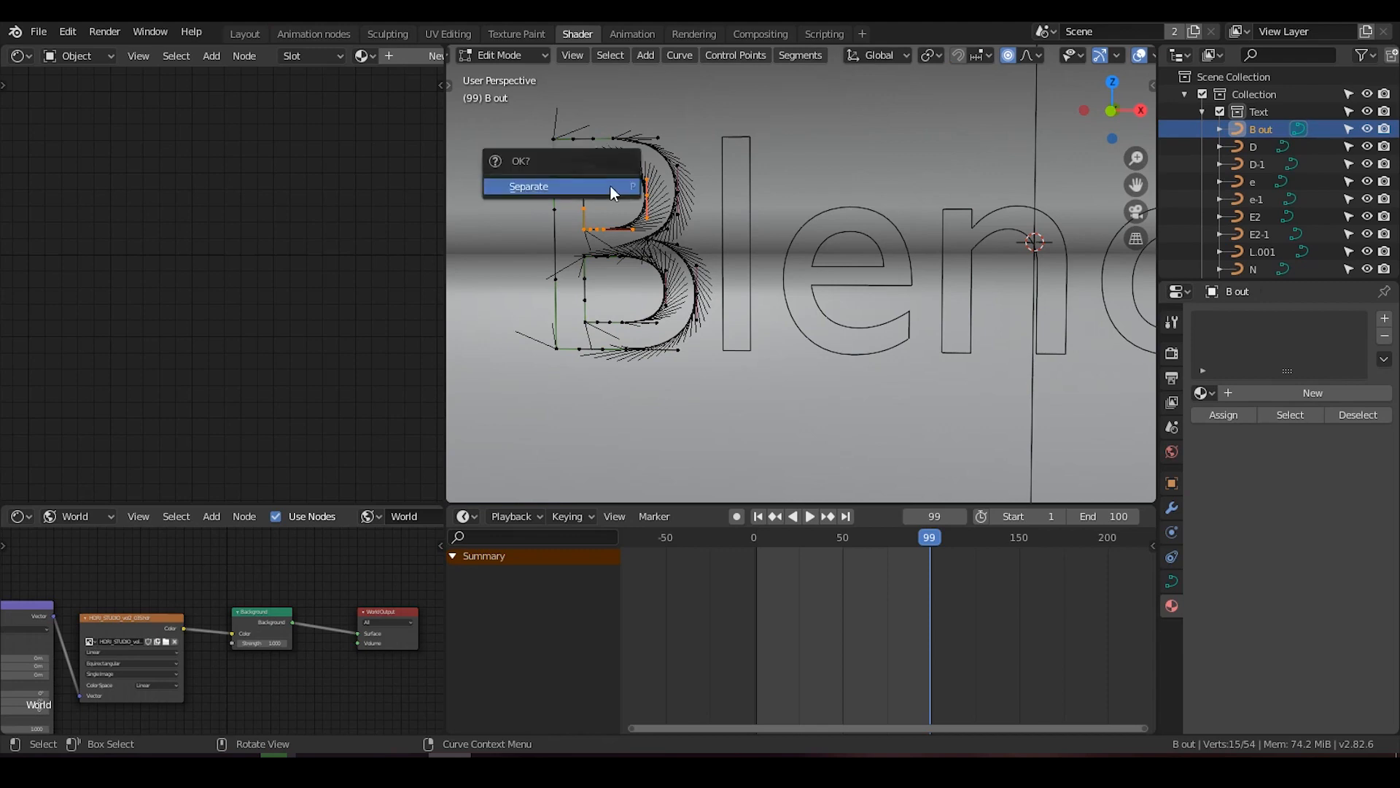
{"action": "left_click", "coordinate": [610, 186]}
{"action": "key", "text": "Tab"}
{"action": "key", "text": "Tab"}
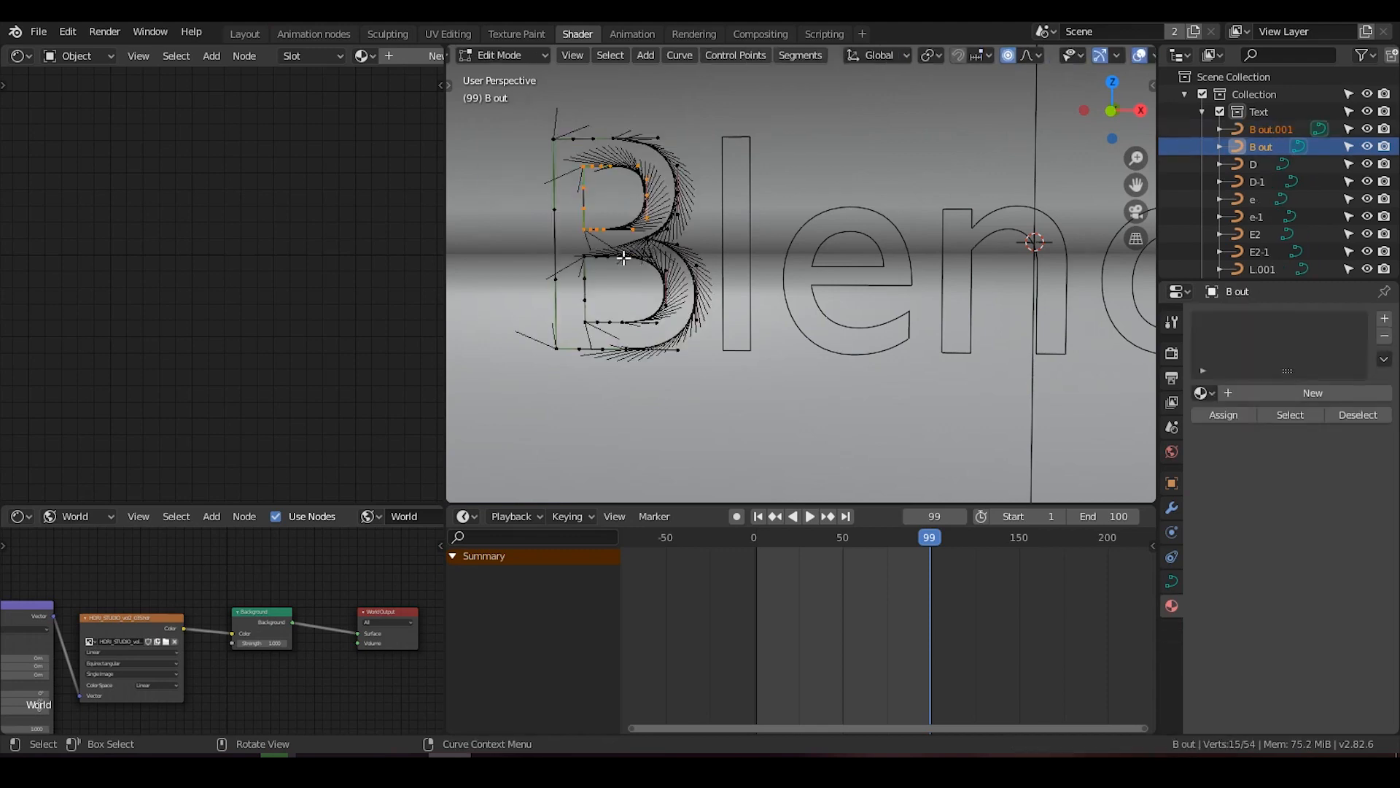
Separate the lower inner loop of the B outline into its own curve object.
{"action": "left_click", "coordinate": [648, 257]}
{"action": "key", "text": "ctrl+l"}
{"action": "key", "text": "p"}
{"action": "left_click", "coordinate": [648, 261]}
{"action": "key", "text": "Tab"}
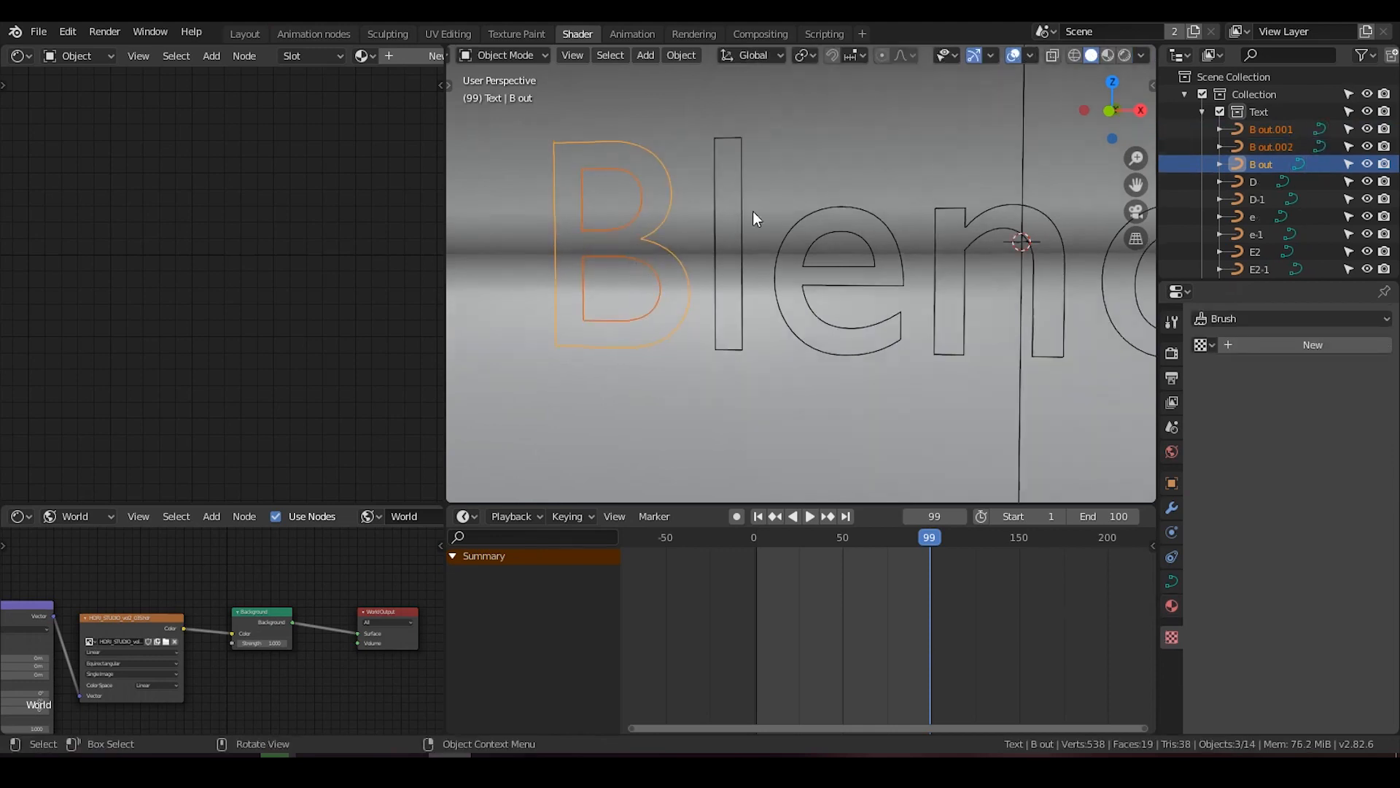
Examine the individual sphere objects in the Sphere collection, including Sphere.011 and Sphere.
{"action": "left_click", "coordinate": [1202, 112]}
{"action": "left_click", "coordinate": [1205, 129]}
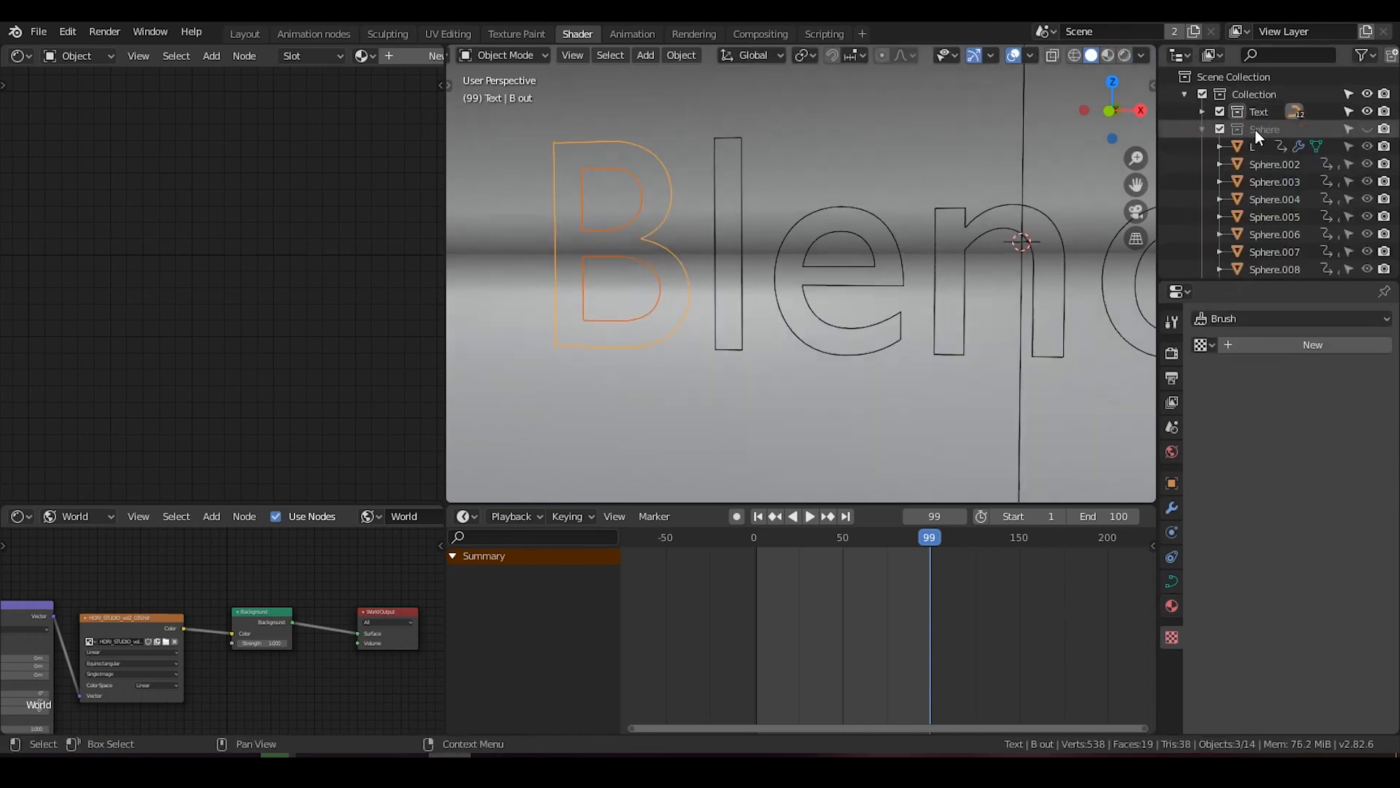
{"action": "left_click", "coordinate": [1266, 164]}
{"action": "scroll", "coordinate": [1269, 197], "scroll_direction": "down", "scroll_amount": 3}
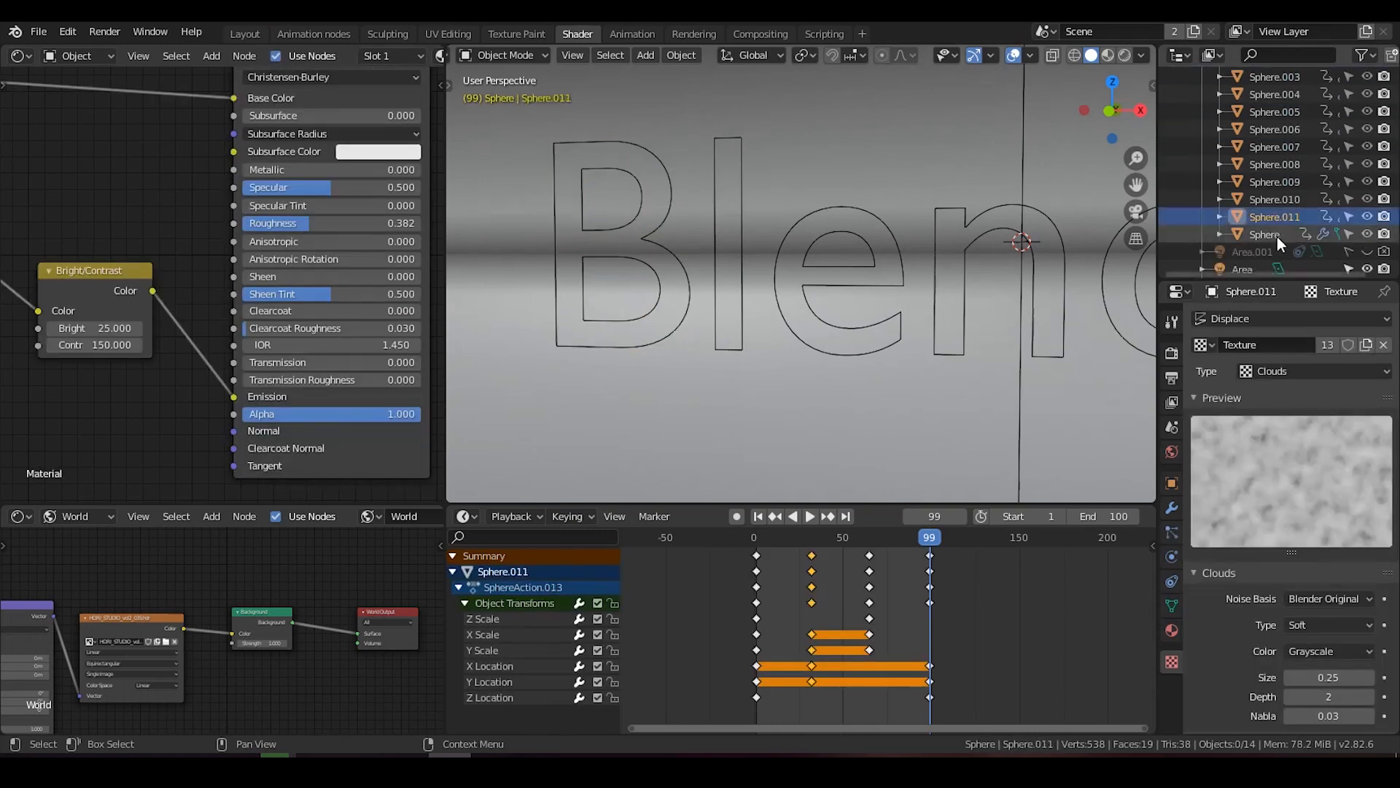
{"action": "left_click", "coordinate": [1277, 234]}
{"action": "key", "text": "KP_Decimal"}
{"action": "scroll", "coordinate": [930, 305], "scroll_direction": "down", "scroll_amount": 2}
{"action": "middle_click_drag", "start_coordinate": [935, 305], "coordinate": [901, 296]}
{"action": "scroll", "coordinate": [909, 297], "scroll_direction": "up", "scroll_amount": 1}
{"action": "scroll", "coordinate": [908, 298], "scroll_direction": "up", "scroll_amount": 1}
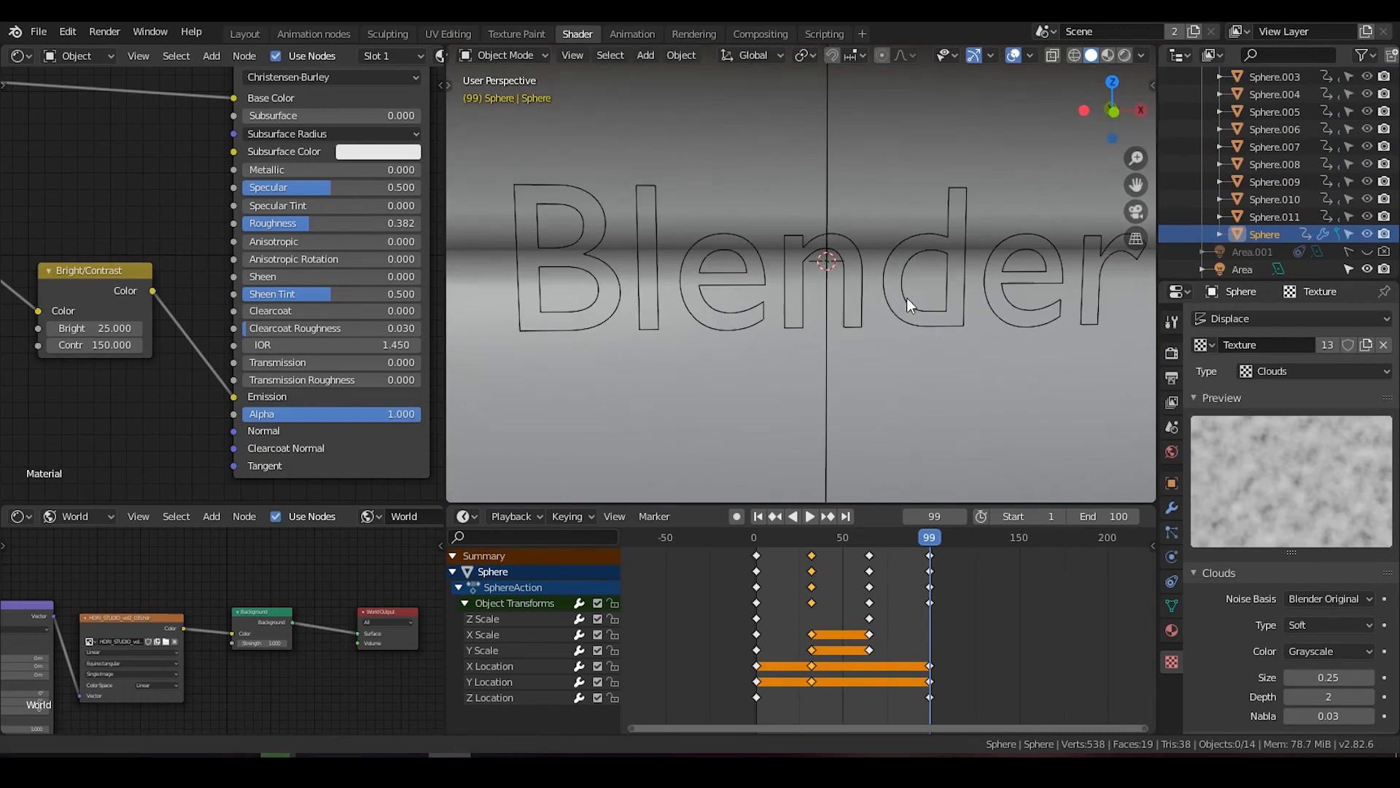
{"action": "scroll", "coordinate": [1252, 200], "scroll_direction": "up", "scroll_amount": 3}
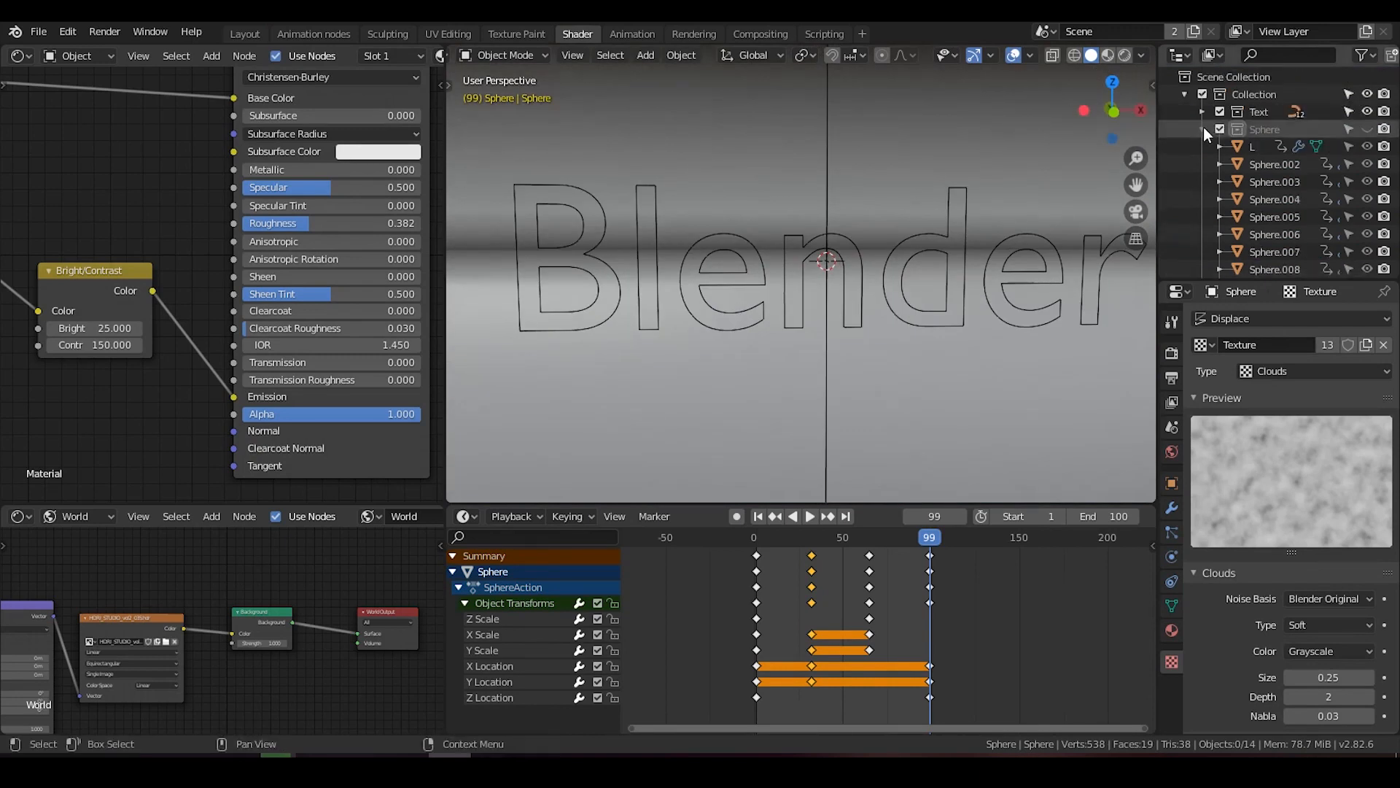
Collapse the Sphere collection and hide the whole main Collection to empty the scene view.
{"action": "left_click", "coordinate": [1202, 129]}
{"action": "left_click", "coordinate": [1367, 95]}
{"action": "left_click", "coordinate": [1181, 94]}
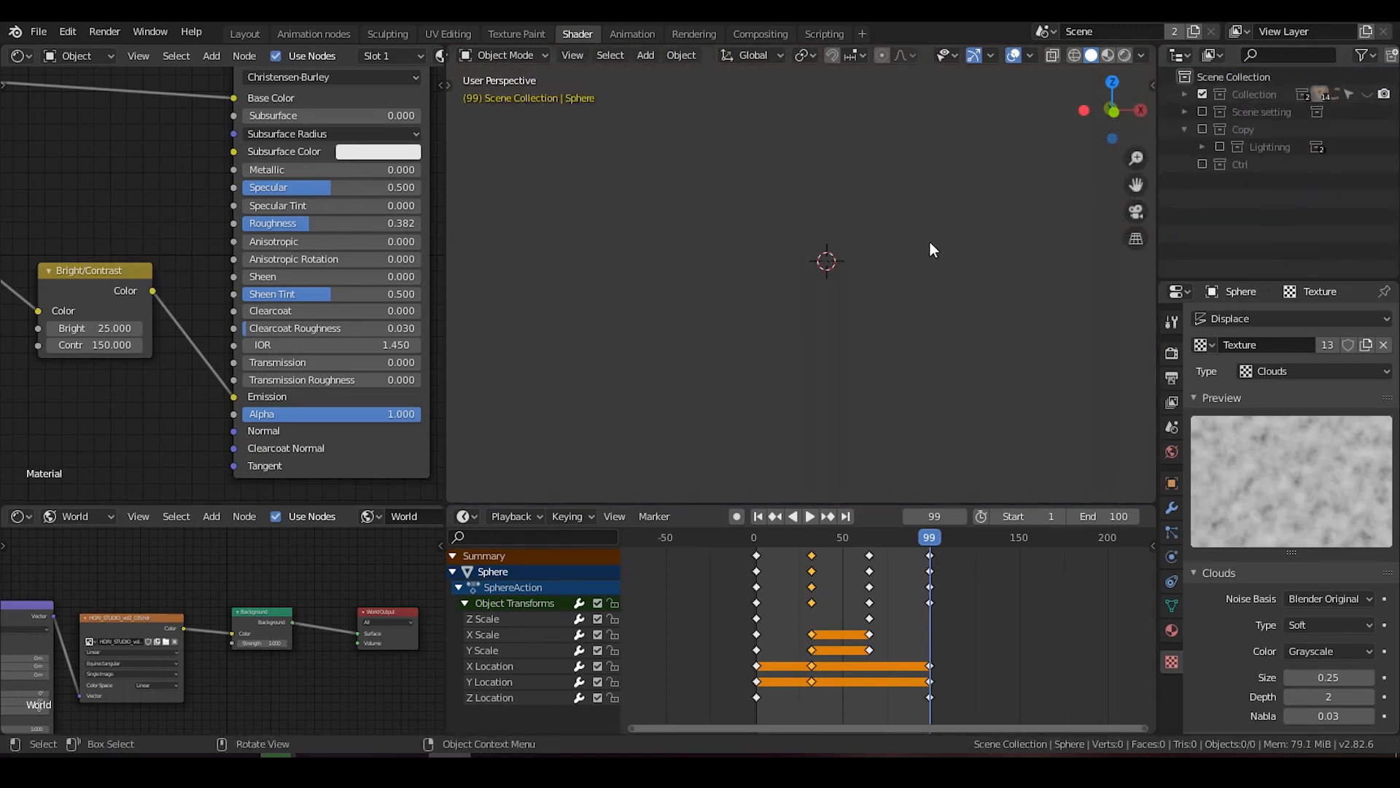
Add a cube mesh at the 3D cursor.
{"action": "middle_click_drag", "start_coordinate": [929, 240], "coordinate": [896, 261]}
{"action": "key", "text": "shift+a"}
{"action": "mouse_move", "coordinate": [833, 264]}
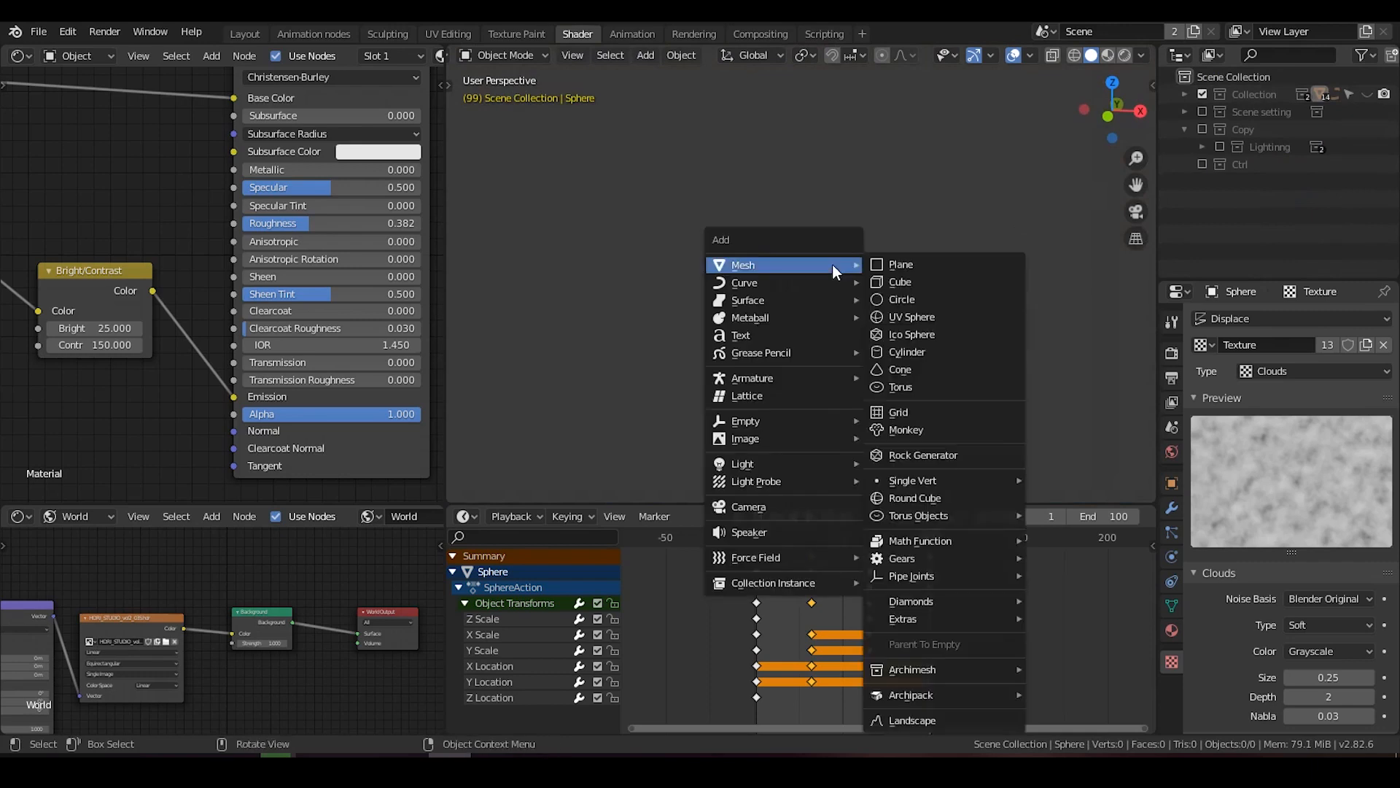
{"action": "left_click", "coordinate": [902, 281]}
{"action": "scroll", "coordinate": [792, 266], "scroll_direction": "down", "scroll_amount": 5}
{"action": "middle_click_drag", "start_coordinate": [789, 262], "coordinate": [820, 279]}
Duplicate the cube and place the independent copy above it along the Z axis.
{"action": "key", "text": "shift+d"}
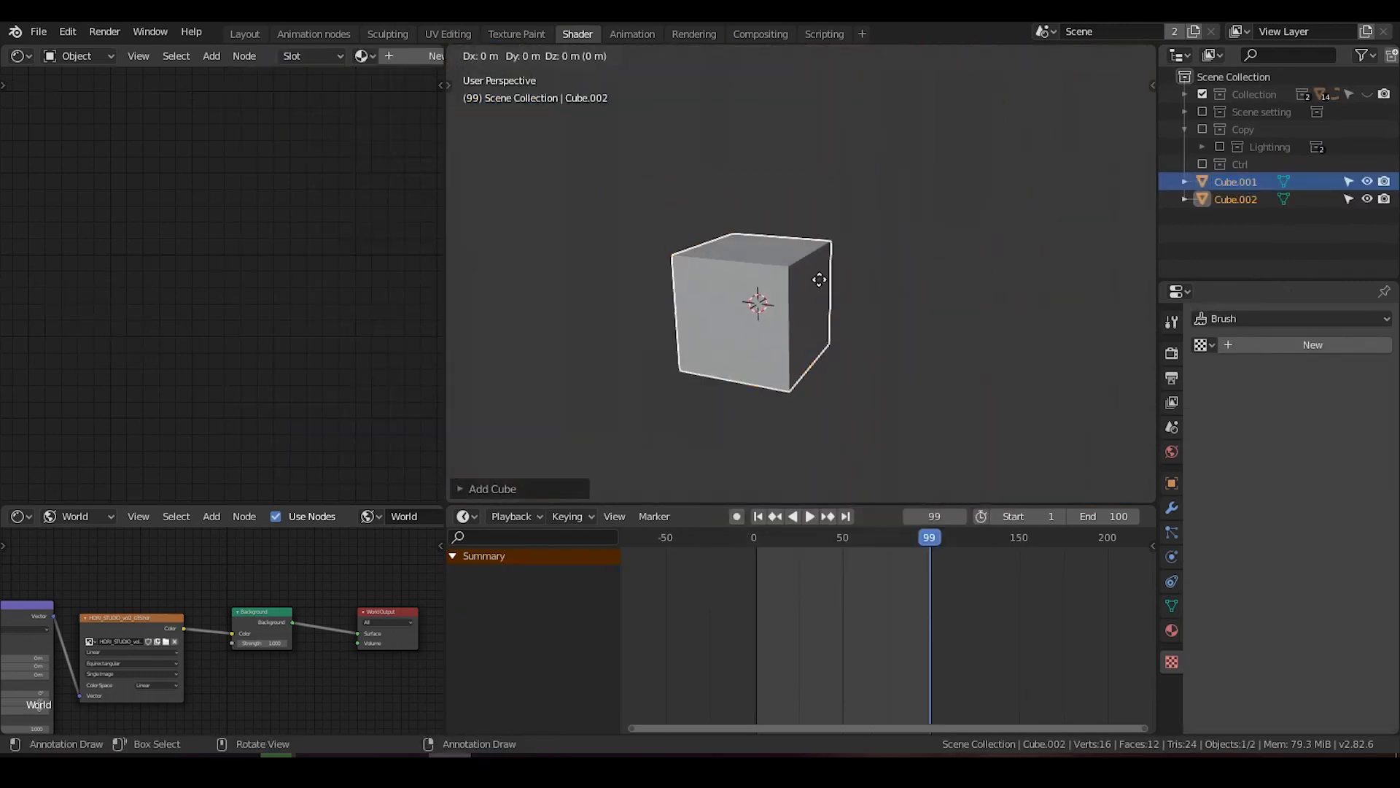
{"action": "key", "text": "z"}
{"action": "left_click", "coordinate": [838, 113]}
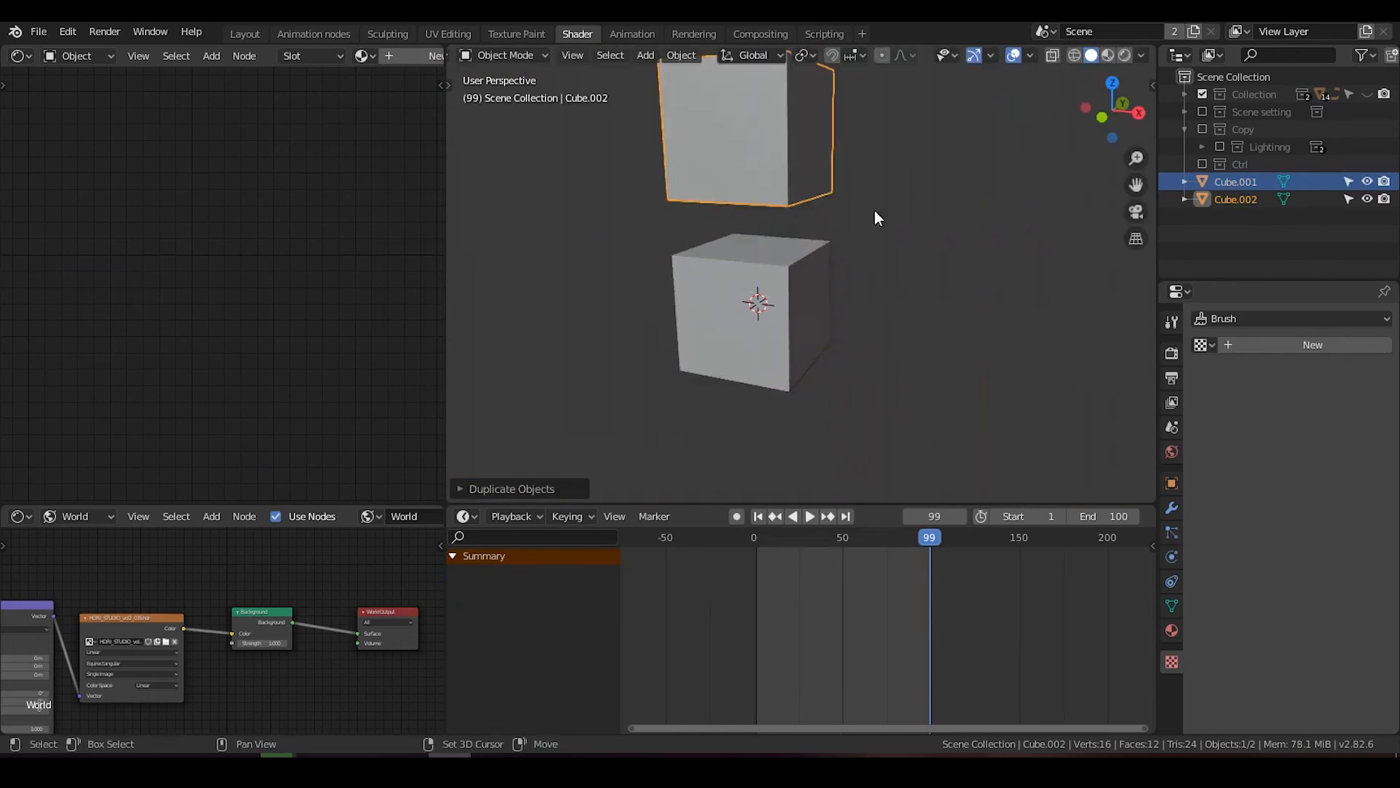
{"action": "scroll", "coordinate": [855, 270], "scroll_direction": "down", "scroll_amount": 2}
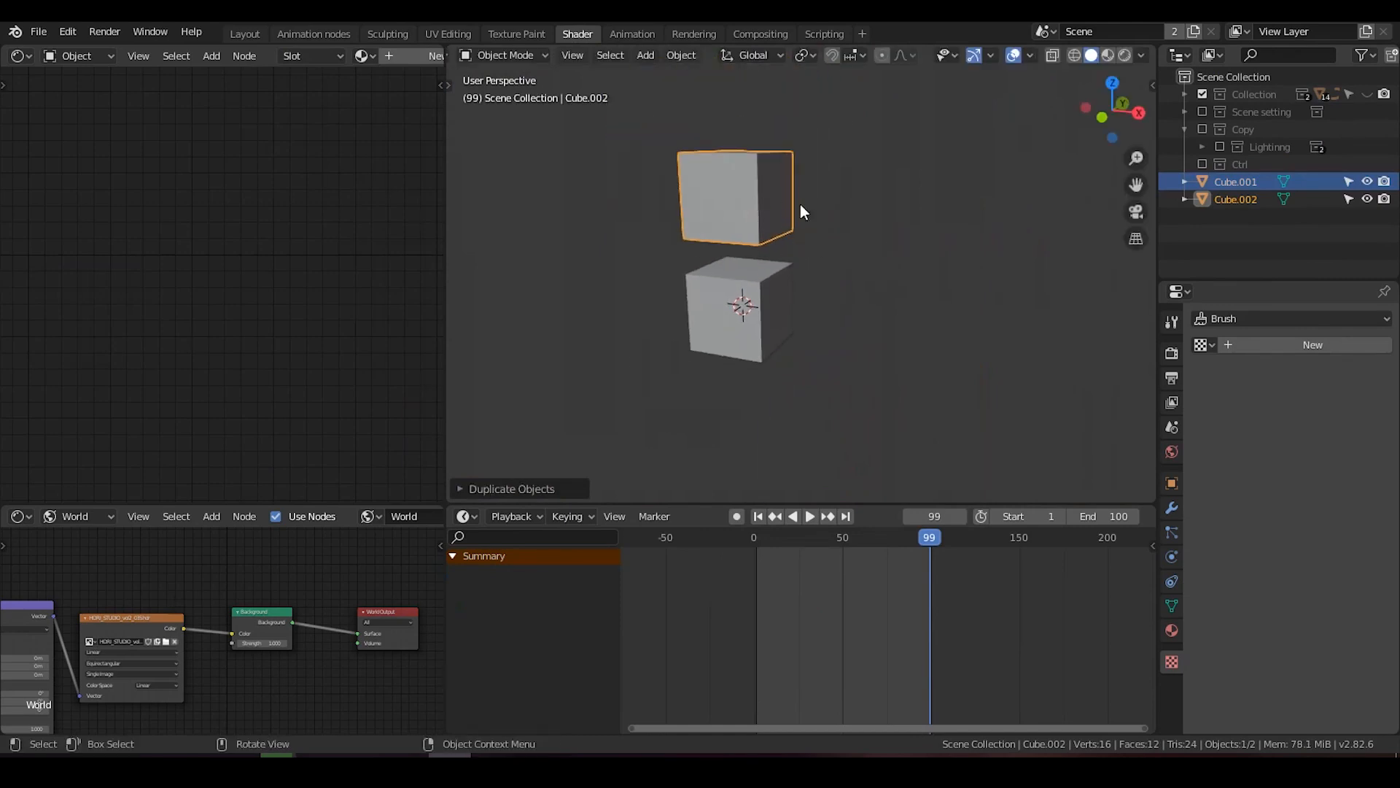
Create a linked duplicate of the original cube and place it beside the original along the X axis.
{"action": "left_click", "coordinate": [779, 288]}
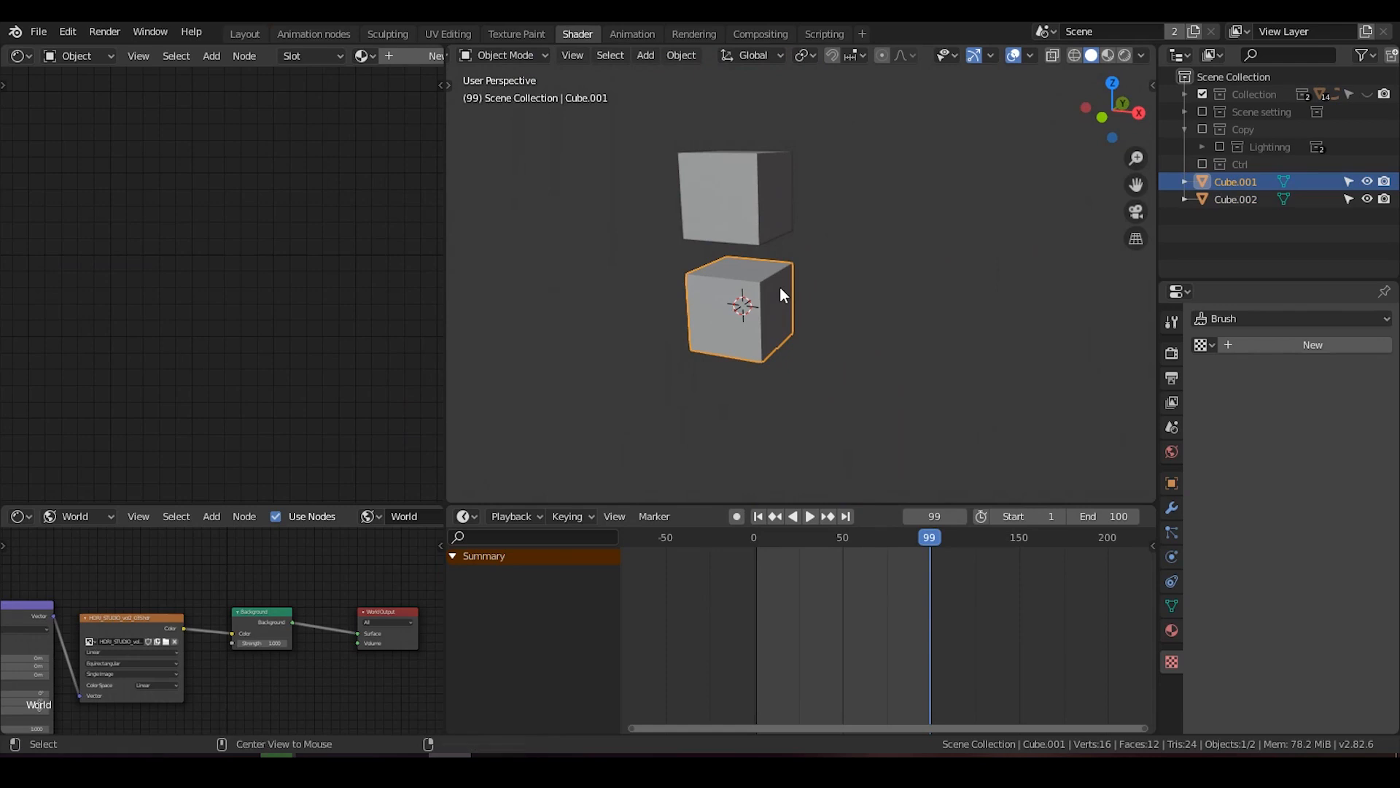
{"action": "key", "text": "shift+d"}
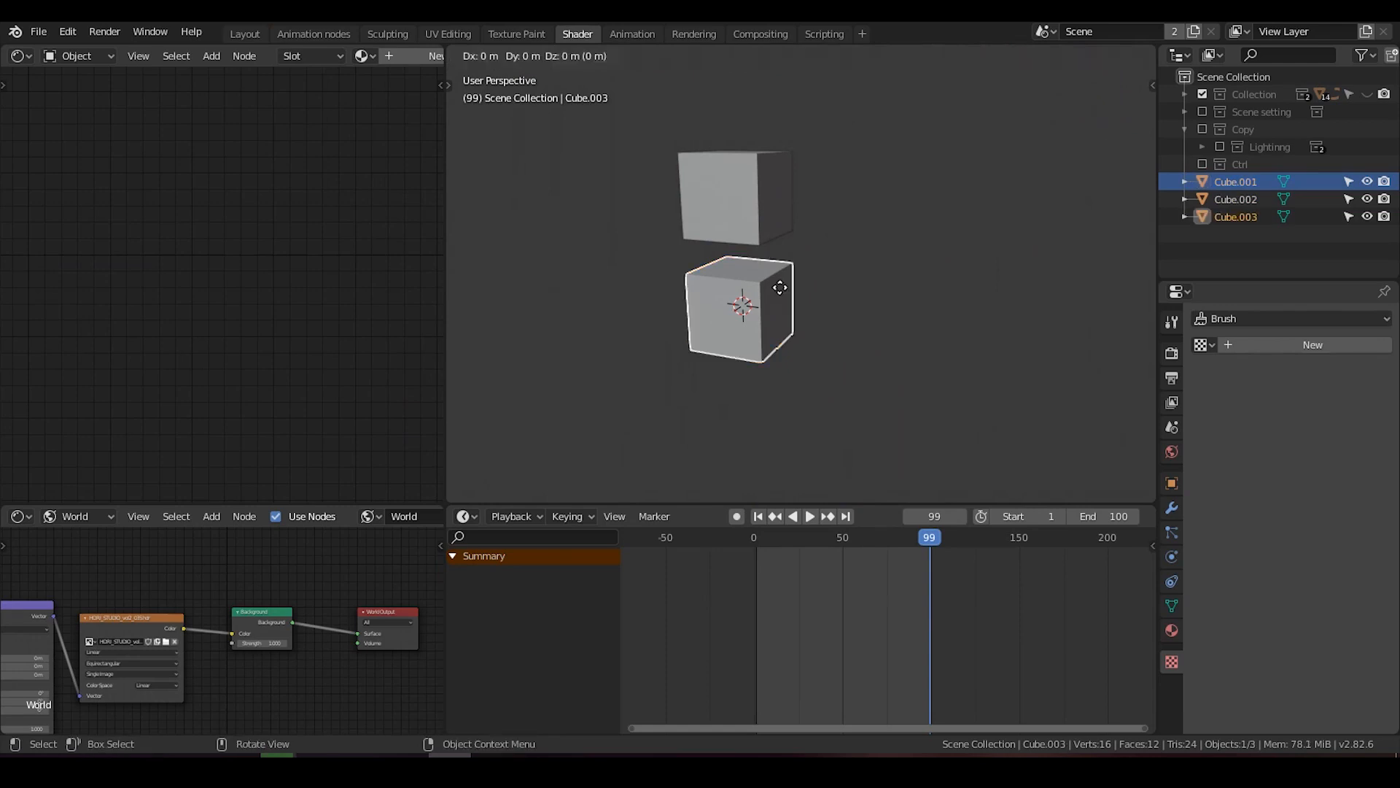
{"action": "key", "text": "x"}
{"action": "left_click", "coordinate": [941, 312]}
Move the top front corner vertex of the original cube, Cube.001, outward along the X axis.
{"action": "middle_click_drag", "start_coordinate": [934, 313], "coordinate": [711, 282]}
{"action": "left_click", "coordinate": [711, 267]}
{"action": "key", "text": "Tab"}
{"action": "key", "text": "Tab"}
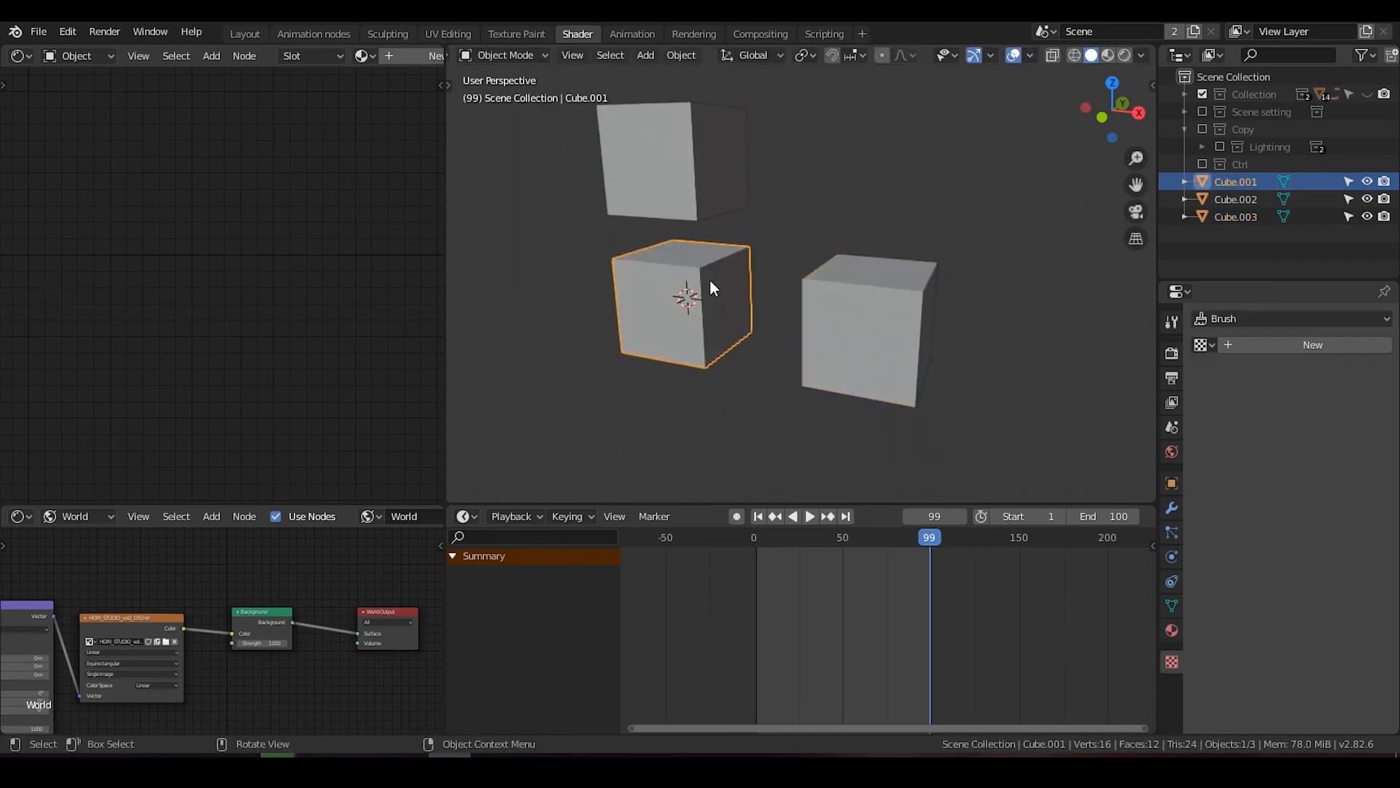
{"action": "key", "text": "Tab"}
{"action": "left_click", "coordinate": [701, 267]}
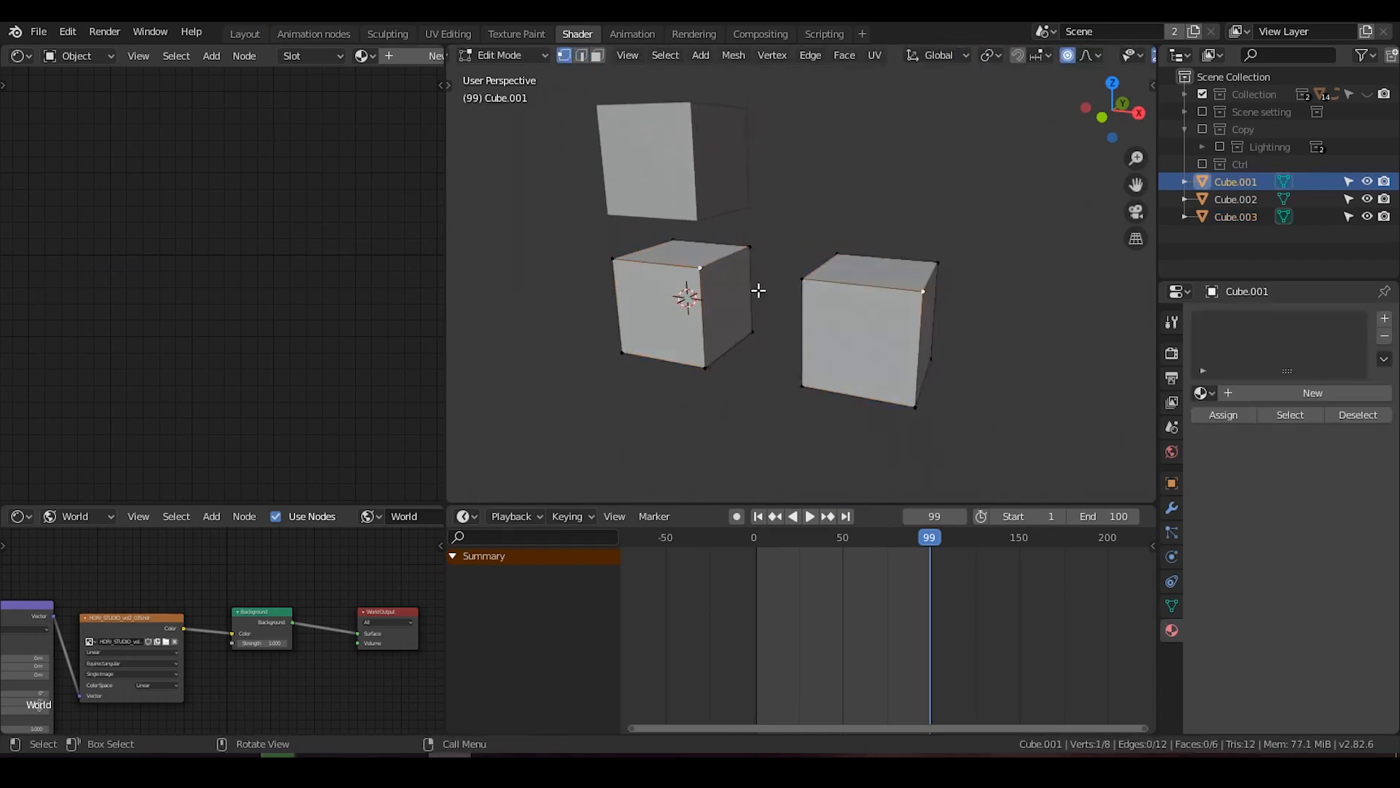
{"action": "key", "text": "g"}
{"action": "key", "text": "x"}
{"action": "left_click", "coordinate": [810, 303]}
{"action": "key", "text": "Tab"}
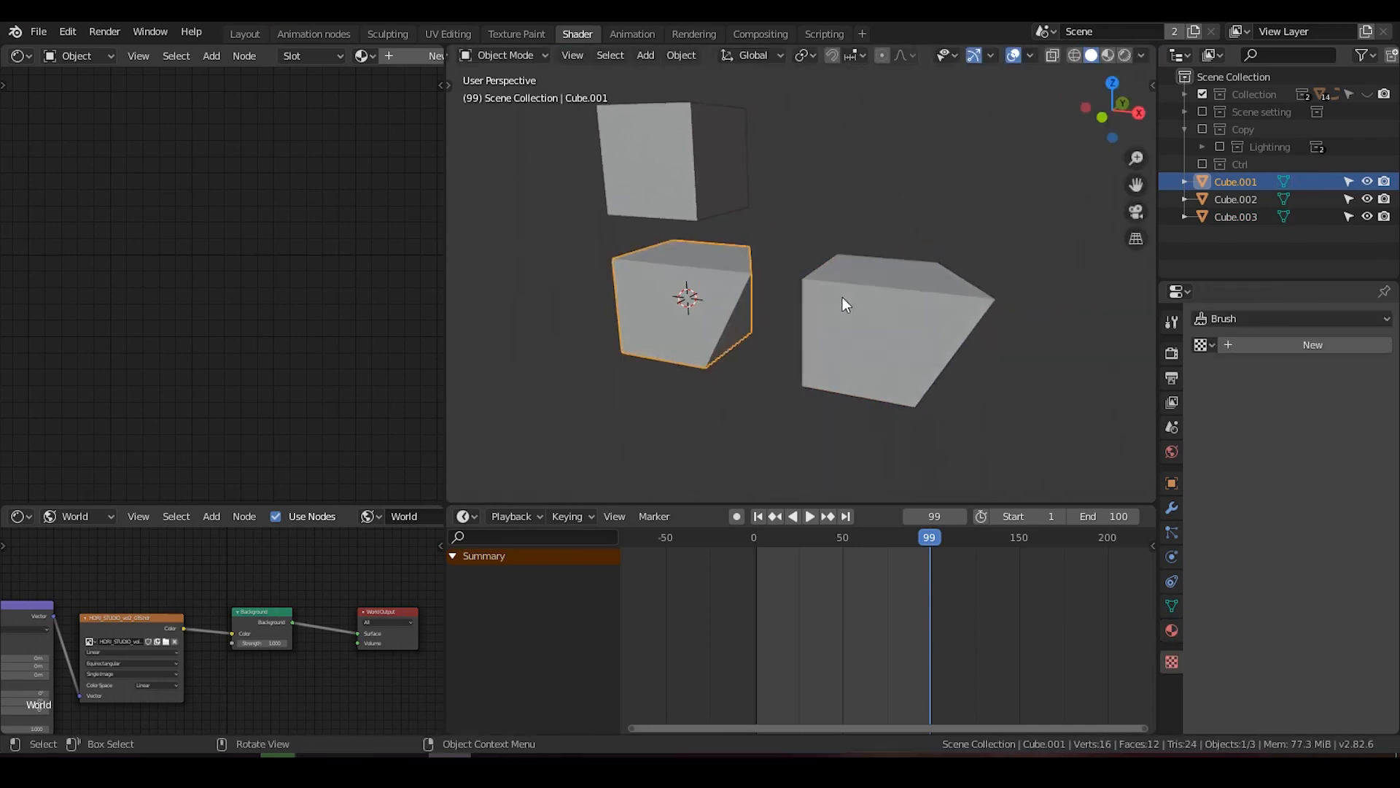
Compare the linked copy, the independent copy and the original cube by selecting each in turn.
{"action": "left_click", "coordinate": [903, 338]}
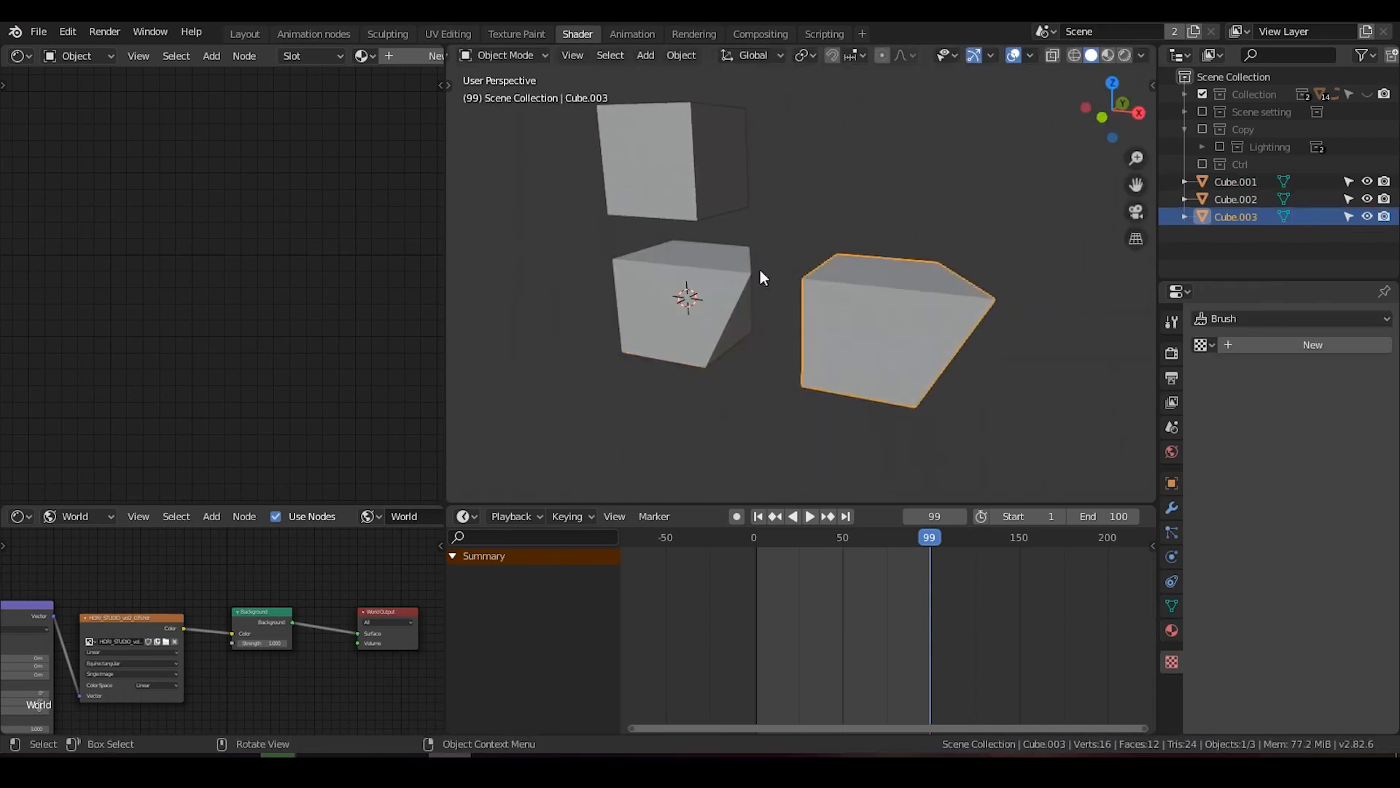
{"action": "left_click", "coordinate": [639, 144]}
{"action": "middle_click_drag", "start_coordinate": [690, 174], "coordinate": [697, 191], "text": "shift"}
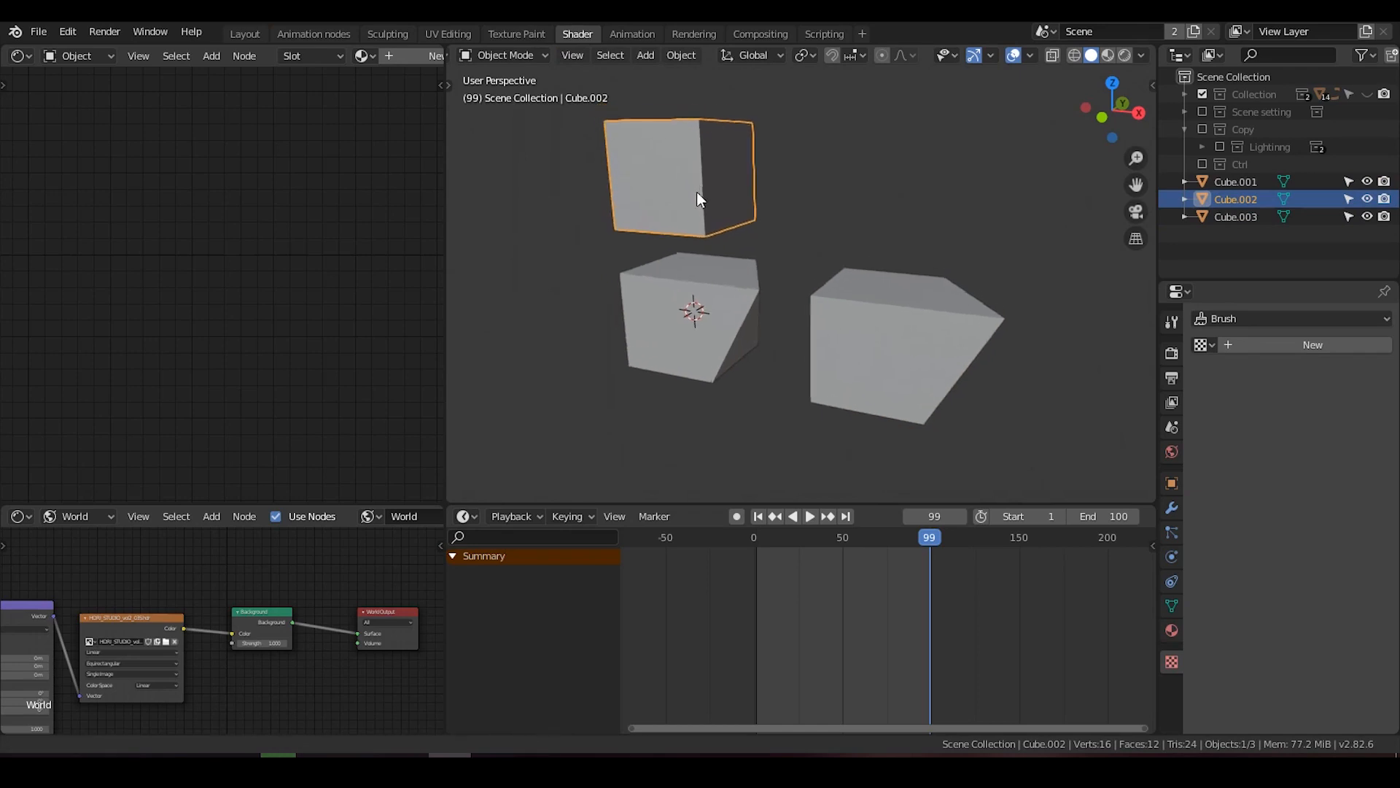
{"action": "left_click", "coordinate": [729, 340]}
Add a Subdivision Surface modifier of type Simple to the linked cube, Cube.003.
{"action": "left_click", "coordinate": [957, 299]}
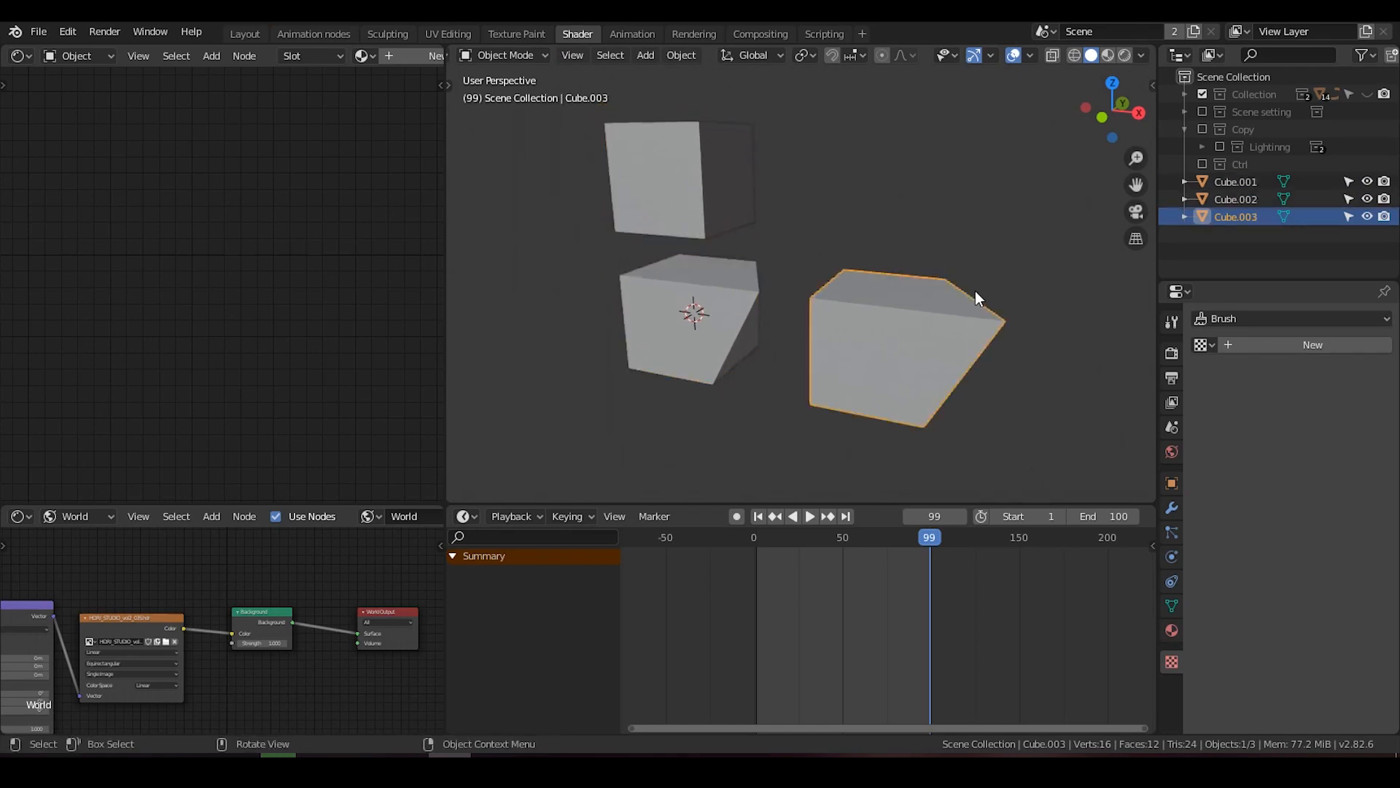
{"action": "left_click", "coordinate": [1173, 506]}
{"action": "left_click", "coordinate": [1241, 319]}
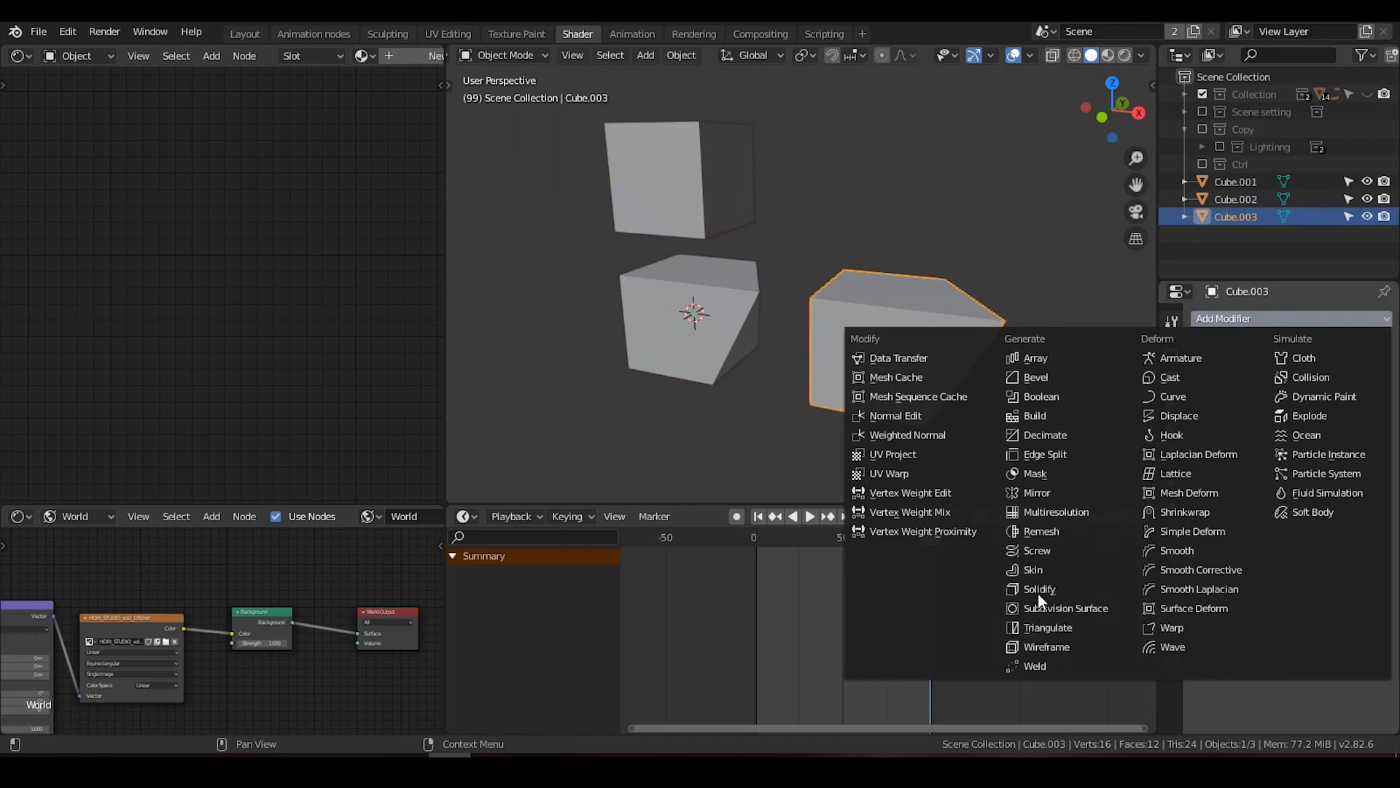
{"action": "left_click", "coordinate": [1100, 608]}
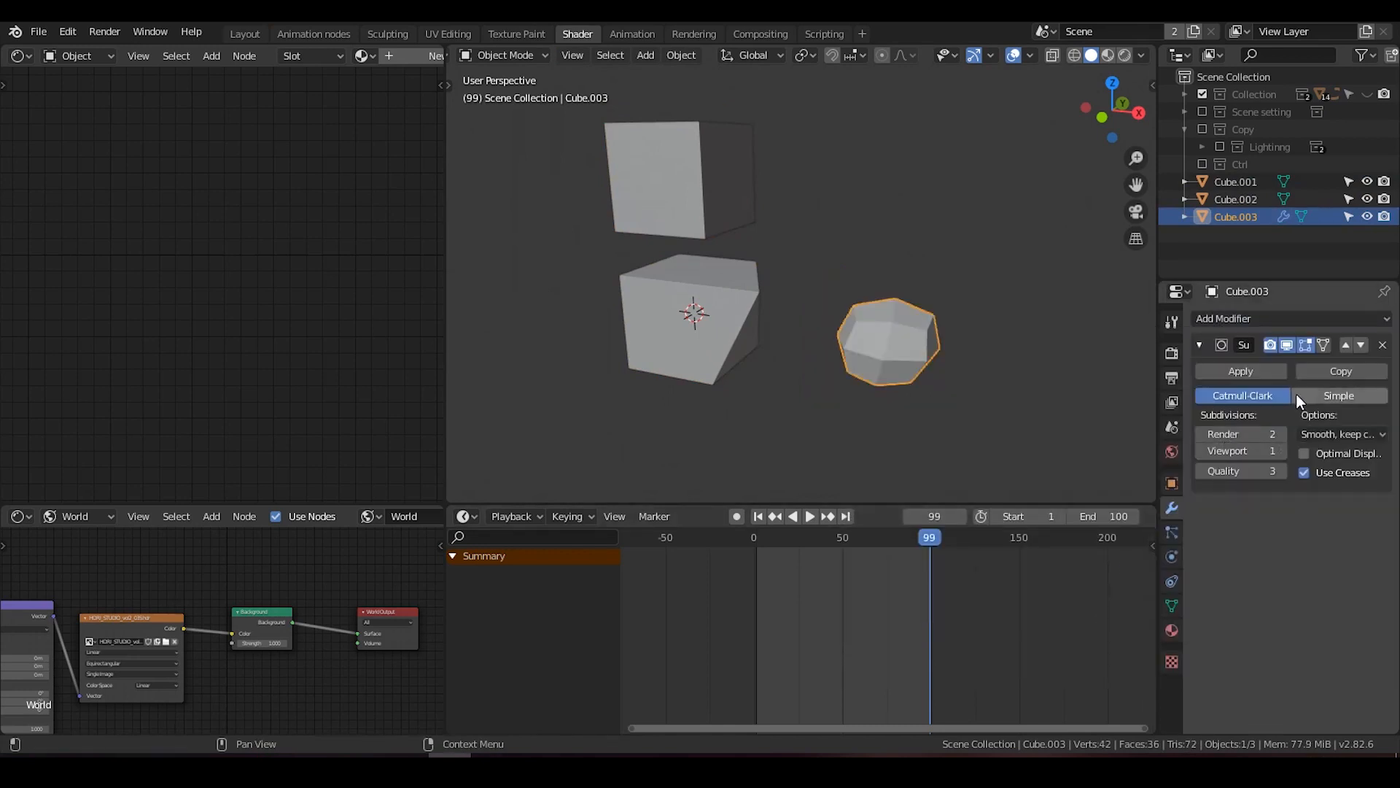
{"action": "left_click", "coordinate": [1320, 394]}
Switch the viewport to wireframe shading and set the subdivision modifier's viewport level to 3.
{"action": "left_click", "coordinate": [1074, 55]}
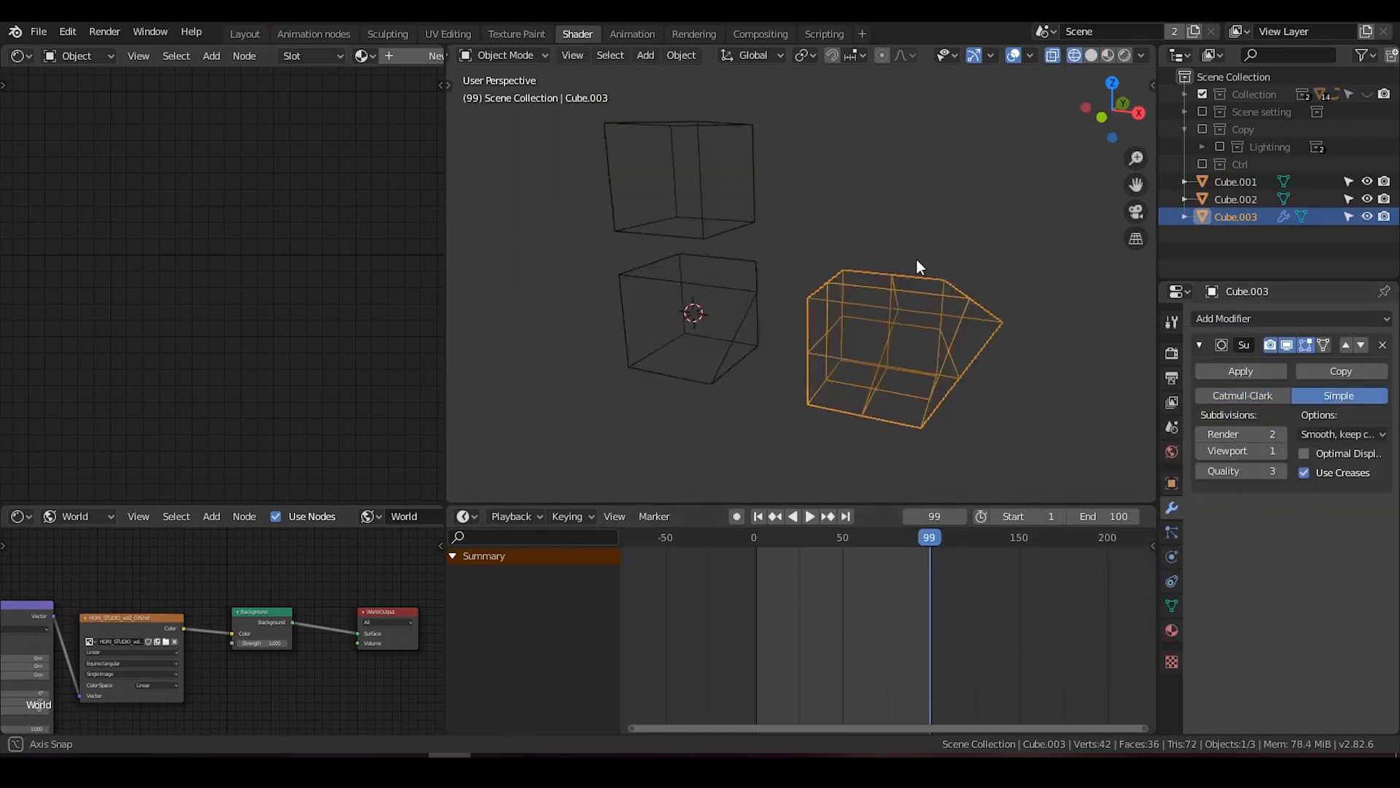
{"action": "mouse_move", "coordinate": [916, 258]}
{"action": "middle_mouse_down"}
{"action": "mouse_move", "coordinate": [906, 249]}
{"action": "mouse_move", "coordinate": [929, 250]}
{"action": "mouse_move", "coordinate": [948, 306]}
{"action": "middle_mouse_up"}
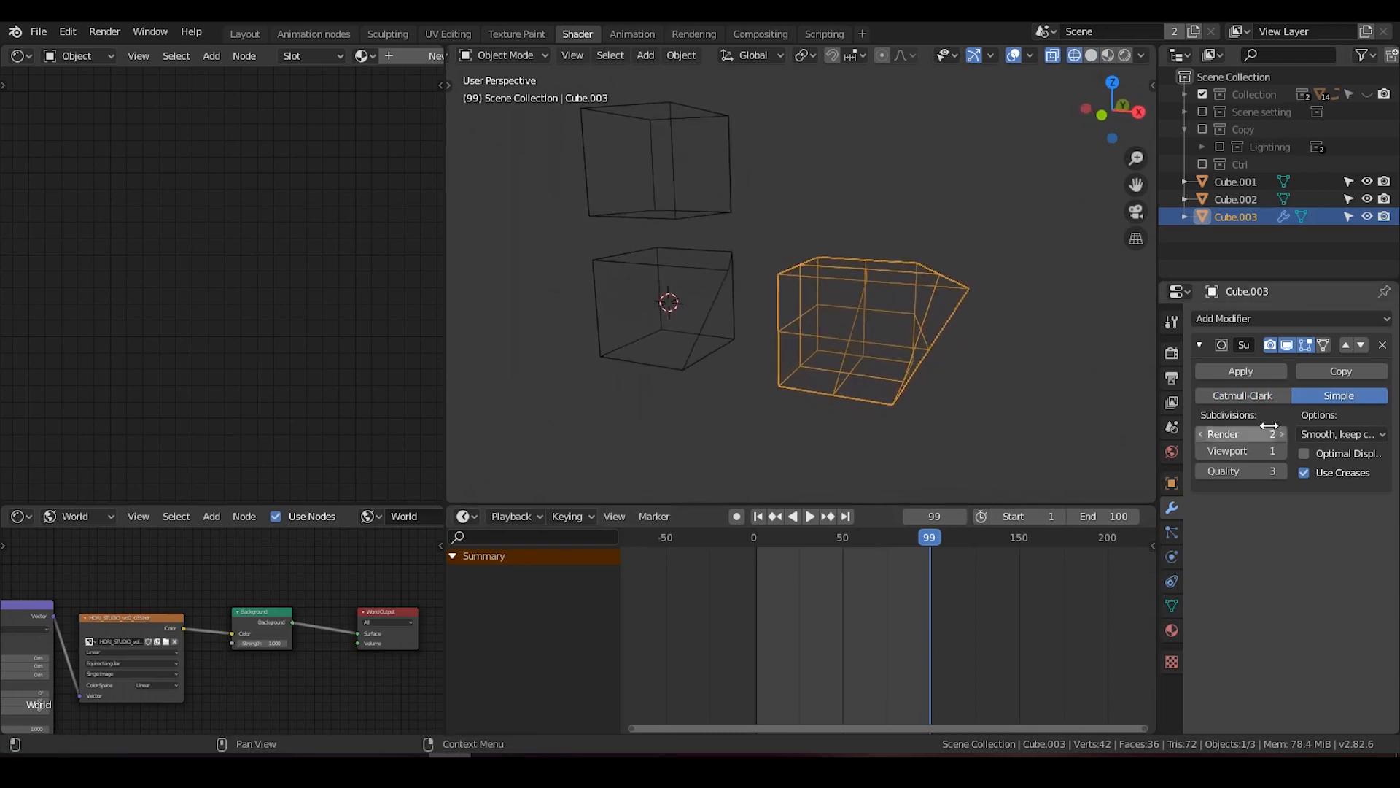
{"action": "left_click", "coordinate": [1282, 451]}
{"action": "left_click", "coordinate": [1283, 450]}
{"action": "middle_click_drag", "start_coordinate": [719, 262], "coordinate": [728, 280]}
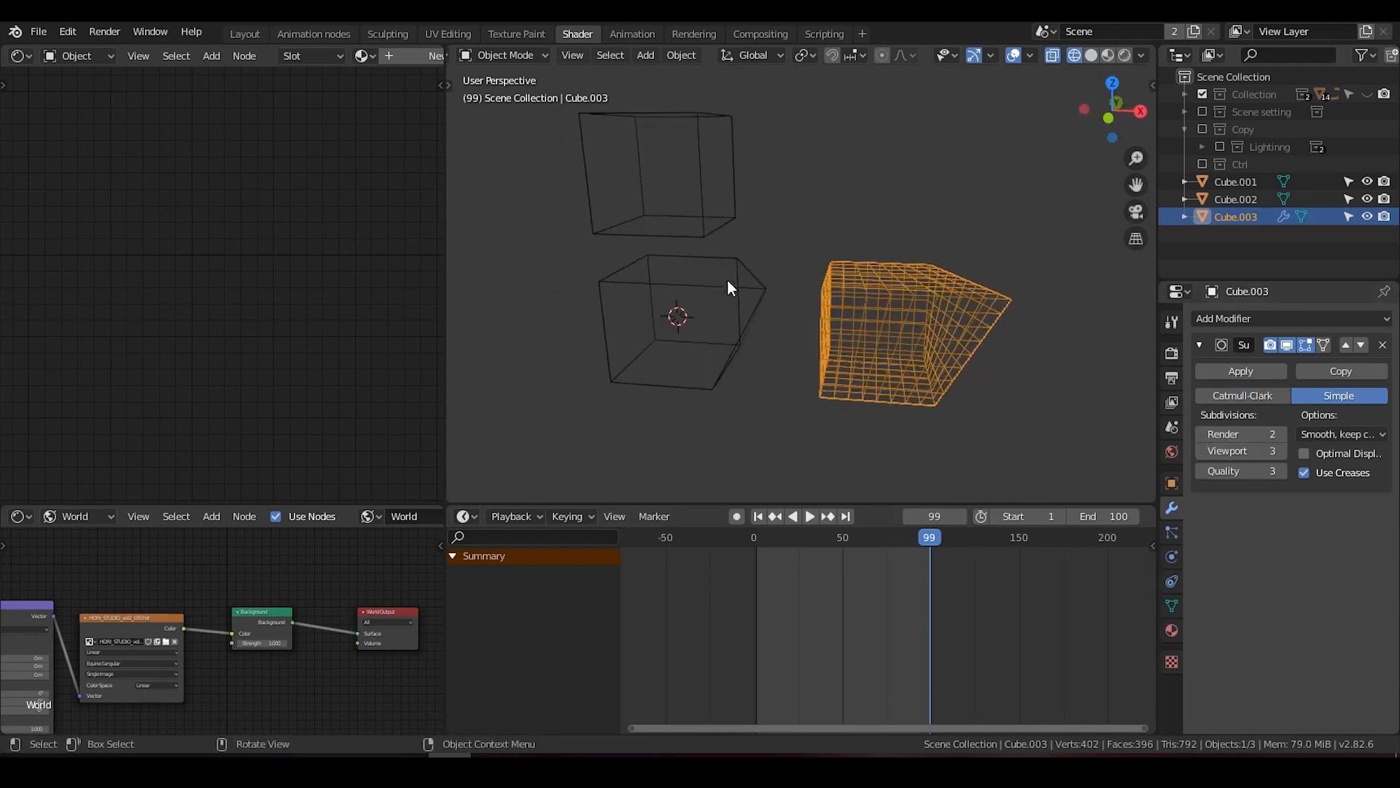
Inspect the mesh vertices shared by Cube.001 and its linked copy in Edit Mode.
{"action": "left_click", "coordinate": [715, 286]}
{"action": "key", "text": "Tab"}
{"action": "key", "text": "a"}
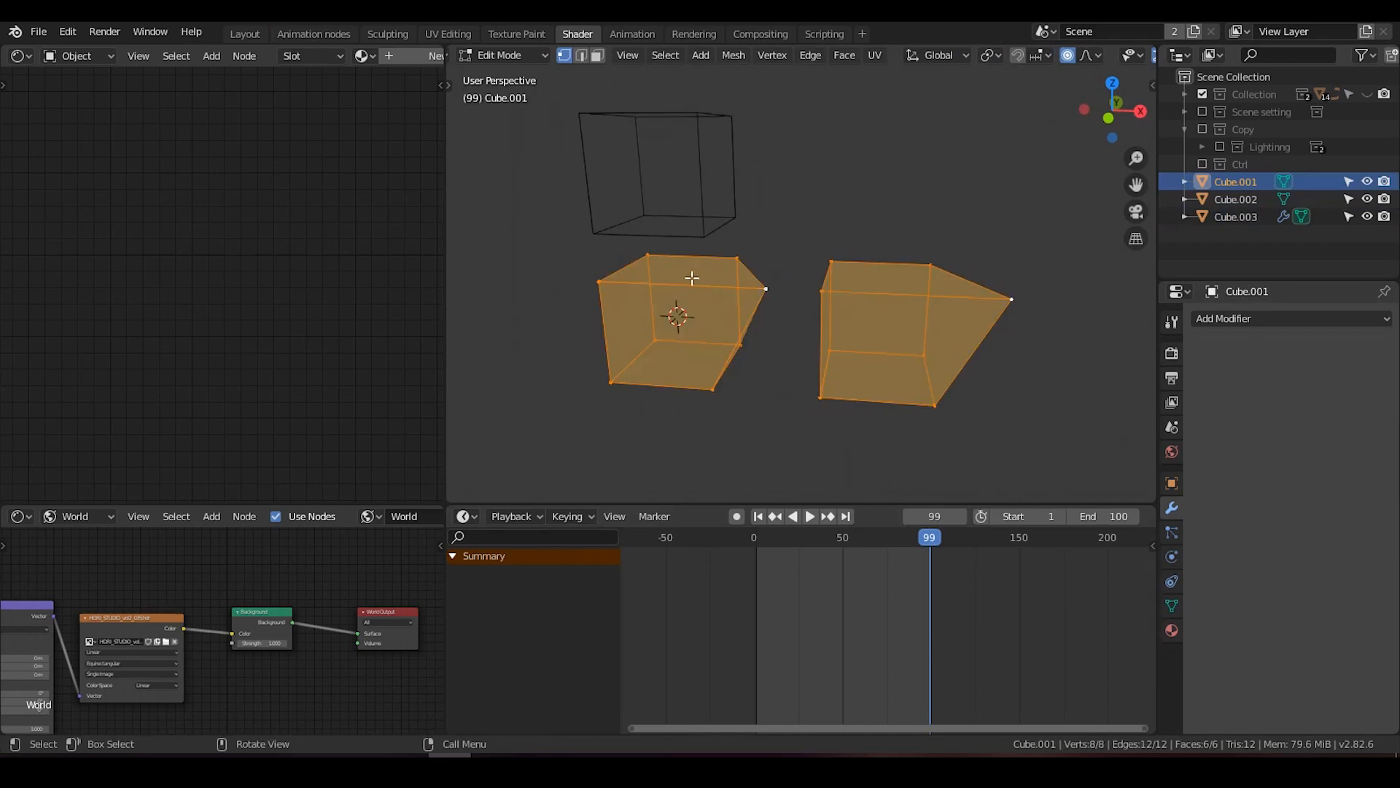
{"action": "left_click", "coordinate": [770, 290]}
{"action": "mouse_move", "coordinate": [812, 303]}
{"action": "middle_mouse_down"}
{"action": "mouse_move", "coordinate": [744, 297]}
{"action": "mouse_move", "coordinate": [790, 293]}
{"action": "middle_mouse_up"}
{"action": "left_click", "coordinate": [593, 263]}
{"action": "key", "text": "Tab"}
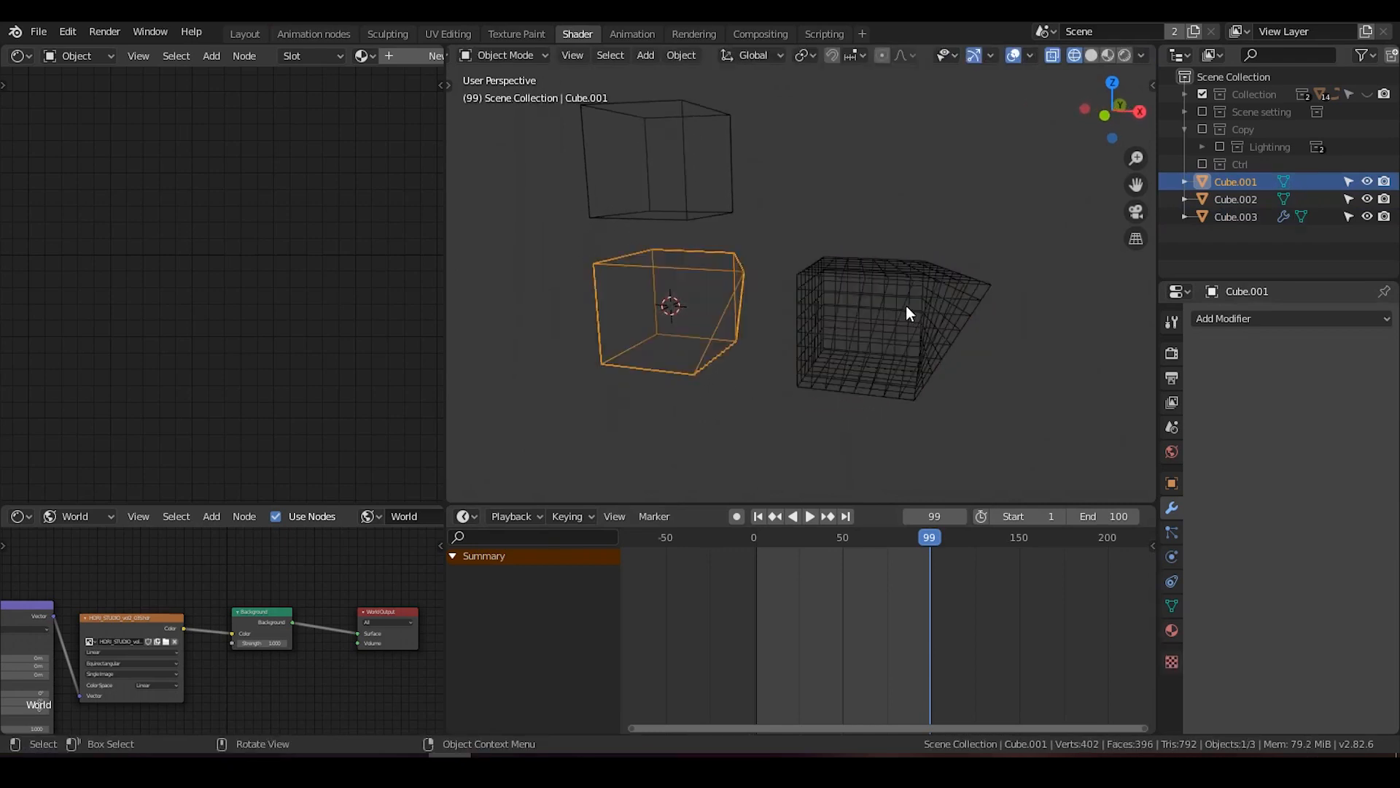
Select the subdivided cube Cube.003 and review its object transform properties.
{"action": "left_click", "coordinate": [906, 306]}
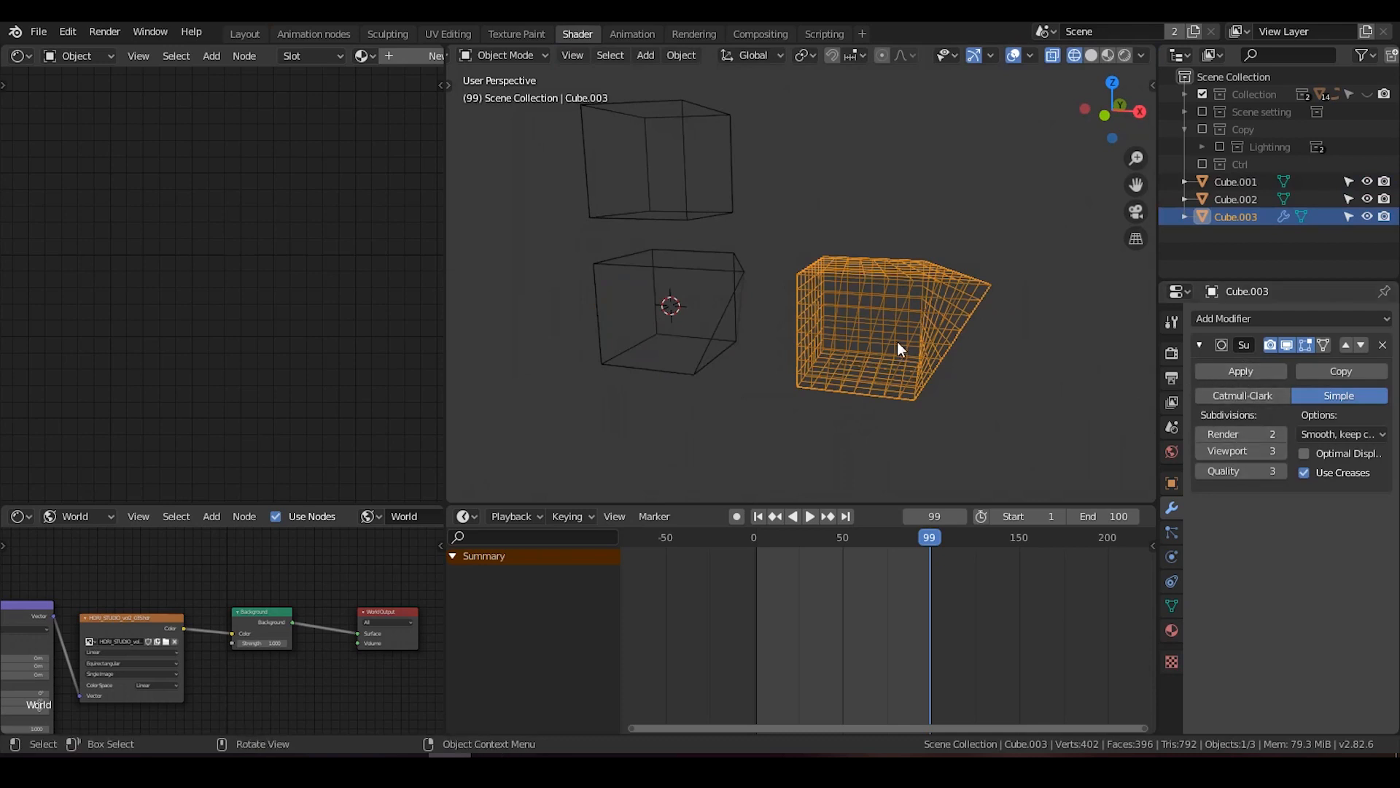
{"action": "middle_click_drag", "start_coordinate": [897, 341], "coordinate": [909, 328]}
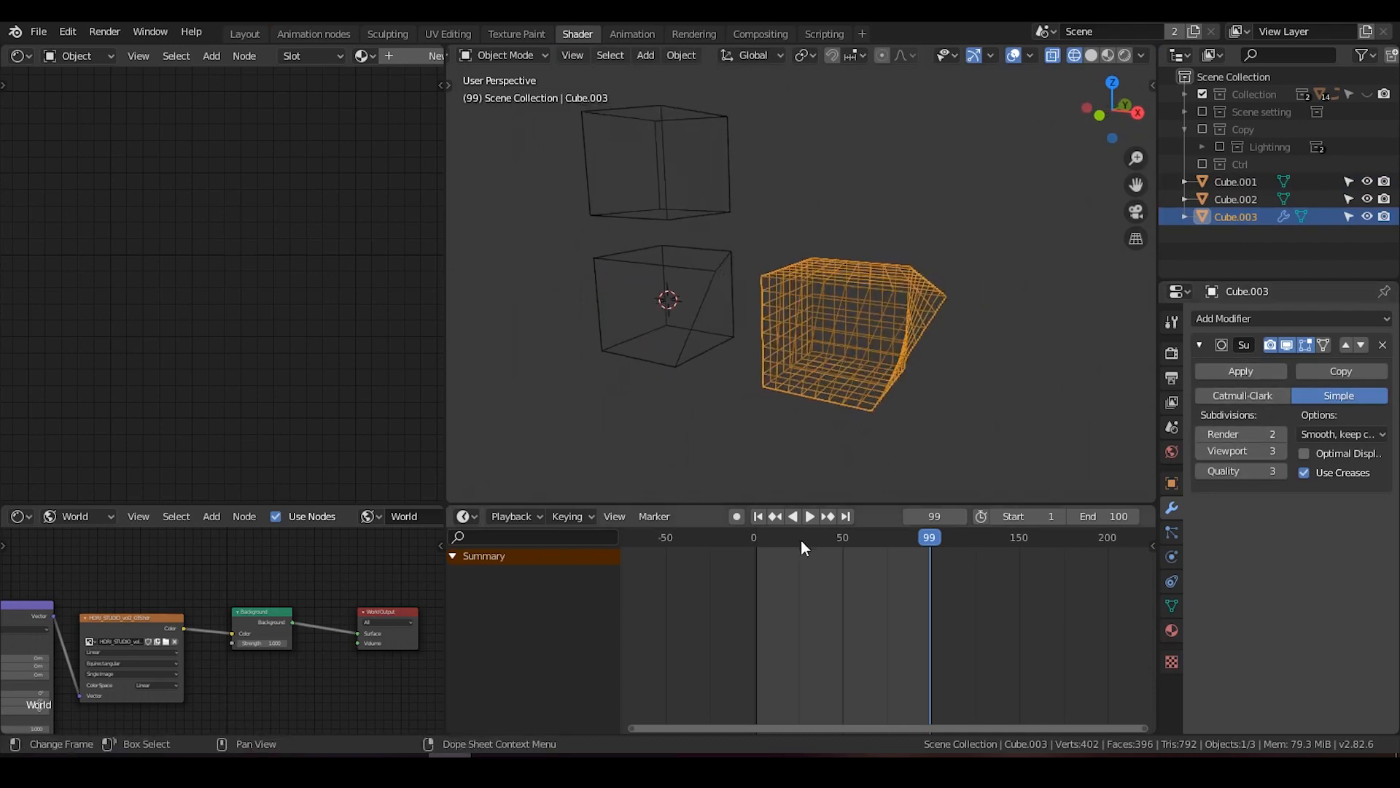
{"action": "left_click", "coordinate": [1172, 484]}
{"action": "mouse_move", "coordinate": [1320, 371]}
{"action": "left_mouse_down"}
{"action": "mouse_move", "coordinate": [1341, 370]}
{"action": "mouse_move", "coordinate": [1313, 371]}
{"action": "left_mouse_up"}
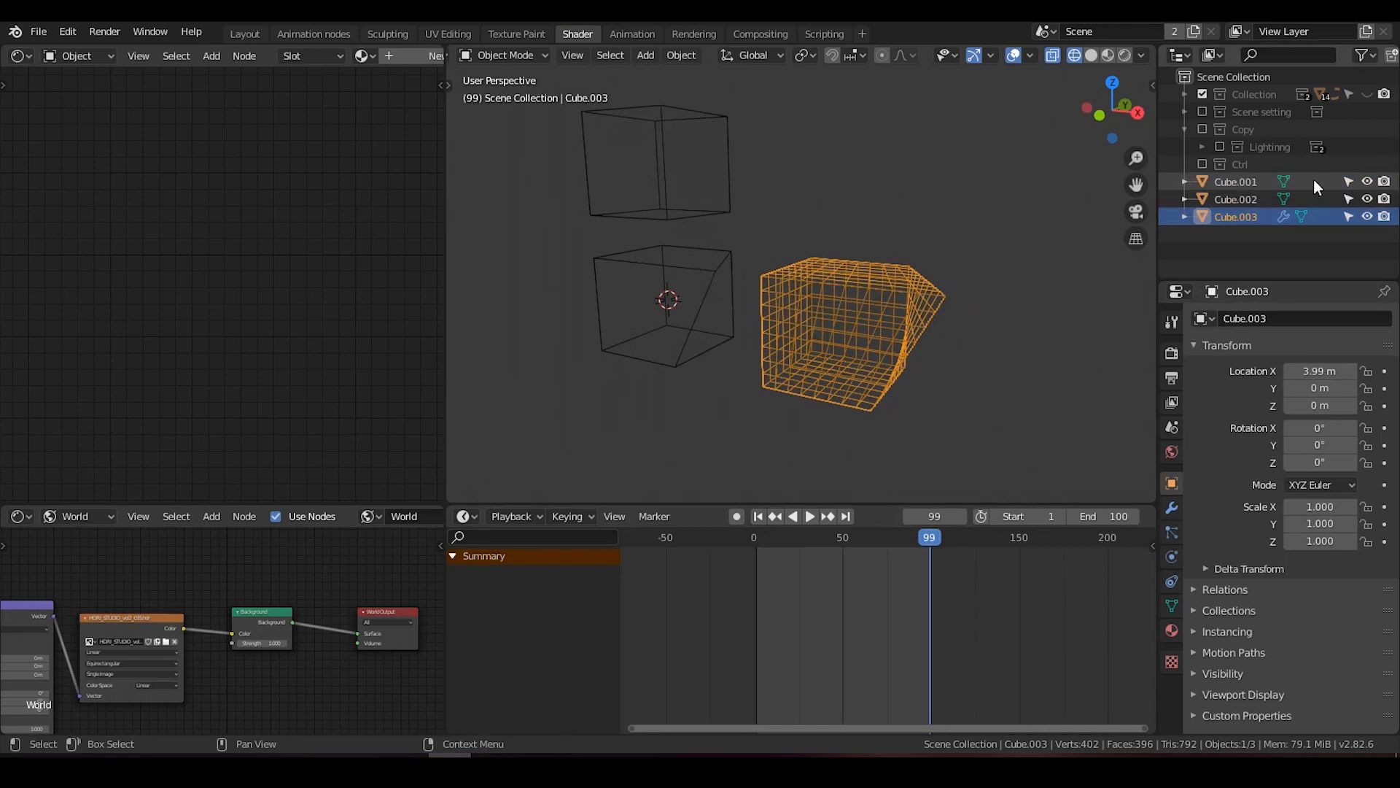
Hide the three demonstration cubes, Cube.001 to Cube.003, and delete them from the scene.
{"action": "left_click_drag", "start_coordinate": [1365, 182], "coordinate": [1367, 217]}
{"action": "left_click", "coordinate": [1231, 184]}
{"action": "left_click", "coordinate": [1234, 199], "text": "shift"}
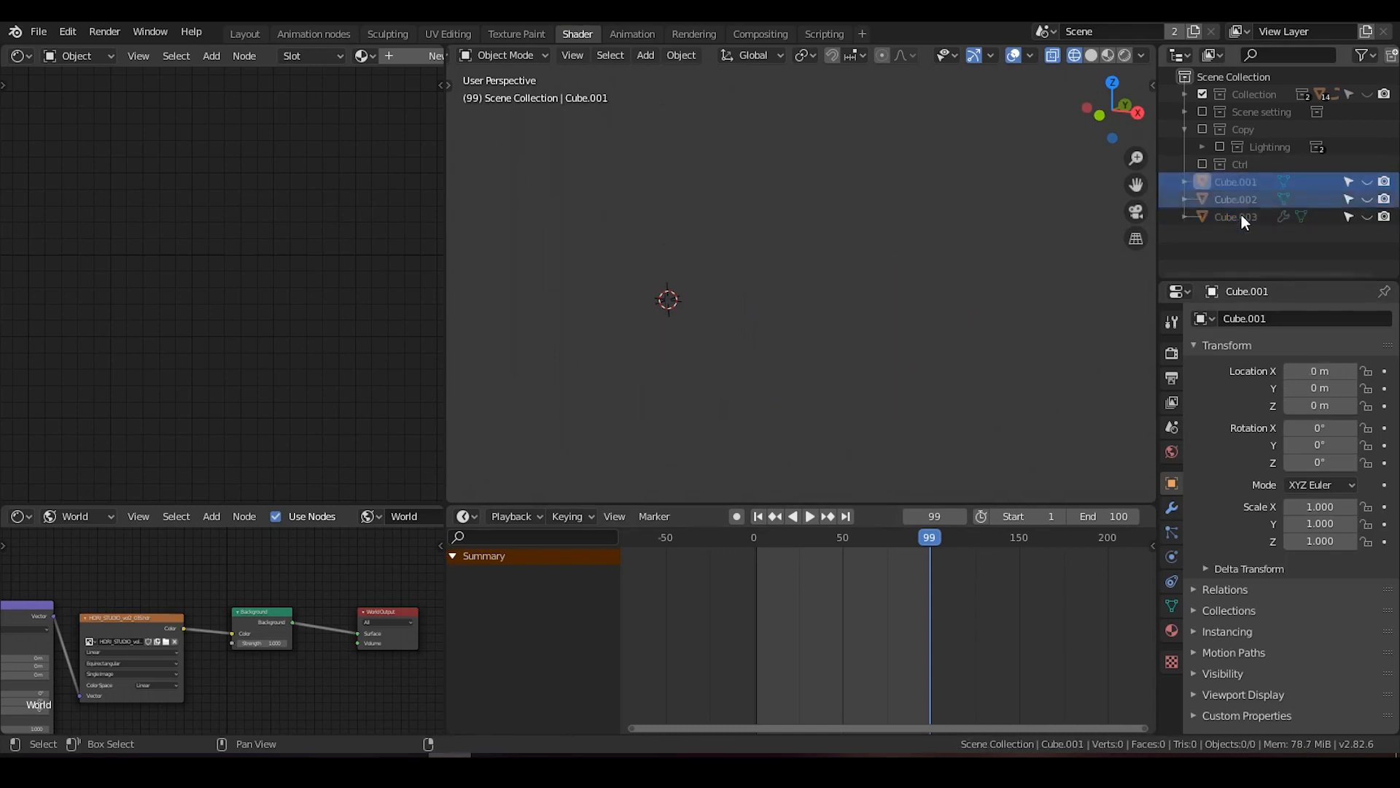
{"action": "left_click", "coordinate": [1242, 217], "text": "shift"}
{"action": "right_click", "coordinate": [1241, 216]}
{"action": "left_click", "coordinate": [1234, 256]}
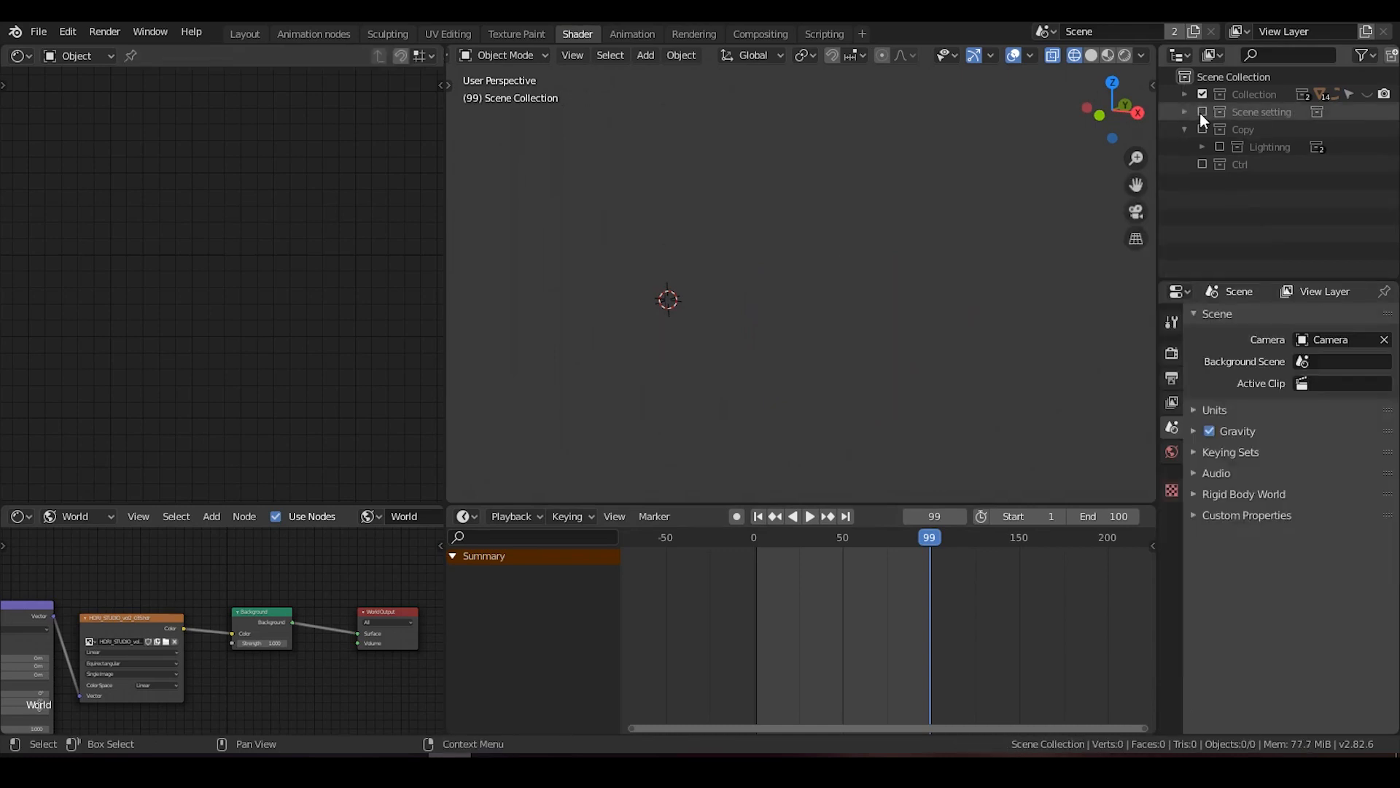
Enable the Scene setting collection in the view layer, check its contents and collapse it again.
{"action": "left_click", "coordinate": [1203, 111]}
{"action": "left_click", "coordinate": [1185, 112]}
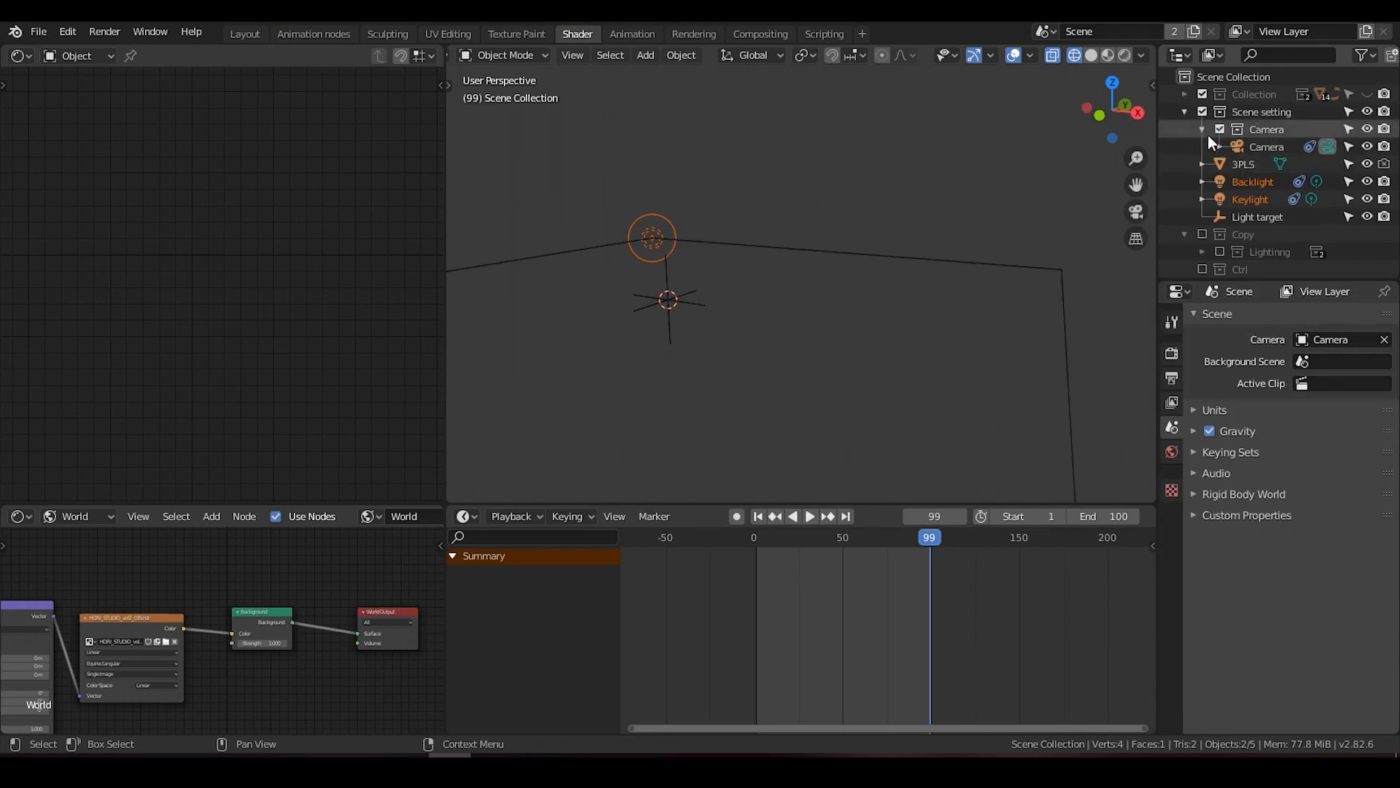
{"action": "left_click", "coordinate": [1184, 112]}
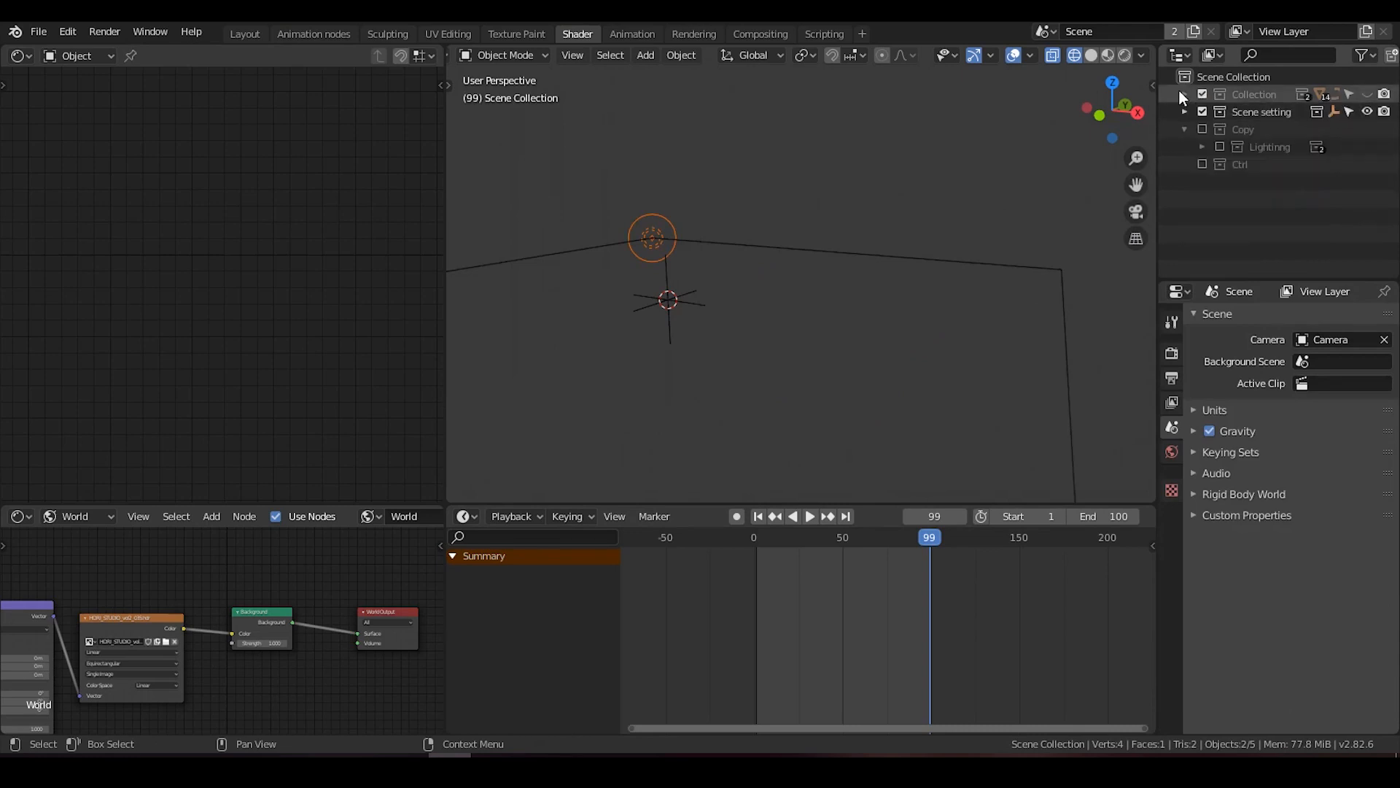
Unhide the Sphere collection inside Collection and select its L object.
{"action": "left_click", "coordinate": [1184, 94]}
{"action": "left_click", "coordinate": [1202, 130]}
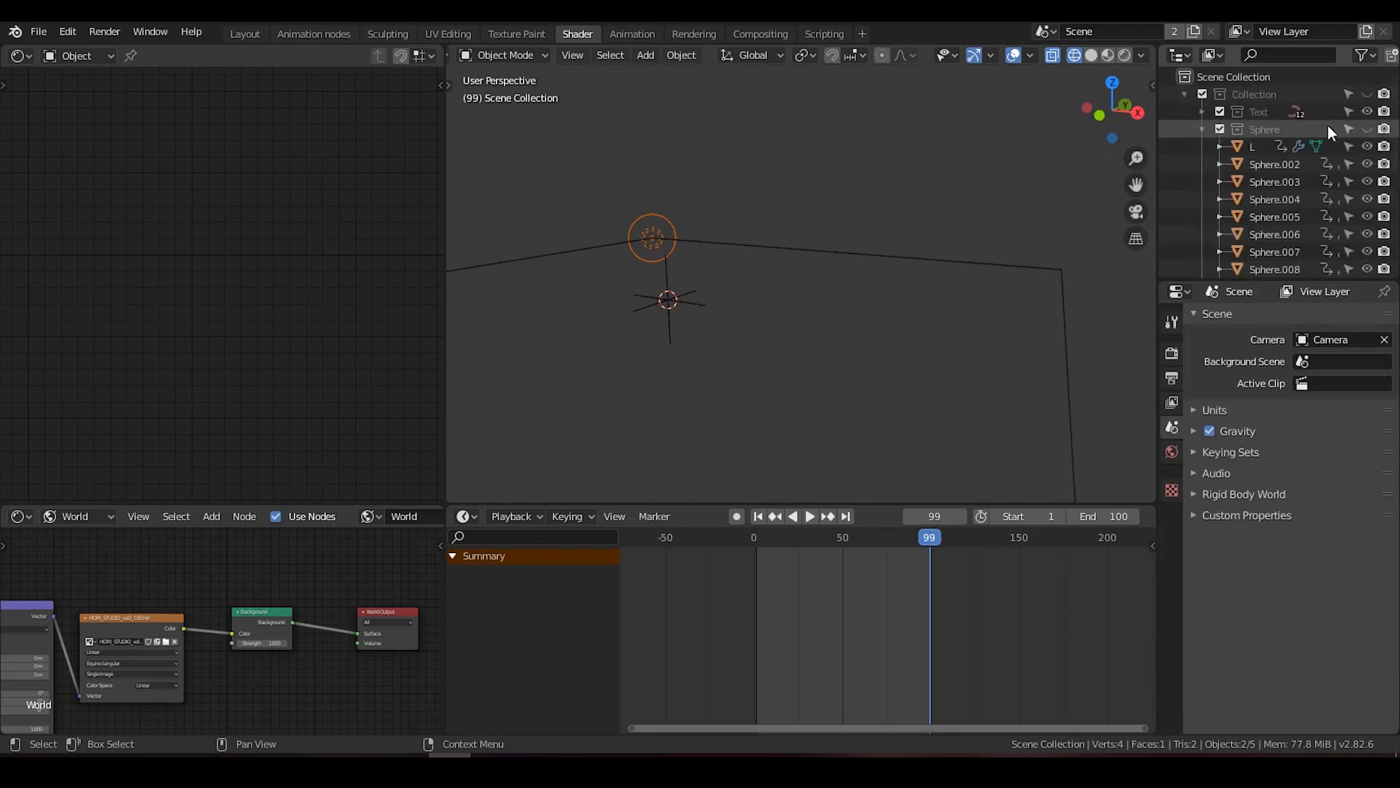
{"action": "left_click", "coordinate": [1367, 129]}
{"action": "left_click", "coordinate": [1248, 149]}
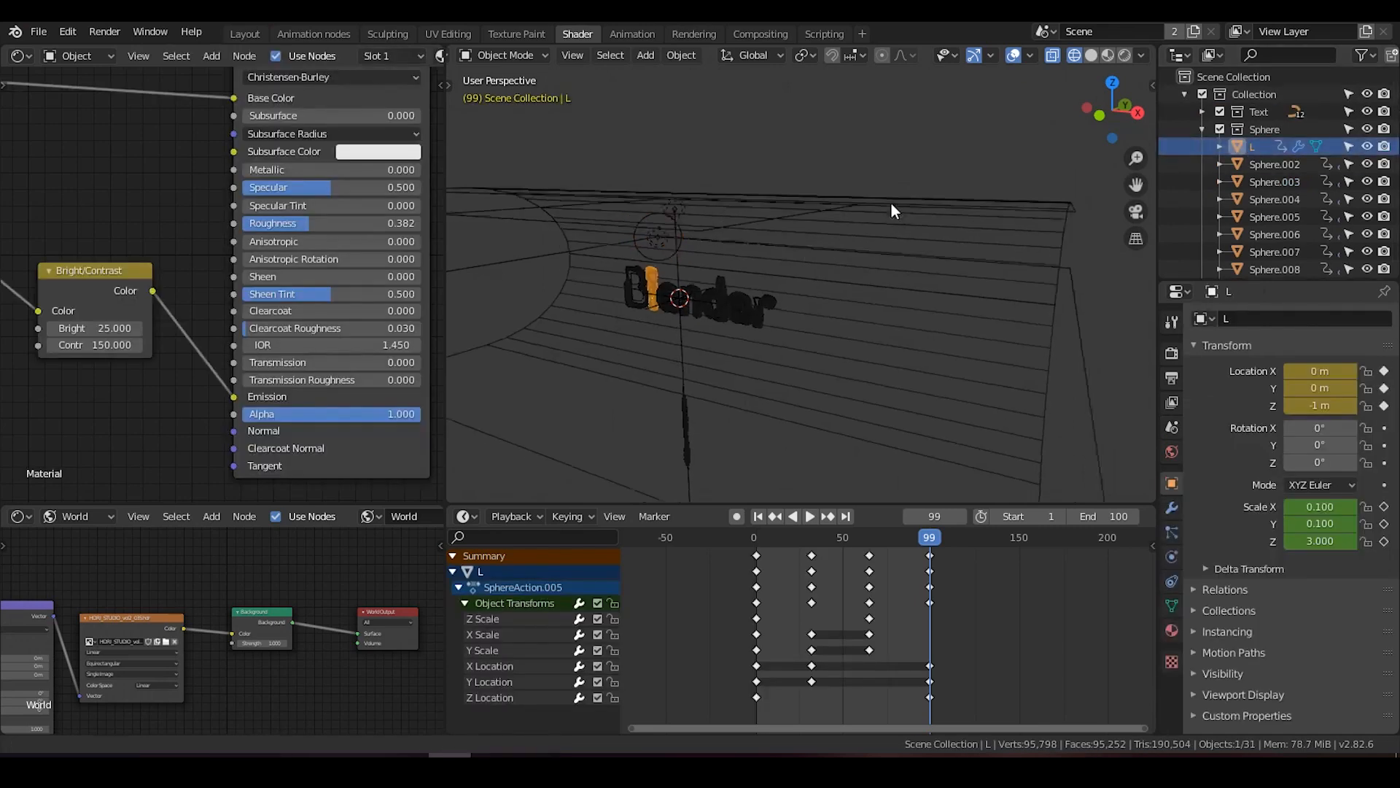
Show the Blender lettering in solid shading with X-ray off and frame the whole word.
{"action": "middle_click_drag", "start_coordinate": [892, 204], "coordinate": [908, 252], "text": "shift"}
{"action": "scroll", "coordinate": [942, 231], "scroll_direction": "up", "scroll_amount": 3}
{"action": "scroll", "coordinate": [908, 252], "scroll_direction": "up", "scroll_amount": 4}
{"action": "left_click", "coordinate": [1091, 56]}
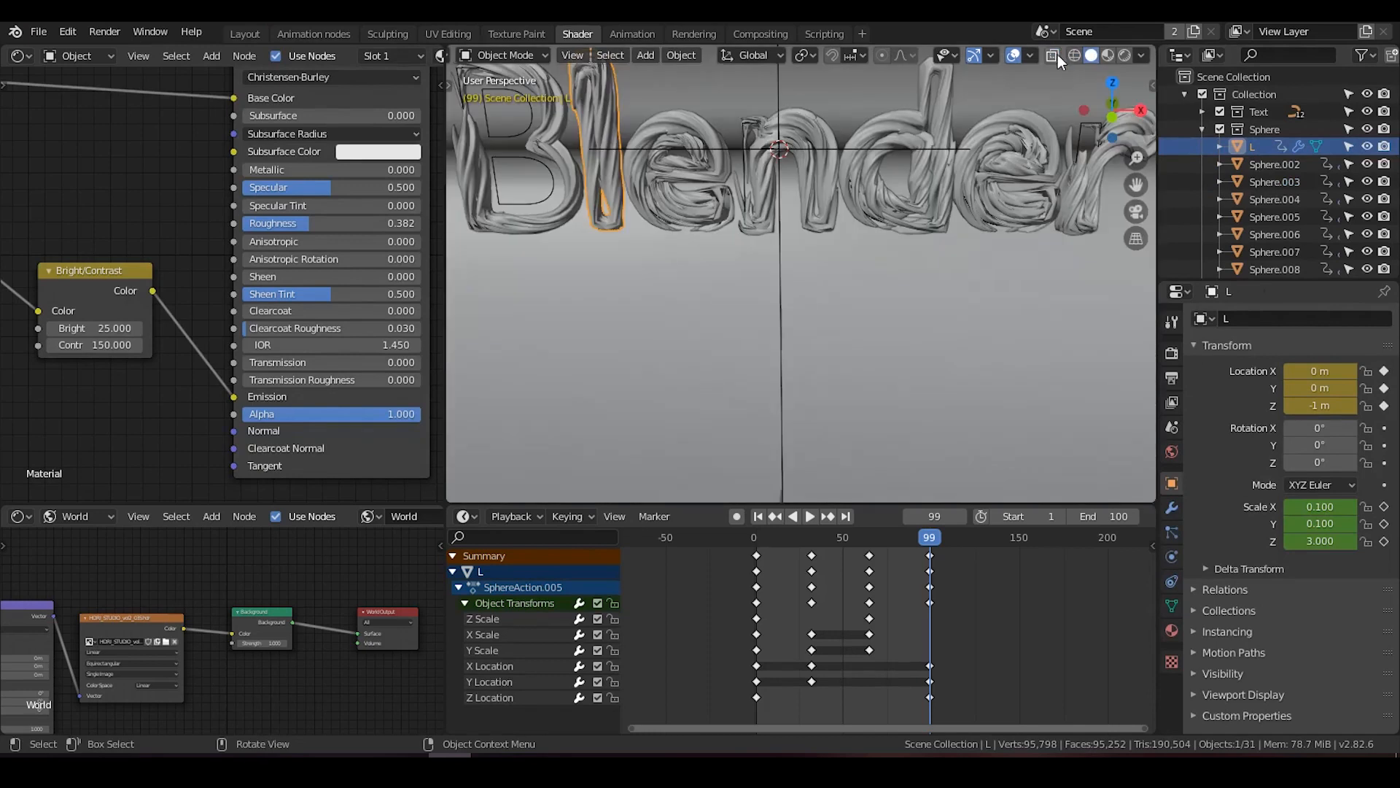
{"action": "left_click", "coordinate": [1057, 55]}
{"action": "left_click", "coordinate": [1057, 55]}
{"action": "scroll", "coordinate": [910, 202], "scroll_direction": "down", "scroll_amount": 1}
{"action": "middle_click_drag", "start_coordinate": [911, 202], "coordinate": [900, 277], "text": "shift"}
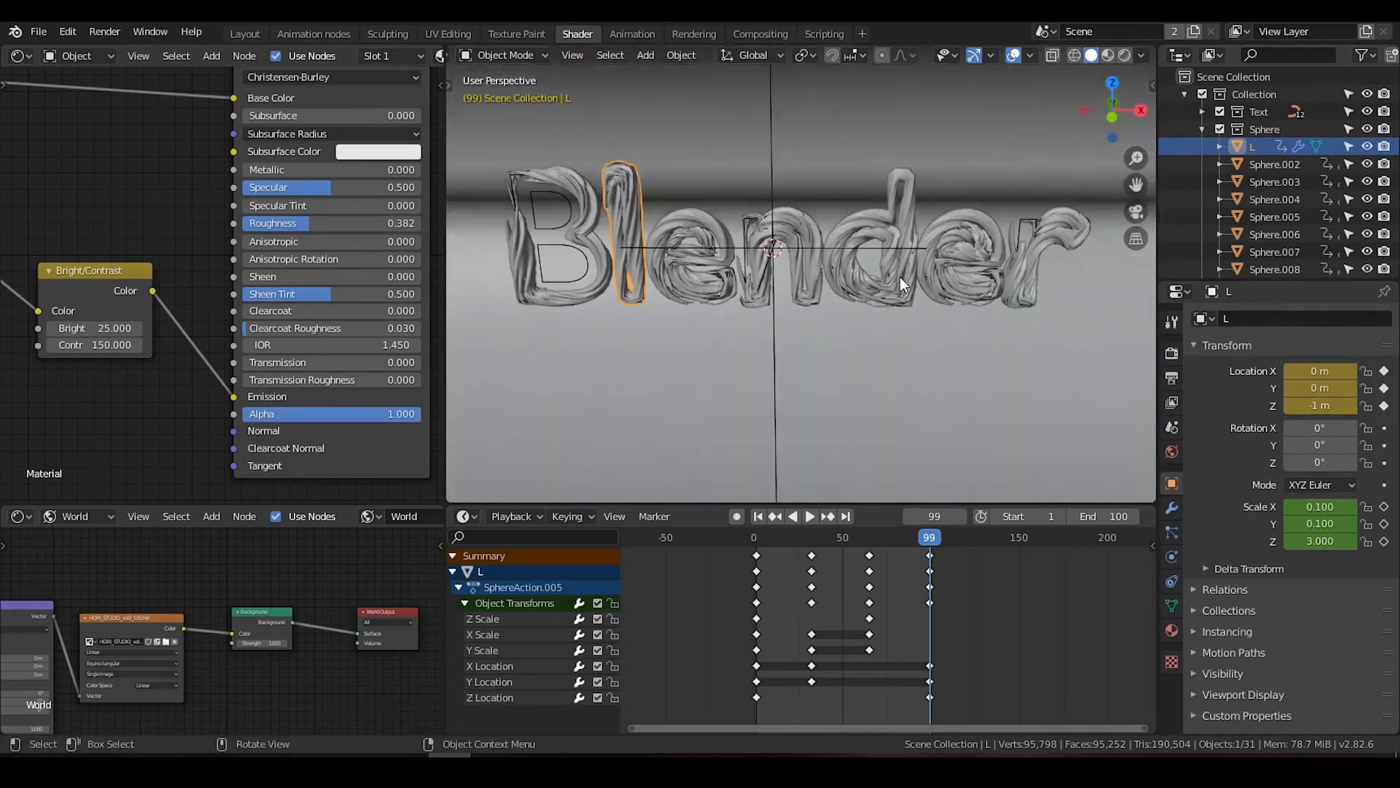
Make the Text collection unselectable and keep the Sphere collection selectable.
{"action": "left_click", "coordinate": [1199, 128]}
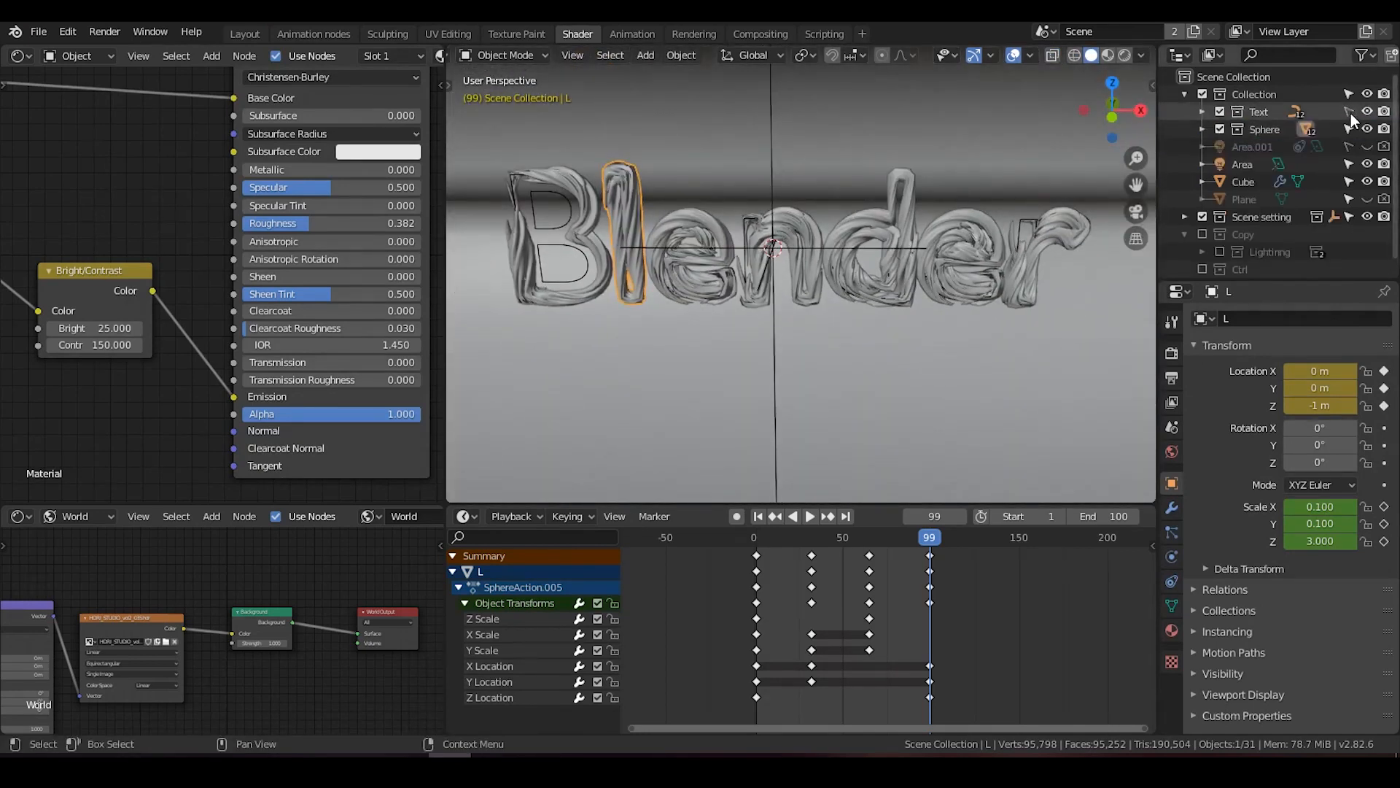
{"action": "left_click", "coordinate": [1351, 112]}
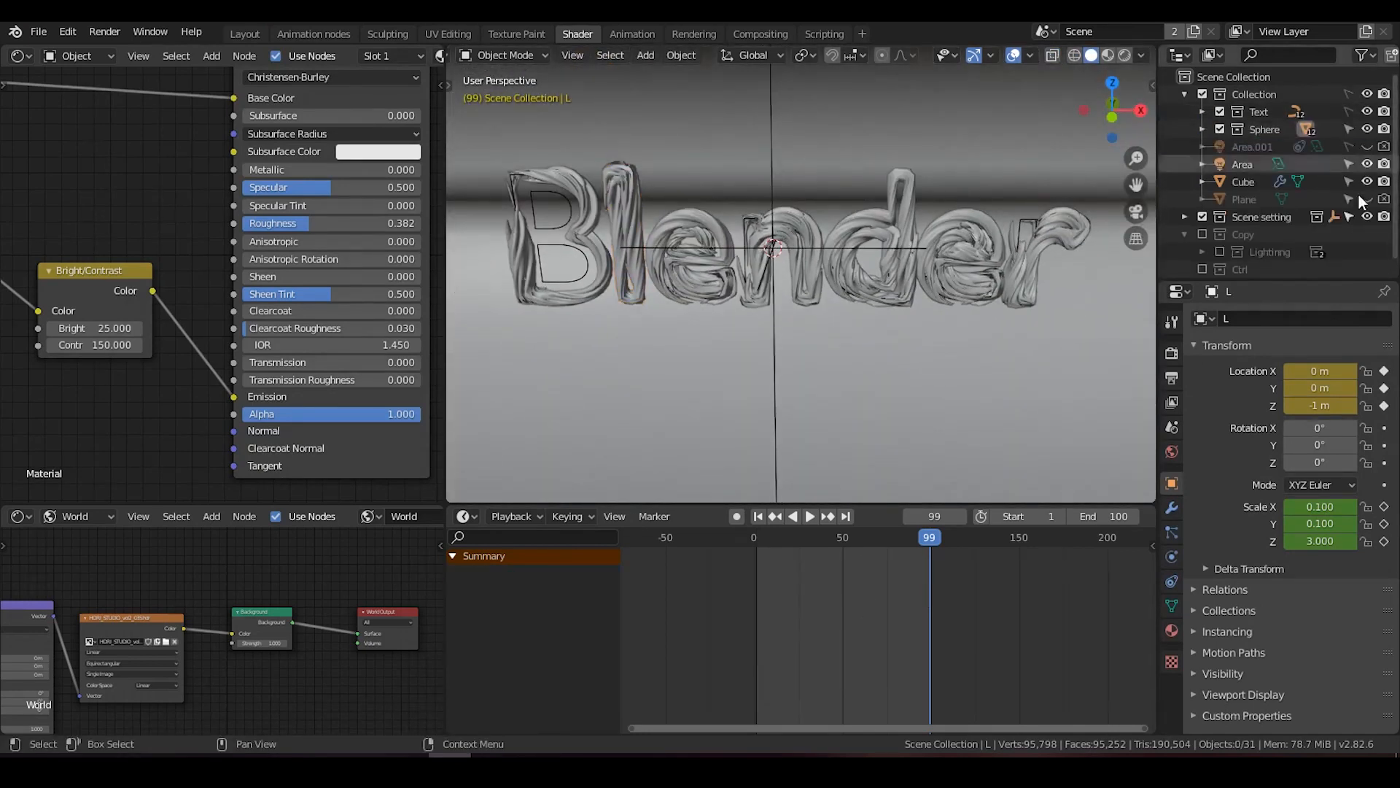
{"action": "left_click", "coordinate": [1350, 113]}
{"action": "left_click", "coordinate": [1350, 129], "text": "ctrl"}
{"action": "left_click", "coordinate": [1202, 129]}
Select all the sphere letter objects from L to Sphere with L active, link their object data, and reselect only L.
{"action": "left_click", "coordinate": [1262, 150]}
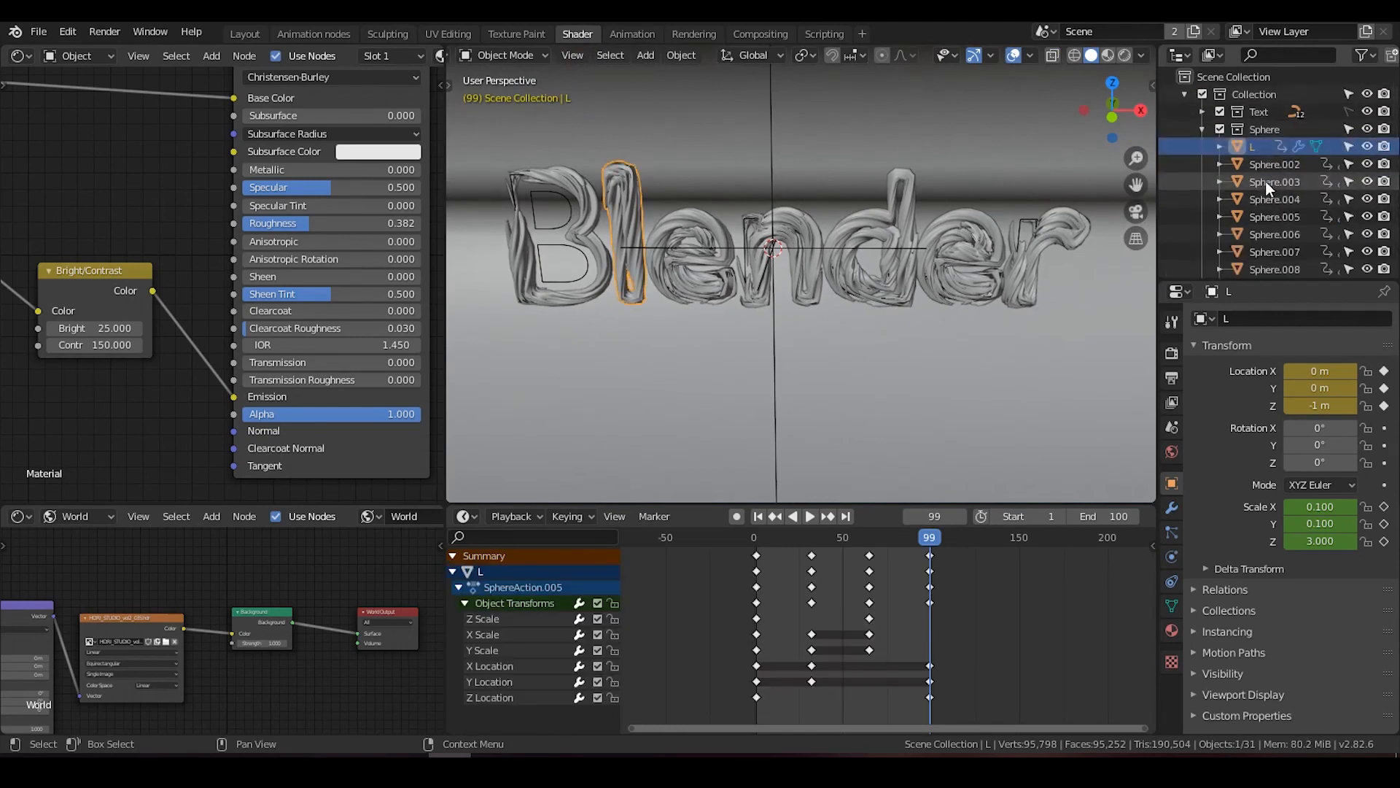
{"action": "scroll", "coordinate": [1267, 181], "scroll_direction": "down", "scroll_amount": 3}
{"action": "left_click", "coordinate": [1275, 236], "text": "shift"}
{"action": "scroll", "coordinate": [880, 269], "scroll_direction": "down", "scroll_amount": 1}
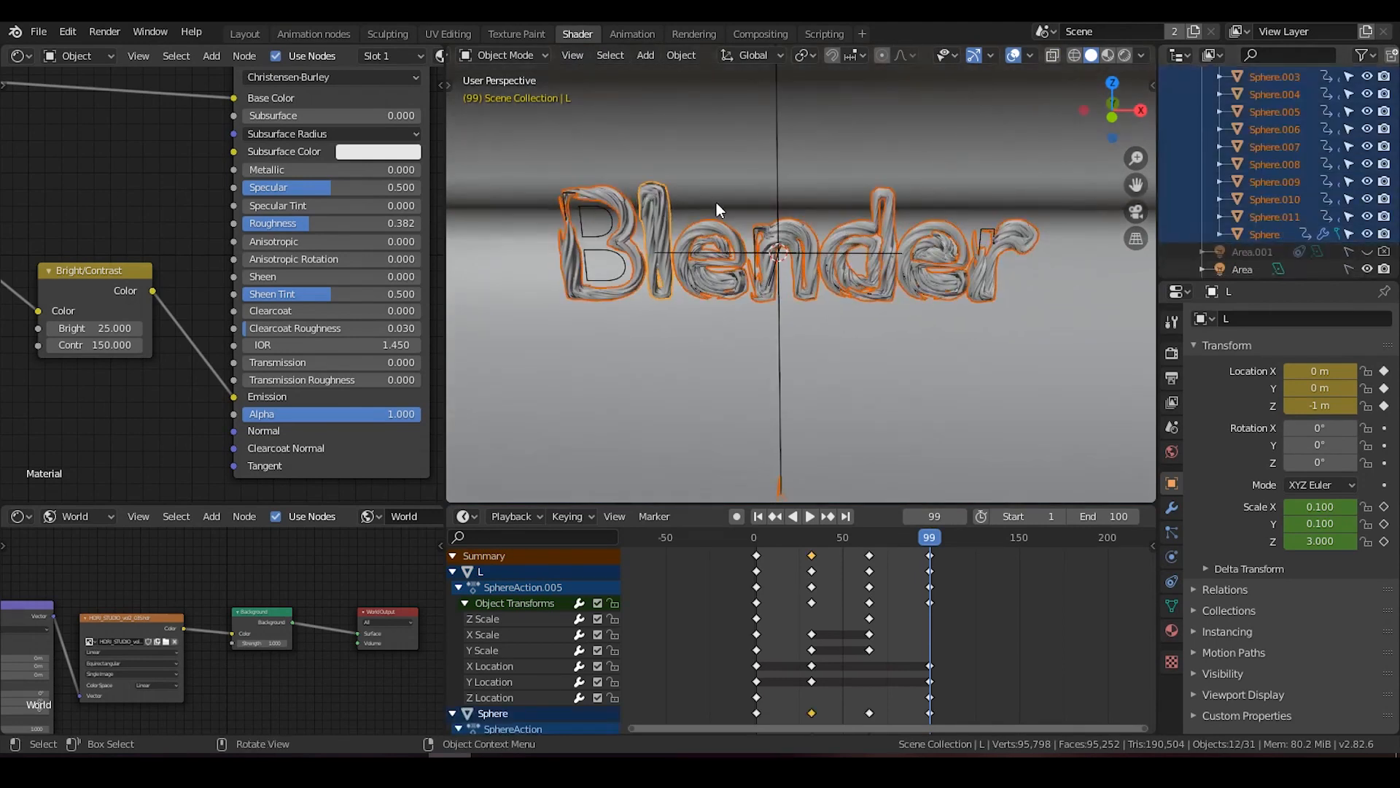
{"action": "middle_click_drag", "start_coordinate": [825, 245], "coordinate": [812, 257], "text": "shift"}
{"action": "scroll", "coordinate": [1308, 186], "scroll_direction": "up", "scroll_amount": 1}
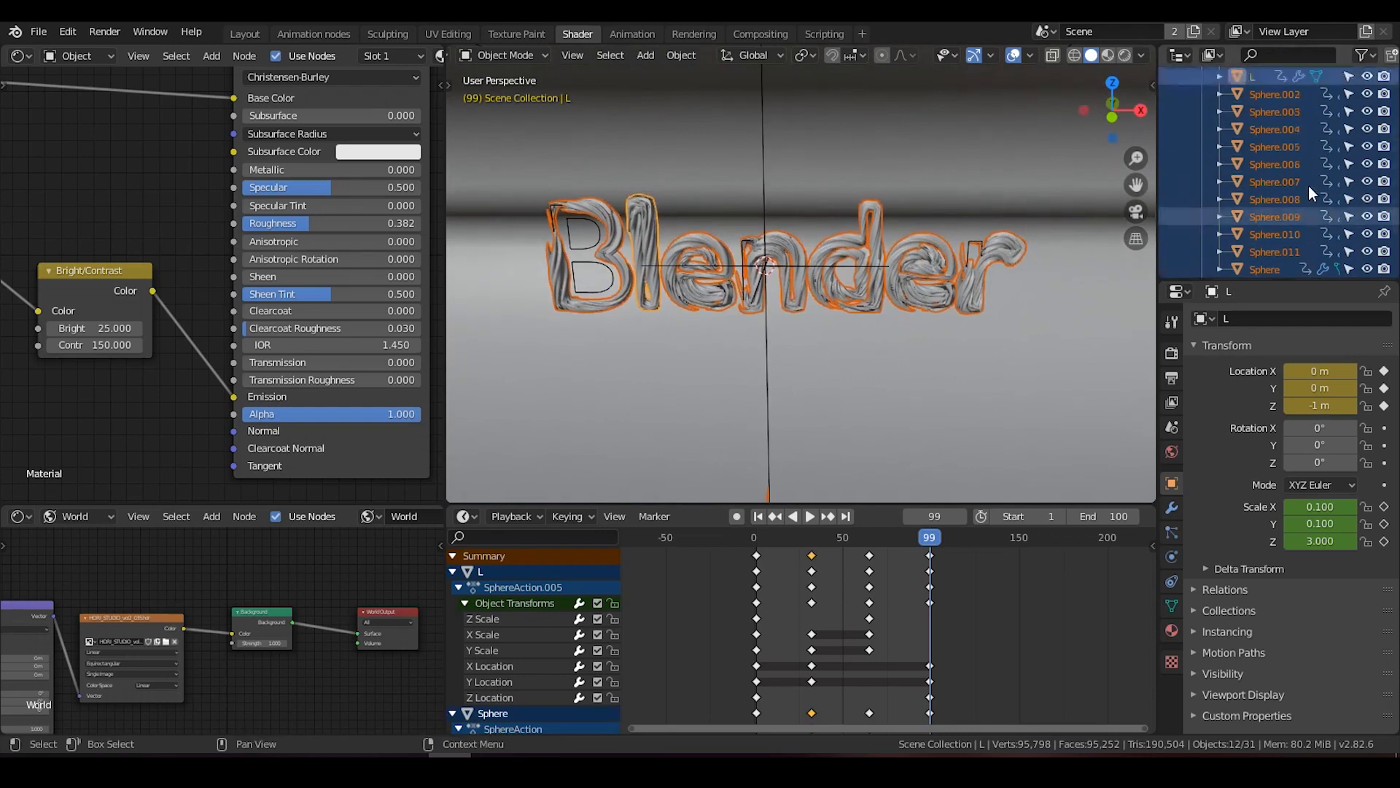
{"action": "scroll", "coordinate": [1308, 185], "scroll_direction": "up", "scroll_amount": 2}
{"action": "scroll", "coordinate": [1308, 185], "scroll_direction": "down", "scroll_amount": 2}
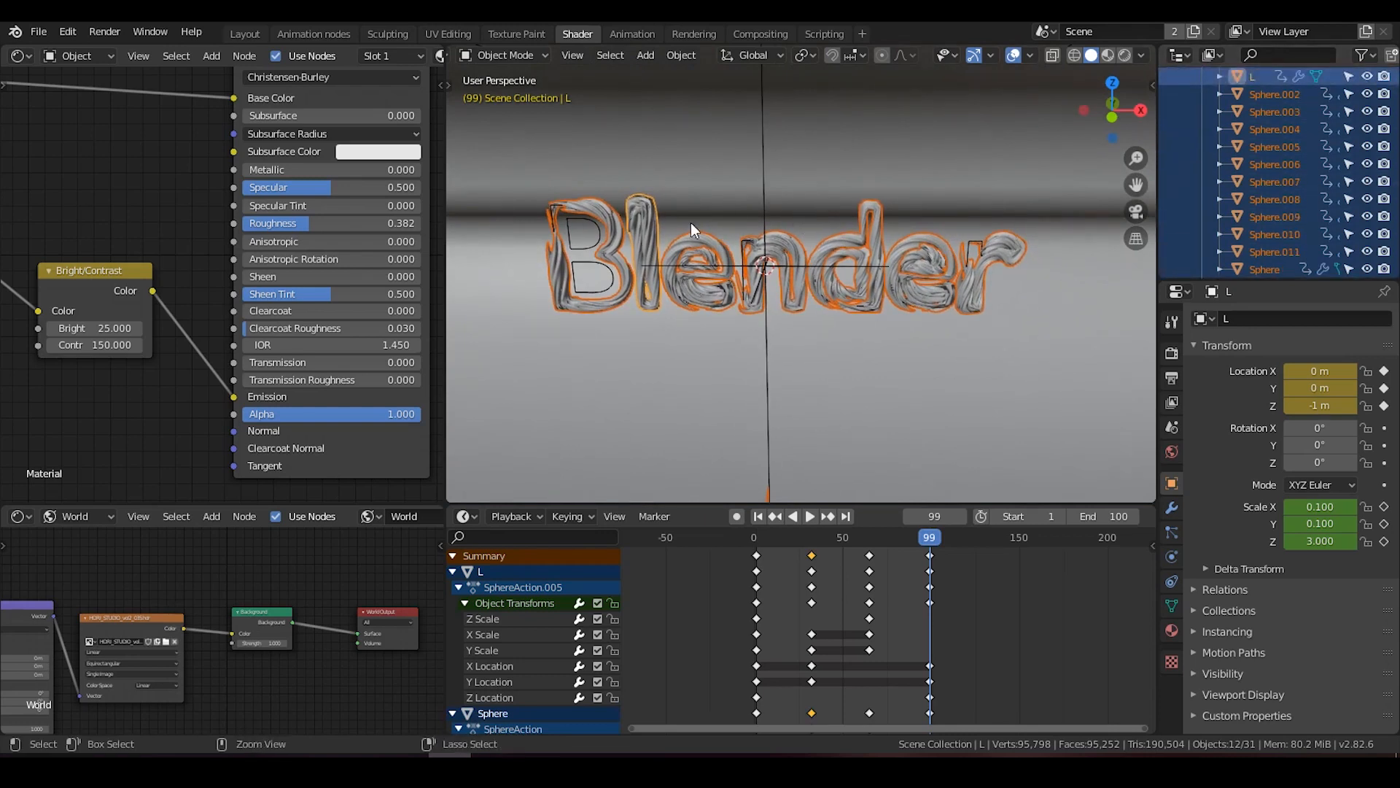
{"action": "key", "text": "ctrl+l"}
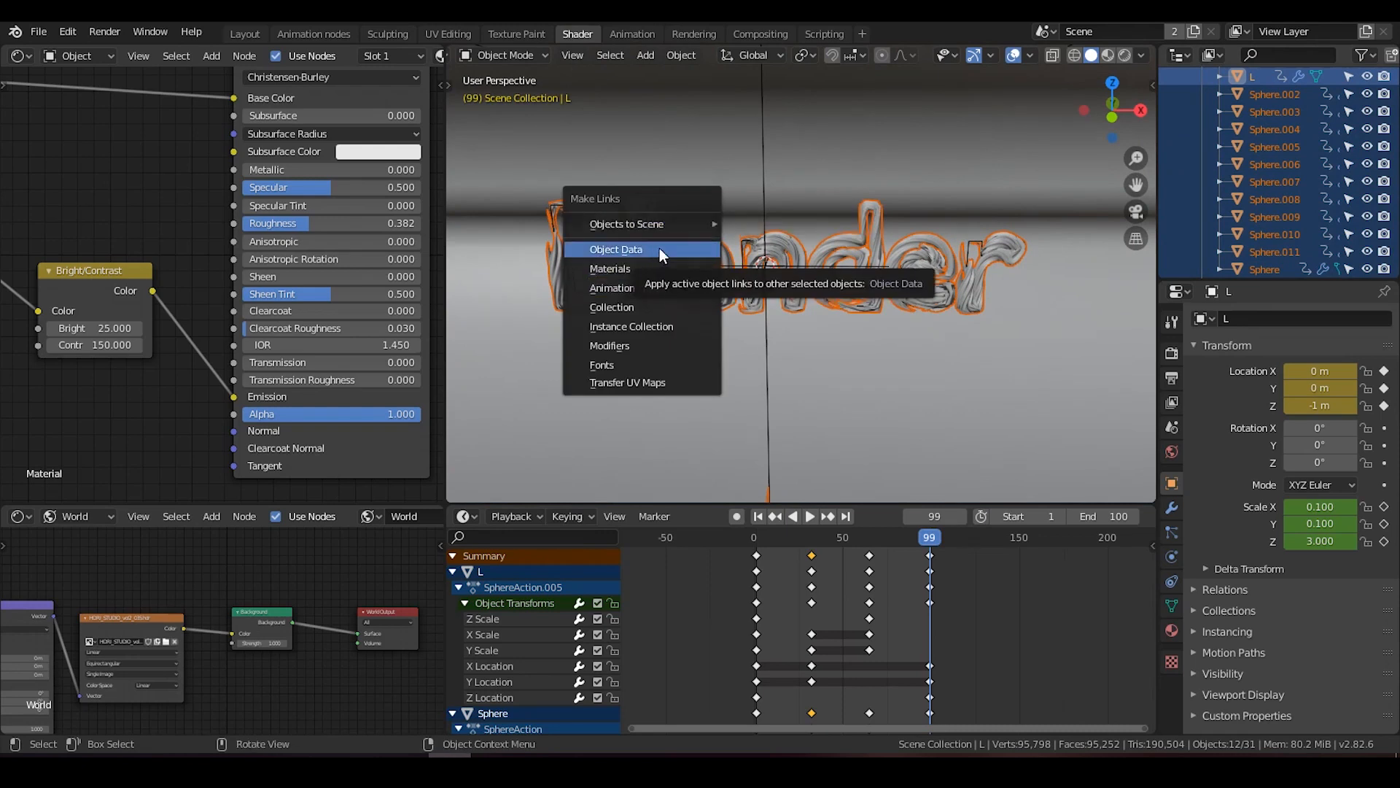
{"action": "left_click", "coordinate": [659, 249]}
{"action": "left_click", "coordinate": [662, 230]}
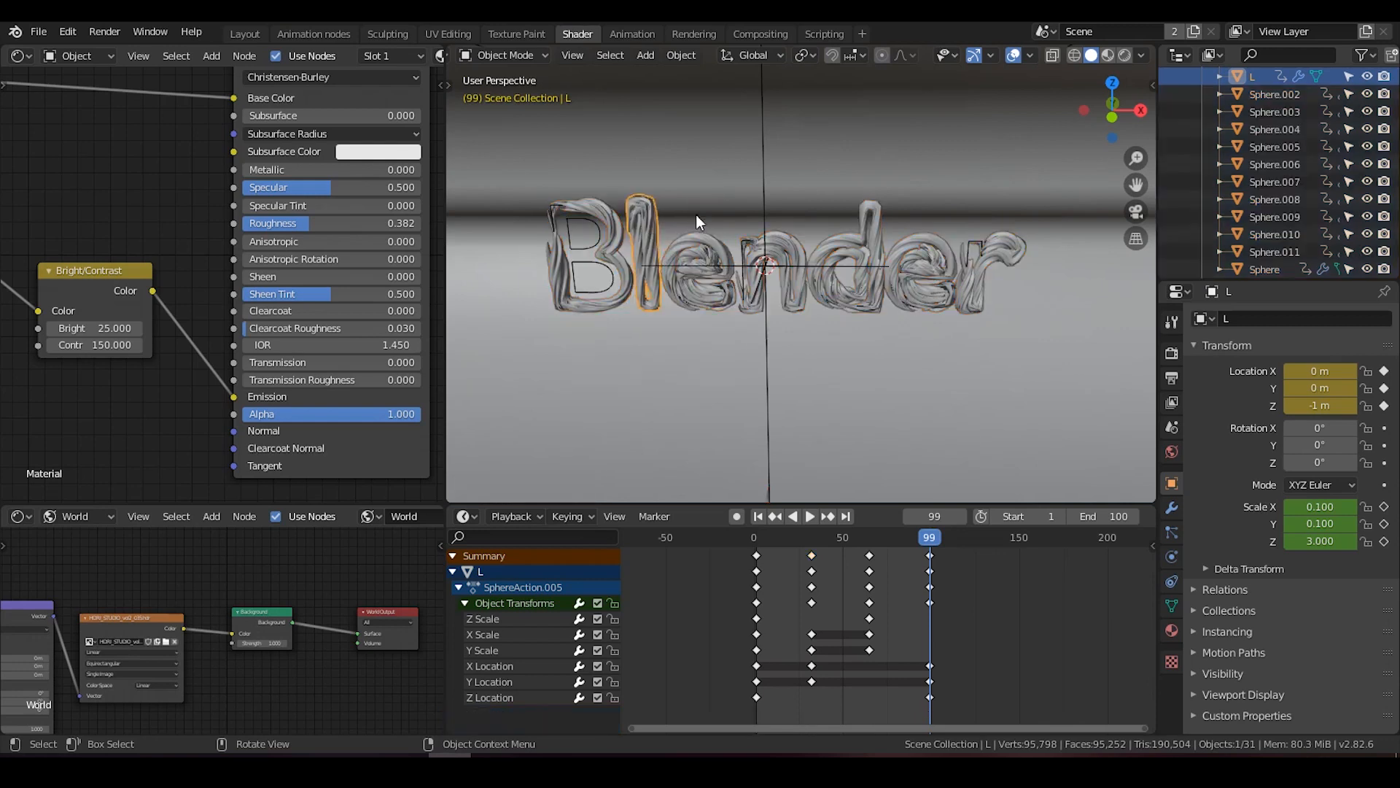
Examine the undeformed source mesh of the L object below the lettering in Edit Mode, and return to Object Mode.
{"action": "scroll", "coordinate": [1243, 110], "scroll_direction": "up", "scroll_amount": 3}
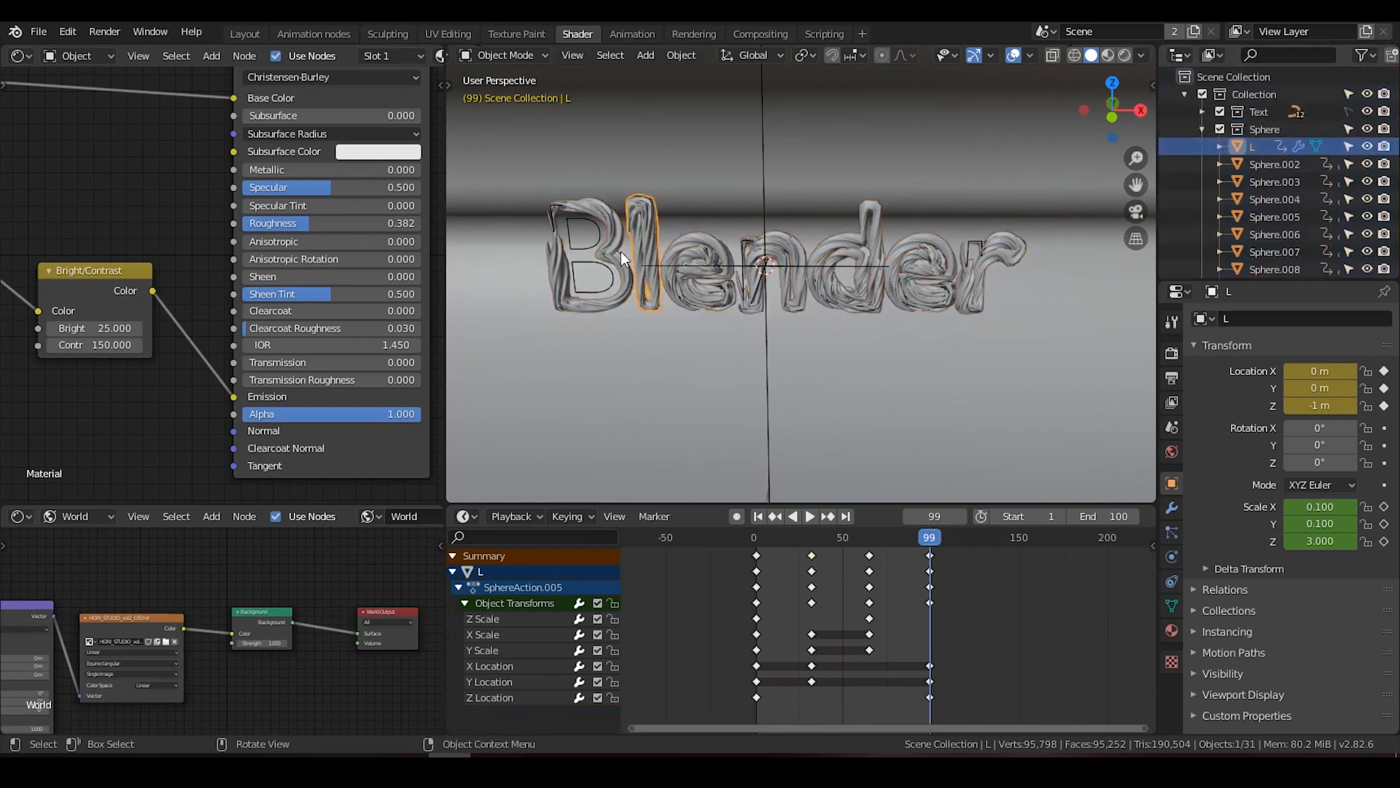
{"action": "key", "text": "Tab"}
{"action": "middle_click_drag", "start_coordinate": [789, 342], "coordinate": [742, 175], "text": "shift"}
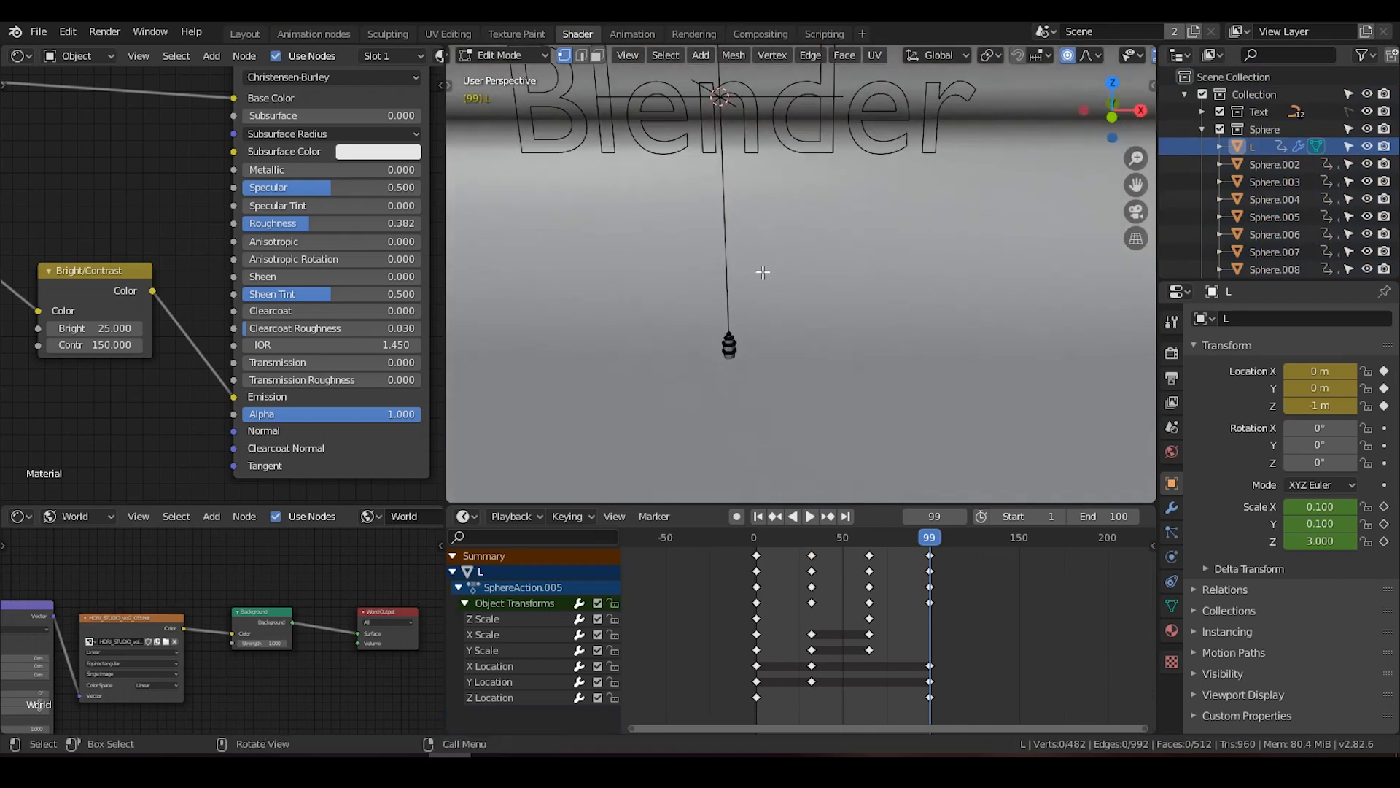
{"action": "middle_click_drag", "start_coordinate": [746, 320], "coordinate": [784, 206], "text": "shift"}
{"action": "scroll", "coordinate": [784, 207], "scroll_direction": "up", "scroll_amount": 5}
{"action": "scroll", "coordinate": [781, 222], "scroll_direction": "down", "scroll_amount": 3}
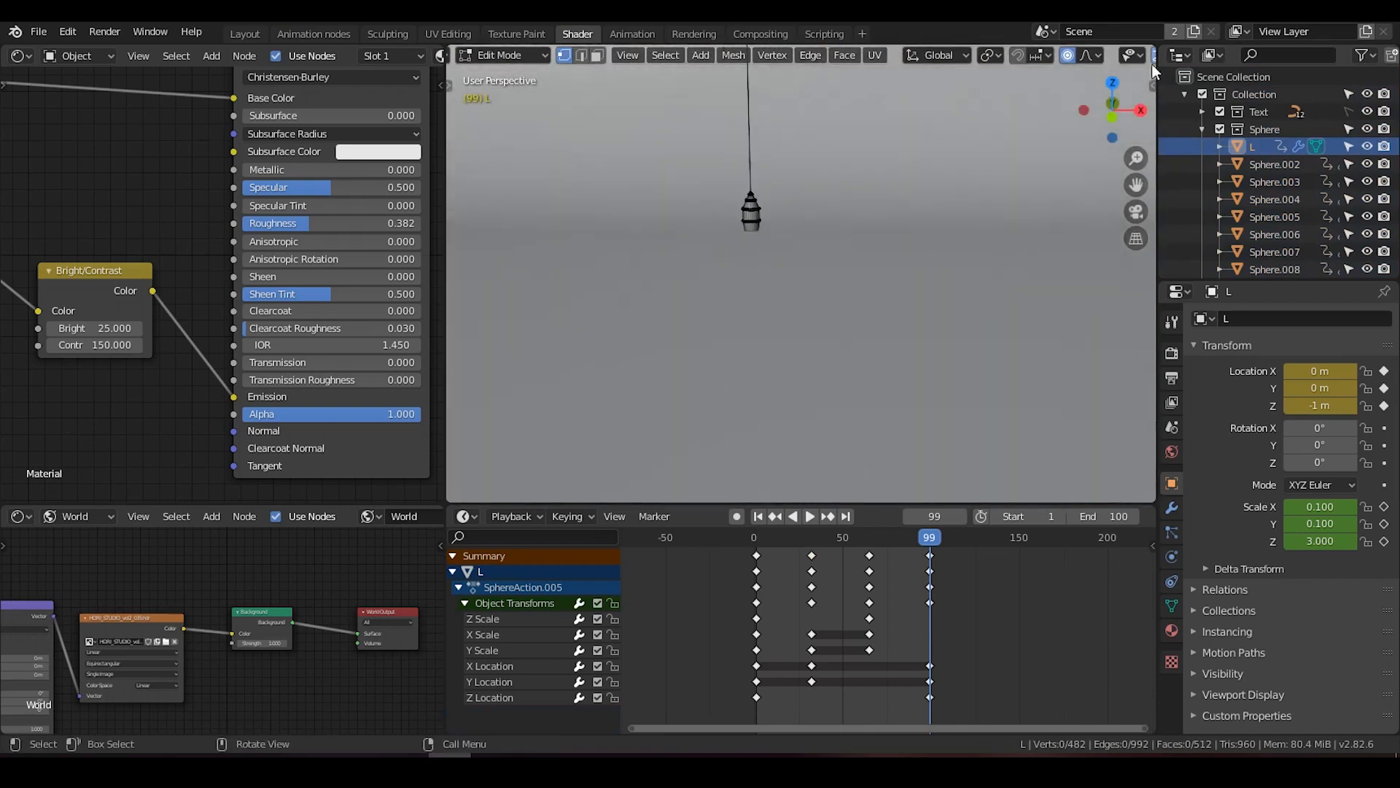
{"action": "scroll", "coordinate": [1061, 57], "scroll_direction": "down", "scroll_amount": 5}
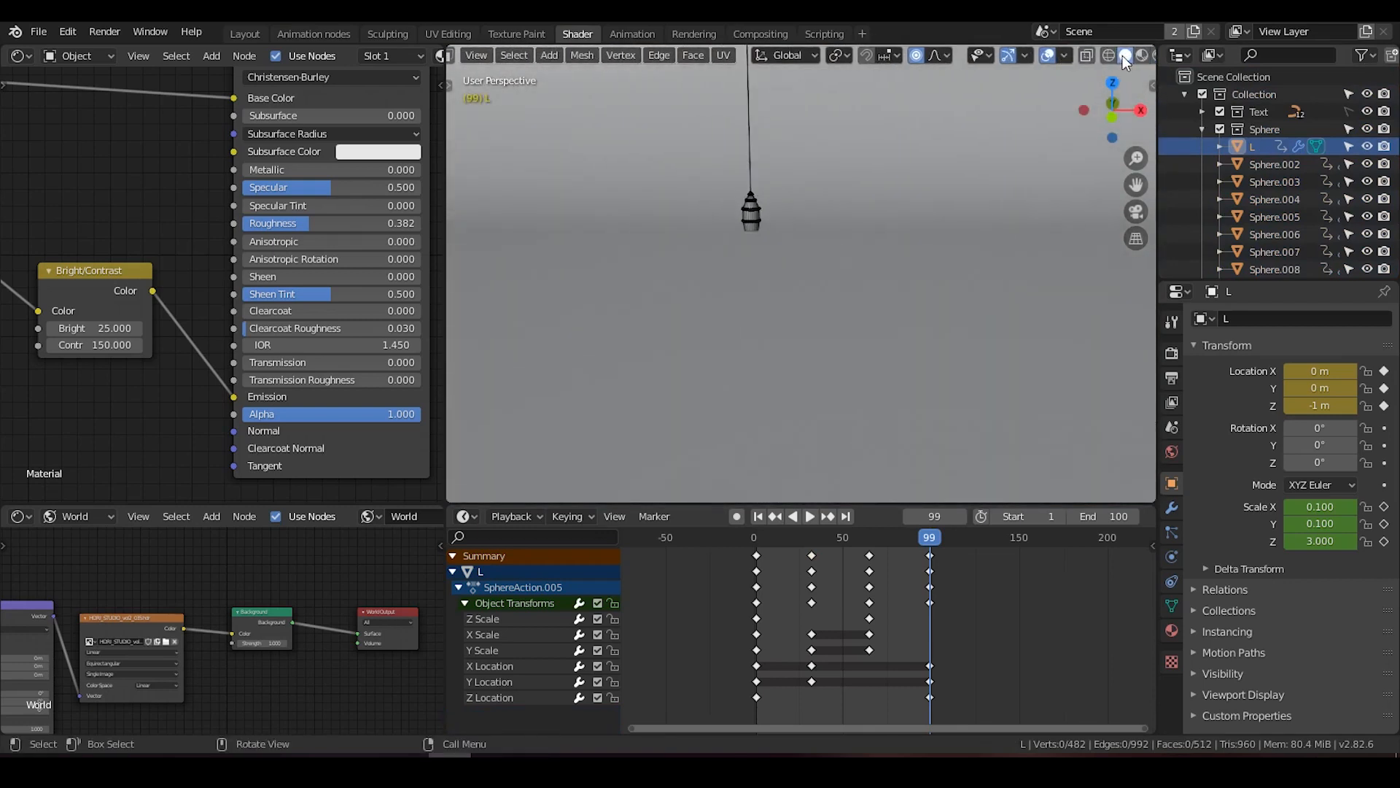
{"action": "scroll", "coordinate": [860, 188], "scroll_direction": "down", "scroll_amount": 8}
{"action": "middle_click_drag", "start_coordinate": [855, 307], "coordinate": [848, 221], "text": "shift"}
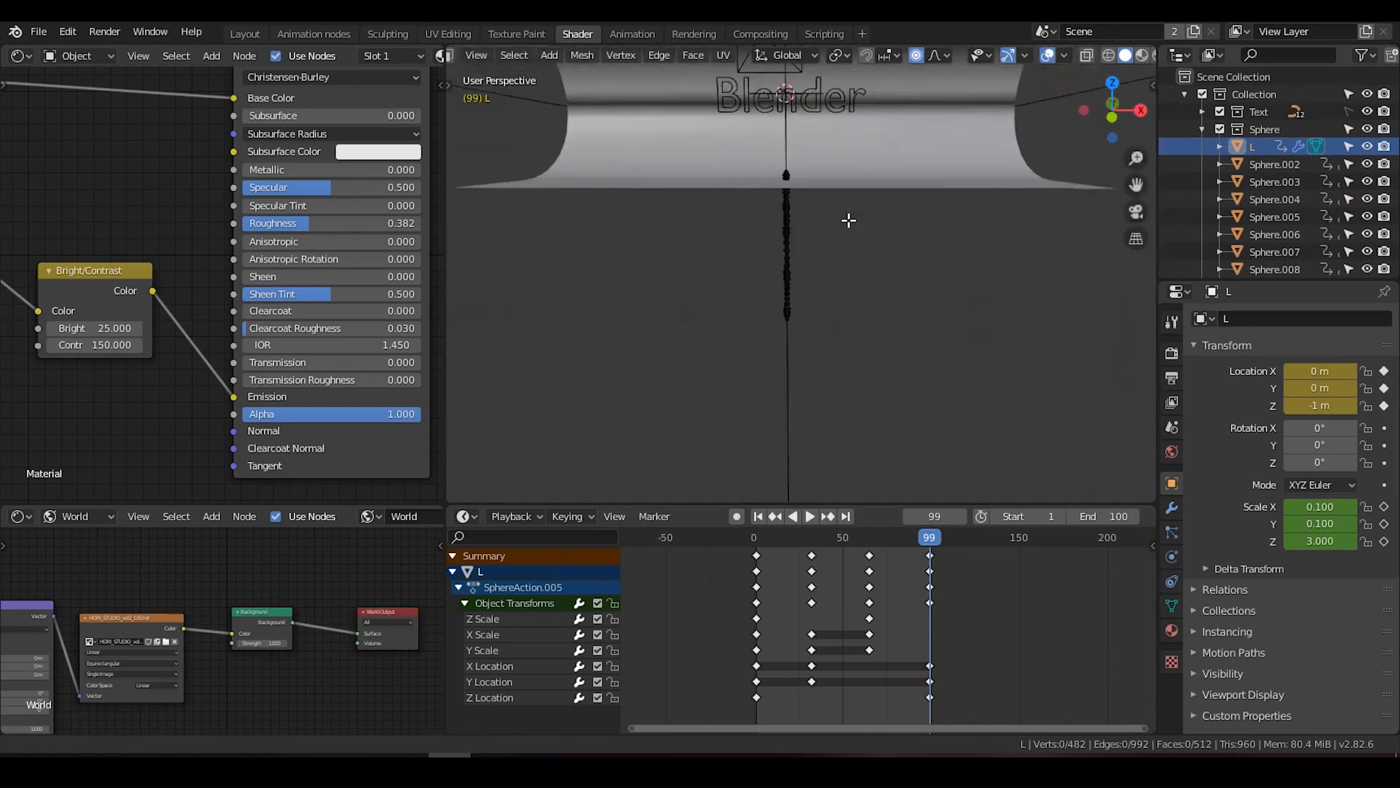
{"action": "scroll", "coordinate": [843, 223], "scroll_direction": "up", "scroll_amount": 4}
{"action": "key", "text": "Tab"}
Review the L object's modifier stack, expand its Simple Deform twist settings, and widen the properties area so the modifier names are readable.
{"action": "middle_click_drag", "start_coordinate": [823, 144], "coordinate": [829, 411], "text": "shift"}
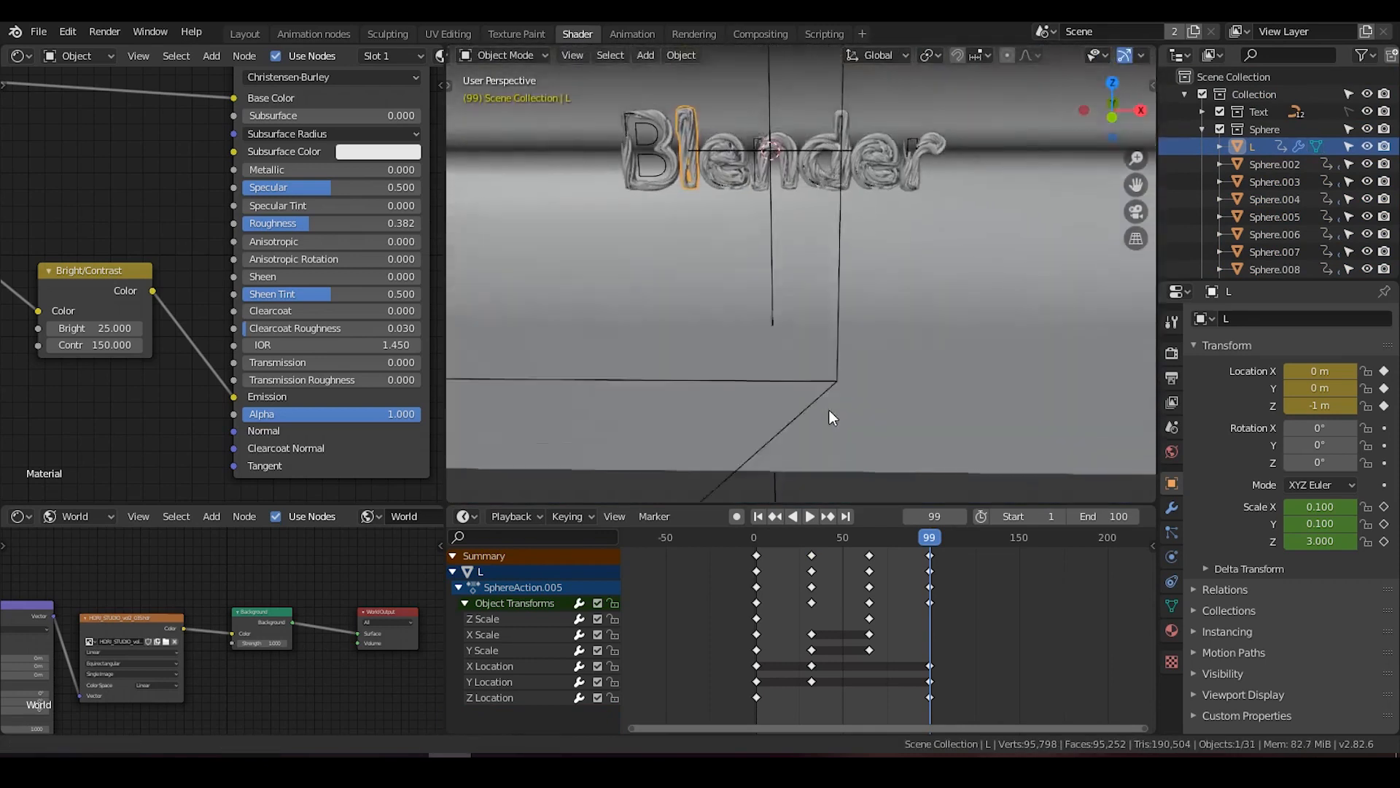
{"action": "scroll", "coordinate": [817, 357], "scroll_direction": "down", "scroll_amount": 2}
{"action": "mouse_move", "coordinate": [809, 313]}
{"action": "middle_mouse_down"}
{"action": "mouse_move", "coordinate": [798, 250]}
{"action": "mouse_move", "coordinate": [817, 300]}
{"action": "middle_mouse_up"}
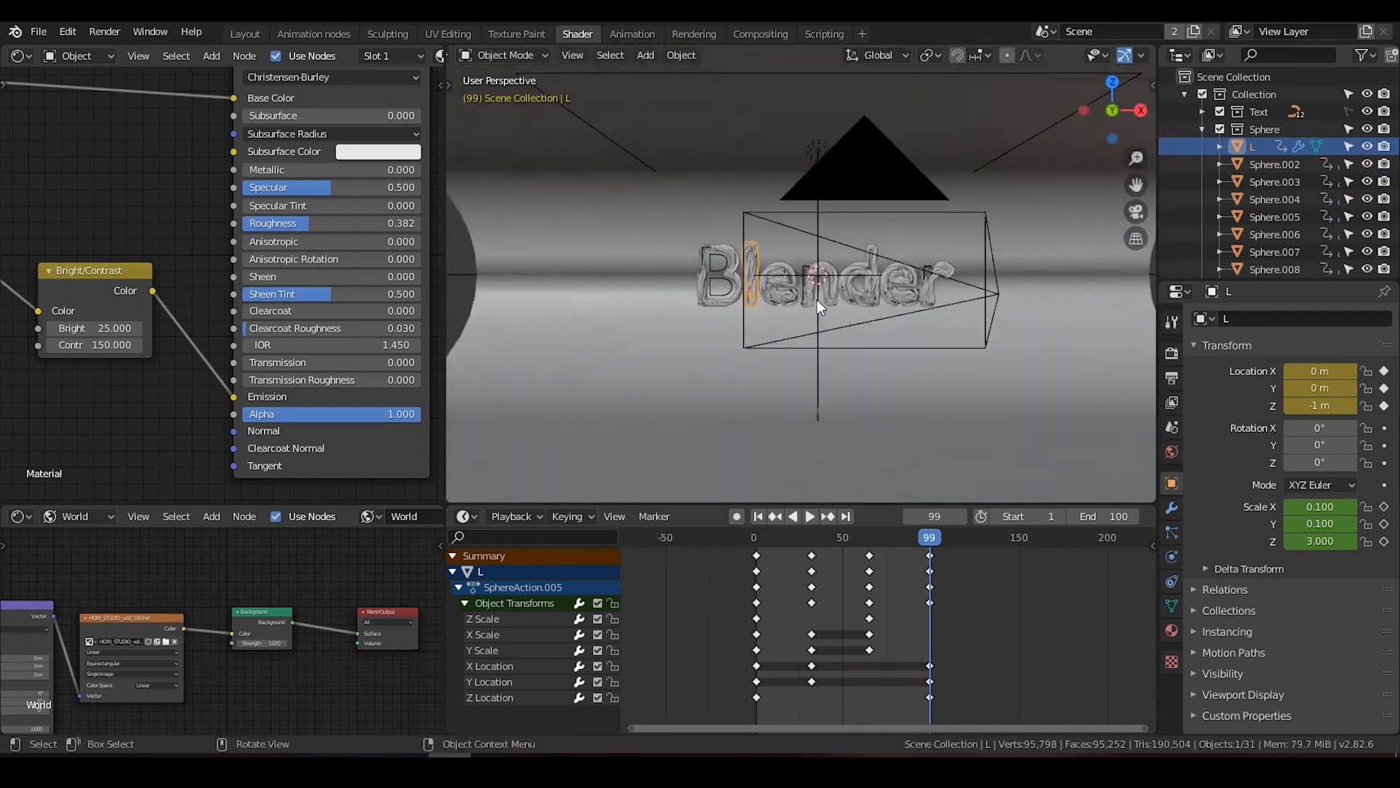
{"action": "scroll", "coordinate": [817, 300], "scroll_direction": "up", "scroll_amount": 4}
{"action": "scroll", "coordinate": [794, 283], "scroll_direction": "down", "scroll_amount": 2}
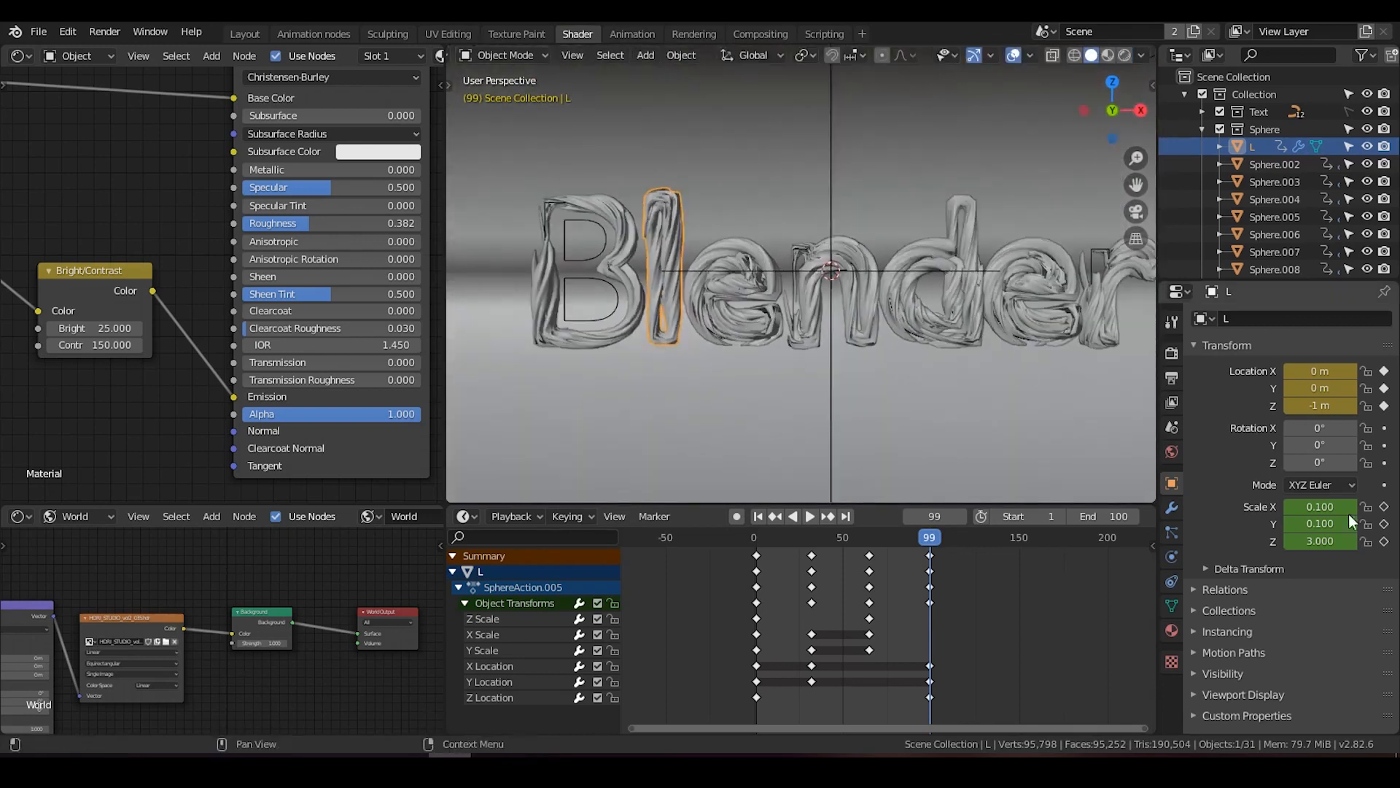
{"action": "left_click", "coordinate": [1173, 507]}
{"action": "left_click", "coordinate": [1200, 343]}
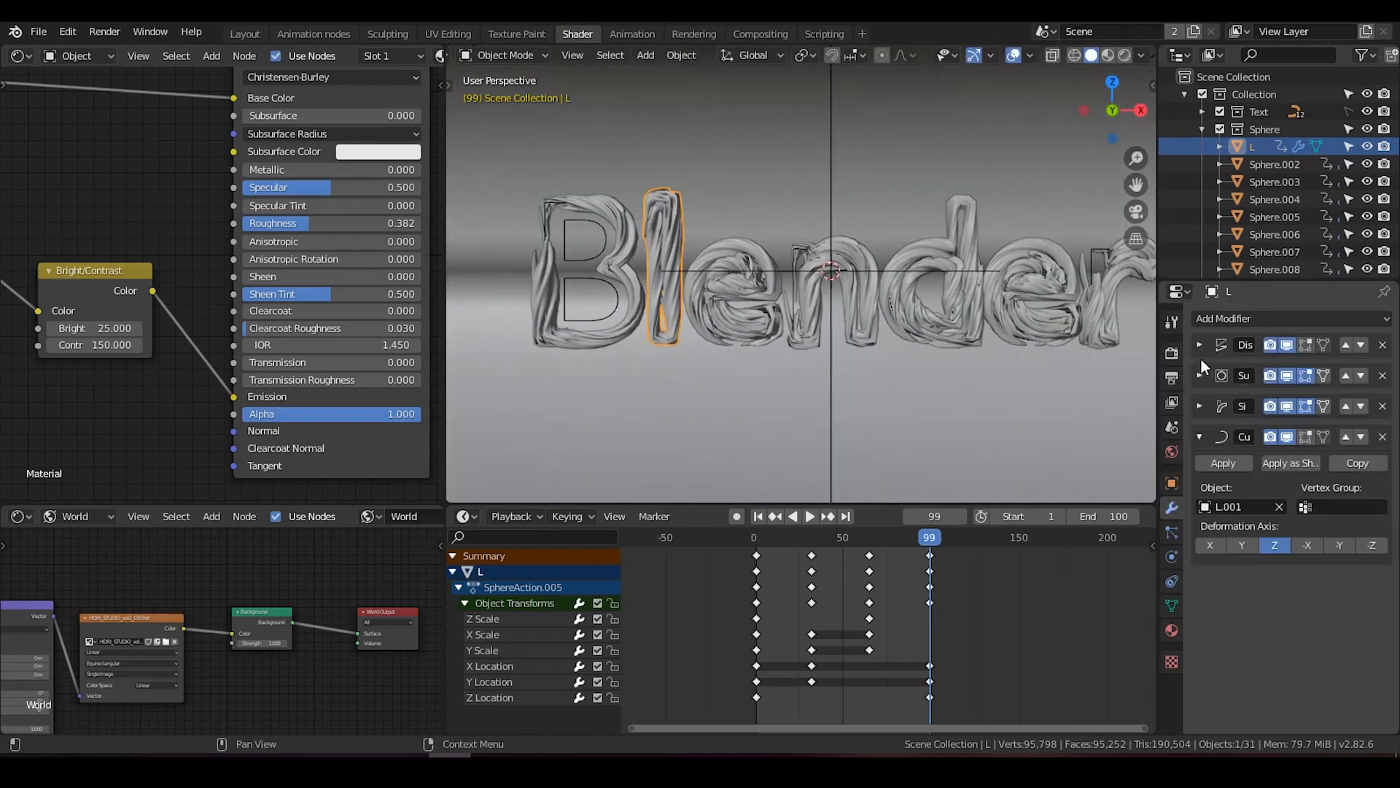
{"action": "left_click", "coordinate": [1200, 437]}
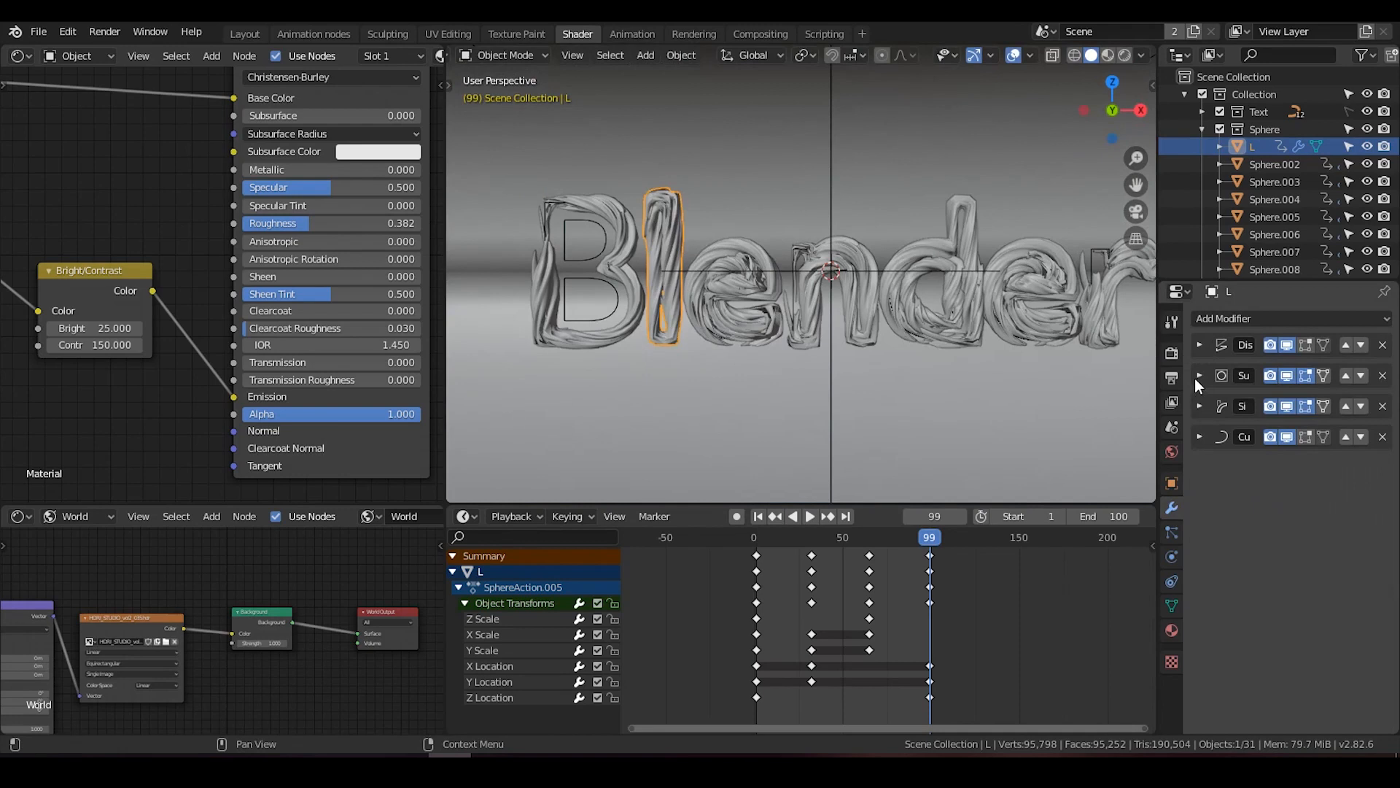
{"action": "left_click", "coordinate": [1199, 405]}
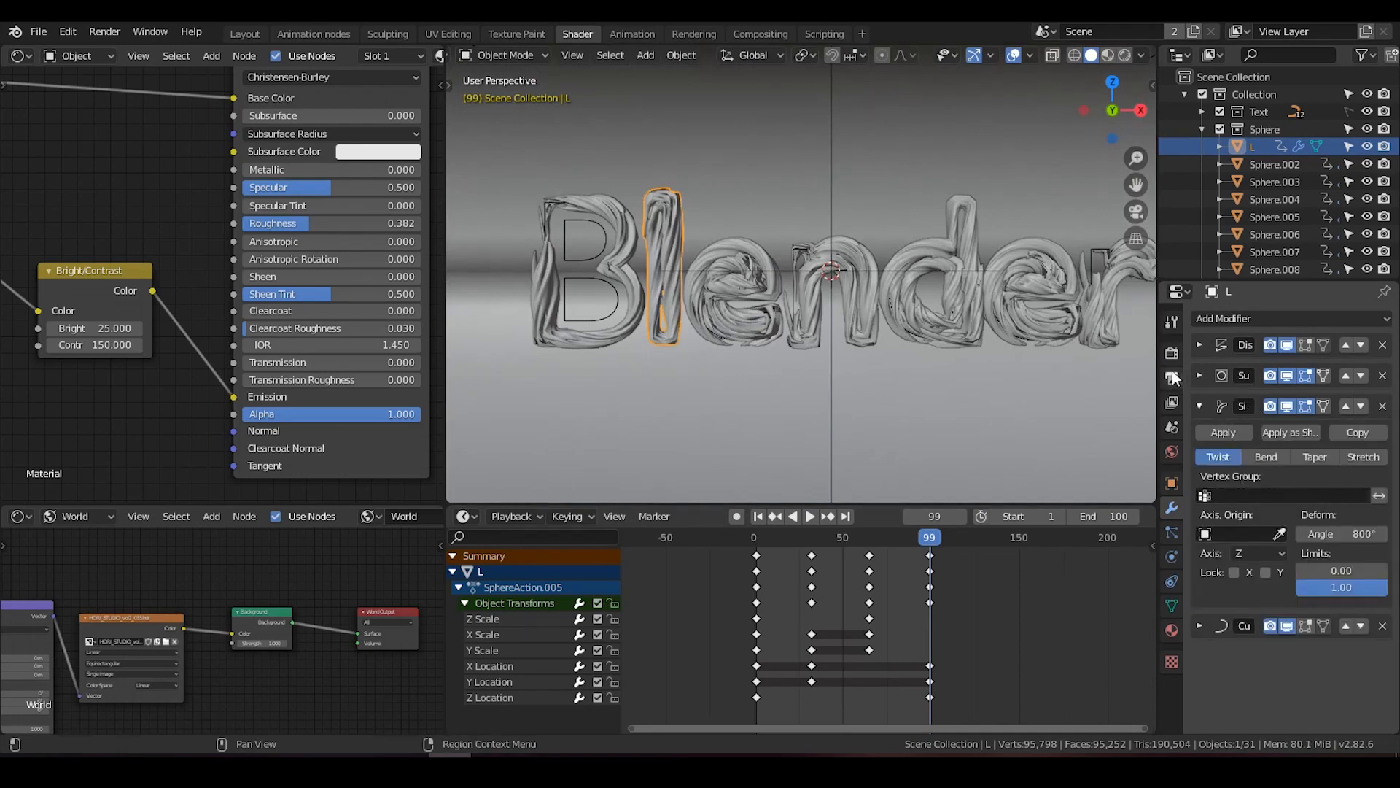
{"action": "left_click_drag", "start_coordinate": [1158, 379], "coordinate": [1060, 378]}
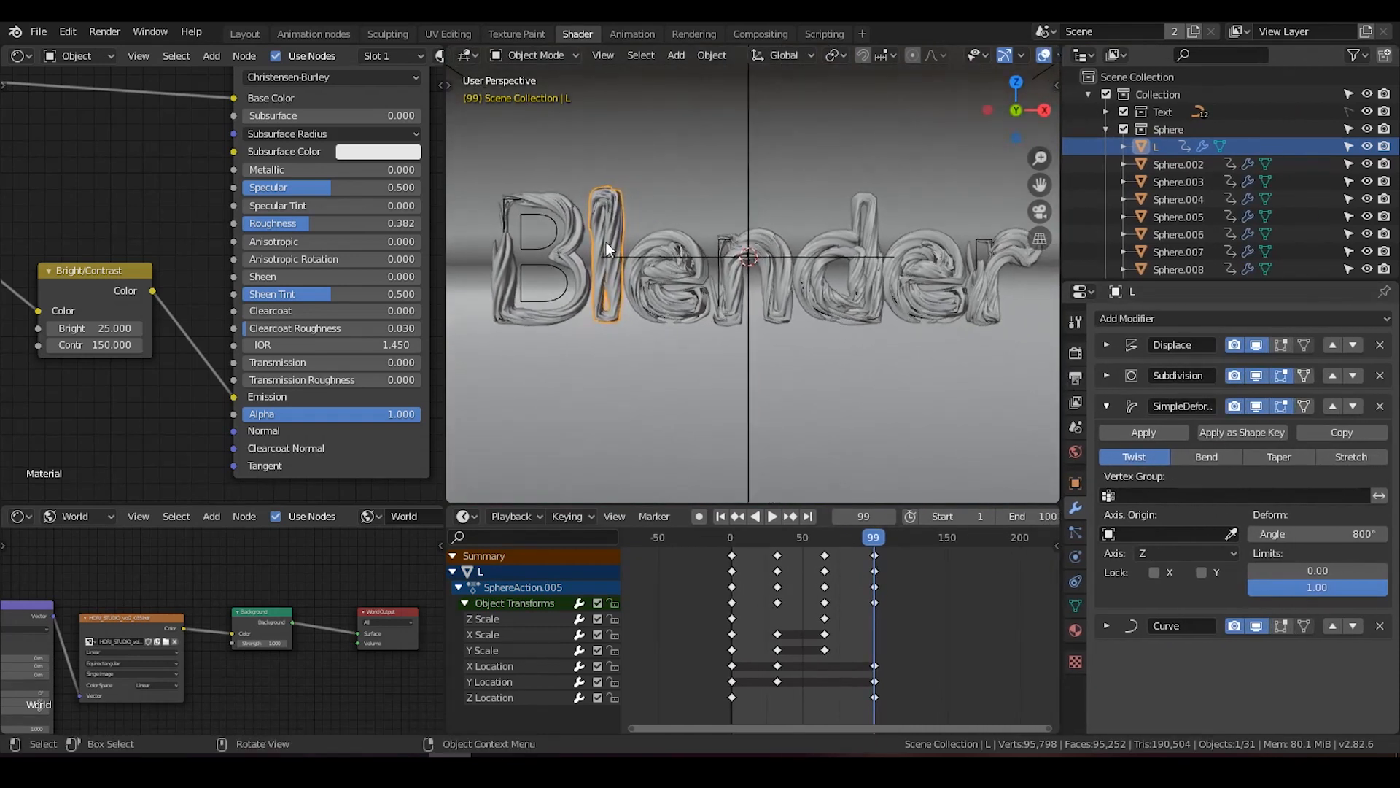
Compare the modifier stacks of the B and l letters by selecting each in turn.
{"action": "scroll", "coordinate": [672, 277], "scroll_direction": "down", "scroll_amount": 1}
{"action": "left_click", "coordinate": [603, 250]}
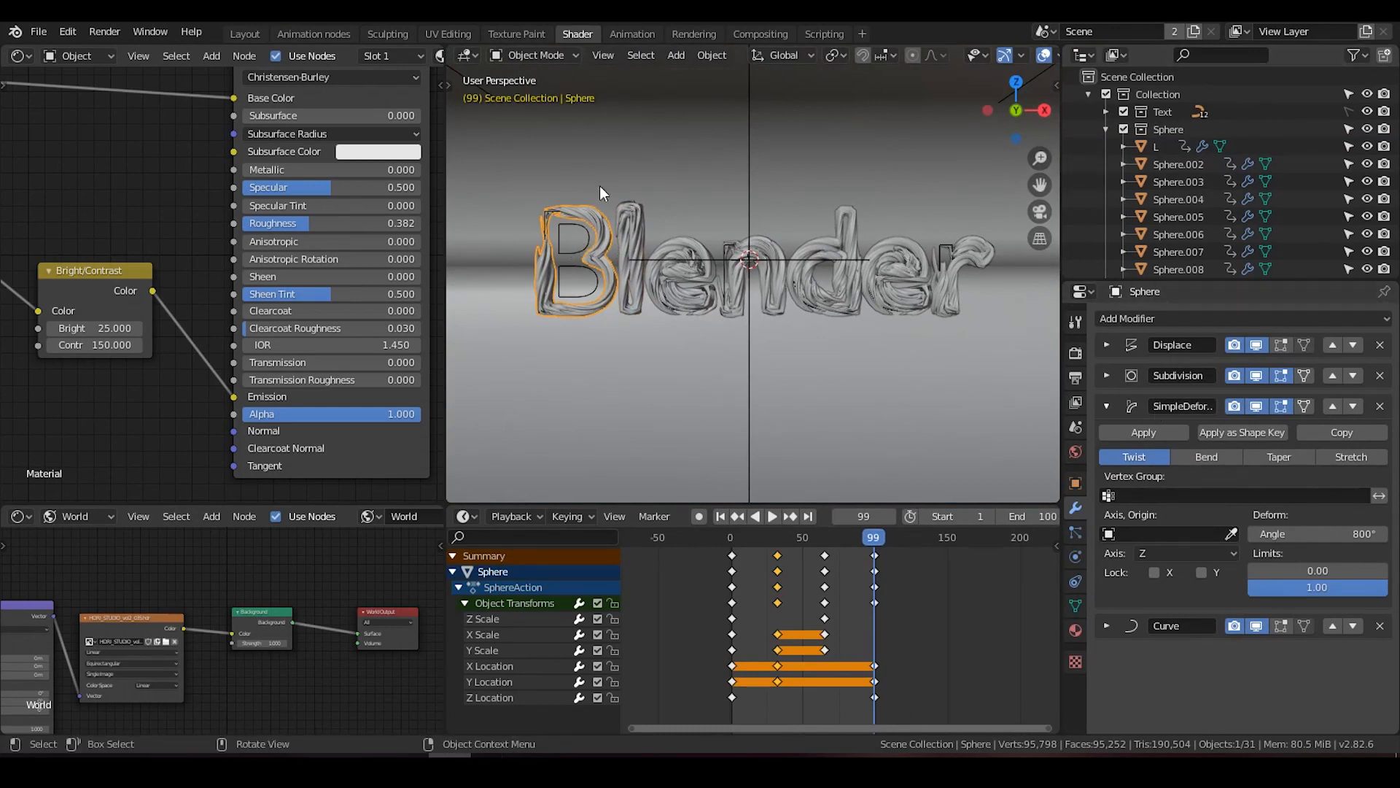
{"action": "left_click", "coordinate": [634, 224]}
{"action": "left_click", "coordinate": [591, 221]}
{"action": "left_click", "coordinate": [642, 233], "text": "shift"}
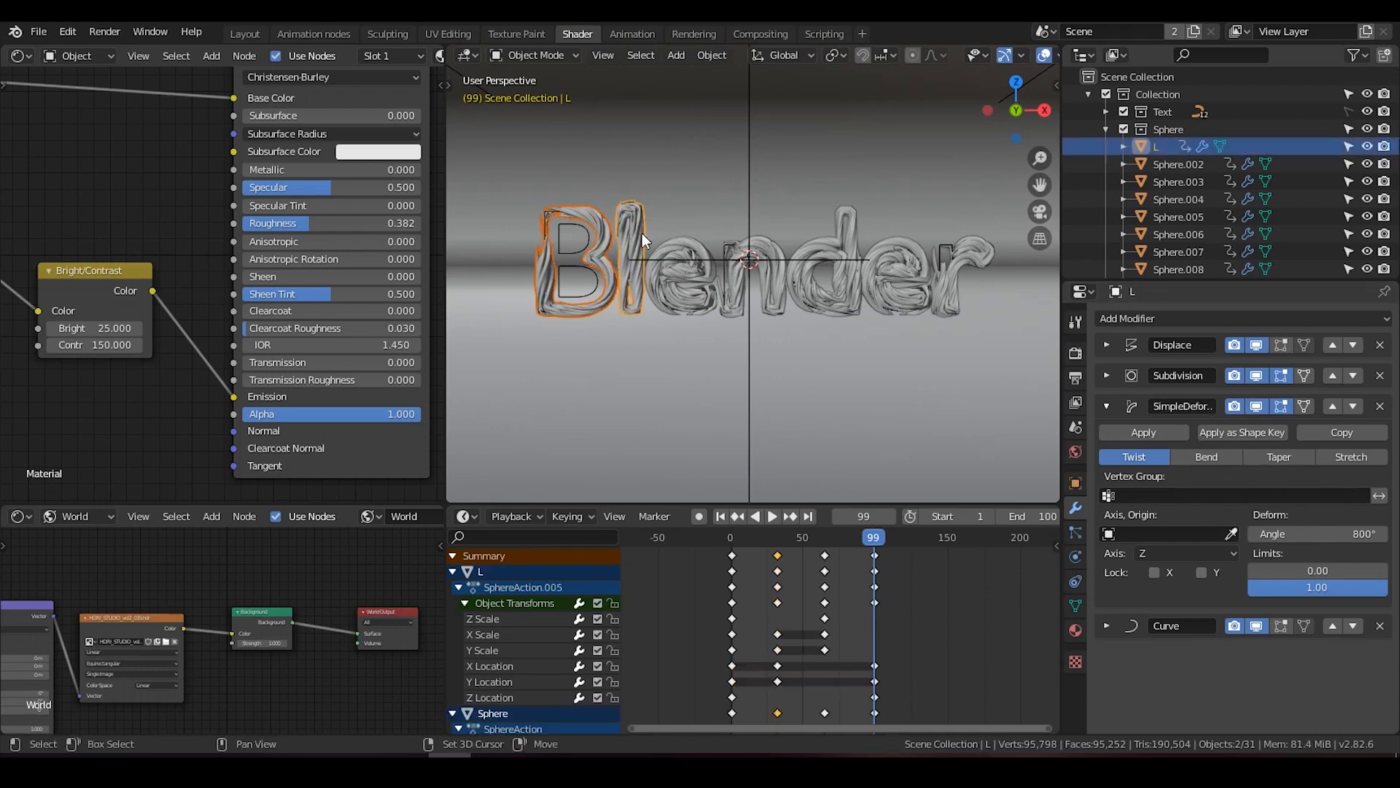
{"action": "left_click", "coordinate": [685, 254], "text": "shift"}
{"action": "left_click", "coordinate": [720, 247], "text": "shift"}
{"action": "left_click", "coordinate": [736, 247], "text": "shift"}
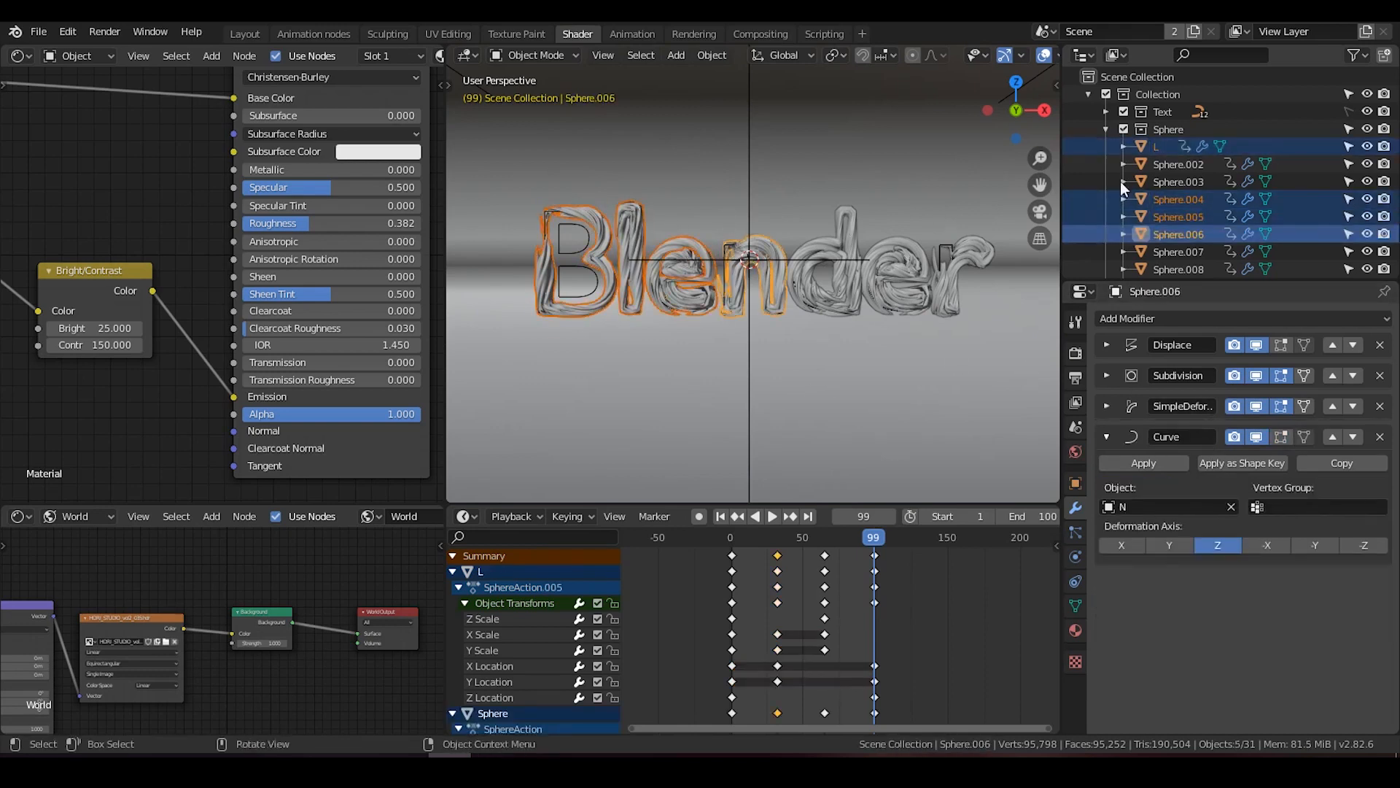
Select all the letter objects in the Sphere collection from L to Sphere, keeping L as the active object.
{"action": "left_click", "coordinate": [1154, 150]}
{"action": "scroll", "coordinate": [1181, 203], "scroll_direction": "down", "scroll_amount": 2}
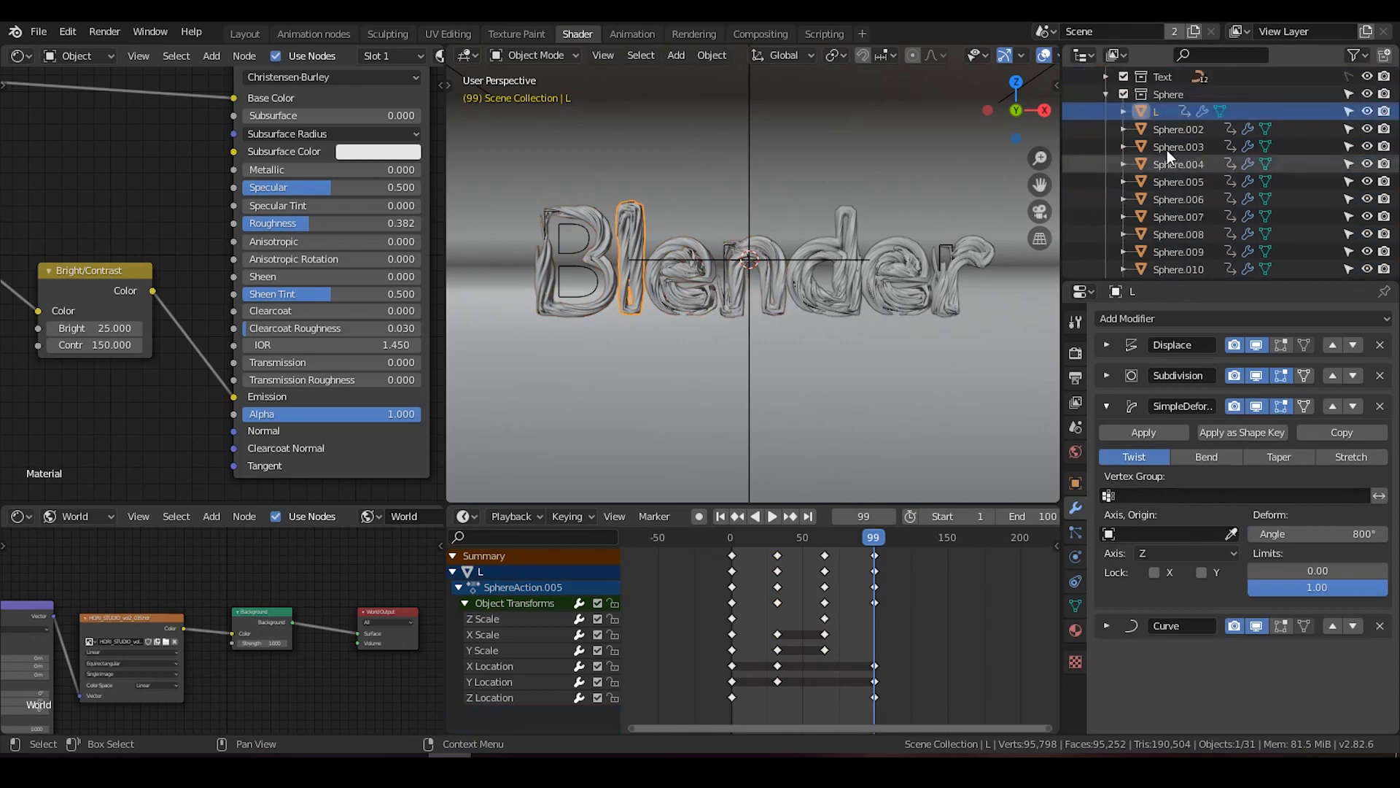
{"action": "scroll", "coordinate": [1167, 146], "scroll_direction": "down", "scroll_amount": 4}
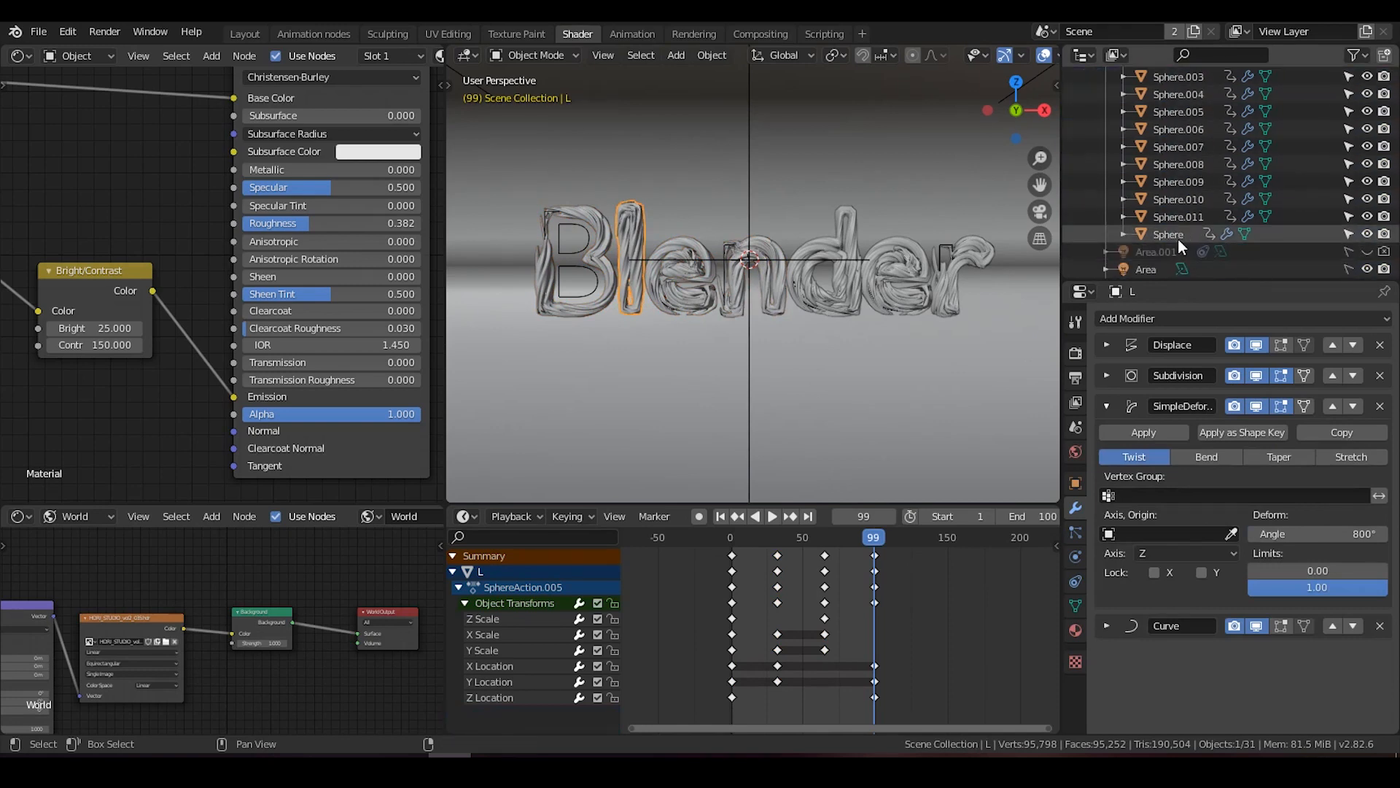
{"action": "left_click", "coordinate": [1176, 235], "text": "shift"}
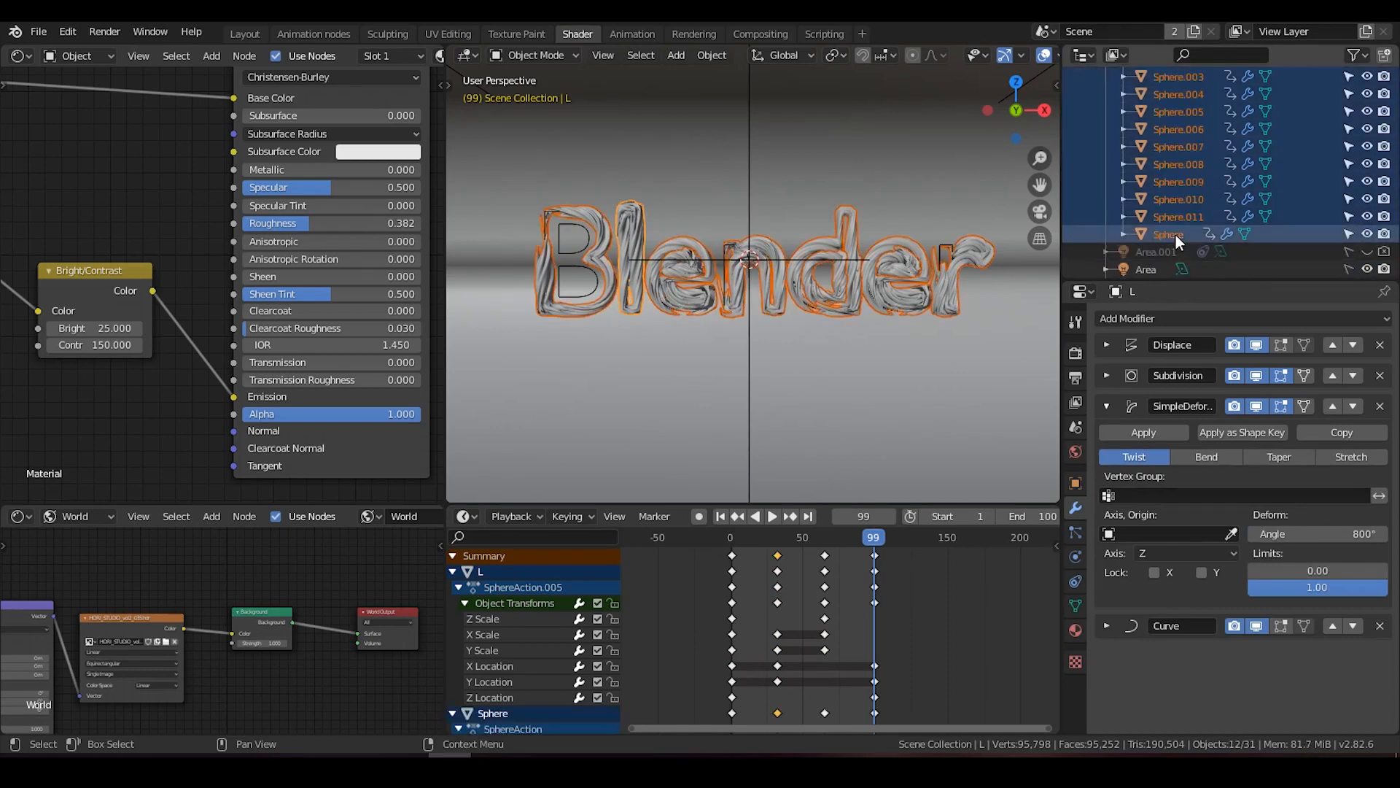
{"action": "scroll", "coordinate": [1176, 235], "scroll_direction": "up", "scroll_amount": 6}
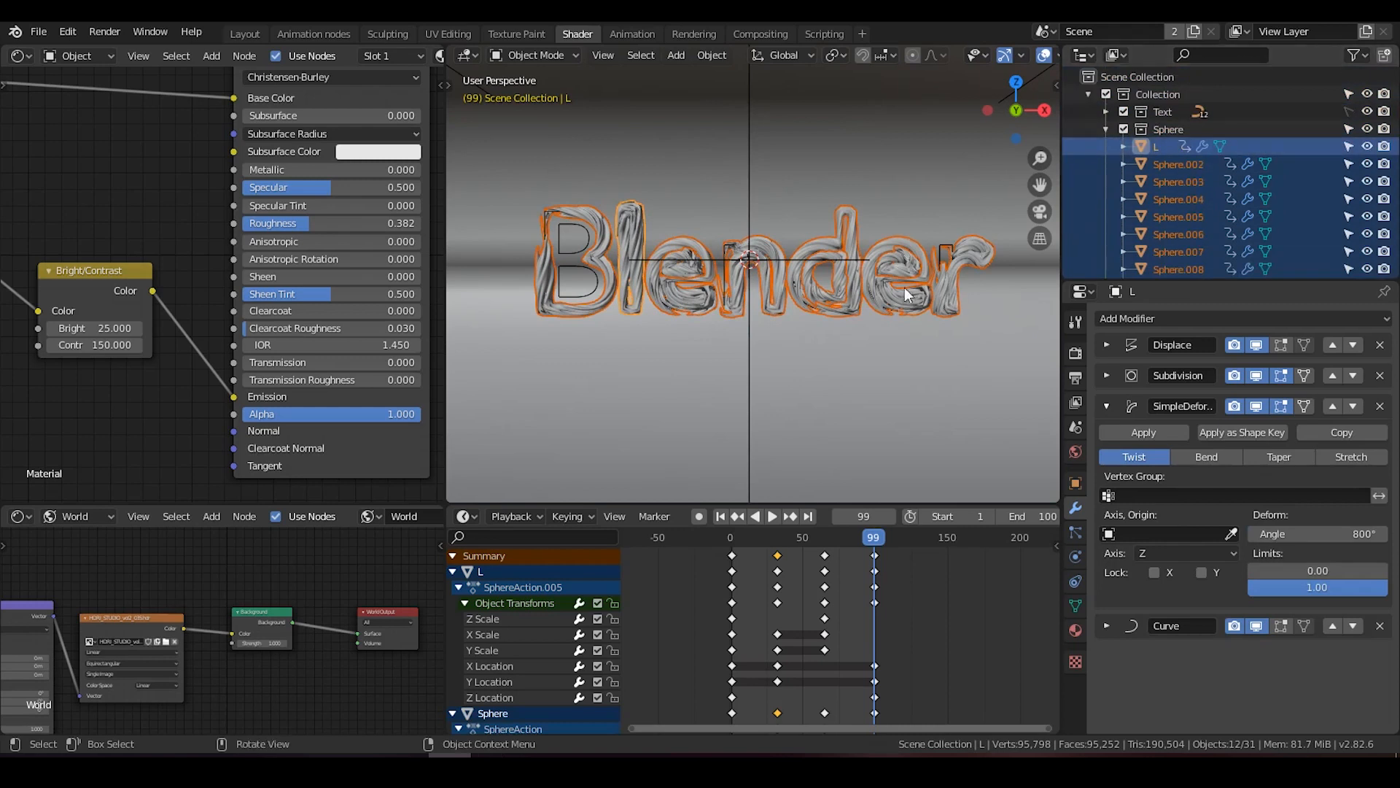
Try a Simple Deform twist angle of 3000° on all selected letters, and 180° on the L object alone.
{"action": "double_click", "coordinate": [1299, 530]}
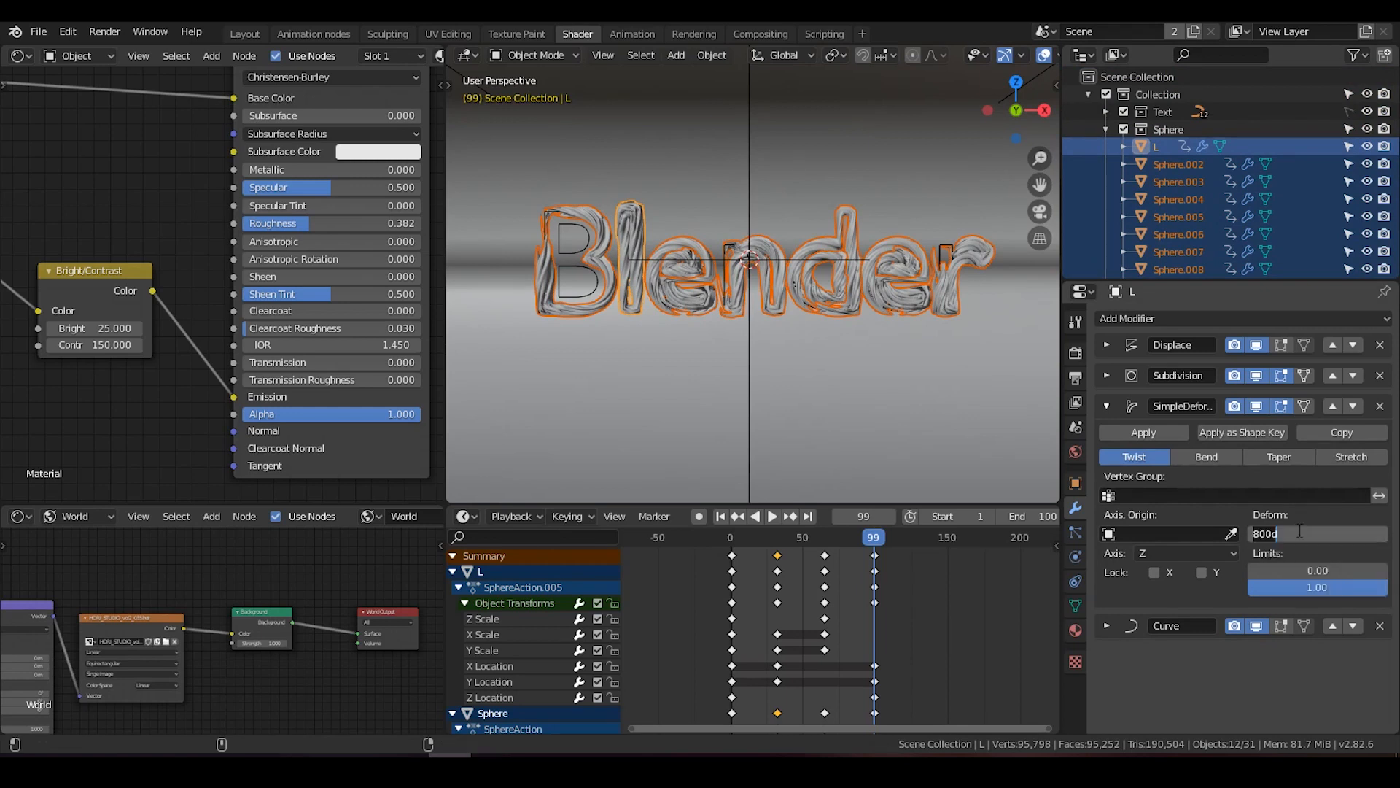
{"action": "type", "text": "3000"}
{"action": "key", "text": "Return"}
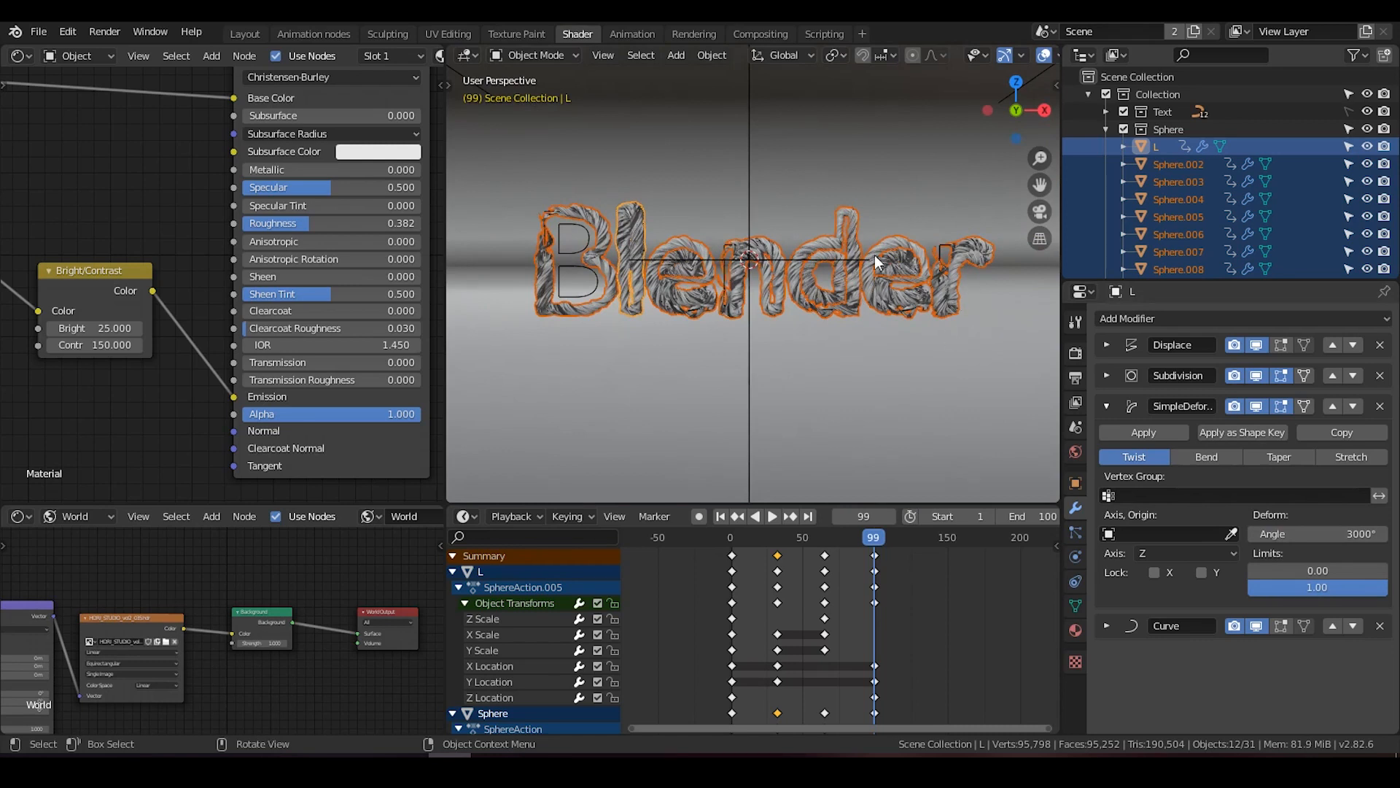
{"action": "left_click", "coordinate": [1314, 534]}
{"action": "type", "text": "180"}
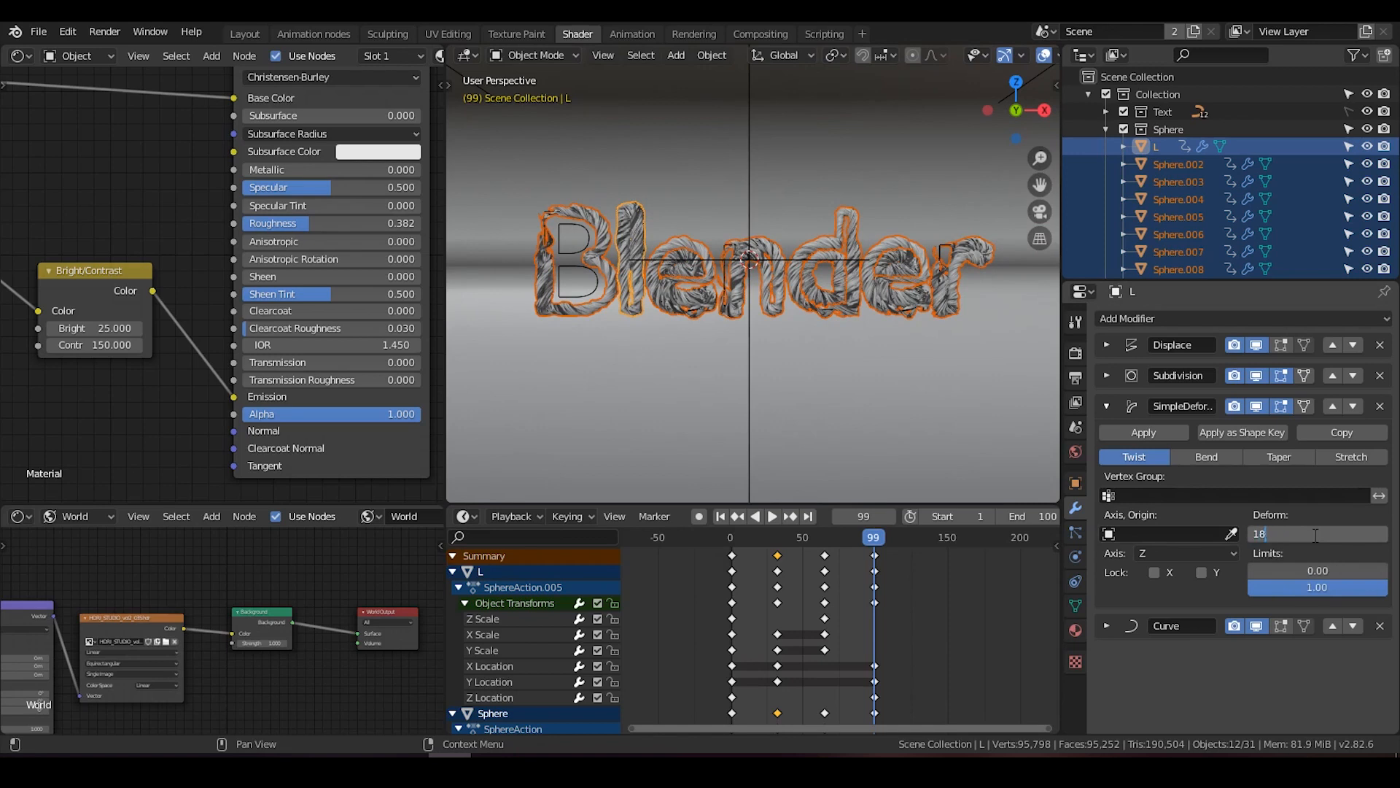
{"action": "key", "text": "Return"}
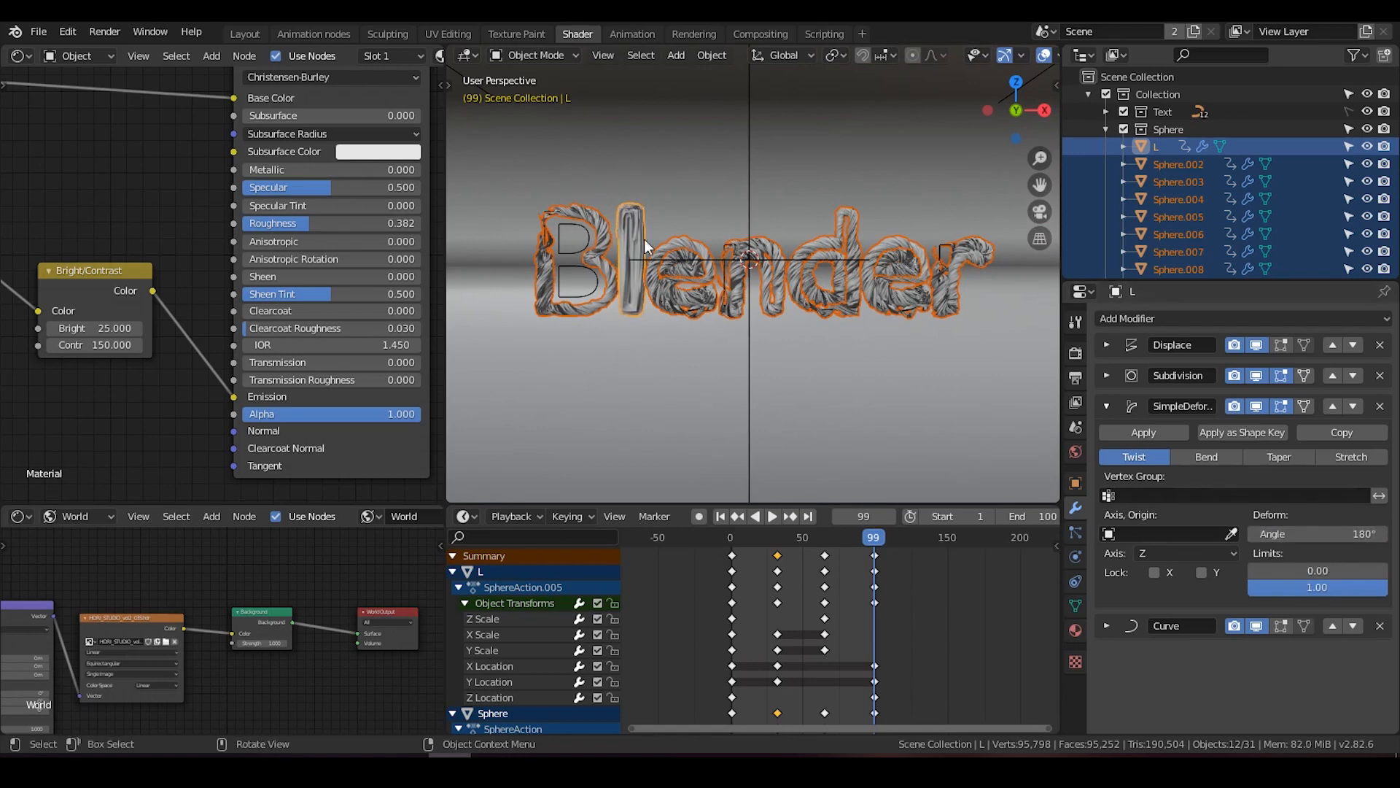
Try Simple Deform twist angles of 2000°, 1000° and 80° across all the selected letters.
{"action": "left_click", "coordinate": [1306, 534]}
{"action": "type", "text": "2000"}
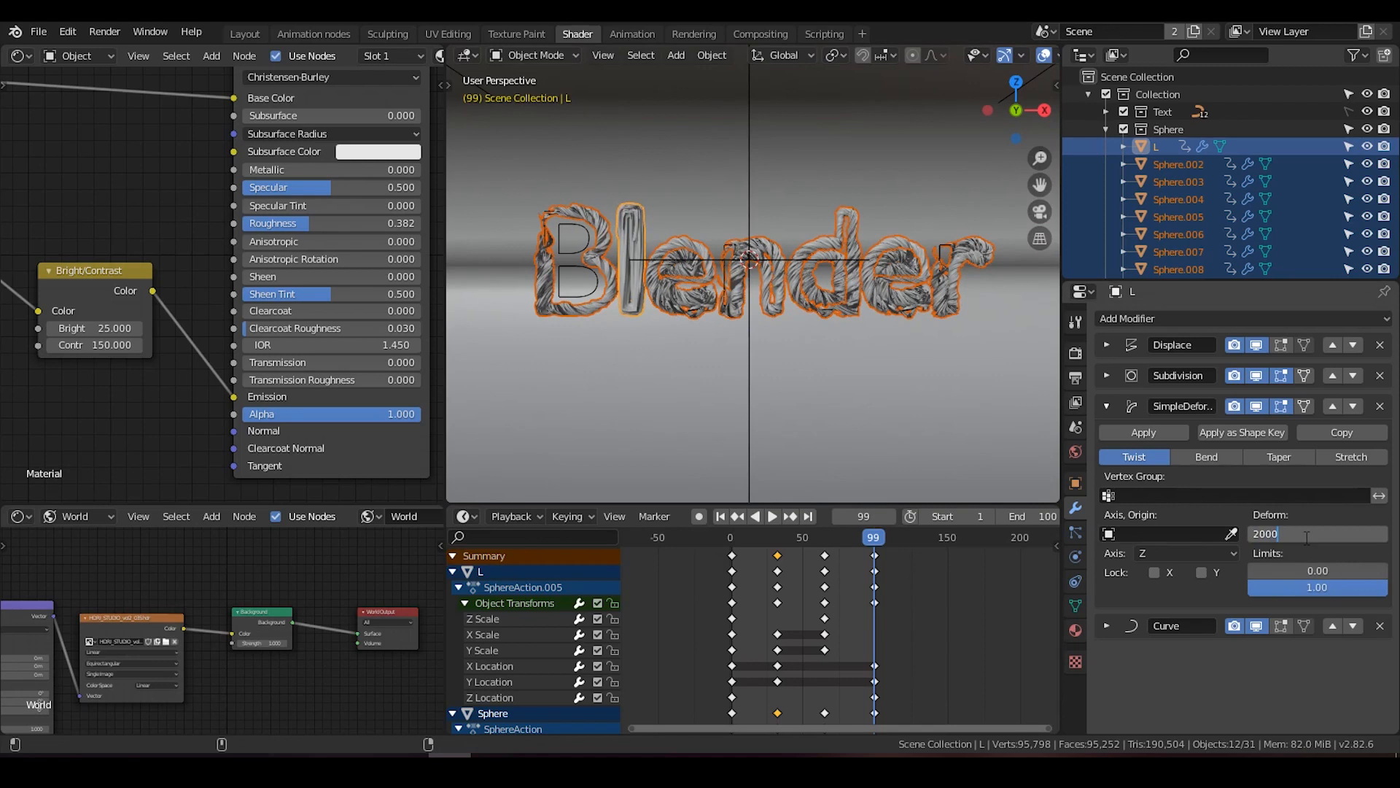
{"action": "key", "text": "Return"}
{"action": "left_click", "coordinate": [1307, 534]}
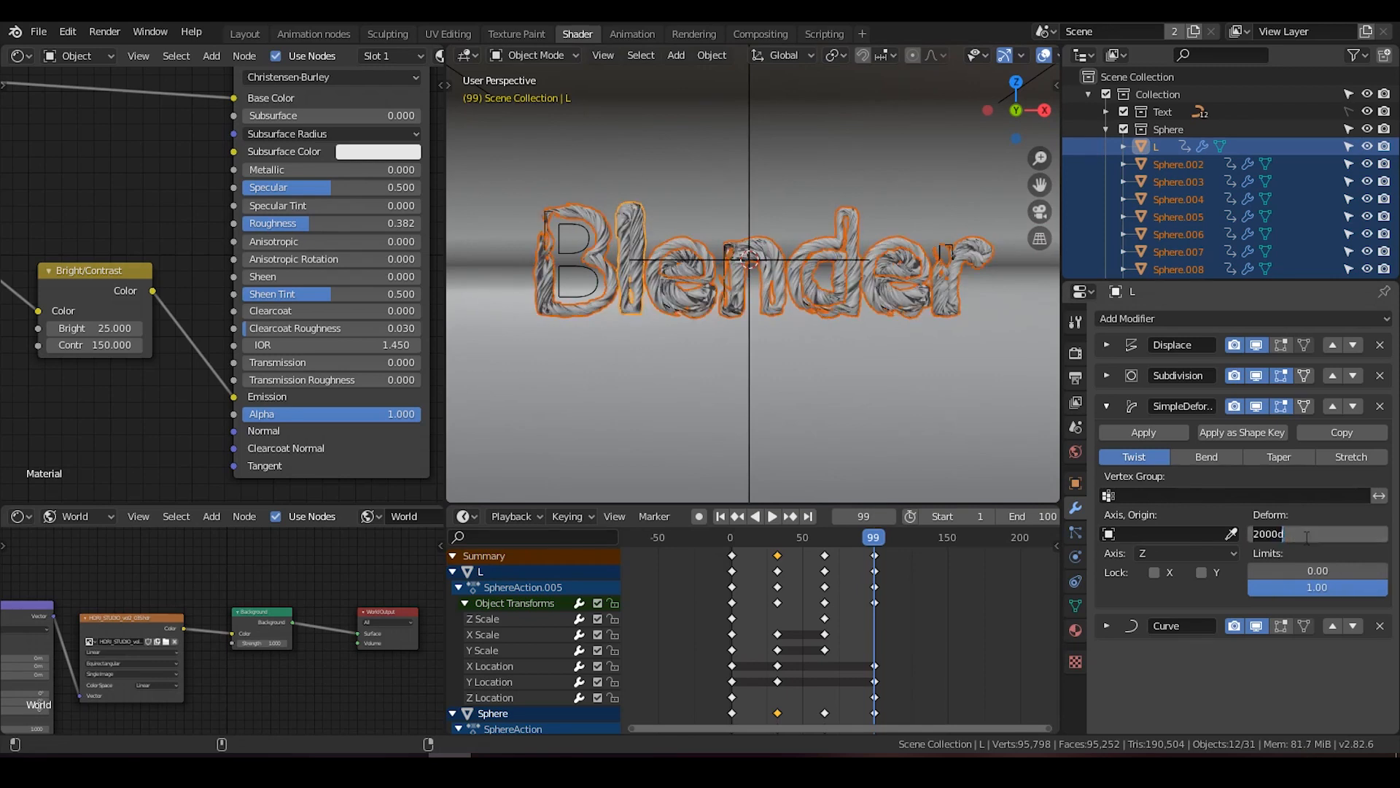
{"action": "type", "text": "1"}
{"action": "key", "text": "Return"}
{"action": "left_click", "coordinate": [1306, 534]}
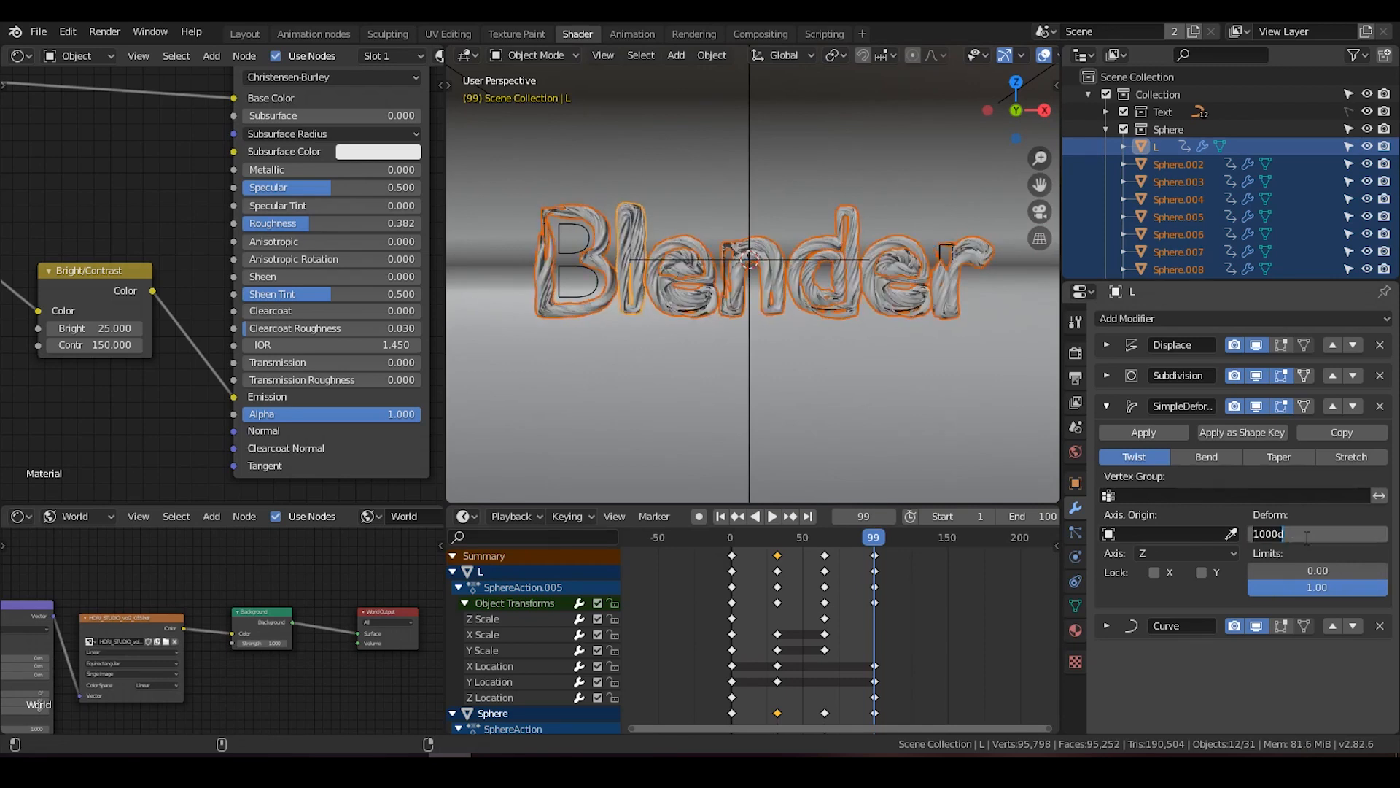
{"action": "type", "text": "80"}
{"action": "key", "text": "Return"}
Set the Simple Deform twist angle of all the selected letters to 500°.
{"action": "left_click", "coordinate": [1306, 535]}
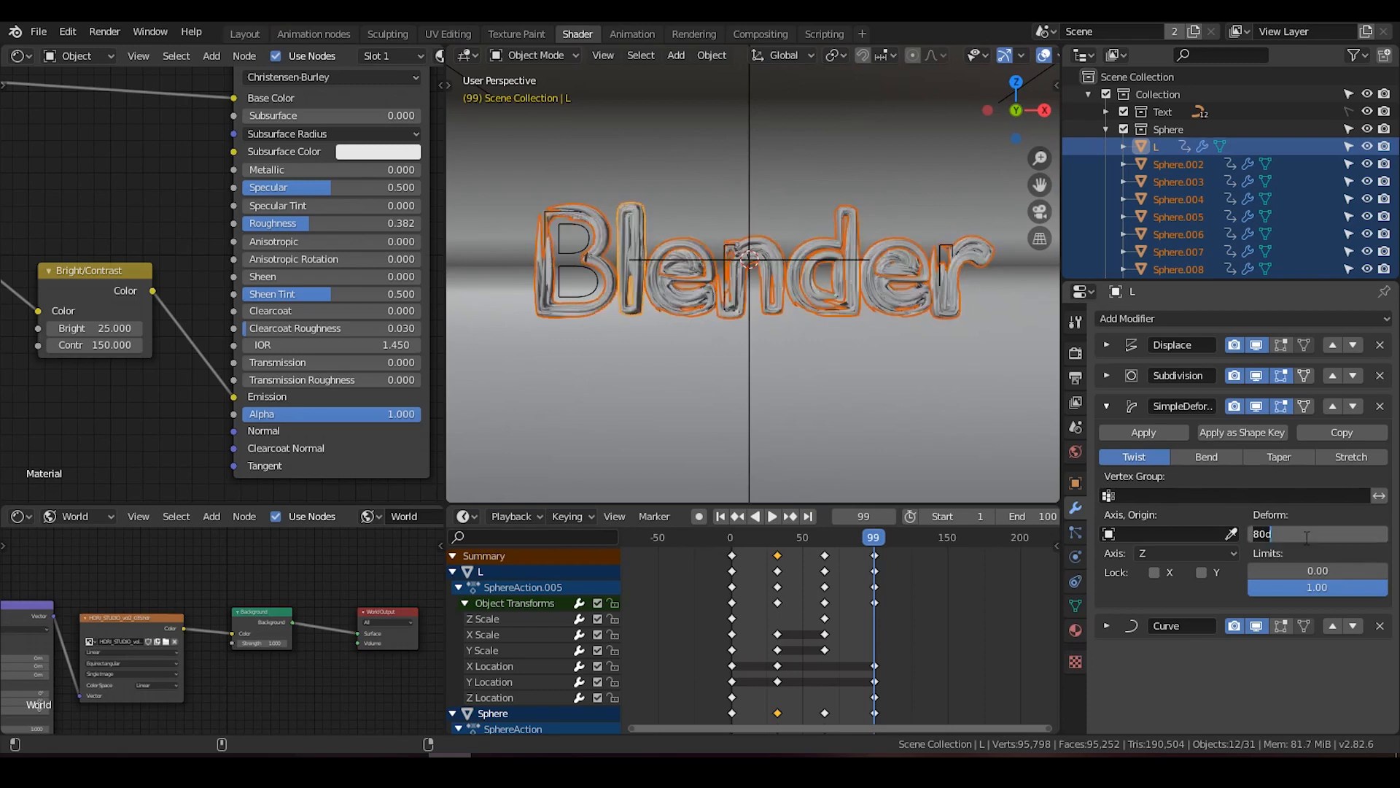
{"action": "type", "text": "500"}
{"action": "key", "text": "Return"}
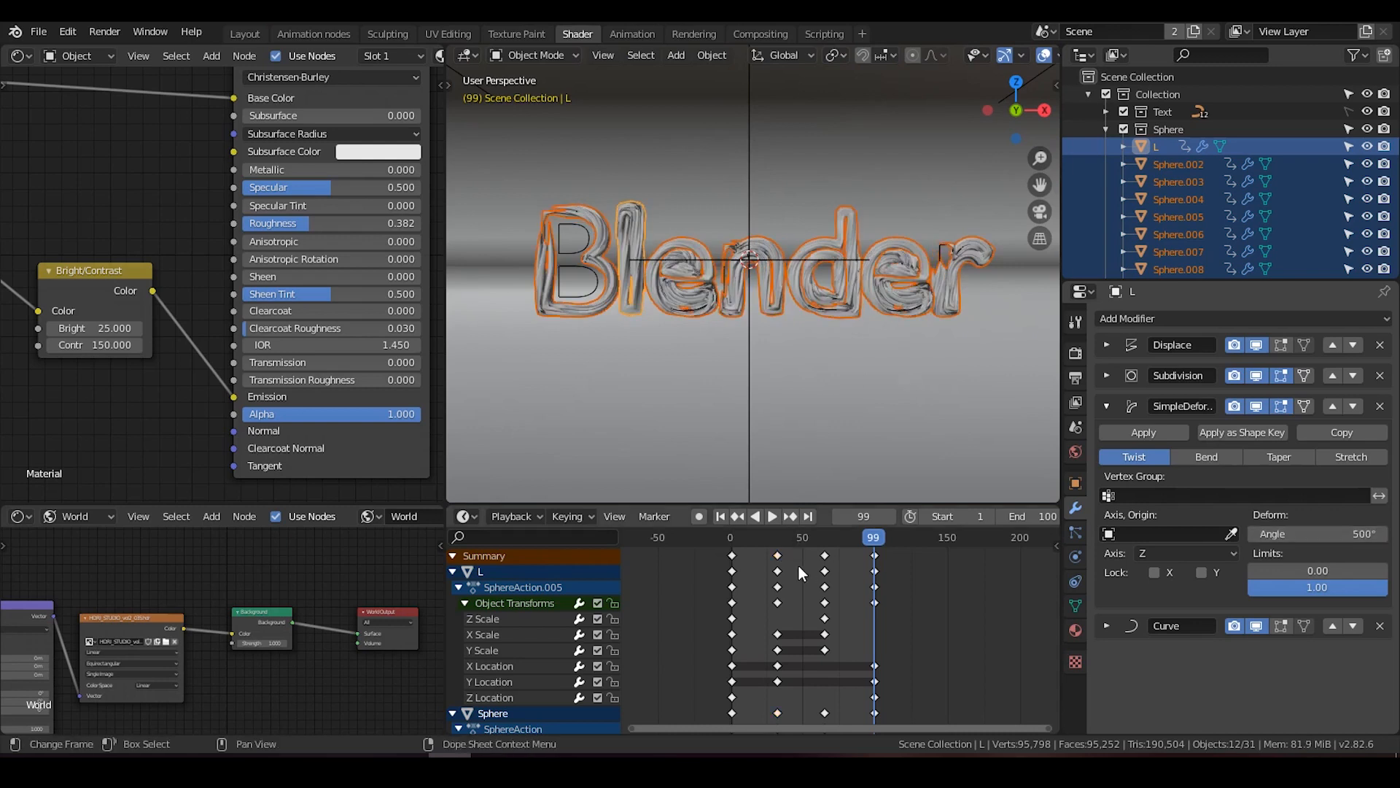
Enlarge the timeline and examine the scale and location keyframes of the selected letters.
{"action": "left_click_drag", "start_coordinate": [791, 504], "coordinate": [797, 360]}
{"action": "scroll", "coordinate": [805, 505], "scroll_direction": "down", "scroll_amount": 4}
{"action": "middle_click_drag", "start_coordinate": [805, 480], "coordinate": [806, 394]}
{"action": "middle_click_drag", "start_coordinate": [823, 531], "coordinate": [824, 604]}
{"action": "scroll", "coordinate": [824, 604], "scroll_direction": "up", "scroll_amount": 1}
{"action": "scroll", "coordinate": [822, 597], "scroll_direction": "up", "scroll_amount": 5}
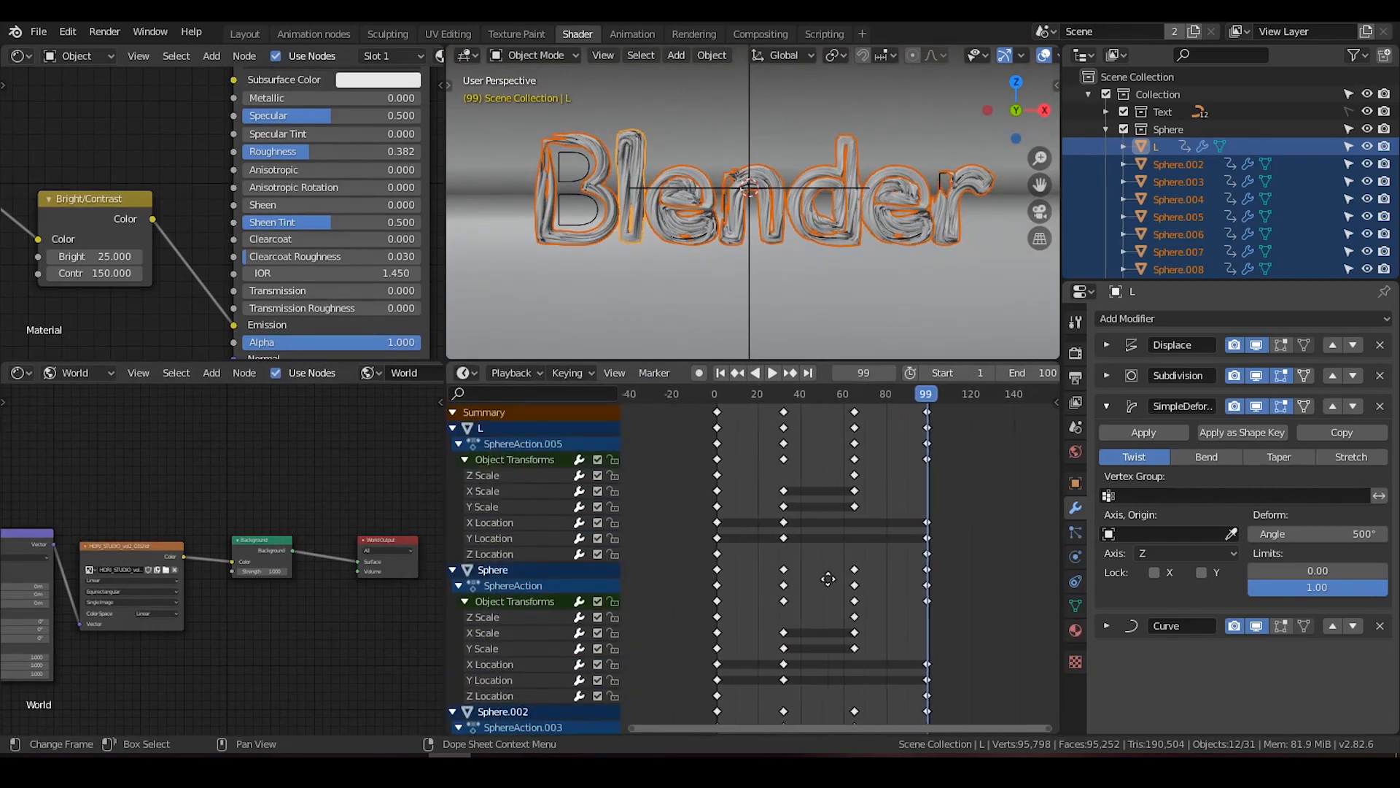
{"action": "scroll", "coordinate": [803, 573], "scroll_direction": "up", "scroll_amount": 1}
{"action": "middle_click_drag", "start_coordinate": [803, 544], "coordinate": [788, 550]}
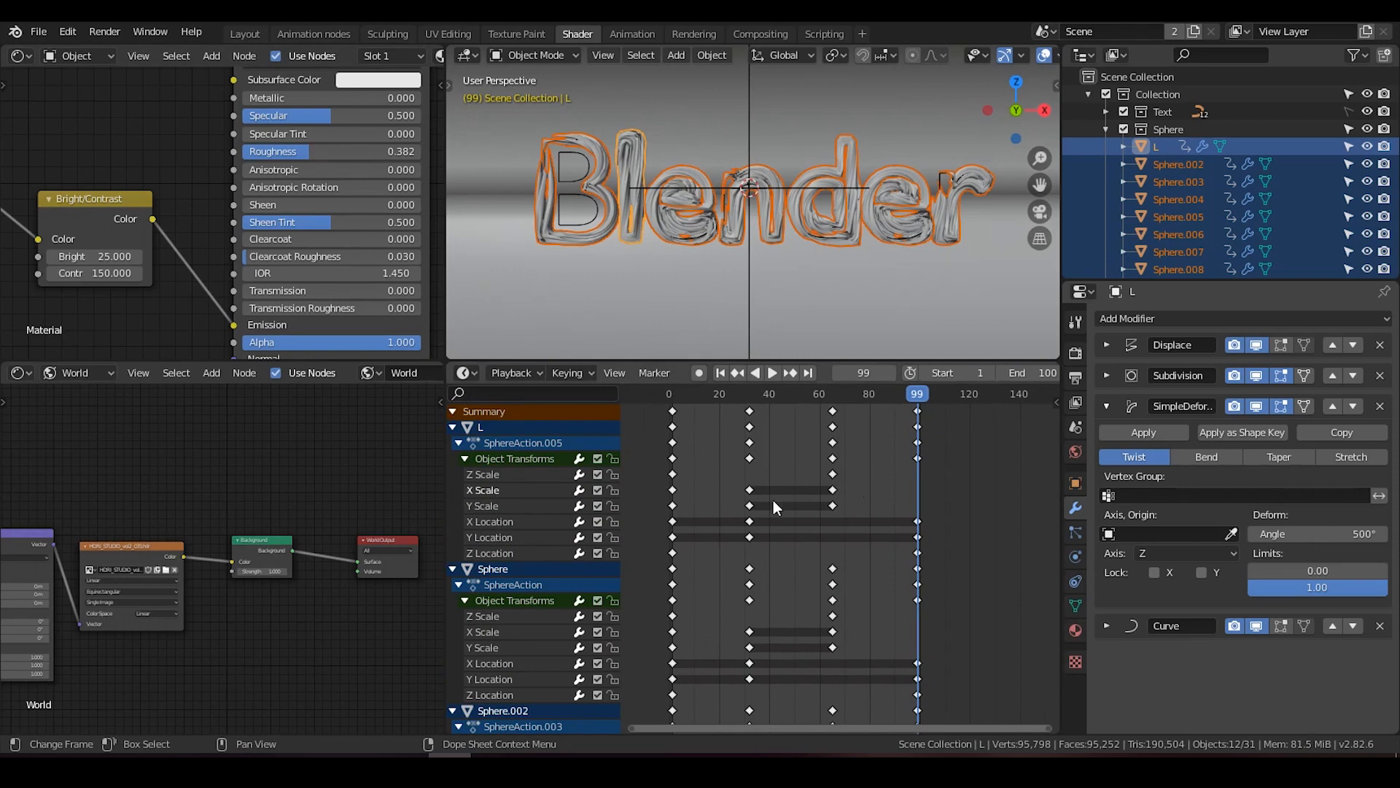
Try shifting all the selected letters' keyframes at frame 99 to an earlier frame.
{"action": "left_click", "coordinate": [919, 411]}
{"action": "key", "text": "g"}
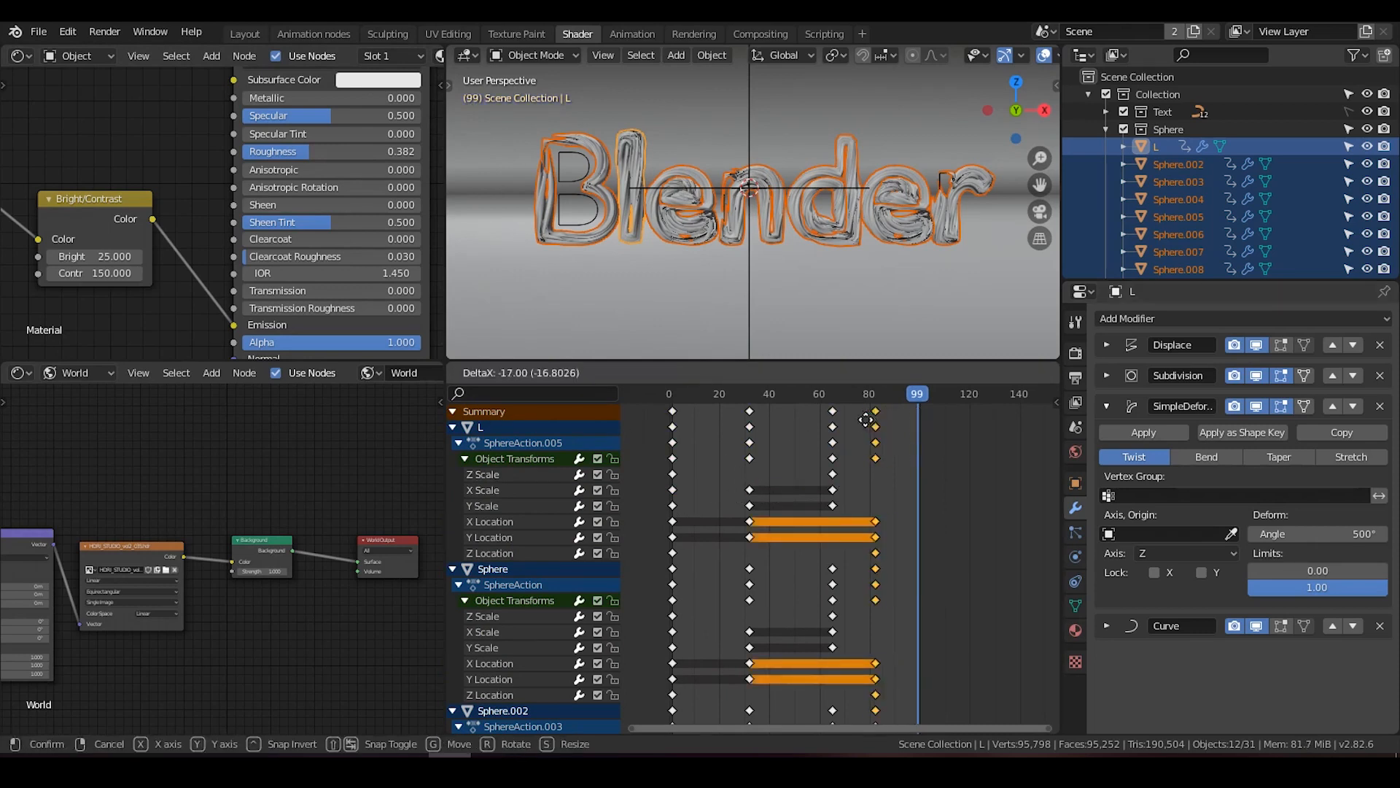
{"action": "right_click", "coordinate": [920, 424]}
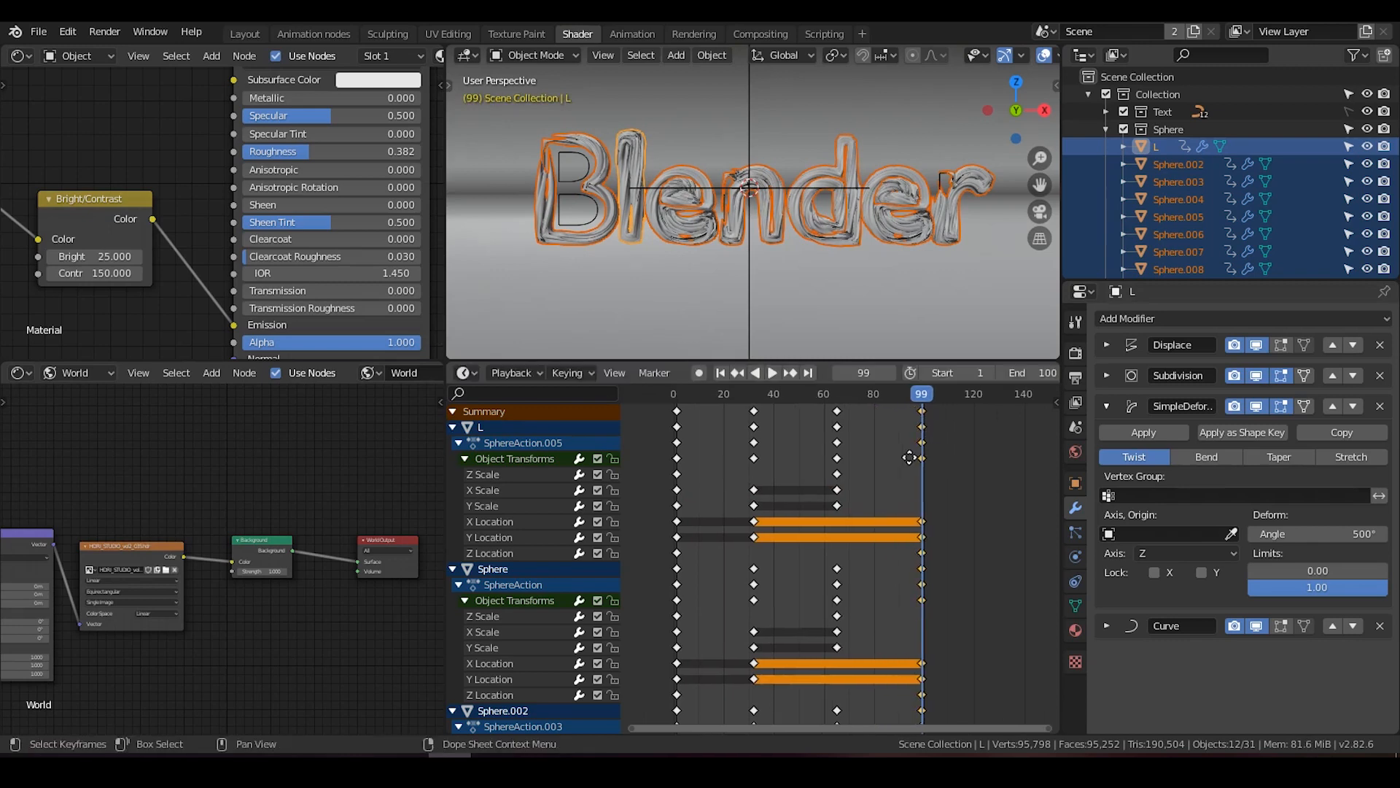
{"action": "left_click", "coordinate": [960, 435]}
{"action": "middle_click_drag", "start_coordinate": [910, 457], "coordinate": [973, 657]}
{"action": "scroll", "coordinate": [983, 506], "scroll_direction": "down", "scroll_amount": 6}
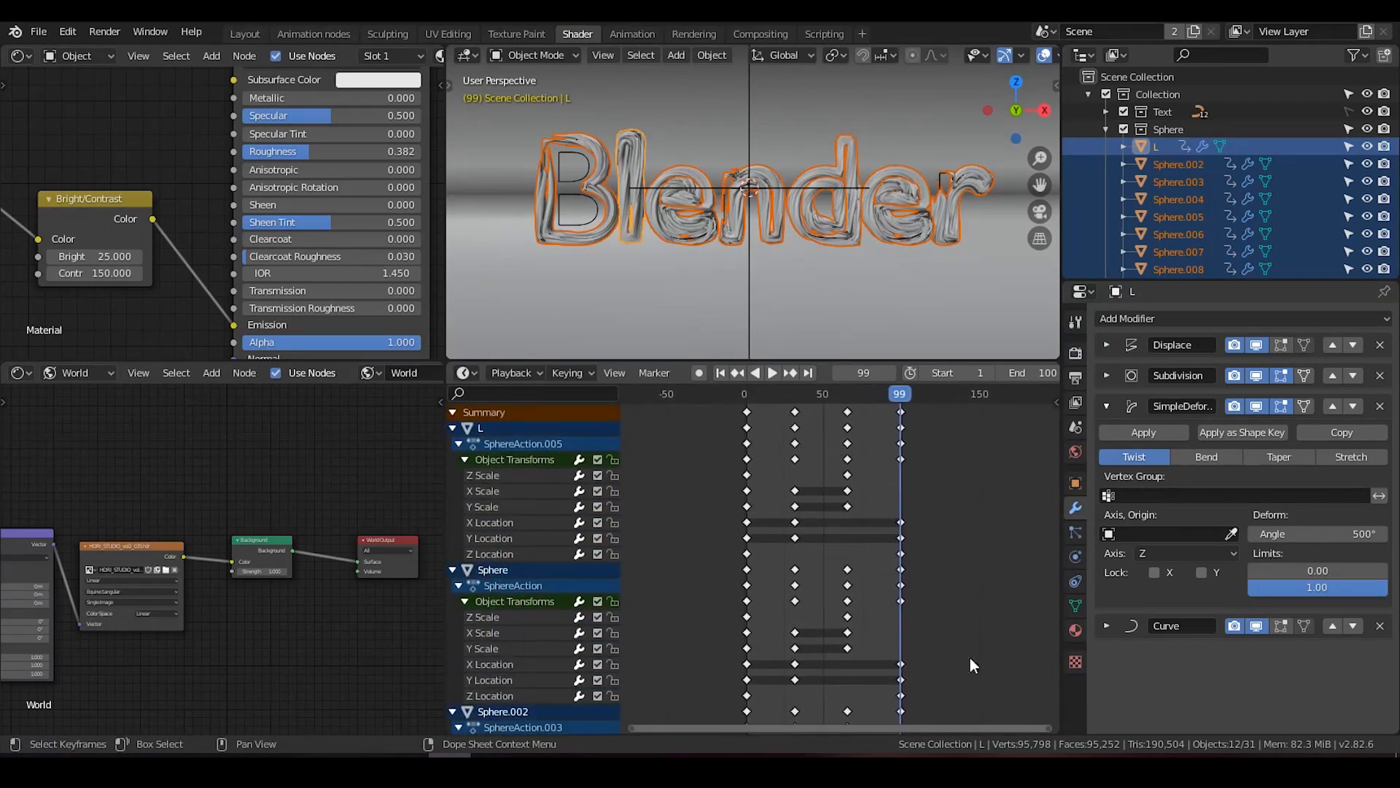
{"action": "left_click", "coordinate": [900, 413]}
{"action": "key", "text": "g"}
{"action": "left_click", "coordinate": [889, 411]}
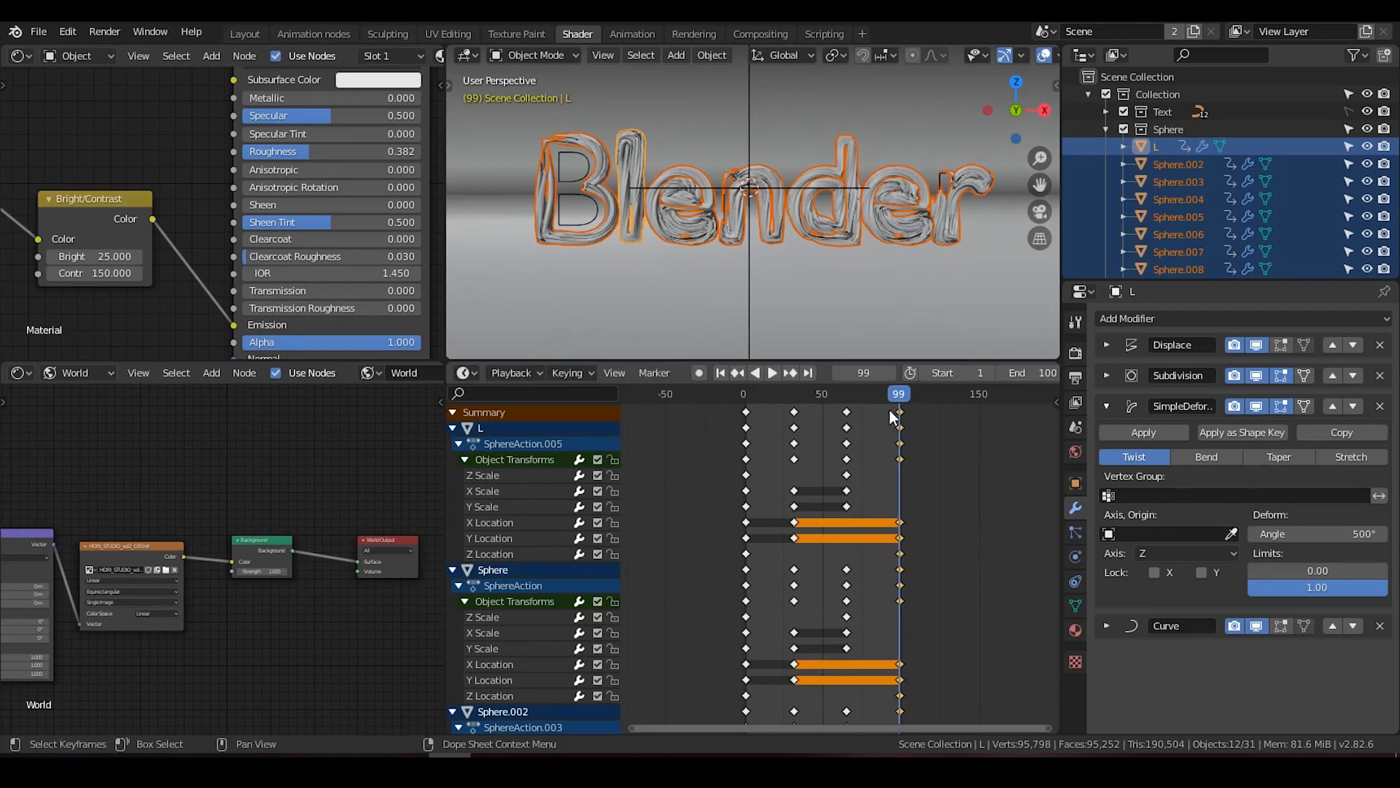
Shrink the timeline to give the 3D viewport more height, and deselect all objects.
{"action": "left_click_drag", "start_coordinate": [816, 361], "coordinate": [788, 505]}
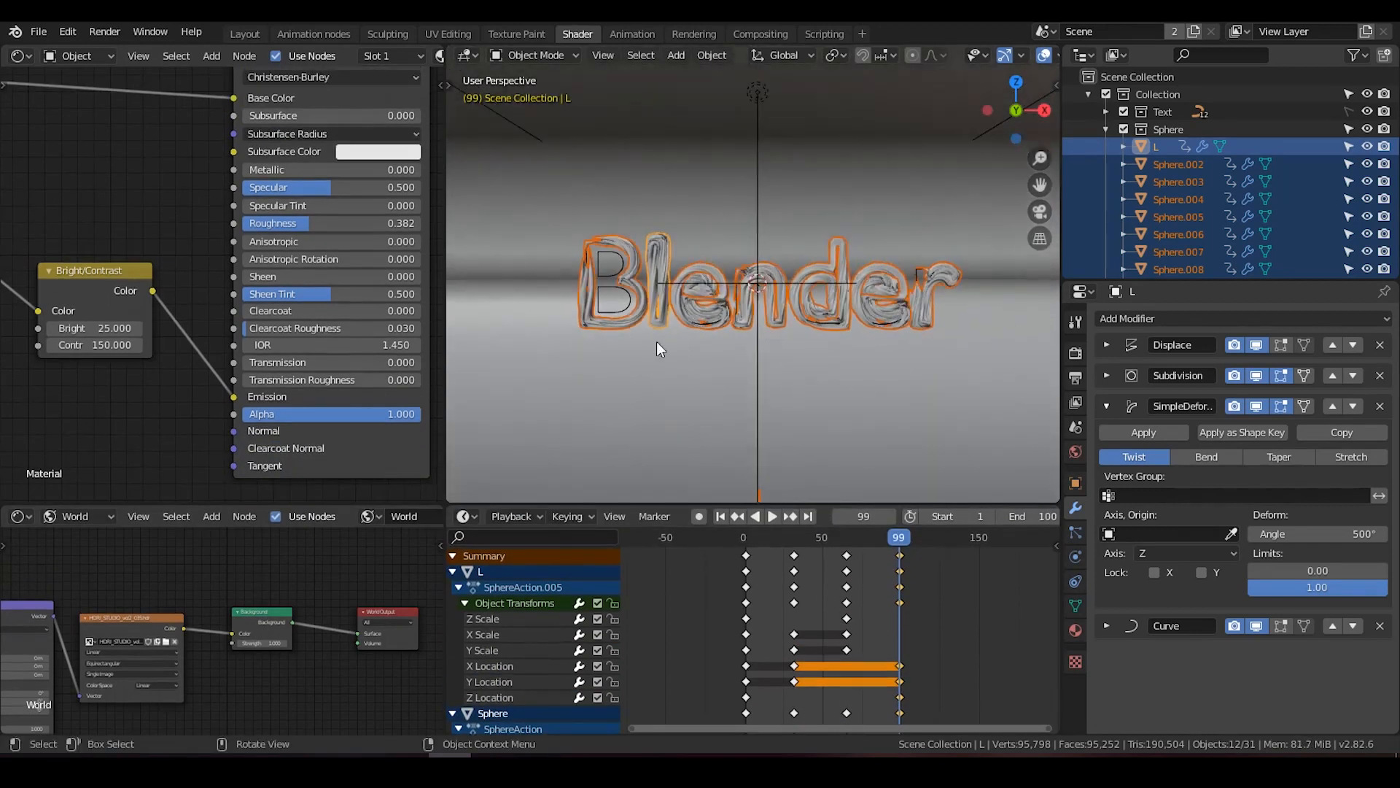
{"action": "left_click", "coordinate": [741, 113]}
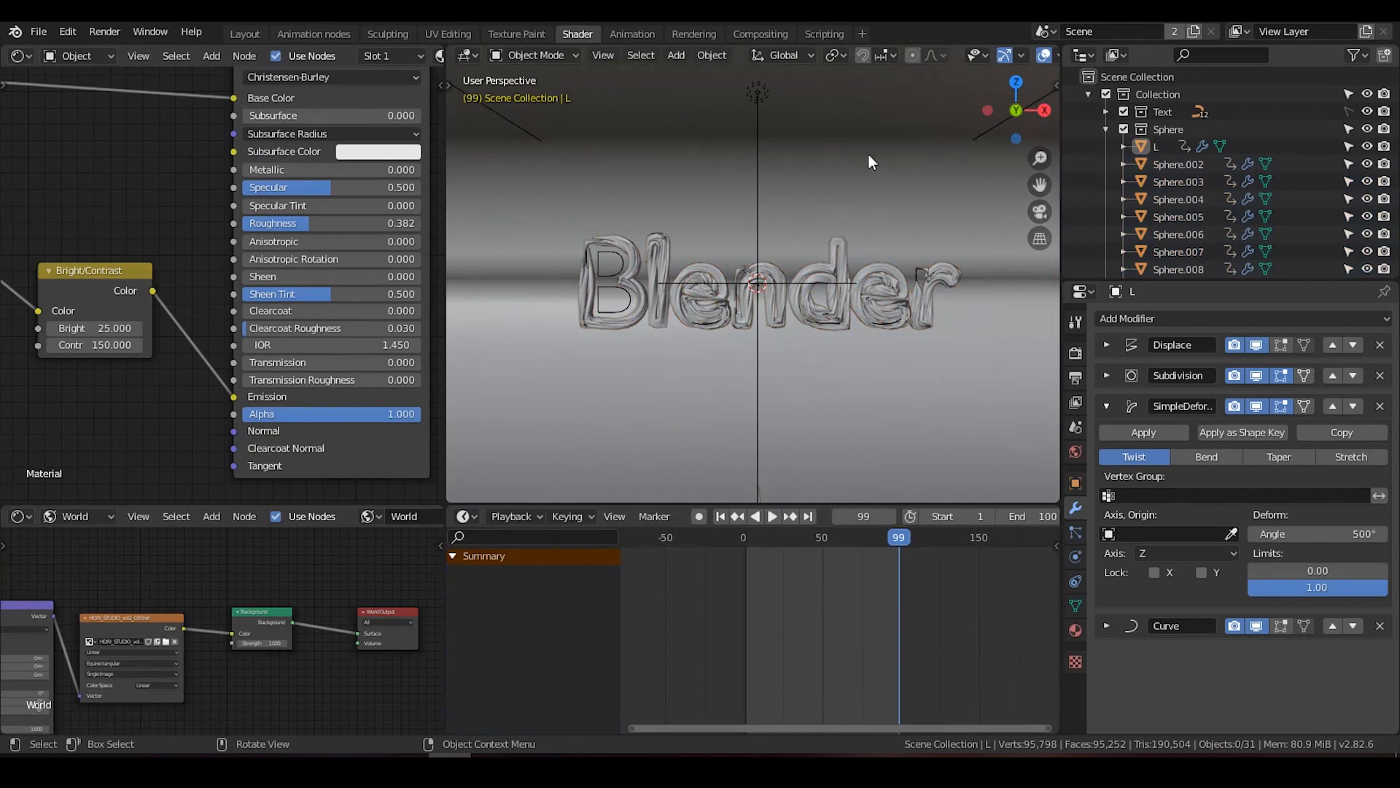
{"action": "scroll", "coordinate": [975, 53], "scroll_direction": "down", "scroll_amount": 4}
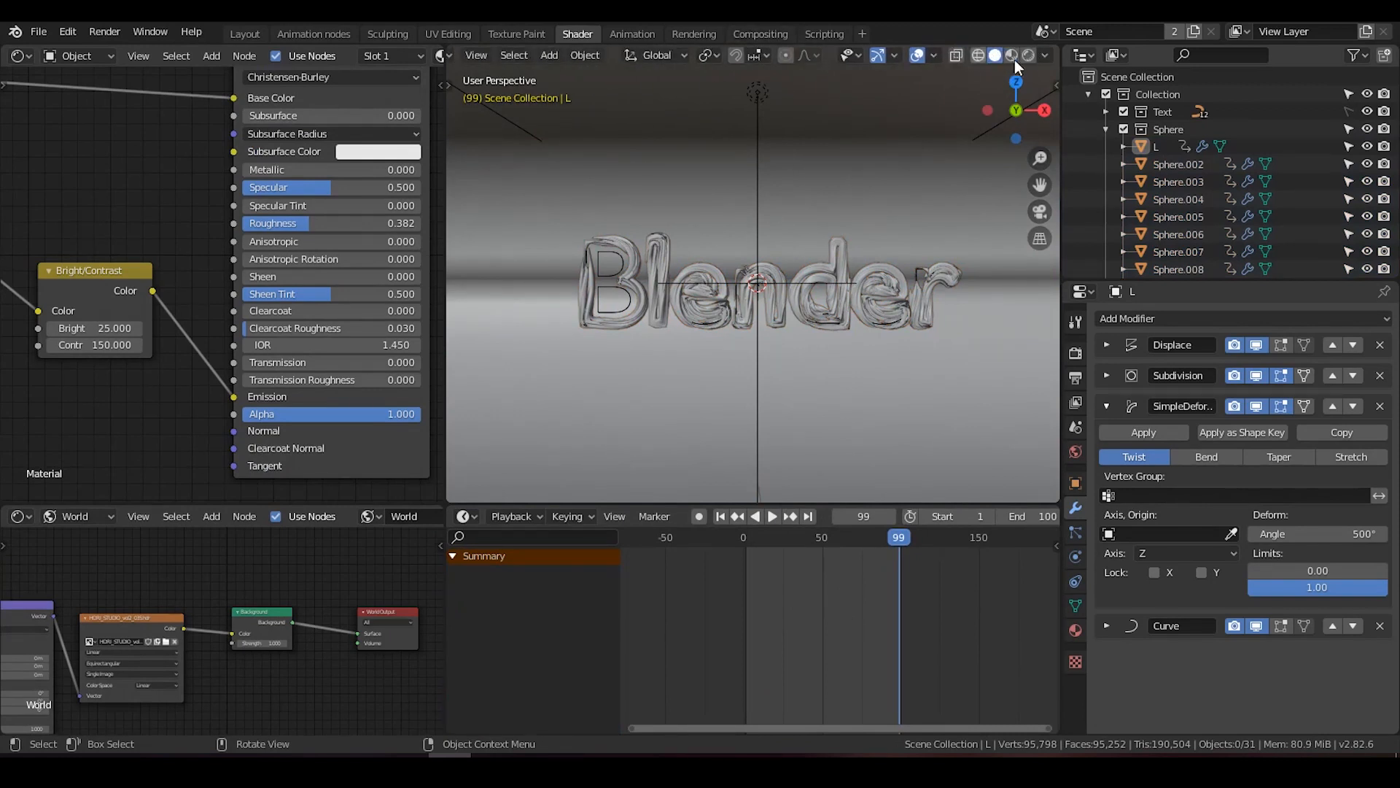